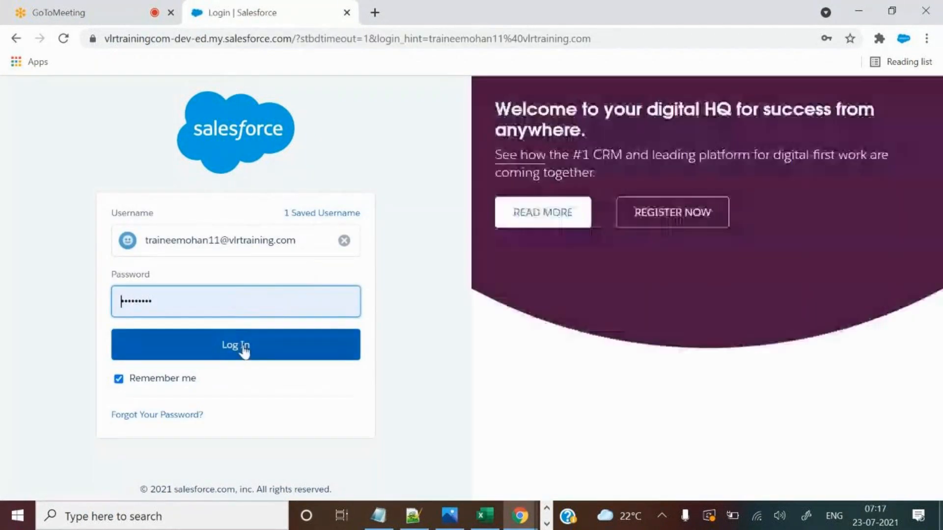
Log in to Salesforce Classic with the saved username, then switch to Excel workbook Book1.
left_click(244, 348)
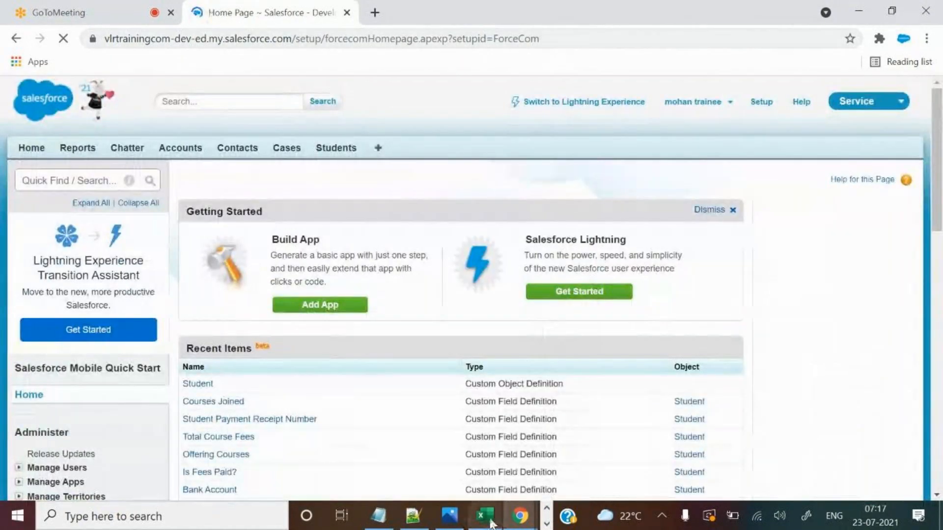
key("alt+Tab")
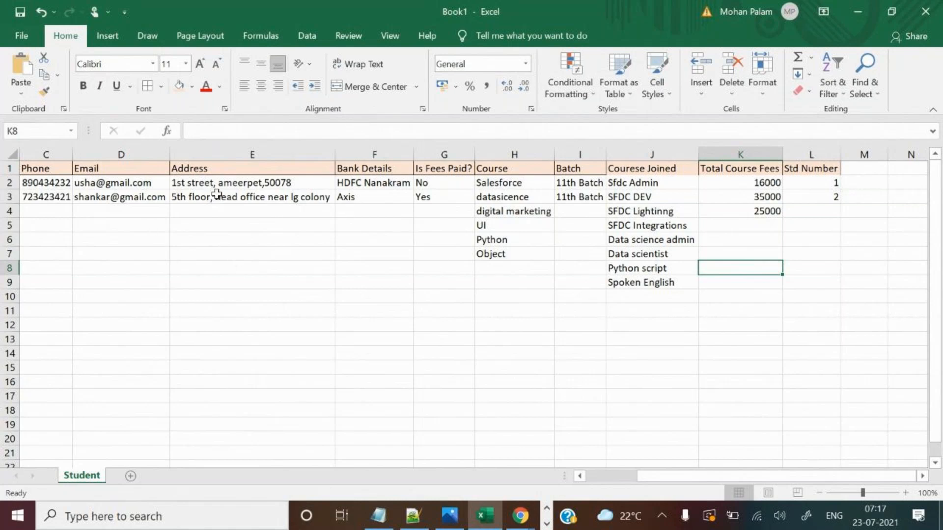
left_click(214, 171)
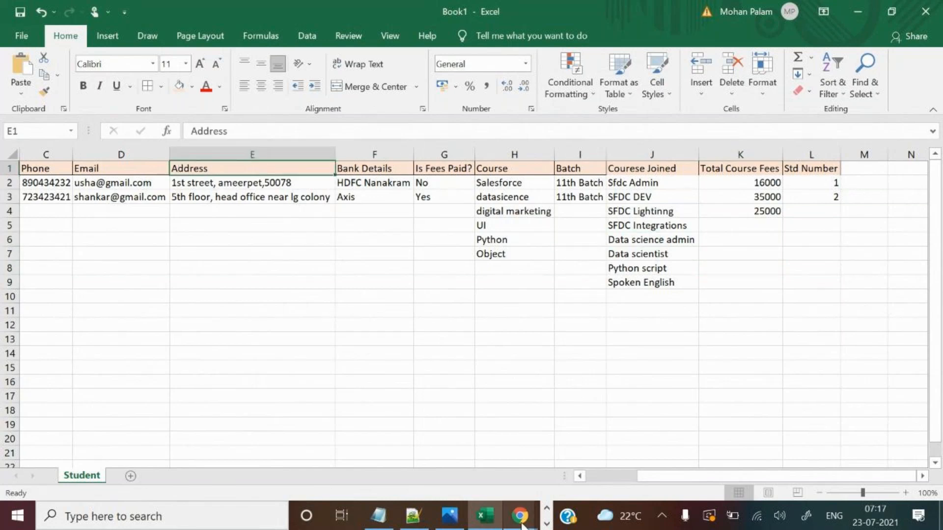
mouse_move(522, 526)
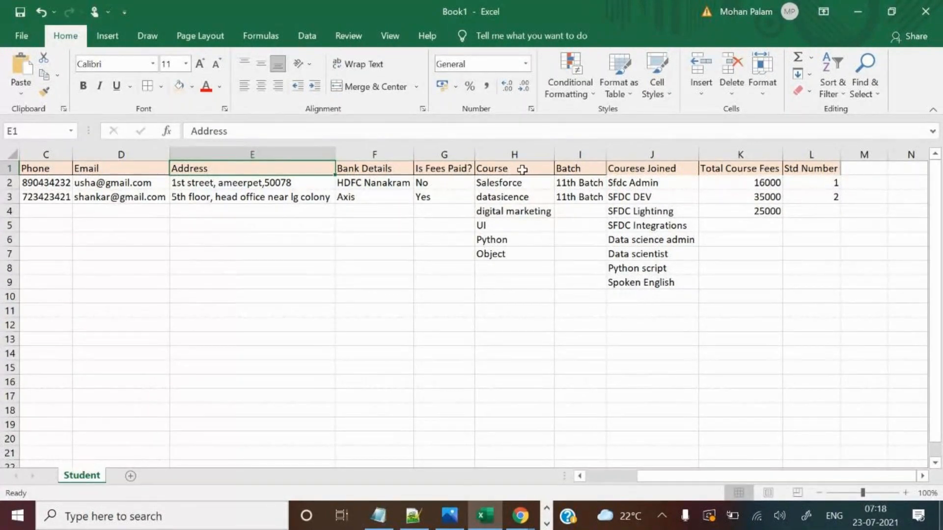
left_click(518, 339)
left_click(520, 514)
right_click(520, 514)
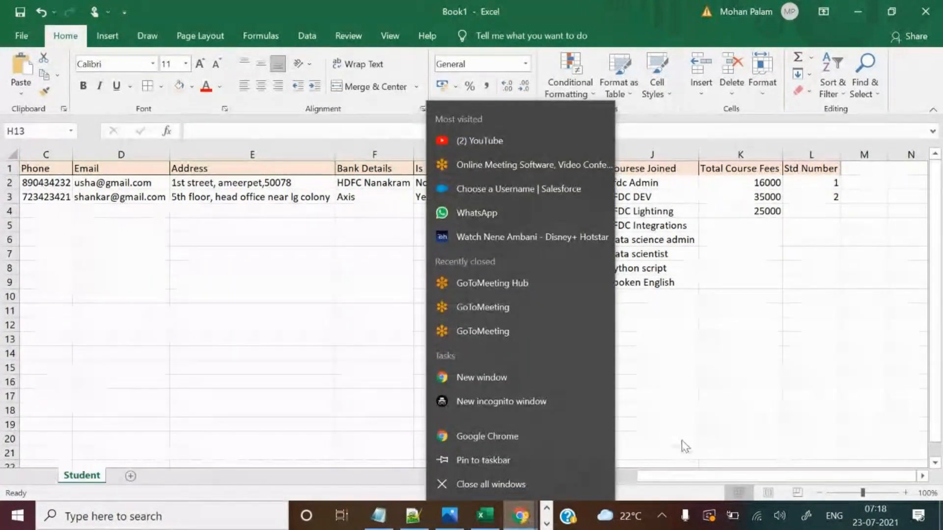
left_click(681, 439)
mouse_move(518, 516)
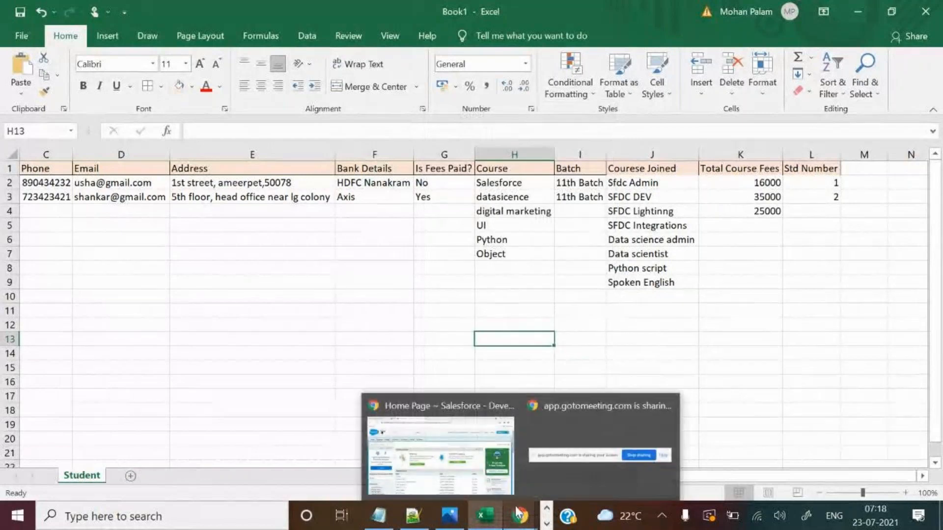
Open the Shankar data record from the Students tab in Salesforce.
left_click(468, 463)
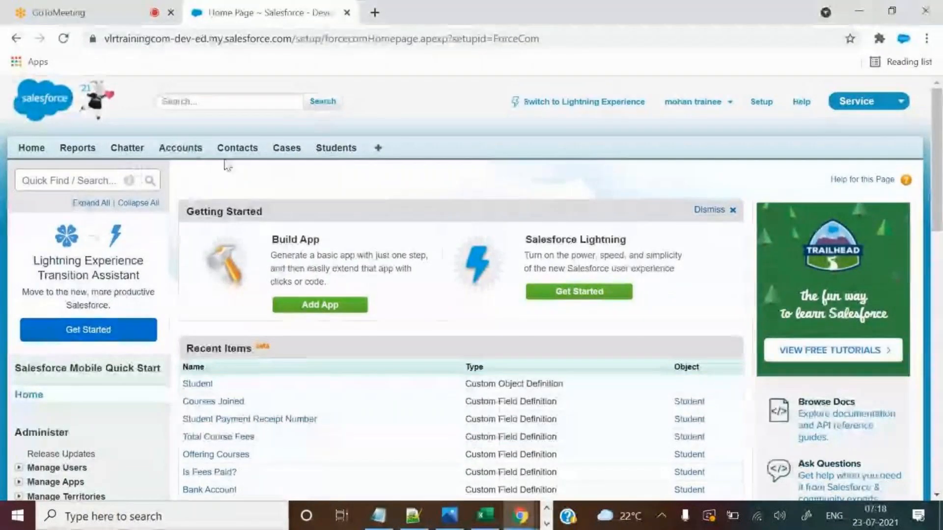
left_click(330, 154)
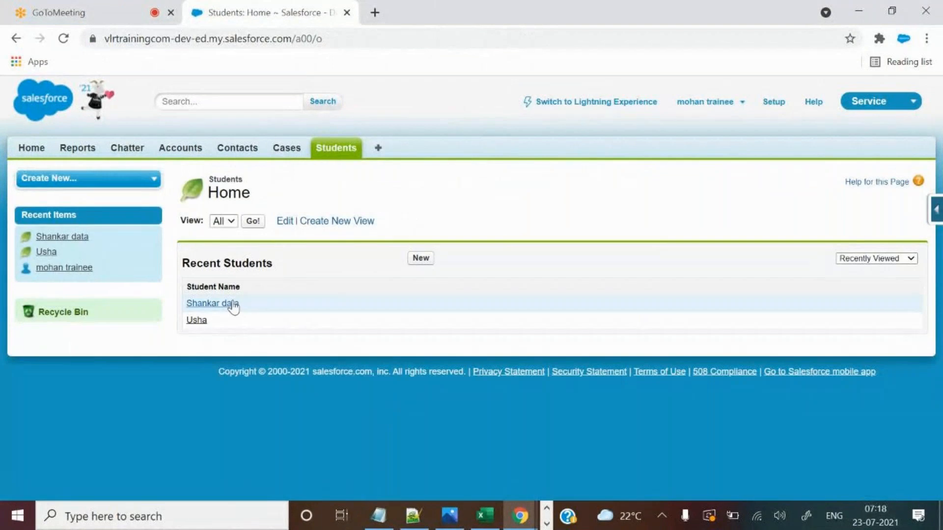
left_click(238, 303)
scroll(510, 332, "down", 2)
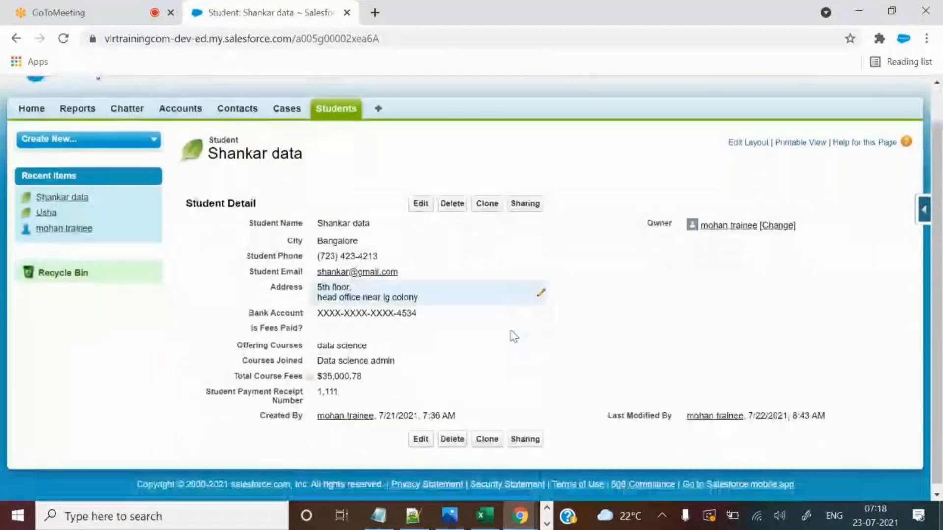
Review the record's Bank Account through Payment Receipt details and open the developer shortcuts.
left_click_drag(244, 316, 310, 386)
left_click(741, 334)
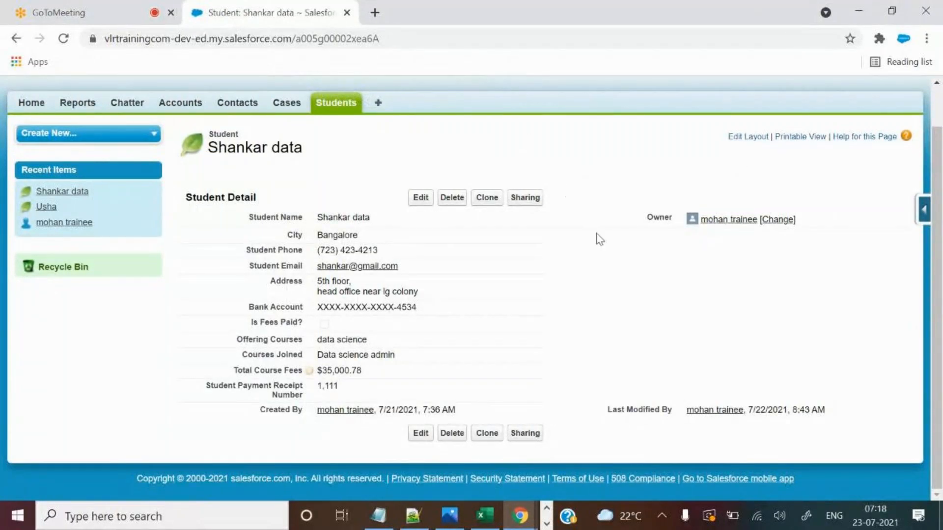
scroll(600, 236, "up", 1)
scroll(601, 237, "down", 1)
scroll(919, 228, "up", 1)
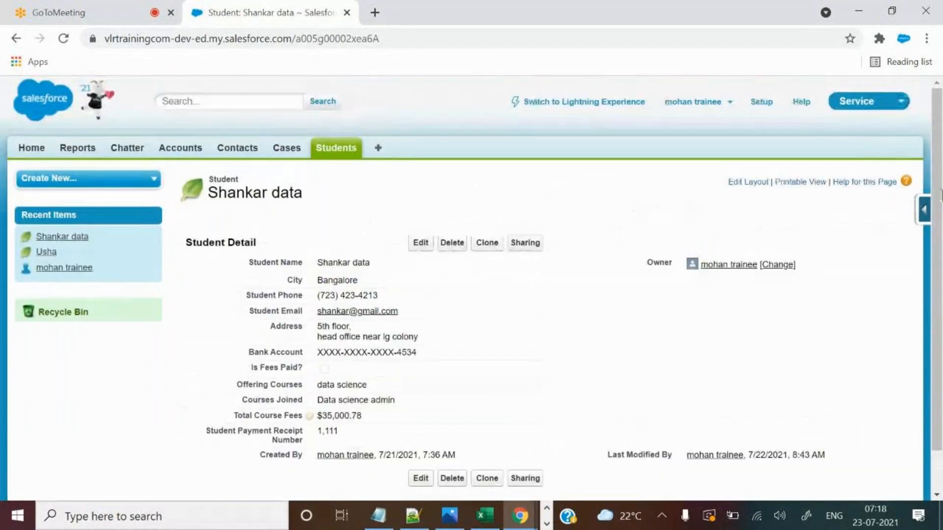
left_click(921, 216)
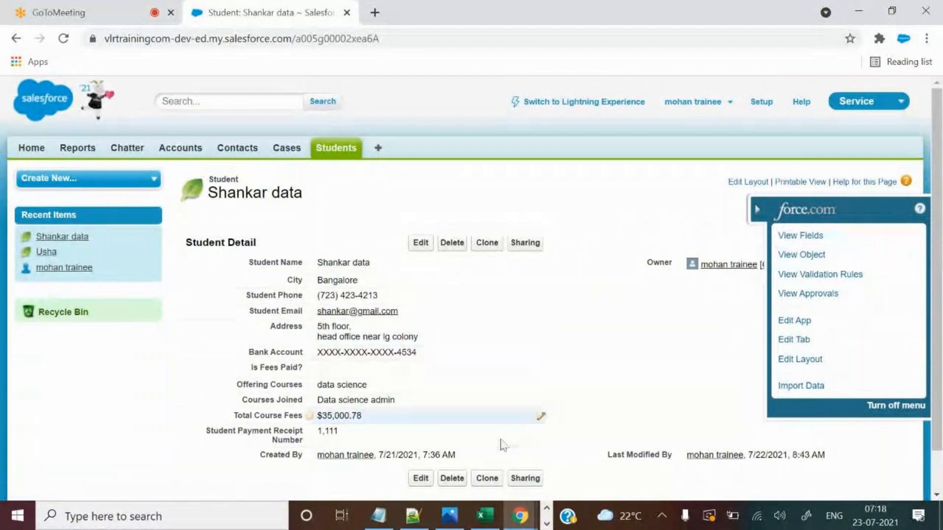
Use View Fields to list the Student object's ten custom fields in a new tab.
left_click(797, 238)
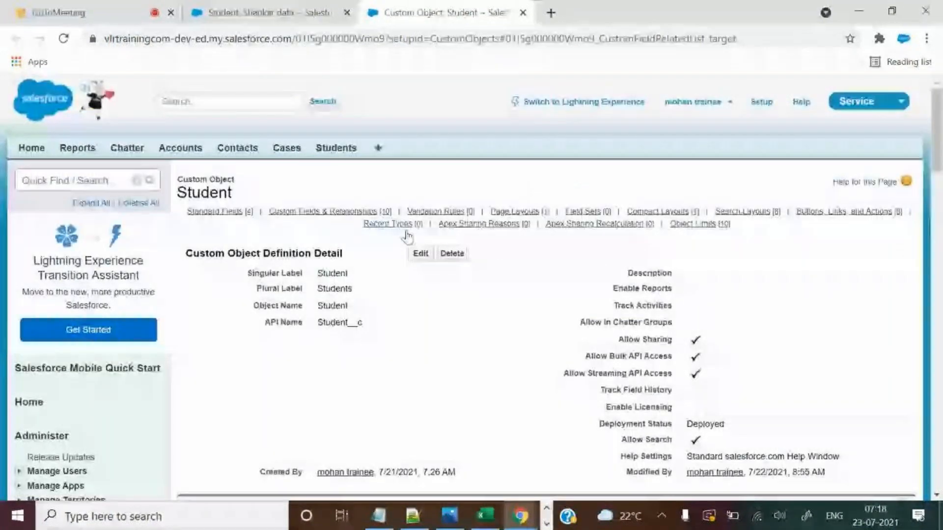
left_click_drag(313, 322, 364, 322)
scroll(576, 285, "down", 1)
scroll(576, 290, "down", 6)
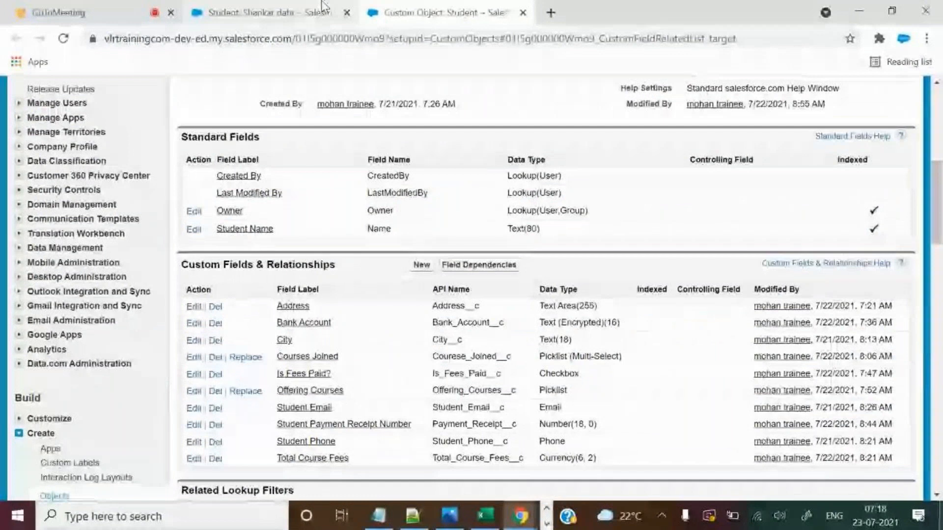
left_click(275, 13)
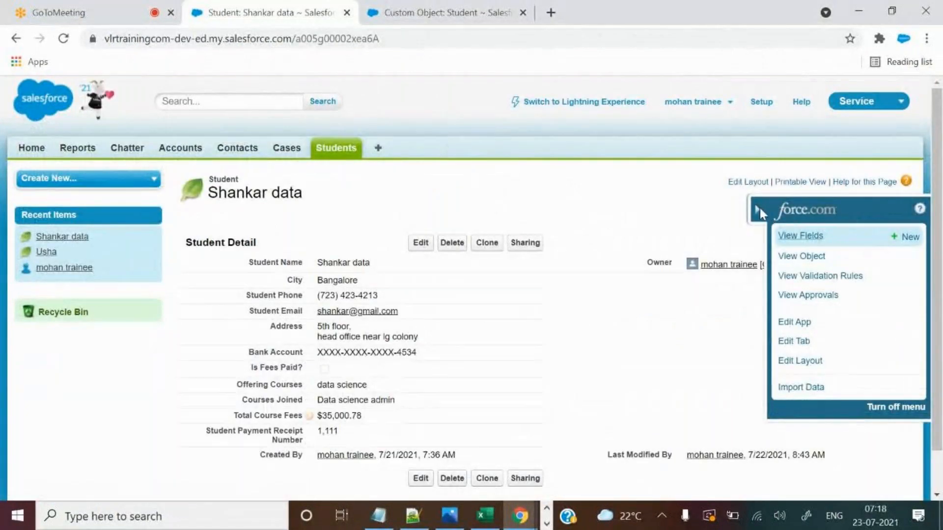
left_click(442, 10)
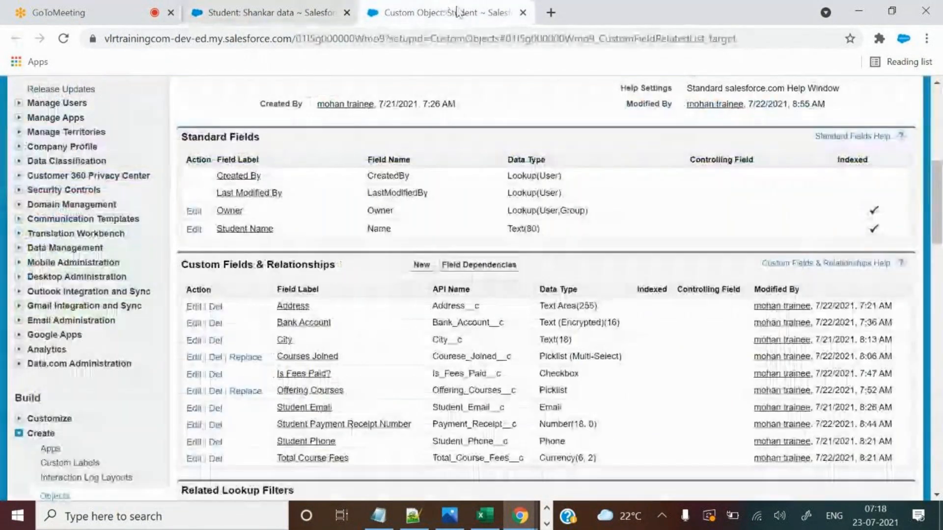
Start a new Student custom field and browse data types such as Checkbox and Currency.
left_click(422, 264)
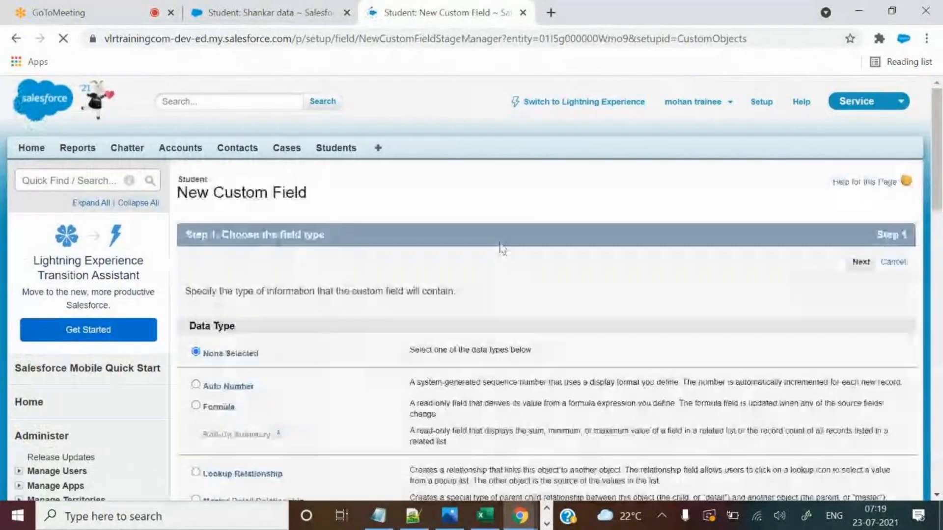
scroll(522, 275, "down", 9)
scroll(522, 274, "down", 1)
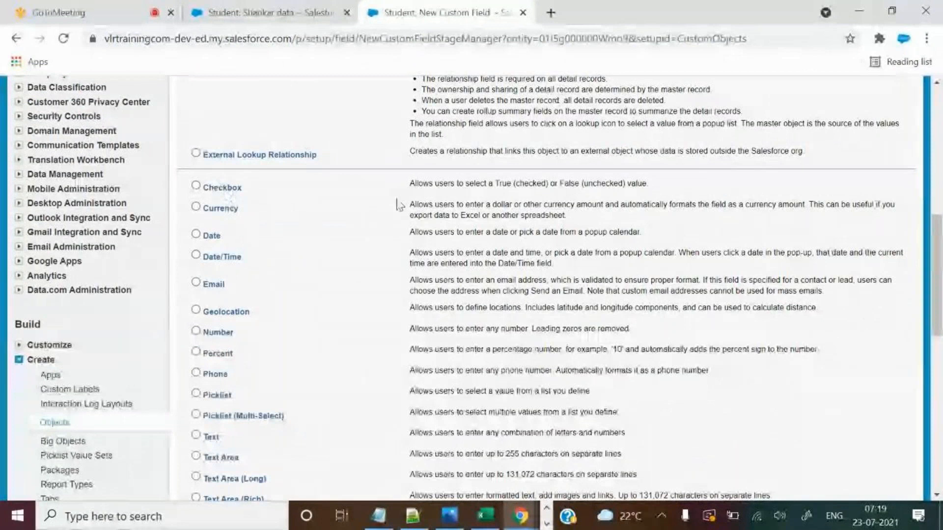
scroll(297, 172, "down", 2)
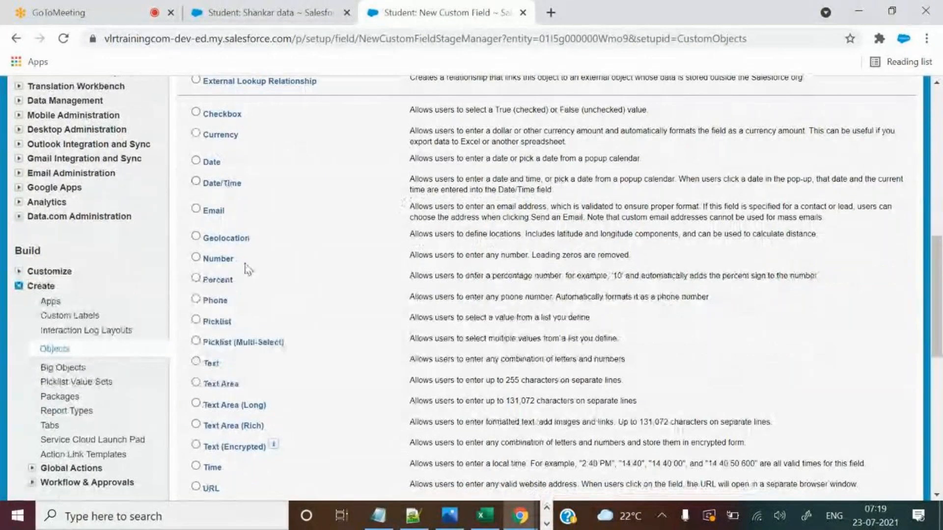
double_click(235, 113)
double_click(220, 135)
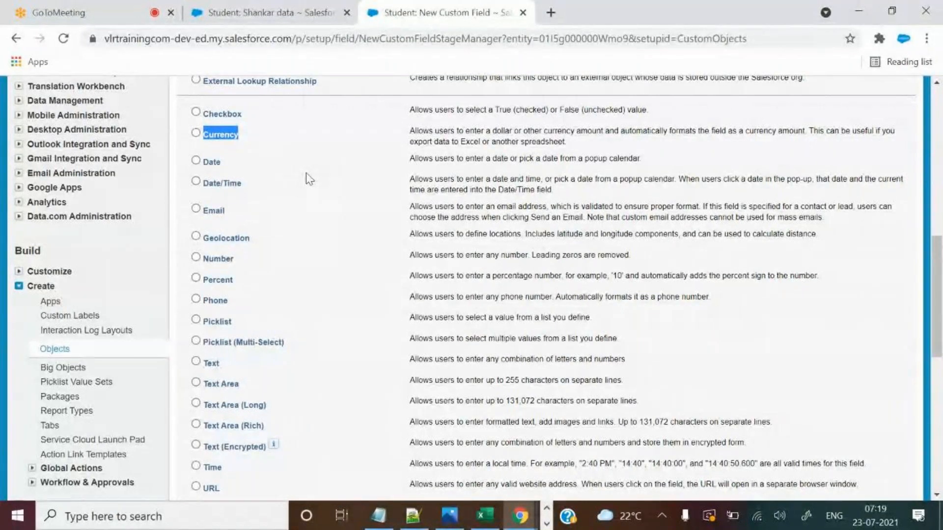
Select Date as the new field's data type.
left_click(195, 161)
scroll(842, 368, "down", 1)
scroll(858, 320, "down", 3)
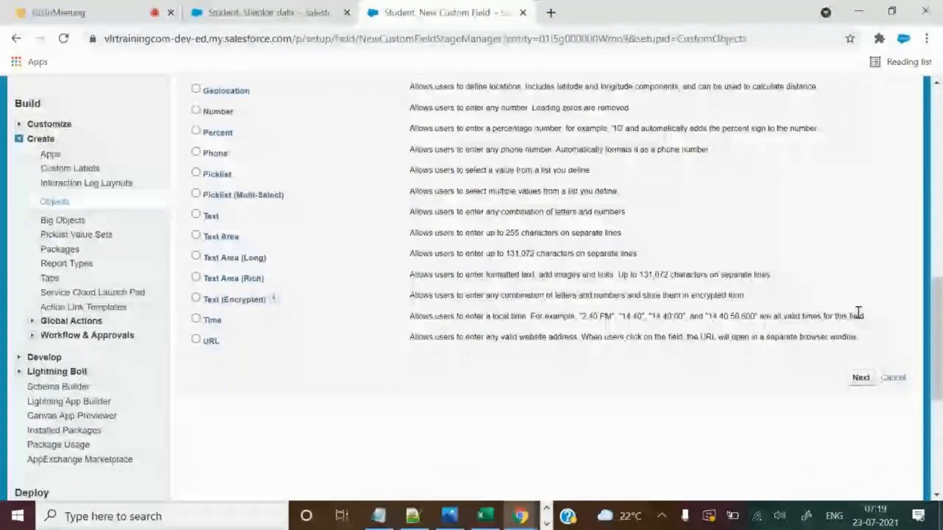
left_click(494, 518)
Enter the heading 'Joining Date' in cell M1 after Std Number.
left_click(858, 171)
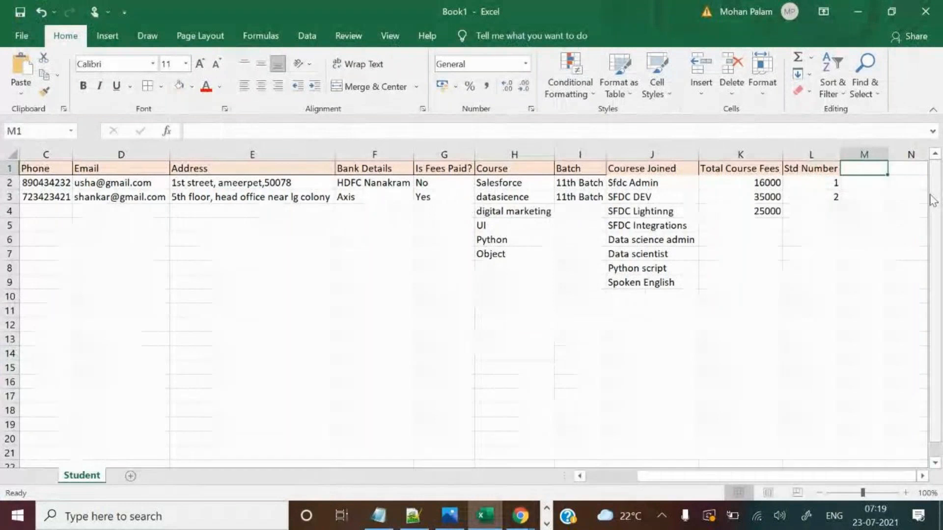
type("Joini")
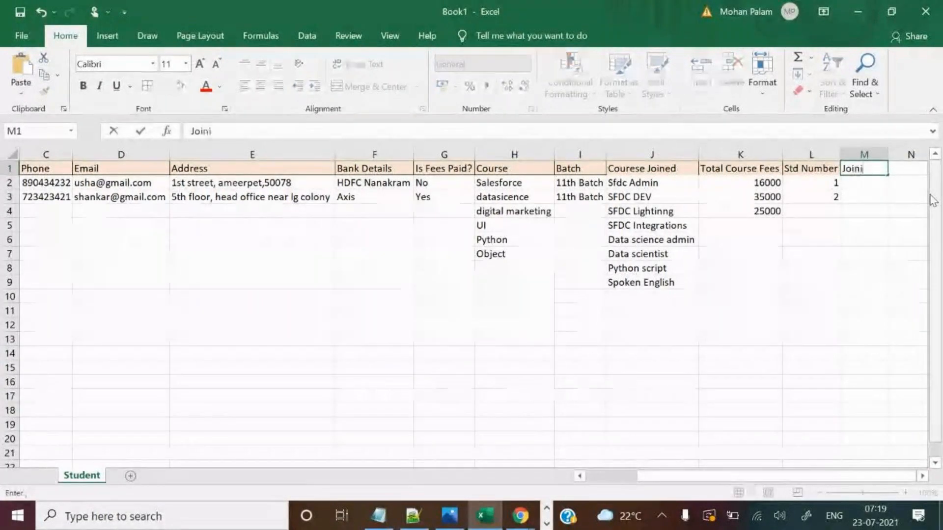
type("ng Date")
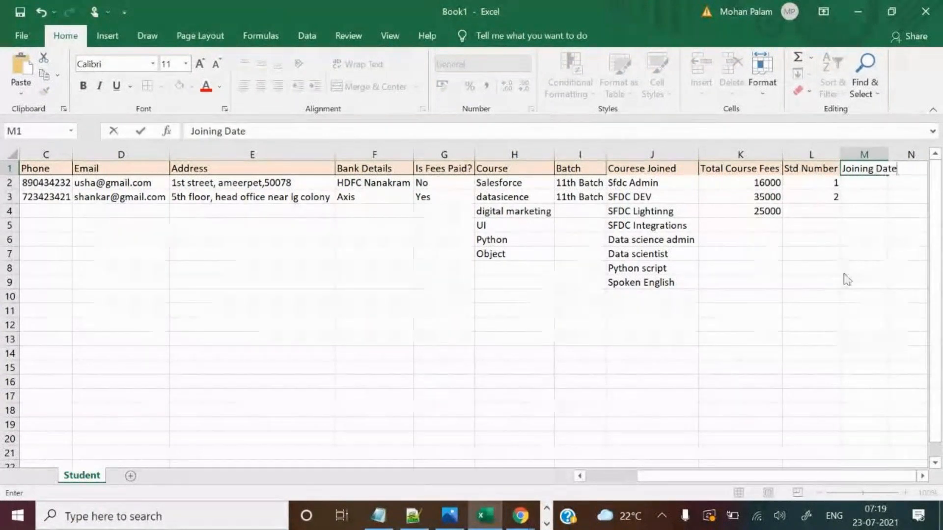
key("alt+Tab")
Step to the field details and back, highlighting the Date and Date/Time options.
left_click(861, 378)
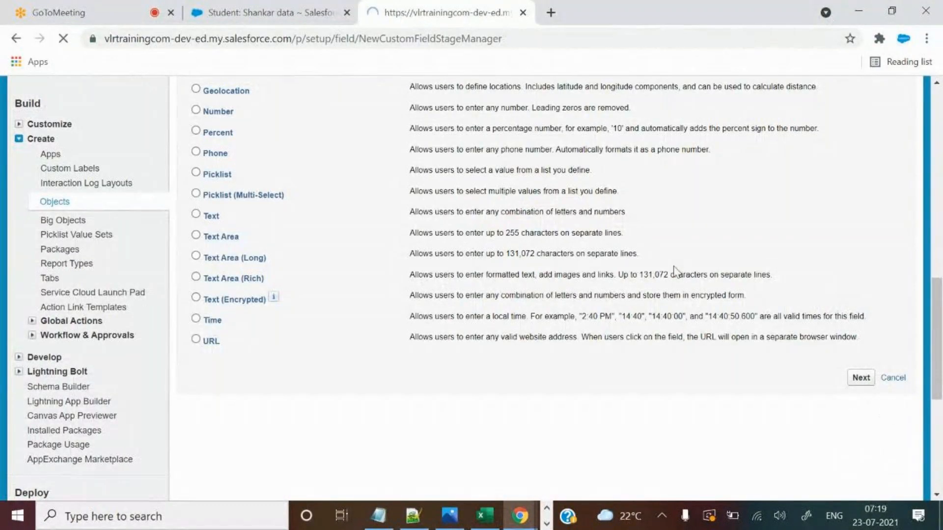
scroll(488, 238, "down", 3)
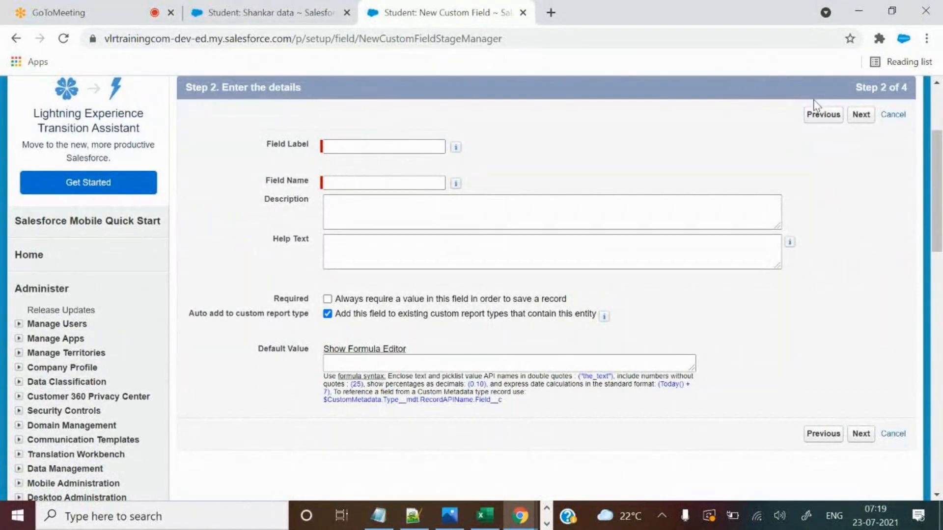
left_click(826, 115)
scroll(620, 290, "down", 5)
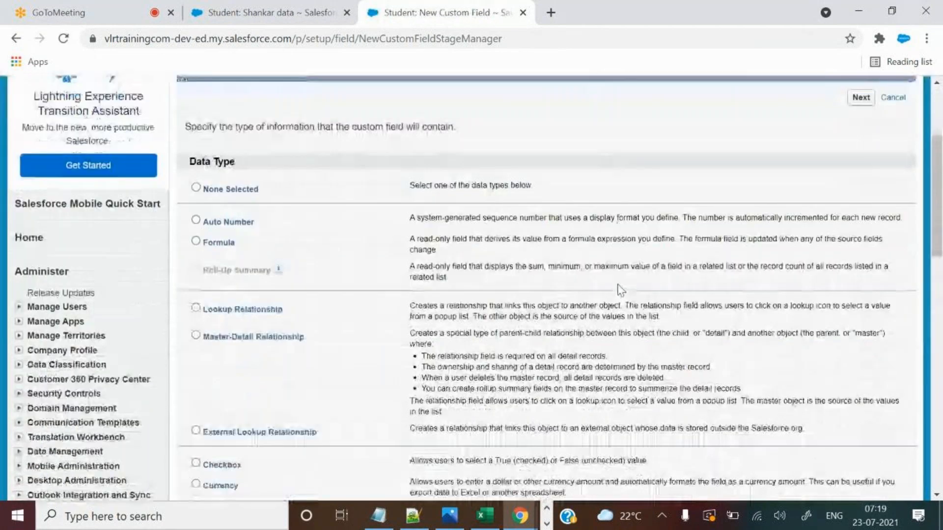
scroll(466, 324, "down", 6)
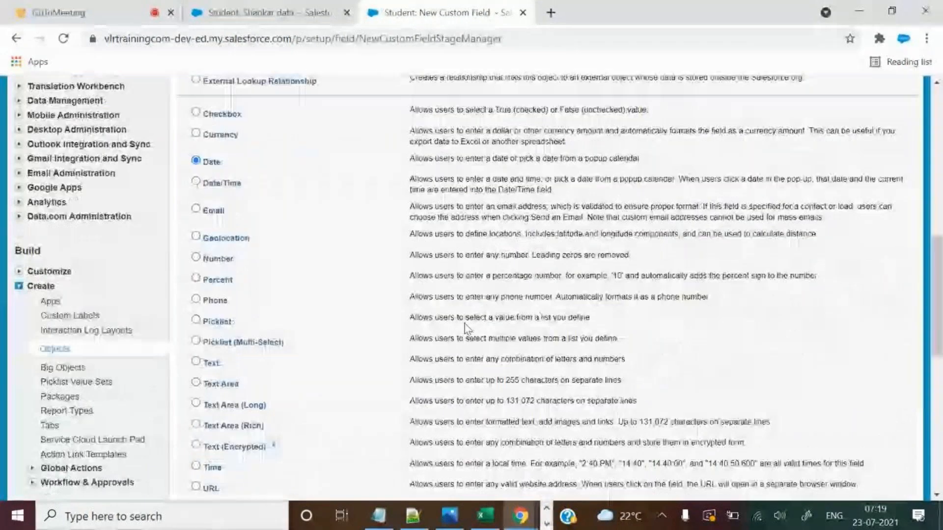
left_click_drag(204, 163, 241, 183)
left_click(290, 188)
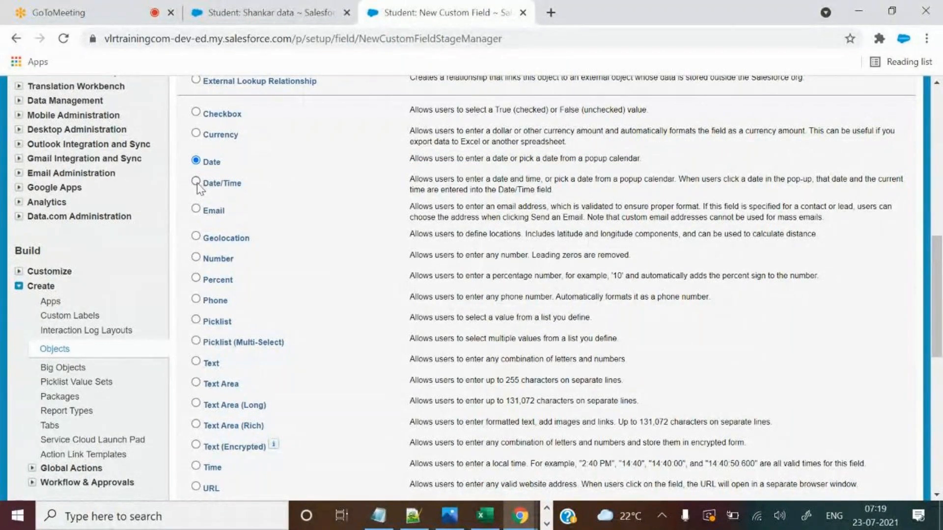
Point out the Geolocation and Percent data types.
scroll(204, 175, "down", 2)
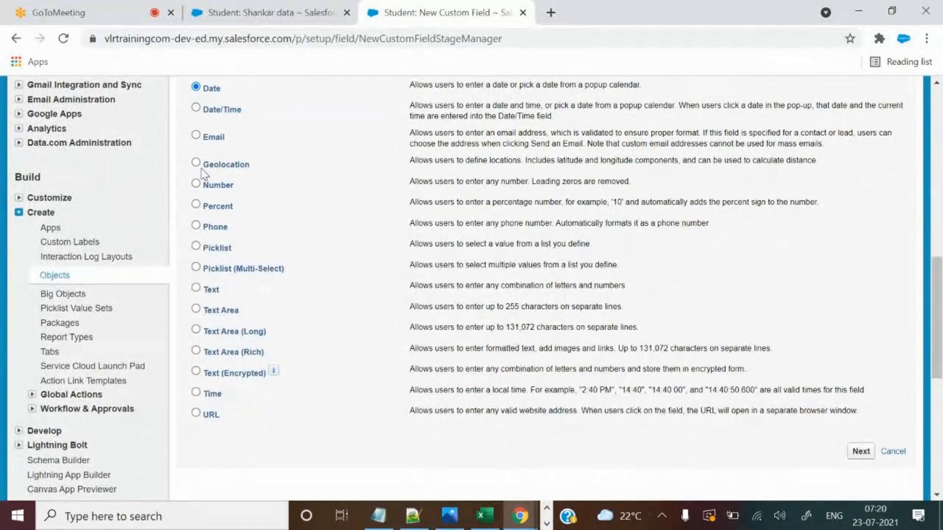
left_click_drag(203, 166, 251, 167)
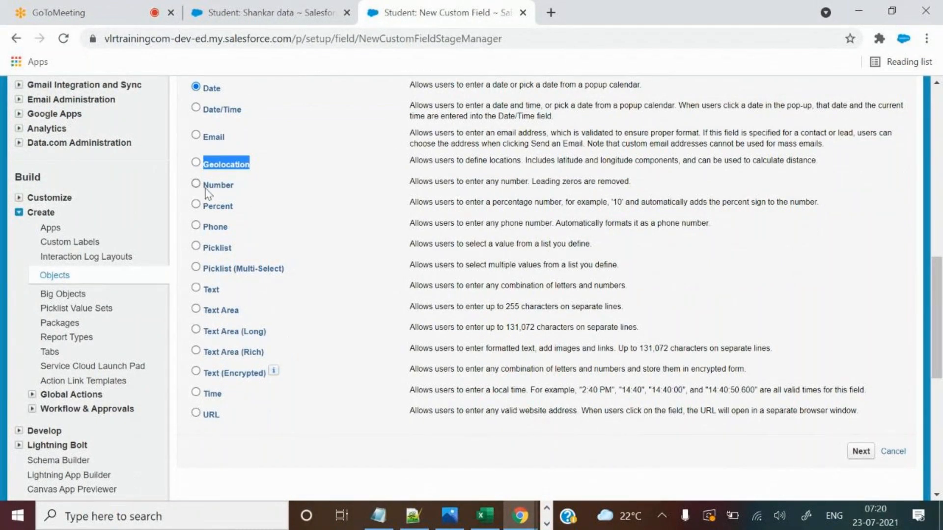
left_click_drag(202, 207, 236, 215)
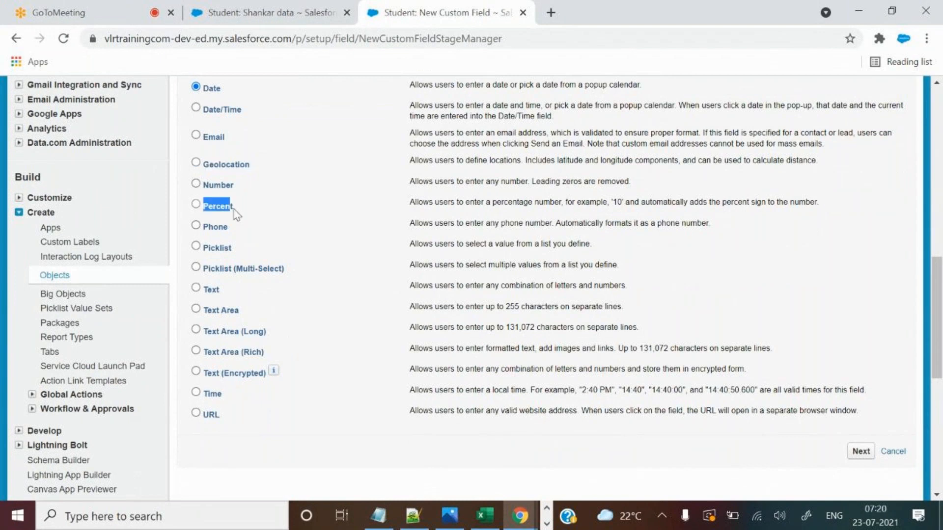
key("alt+Tab")
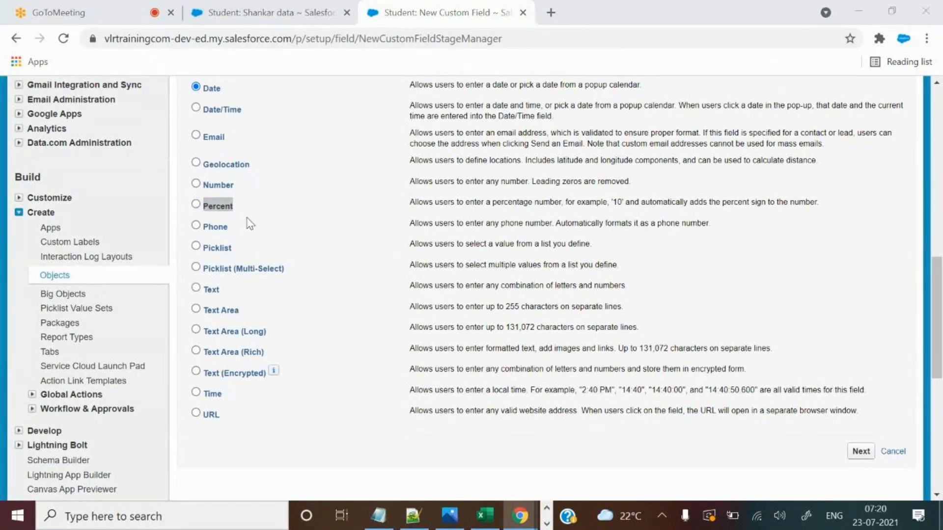
Autofit column M and enter 'Discount percentage' in N1.
left_click(907, 208)
left_click(902, 169)
double_click(885, 156)
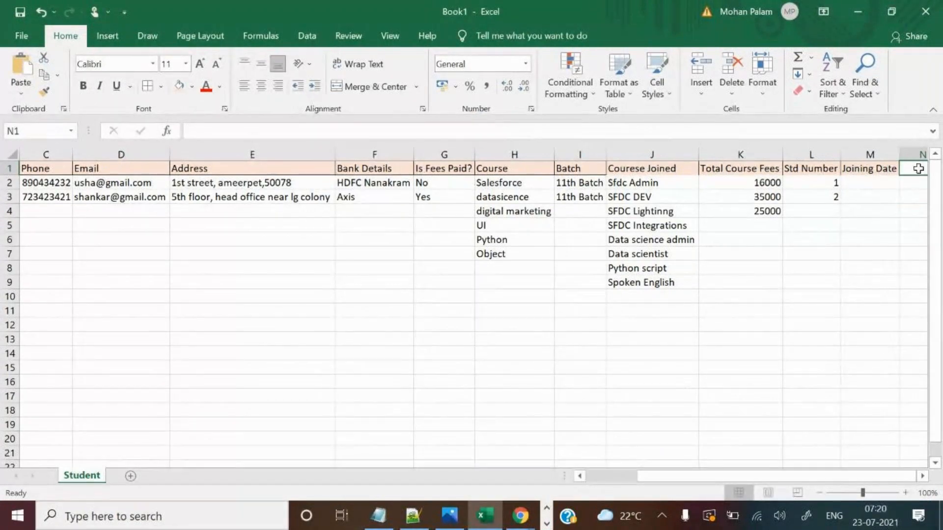
type("Discou")
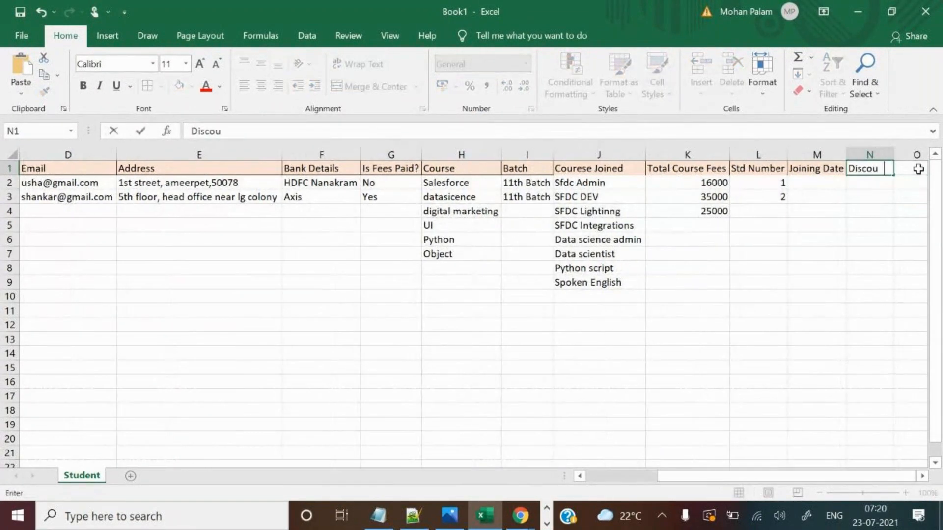
type("nt")
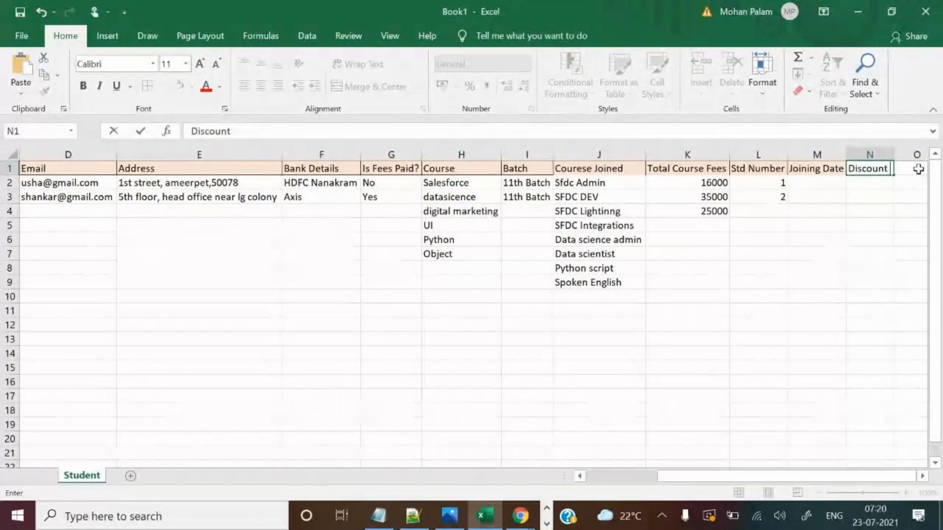
type(" percen")
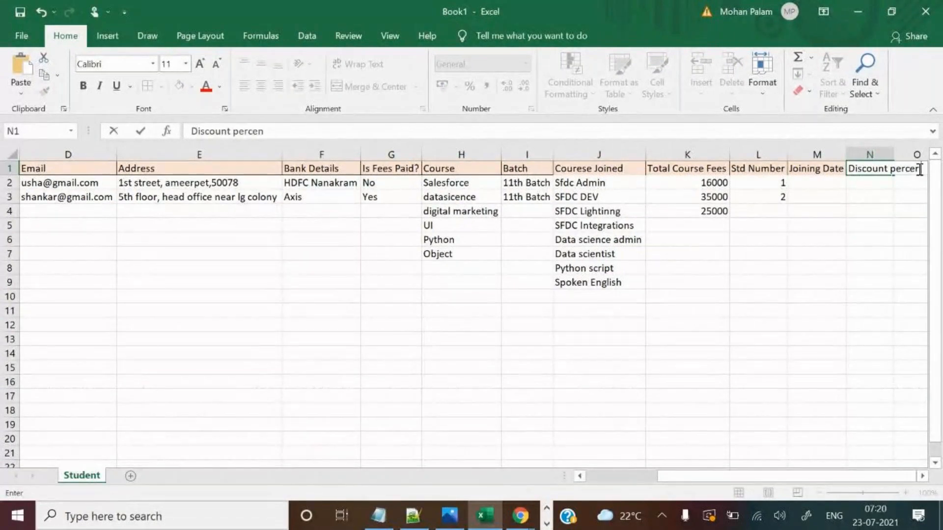
type("tage")
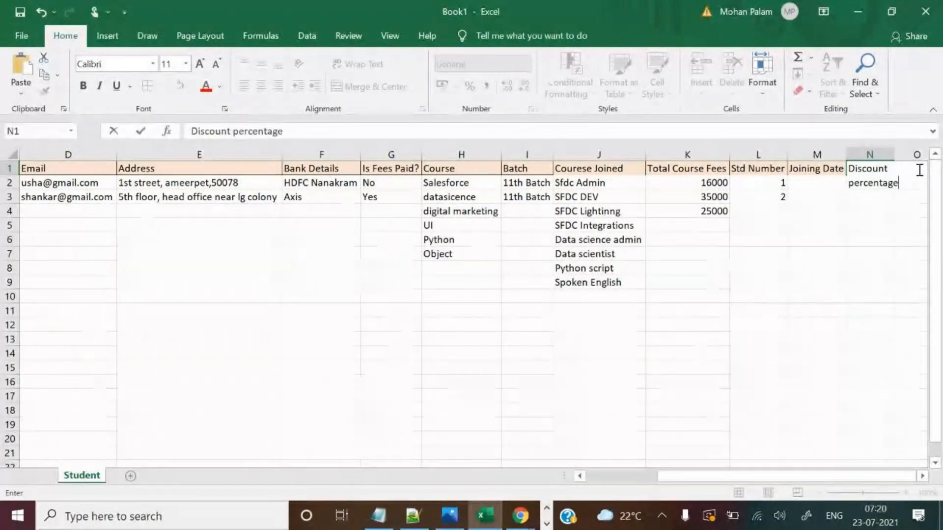
Point out the Text Area (Long) type in Salesforce, then autofit column N.
key("alt+Tab")
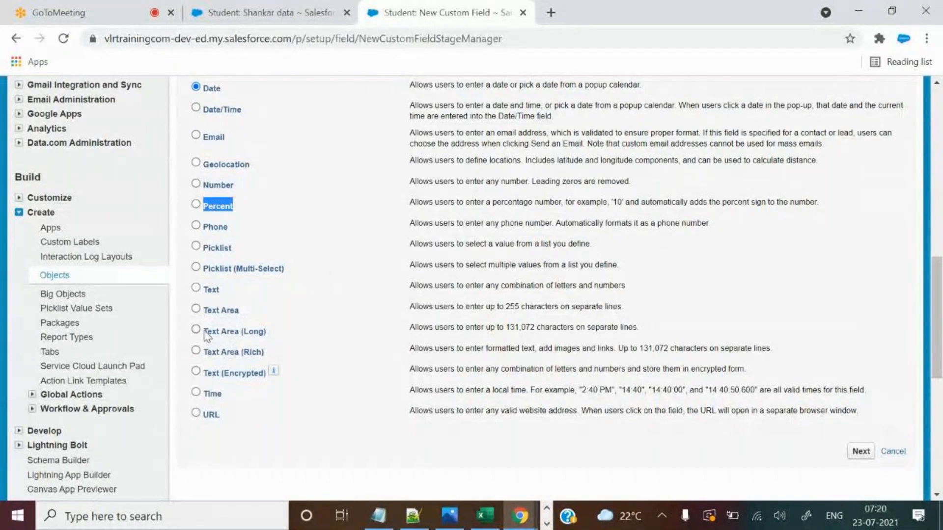
left_click_drag(203, 332, 245, 335)
key("alt+Tab")
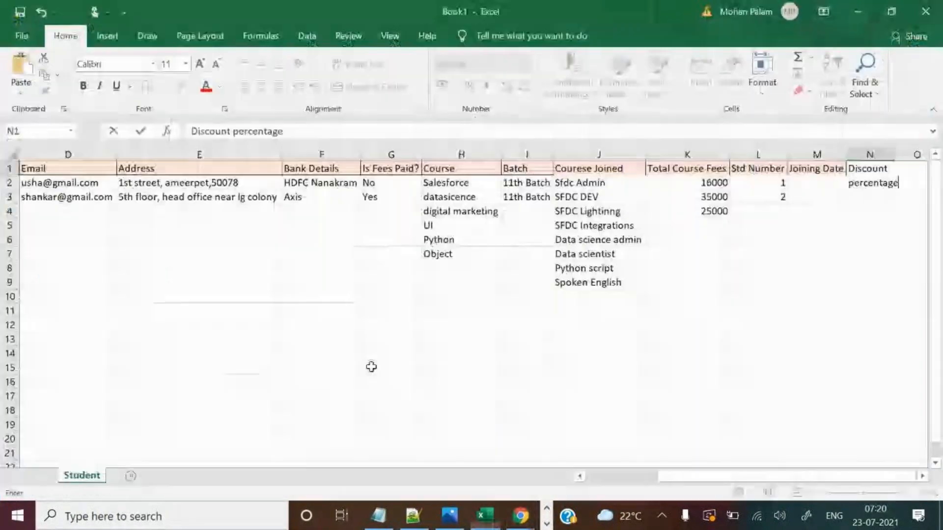
left_click(827, 259)
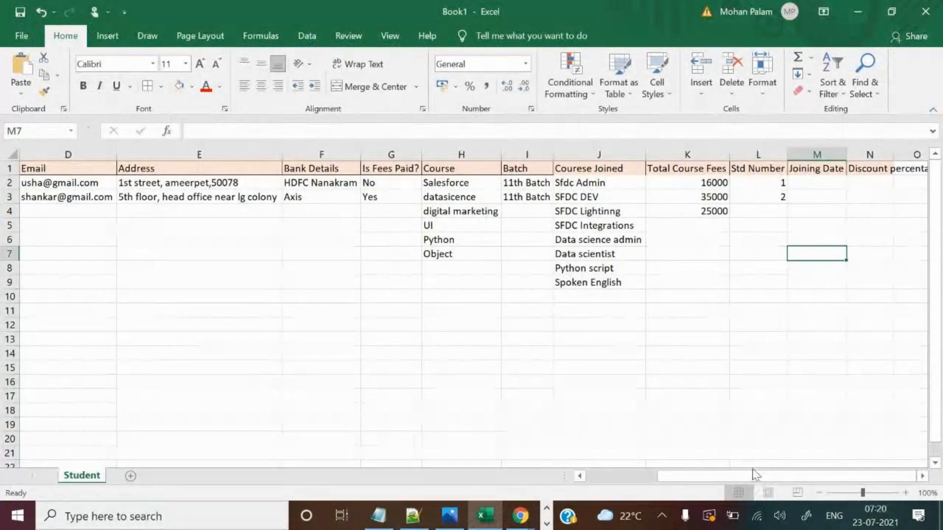
double_click(894, 153)
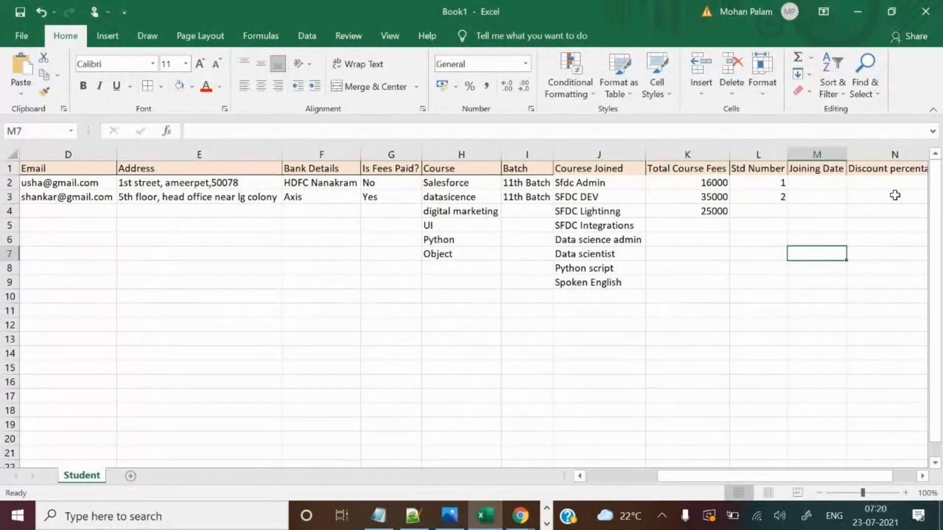
left_click(921, 477)
left_click_drag(855, 478, 811, 486)
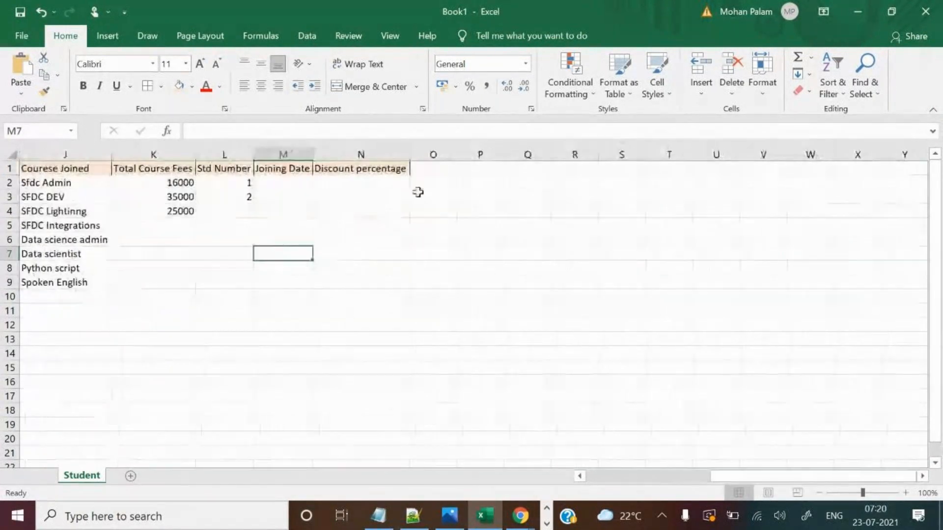
Type an educational details heading in O1 and autofit column O.
left_click(445, 170)
type("Eduction")
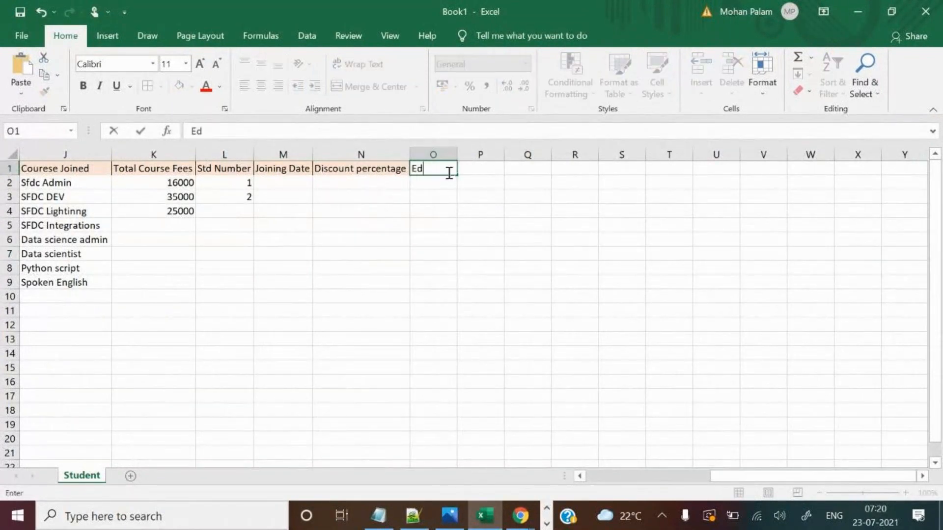
key("BackSpace")
key("BackSpace")
key("BackSpace")
key("BackSpace")
type("catoinal deta")
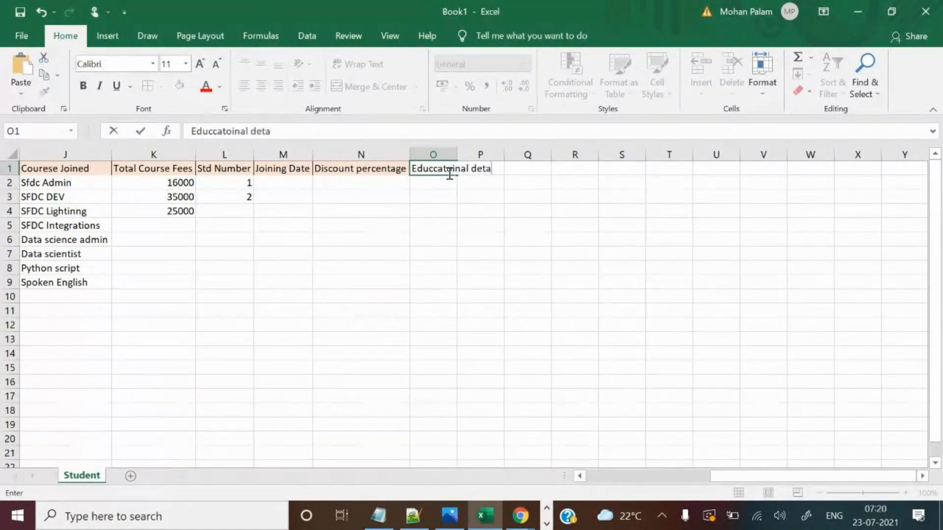
type("ils")
left_click(465, 223)
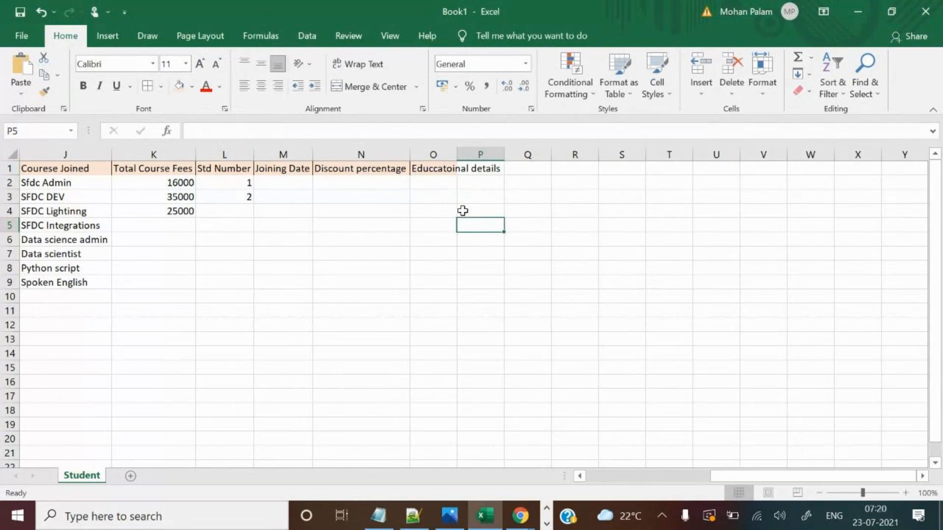
double_click(456, 155)
Correct the typos in O1 so it reads 'Educational details'.
double_click(454, 168)
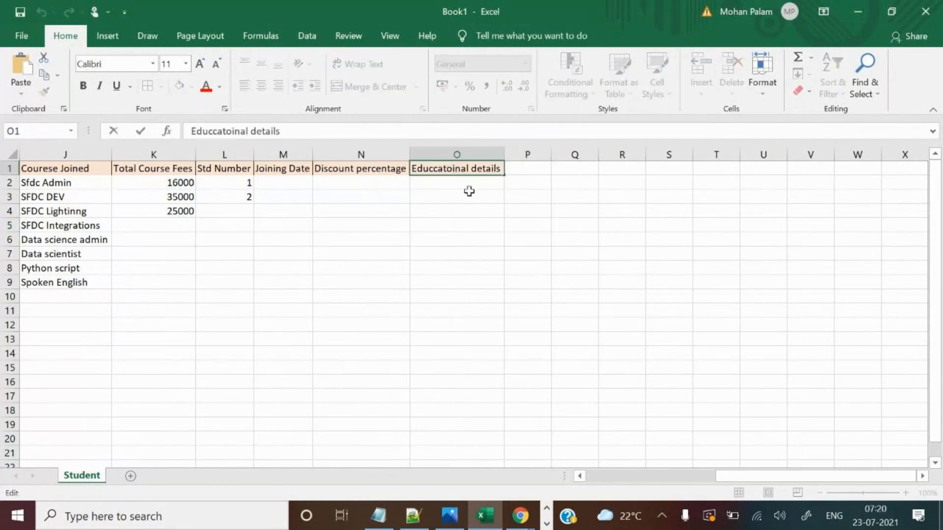
left_click(436, 168)
key("BackSpace")
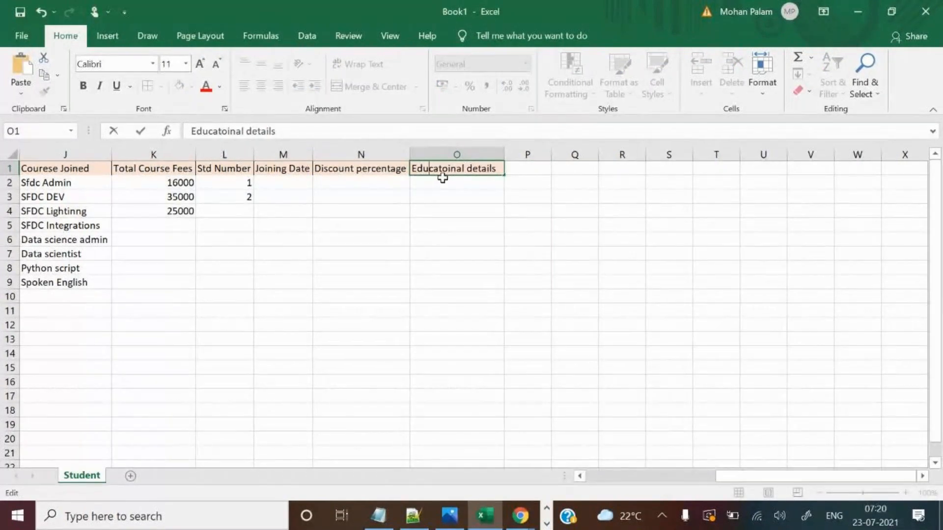
left_click(448, 169)
key("BackSpace")
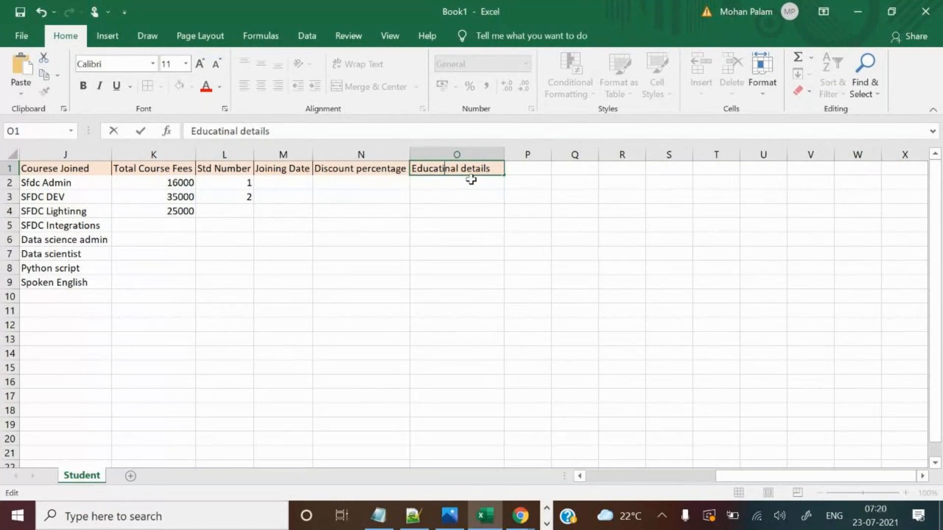
type("o")
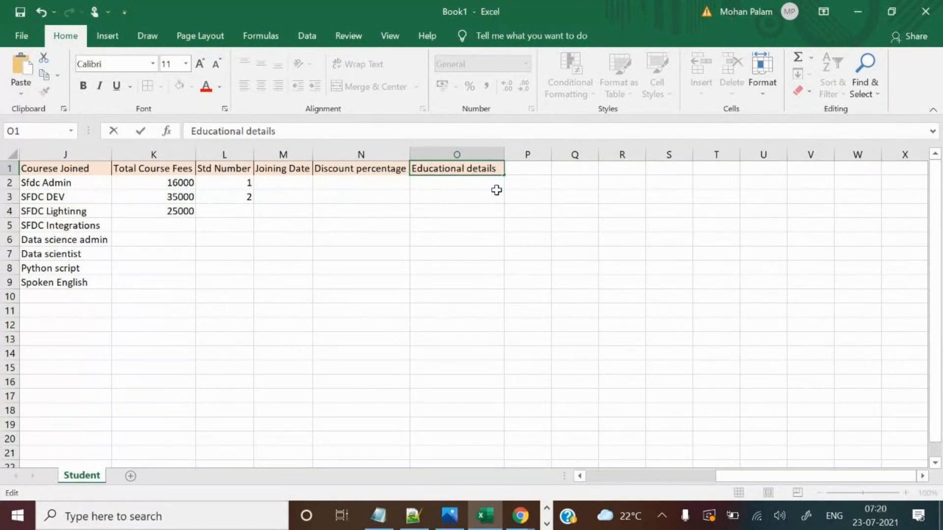
left_click(519, 174)
Copy 'Educational details' from O1 into P1 and autofit column P.
left_click(858, 12)
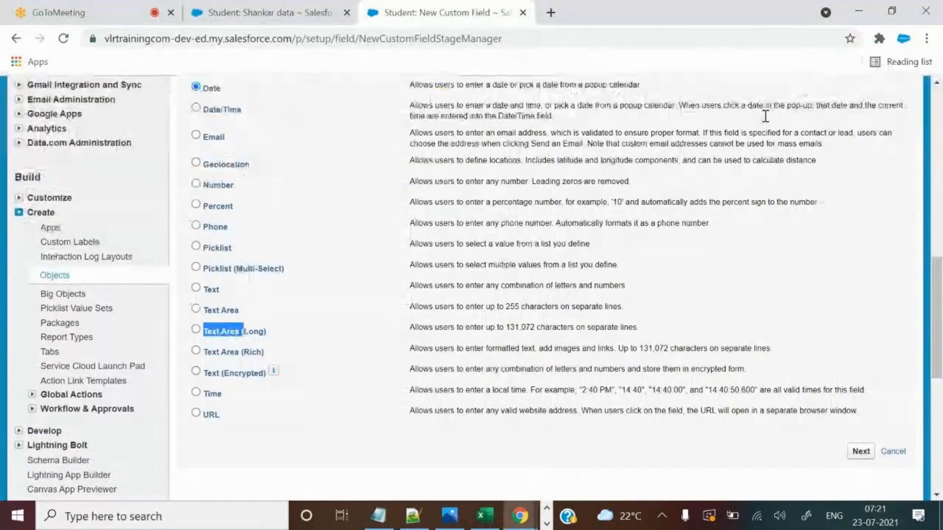
left_click(485, 516)
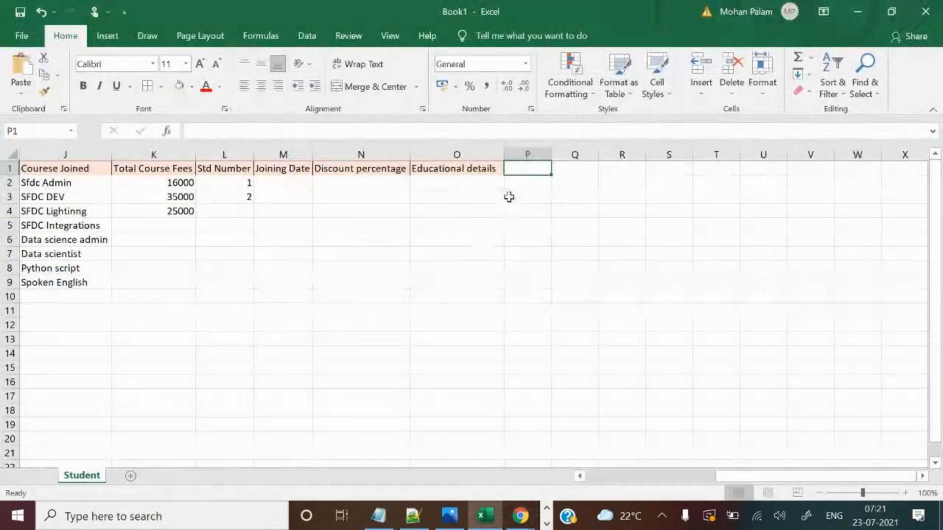
left_click(455, 169)
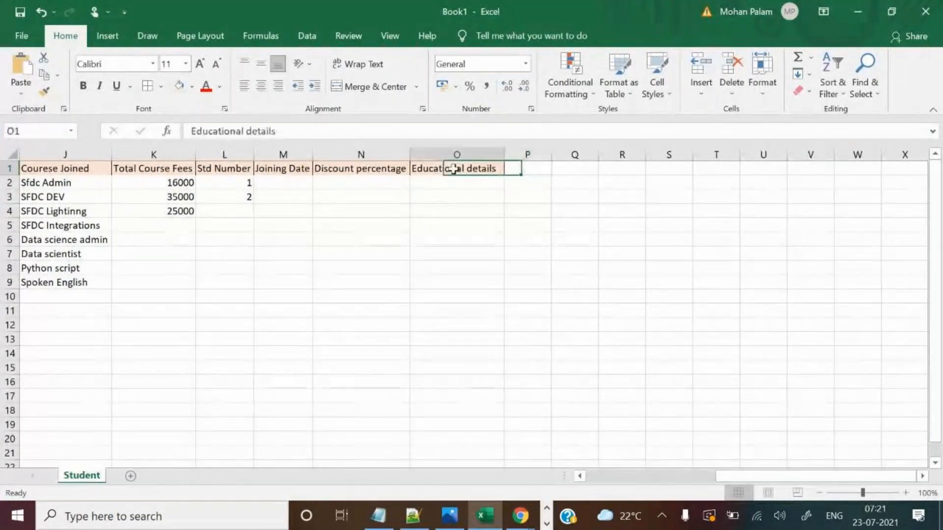
key("ctrl+c")
left_click(545, 166)
key("ctrl+v")
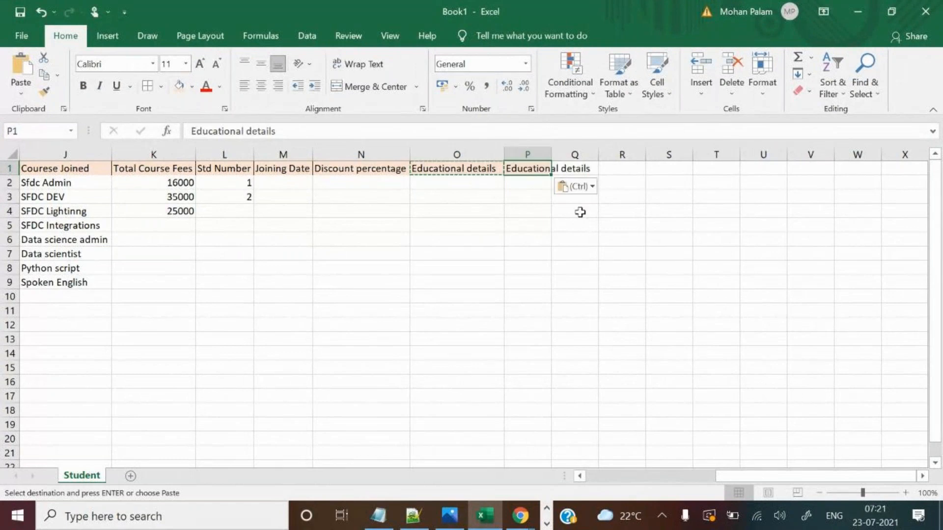
left_click(581, 211)
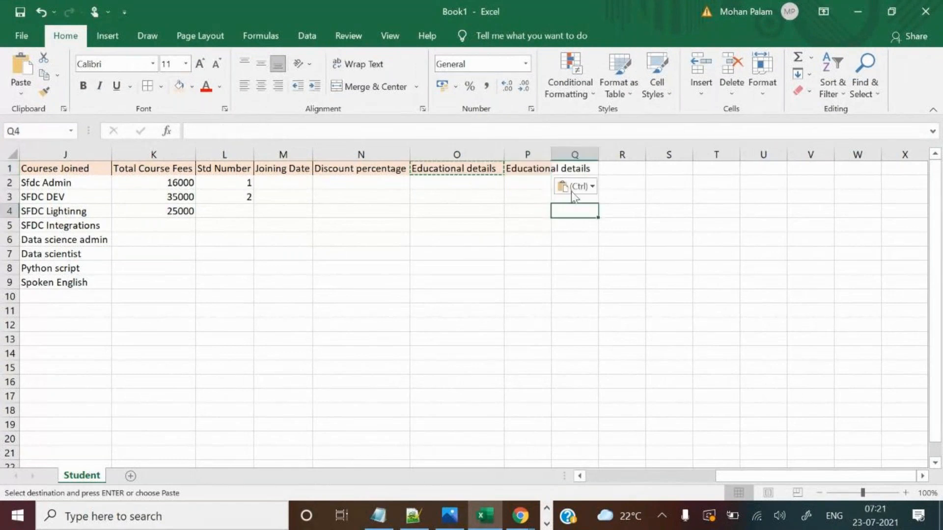
double_click(556, 158)
left_click(564, 165)
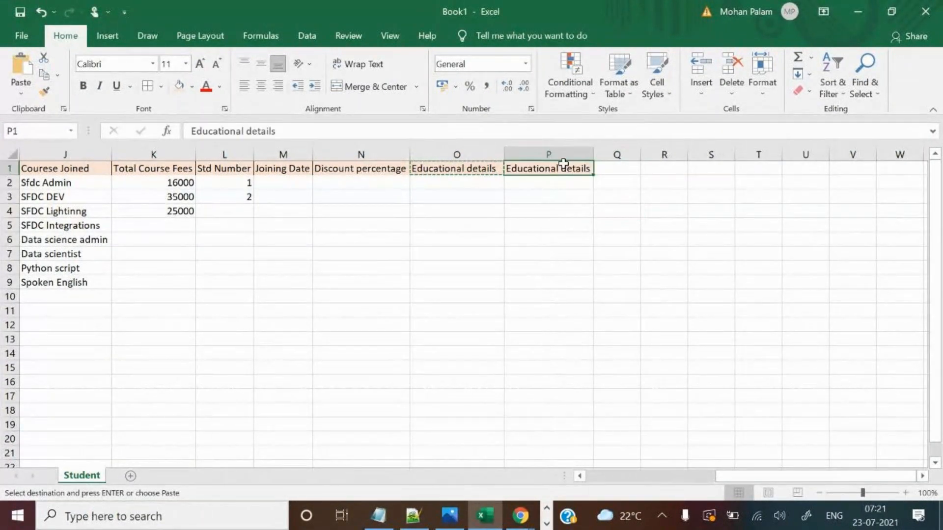
Overwrite P1 with the heading 'Hobbies'.
type("Hobbies")
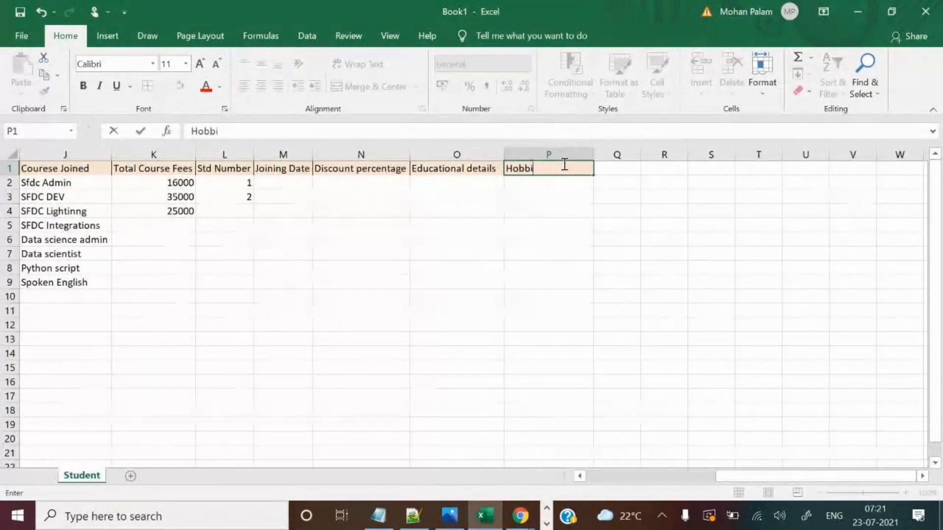
key("Tab")
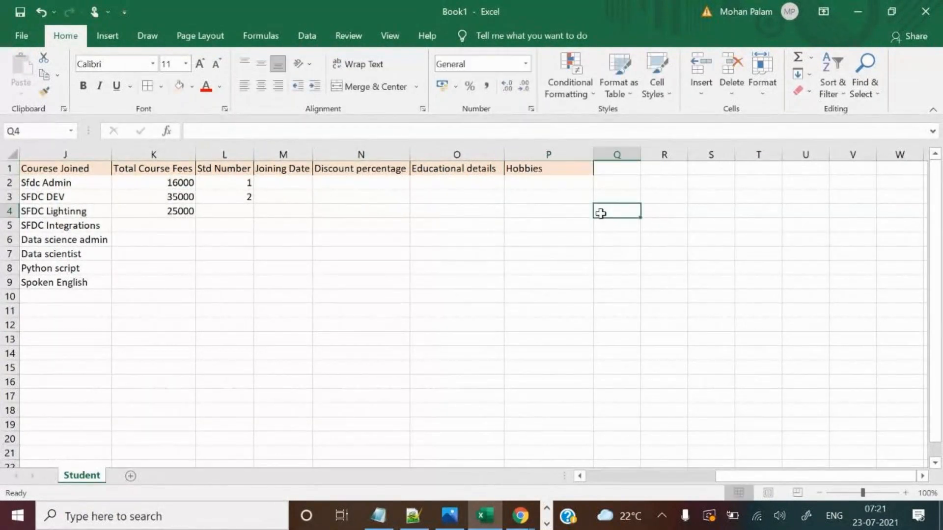
key("alt+Tab")
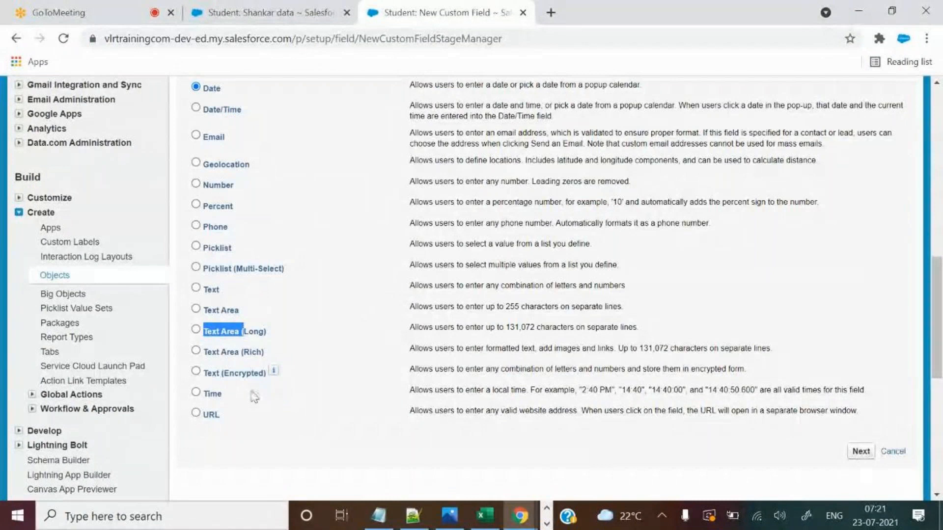
key("alt+Tab")
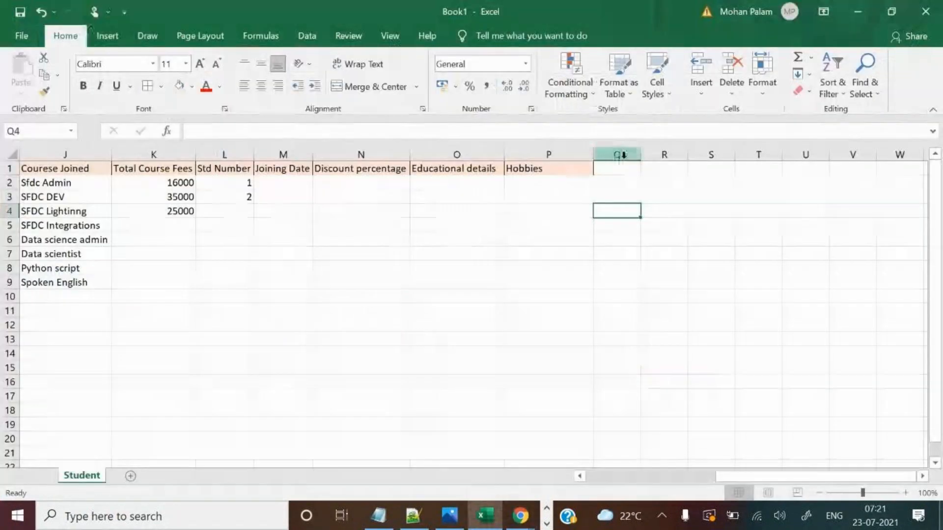
Enter 'Refferal Company Website' in Q1, autofit column Q, and select M1.
left_click(622, 172)
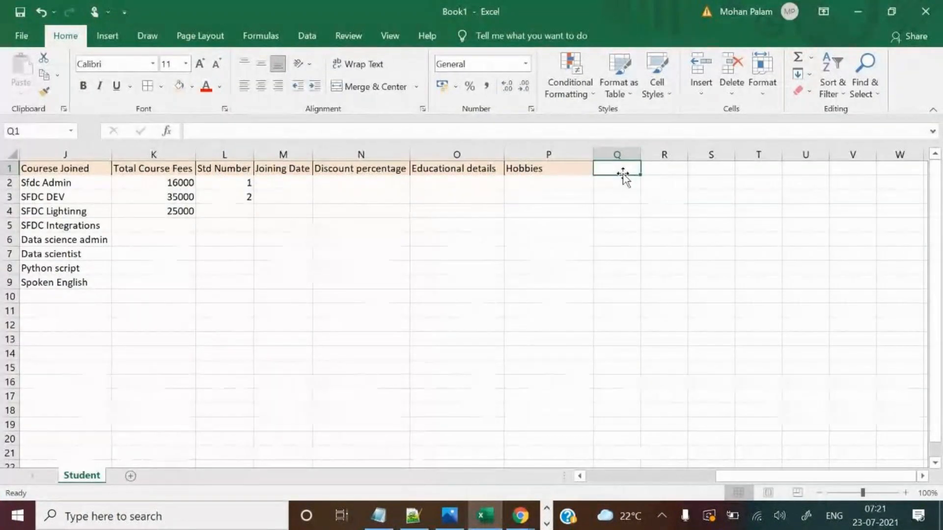
type("Reffera")
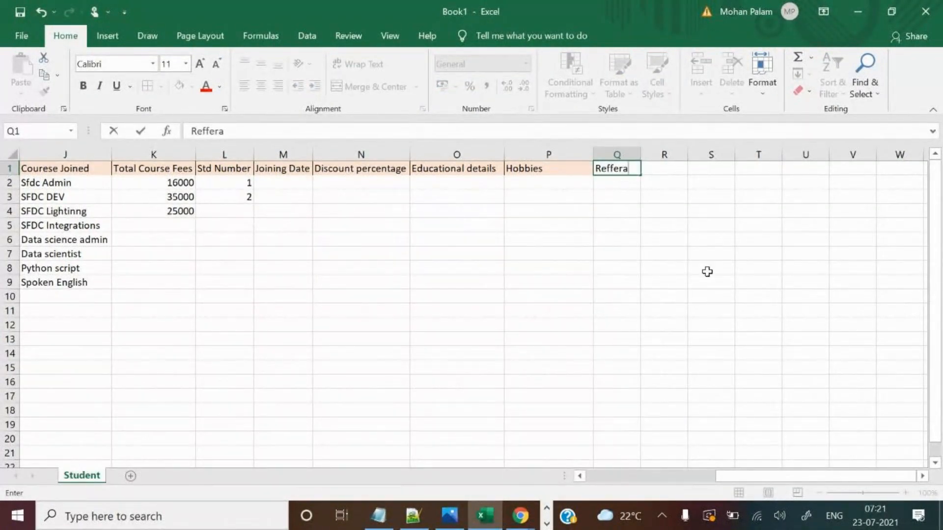
type(";l Company")
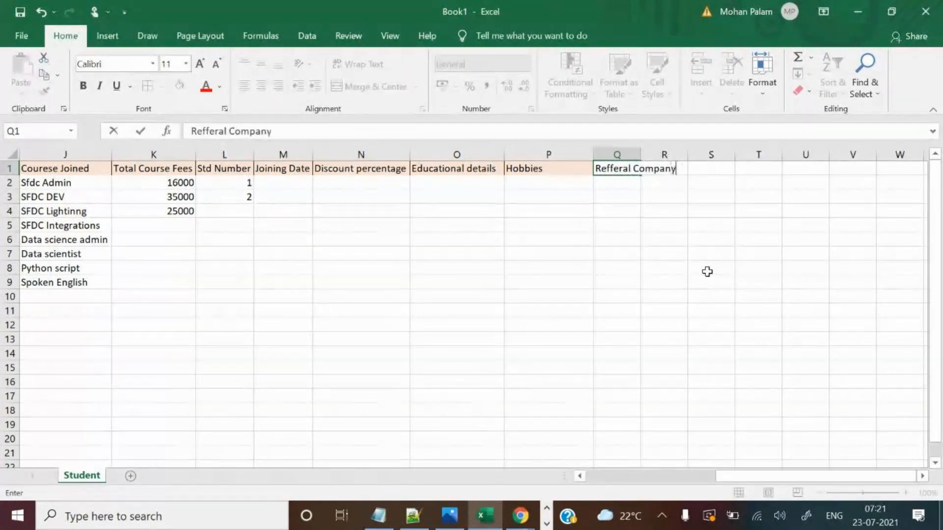
type(" Website")
left_click(475, 227)
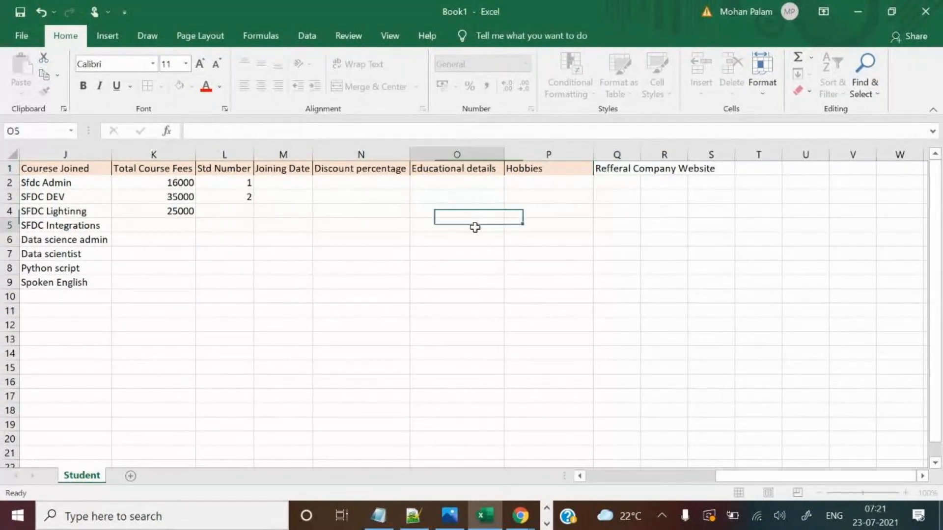
double_click(638, 154)
left_click_drag(766, 476, 707, 478)
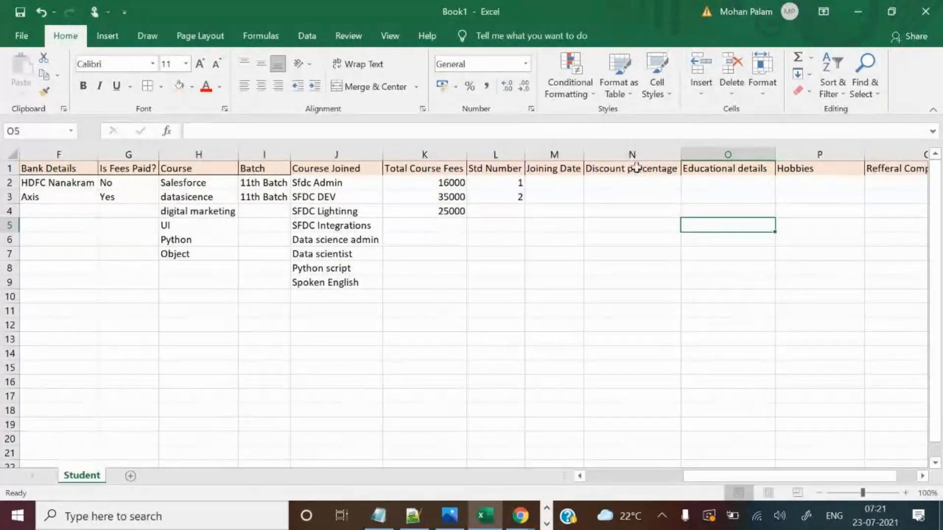
left_click(552, 168)
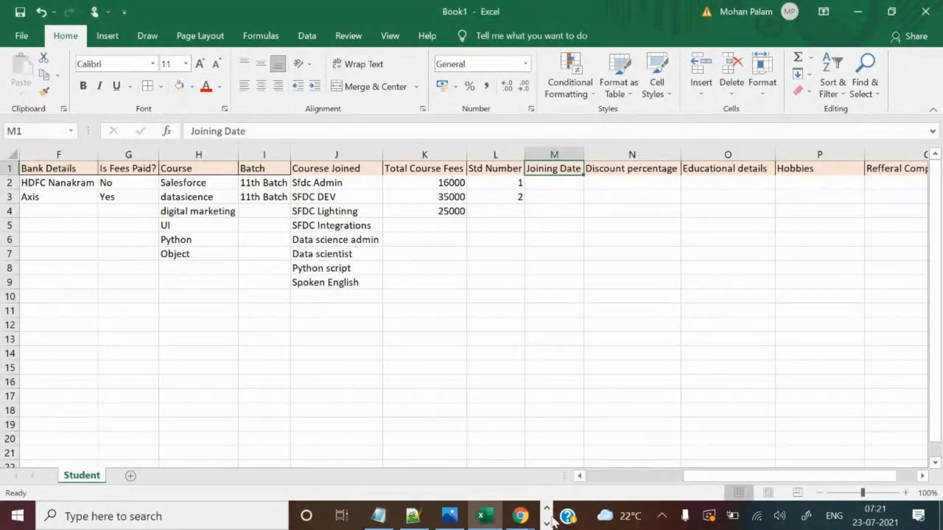
Bring Salesforce forward and look over the Shankar data record tab.
mouse_move(520, 515)
left_click(476, 437)
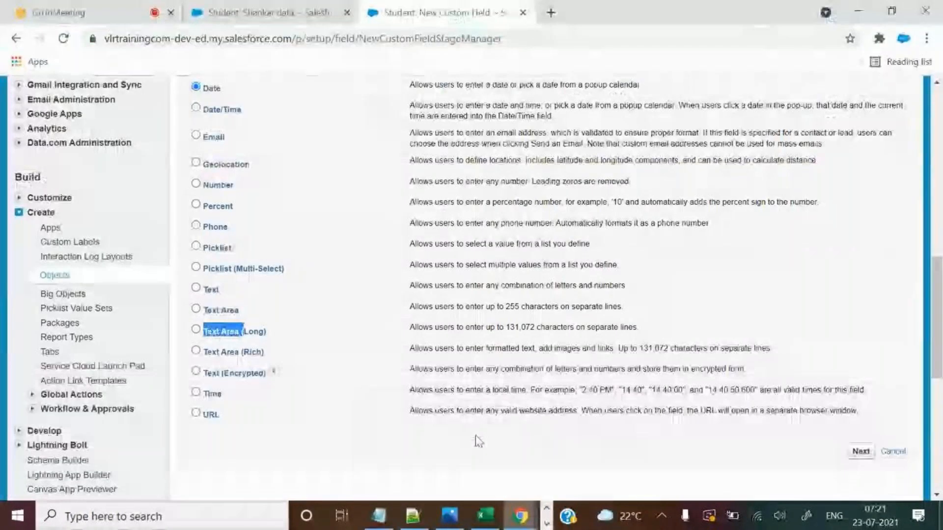
left_click(313, 8)
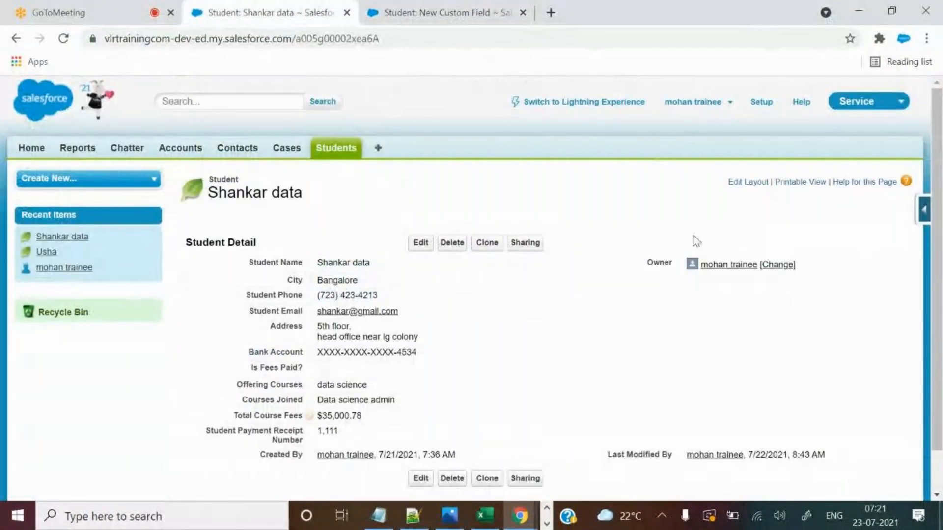
scroll(588, 263, "down", 1)
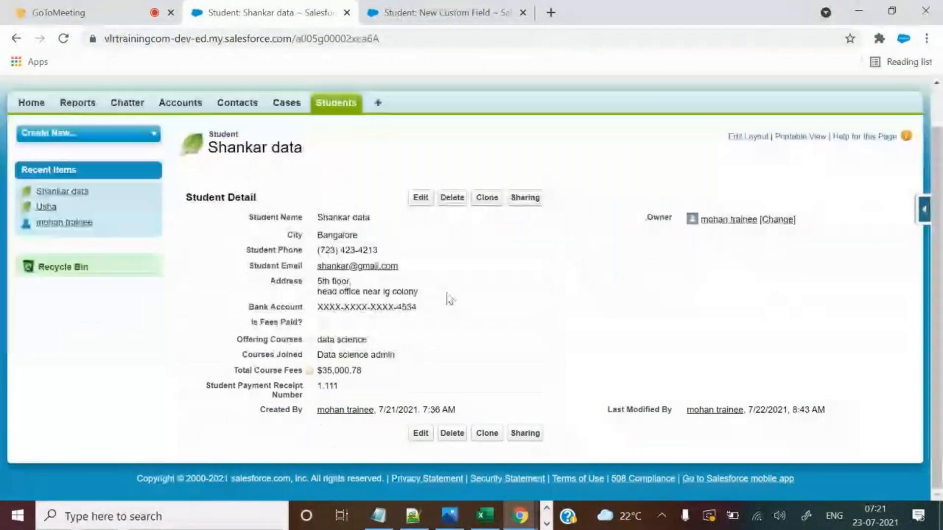
Return to the New Custom Field wizard with Date selected and scroll through it.
left_click(409, 5)
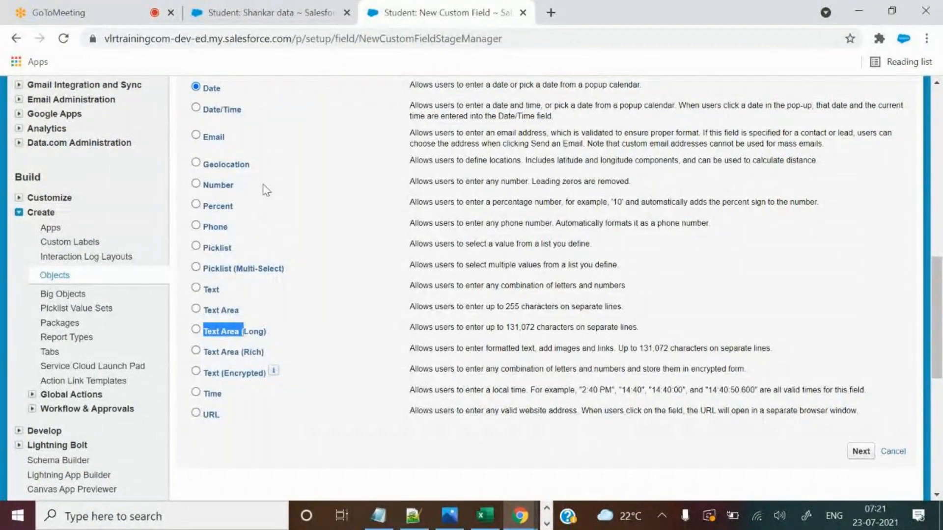
scroll(266, 190, "up", 2)
scroll(840, 352, "down", 4)
scroll(840, 352, "up", 4)
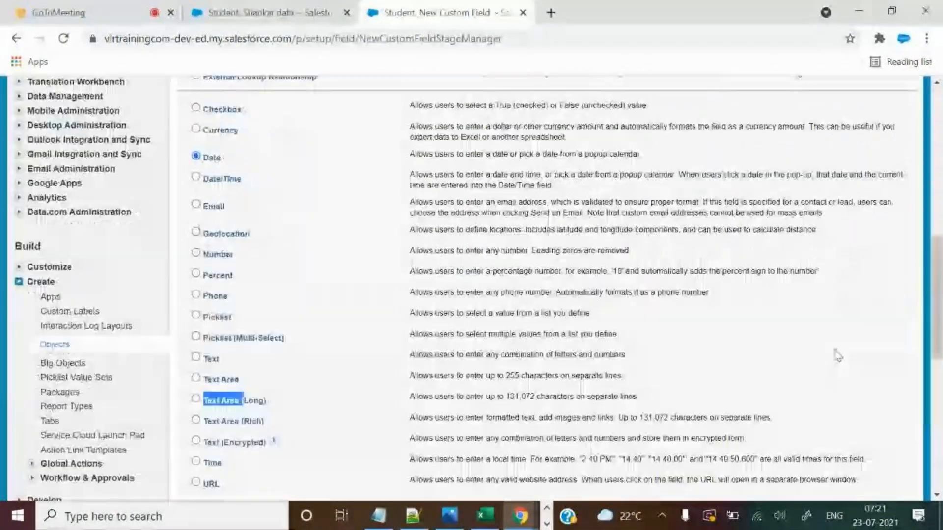
scroll(838, 356, "down", 3)
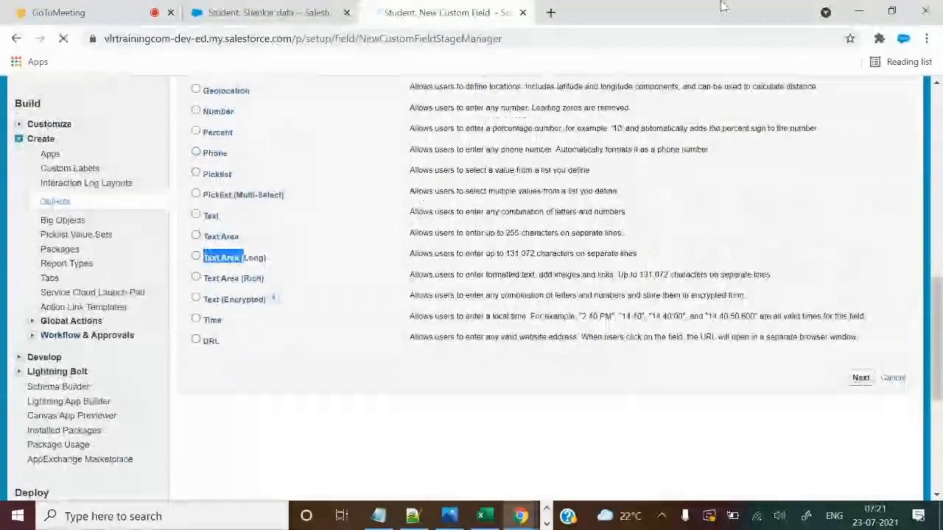
scroll(621, 315, "down", 1)
key("alt+Tab")
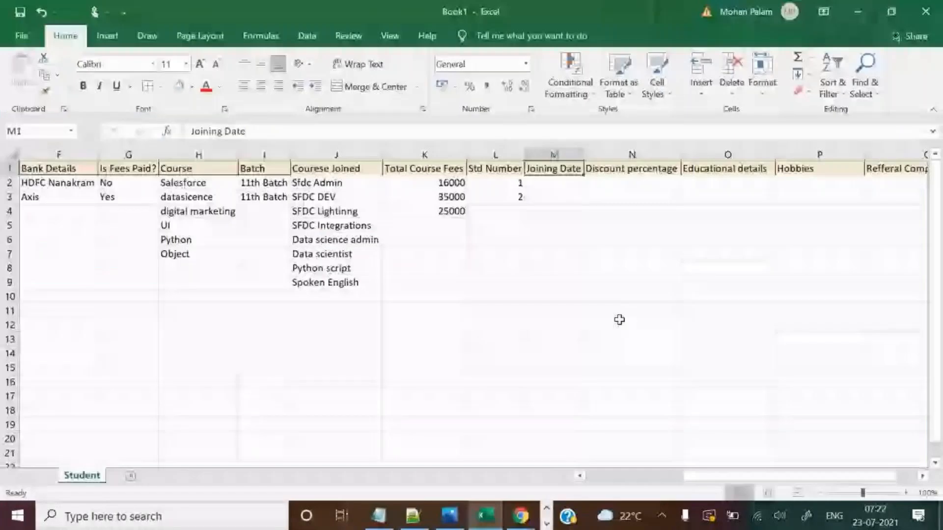
Paste 'Joining Date' from cell M1 as the new field's label.
key("ctrl+c")
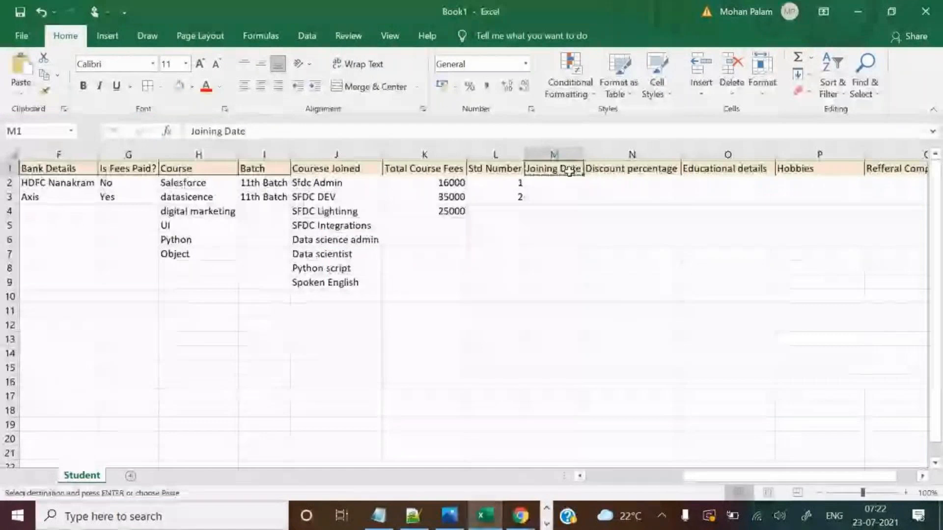
key("alt+Tab")
left_click(436, 217)
key("ctrl+v")
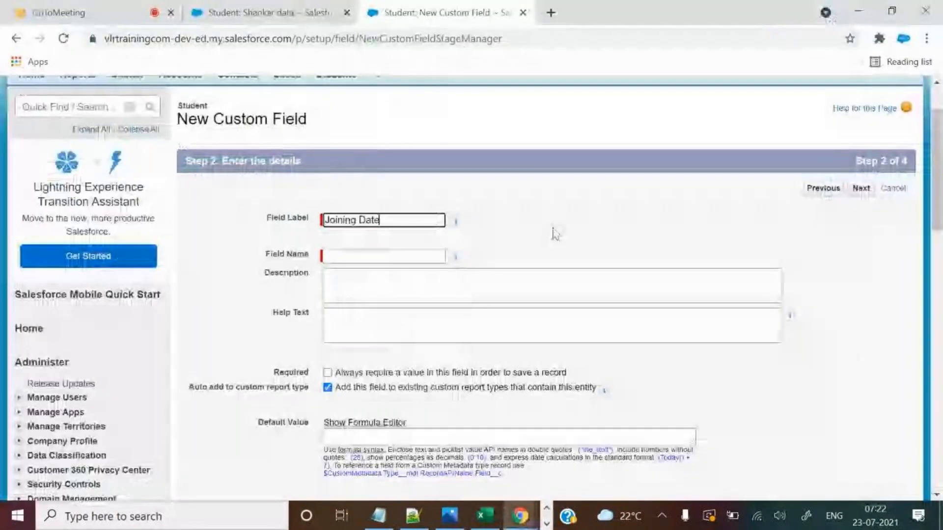
scroll(555, 234, "down", 3)
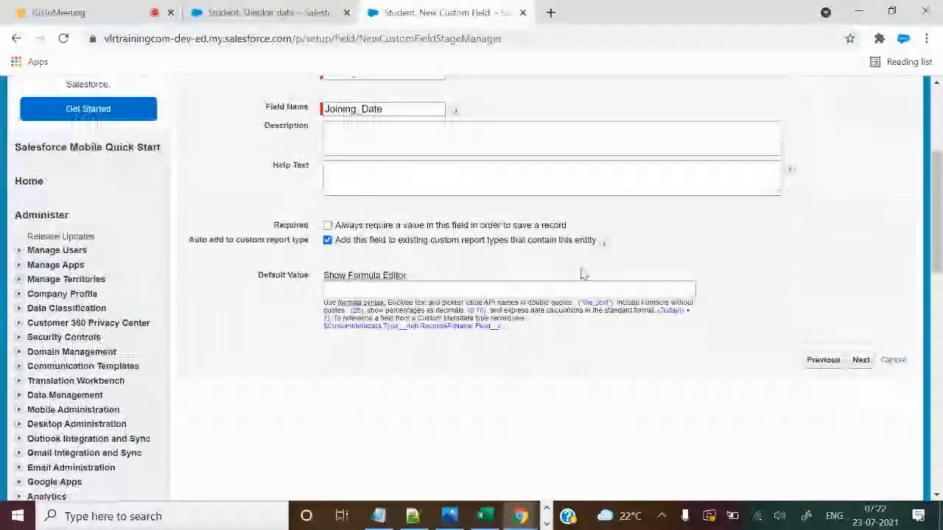
scroll(583, 269, "up", 2)
Add help text 'Student joined Date' and submit the field details.
left_click(441, 249)
type("Student joined Date")
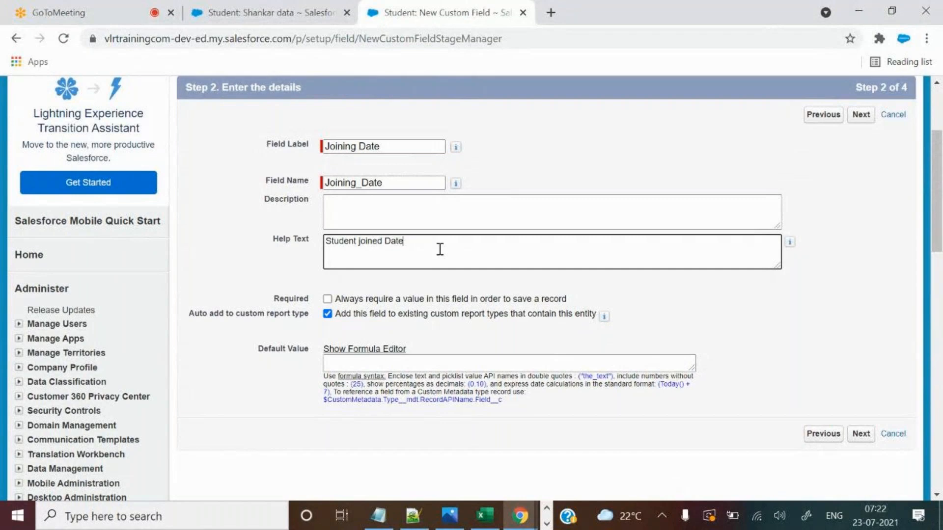
scroll(638, 324, "down", 1)
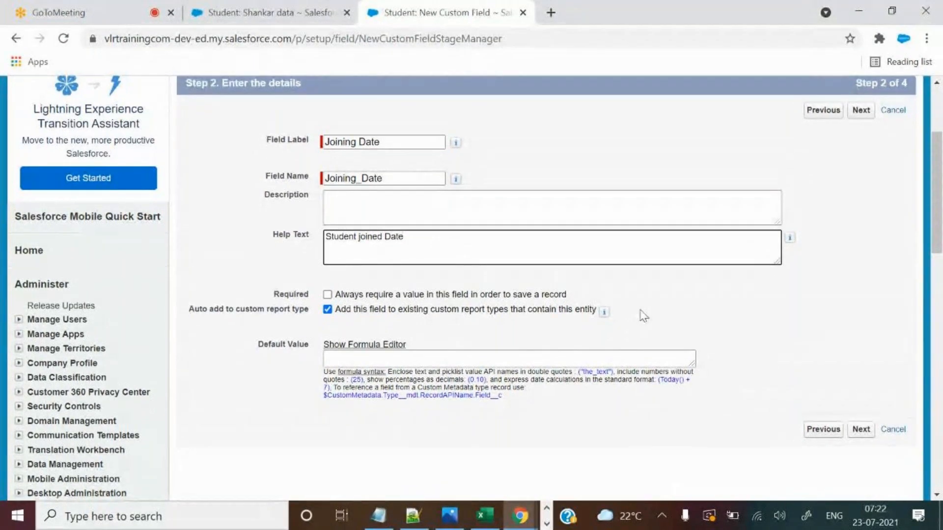
scroll(663, 275, "down", 3)
left_click(678, 234)
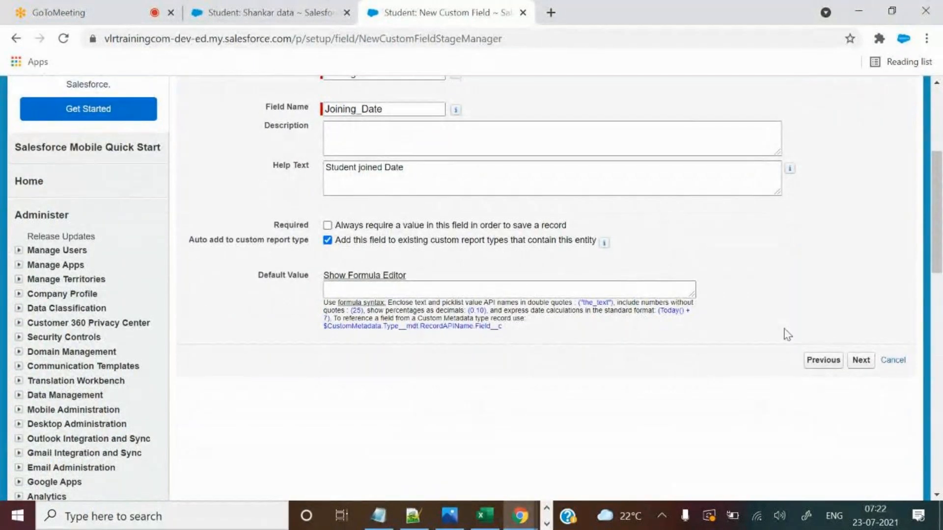
left_click(860, 360)
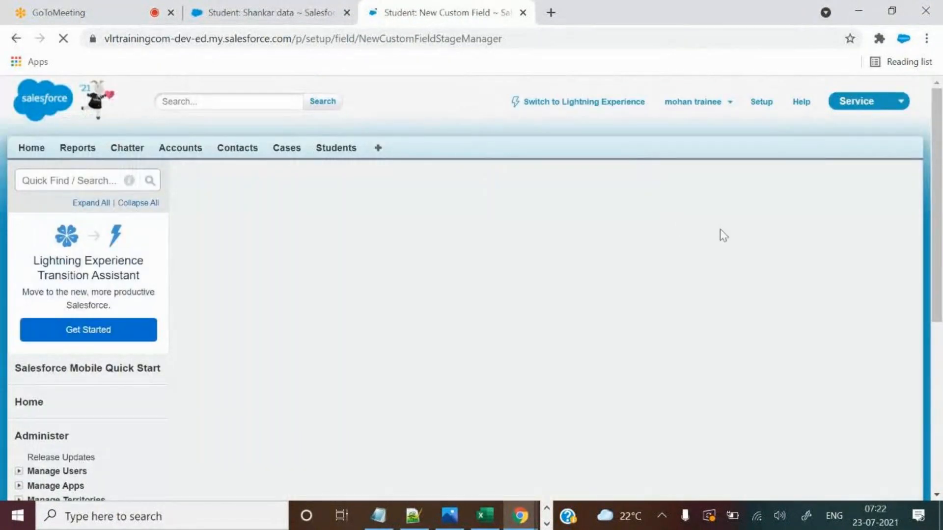
Check the Excel sheet, then move the Joining Date wizard back from Step 3 to Step 2.
key("alt+Tab")
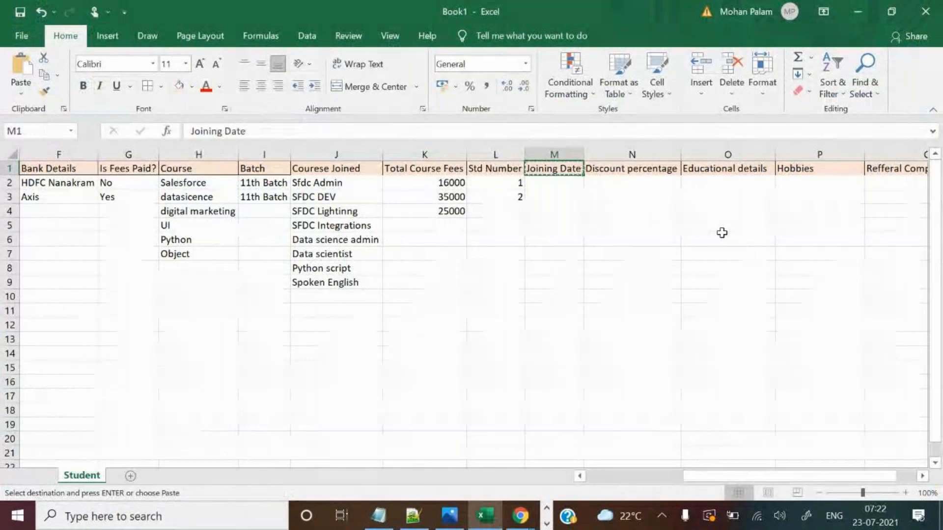
key("alt+Tab")
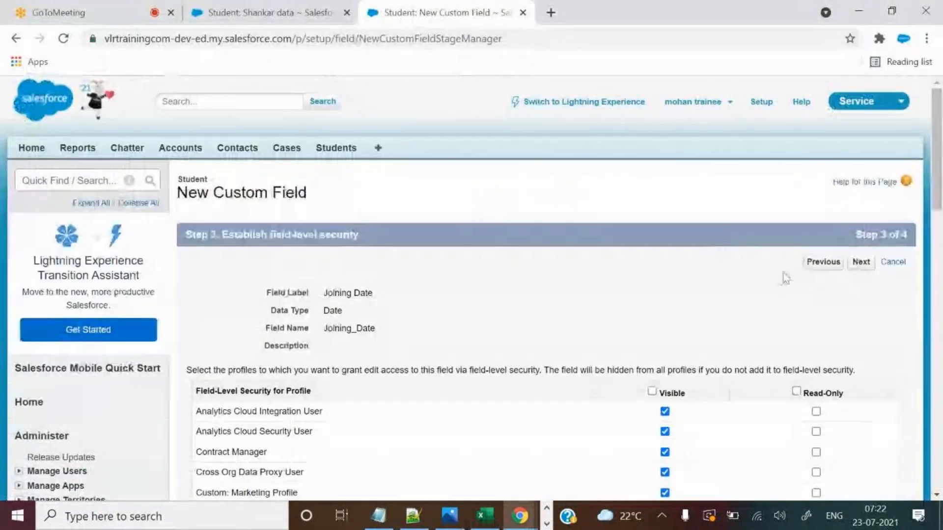
left_click(824, 263)
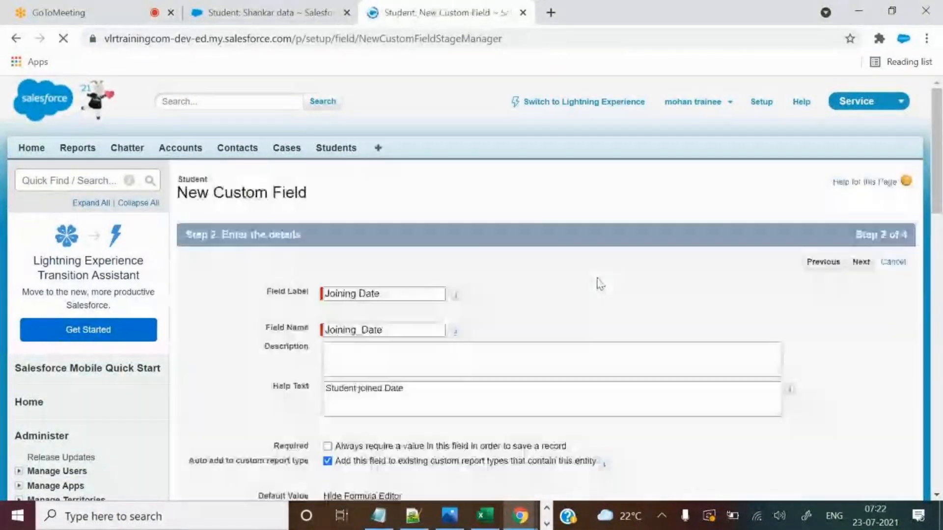
scroll(636, 284, "down", 1)
scroll(636, 284, "down", 2)
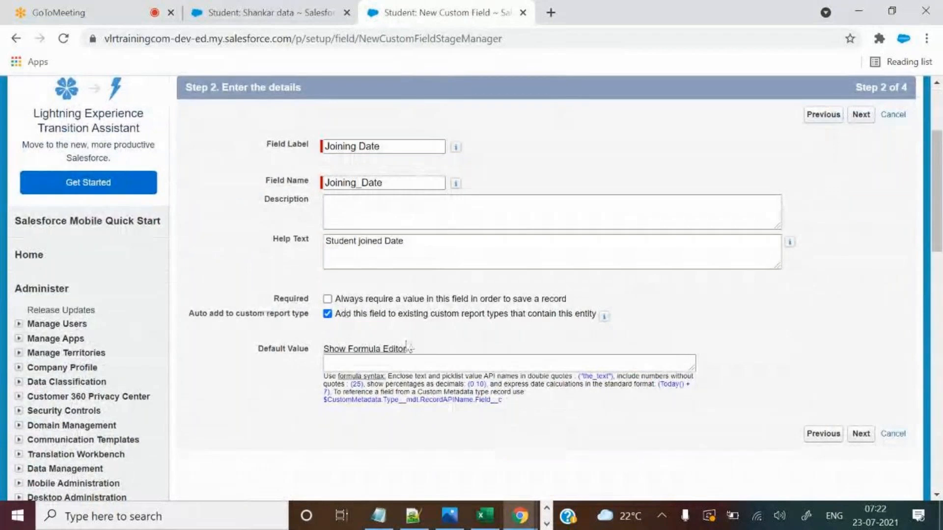
Check the Shankar data record, then tick 'Always require a value' for Joining Date.
left_click(229, 12)
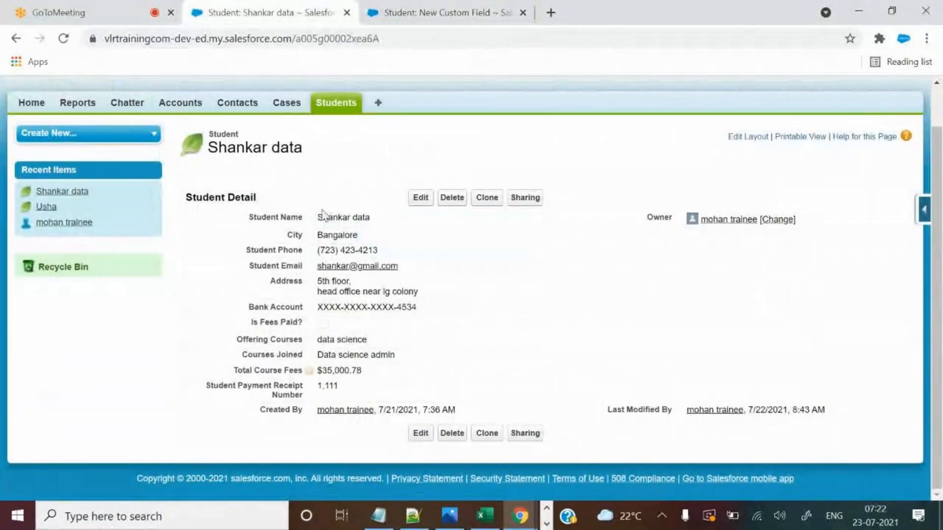
left_click(404, 7)
double_click(288, 299)
left_click(328, 299)
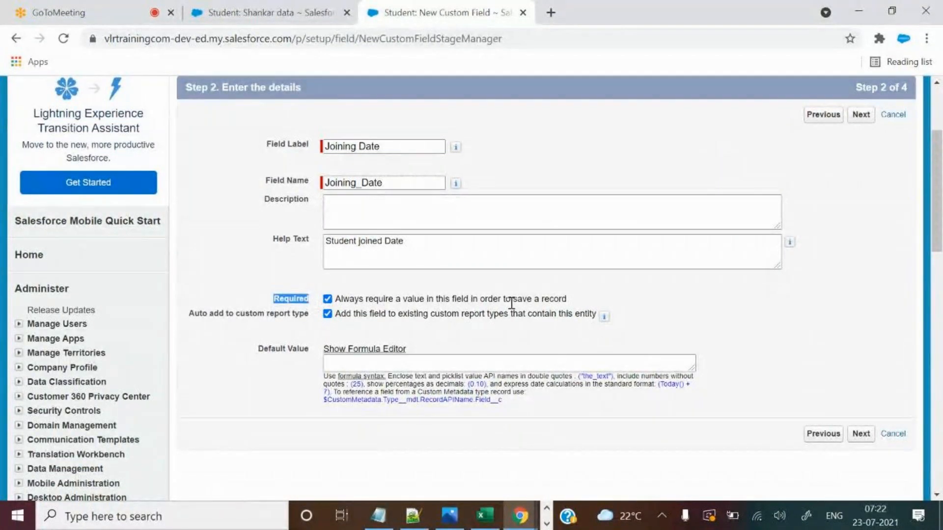
left_click(590, 272)
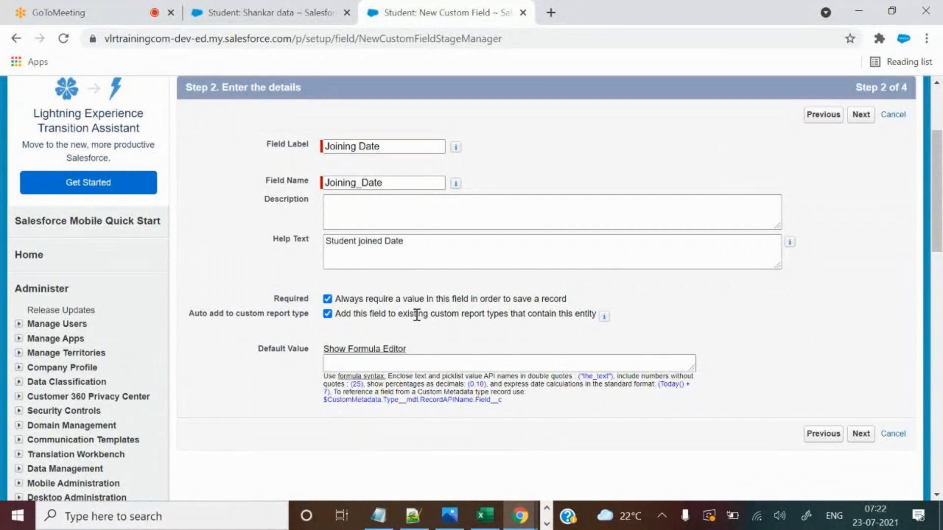
Finish the remaining wizard steps and save Joining Date as a Date field (Joining_Date__c).
left_click(859, 439)
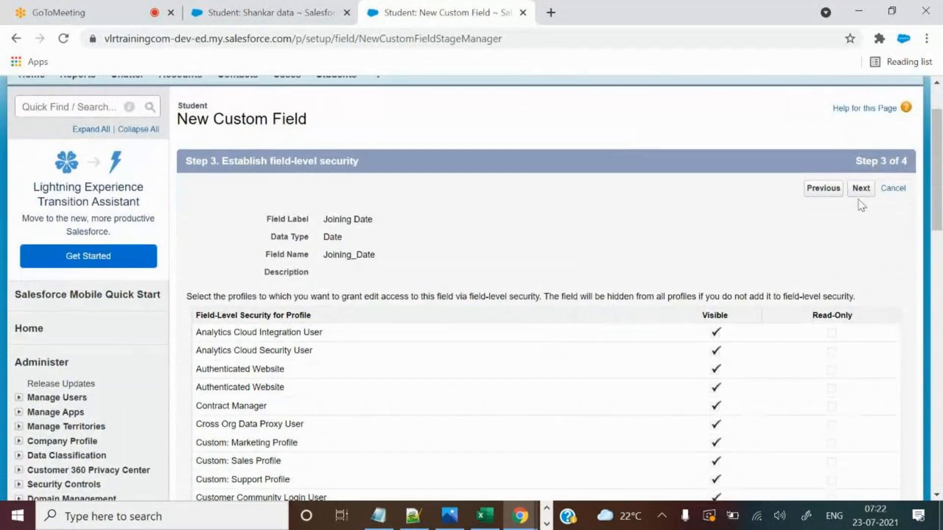
left_click(867, 193)
left_click(858, 262)
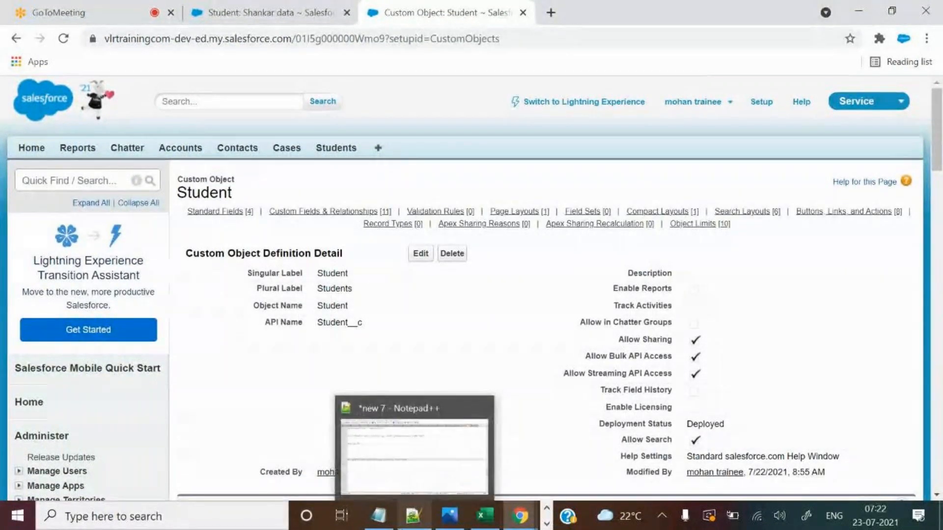
scroll(514, 192, "down", 9)
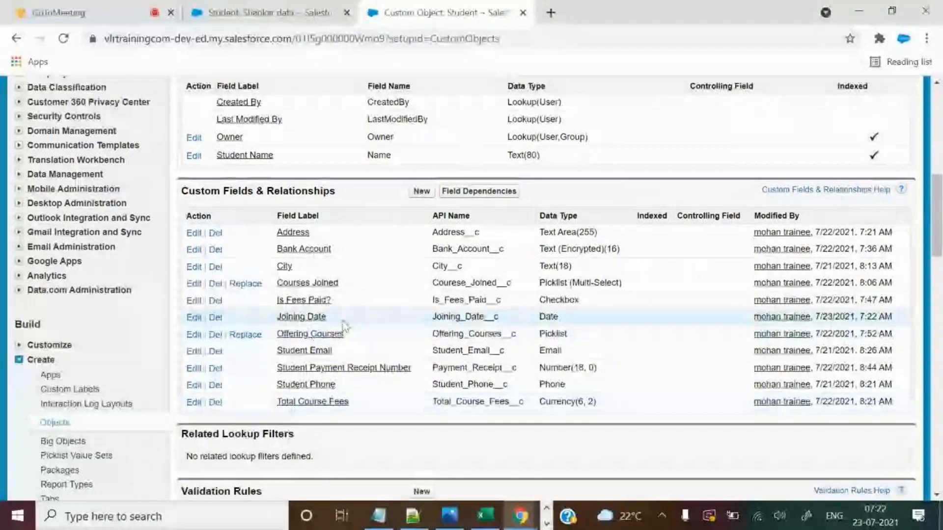
Open the Joining Date field details and review its API name and Required setting.
left_click_drag(432, 316, 552, 317)
left_click(318, 318)
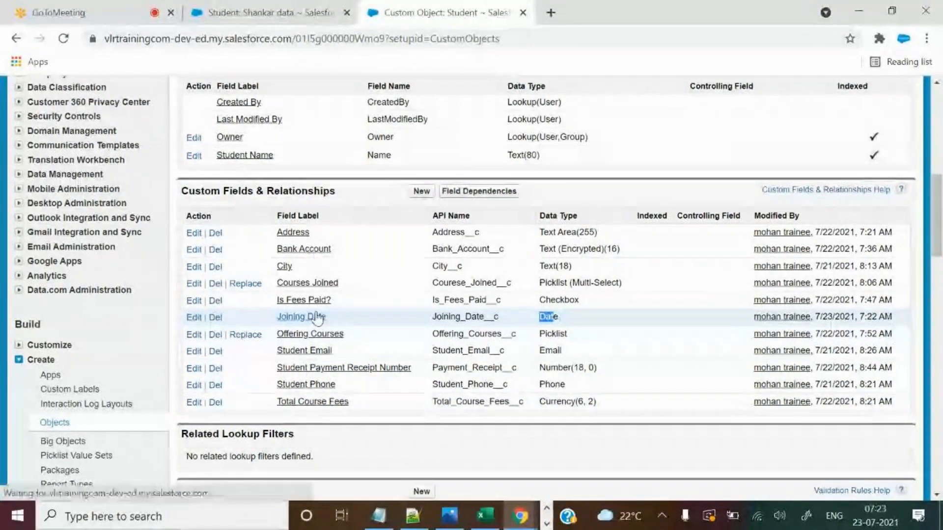
scroll(499, 259, "down", 2)
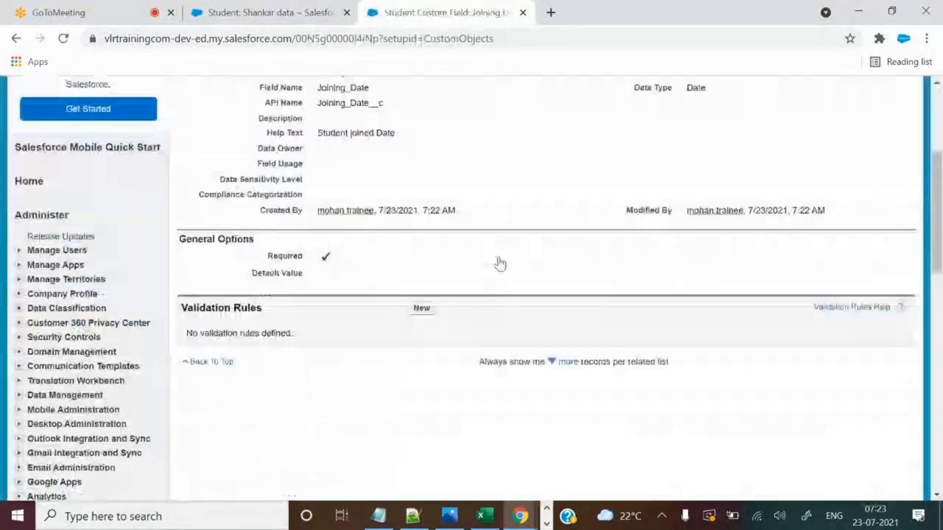
scroll(488, 255, "up", 2)
left_click_drag(320, 177, 383, 177)
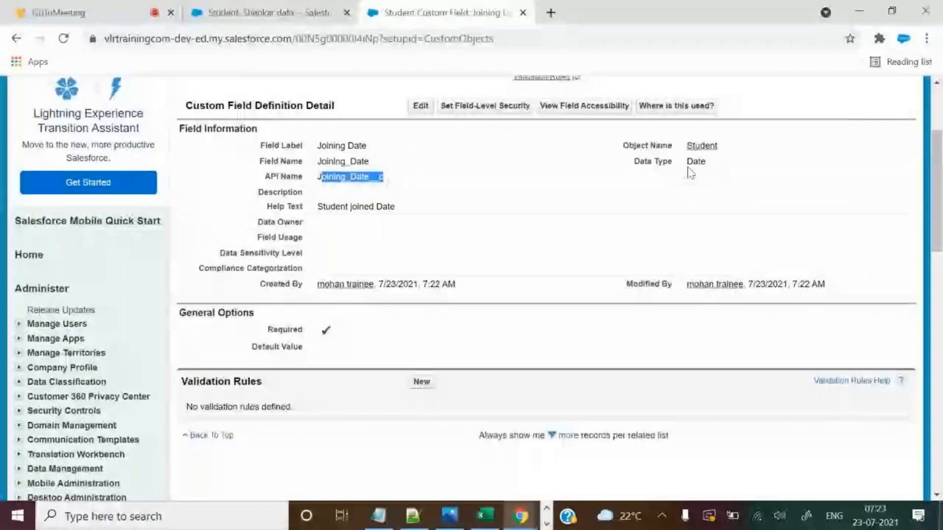
left_click_drag(272, 330, 329, 319)
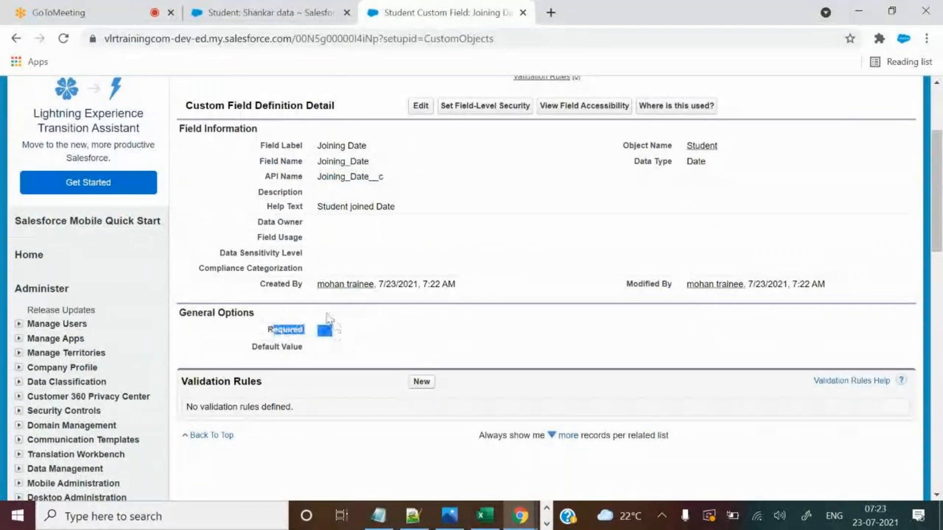
Reload the student record and compare its Joining Date help text with 'Student joined Date'.
left_click(275, 12)
left_click(64, 38)
scroll(515, 299, "down", 1)
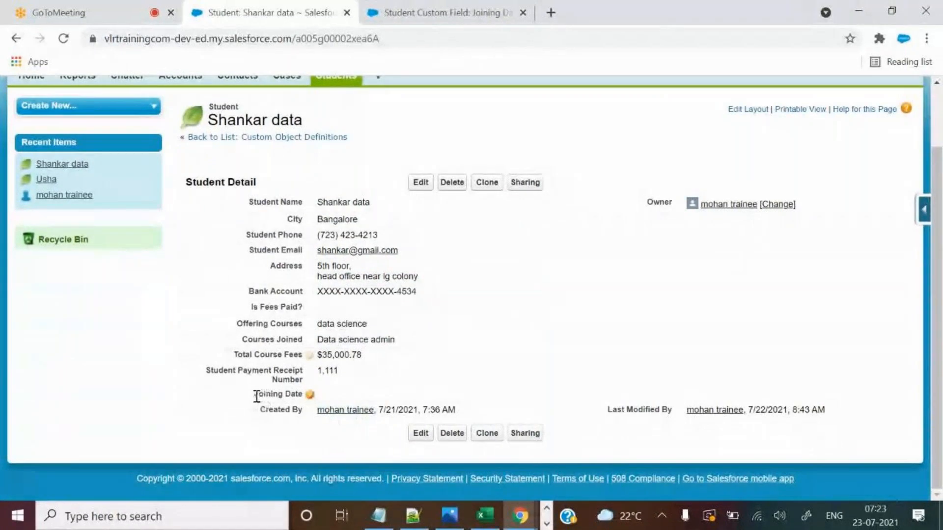
left_click(442, 12)
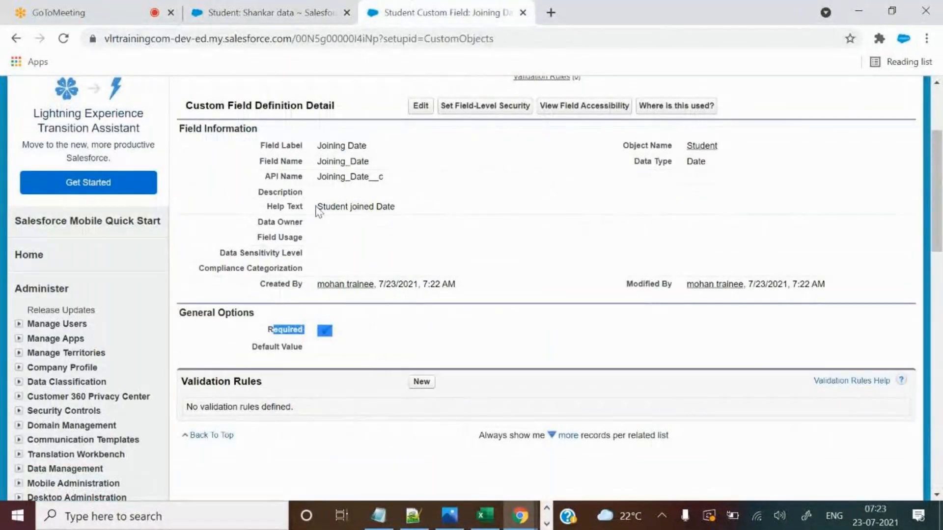
left_click_drag(266, 206, 398, 214)
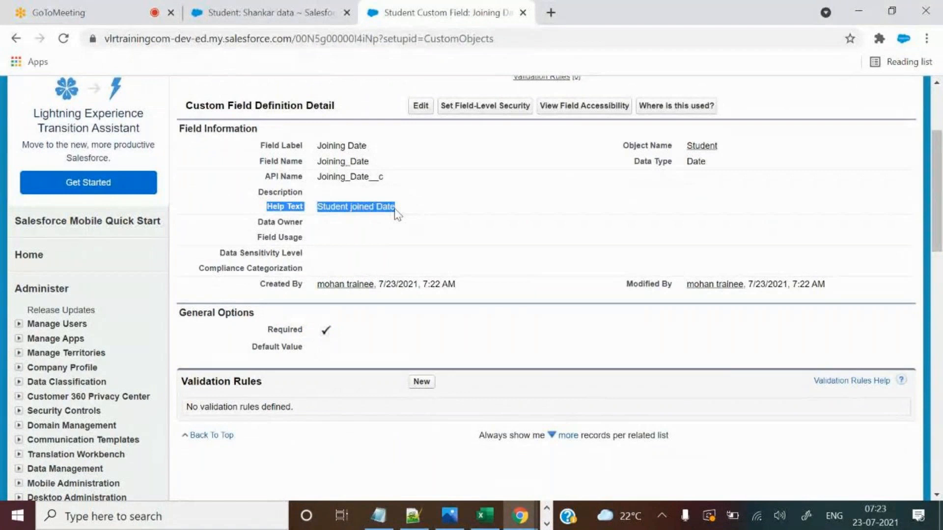
key("ctrl+shift+Tab")
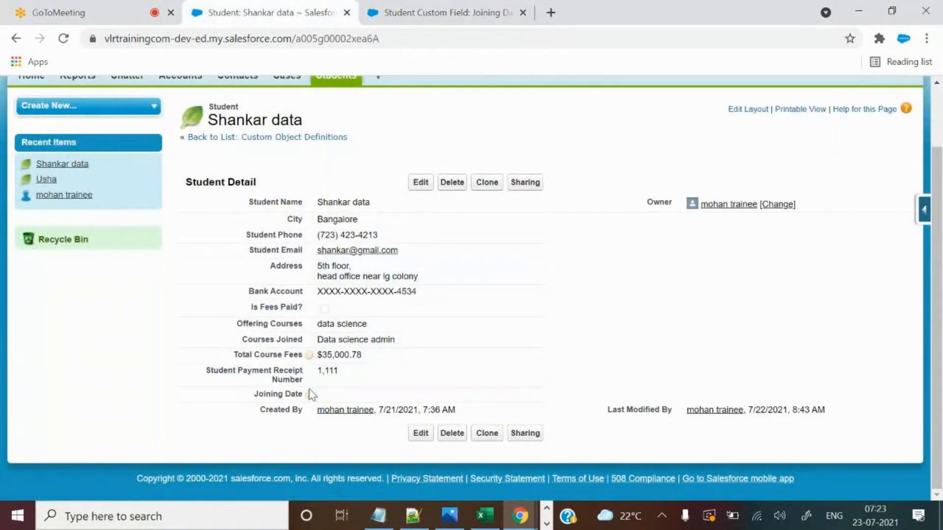
mouse_move(309, 394)
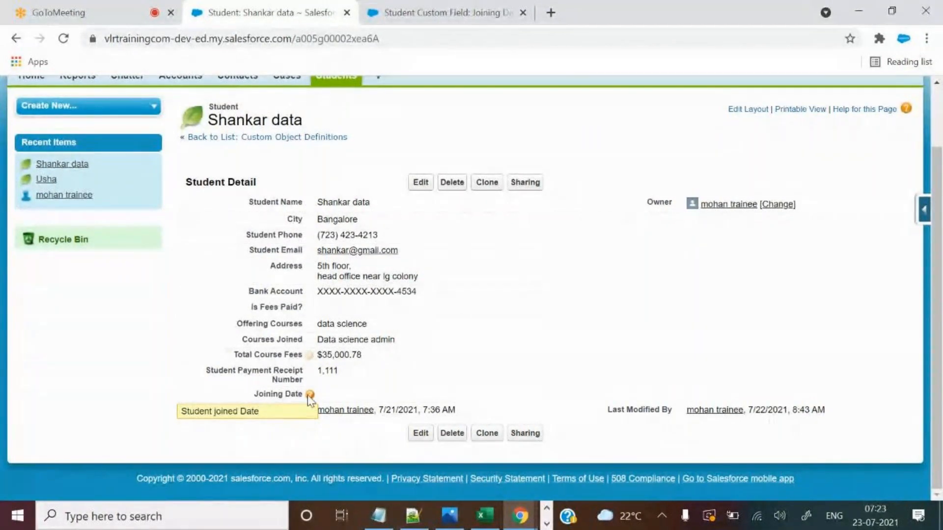
key("ctrl+Tab")
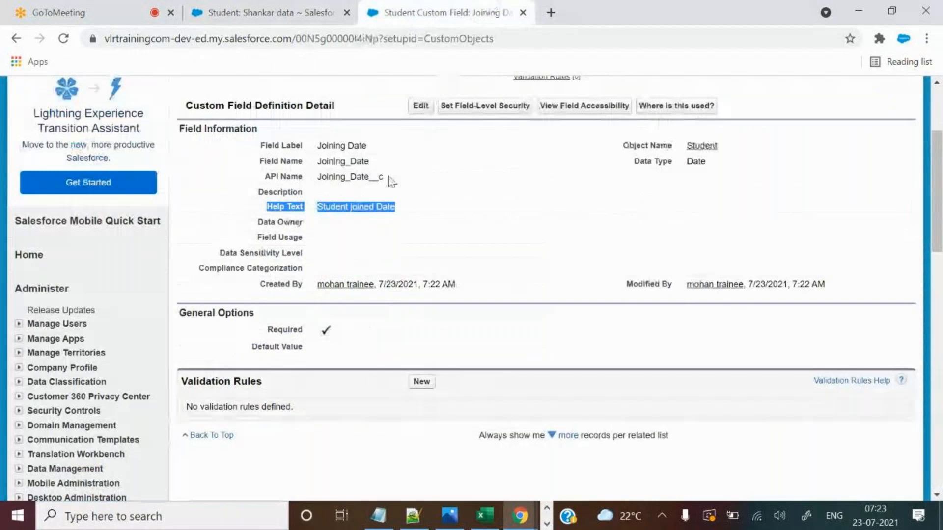
left_click_drag(349, 202, 391, 221)
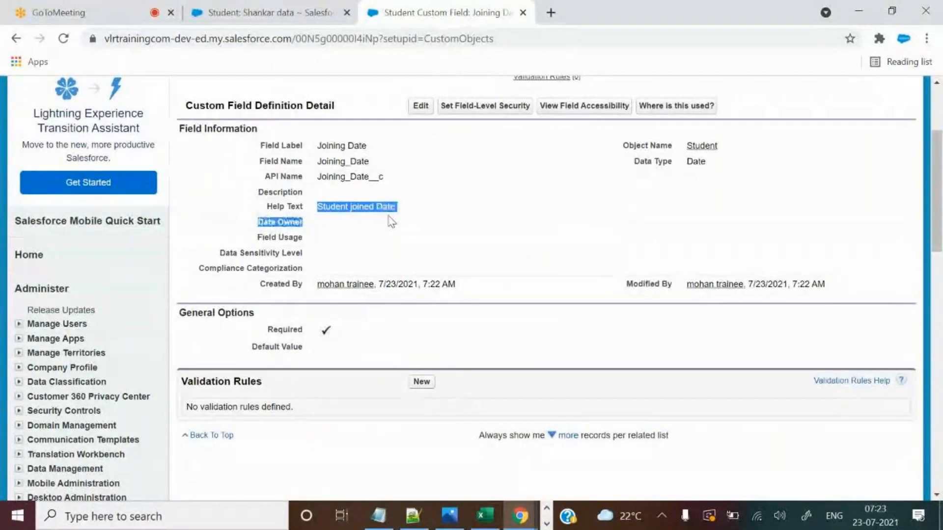
key("ctrl+shift+Tab")
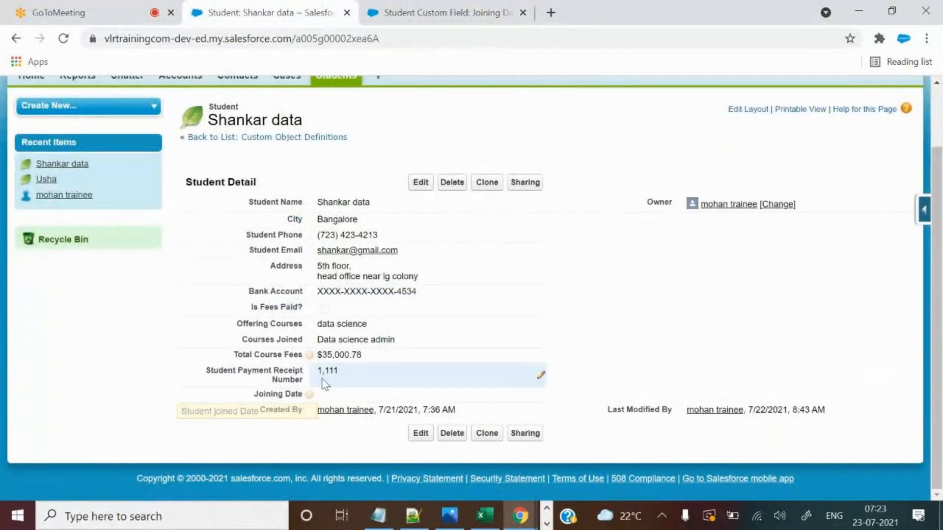
Try an inline edit of Joining Date, then discard the quick edit.
double_click(357, 398)
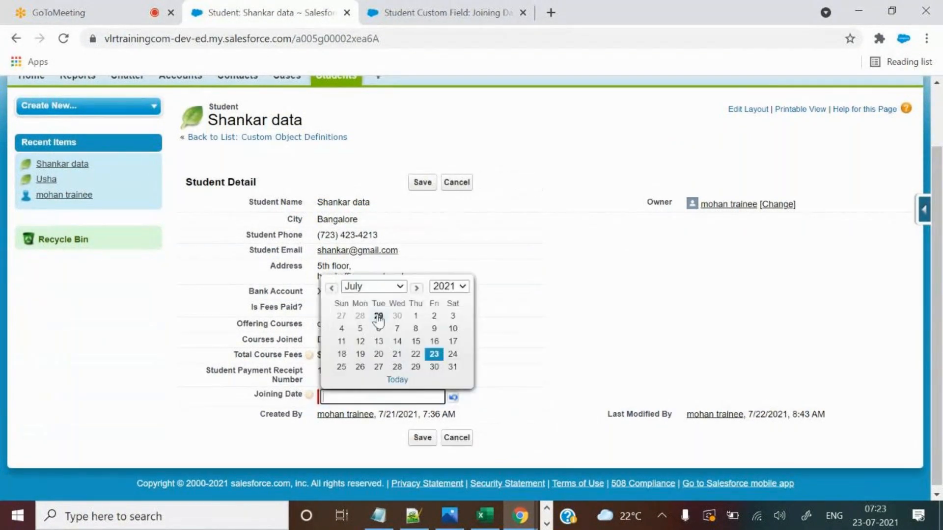
left_click(397, 342)
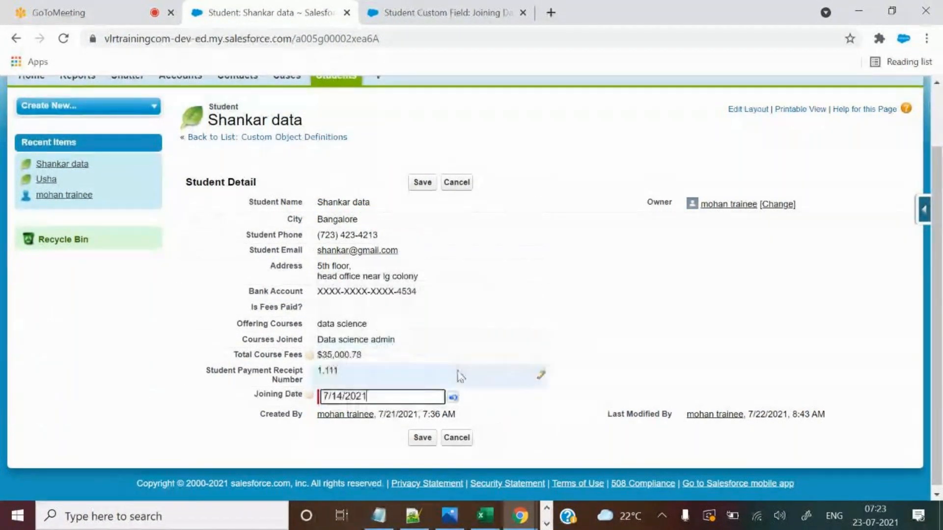
left_click(456, 182)
In the full edit form, set Joining Date to July 16, 2021 and save the record.
left_click(429, 184)
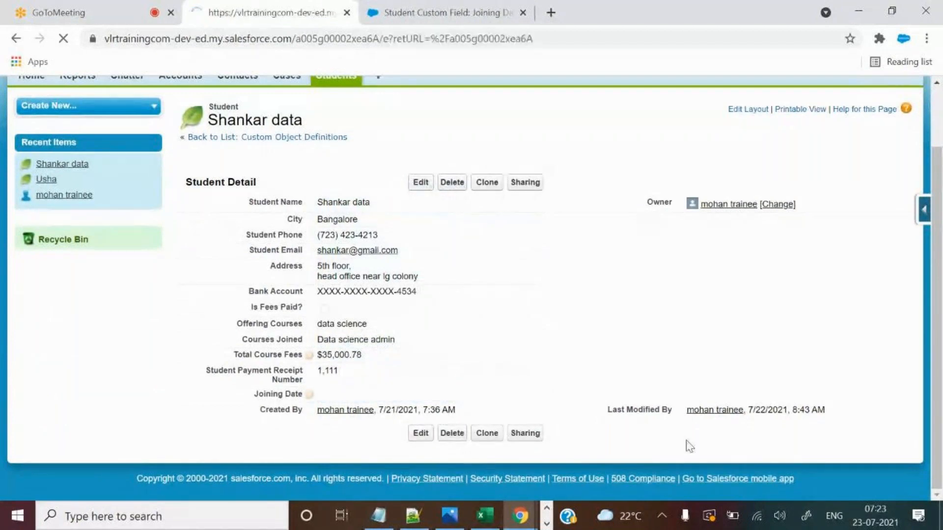
scroll(516, 344, "down", 3)
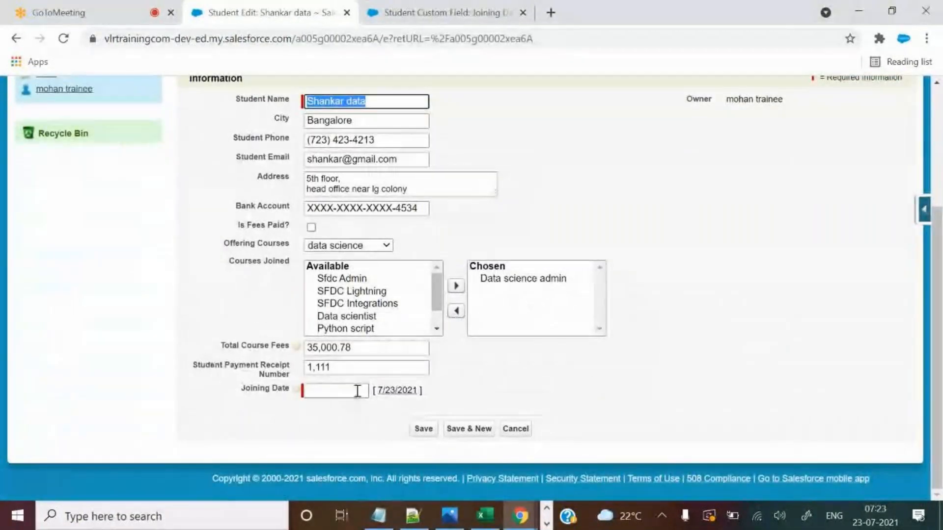
left_click(399, 386)
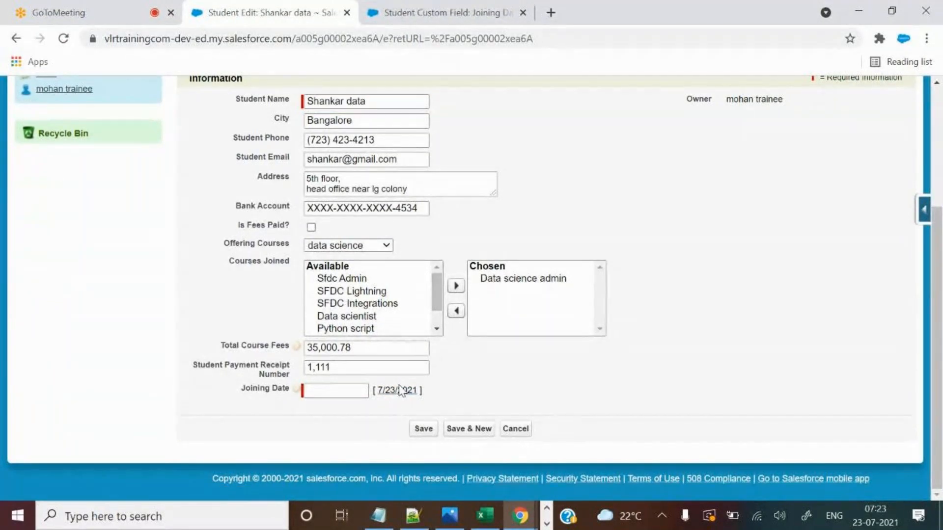
left_click(400, 392)
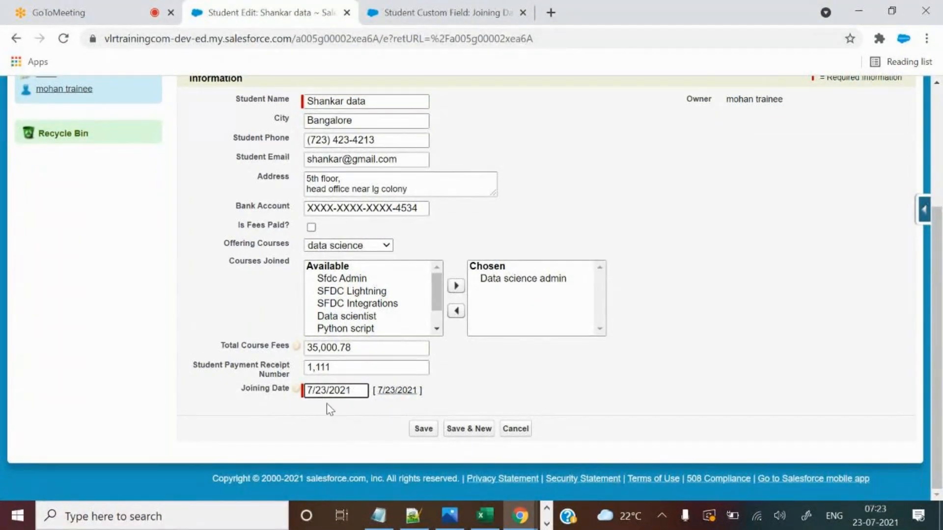
left_click(343, 391)
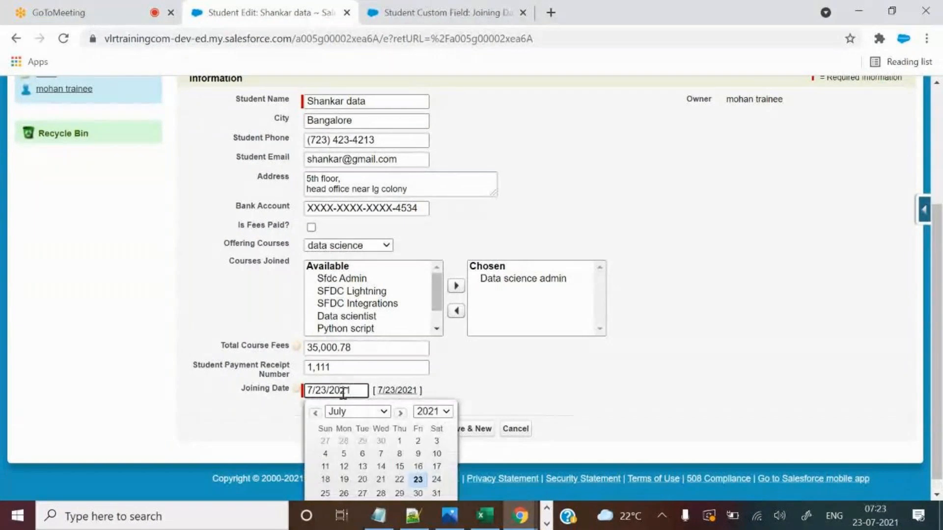
scroll(343, 393, "down", 1)
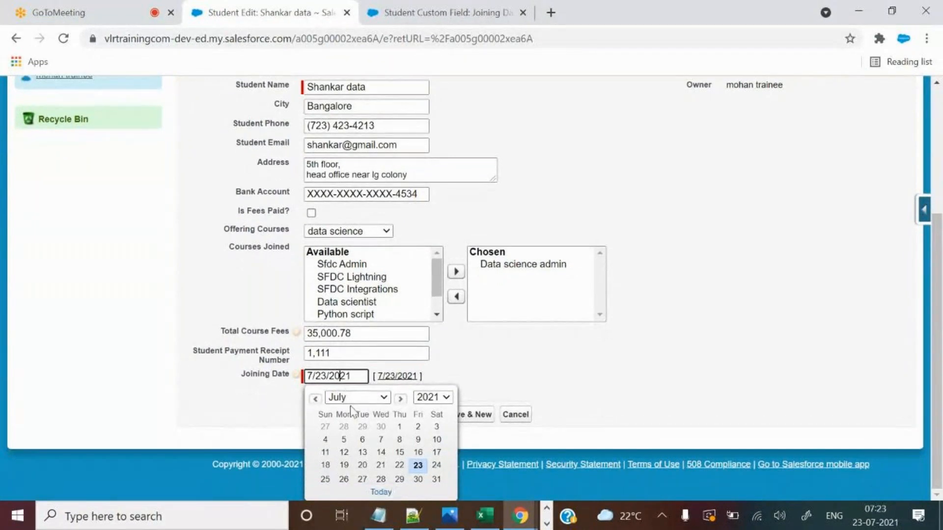
left_click(418, 453)
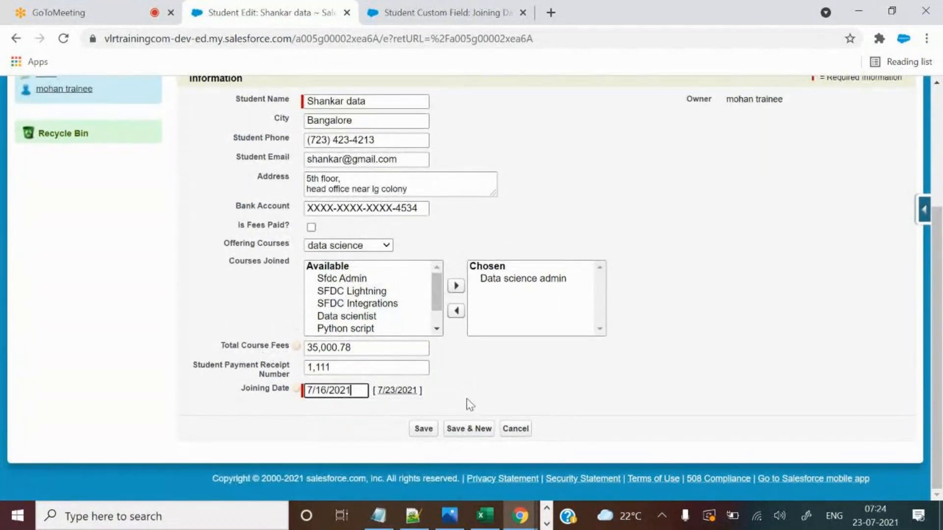
left_click(422, 430)
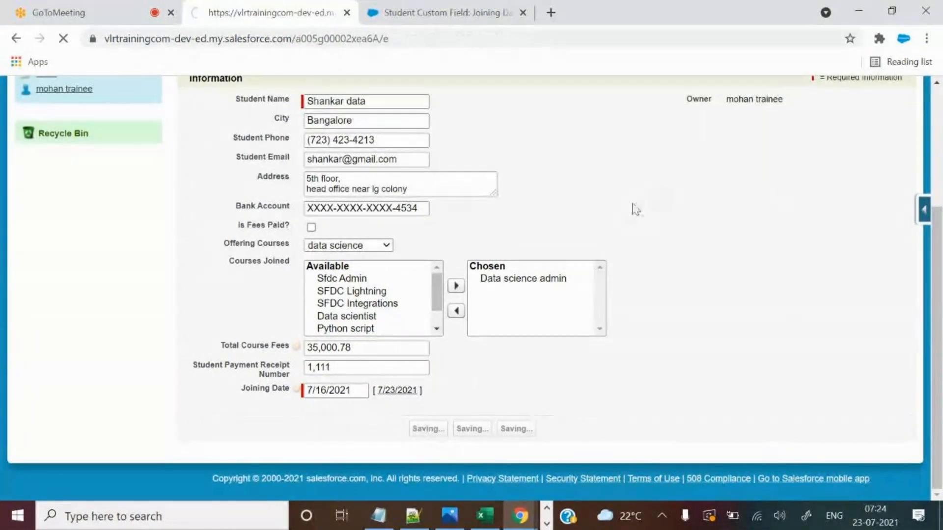
scroll(547, 331, "down", 2)
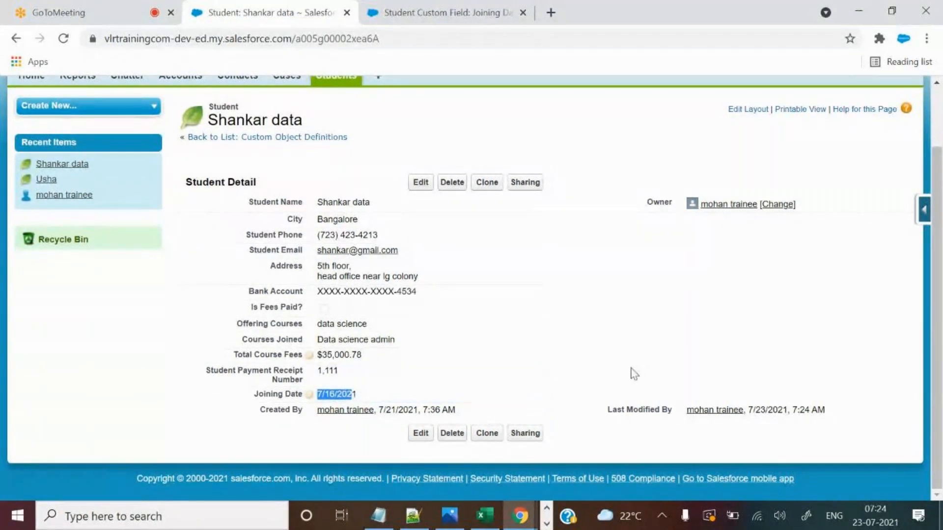
left_click(352, 394)
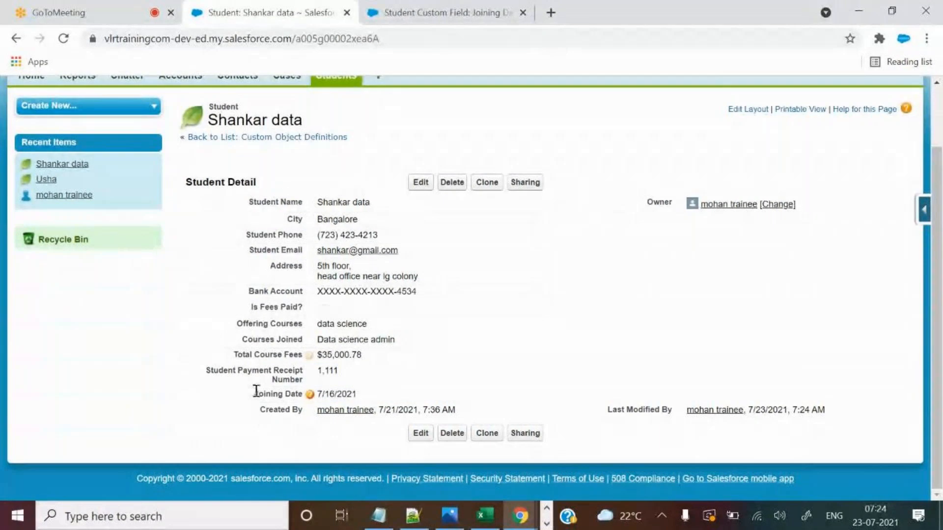
left_click_drag(255, 391, 290, 394)
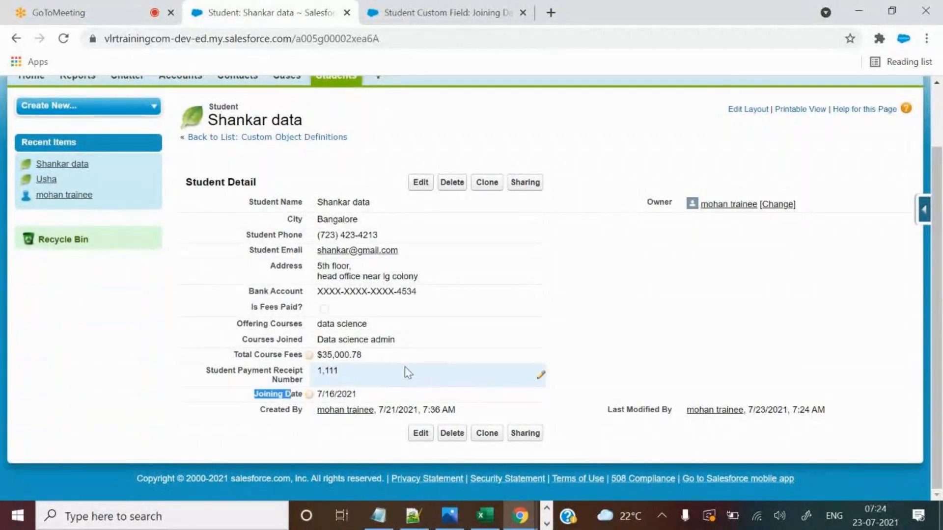
left_click_drag(318, 394, 370, 396)
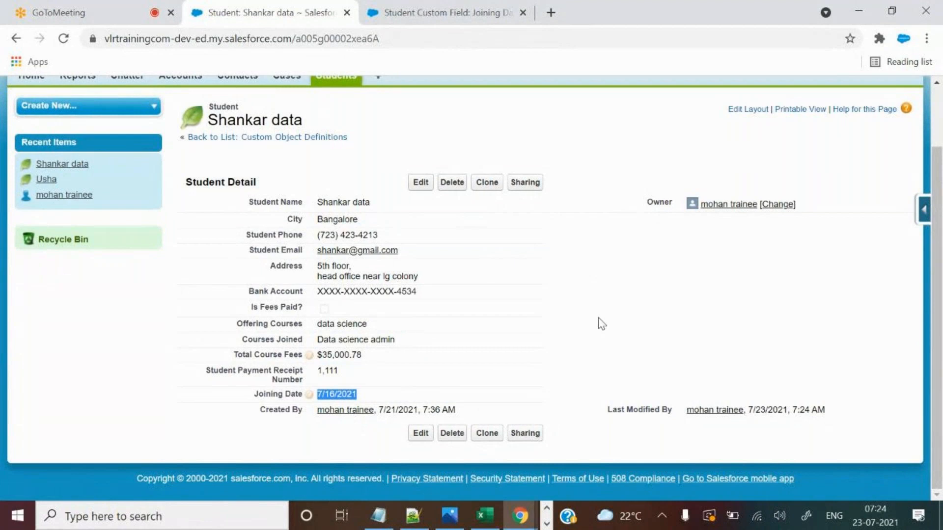
left_click(407, 7)
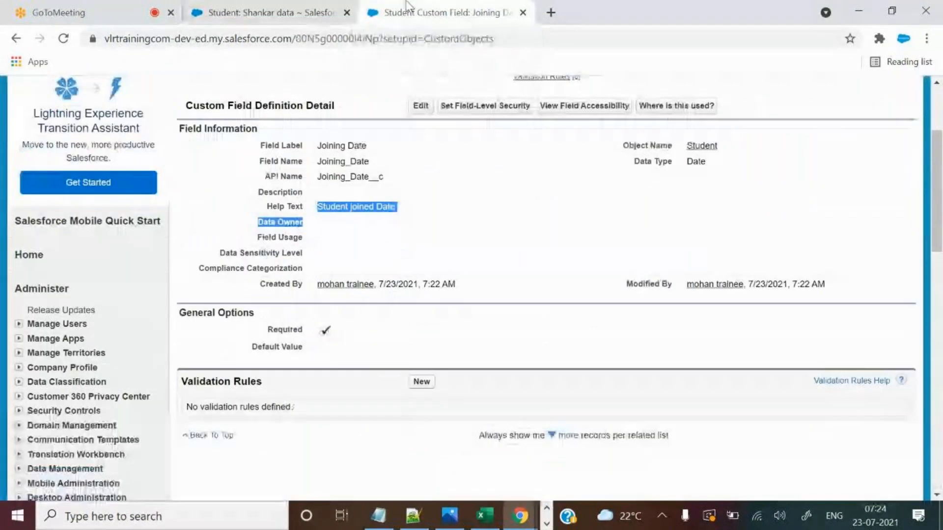
left_click(304, 7)
left_click(450, 9)
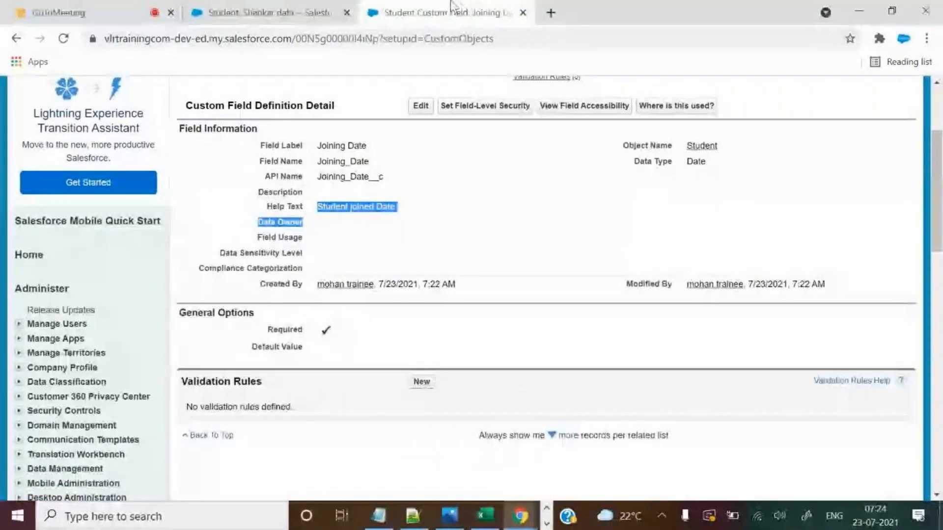
left_click(275, 12)
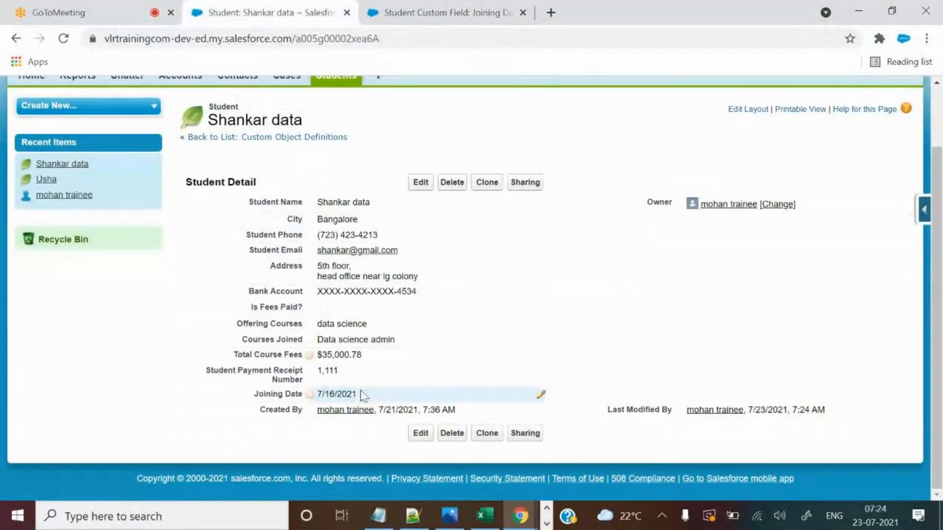
Clear Joining Date inline and try saving, then discard the rejected edit.
double_click(362, 390)
key("BackSpace")
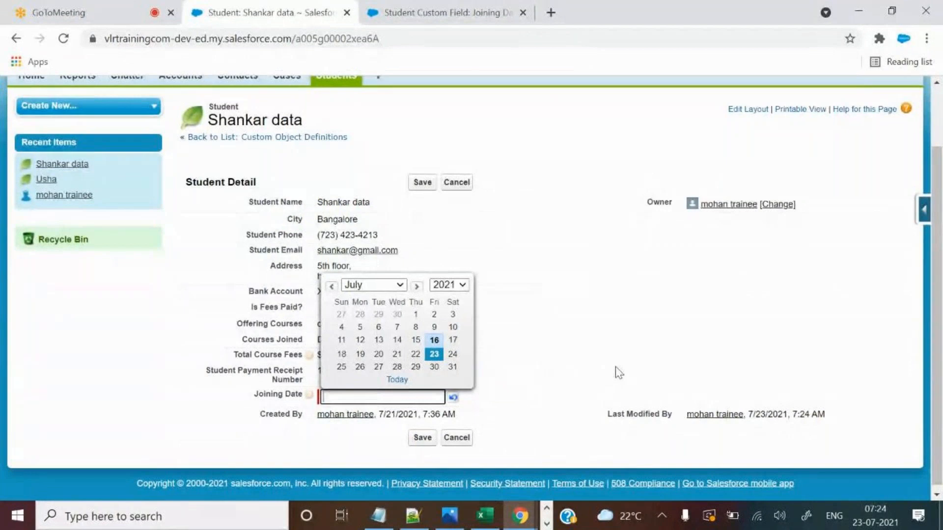
left_click(618, 372)
left_click(421, 183)
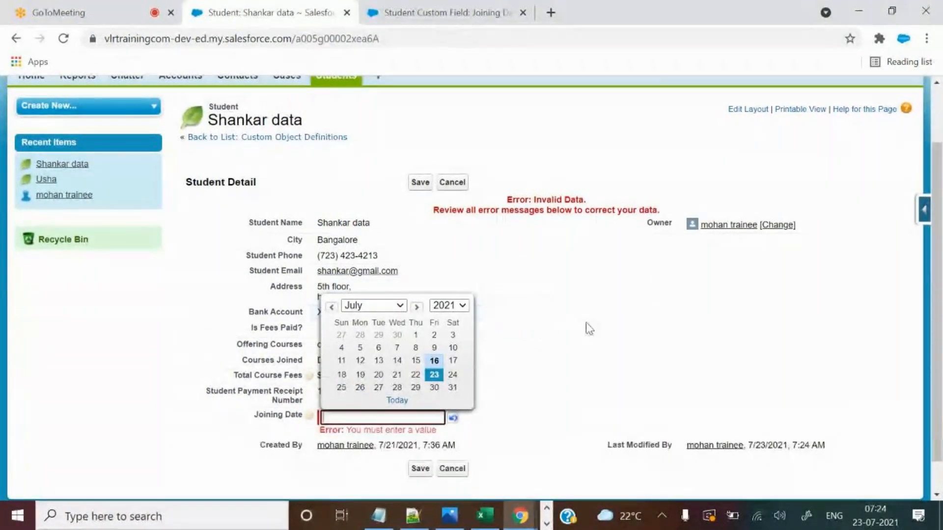
scroll(595, 334, "down", 1)
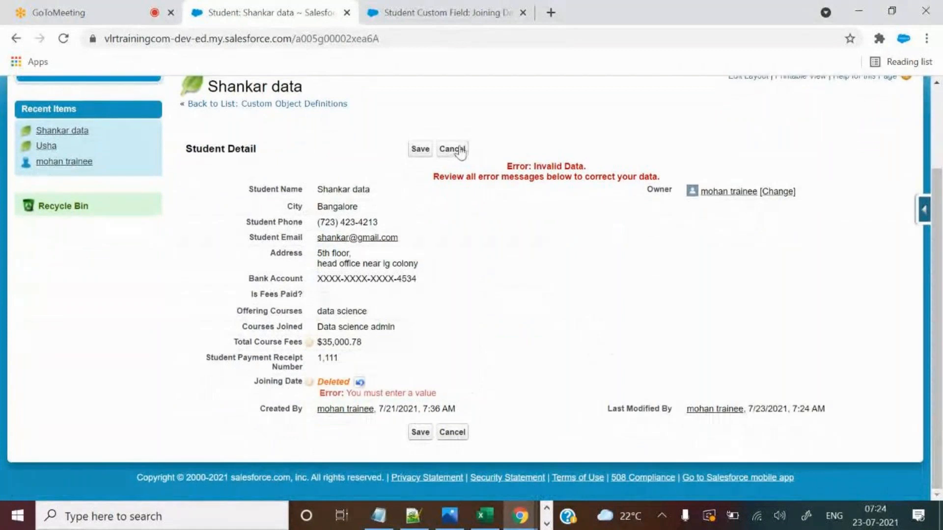
left_click(452, 182)
scroll(588, 276, "up", 2)
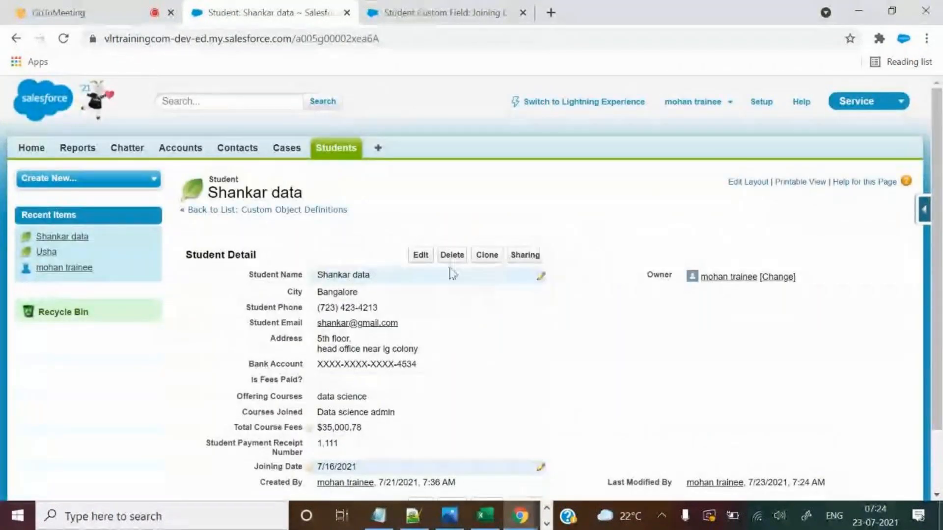
In the full edit form, delete the Joining Date and try saving without it.
left_click(421, 255)
scroll(543, 267, "down", 2)
left_click(358, 422)
left_click_drag(358, 424, 260, 431)
key("BackSpace")
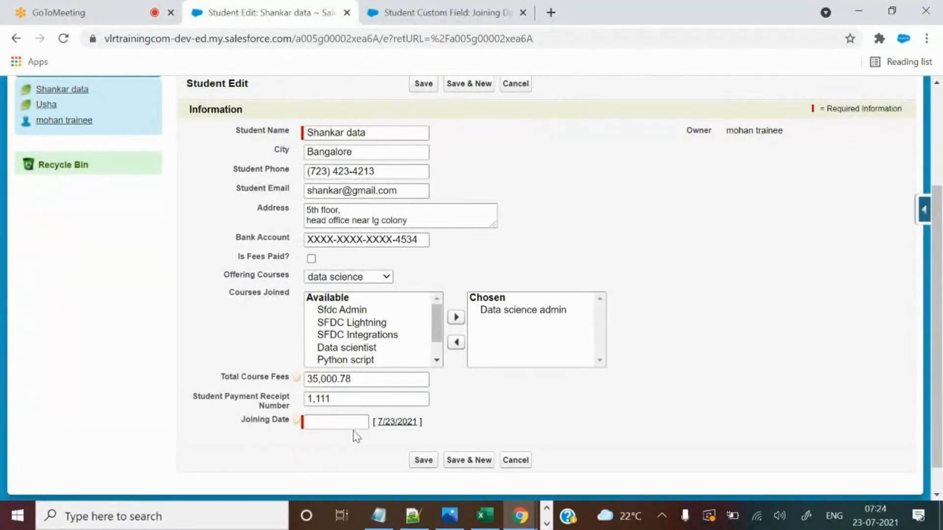
left_click(424, 87)
left_click(143, 6)
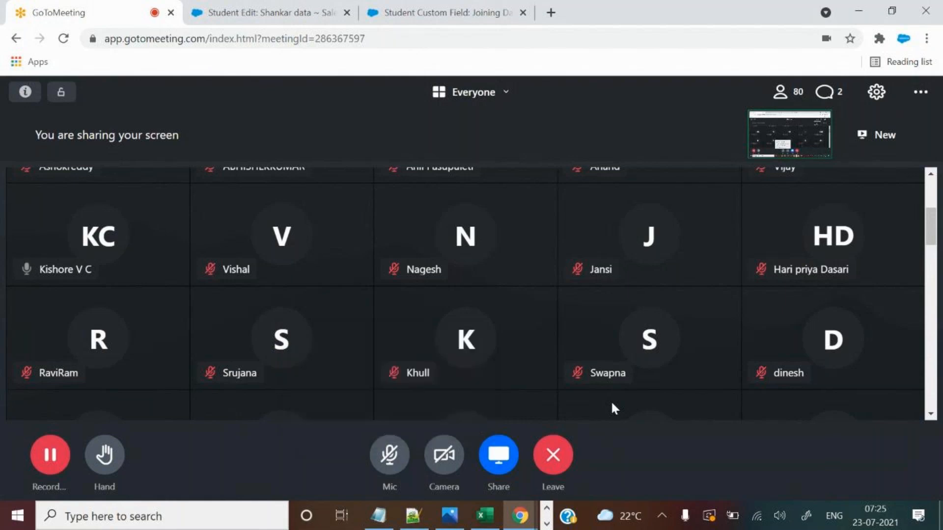
Unmute the GoToMeeting microphone and bring back the Joining Date field definition.
left_click(387, 454)
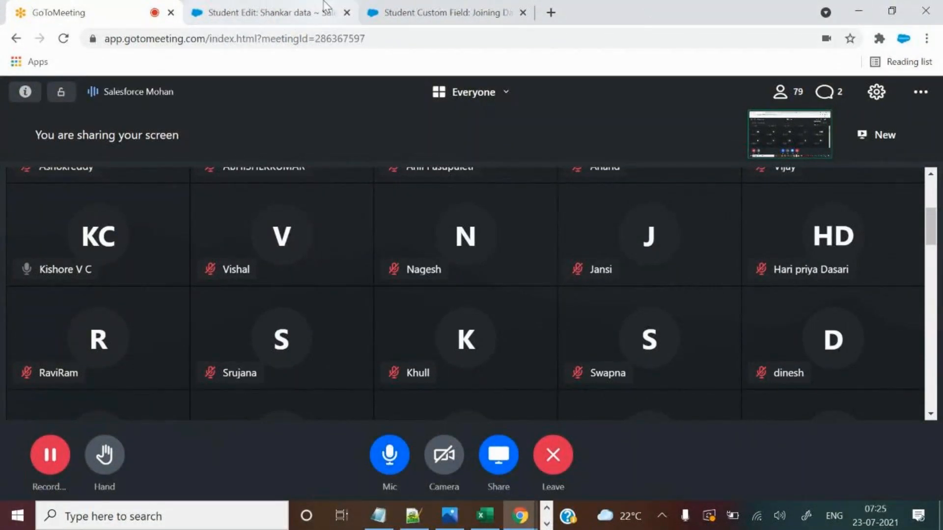
left_click(372, 11)
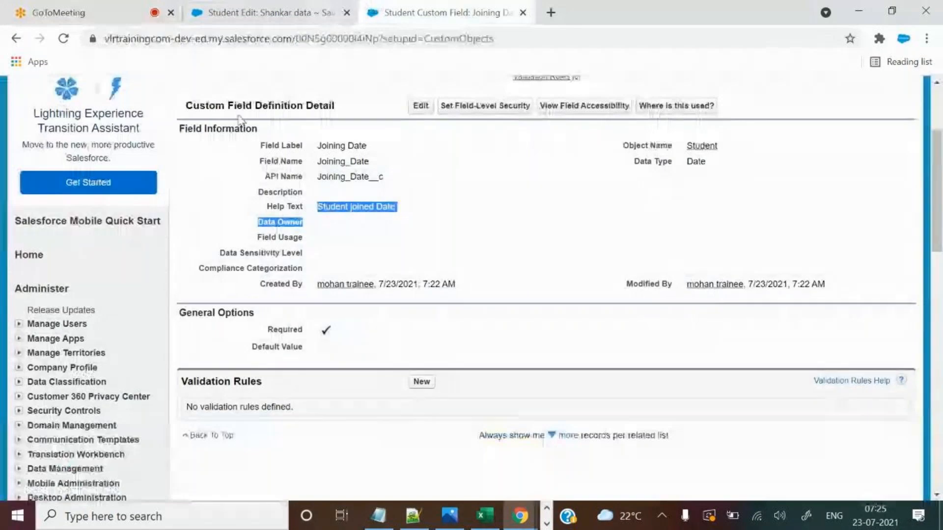
Return to the Shankar data edit form and point out the Joining Date required-value error.
left_click(272, 12)
scroll(613, 228, "down", 4)
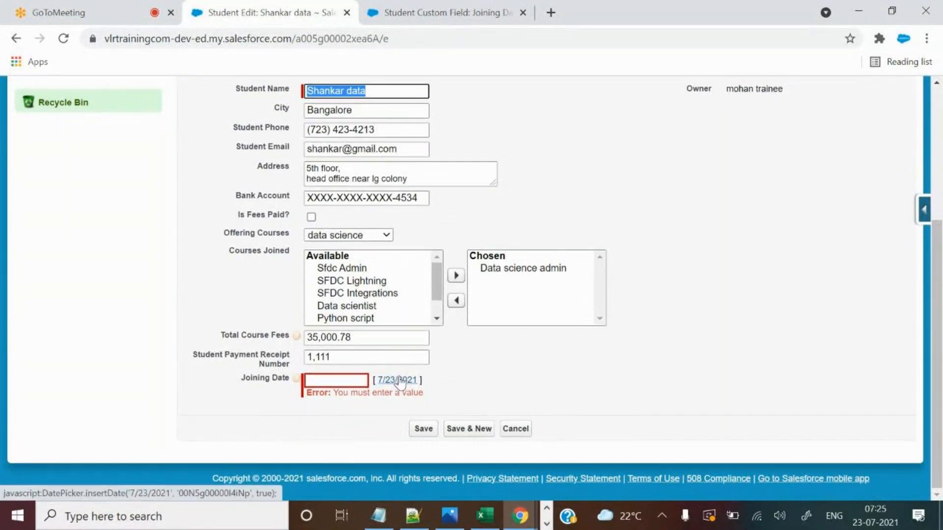
scroll(386, 378, "up", 2)
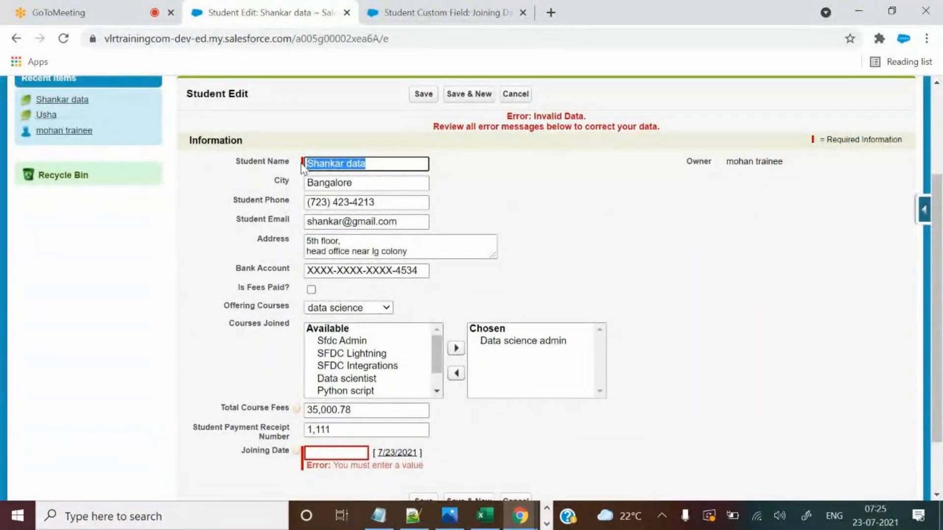
scroll(295, 228, "down", 2)
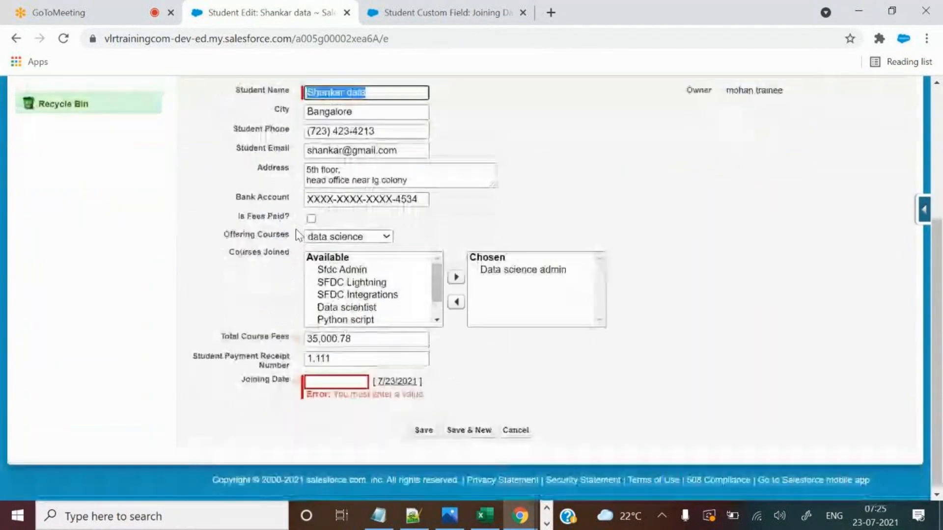
left_click_drag(262, 103, 573, 312)
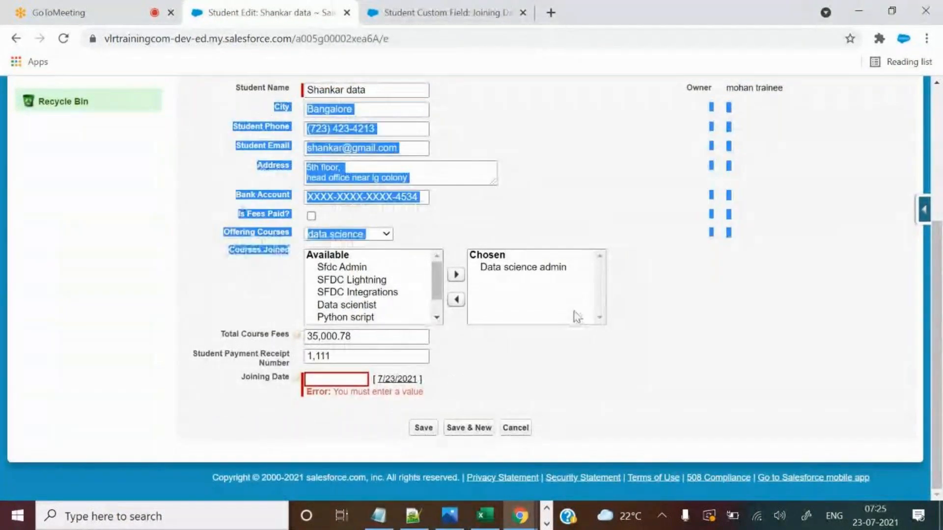
left_click(642, 333)
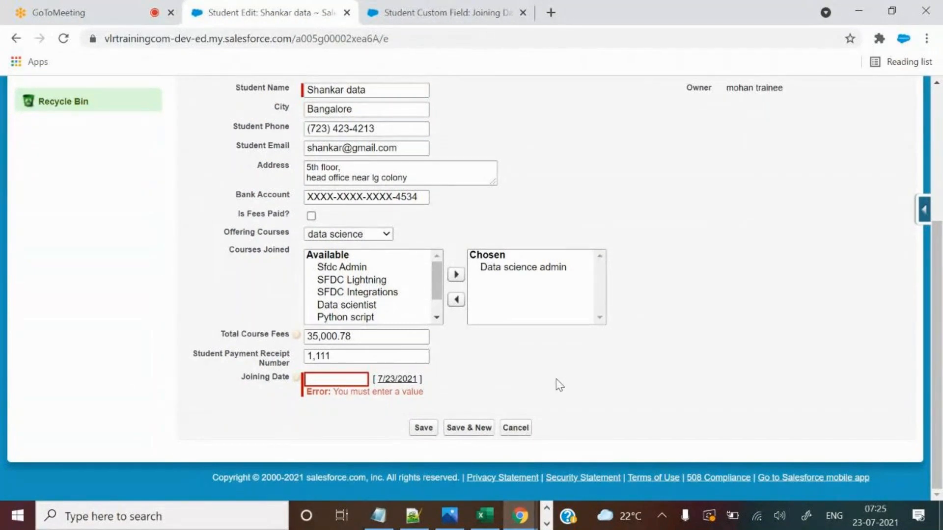
scroll(547, 378, "up", 2)
scroll(546, 378, "down", 2)
left_click_drag(334, 392, 414, 395)
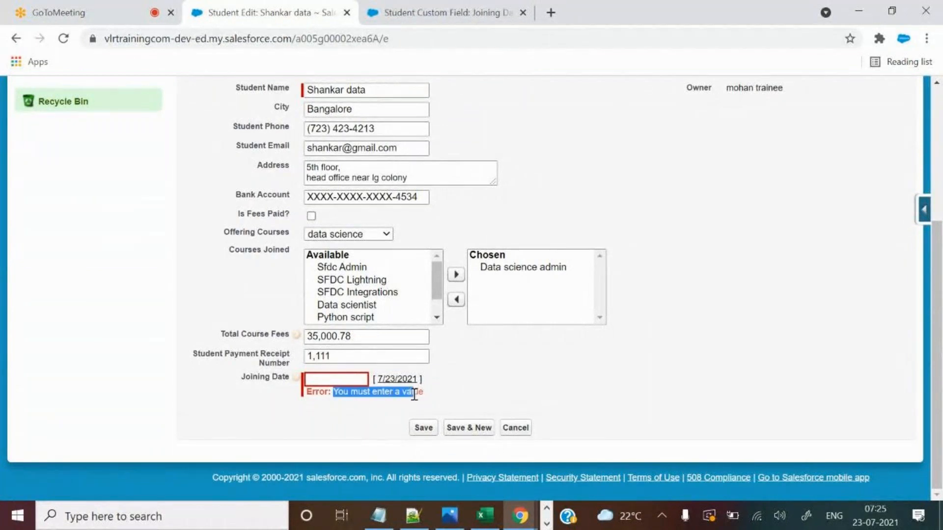
left_click(518, 377)
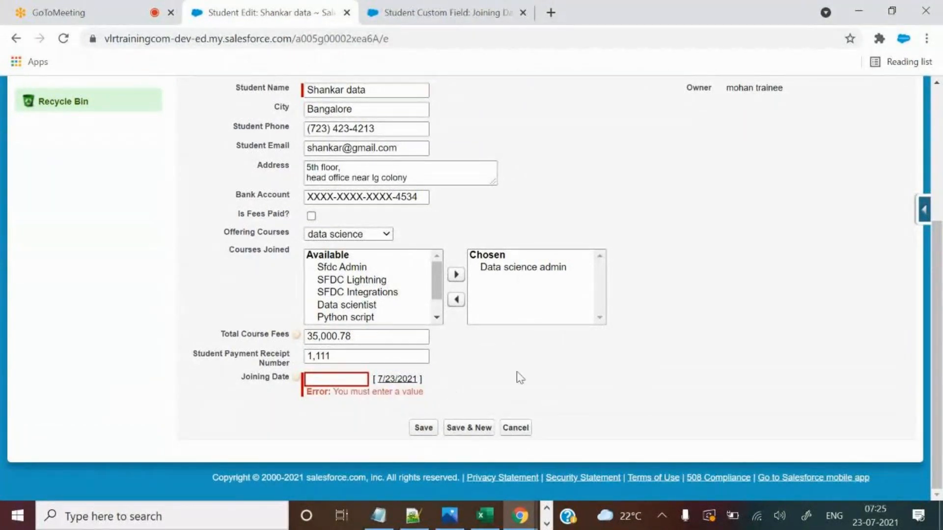
Retry saving Shankar data, then confirm Joining Date is marked Required on its definition.
left_click(423, 428)
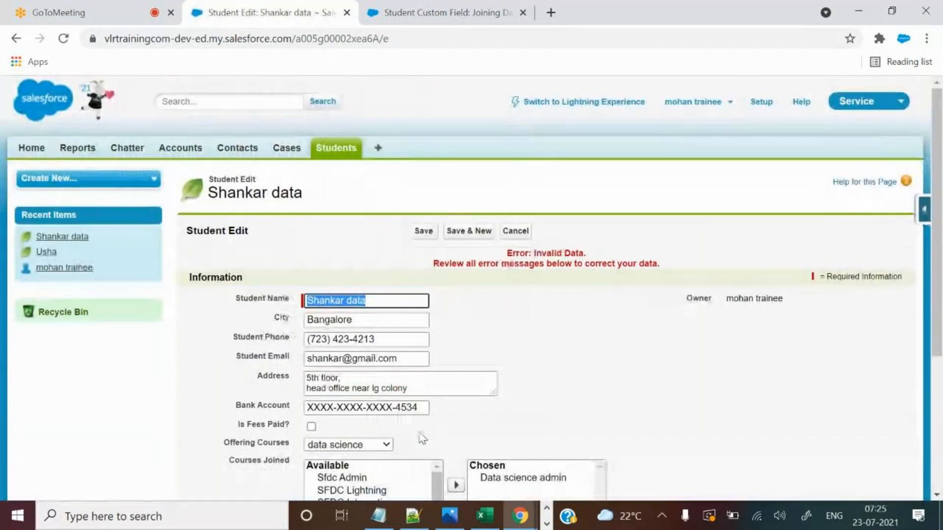
scroll(530, 387, "up", 2)
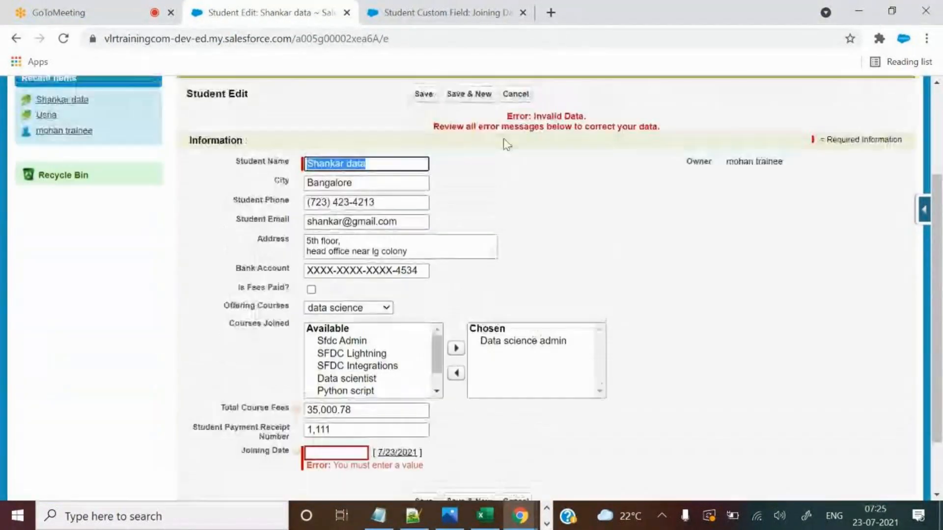
left_click(442, 12)
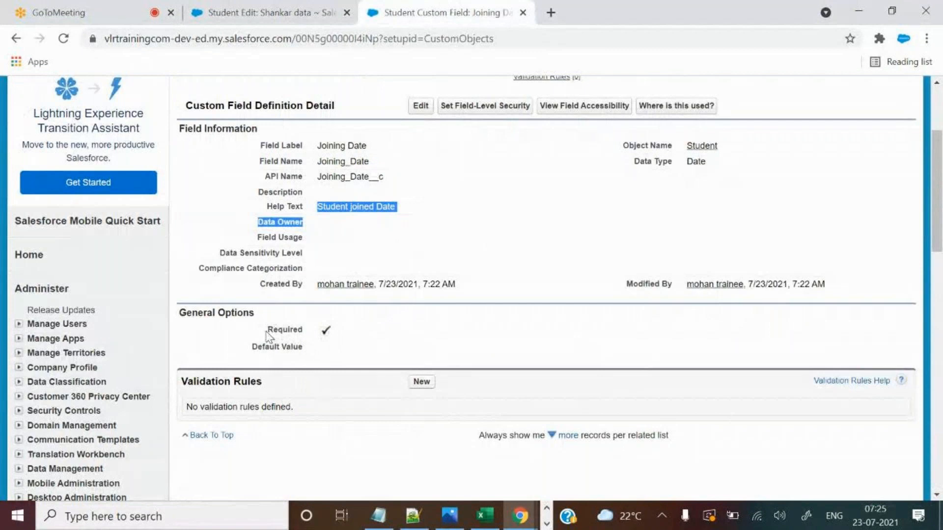
left_click_drag(270, 331, 343, 331)
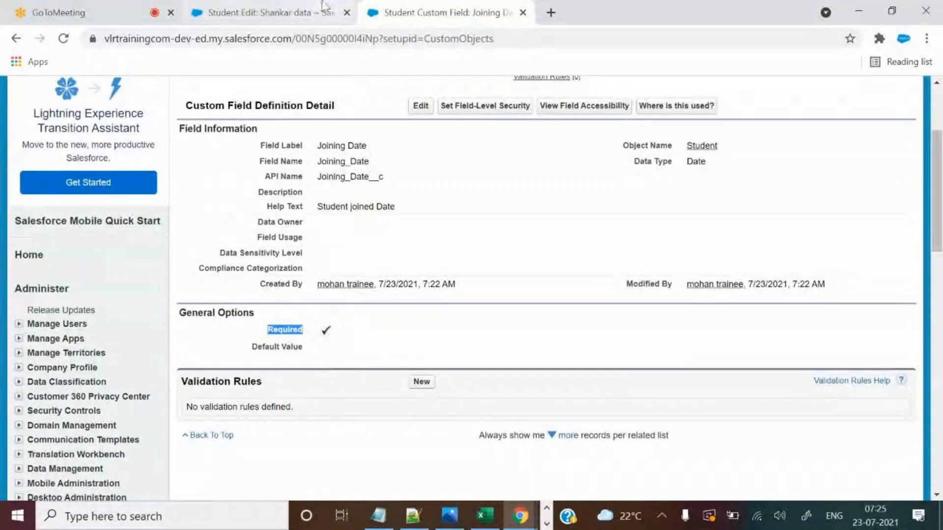
left_click(270, 13)
Open the Joining Date field definition for editing and check its 'Always require a value' option.
left_click(365, 381)
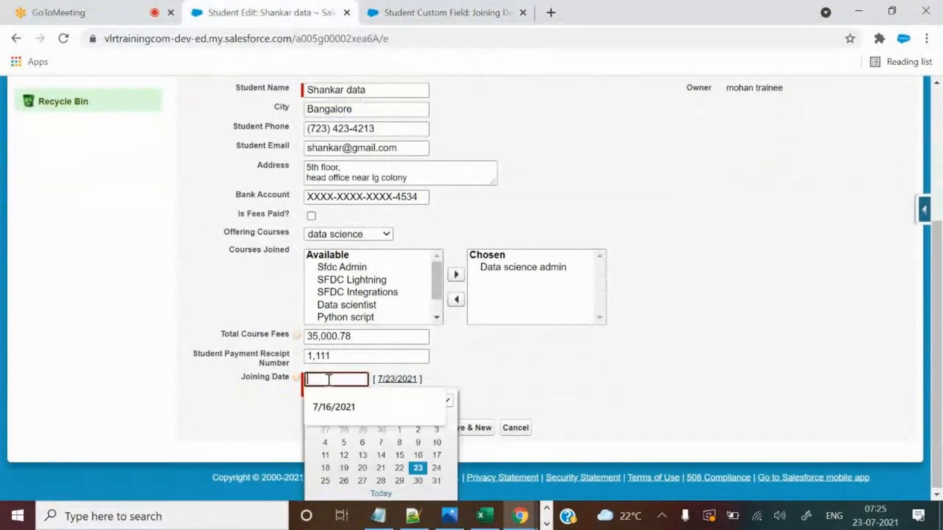
left_click(535, 364)
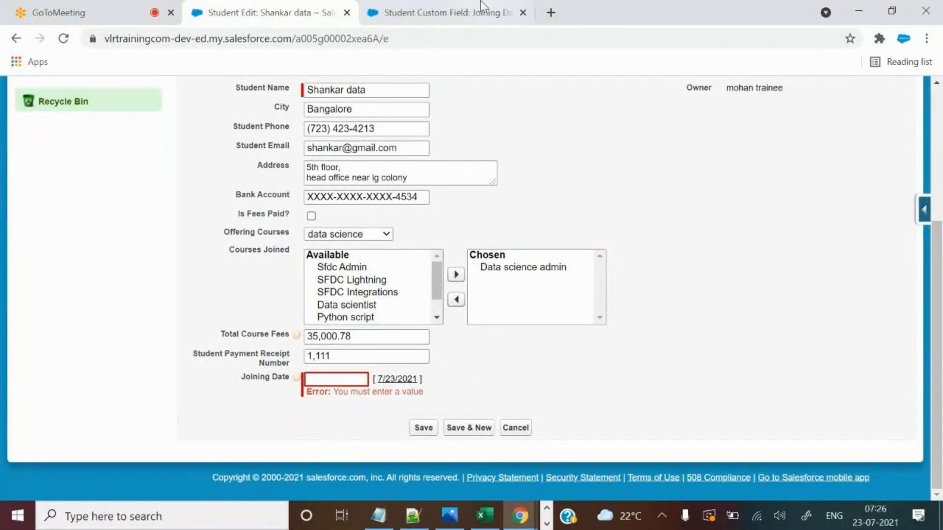
left_click(442, 12)
left_click(421, 105)
scroll(532, 337, "down", 6)
left_click(328, 259)
left_click(271, 12)
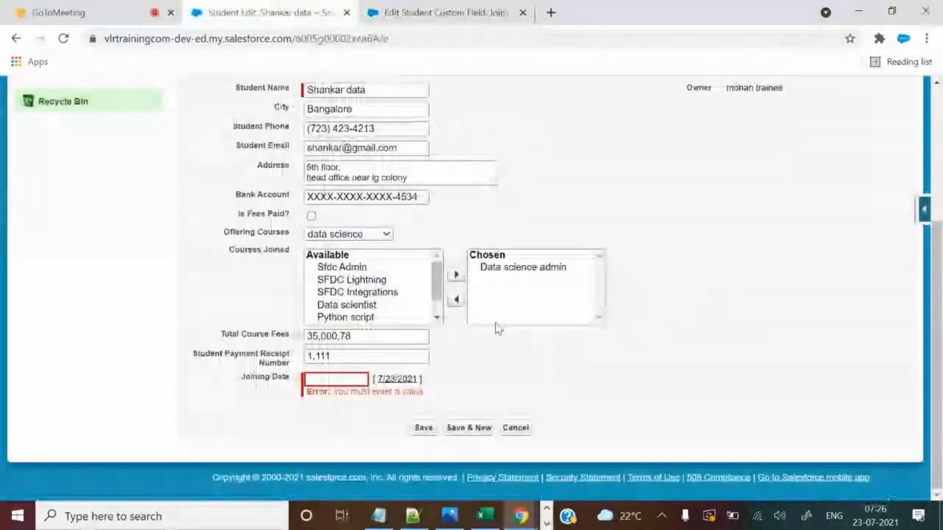
Set Shankar data's Joining Date to 7/16/2021 and save the record.
left_click(361, 375)
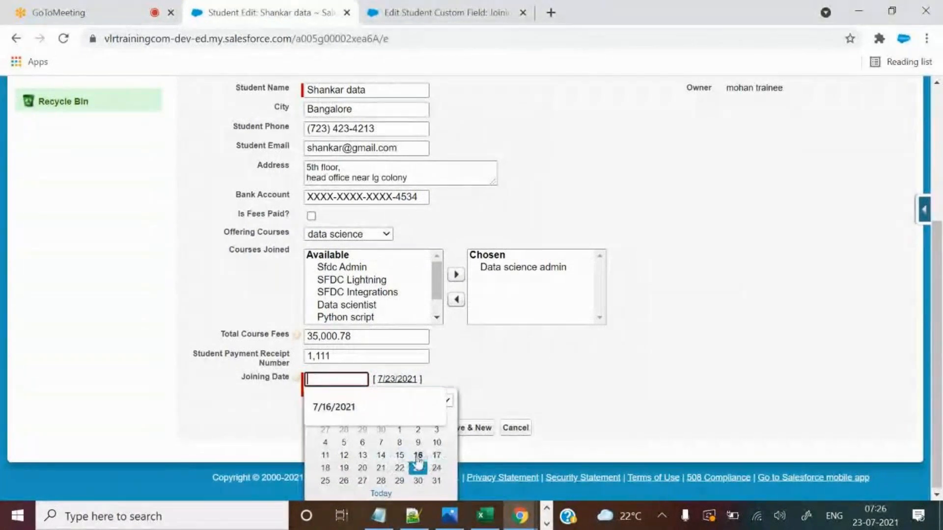
left_click(418, 455)
left_click(429, 430)
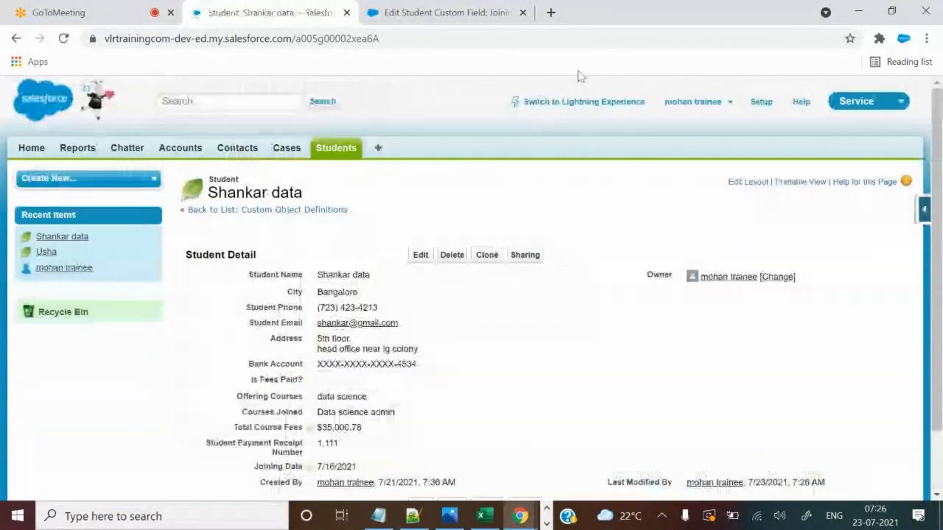
Open Usha's record, enter receipt number 333, and try saving, hitting the Joining Date required error.
left_click(326, 150)
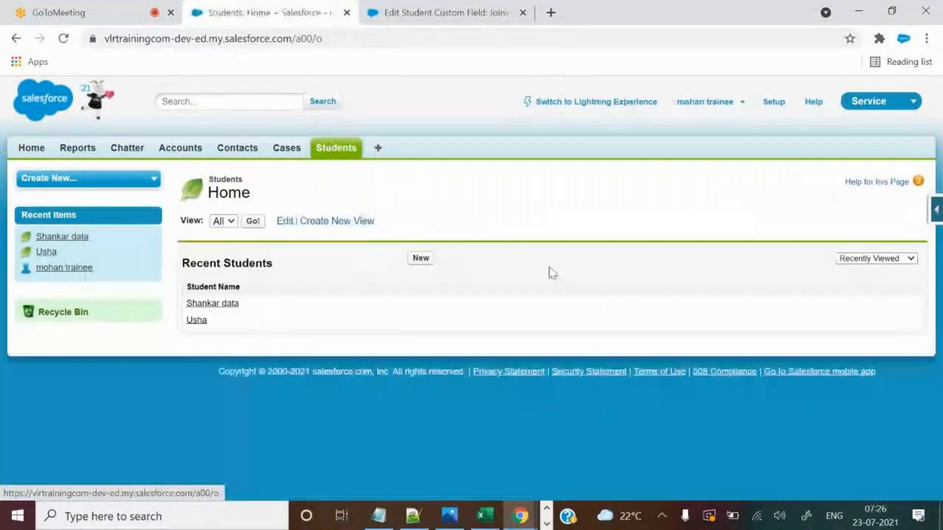
left_click(196, 320)
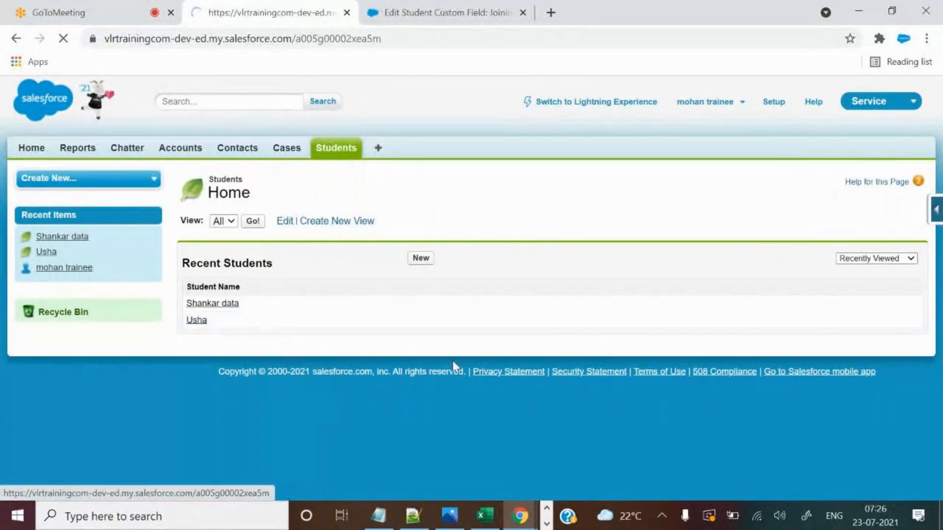
scroll(431, 401, "down", 3)
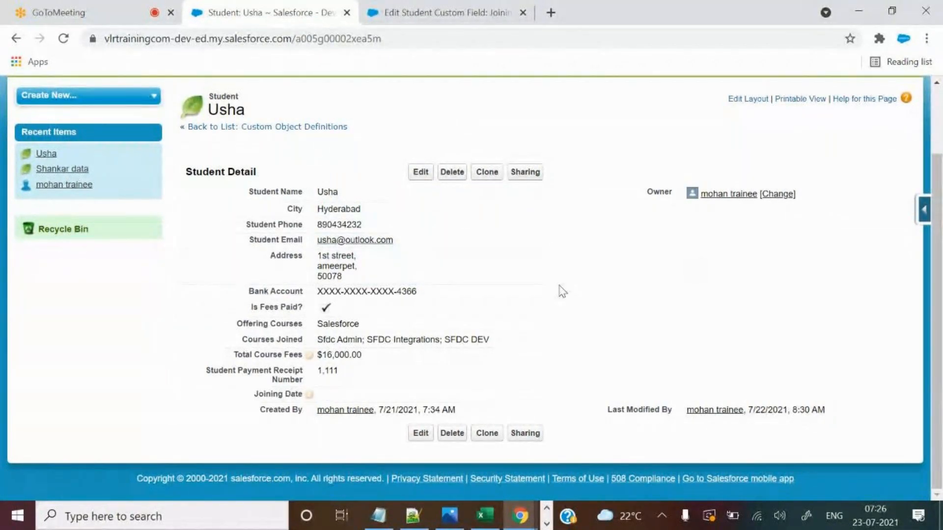
left_click(424, 174)
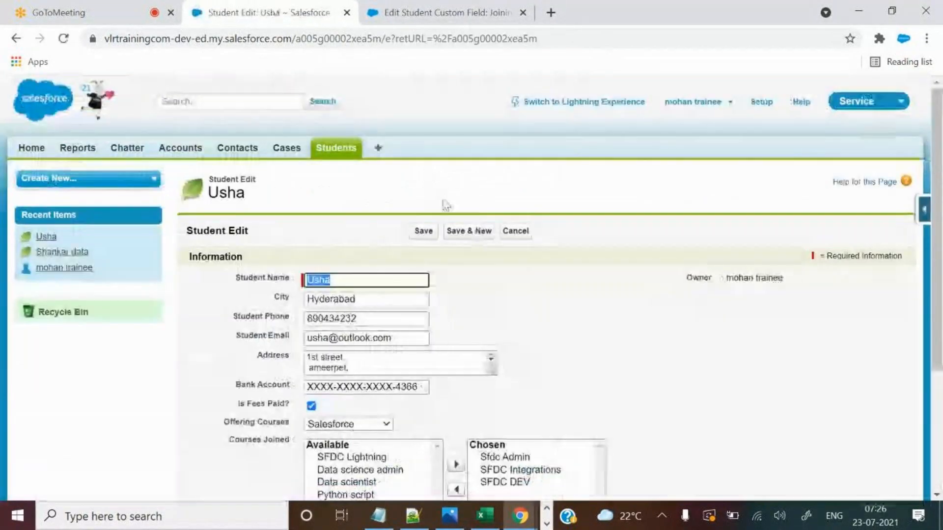
scroll(569, 263, "down", 3)
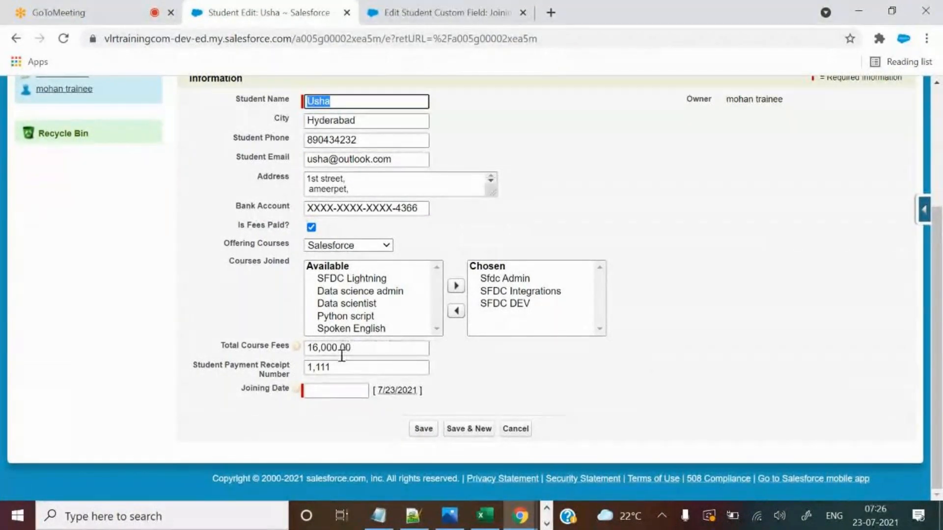
left_click(362, 367)
type("333")
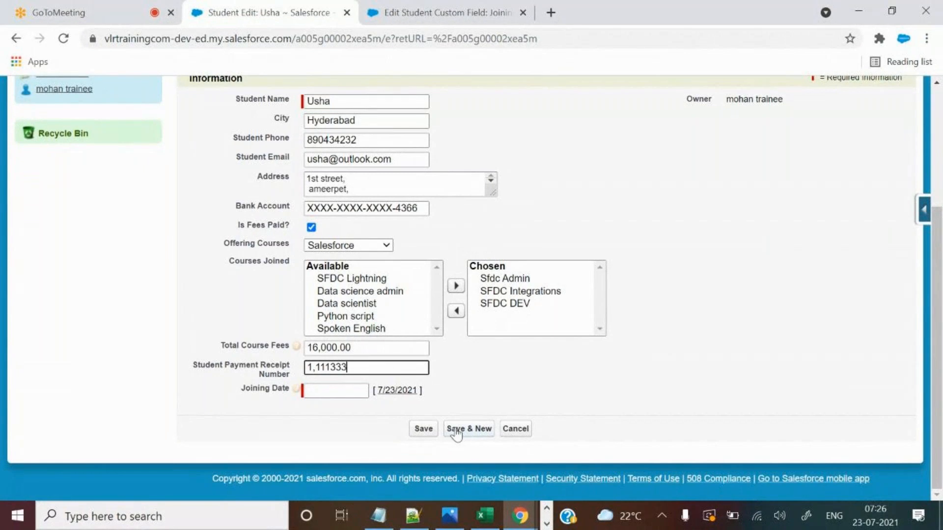
left_click(424, 431)
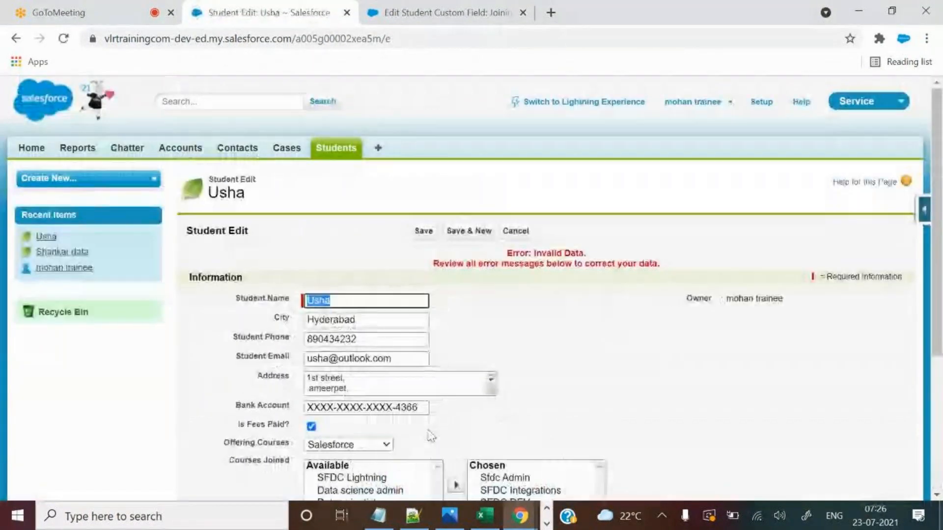
scroll(491, 393, "down", 4)
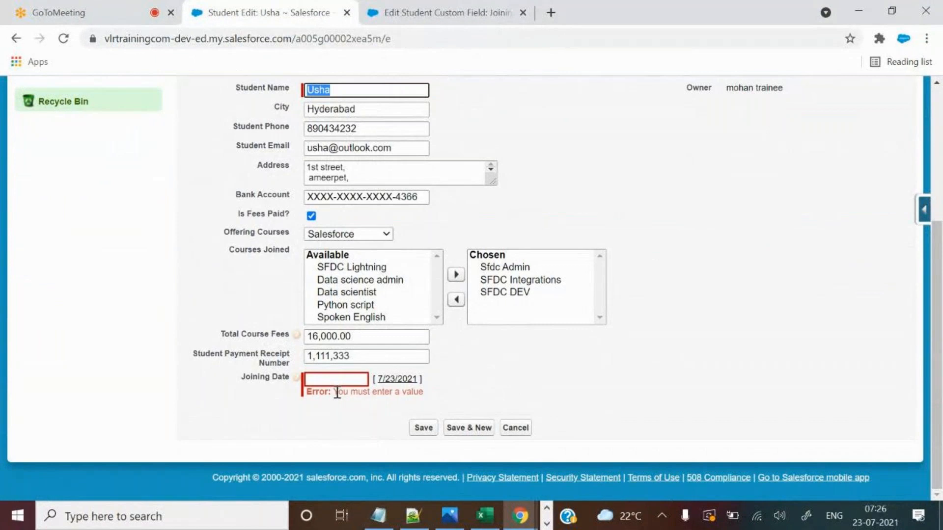
left_click_drag(337, 393, 426, 393)
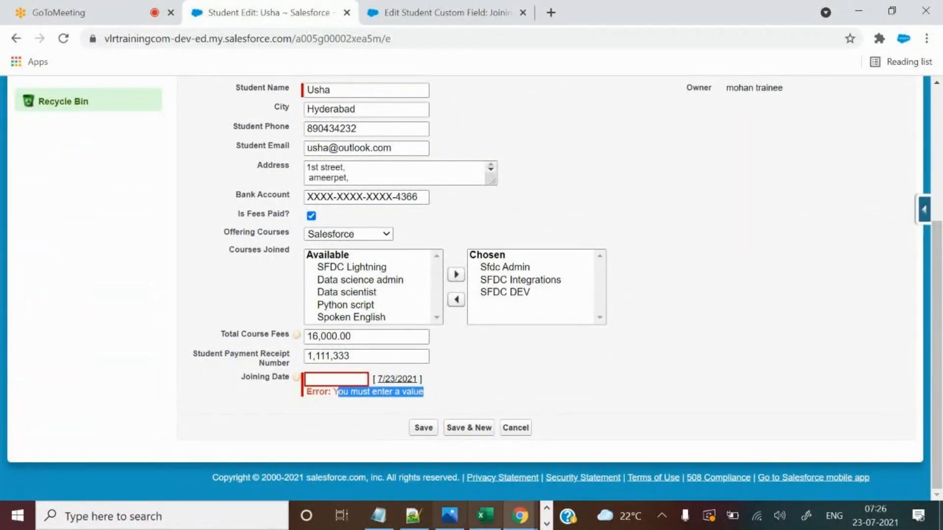
Set Usha's Joining Date to 7/17/2021 and save her record.
left_click(426, 12)
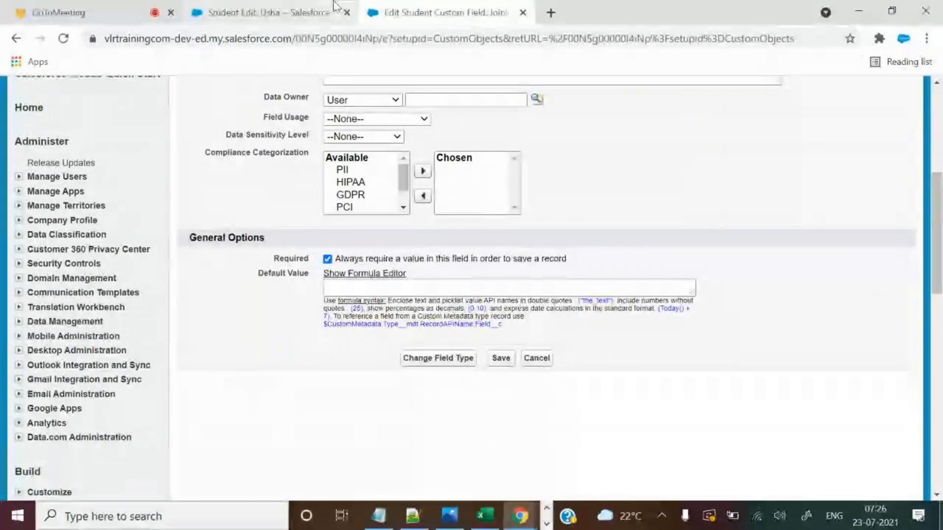
left_click(333, 7)
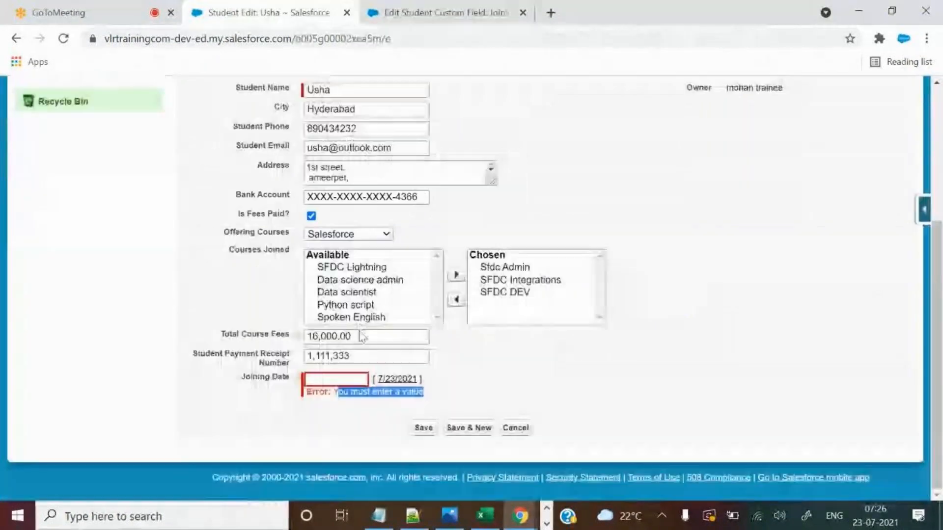
left_click(392, 379)
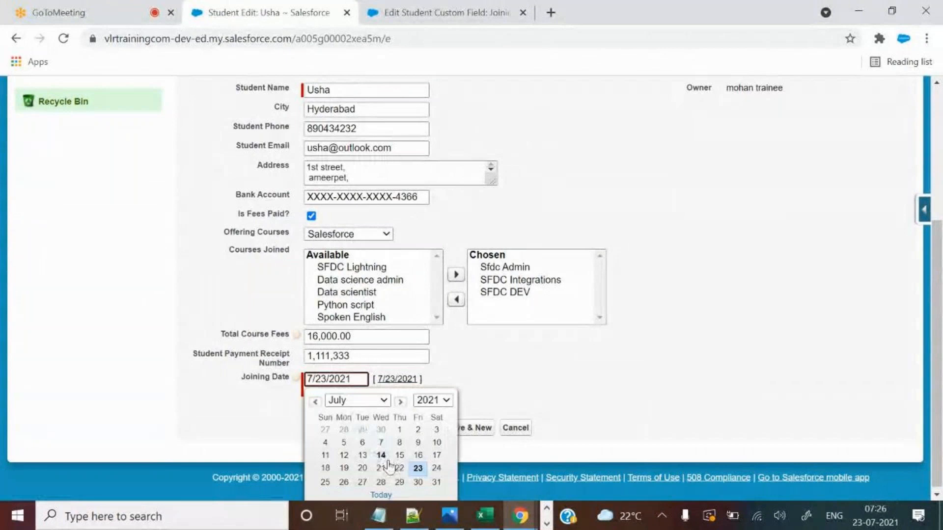
left_click(437, 455)
left_click(429, 429)
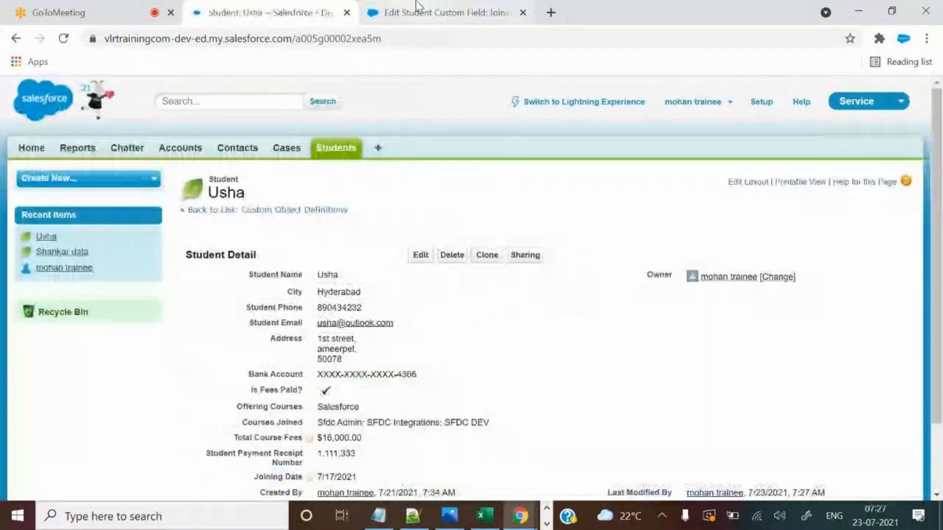
scroll(536, 324, "down", 2)
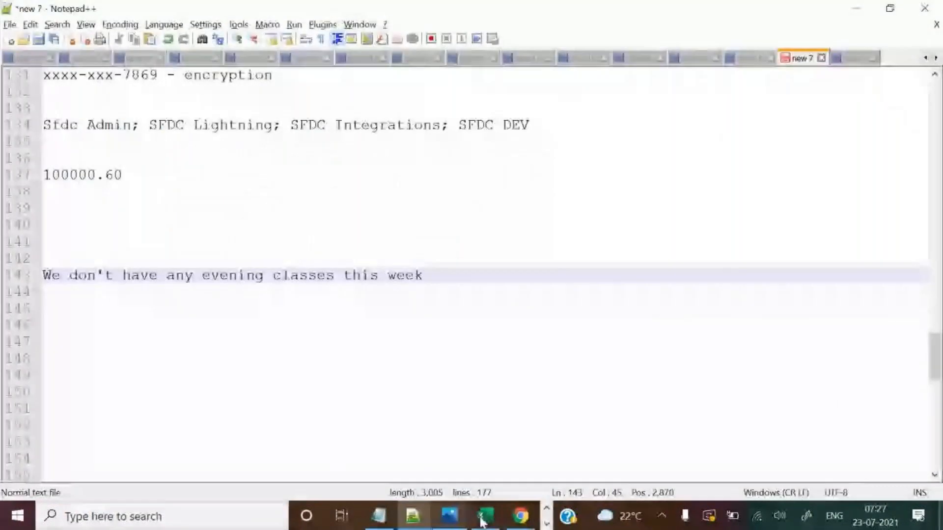
left_click(481, 516)
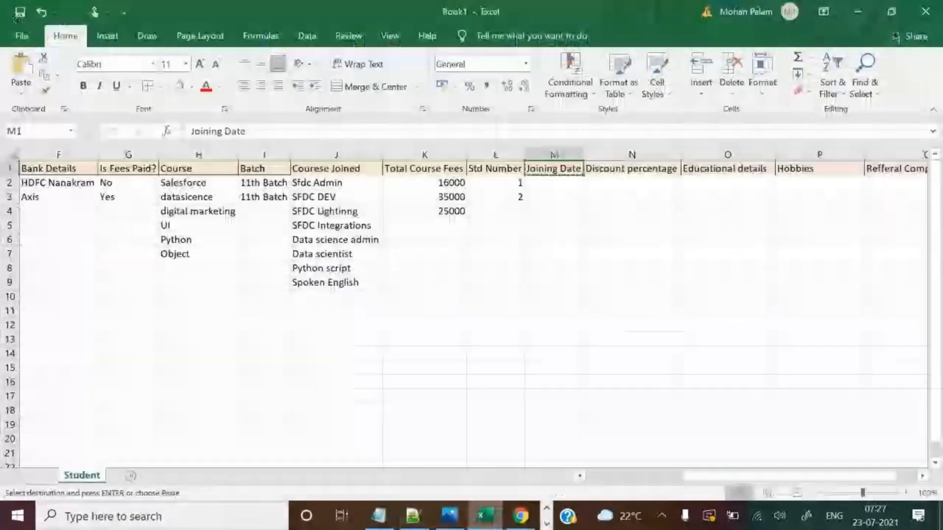
left_click(655, 169)
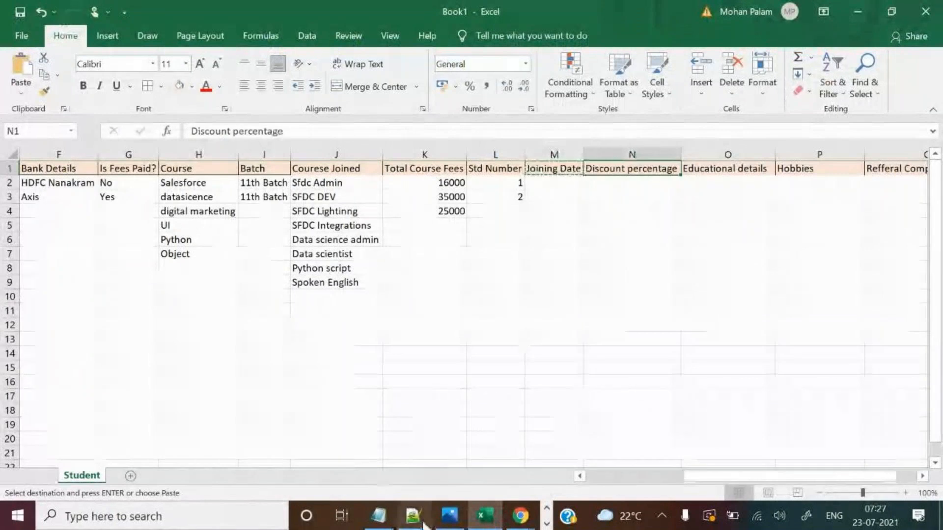
left_click(413, 515)
Highlight the Required setting on the Joining Date field's edit page, glancing at Usha's record.
mouse_move(521, 517)
left_click(442, 455)
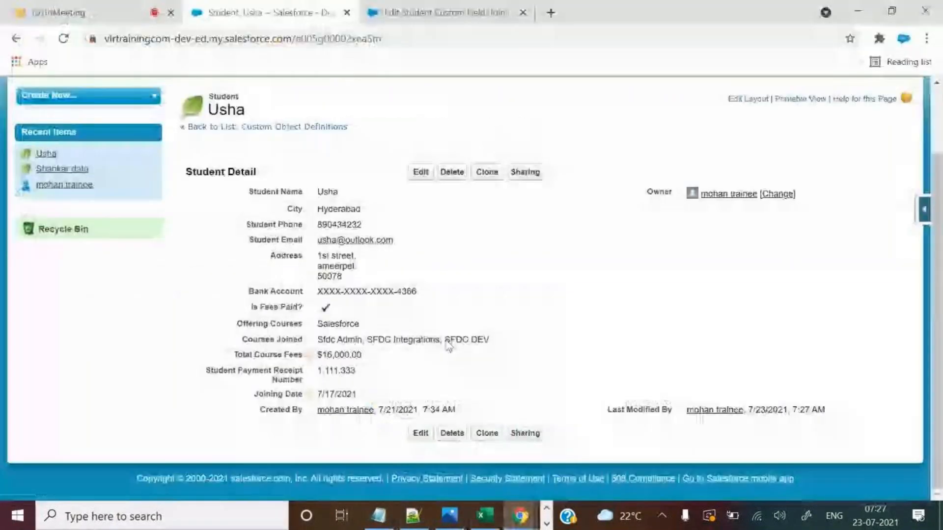
left_click(448, 5)
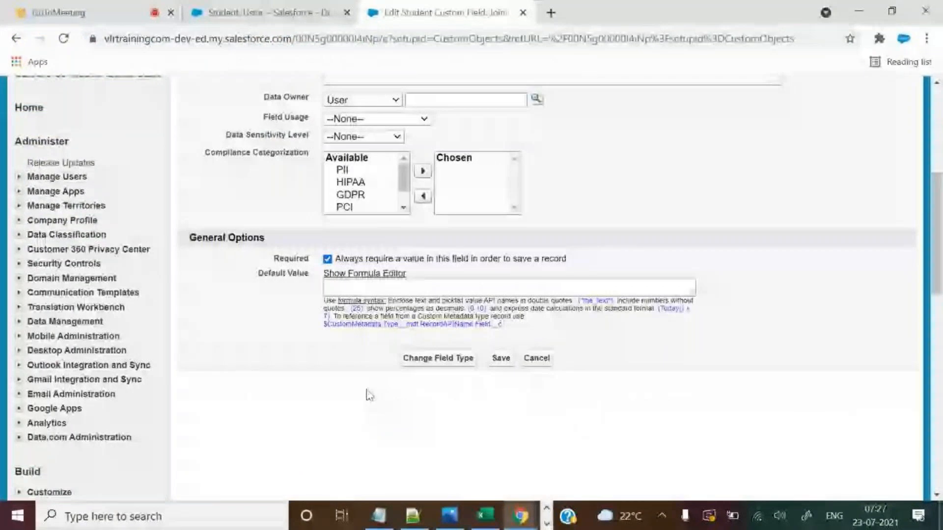
scroll(369, 394, "up", 4)
scroll(294, 403, "down", 1)
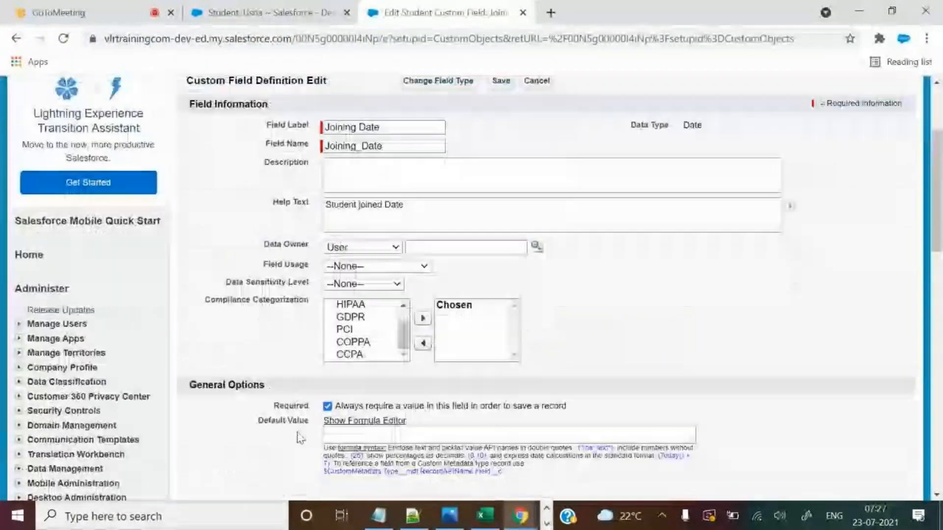
double_click(276, 408)
left_click(271, 13)
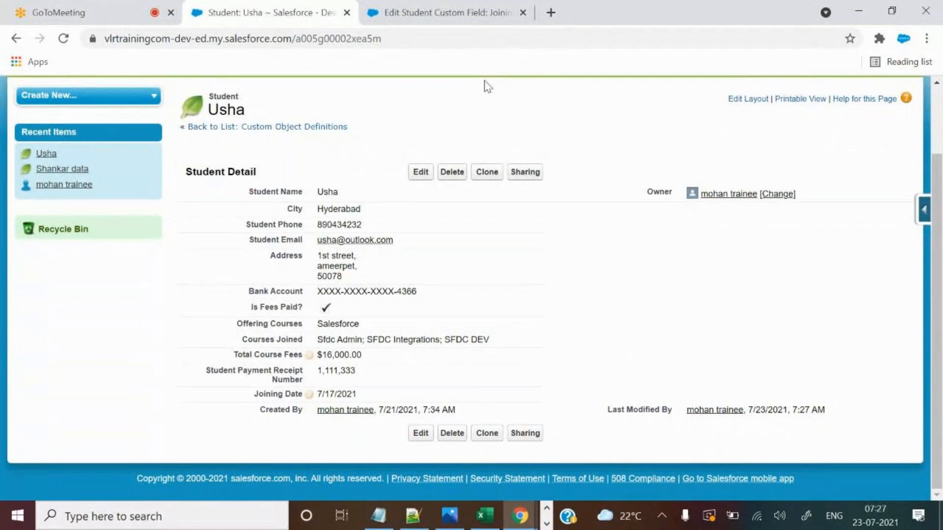
left_click(449, 7)
scroll(649, 352, "down", 3)
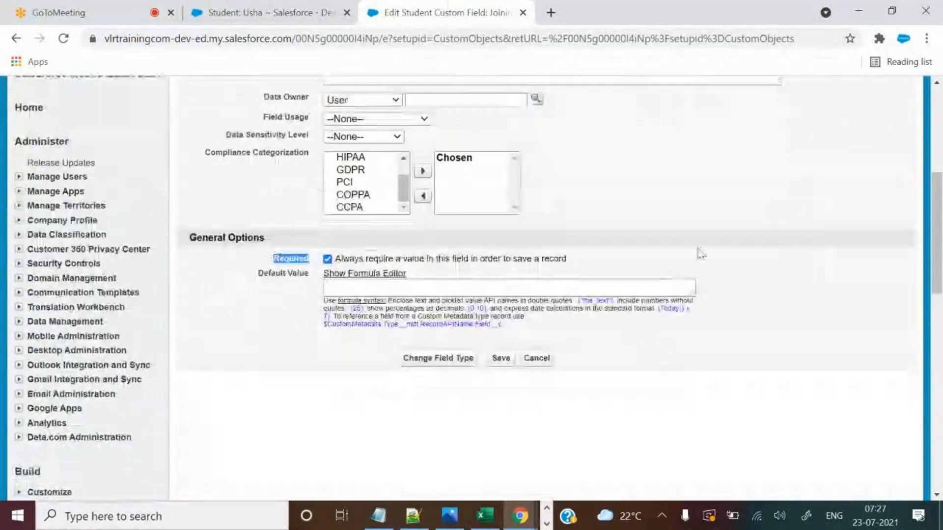
left_click(485, 265)
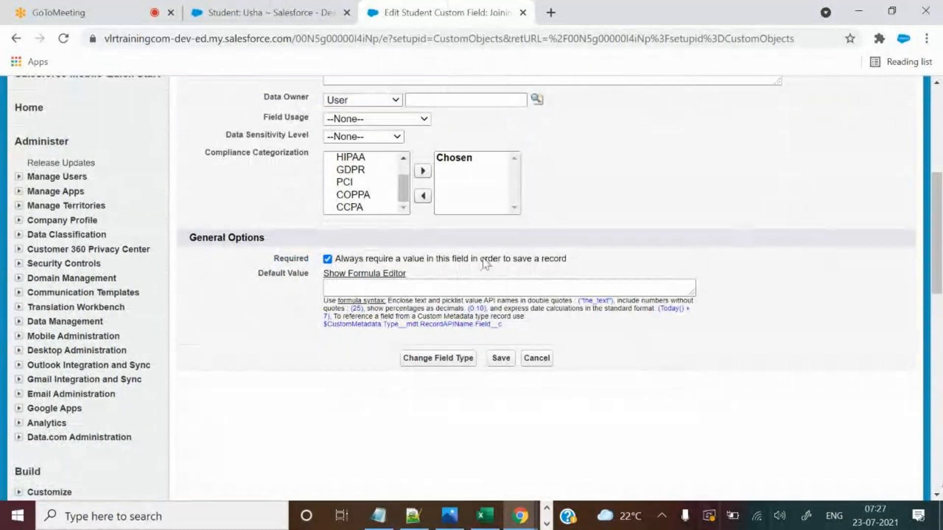
double_click(275, 259)
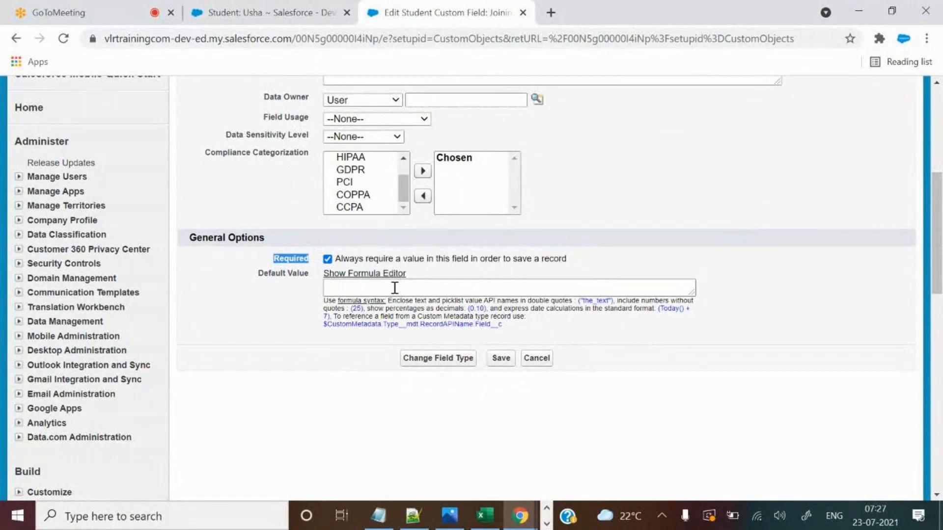
On Usha's record, point out the Joining Date label, its help text and value 7/17/2021.
left_click(309, 9)
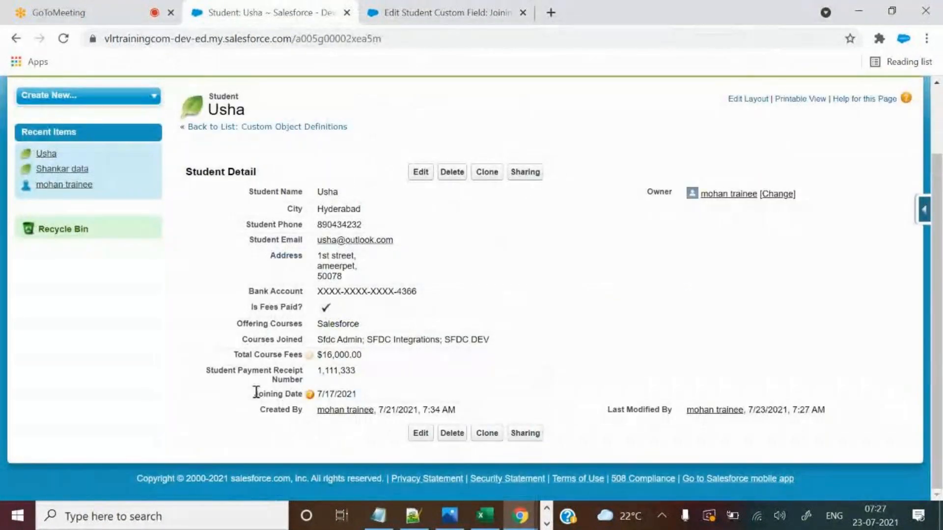
left_click_drag(256, 392, 314, 394)
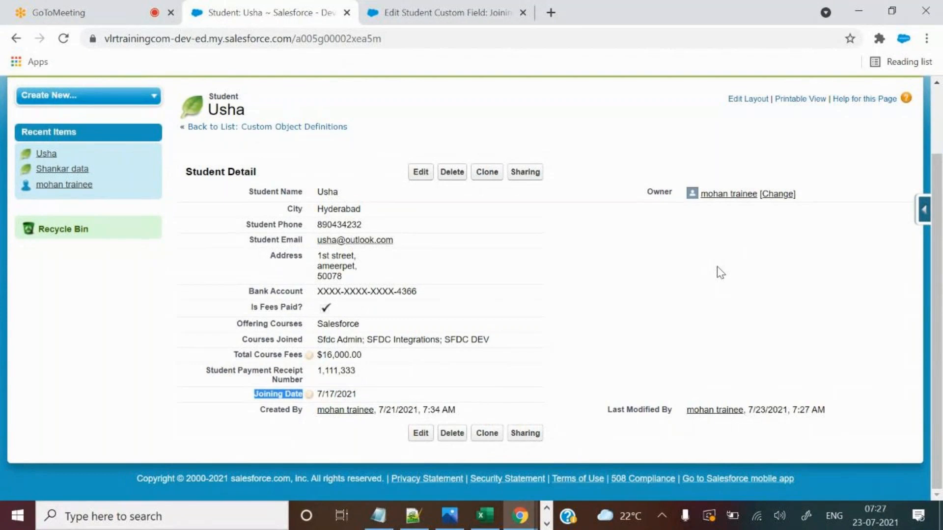
left_click_drag(254, 394, 305, 391)
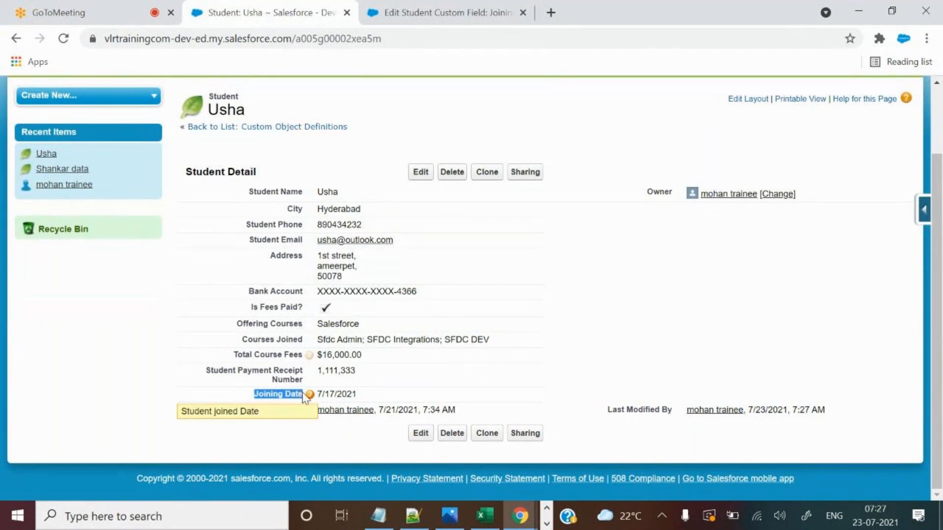
left_click(235, 354)
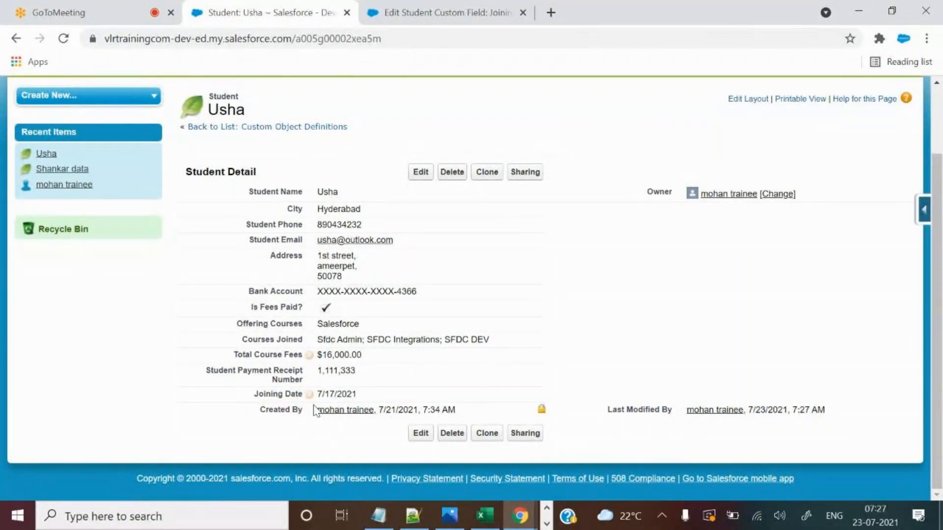
triple_click(323, 394)
Re-highlight the Required setting, then return to Usha's record and bring up the Excel Student sheet.
left_click(448, 12)
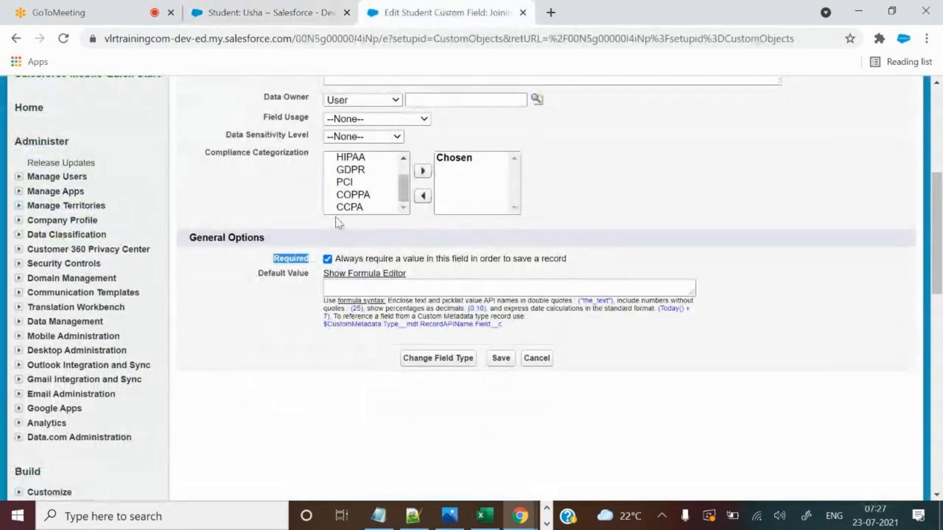
left_click(288, 274)
double_click(275, 256)
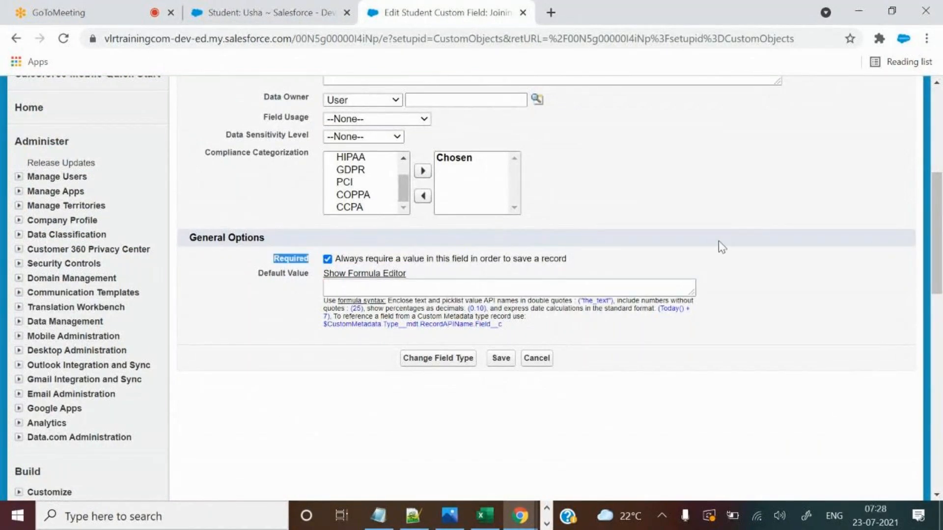
scroll(660, 212, "up", 2)
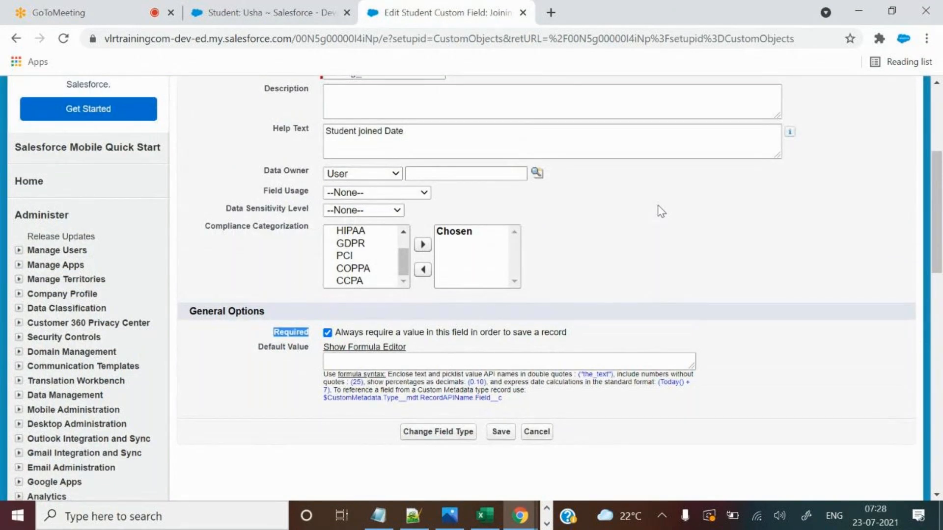
left_click(221, 11)
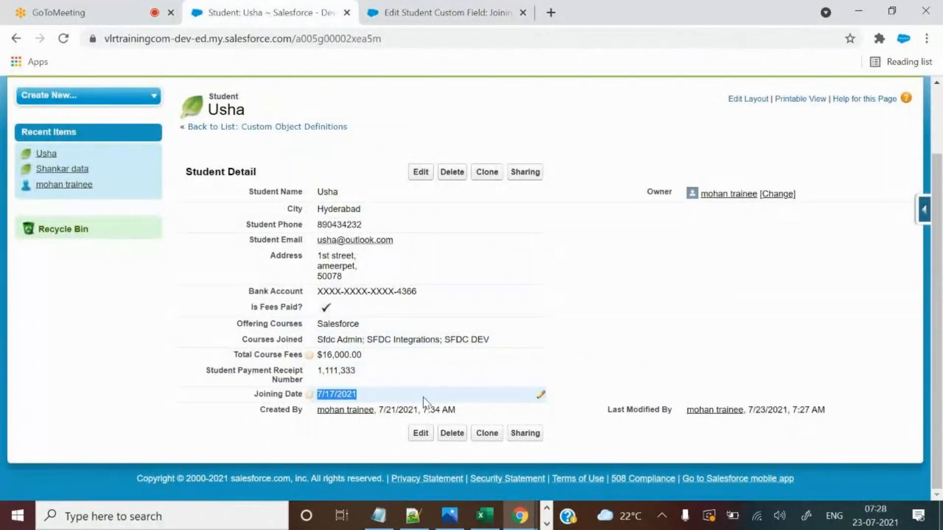
left_click(604, 367)
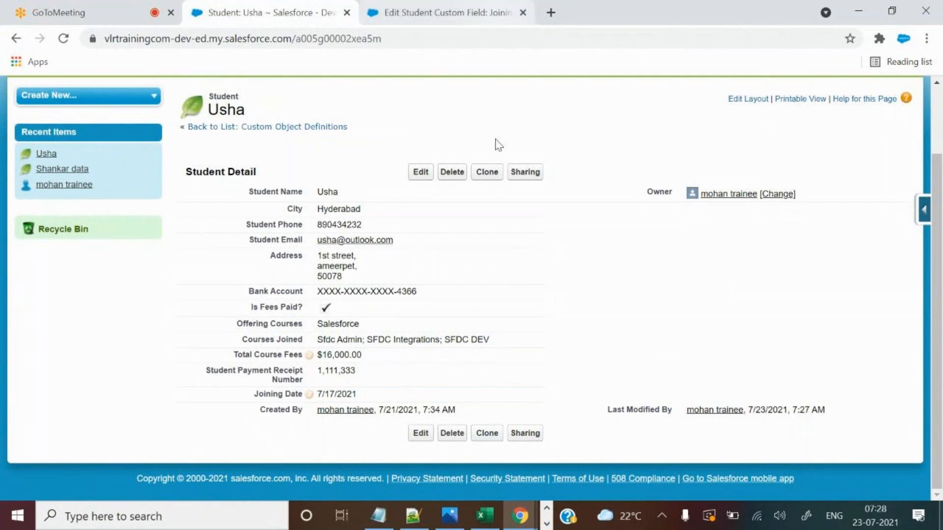
left_click(484, 516)
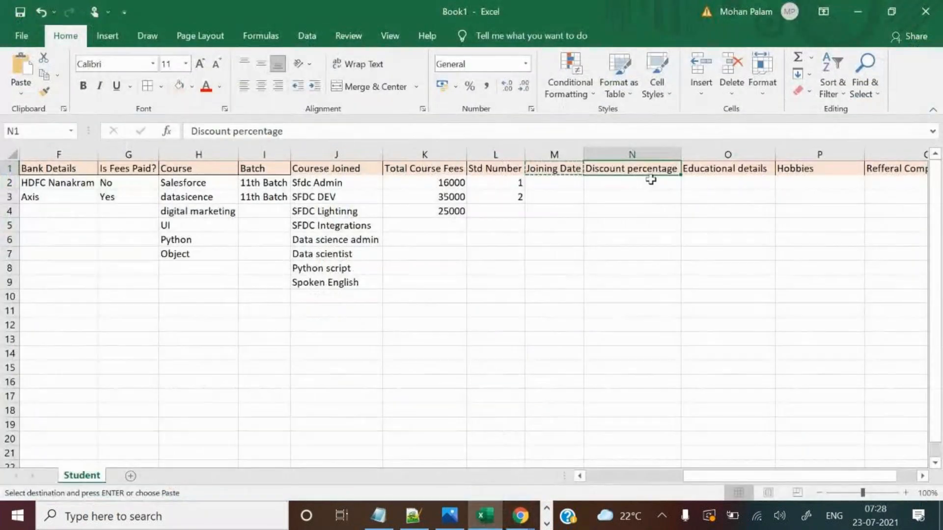
Copy the Discount percentage header from cell N1 and go back to Usha's Salesforce record.
left_click(638, 210)
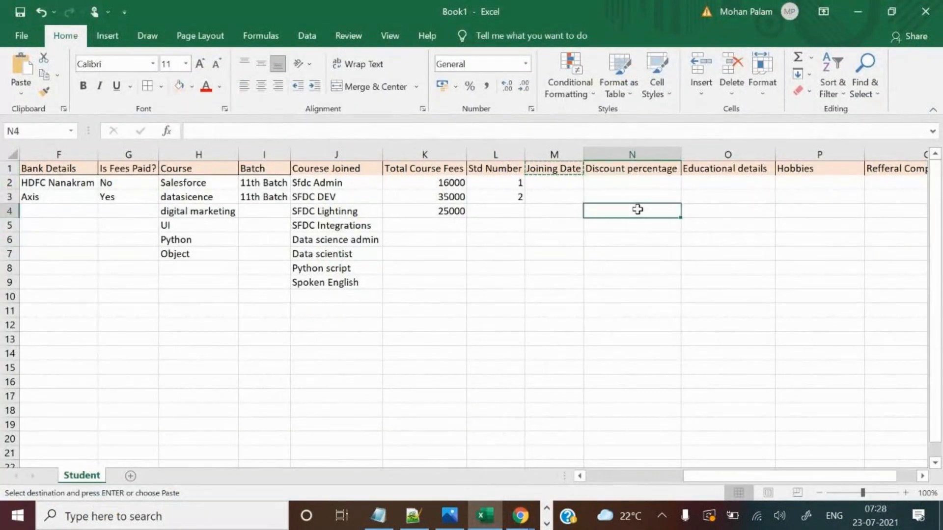
left_click(647, 172)
key("ctrl+c")
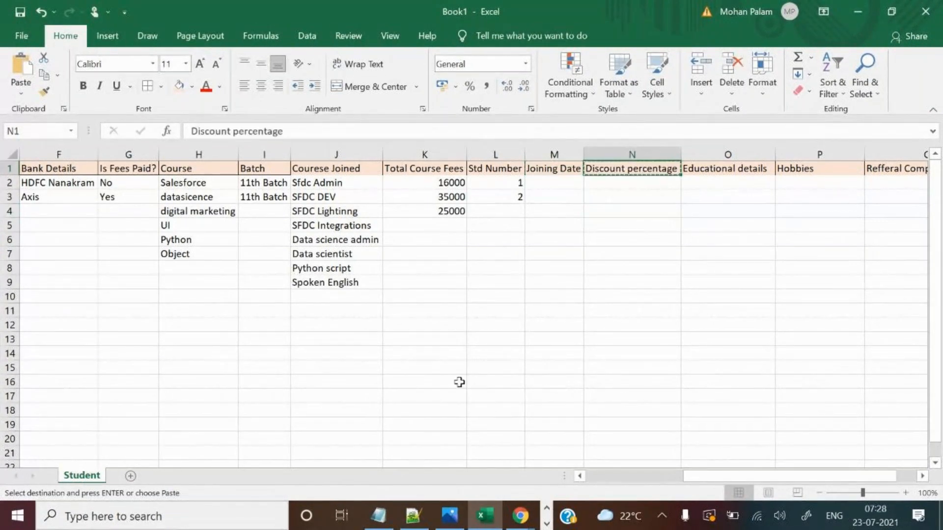
left_click(519, 515)
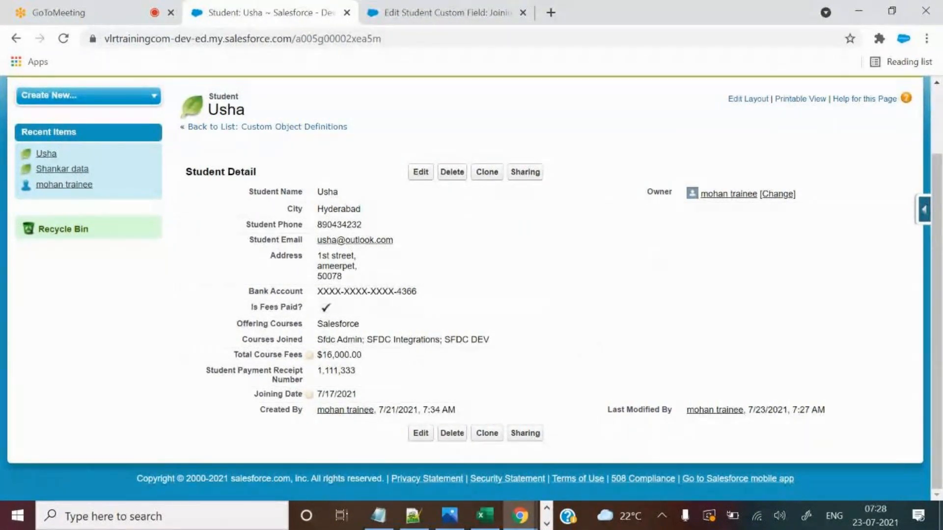
left_click(492, 521)
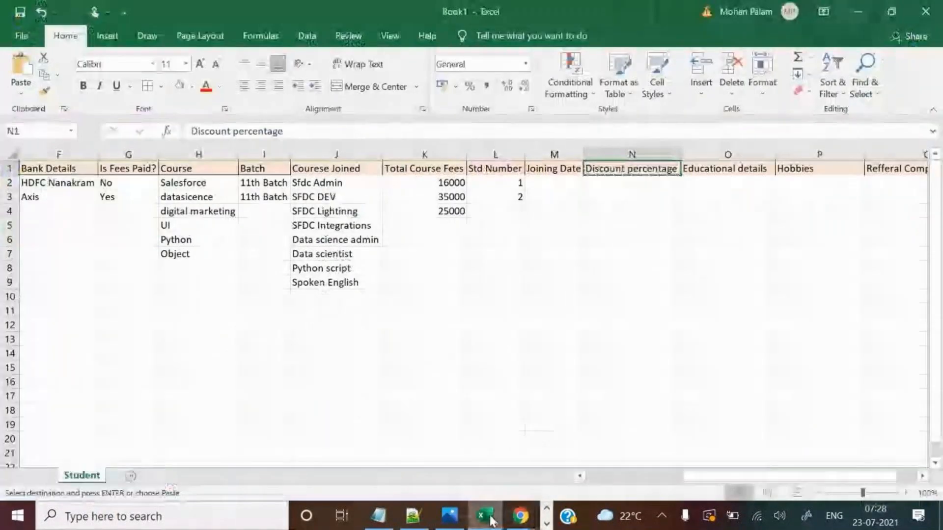
left_click(521, 516)
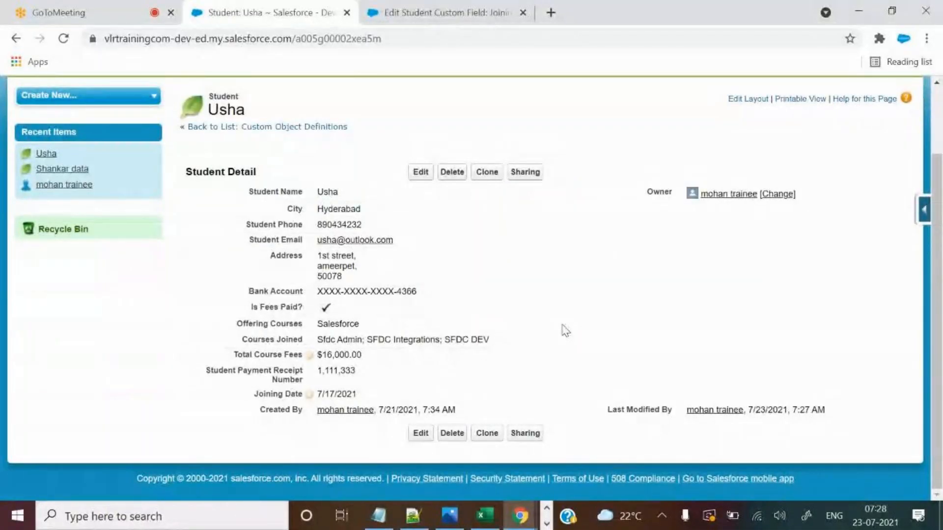
left_click(414, 516)
Add the note 'Req: Business wants to see the discount percentage for each student on student records.'.
key("Return")
type("R")
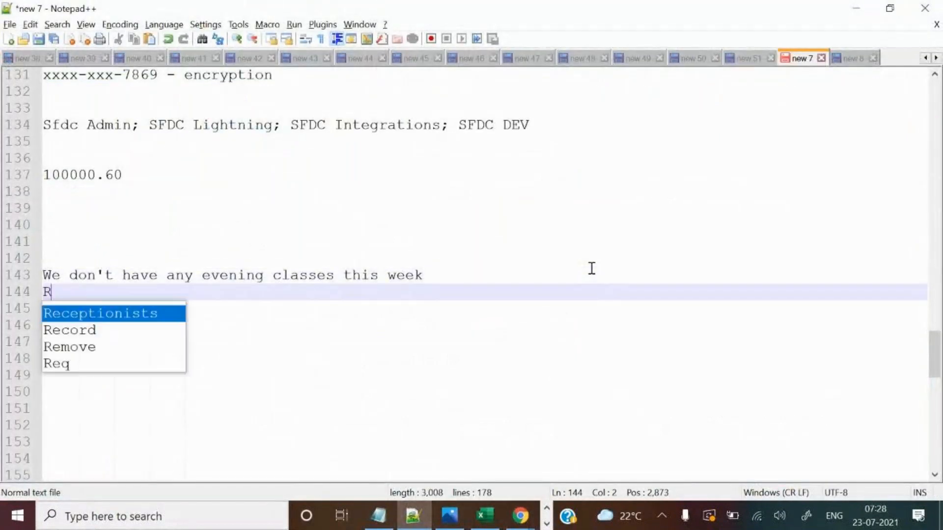
type("eq: Business wants to see ")
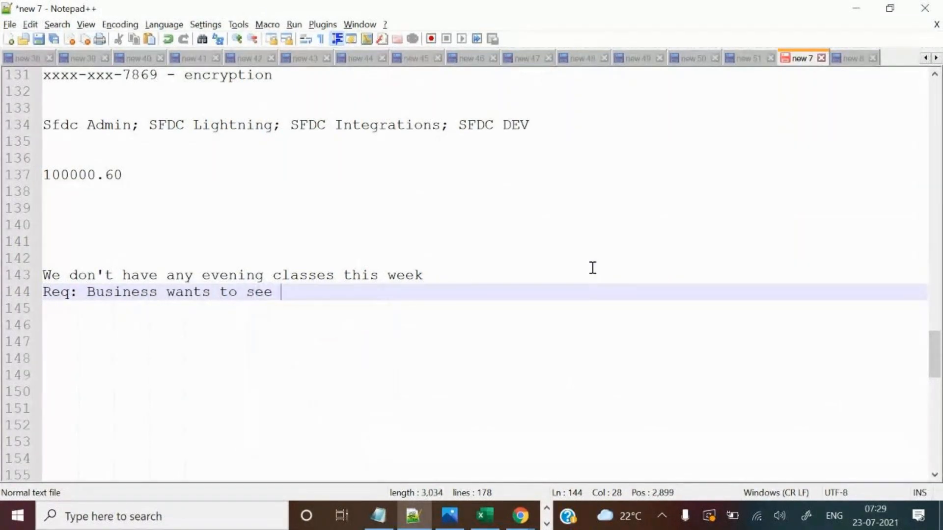
type("the dis")
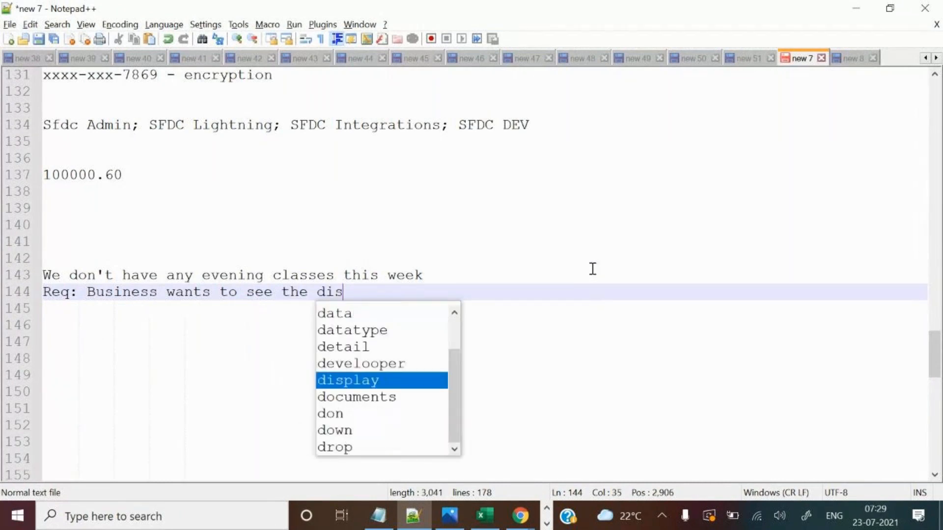
type("count per")
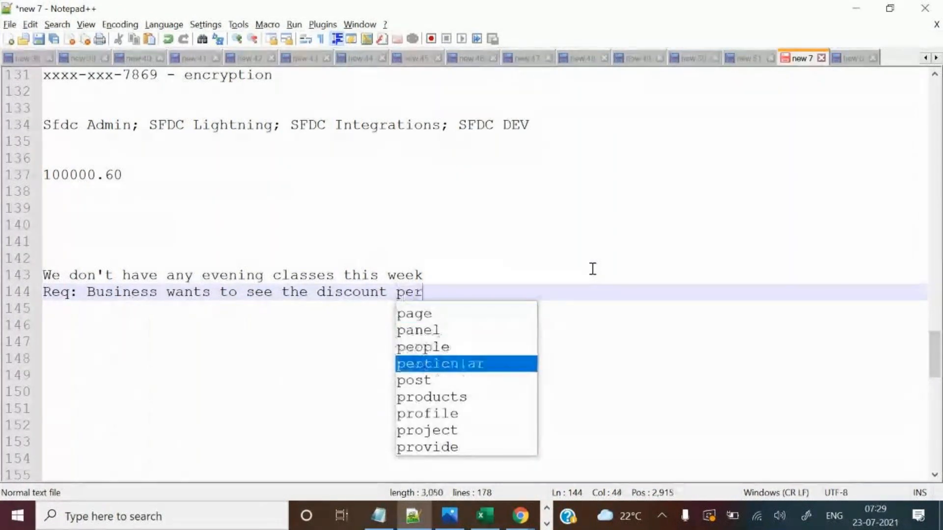
type("centage")
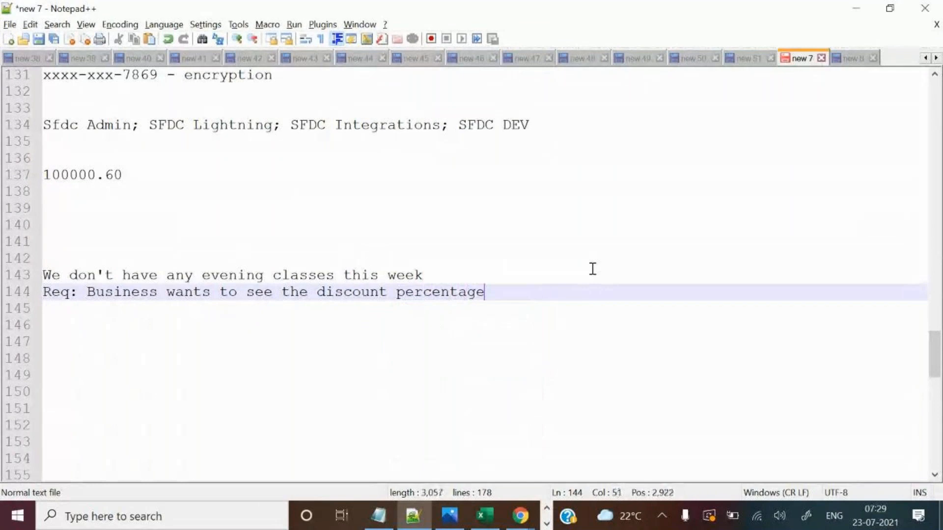
type(" for each")
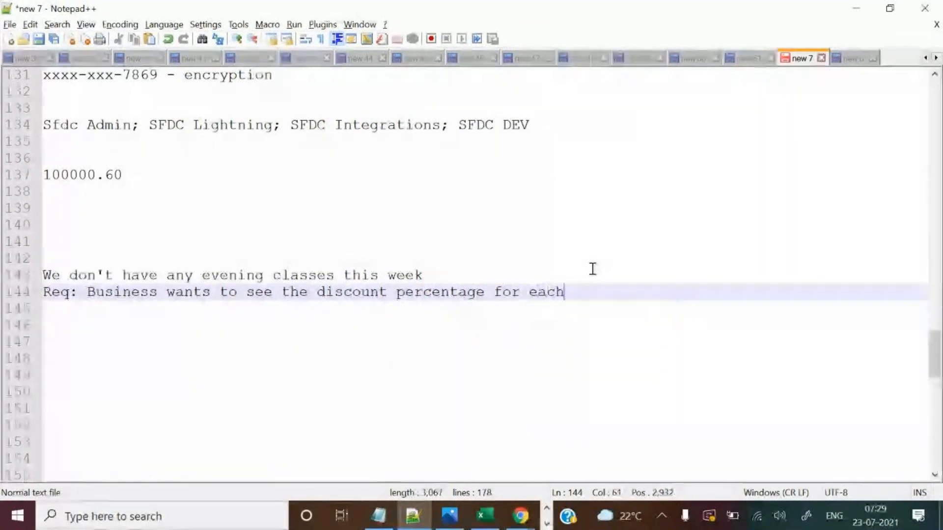
type(" student.")
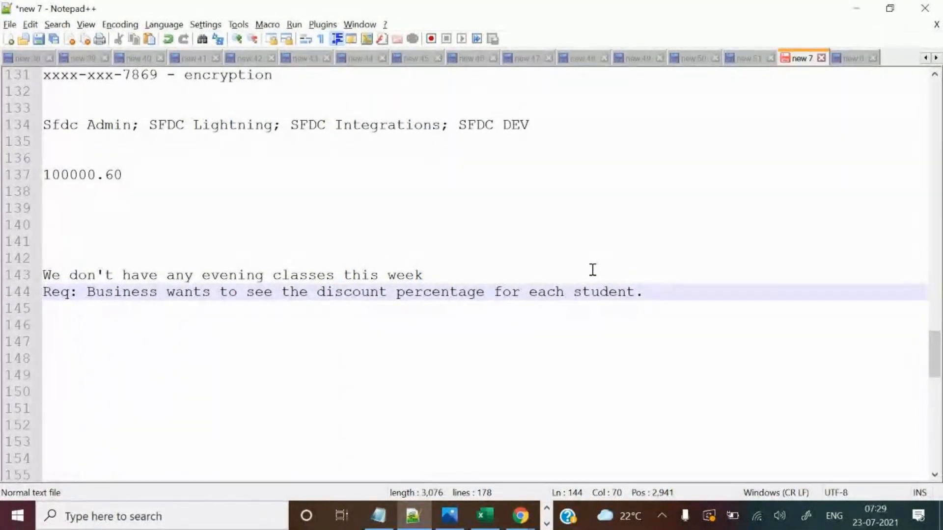
left_click_drag(88, 292, 646, 294)
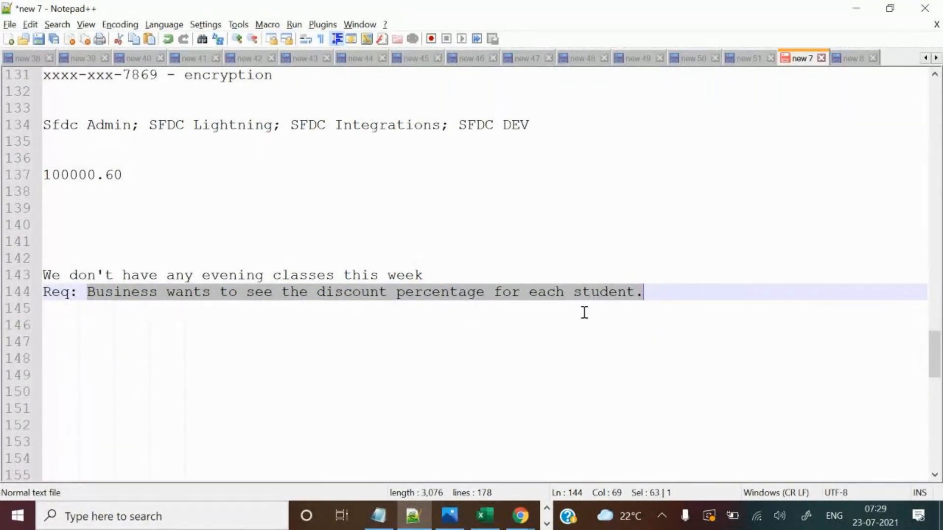
left_click(656, 294)
key("BackSpace")
key("BackSpace")
type("o")
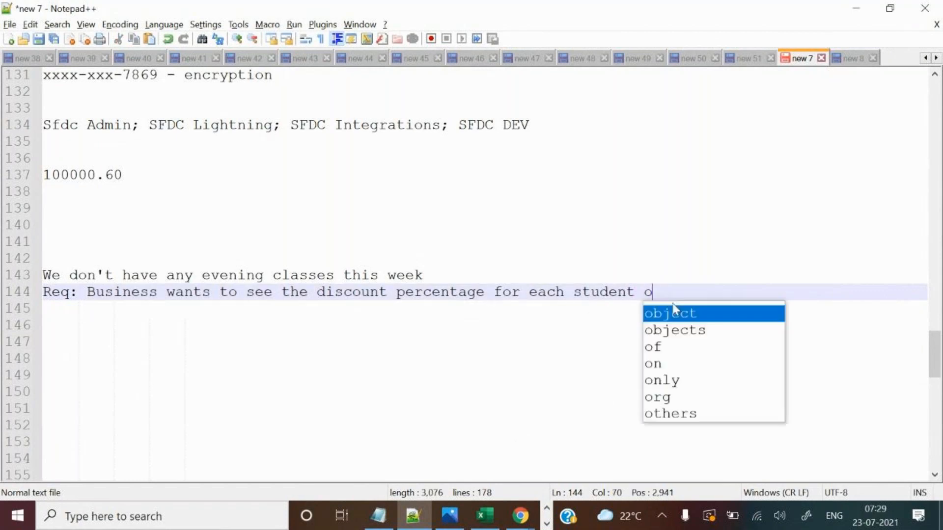
type("n student ")
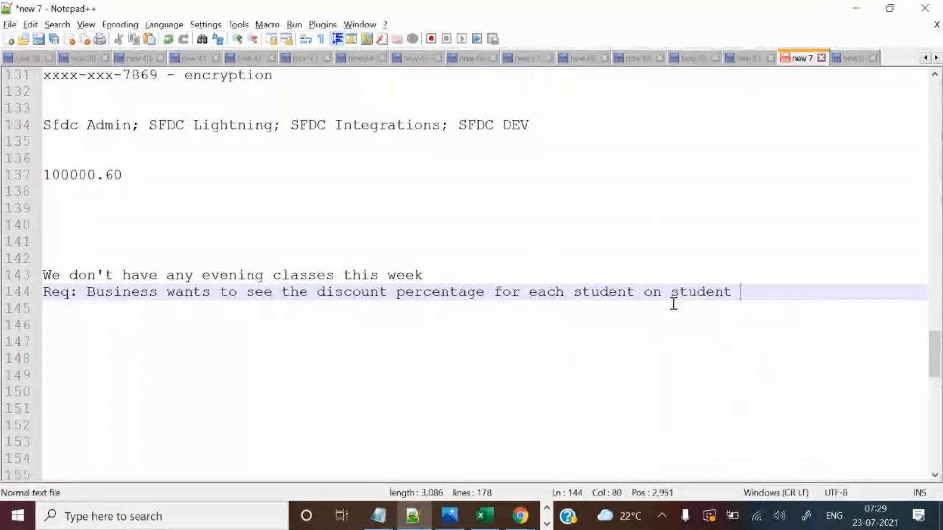
type("records.")
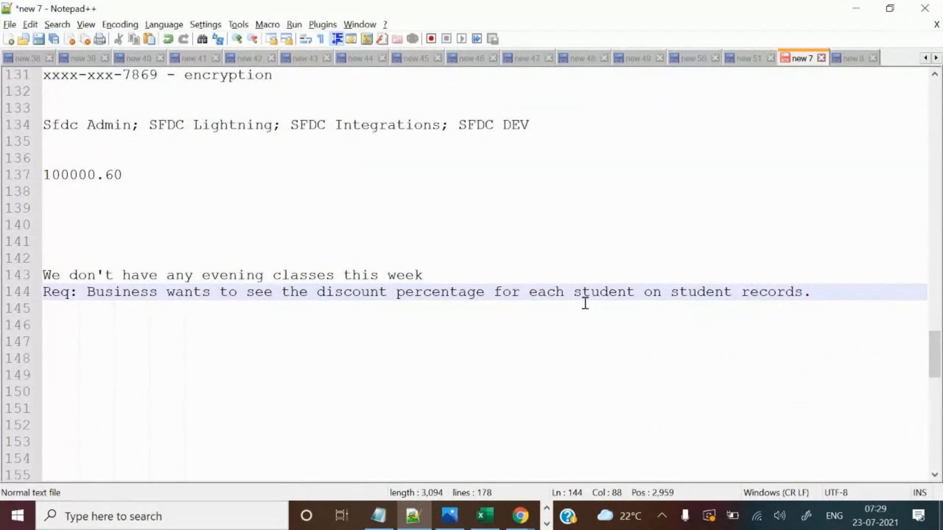
Cross-check the new requirement line against the student record's detail fields in Salesforce.
left_click_drag(645, 294, 803, 292)
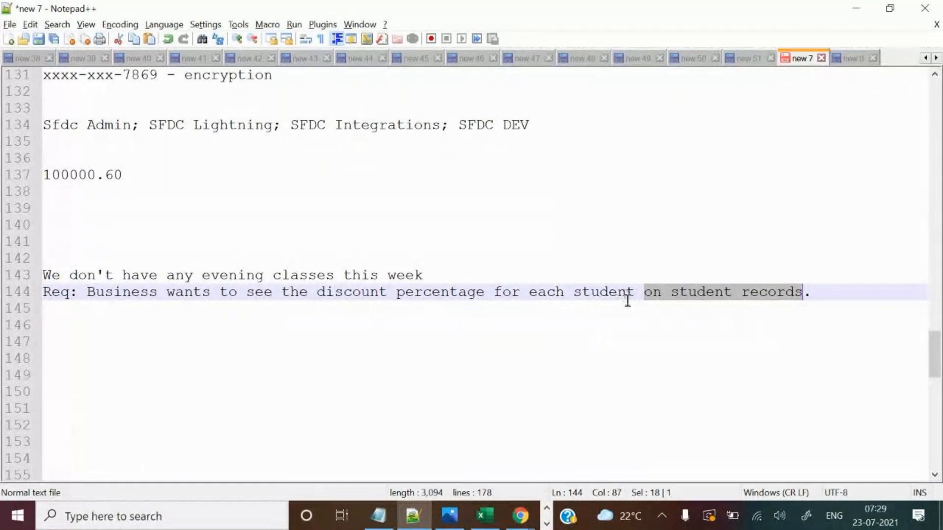
left_click_drag(648, 293, 759, 294)
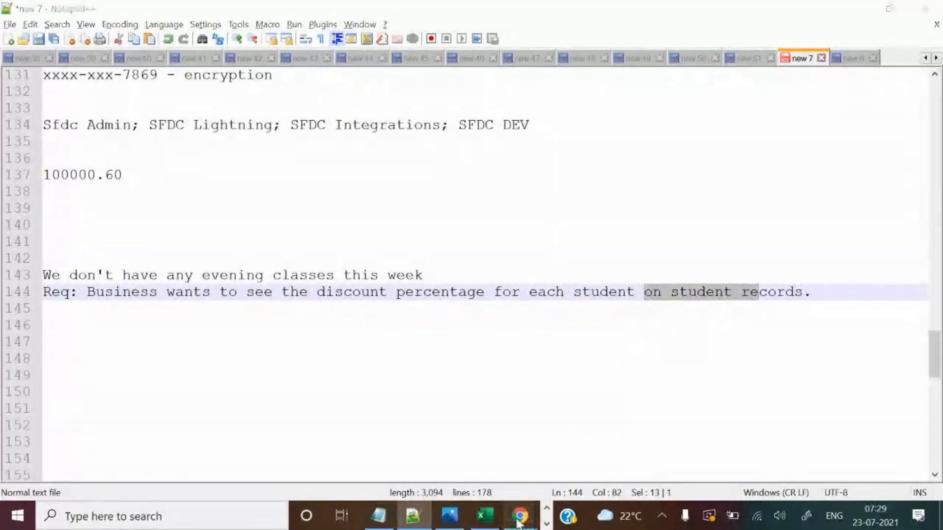
left_click(488, 472)
left_click_drag(247, 190, 674, 305)
left_click(673, 299)
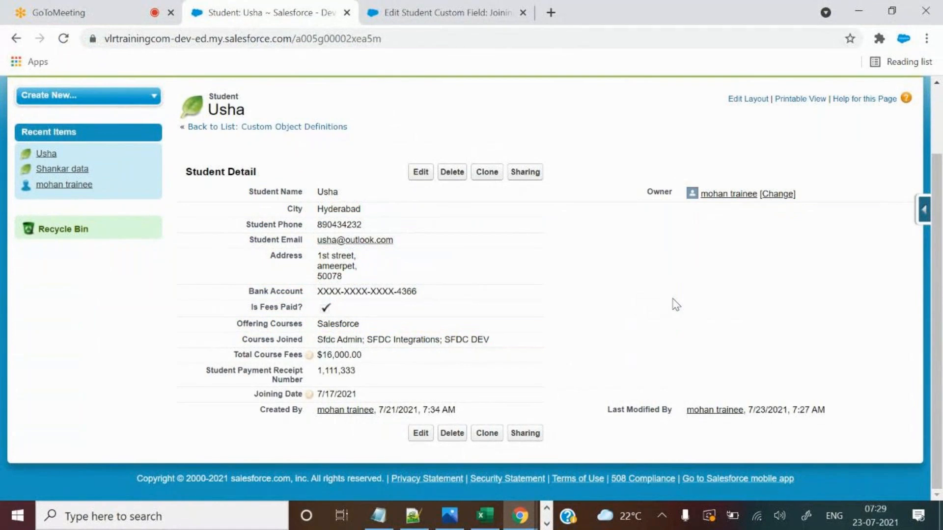
key("alt+Tab")
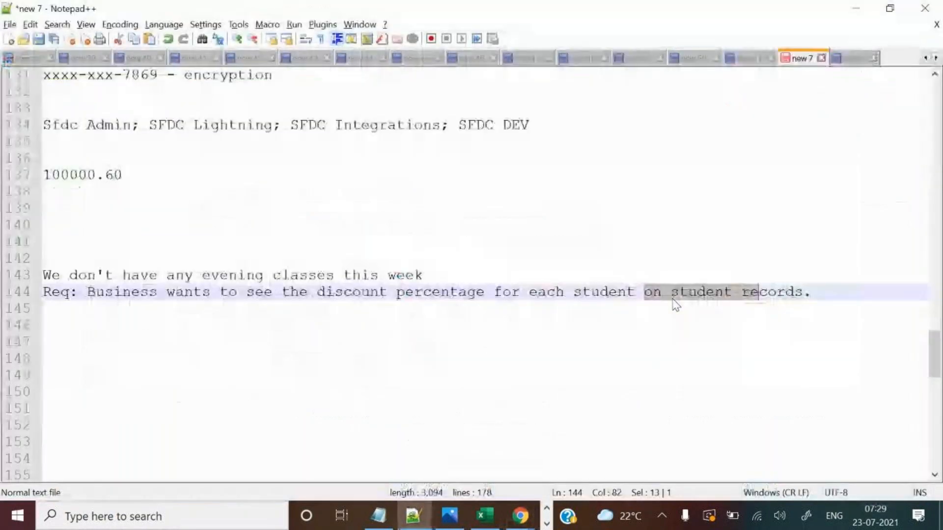
left_click_drag(88, 294, 833, 303)
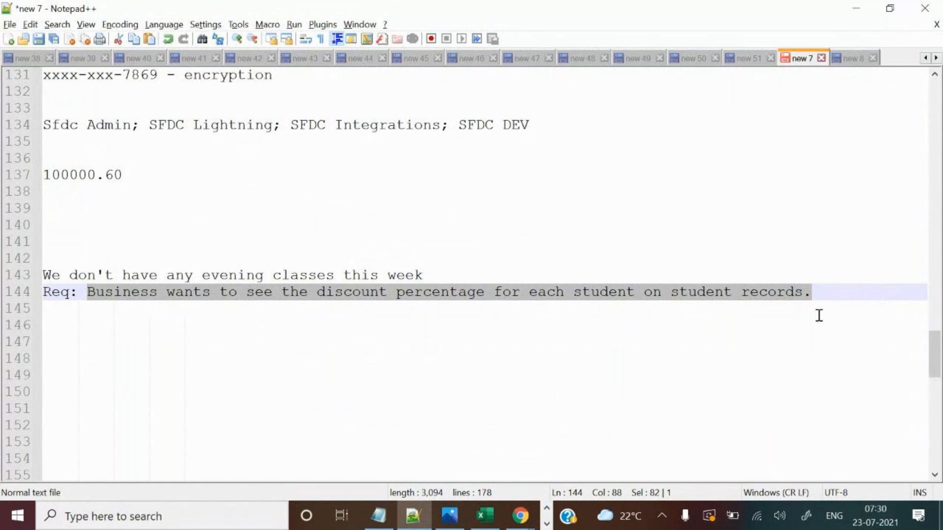
key("alt+Tab")
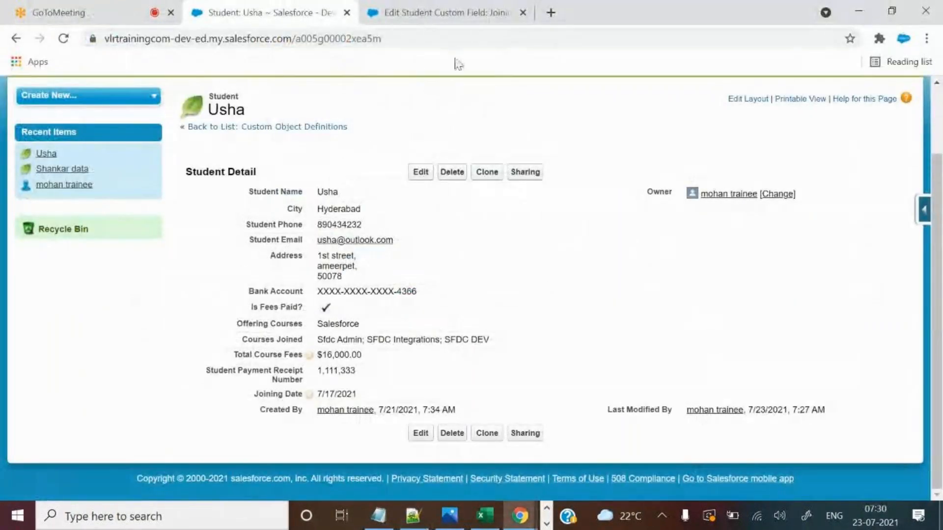
Close the Joining Date field page and start a New custom field from the Student object definition.
left_click(523, 13)
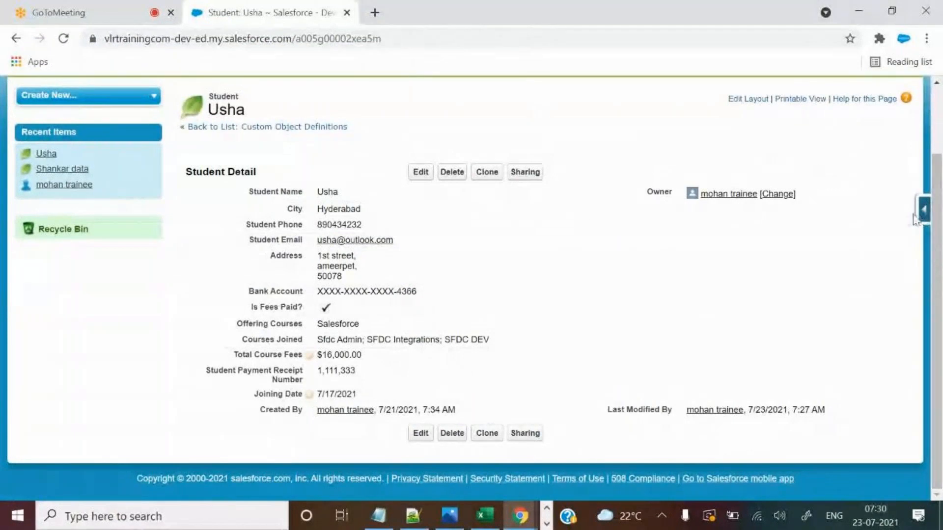
left_click(924, 210)
left_click(848, 256)
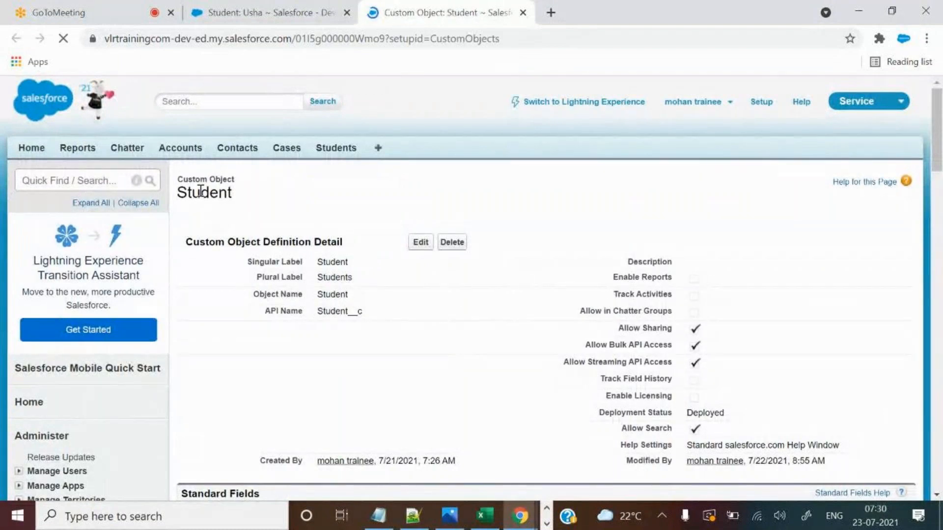
left_click_drag(201, 192, 251, 193)
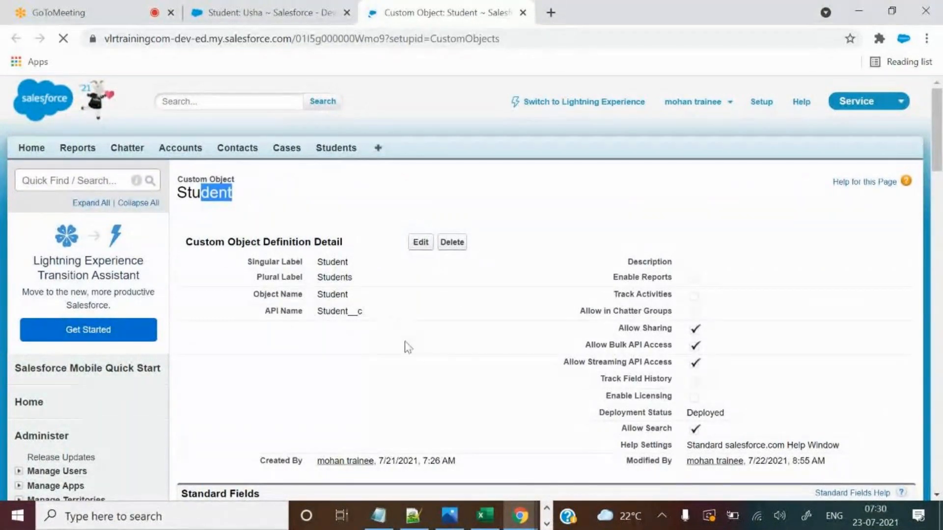
scroll(421, 353, "down", 7)
scroll(422, 338, "down", 3)
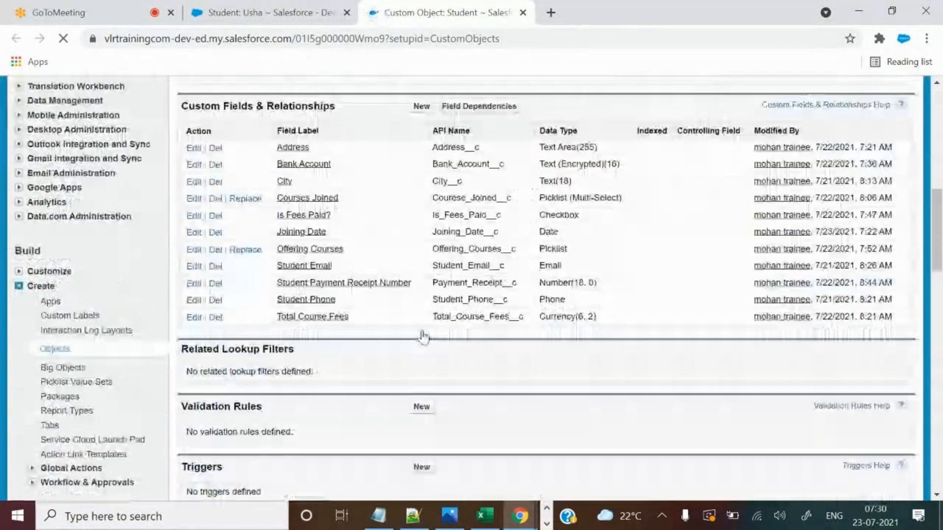
scroll(422, 337, "up", 2)
left_click(422, 181)
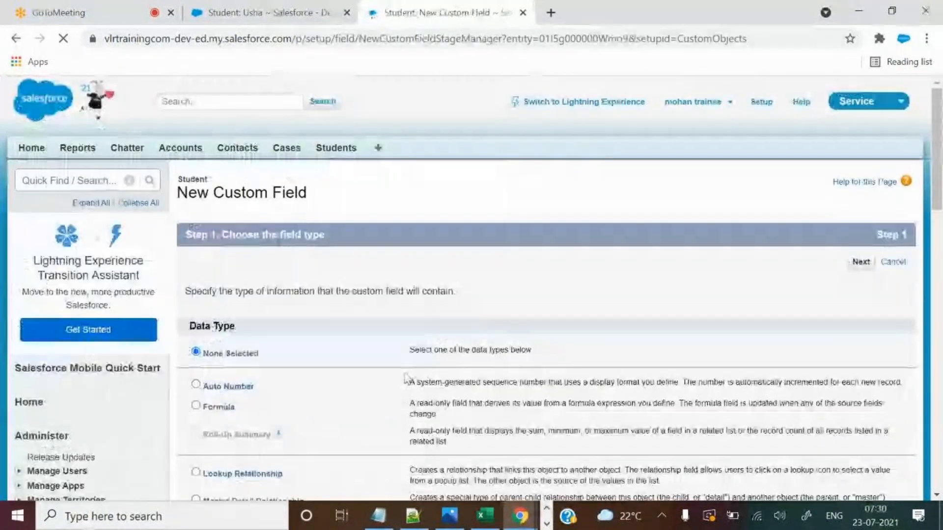
Compare the Percent and Currency data types, then choose Percent and advance to the details step.
scroll(406, 378, "down", 5)
scroll(406, 378, "down", 4)
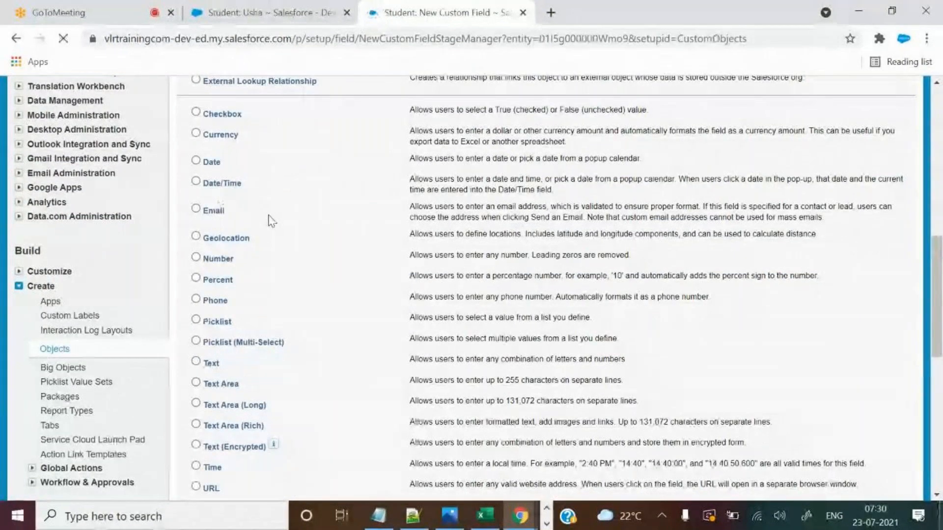
scroll(268, 216, "down", 2)
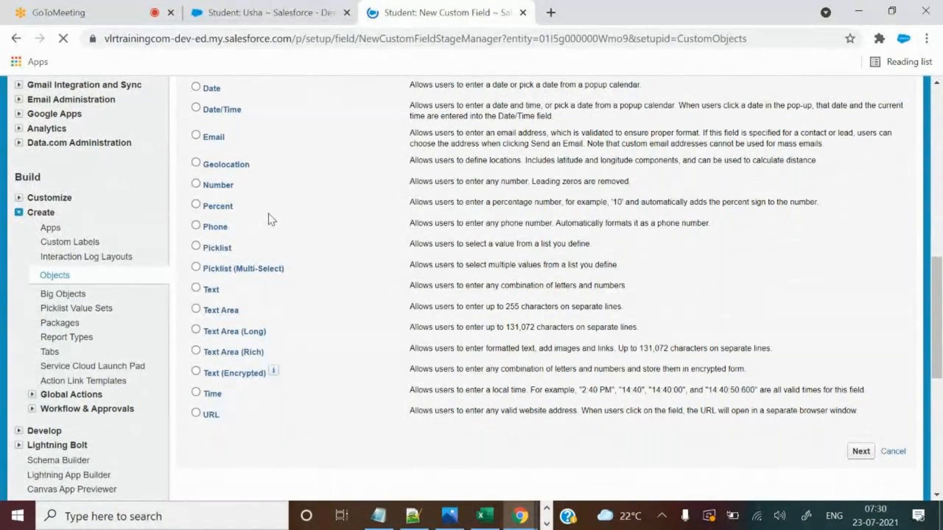
scroll(270, 217, "up", 2)
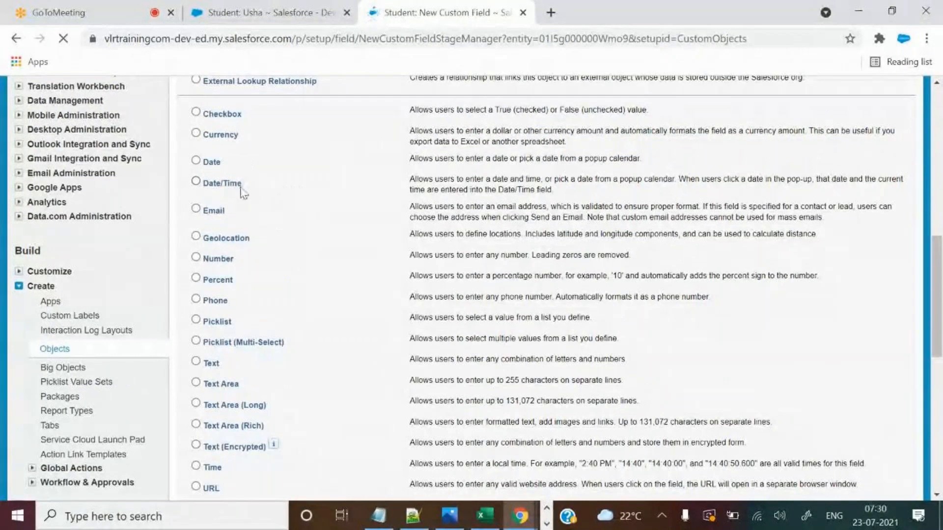
left_click_drag(203, 279, 233, 281)
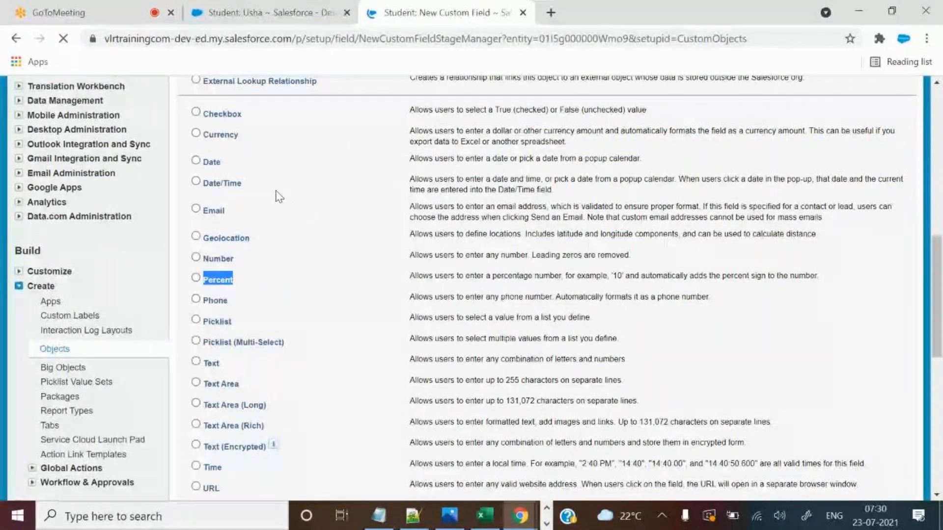
left_click(279, 5)
left_click(368, 10)
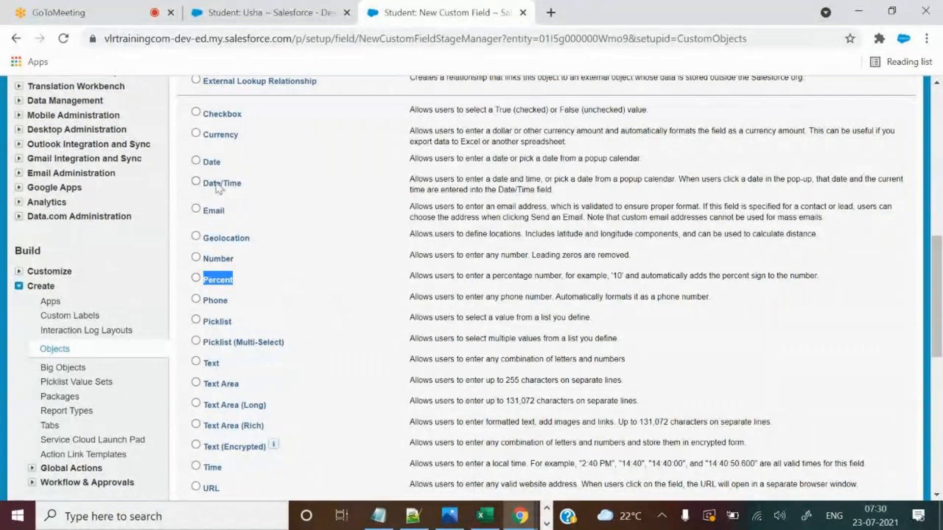
left_click_drag(203, 134, 246, 141)
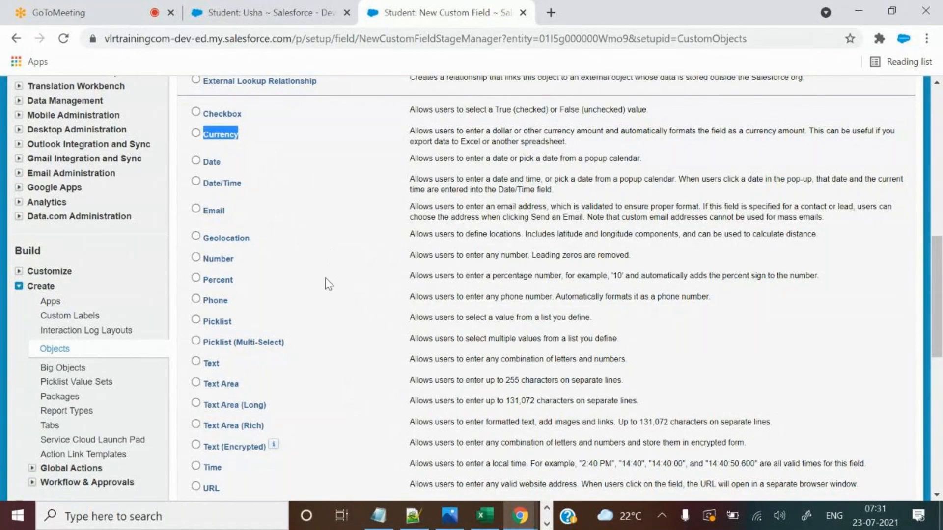
double_click(196, 279)
scroll(246, 283, "down", 4)
left_click(860, 234)
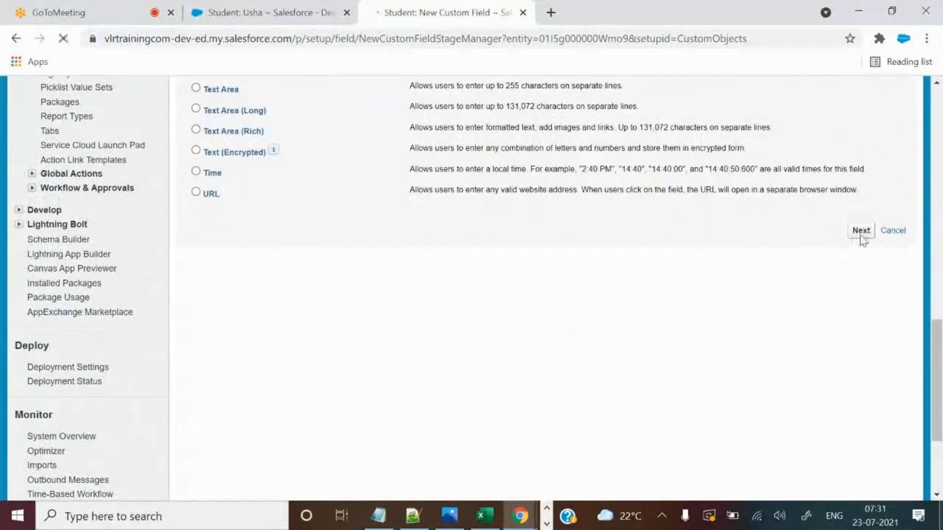
scroll(666, 348, "down", 1)
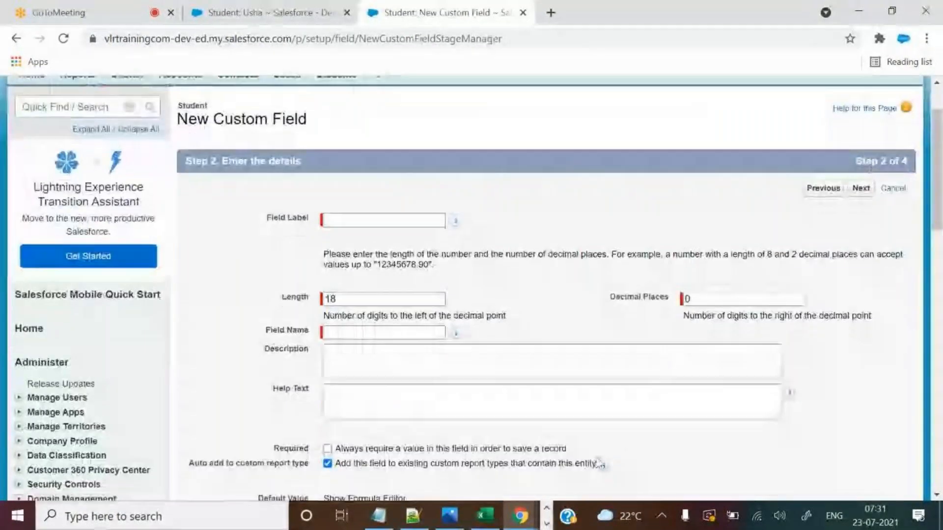
Paste 'Discount percentage' from the Excel sheet as the field label, auto-filling the field name.
key("alt+Tab")
left_click(487, 520)
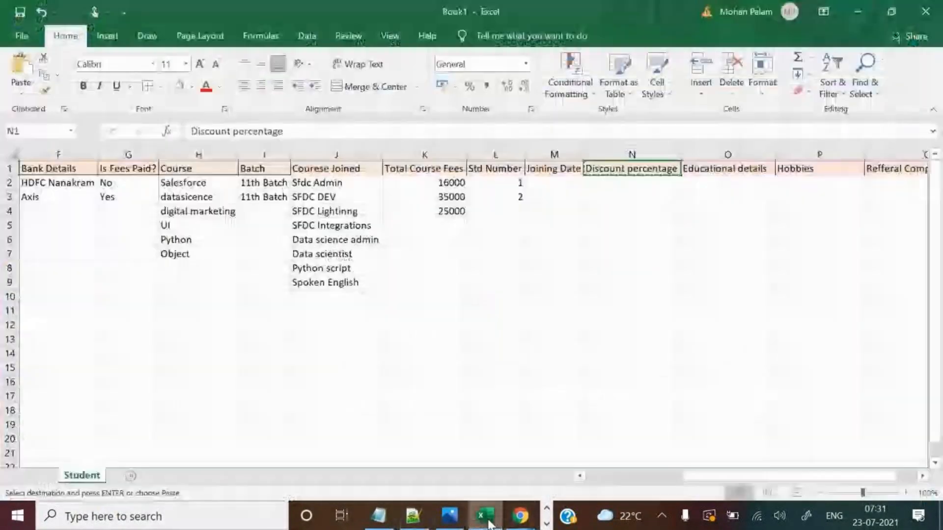
key("alt+Tab")
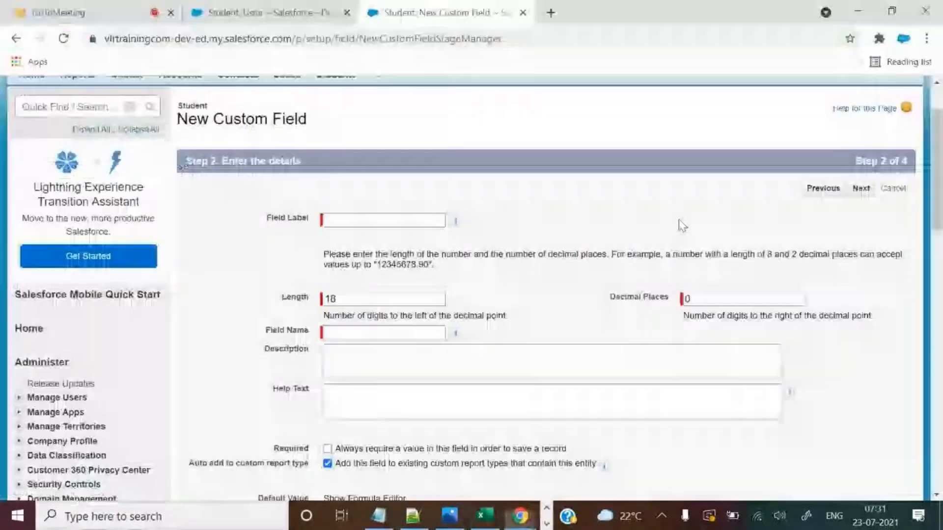
left_click(415, 221)
key("ctrl+v")
left_click(518, 208)
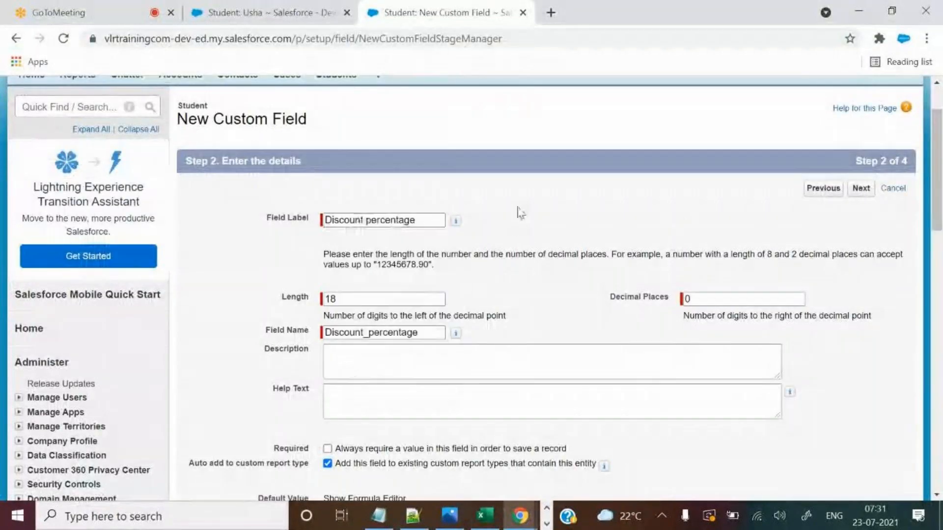
scroll(554, 276, "down", 1)
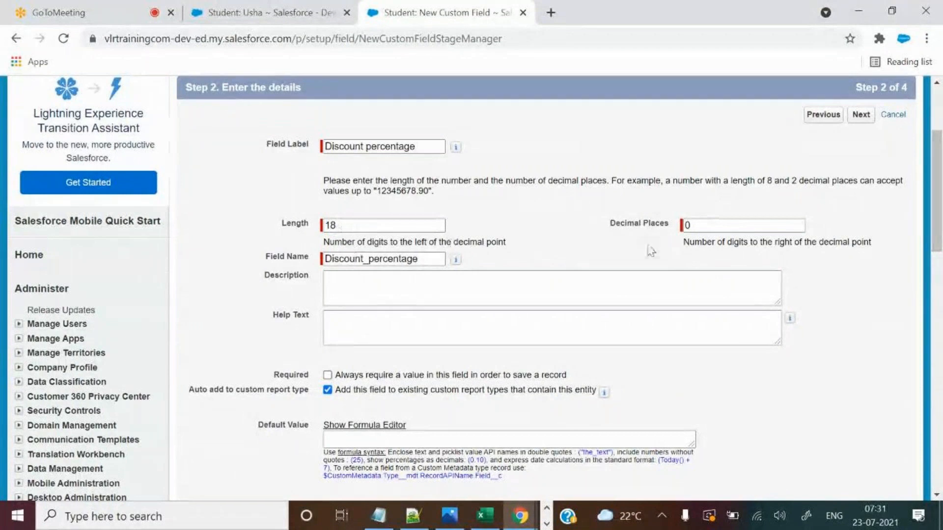
Set the field's Length to 16 and Decimal Places to 2.
left_click(371, 228)
left_click_drag(371, 227, 328, 226)
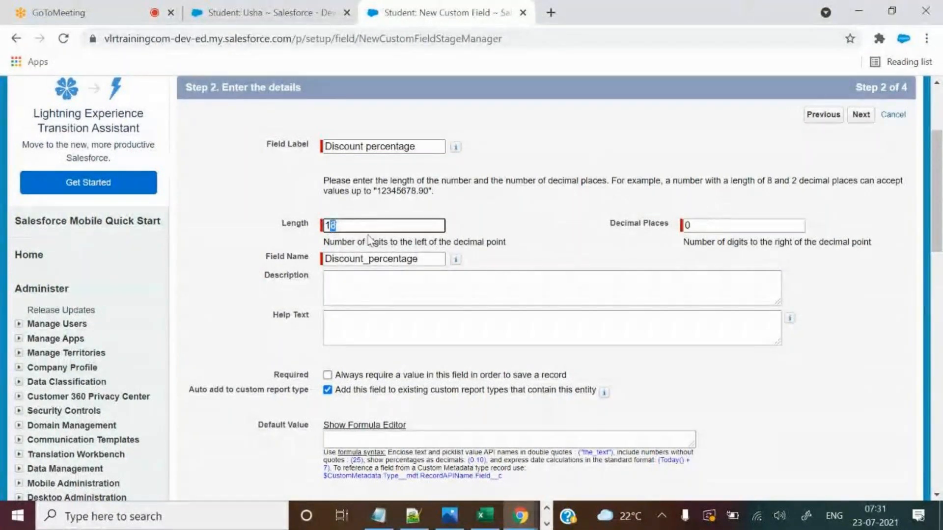
type("6")
left_click(732, 226)
left_click_drag(732, 225, 635, 225)
type("2")
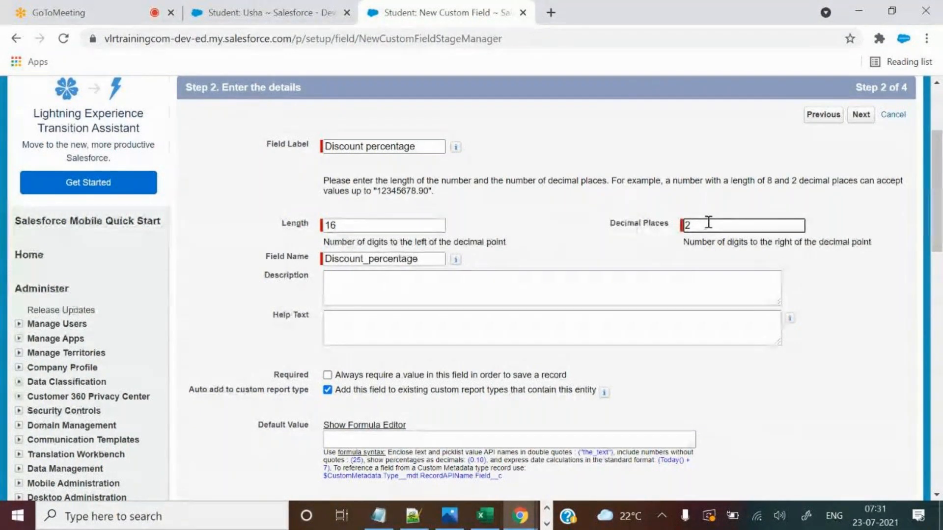
key("BackSpace")
type("0")
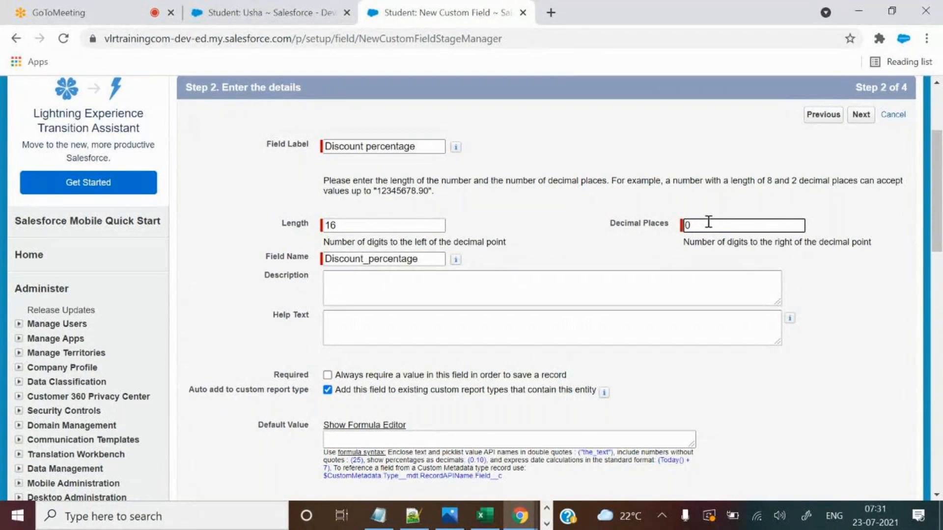
key("BackSpace")
type("2")
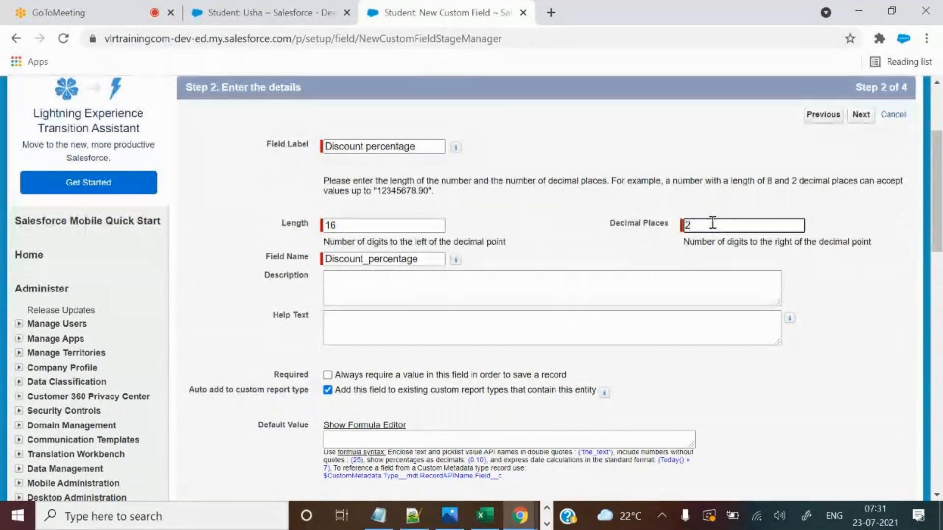
scroll(633, 246, "down", 1)
scroll(630, 240, "down", 3)
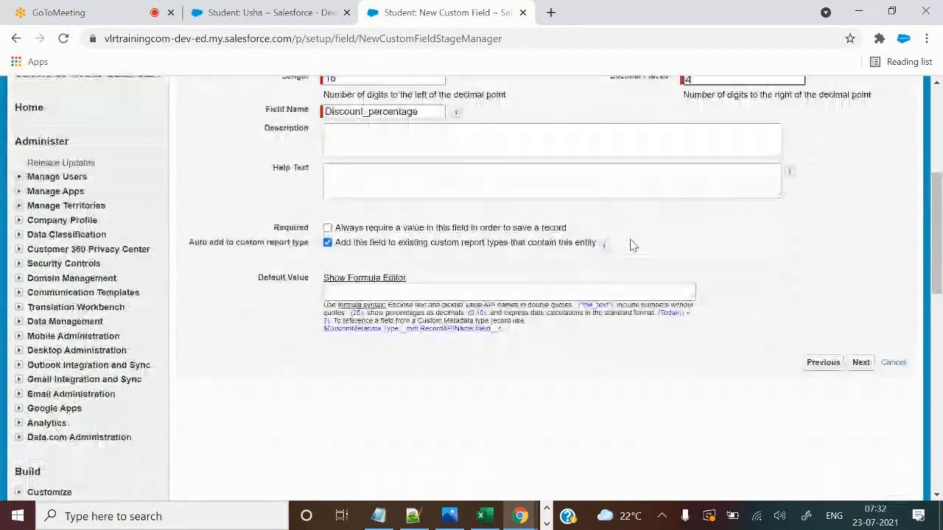
scroll(630, 231, "up", 2)
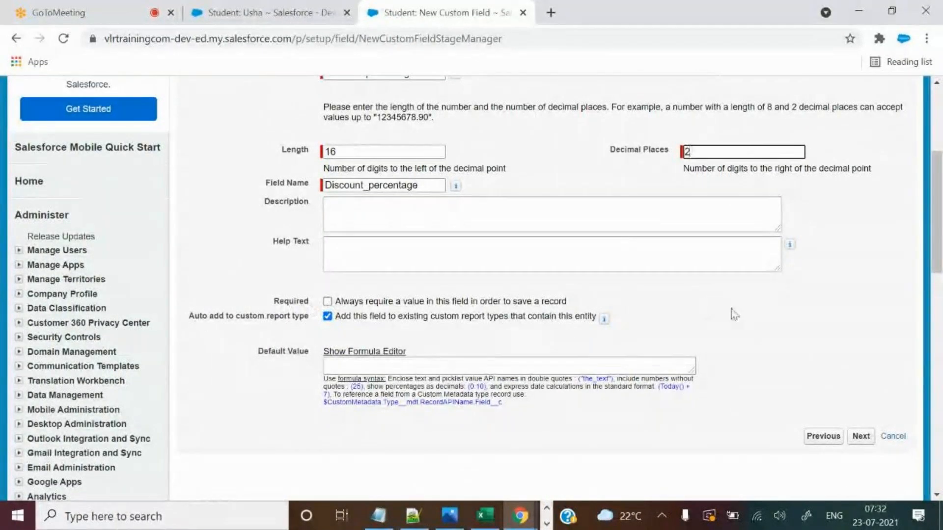
scroll(780, 349, "down", 1)
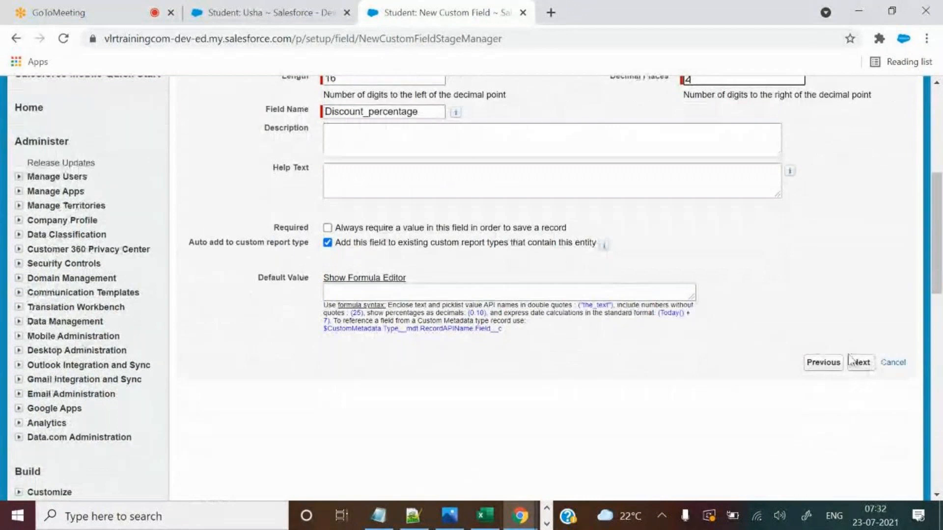
Pass the security step and save the field onto Student Layout.
left_click(862, 364)
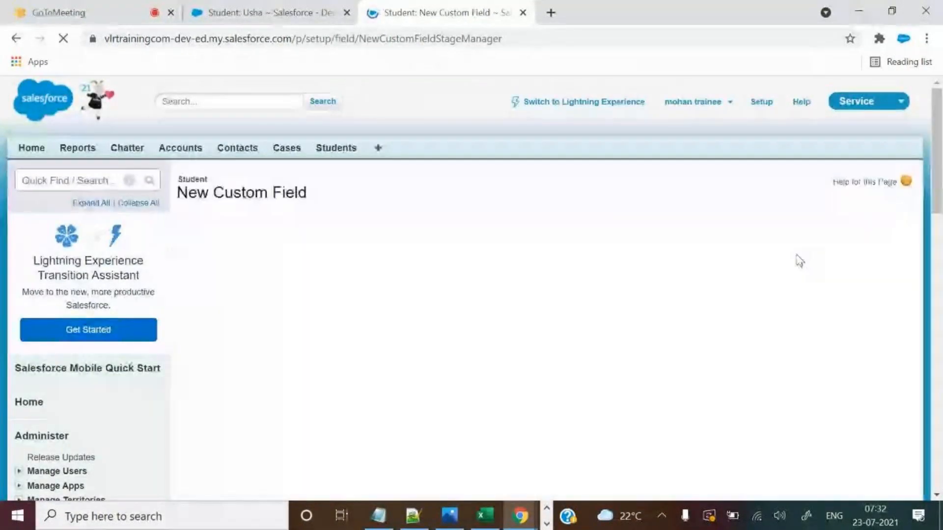
left_click(861, 263)
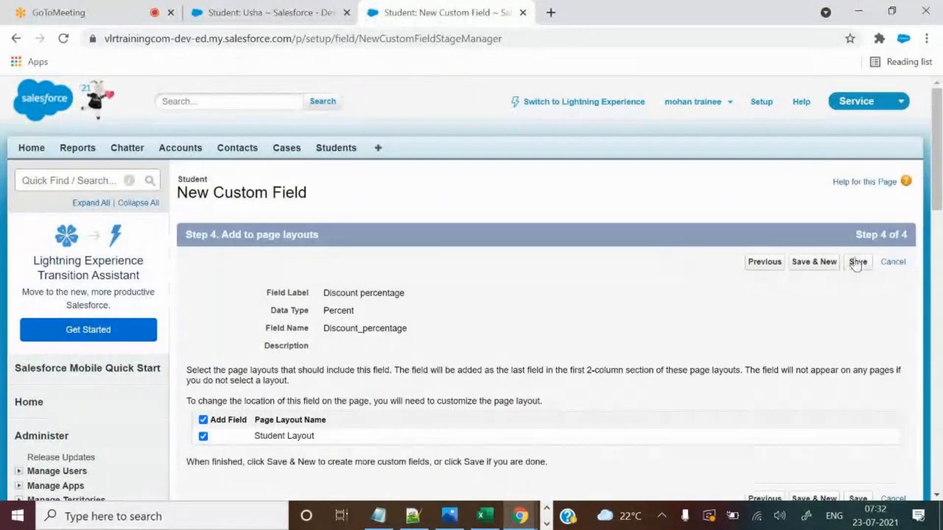
left_click(857, 262)
scroll(665, 450, "down", 8)
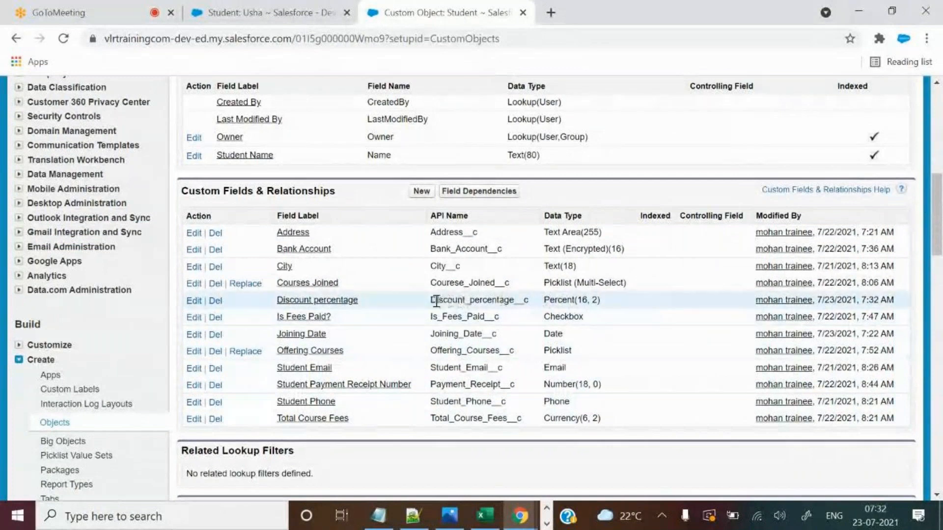
Open the saved Discount percentage field to verify length 16 and 2 decimal places.
left_click_drag(272, 301, 598, 300)
left_click(343, 302)
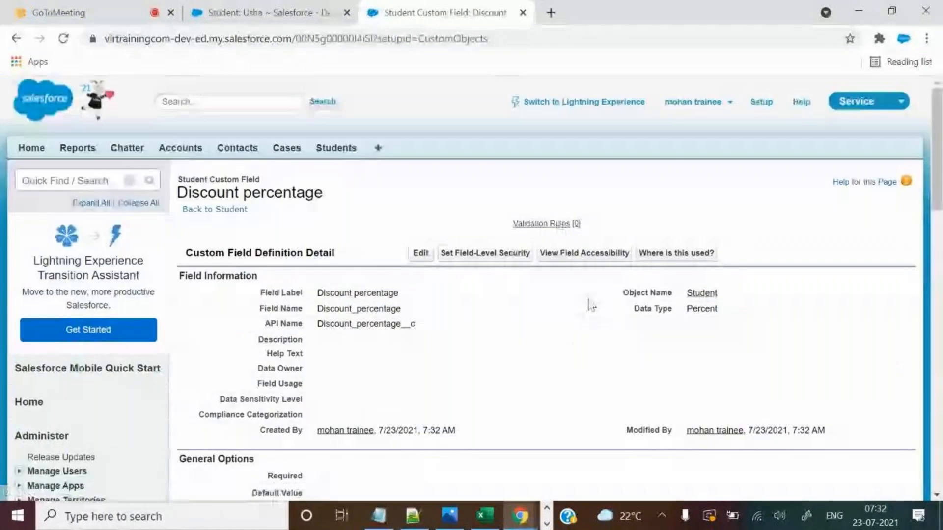
scroll(589, 319, "down", 4)
double_click(322, 317)
double_click(319, 332)
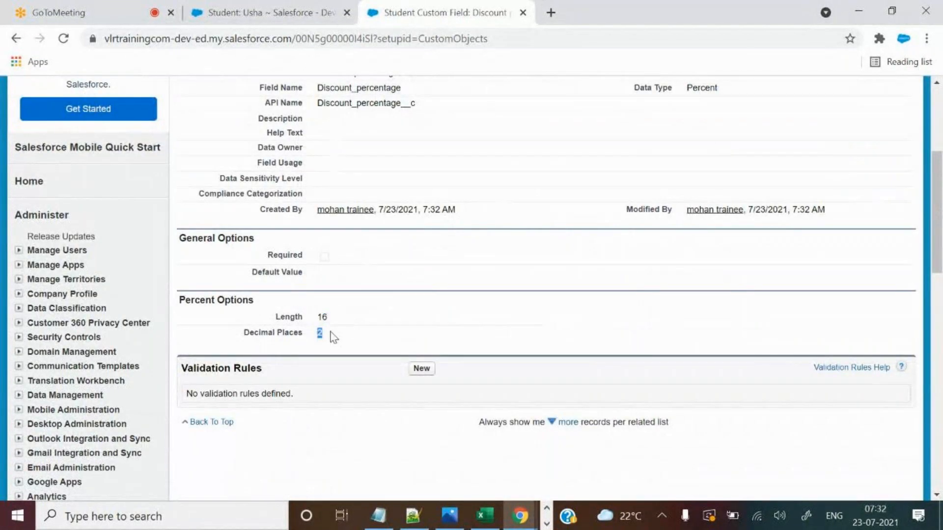
scroll(464, 368, "up", 2)
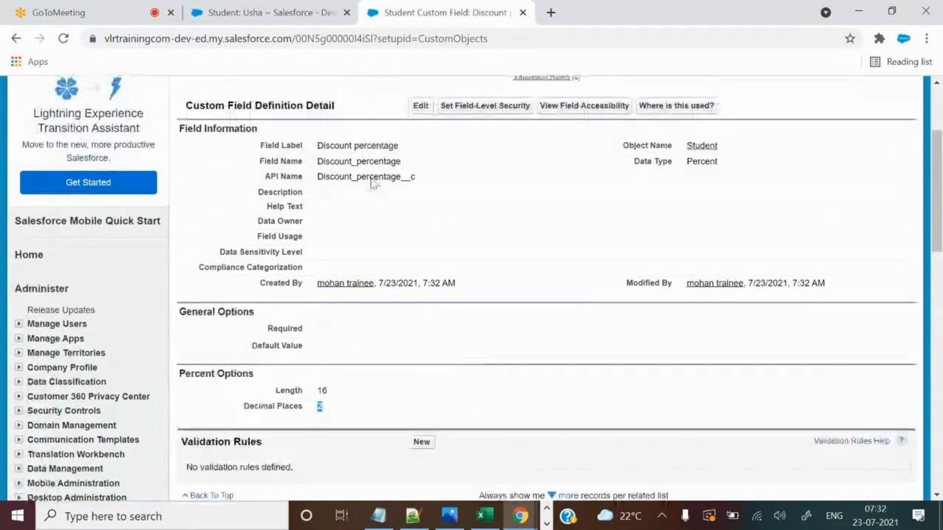
left_click(291, 6)
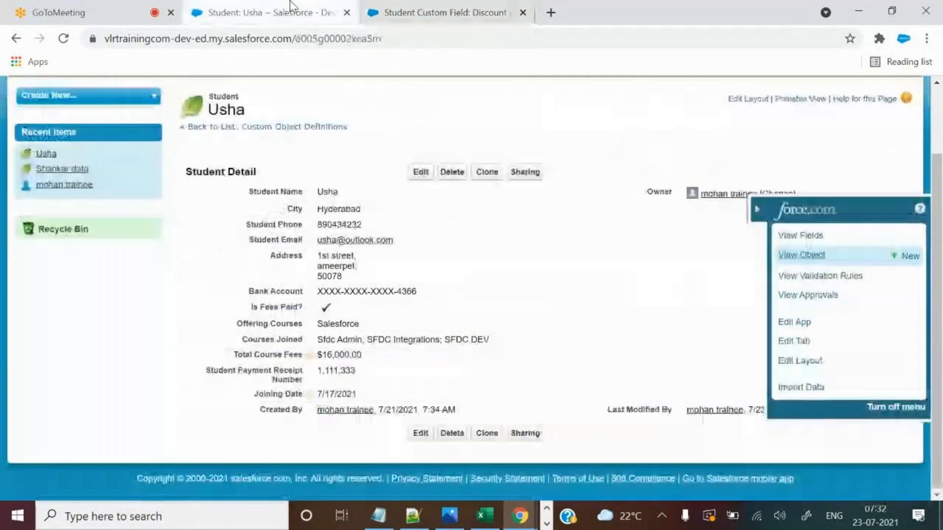
Reload Usha's record, enter 12.5 in the new Discount percentage field and save.
left_click(63, 39)
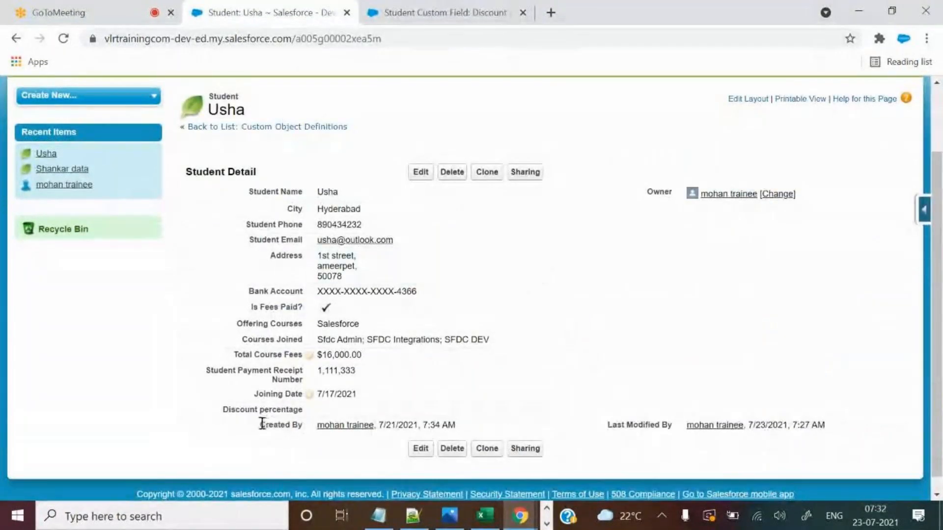
left_click_drag(225, 413, 331, 412)
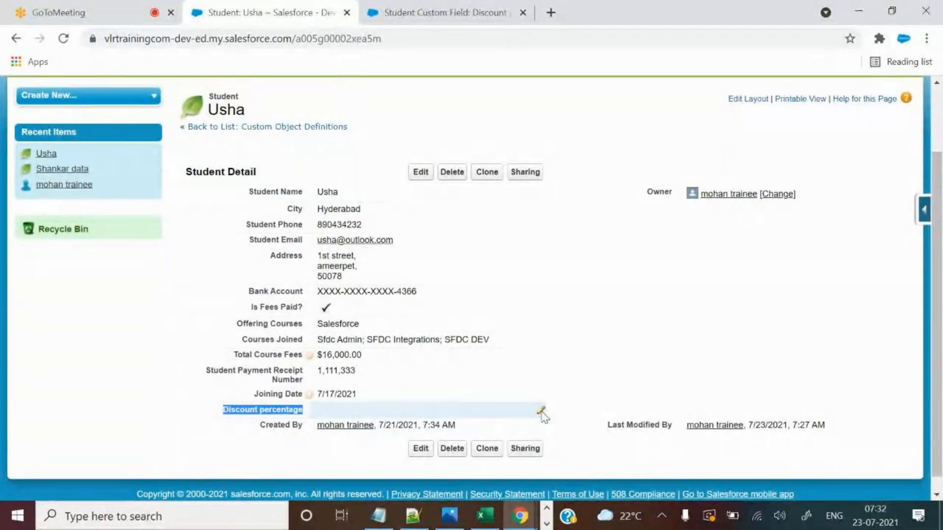
left_click(421, 173)
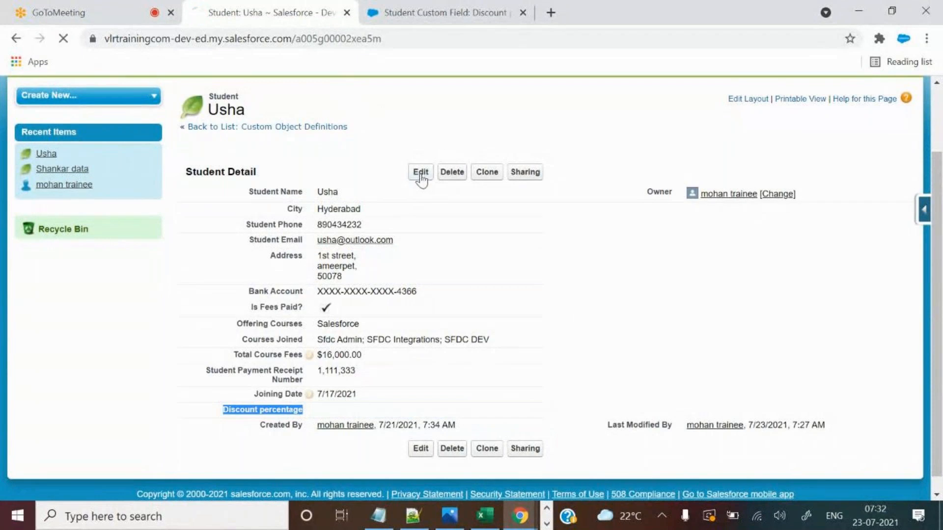
scroll(666, 343, "down", 4)
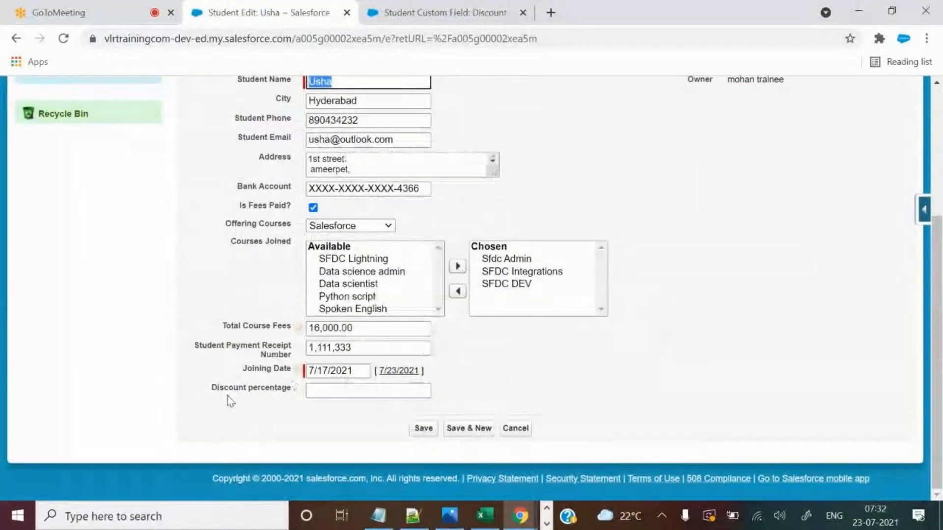
left_click(330, 390)
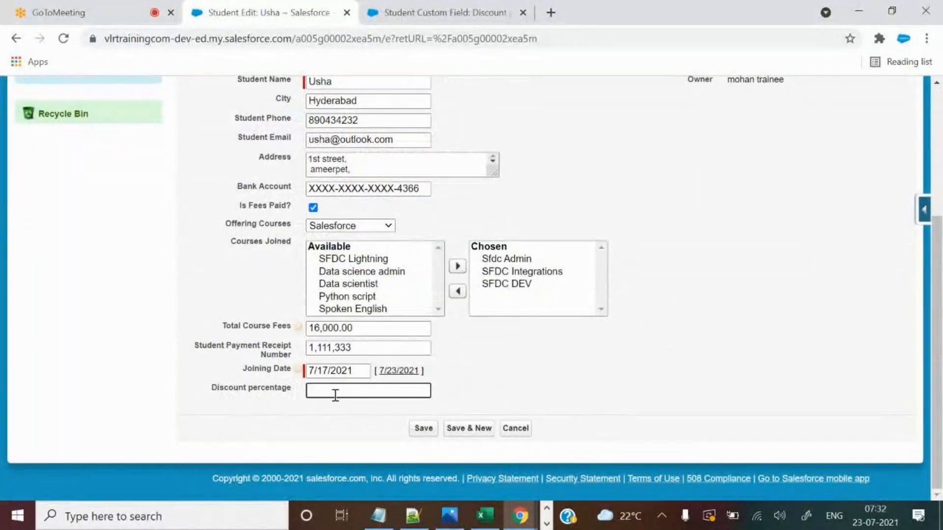
type("12.5")
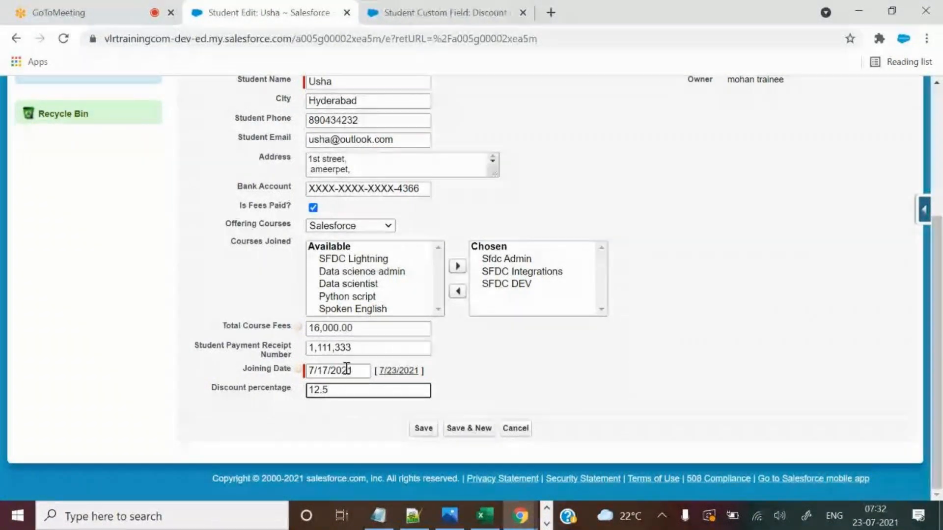
left_click(425, 430)
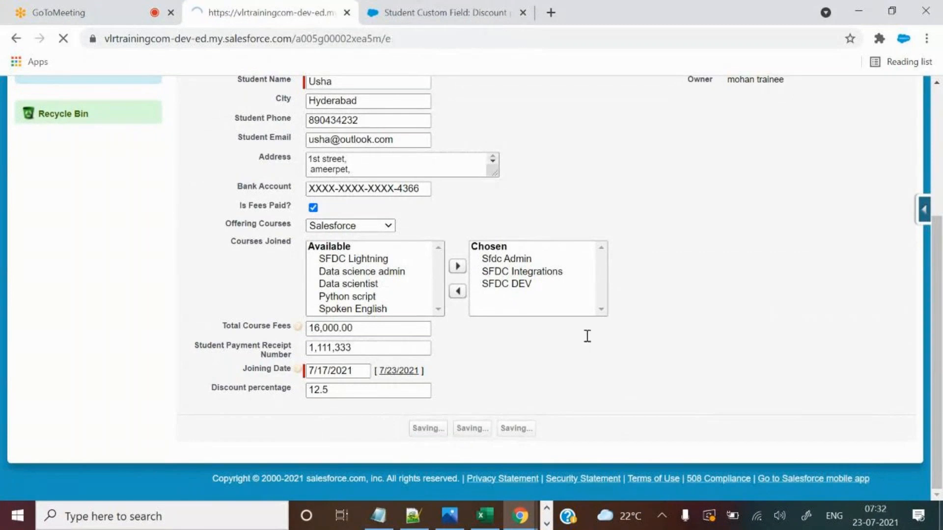
scroll(596, 360, "down", 2)
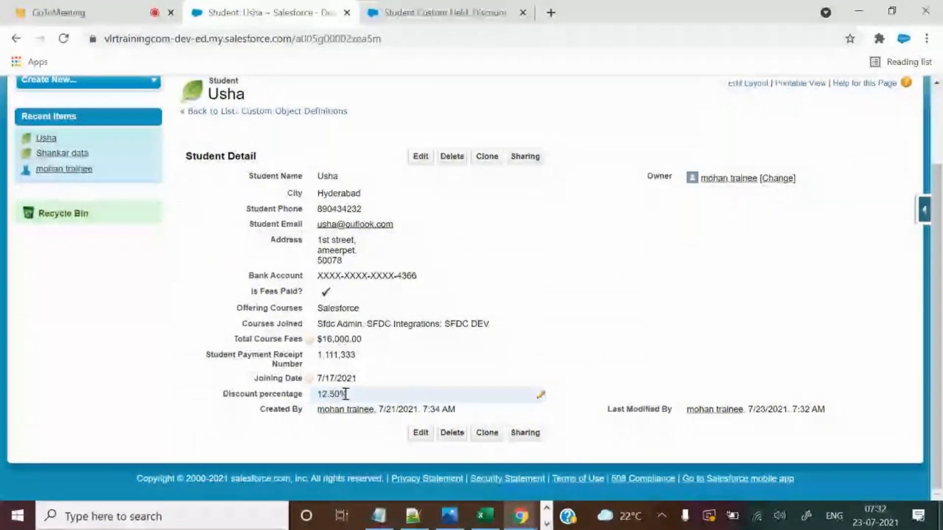
Compare the field's Percent type with Usha's 12.50% value, then close the field details tab.
left_click(431, 7)
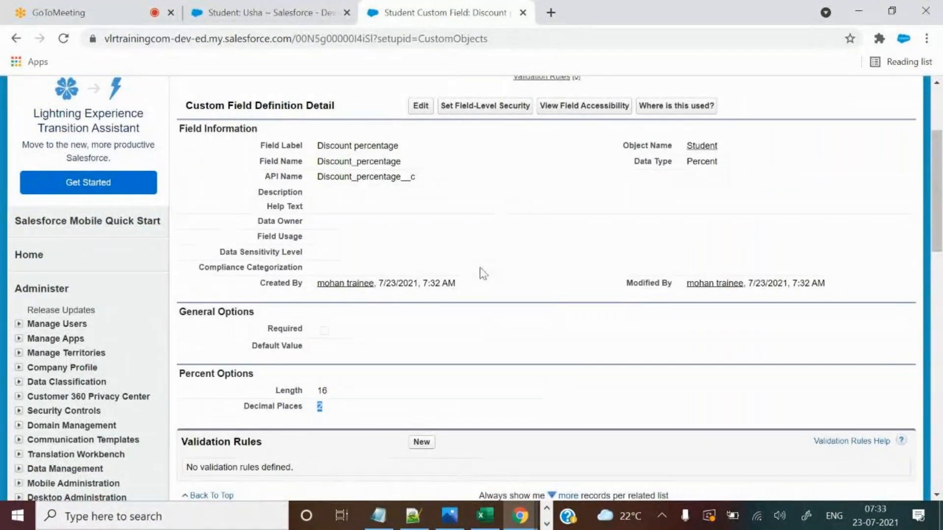
left_click_drag(688, 161, 719, 162)
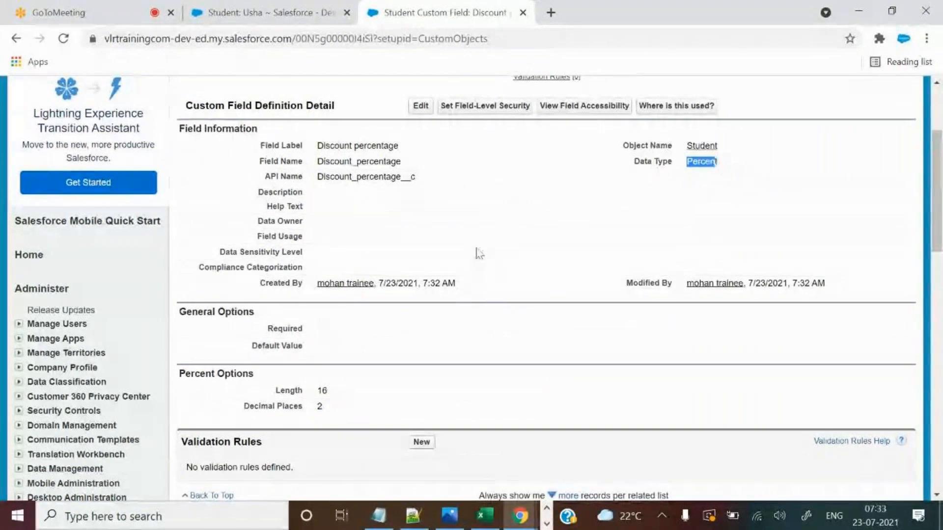
key("ctrl+shift+Tab")
left_click_drag(339, 394, 358, 393)
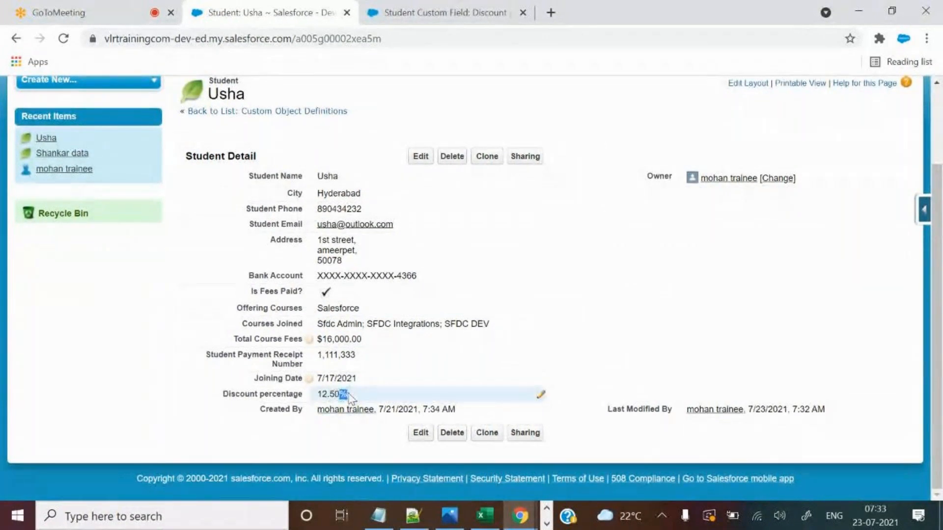
left_click(661, 323)
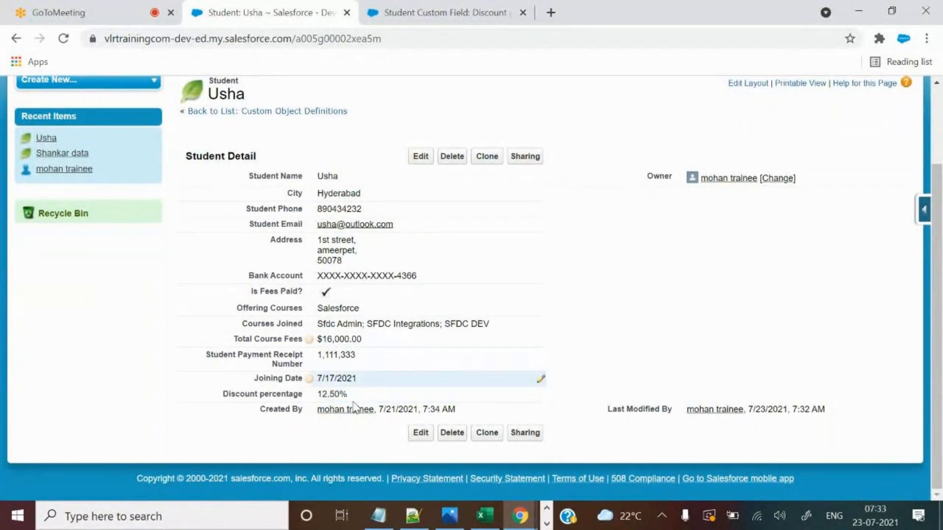
left_click_drag(223, 400, 362, 409)
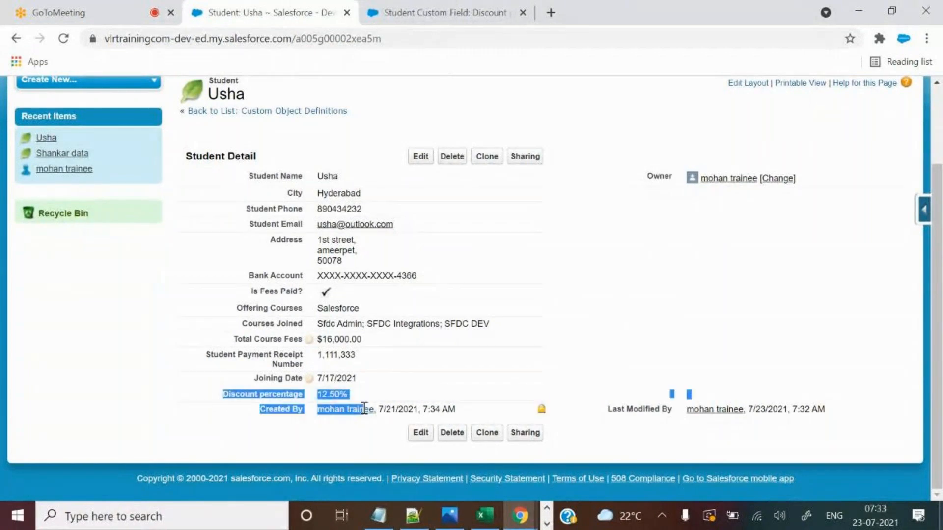
left_click(498, 517)
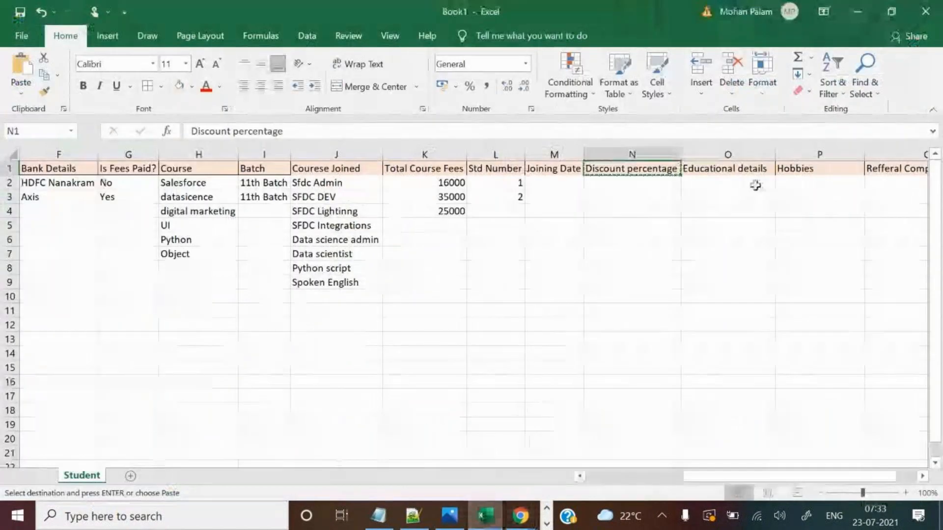
left_click(722, 172)
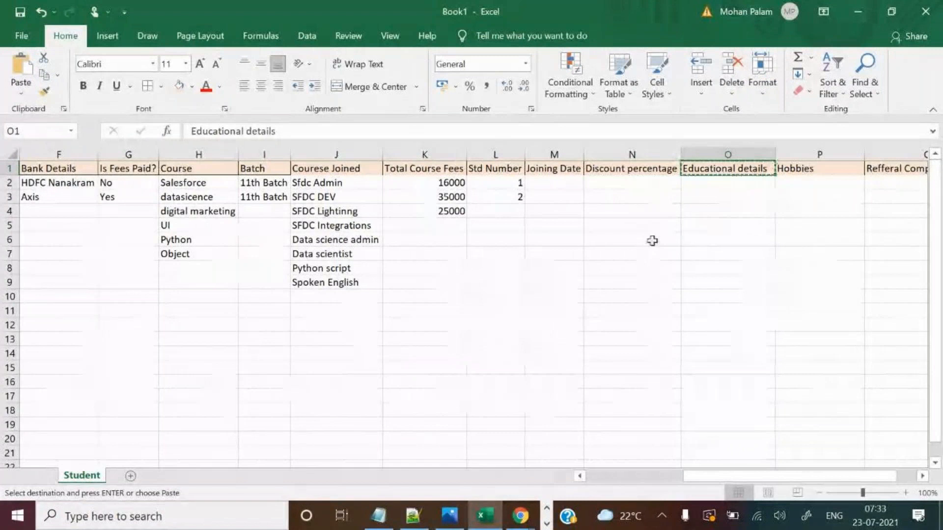
key("alt+Tab")
left_click(544, 253)
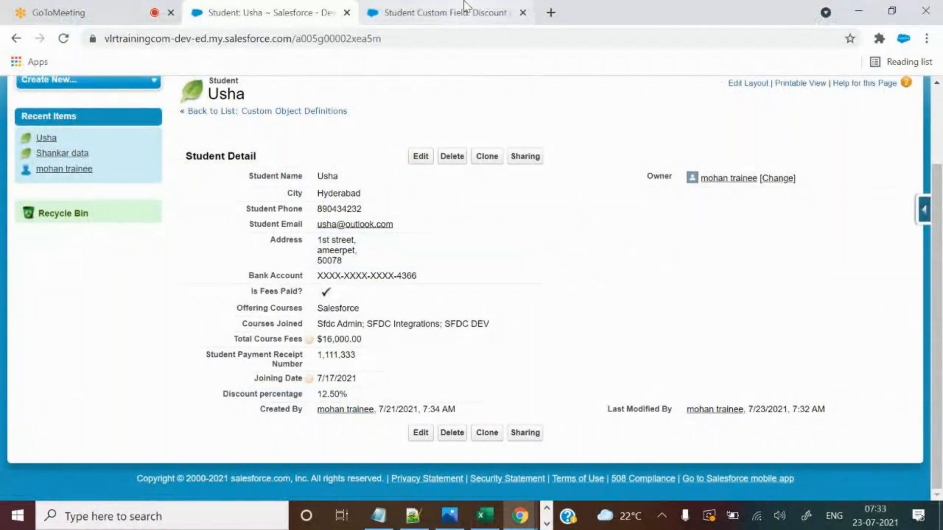
left_click(523, 12)
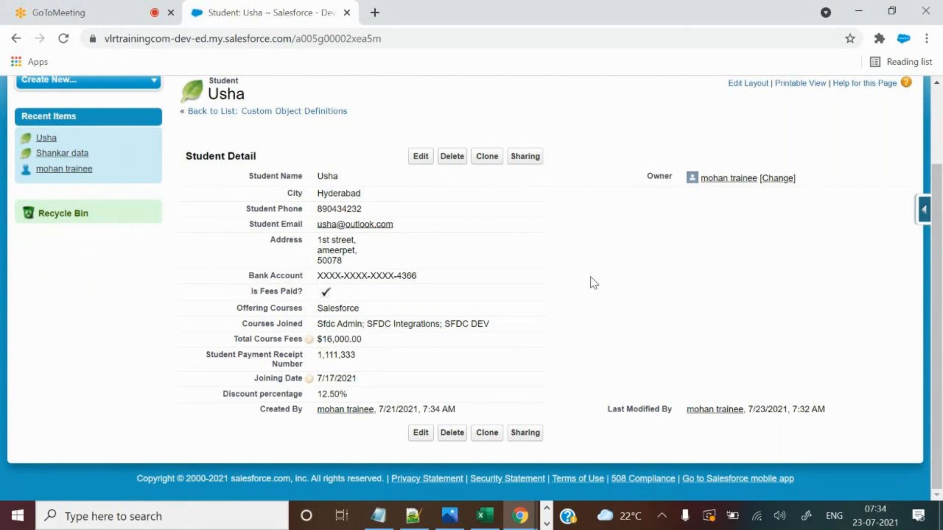
Clear the selection on Usha's record and glance at the Student spreadsheet in Excel.
left_click_drag(254, 176, 580, 273)
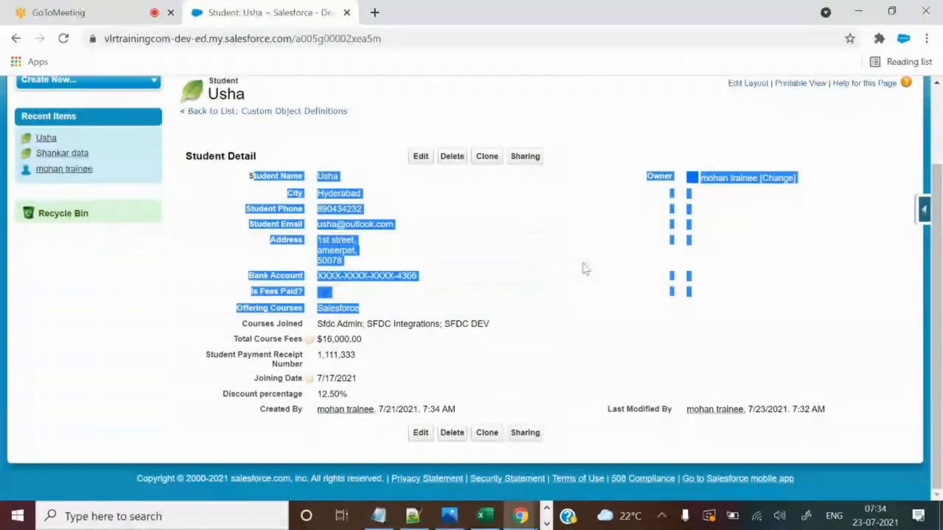
left_click(580, 273)
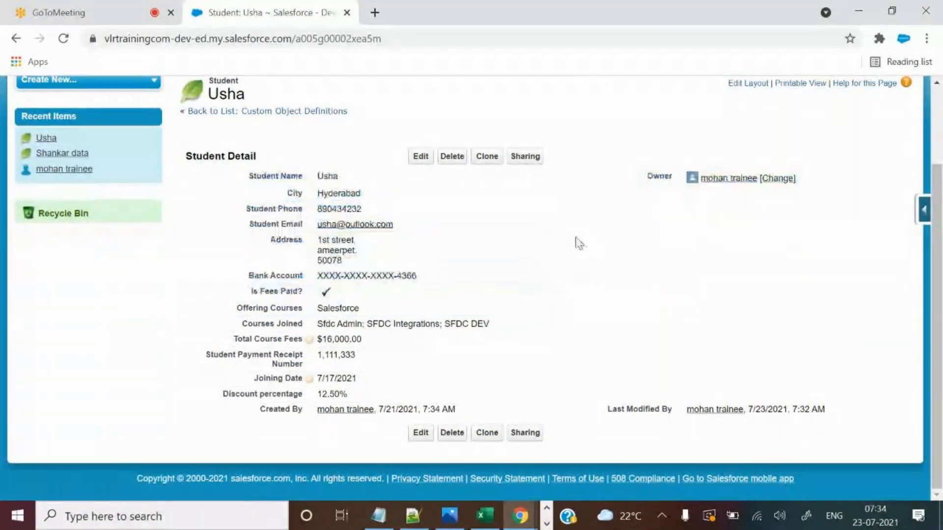
left_click(487, 518)
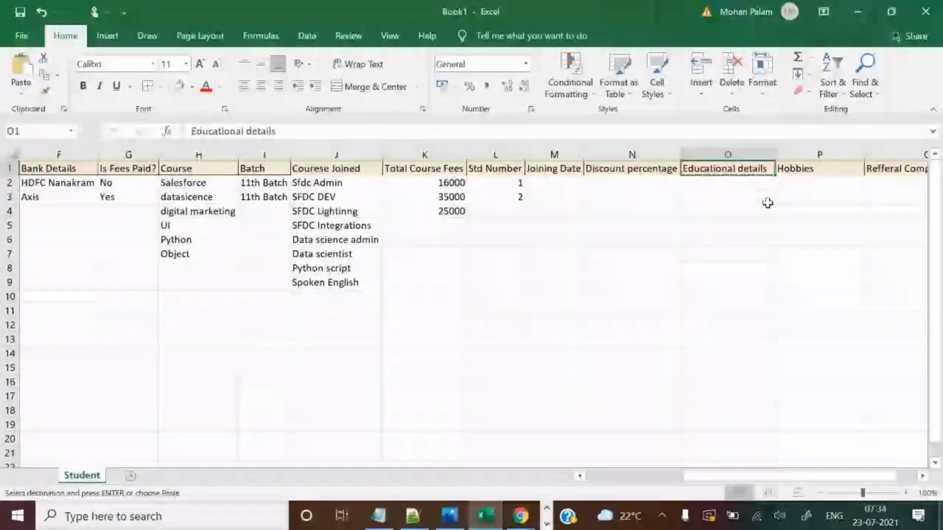
mouse_move(521, 516)
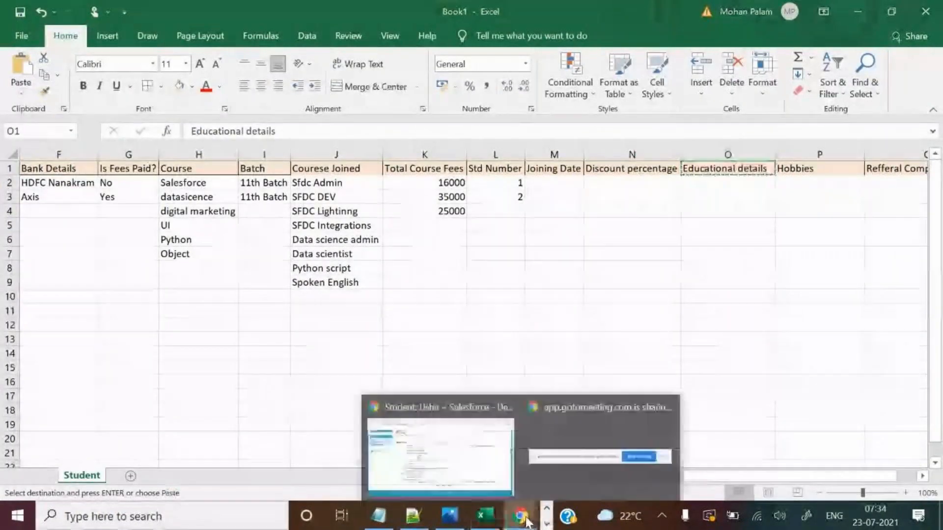
left_click(470, 456)
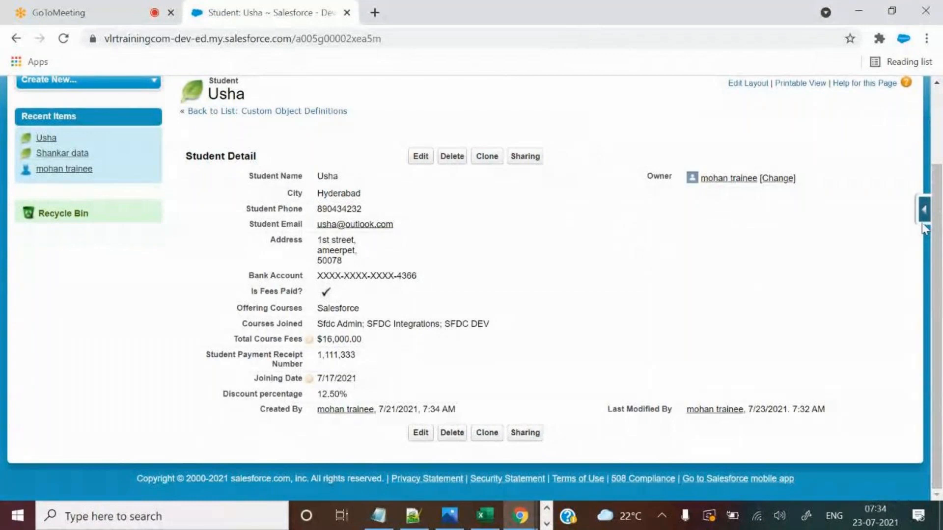
Start a new Student custom field and compare the text area types' character limits.
mouse_move(923, 218)
left_click(801, 237)
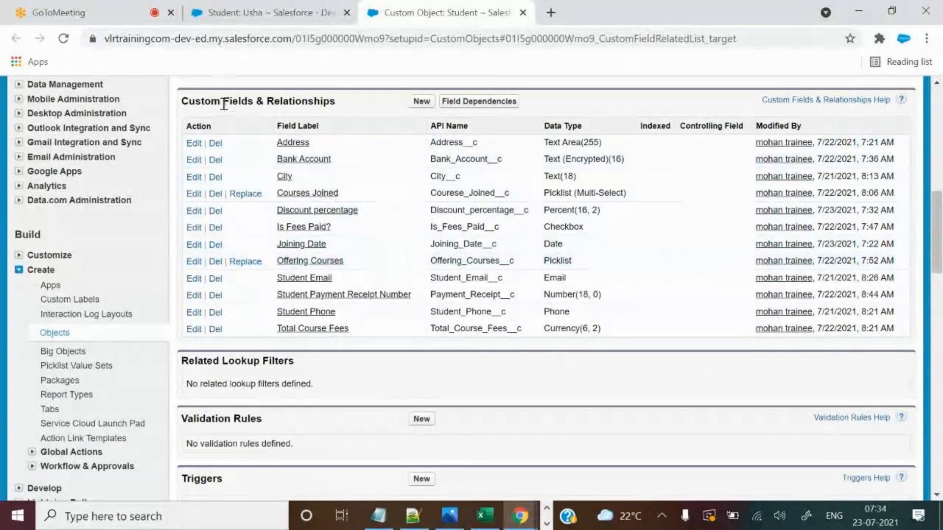
left_click_drag(222, 101, 332, 101)
left_click(420, 102)
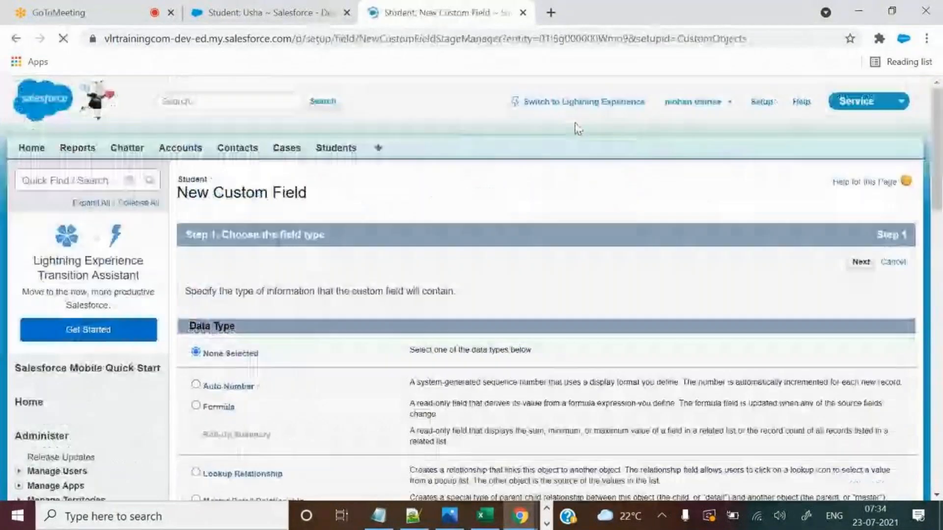
scroll(463, 252, "down", 2)
scroll(463, 252, "down", 10)
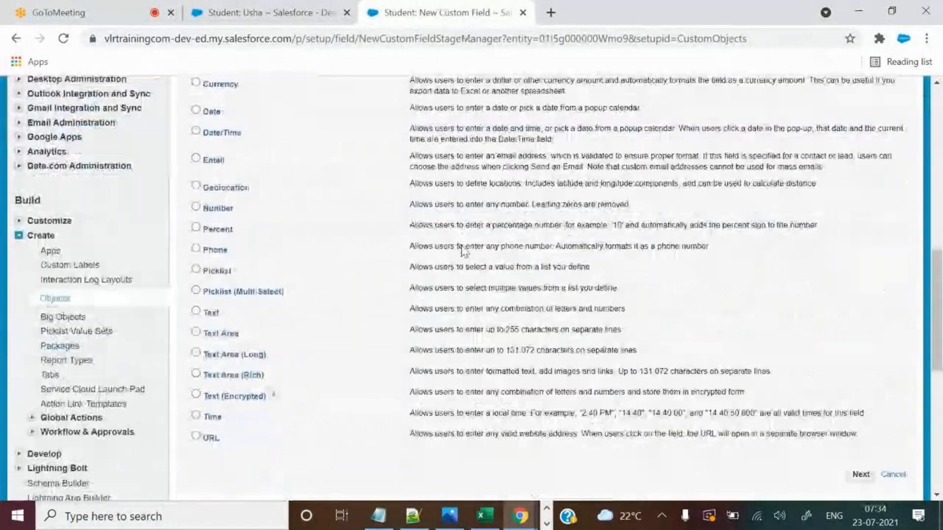
left_click_drag(205, 288, 253, 325)
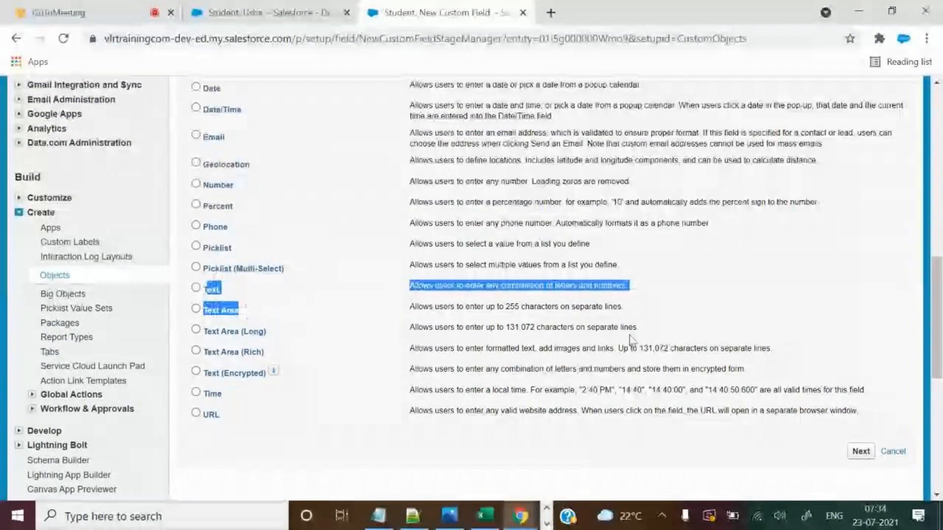
double_click(514, 306)
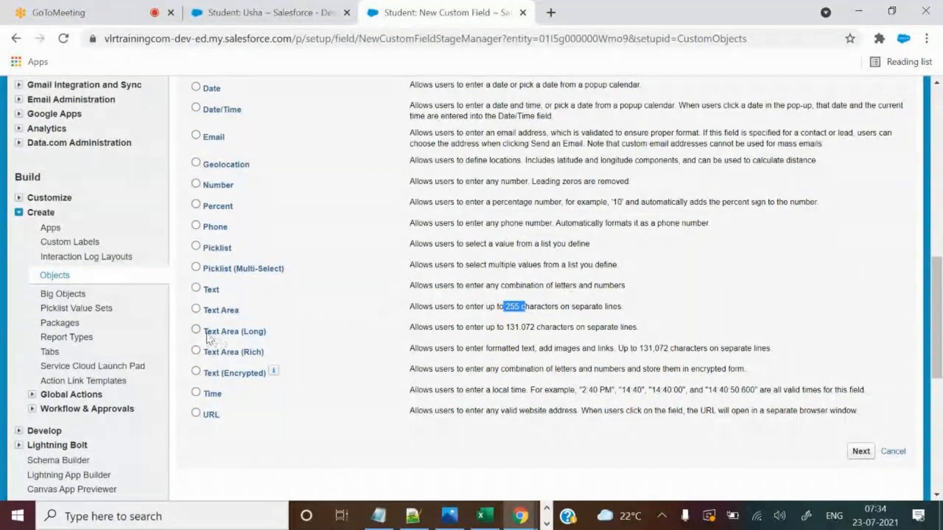
left_click_drag(205, 331, 244, 342)
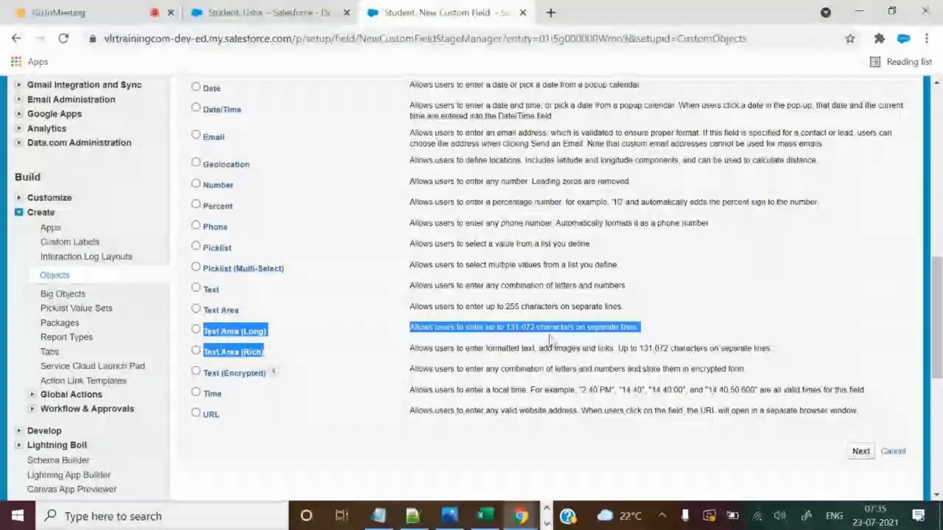
left_click_drag(505, 327, 537, 327)
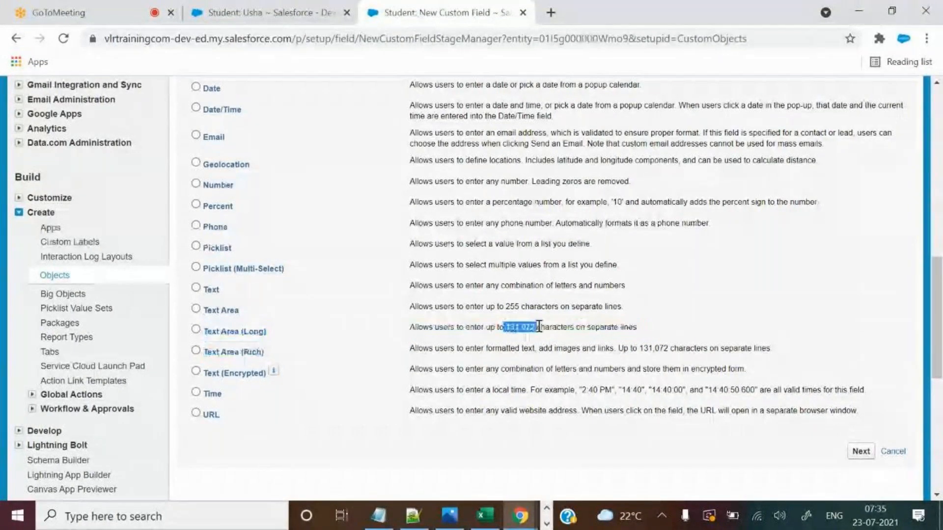
left_click_drag(640, 348, 672, 348)
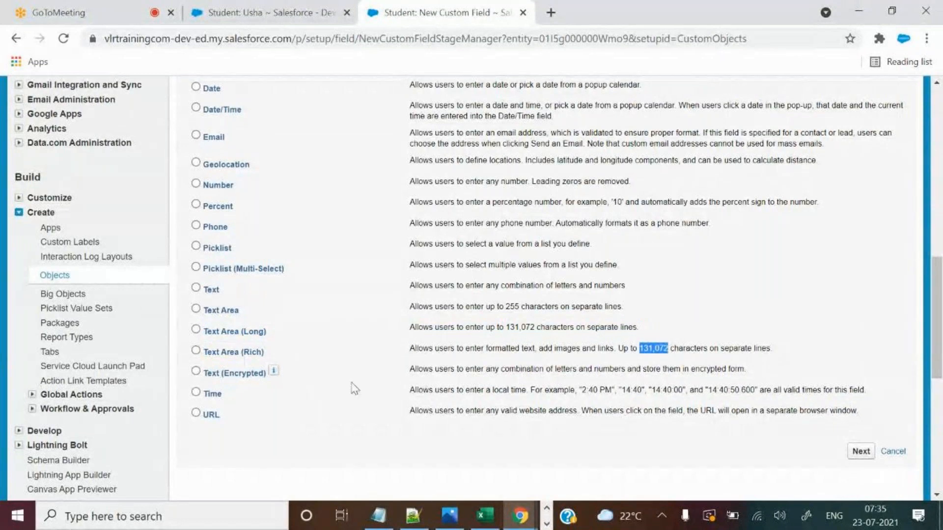
Choose Text Area (Long) as the data type and continue to the field details.
left_click(196, 329)
left_click_drag(206, 332, 265, 335)
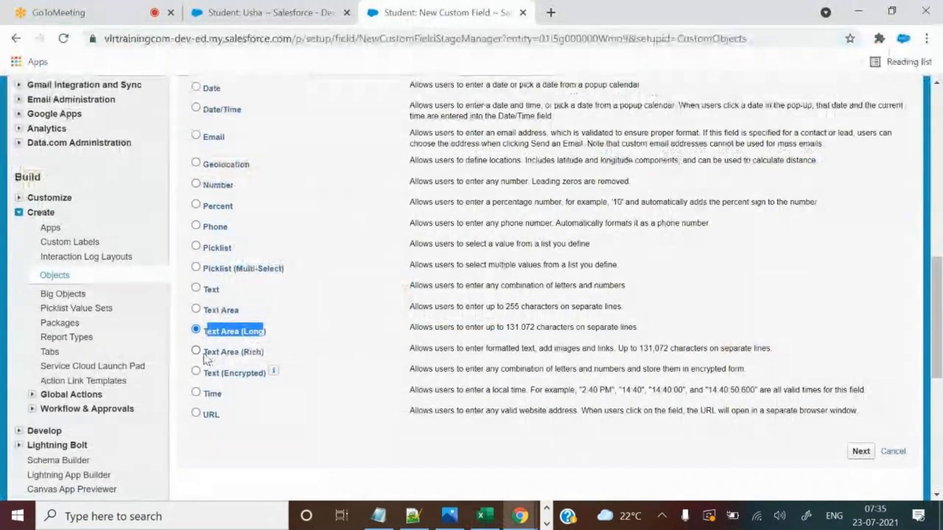
triple_click(253, 351)
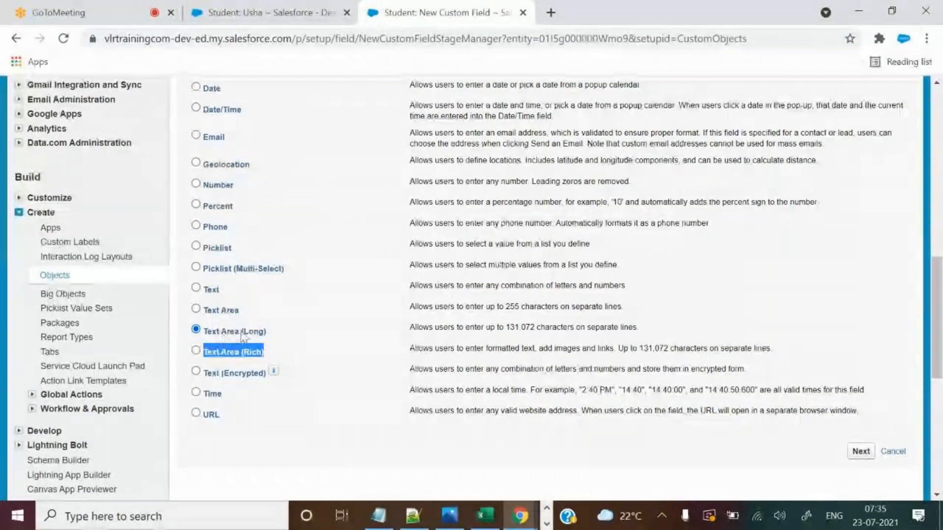
left_click(196, 350)
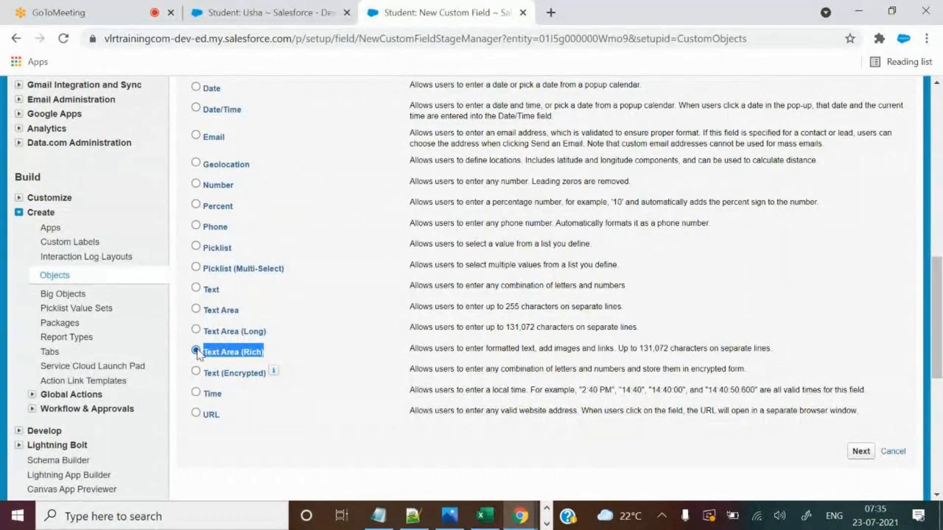
left_click(196, 330)
left_click(474, 326)
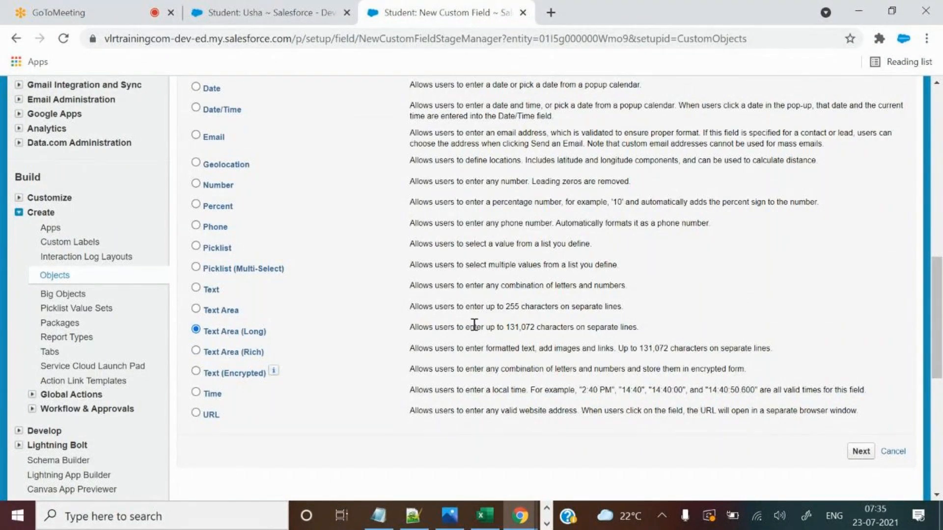
left_click(861, 451)
Paste 'Educational details' from Excel as the field label so the name fills in.
key("alt+Tab")
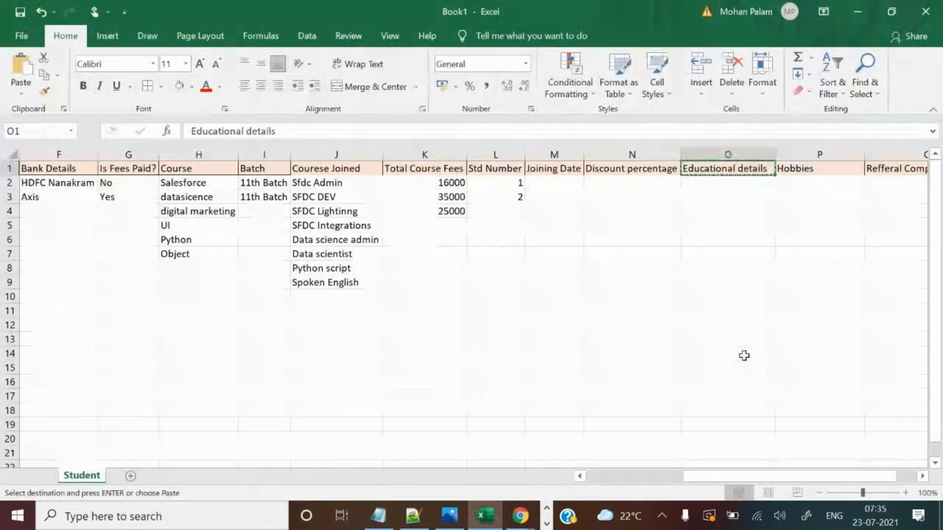
key("alt+Tab")
left_click(369, 293)
type("Educational details")
left_click(644, 303)
scroll(631, 322, "down", 3)
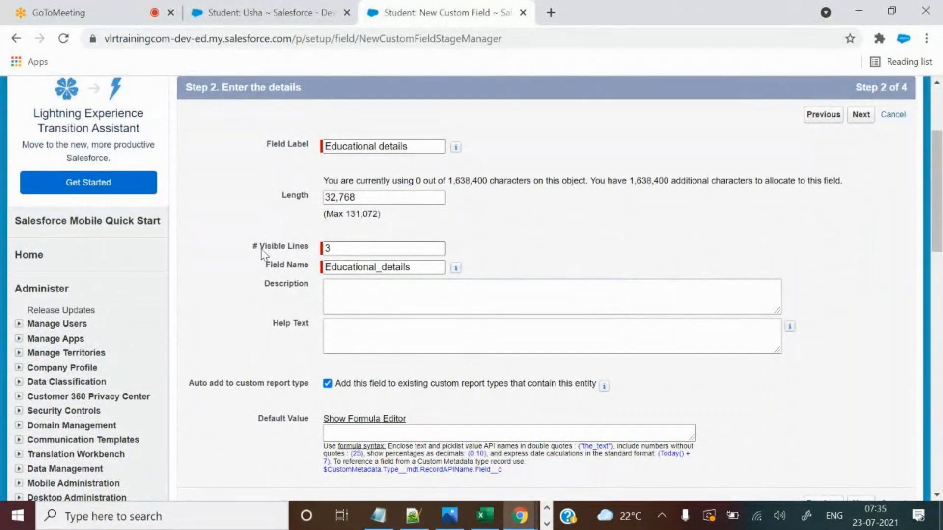
Change # Visible Lines from 3 to 10 after checking Usha's Courses Joined field.
left_click_drag(261, 247, 315, 252)
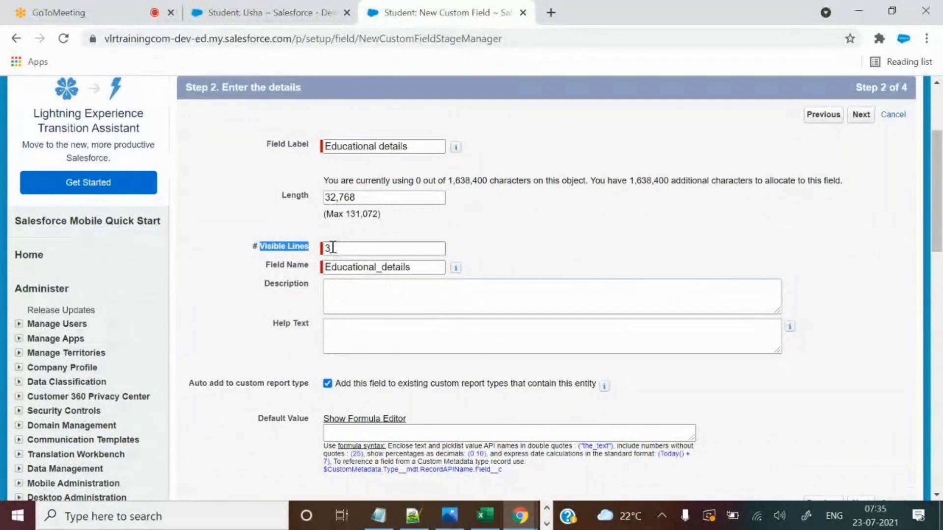
left_click(320, 6)
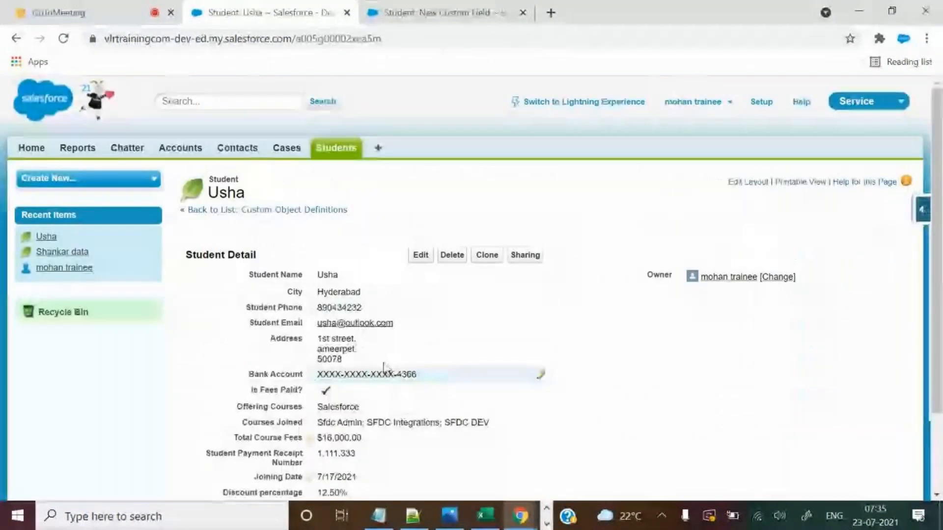
scroll(385, 348, "down", 1)
double_click(385, 348)
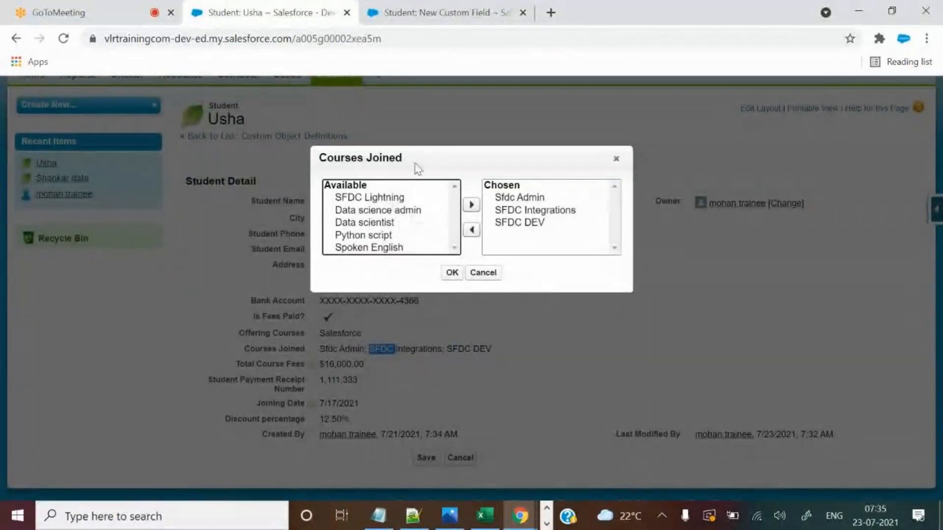
left_click(439, 7)
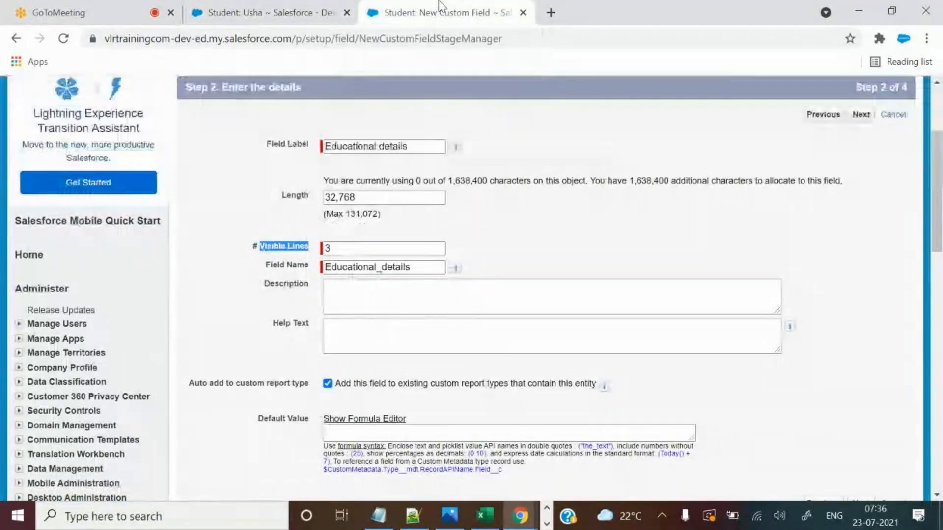
double_click(328, 248)
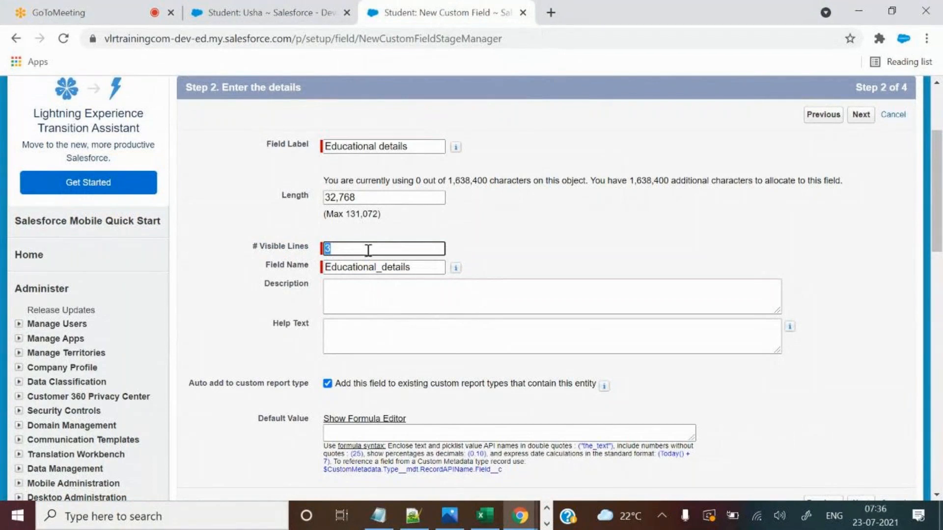
type("10")
Select the current 32,768 length and copy the 131,072 maximum length.
left_click_drag(345, 215, 382, 214)
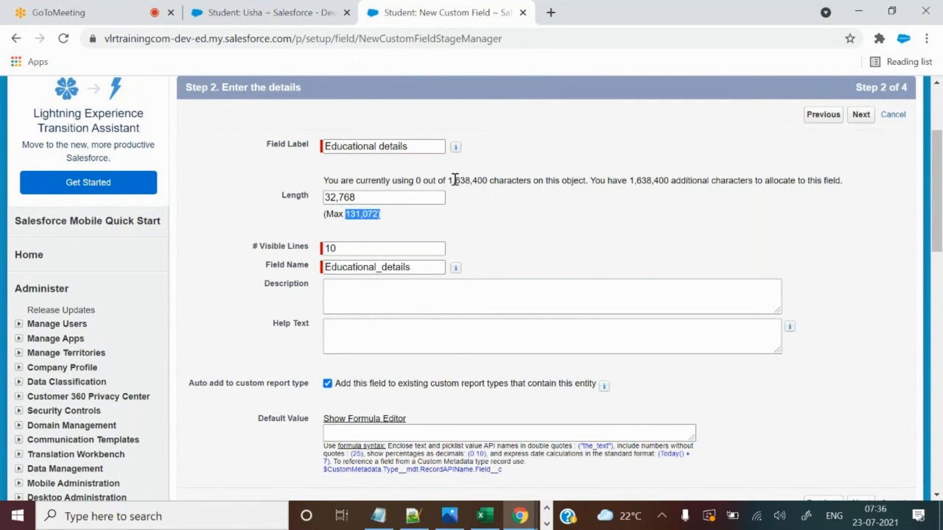
left_click_drag(367, 198, 320, 202)
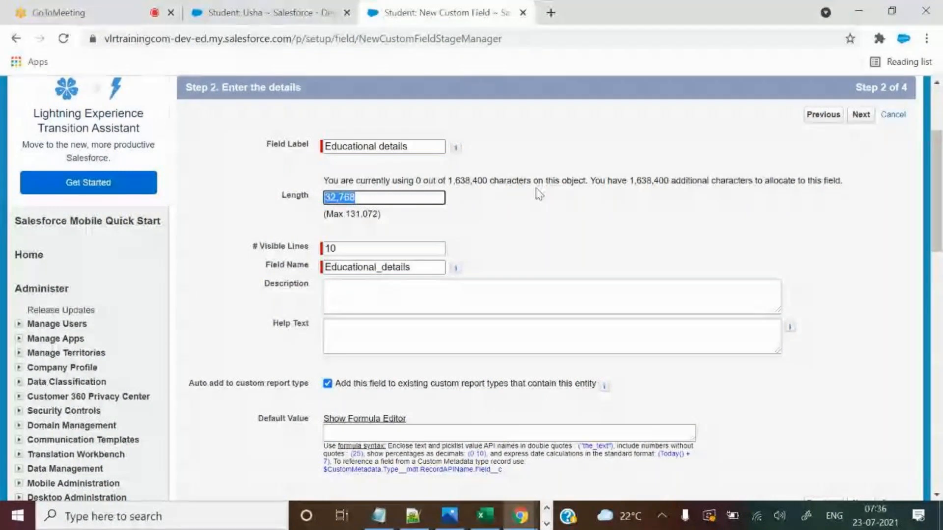
left_click(371, 197)
double_click(373, 197)
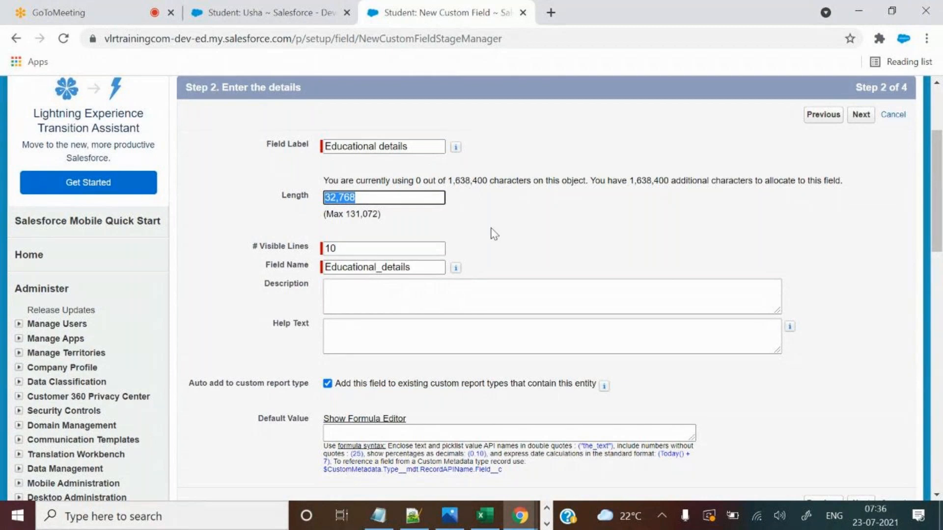
left_click_drag(347, 214, 379, 213)
key("ctrl+c")
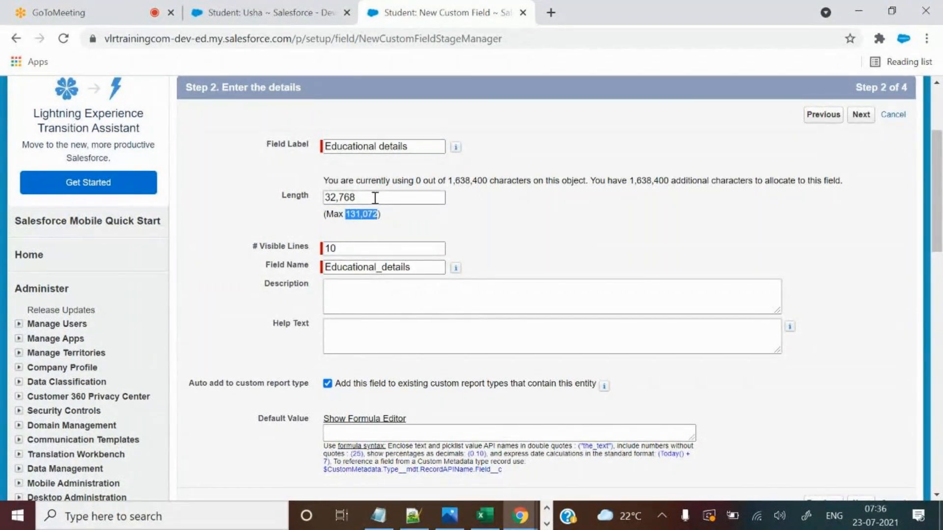
Paste 131,072 into the Length box in place of 32,768.
double_click(375, 196)
key("ctrl+v")
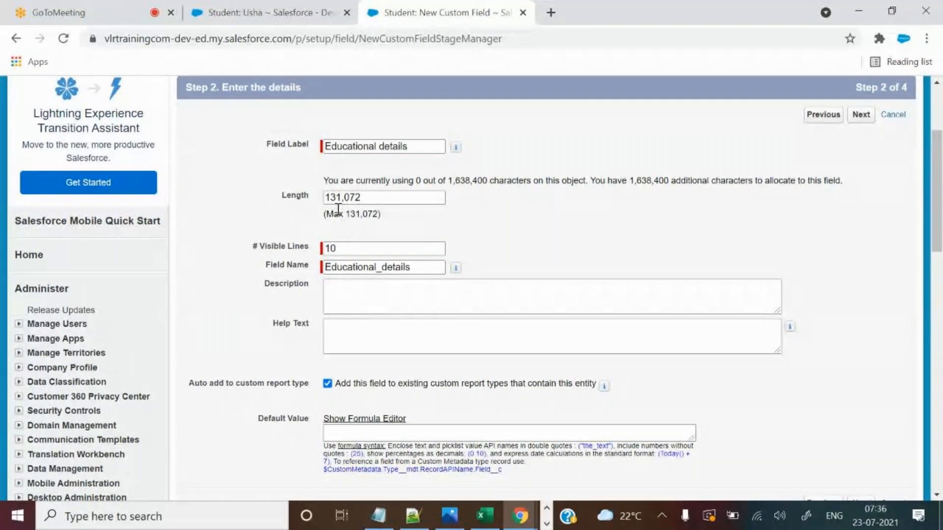
left_click_drag(375, 198, 305, 193)
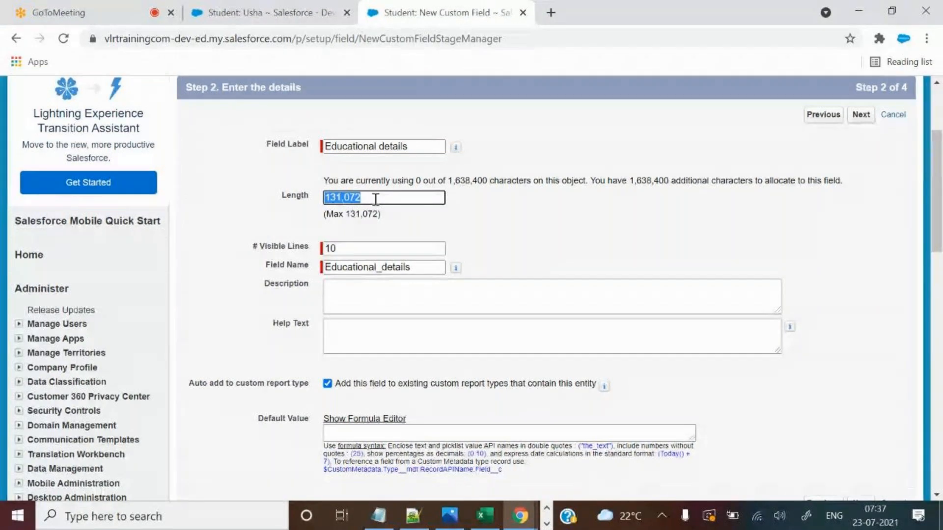
Replace the length with 20000 and continue to the field-level security step.
key("BackSpace")
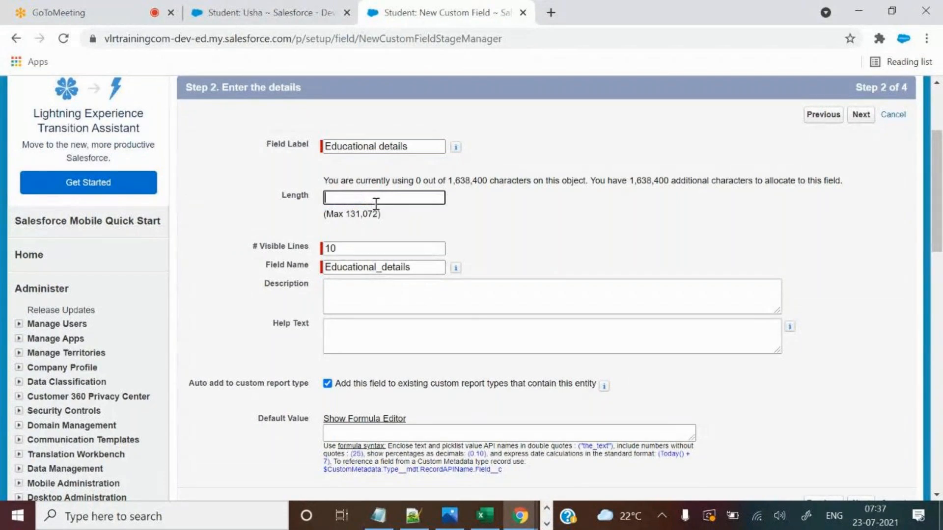
type("20000")
left_click_drag(333, 198, 510, 201)
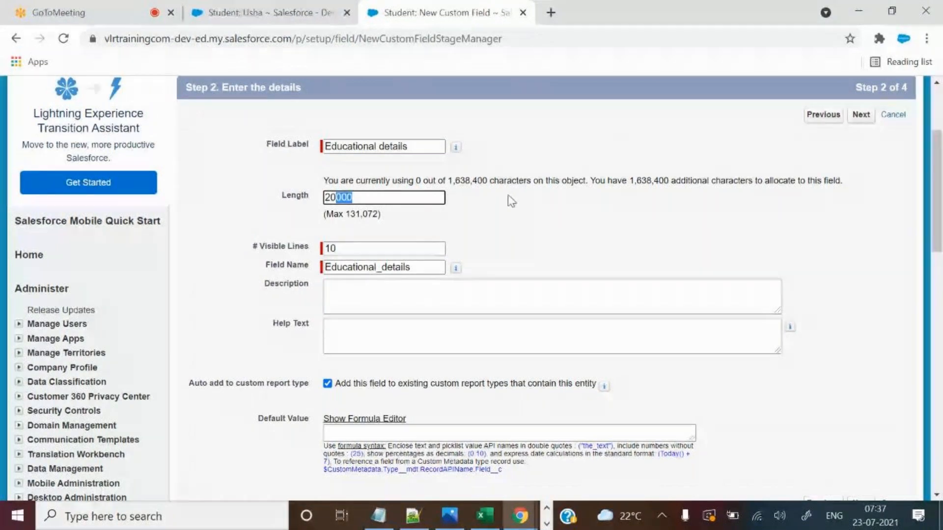
left_click(769, 113)
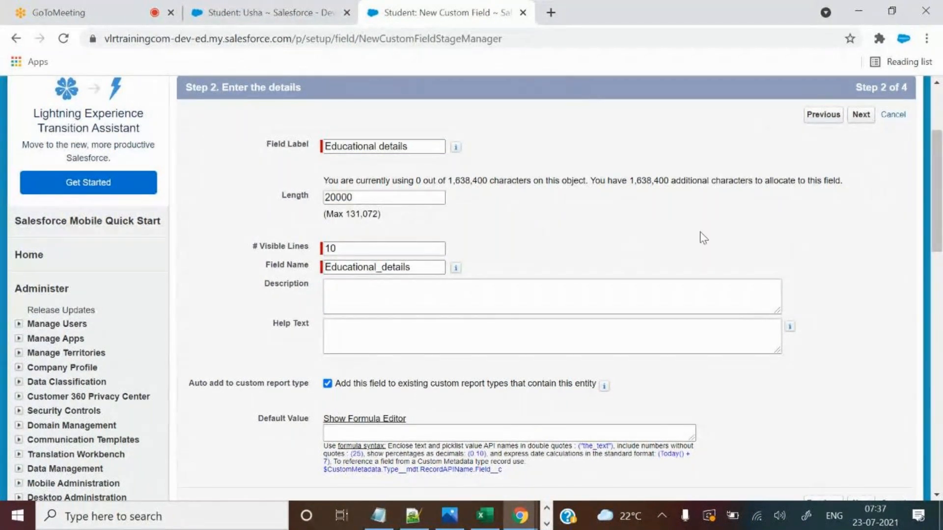
scroll(687, 253, "down", 2)
scroll(686, 253, "up", 2)
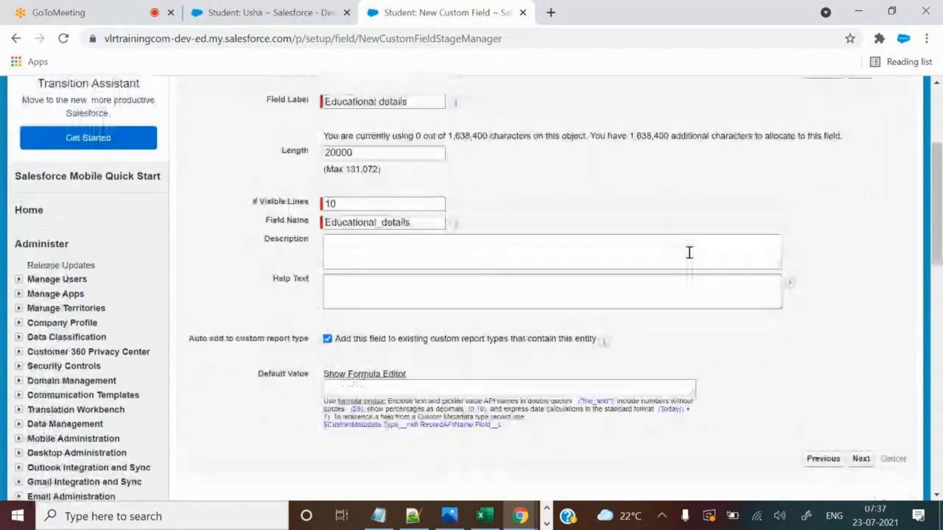
left_click(855, 115)
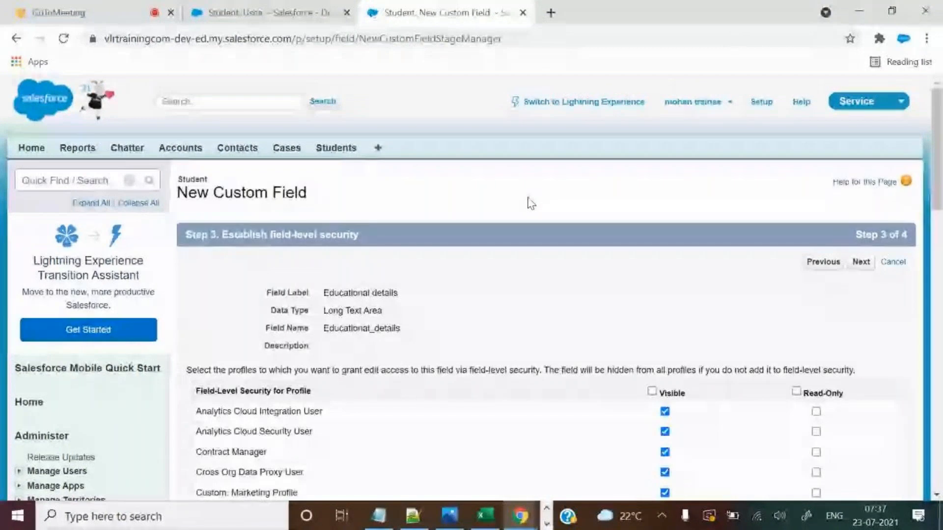
Accept the default page layout and save the Educational details field.
left_click(863, 262)
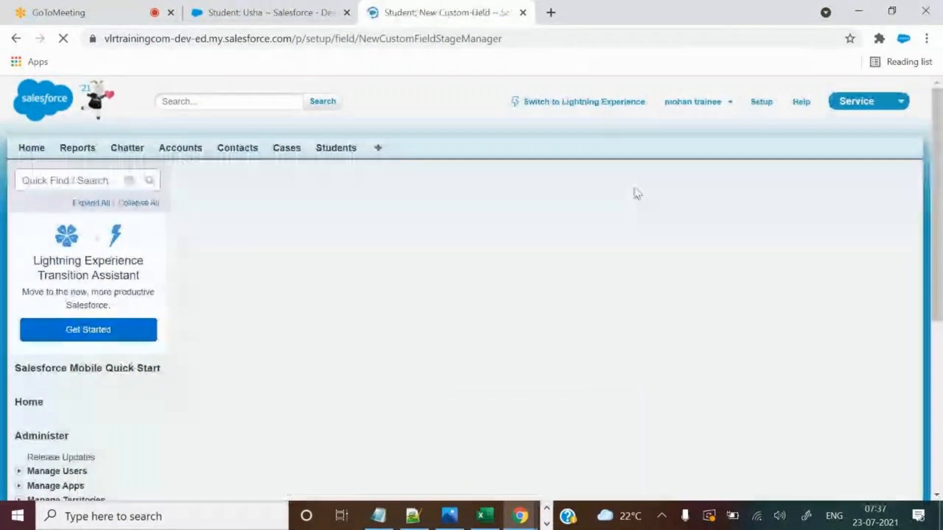
left_click(859, 262)
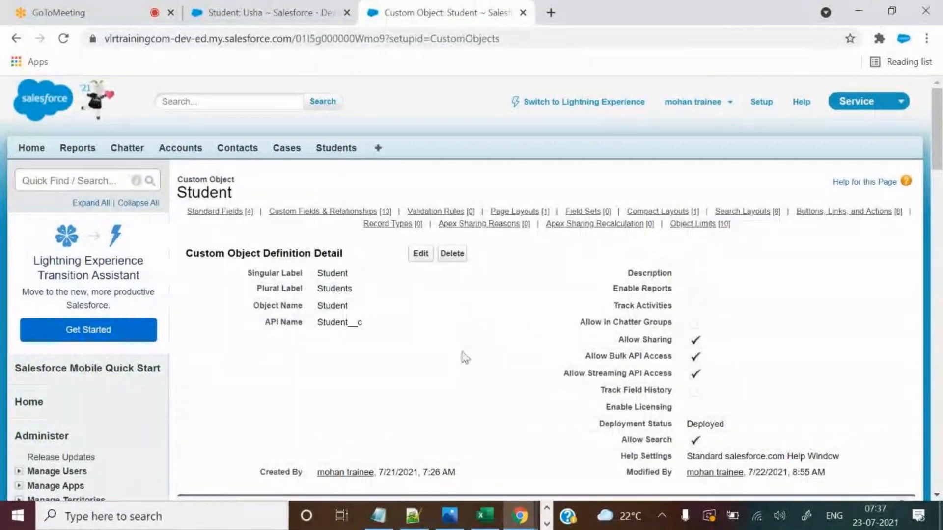
scroll(464, 354, "down", 5)
scroll(465, 354, "down", 3)
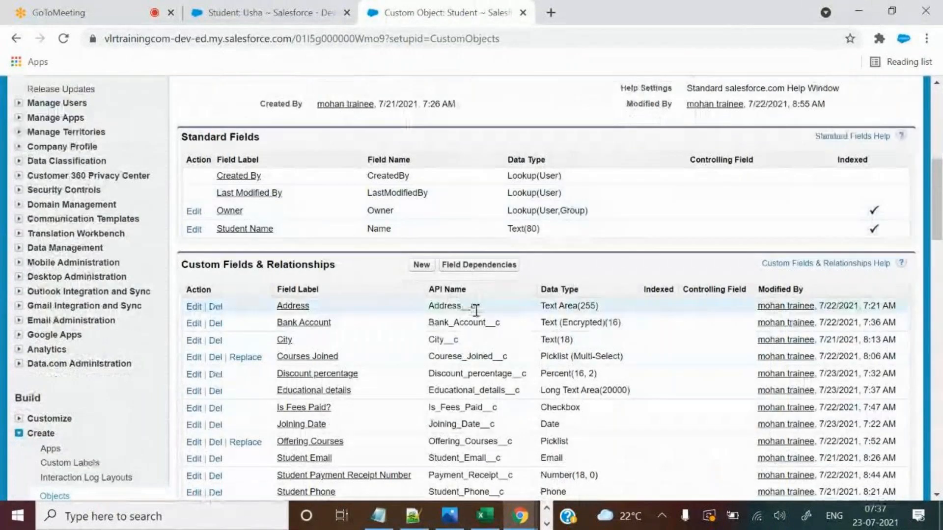
scroll(475, 309, "down", 3)
Open the Educational details definition to confirm 10 visible lines and 20,000 length.
key("alt+Tab")
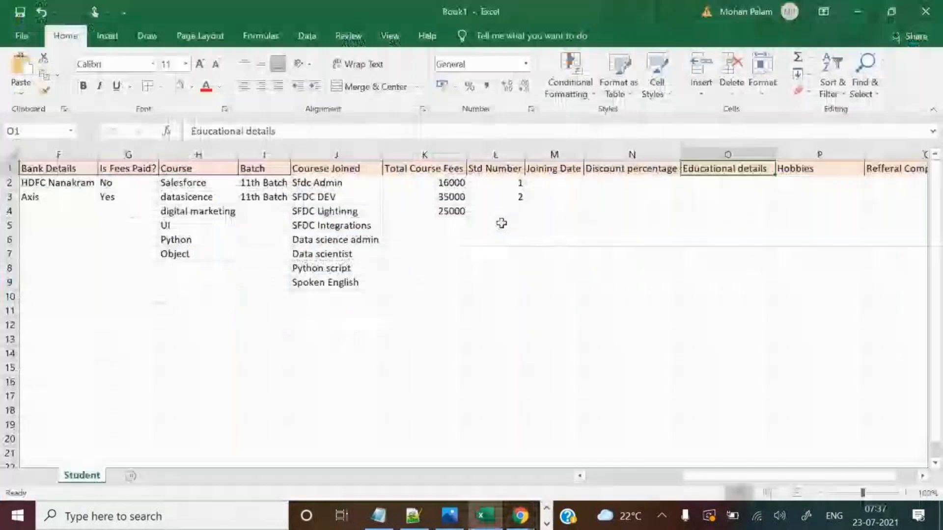
key("alt+Tab")
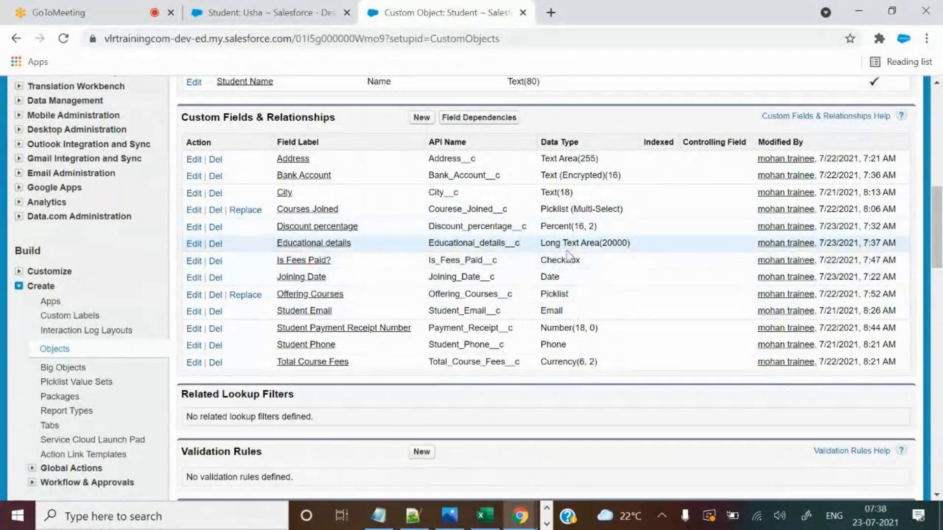
left_click_drag(545, 243, 610, 243)
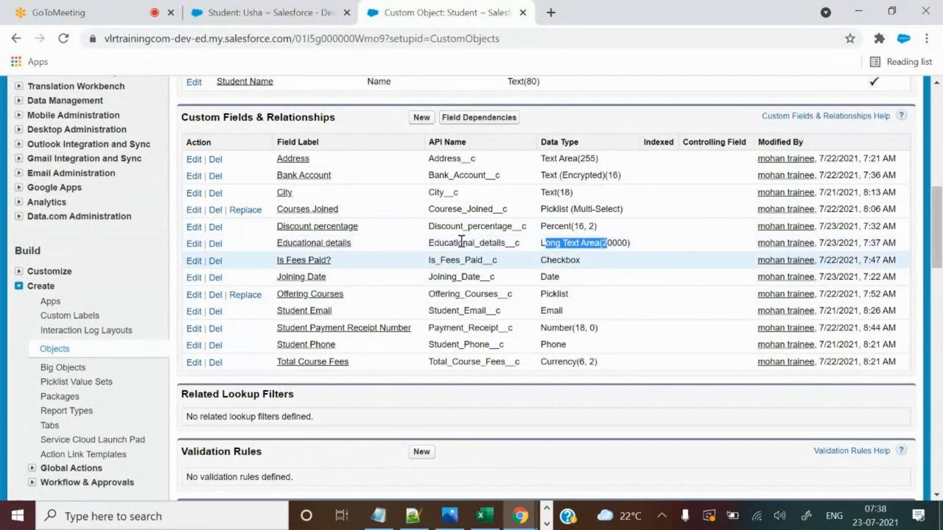
left_click(320, 245)
scroll(535, 273, "down", 4)
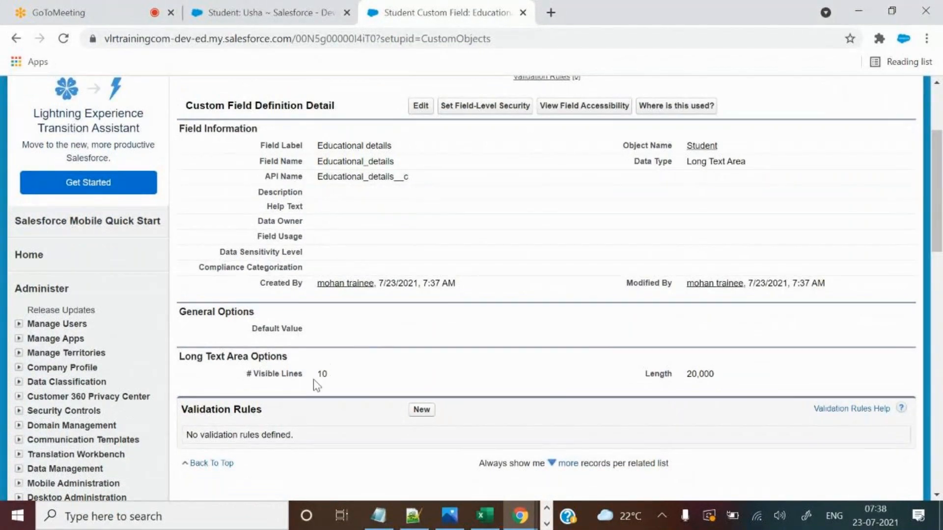
left_click_drag(316, 379, 330, 380)
double_click(698, 374)
Cancel the Courses Joined dialog on Usha's record and edit it, placing the cursor in Educational details.
left_click(270, 12)
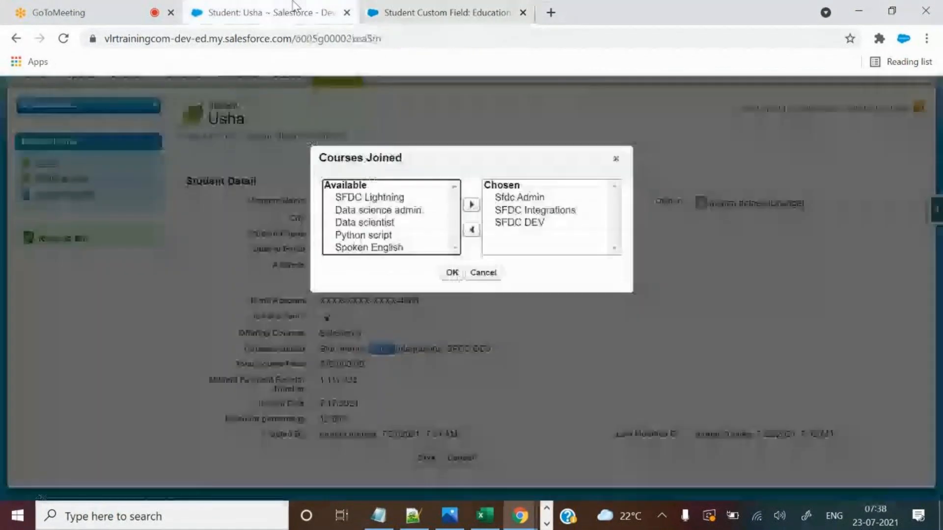
left_click(494, 274)
left_click(63, 39)
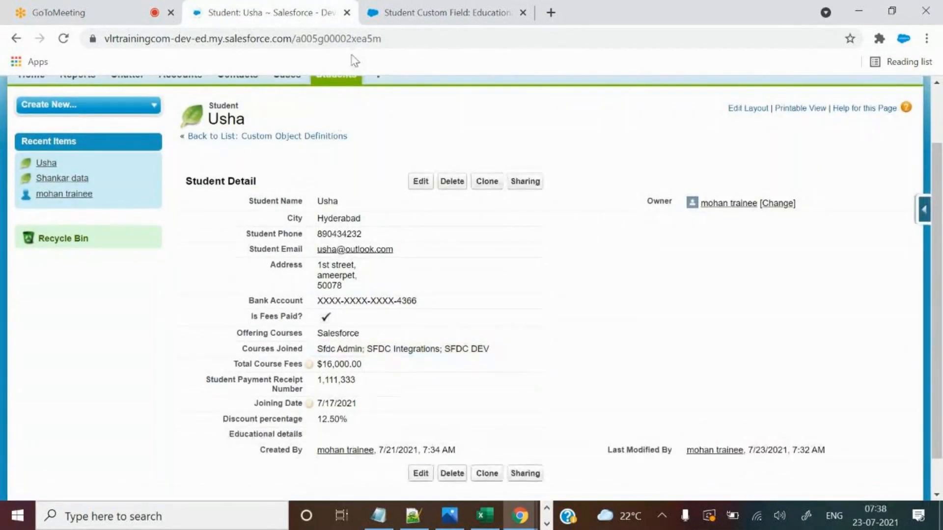
left_click_drag(228, 437, 311, 444)
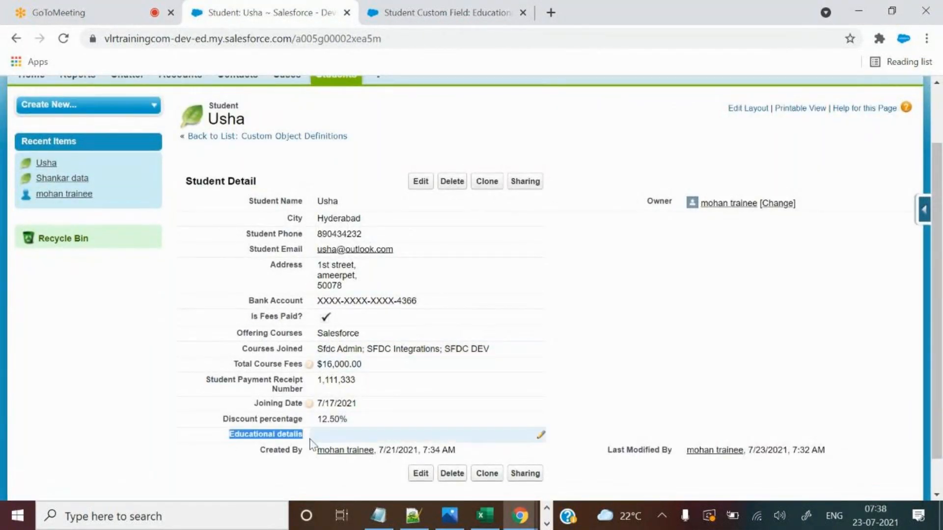
left_click(421, 181)
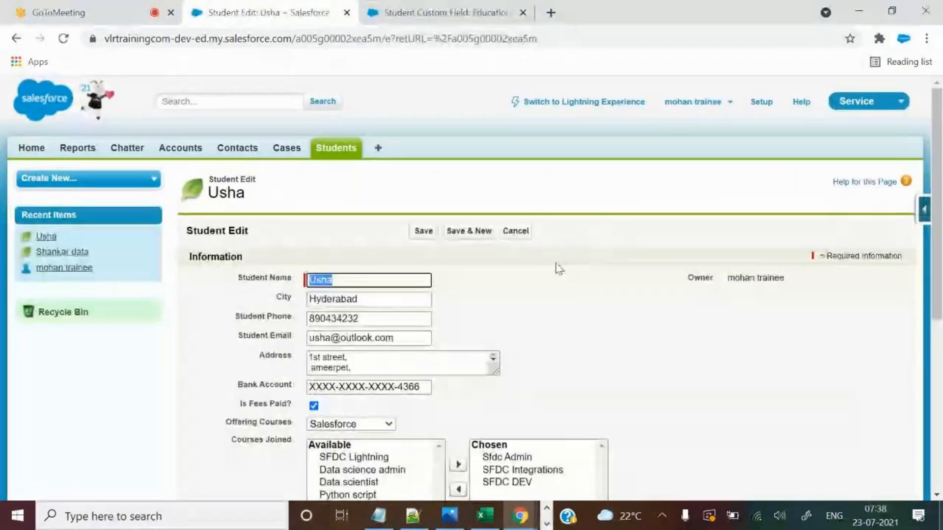
scroll(562, 307, "down", 5)
left_click(401, 350)
Type the numbers 1 through 10 on separate lines in Educational details.
scroll(347, 314, "down", 1)
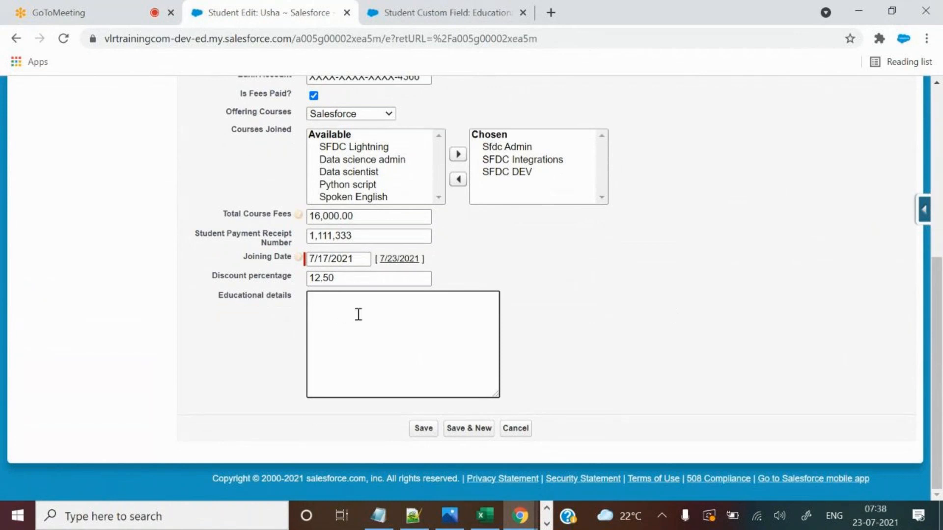
type("1 ")
type("2")
key("Return")
type("3")
key("Return")
type("4")
key("Return")
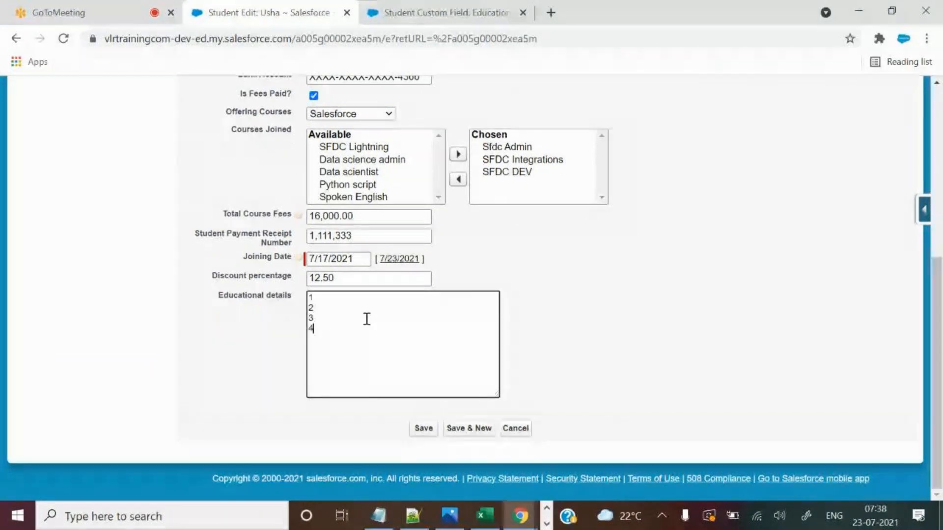
type("5")
key("Return")
type("6")
key("Return")
type("7 ")
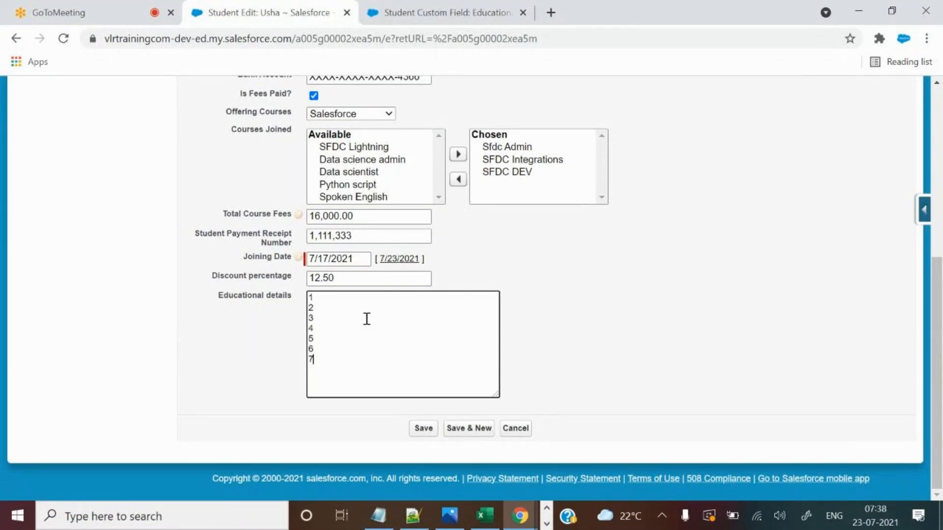
type("8")
key("Return")
type("9")
key("Return")
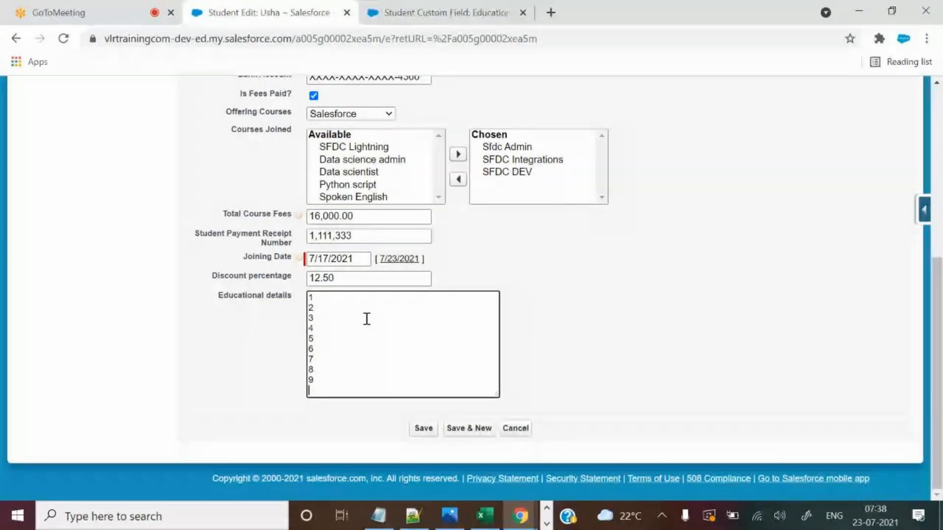
type("10")
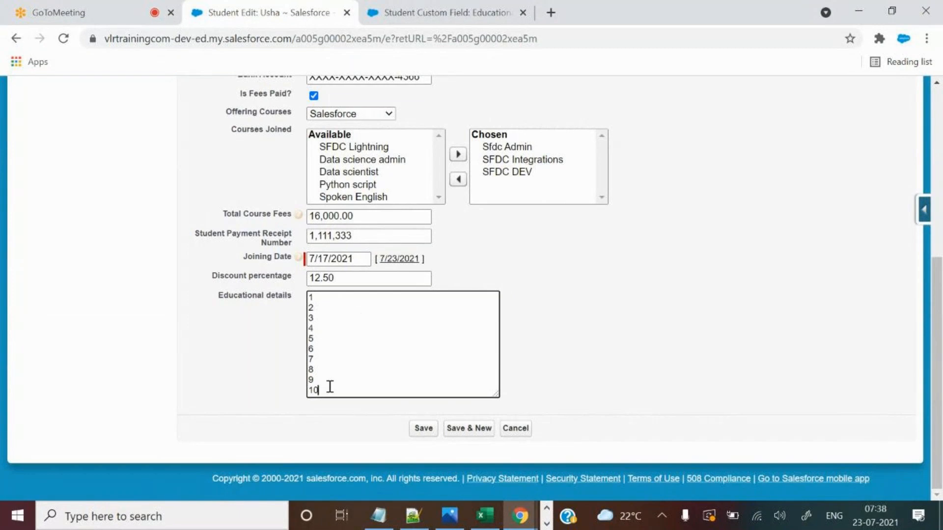
Select the ten lines and drag the Educational details box larger.
left_click_drag(309, 301, 337, 393)
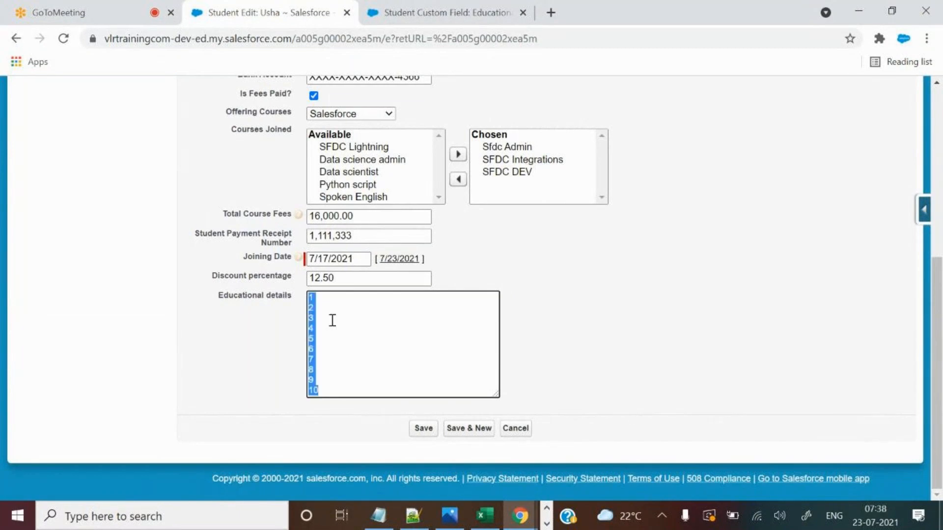
key("ctrl+Tab")
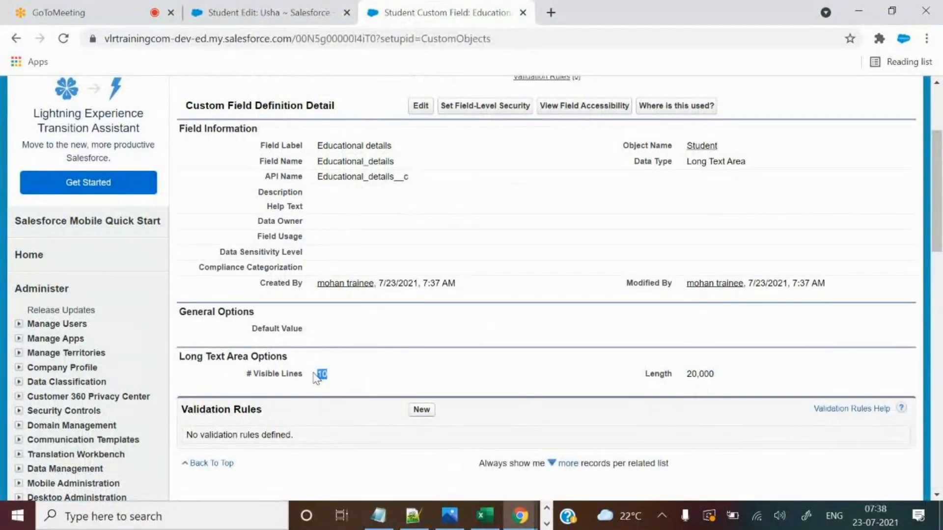
key("ctrl+shift+Tab")
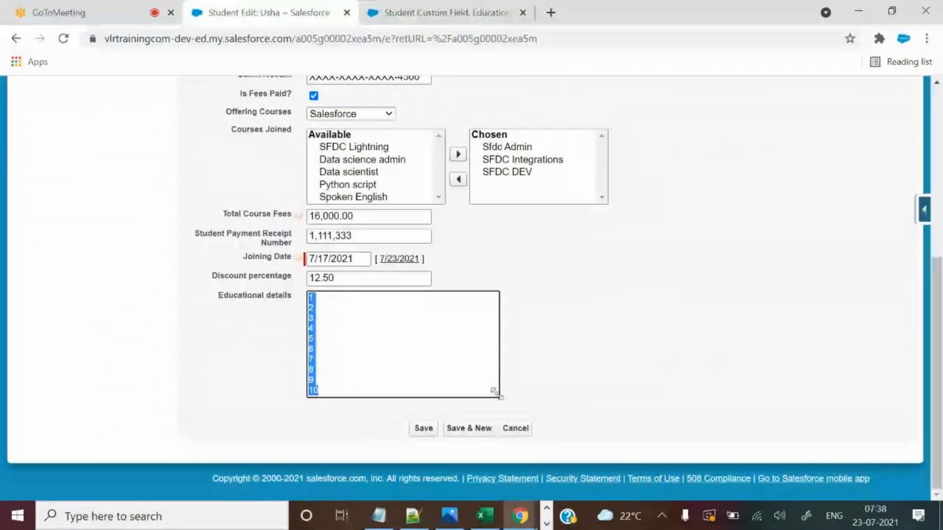
left_click_drag(497, 395, 656, 409)
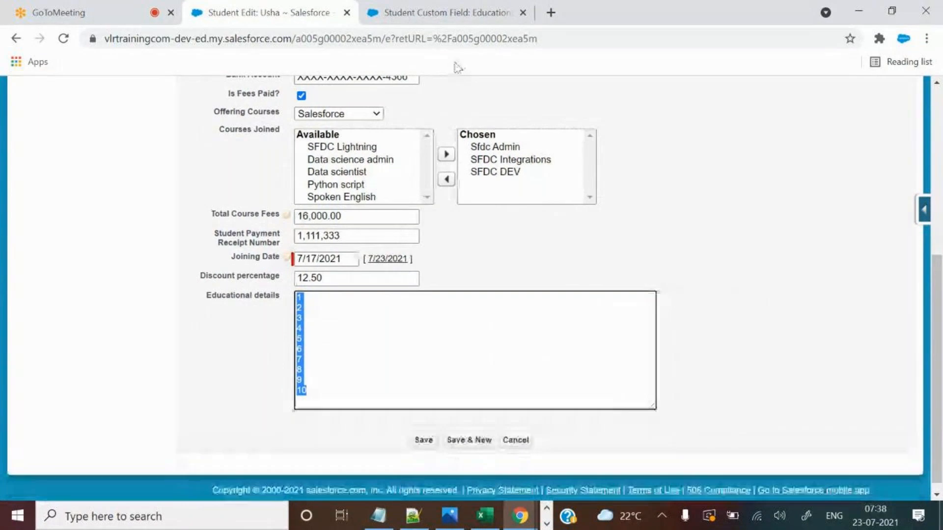
left_click(426, 9)
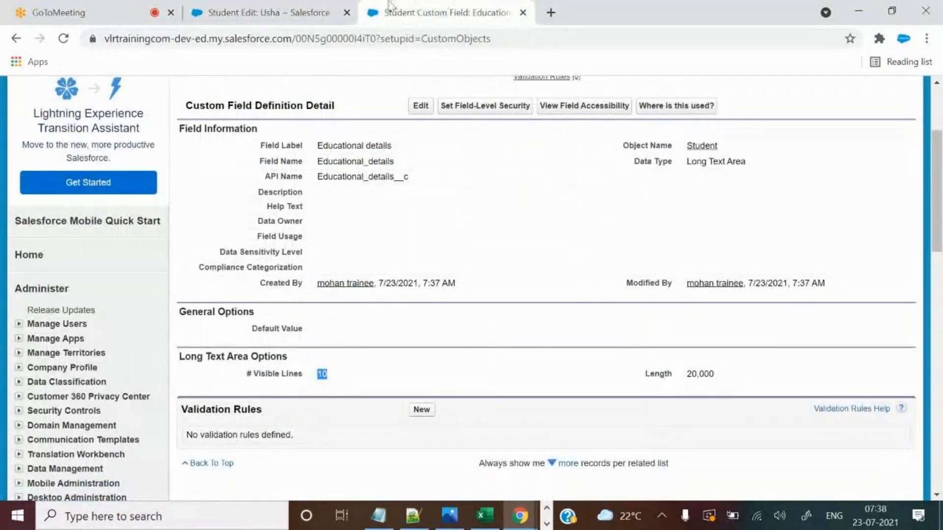
left_click(317, 7)
left_click_drag(649, 404, 612, 420)
scroll(720, 331, "up", 2)
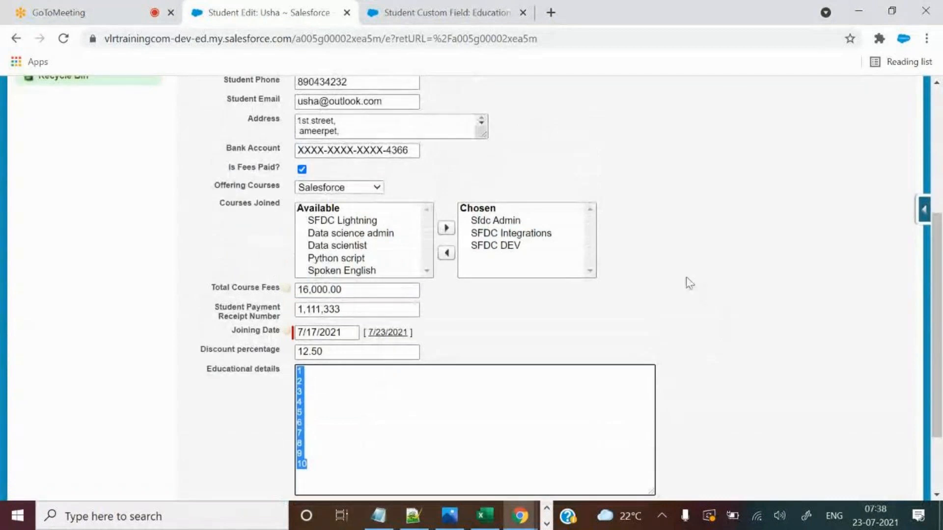
Enlarge the Address box on the student edit form to show all its lines.
scroll(609, 227, "up", 2)
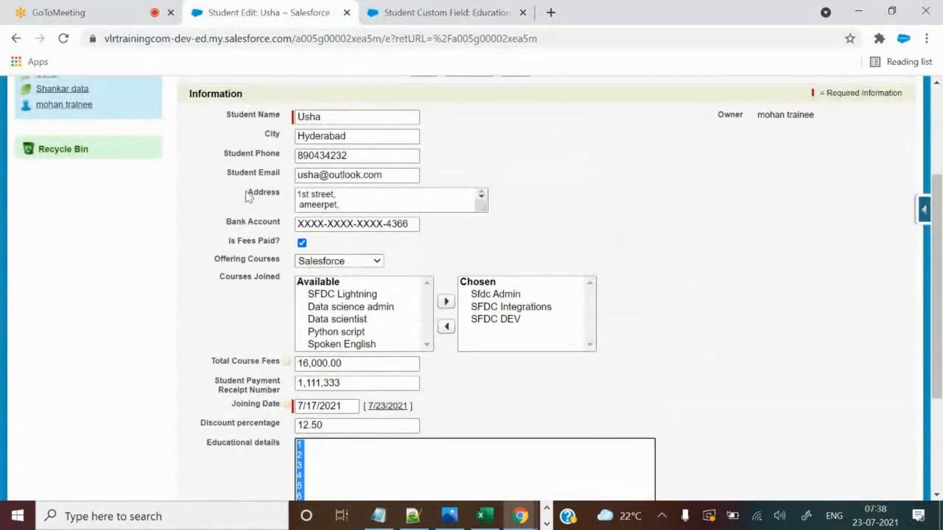
double_click(248, 197)
left_click_drag(483, 208, 596, 286)
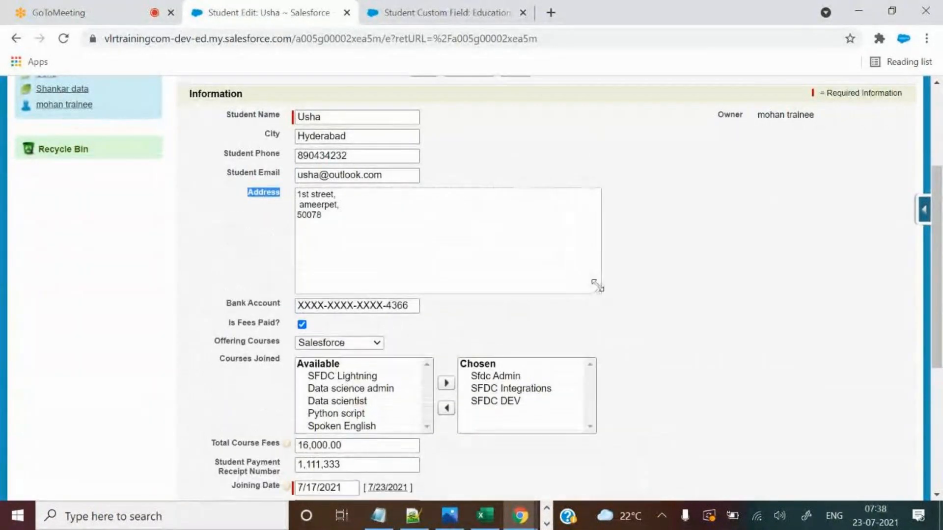
scroll(638, 312, "down", 3)
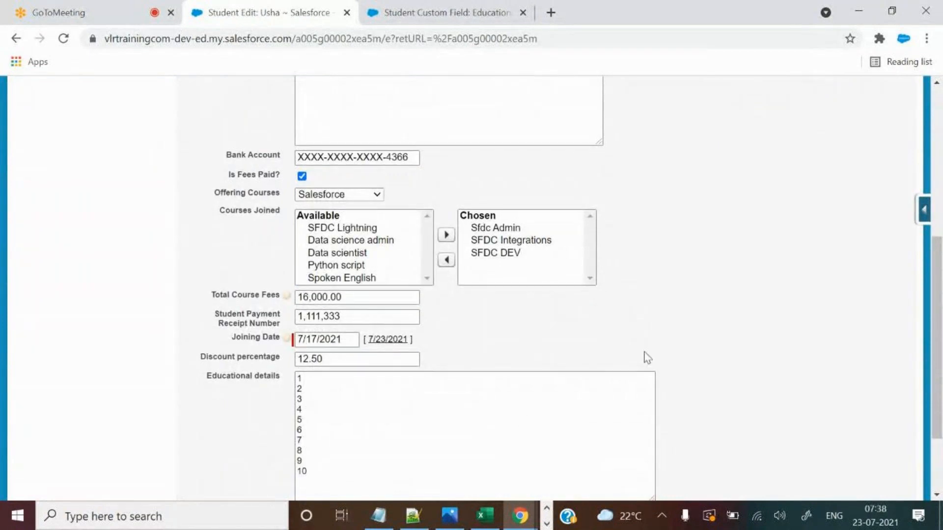
scroll(647, 357, "down", 2)
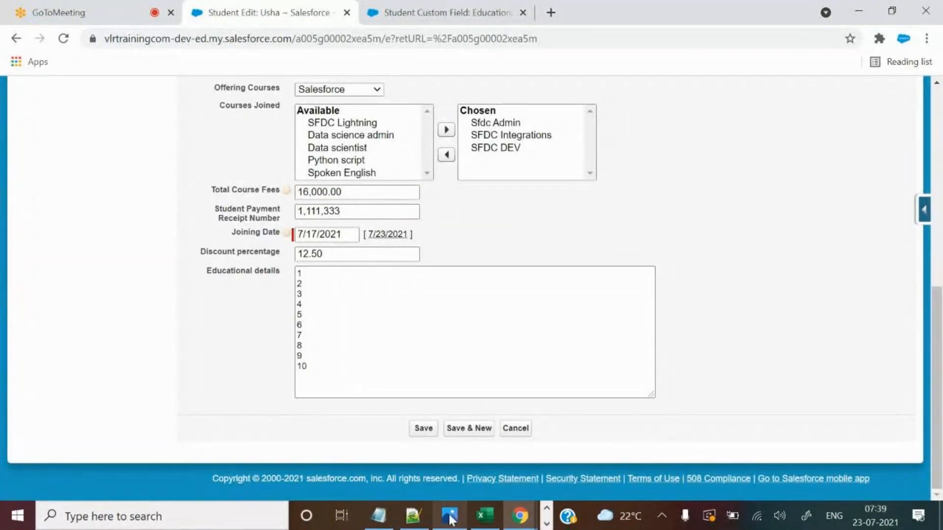
left_click(418, 519)
left_click(421, 522)
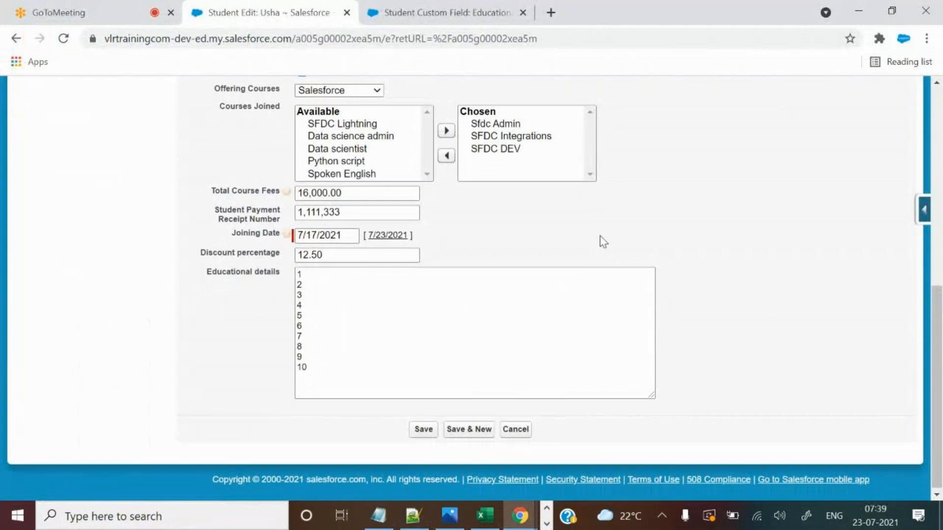
Resize the Address and Educational details text boxes further.
scroll(600, 242, "up", 3)
left_click_drag(245, 84, 314, 93)
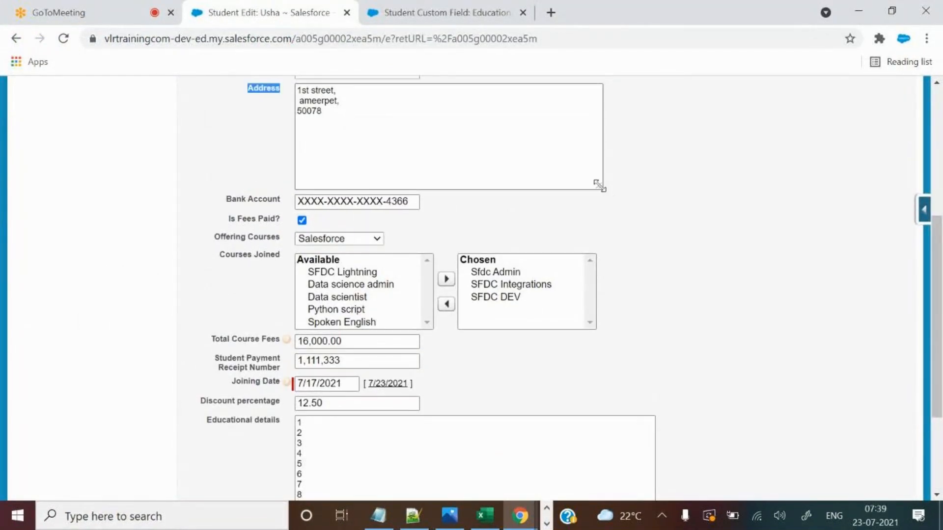
left_click_drag(600, 186, 651, 208)
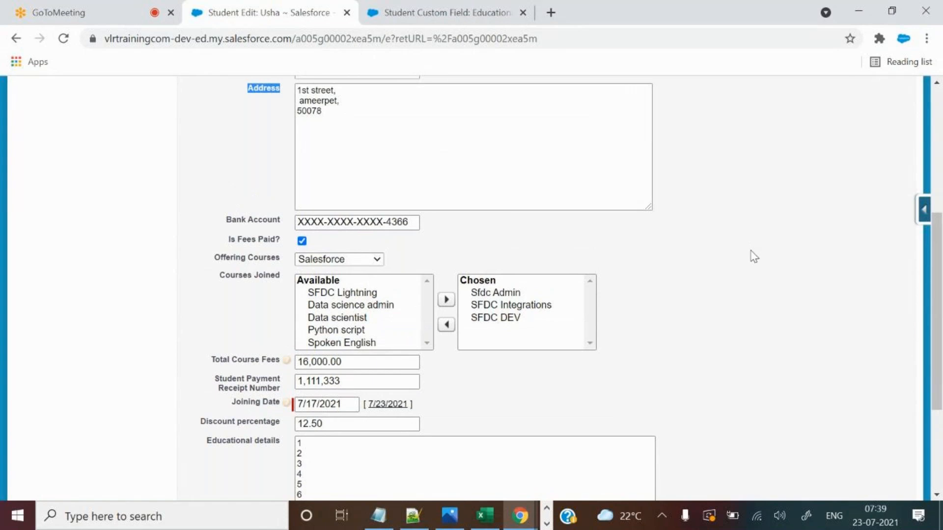
scroll(754, 256, "up", 2)
left_click_drag(301, 164, 373, 207)
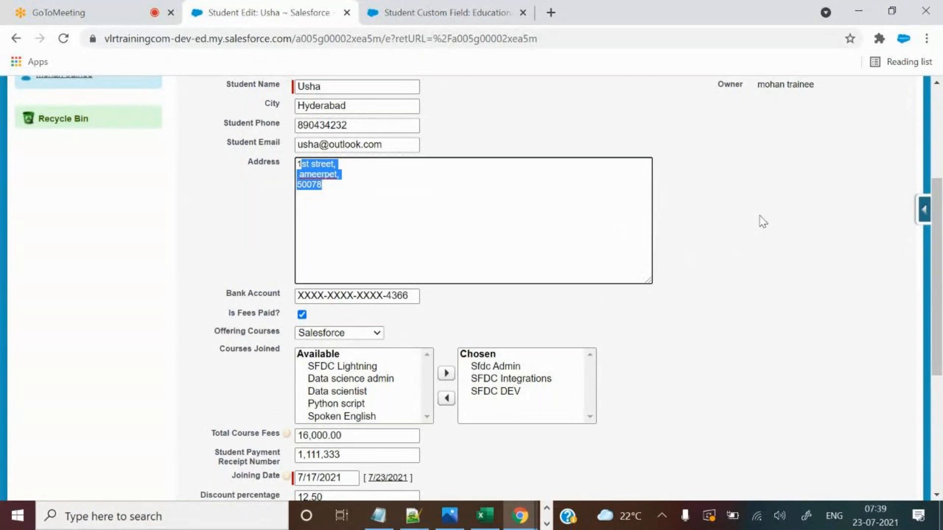
scroll(762, 221, "down", 5)
left_click_drag(193, 294, 286, 299)
mouse_move(654, 414)
left_mouse_down()
mouse_move(663, 418)
mouse_move(656, 411)
left_mouse_up()
Confirm the 20,000 length on the field definition, then select the ten numbered lines.
left_click(449, 10)
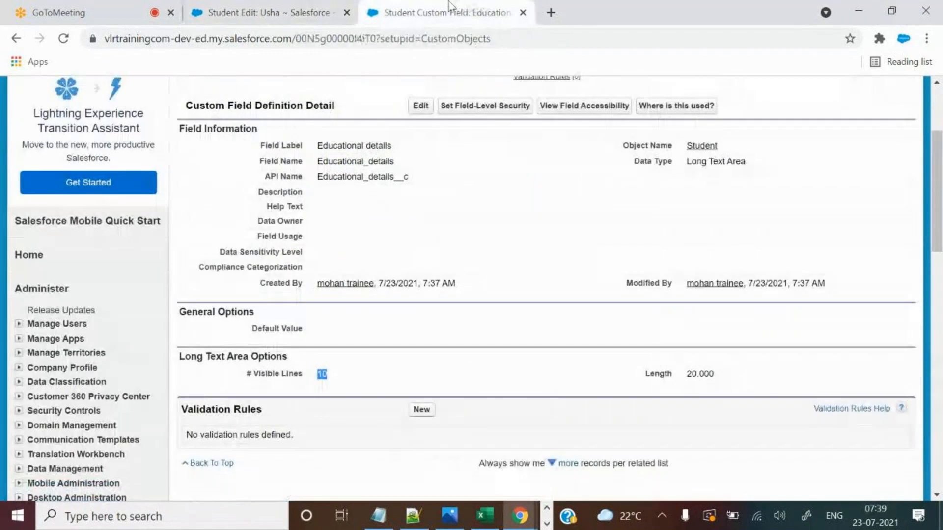
left_click_drag(687, 375, 720, 383)
left_click(697, 389)
left_click_drag(688, 375, 712, 373)
left_click(287, 11)
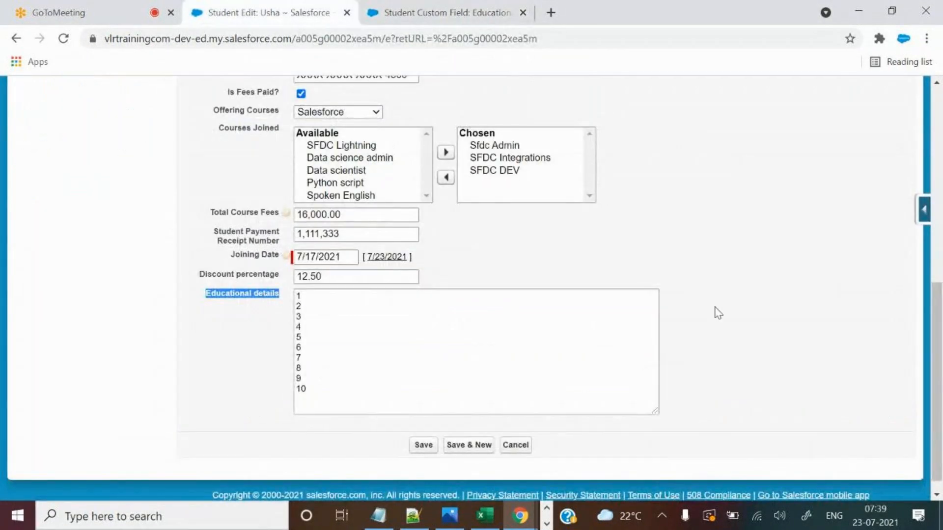
left_click_drag(339, 400, 248, 256)
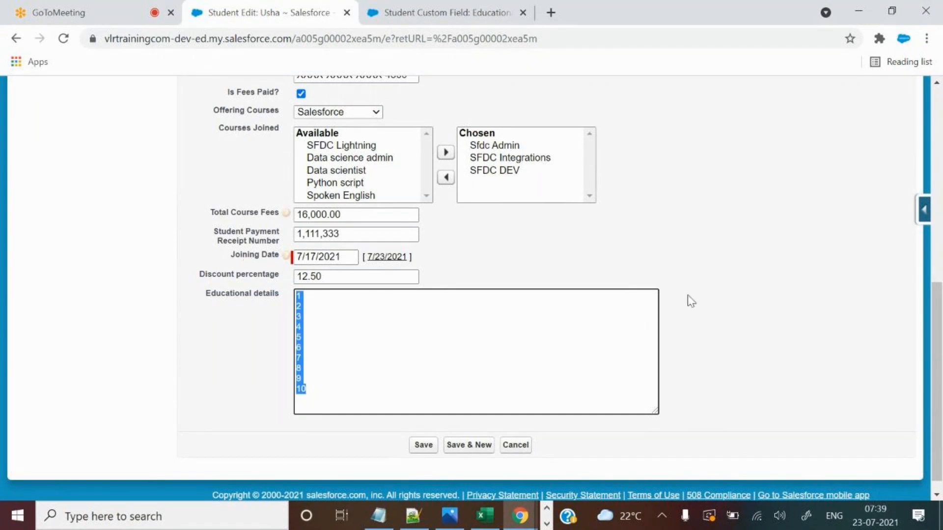
Replace the numbers with 'SSC:', a dashed underline and 'STANLY School'.
key("BackSpace")
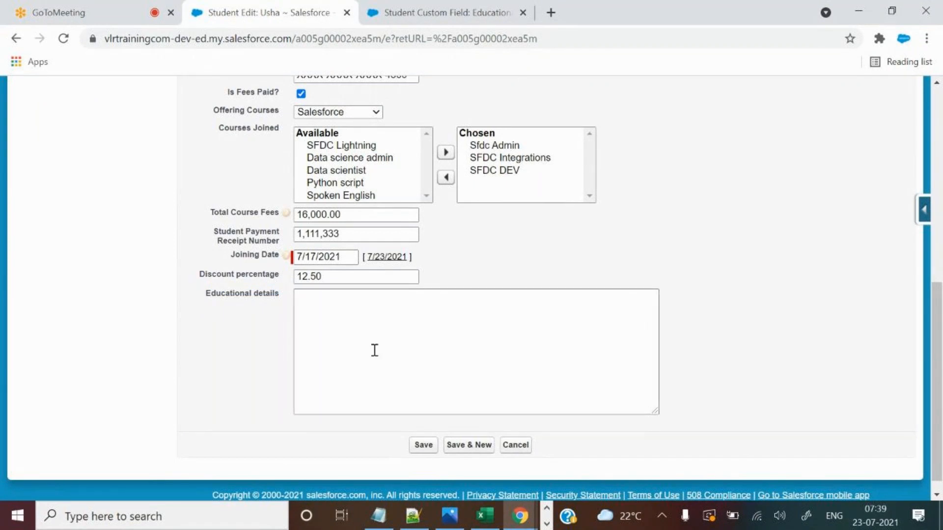
left_click(375, 313)
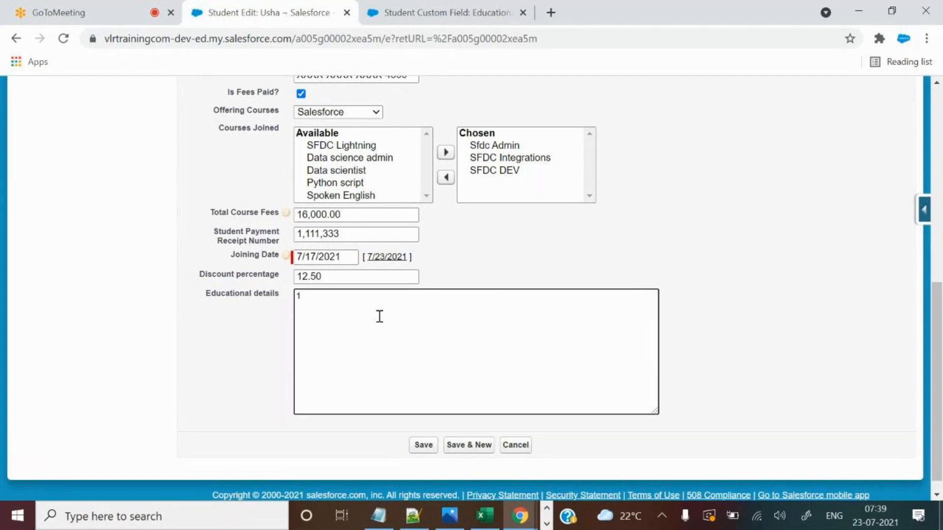
type("SSC:")
key("Return")
type("-----------")
key("Tab")
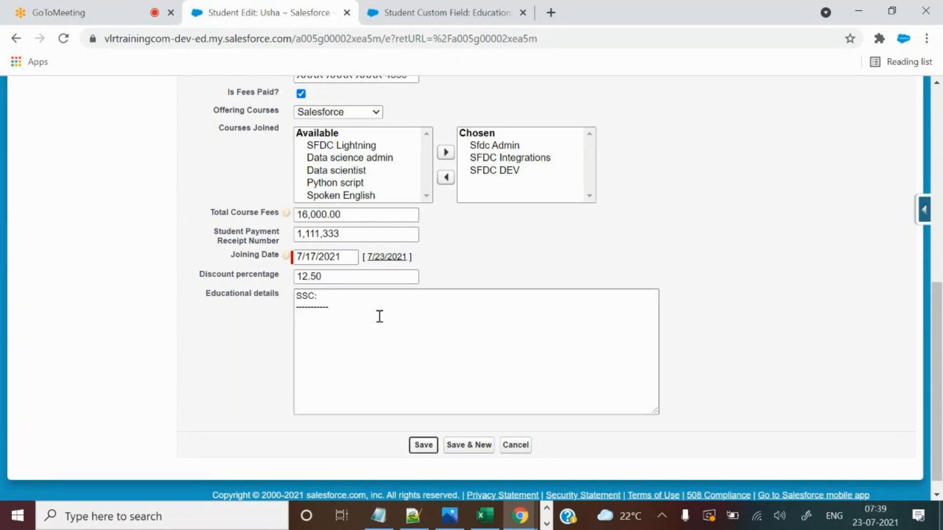
left_click(341, 326)
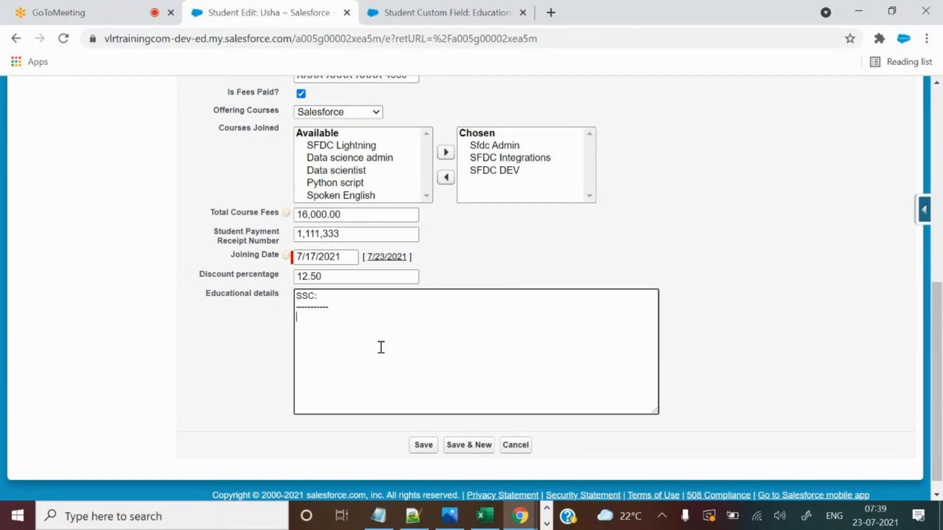
type("STANLY College")
key("Return")
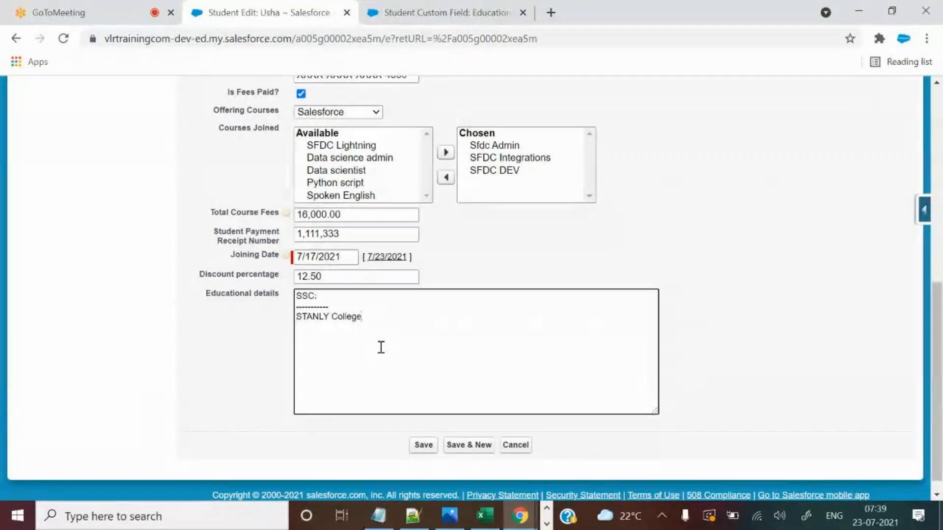
double_click(339, 316)
type("School")
key("Return")
Add '12th :' with Chitanya colleges and 'Degree/Btech:' with IIT Warangal, each underlined.
type("12th ")
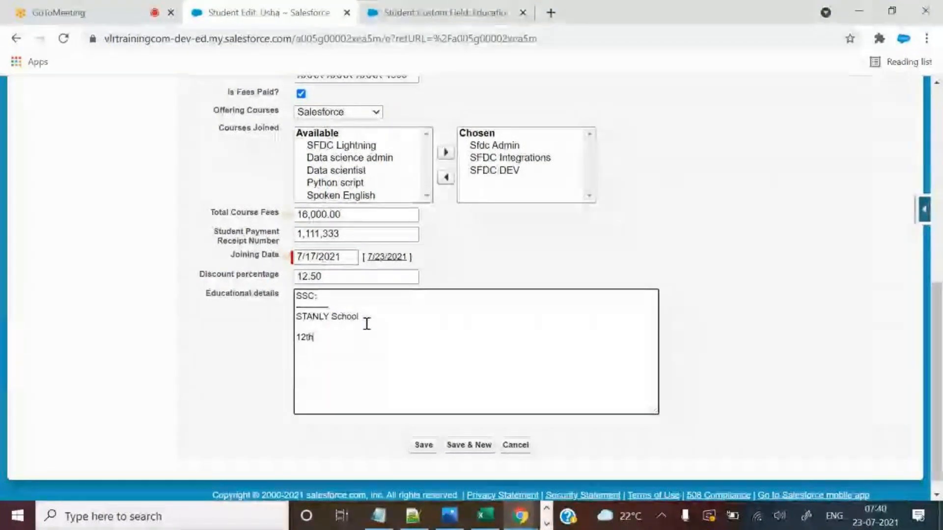
type(":")
key("Return")
type("__________")
key("Return")
type("Chitan")
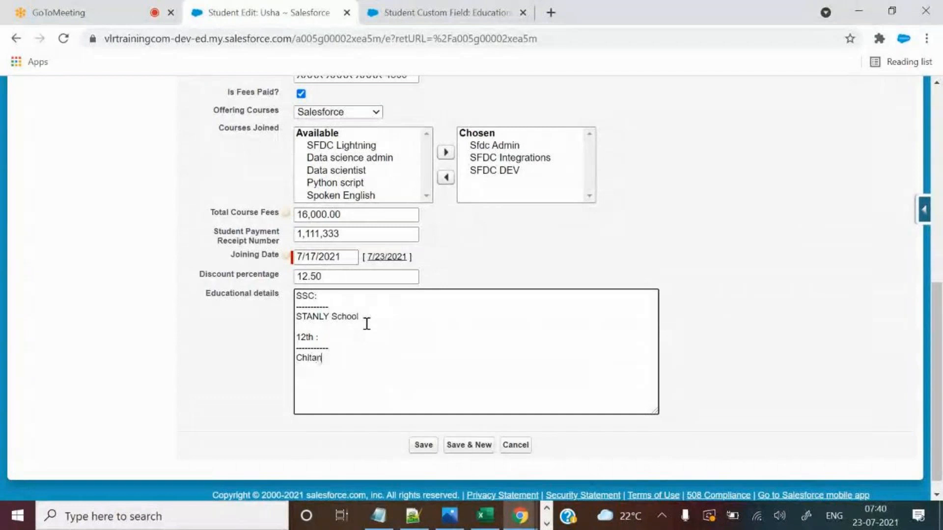
type("ya co")
type("lle")
type("ges  ")
type("Deg")
type("ree")
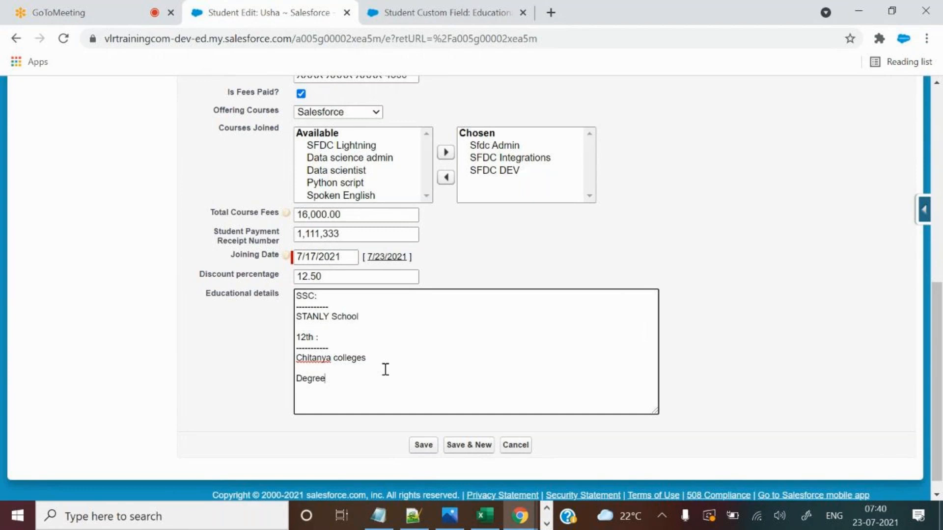
type("/Btech:")
key("Return")
type("-----------------")
key("Return")
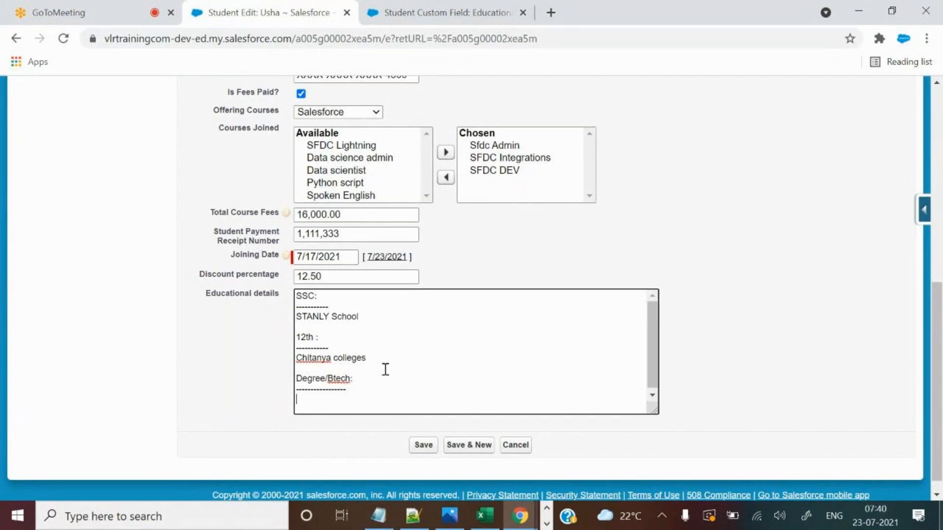
type("IIT Warangal")
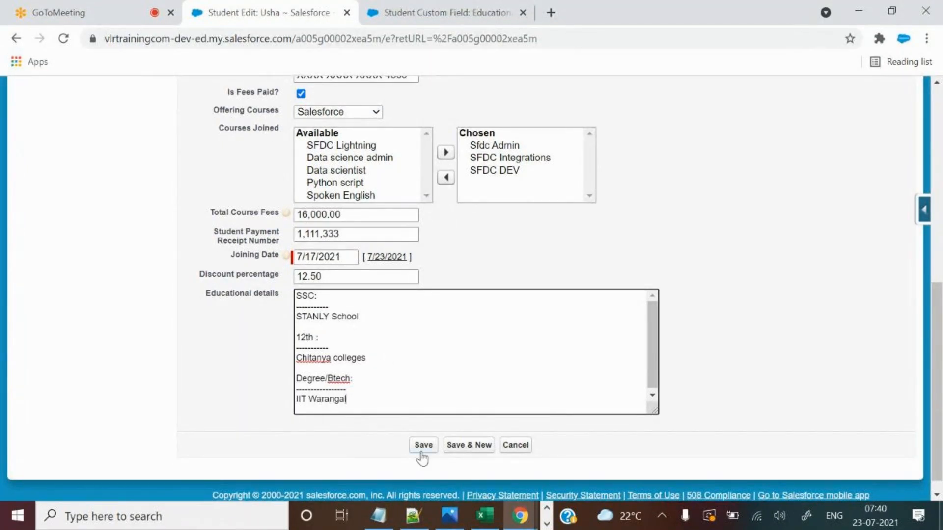
left_click_drag(655, 323, 656, 341)
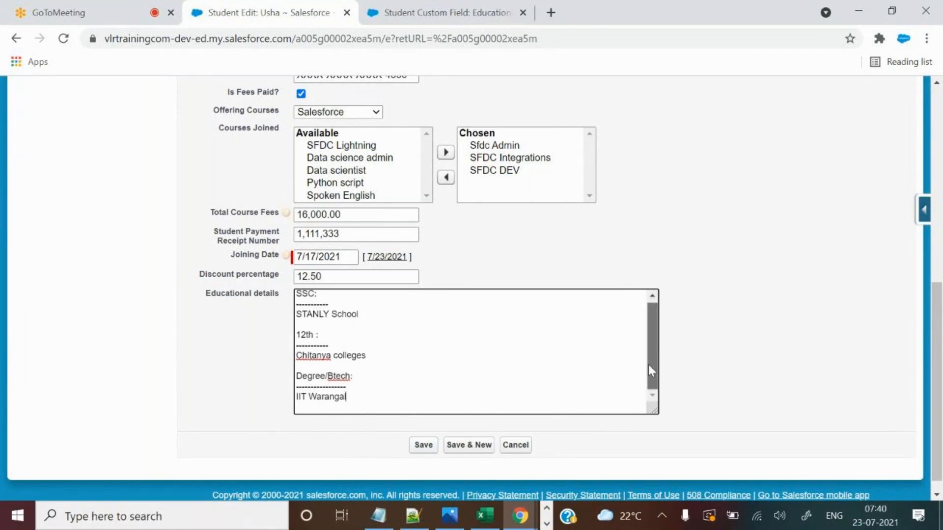
Type the note 'Scroll bar' on line 146 in the Notepad++ notes.
left_click(414, 516)
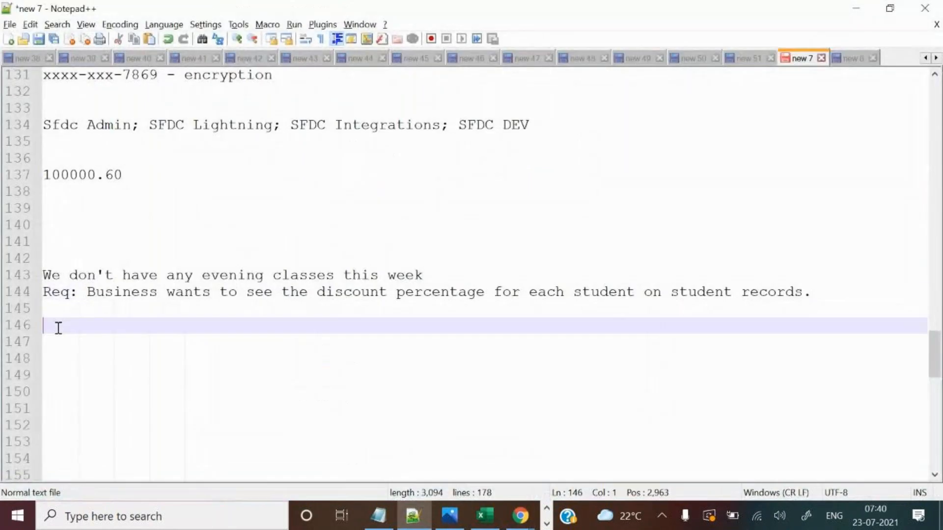
type("X")
key("BackSpace")
type("s")
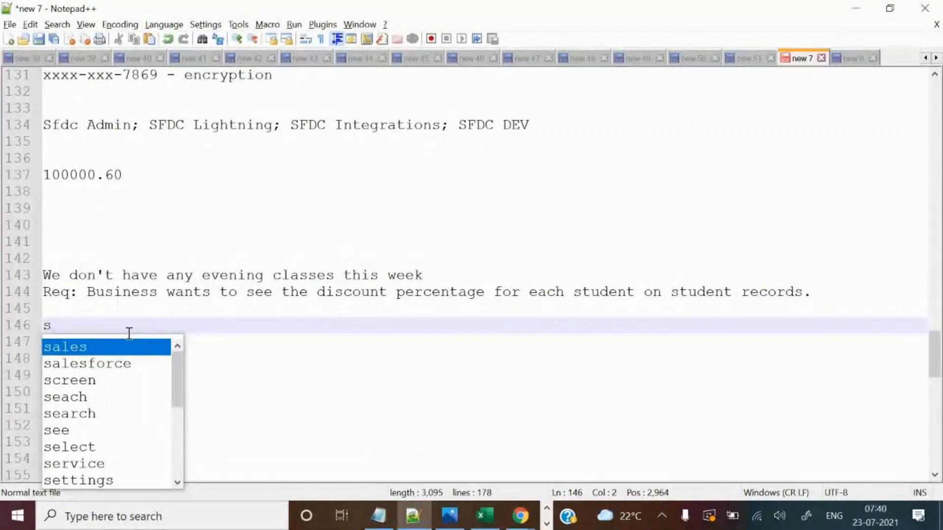
key("BackSpace")
type("Sx")
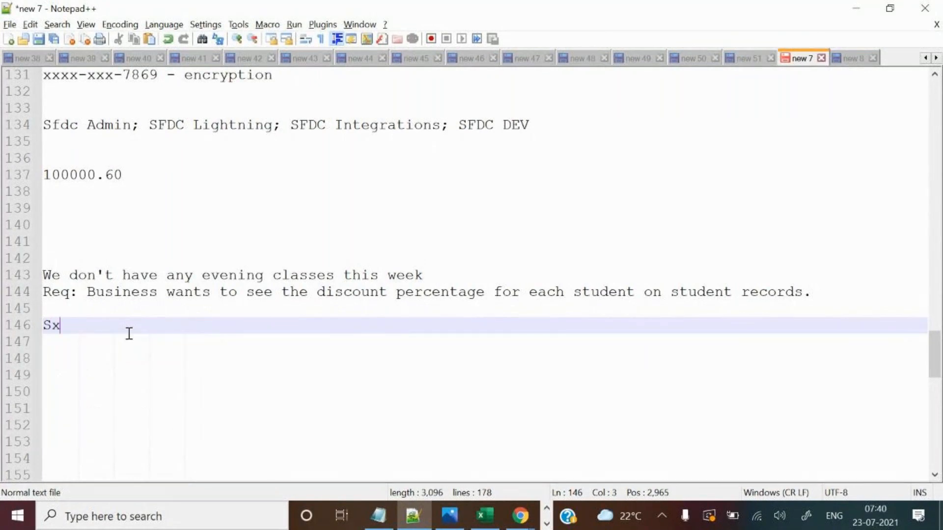
key("BackSpace")
type("croll bar")
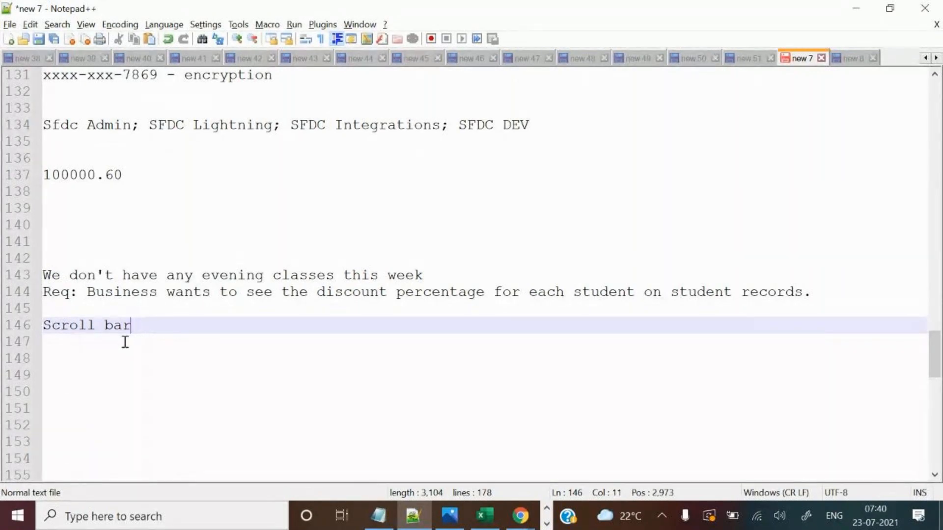
Save the first student's record and select its Educational details text.
left_click(520, 516)
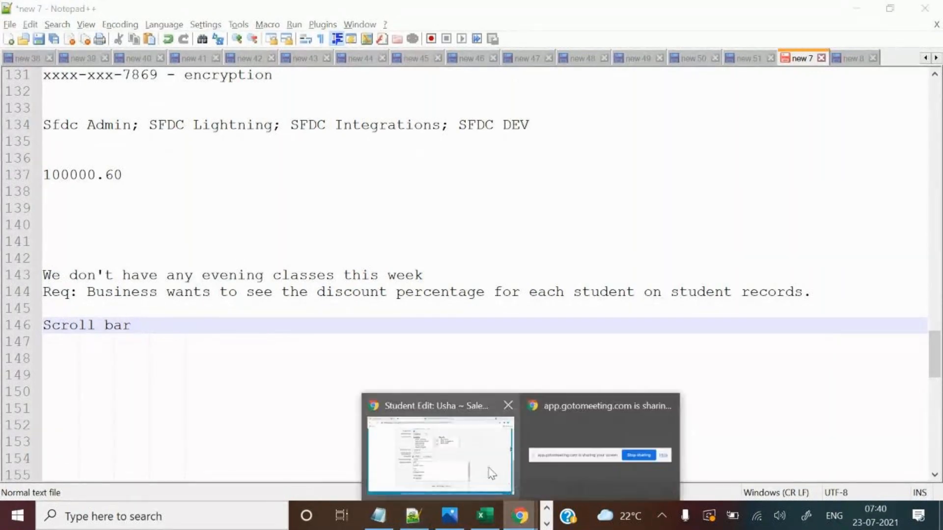
left_click(477, 463)
left_click(424, 444)
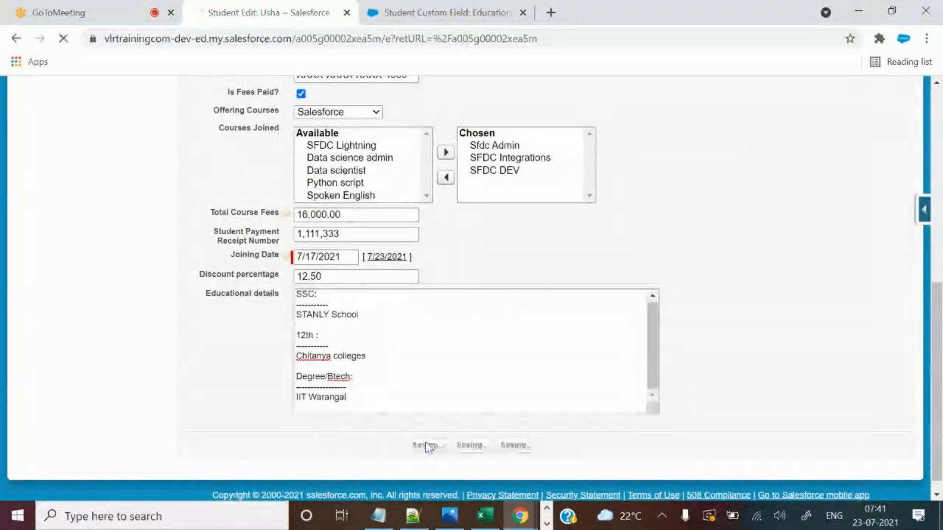
scroll(472, 280, "down", 5)
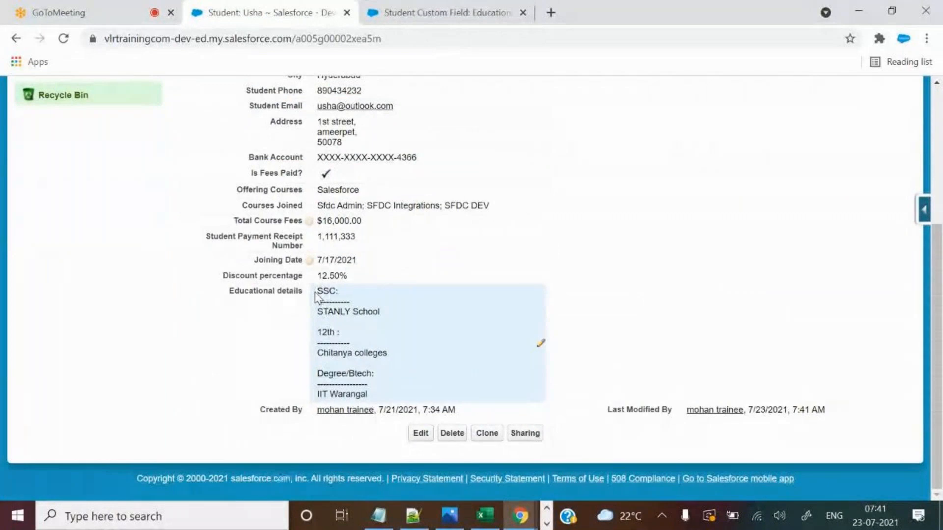
left_click_drag(321, 289, 383, 378)
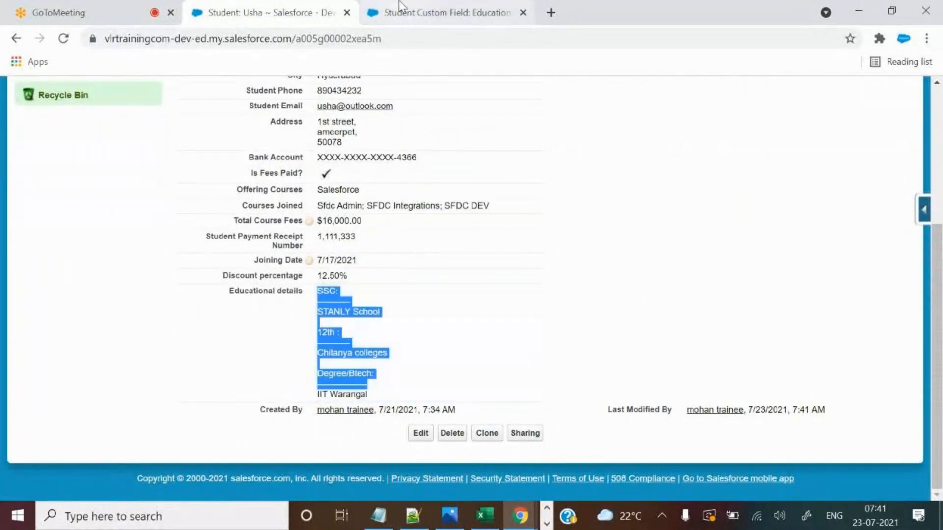
left_click(399, 3)
left_click(320, 378)
key("ctrl+shift+Tab")
left_click(692, 305)
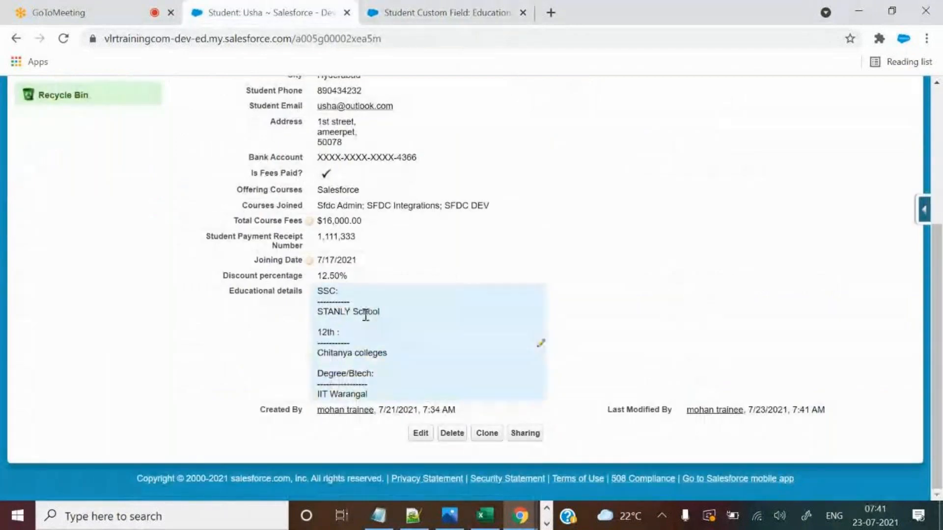
left_click_drag(318, 291, 406, 399)
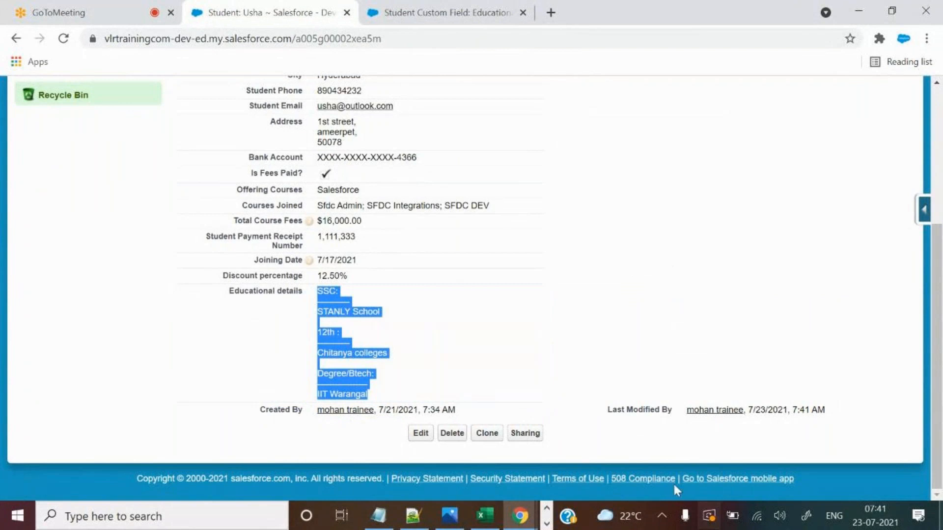
left_click(436, 6)
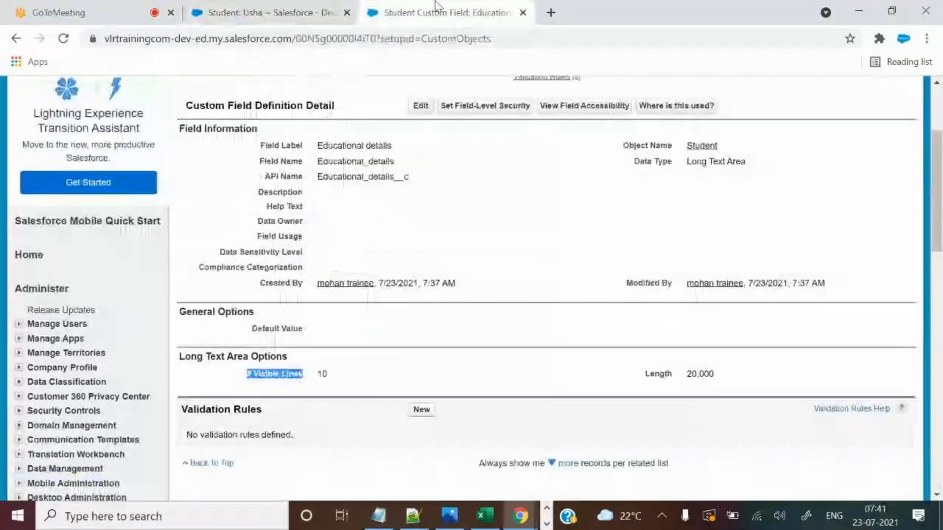
key("ctrl+shift+Tab")
scroll(628, 312, "up", 3)
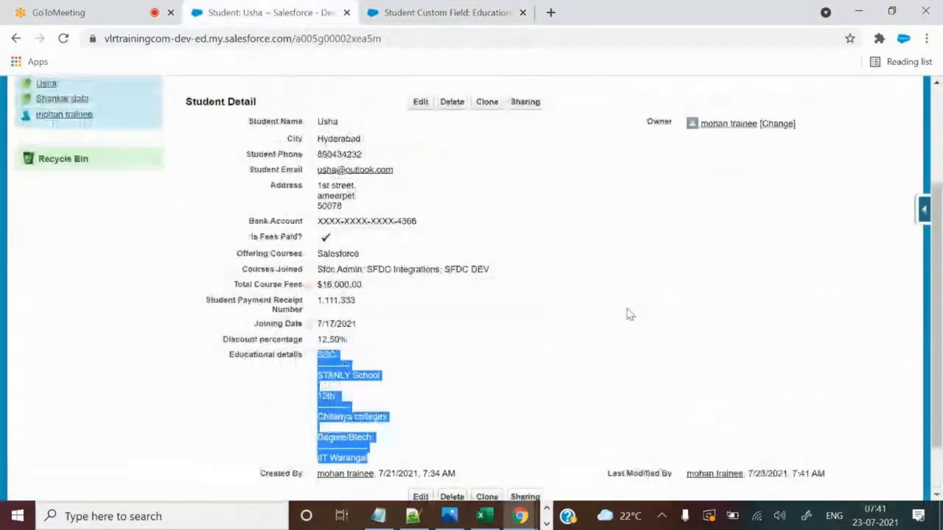
Enlarge the Educational details edit box to reveal all the text, then cancel the edit.
left_click(418, 188)
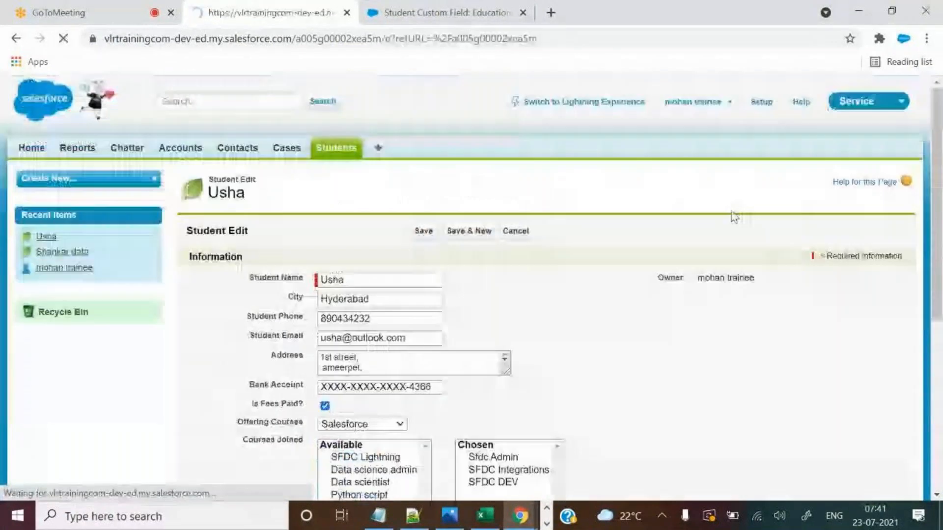
scroll(633, 289, "down", 6)
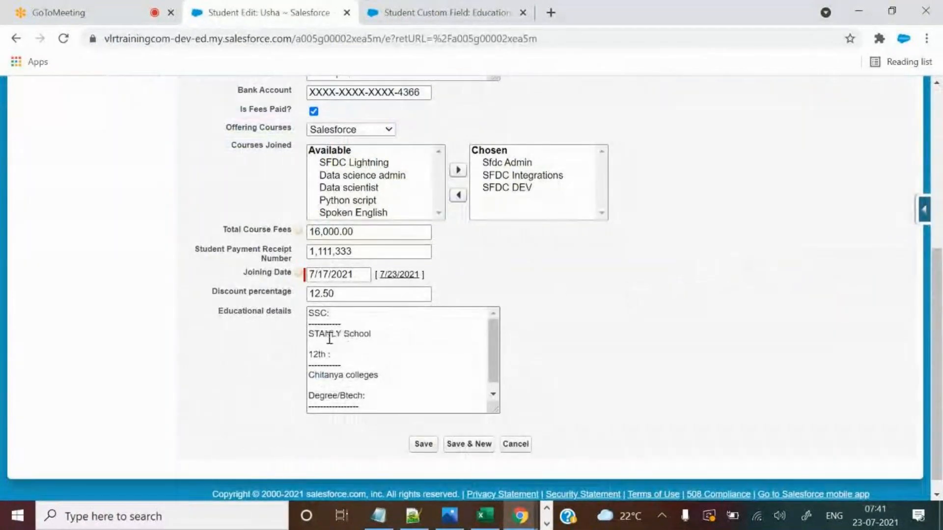
mouse_move(494, 366)
left_mouse_down()
mouse_move(490, 374)
mouse_move(498, 370)
left_mouse_up()
left_click_drag(495, 407, 515, 418)
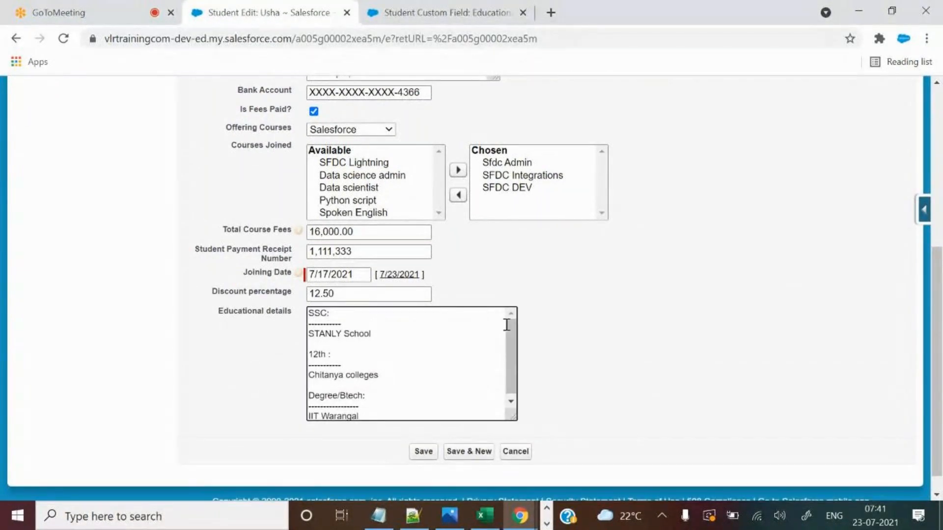
scroll(642, 318, "up", 5)
left_click(525, 160)
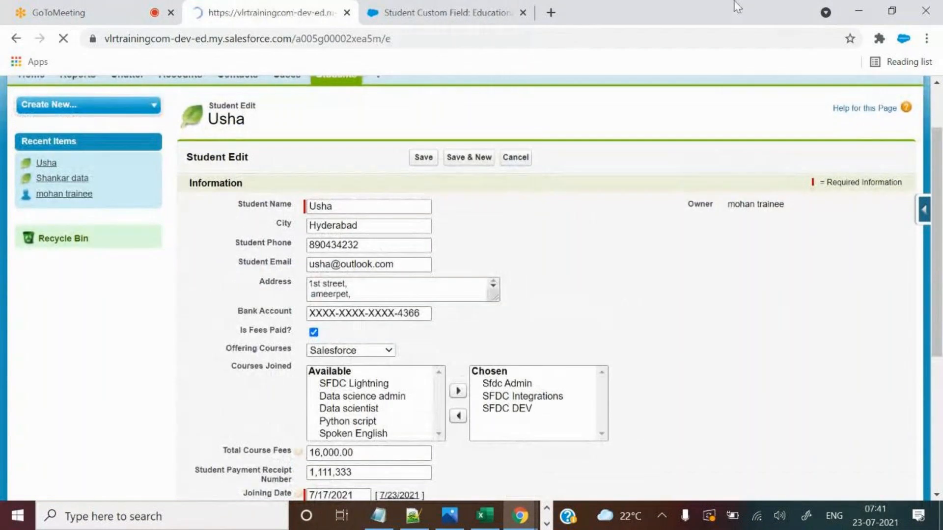
Select the whole Educational details text and reopen the first student from the Students list.
scroll(610, 333, "down", 4)
scroll(583, 291, "up", 5)
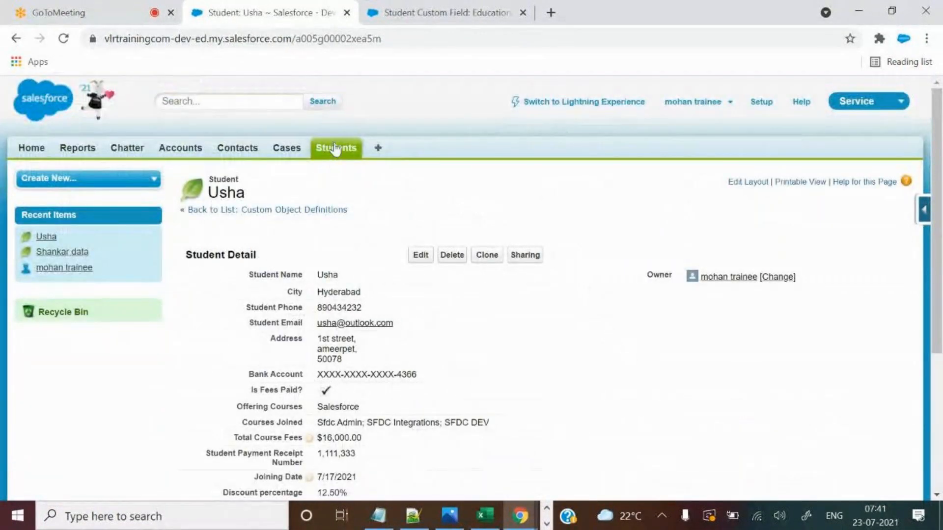
scroll(616, 416, "down", 4)
left_click_drag(320, 286, 385, 398)
scroll(639, 329, "up", 5)
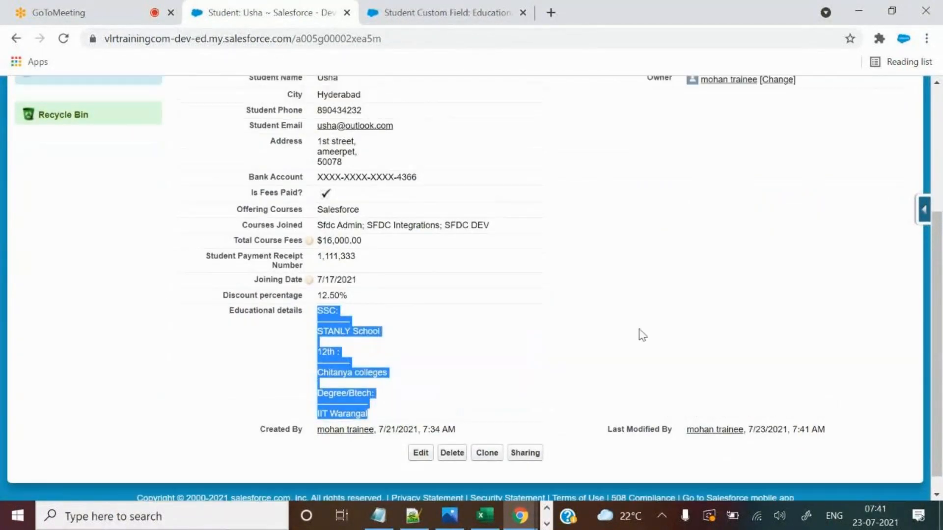
left_click(327, 156)
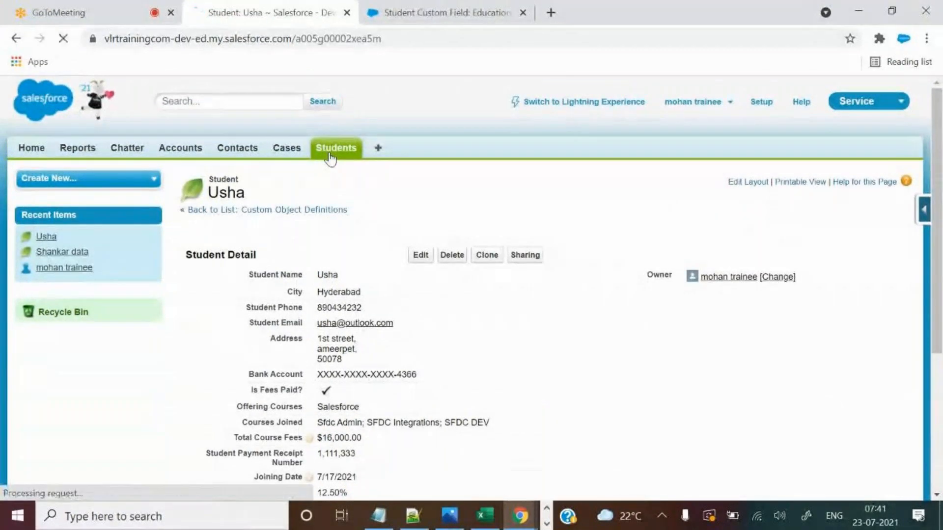
left_click(196, 305)
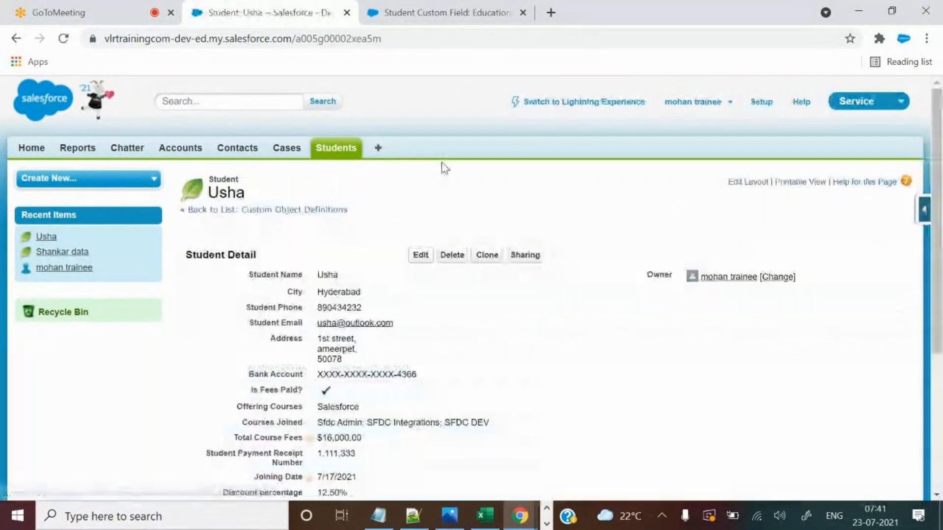
scroll(488, 284, "down", 4)
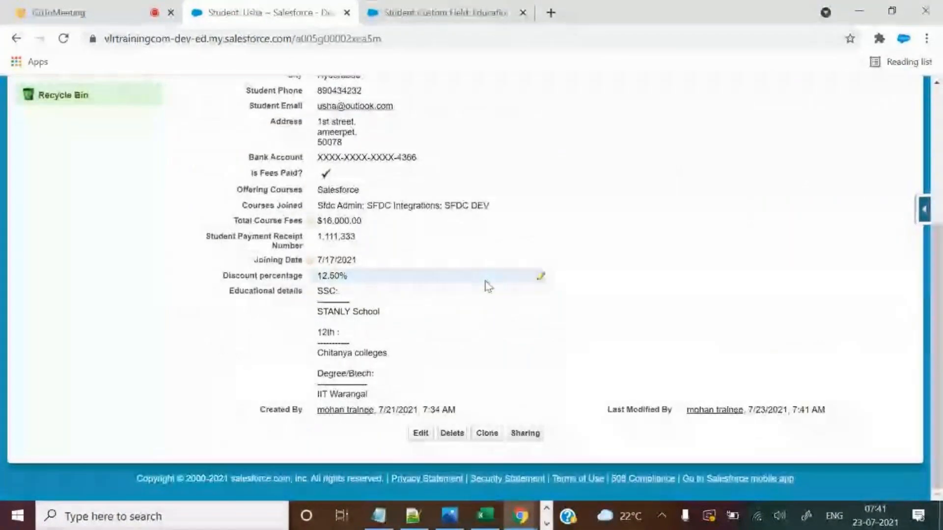
scroll(486, 280, "up", 5)
Edit the second student's record and paste the copied education history into Educational details.
left_click(339, 149)
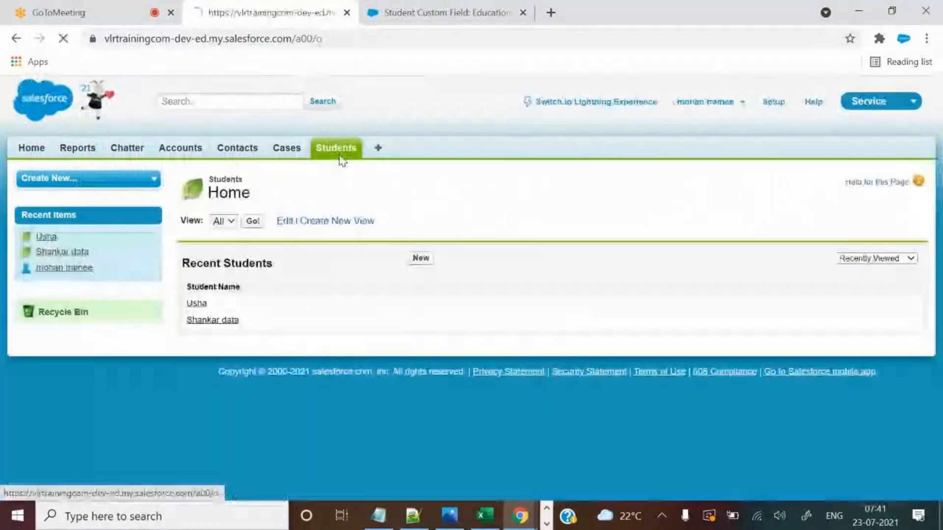
left_click(212, 320)
scroll(480, 344, "down", 2)
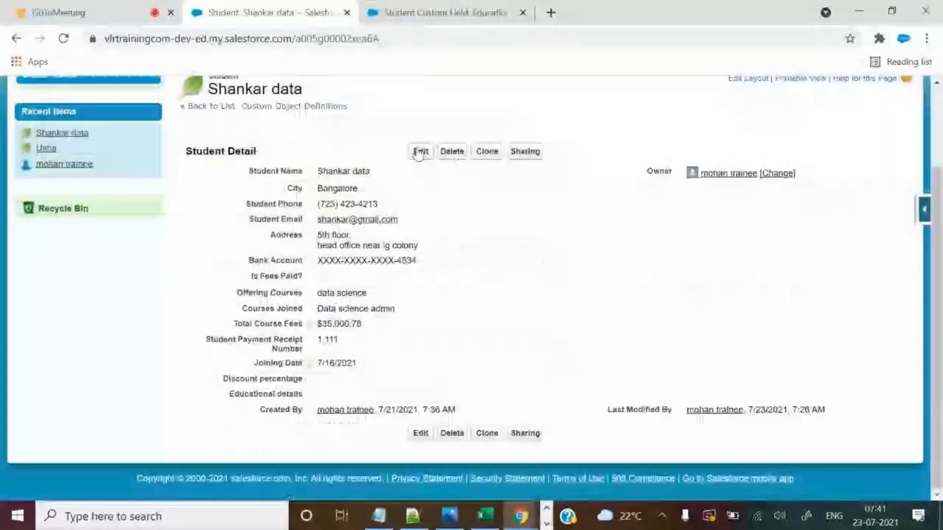
left_click(418, 152)
scroll(498, 323, "down", 6)
left_click(415, 307)
key("ctrl+v")
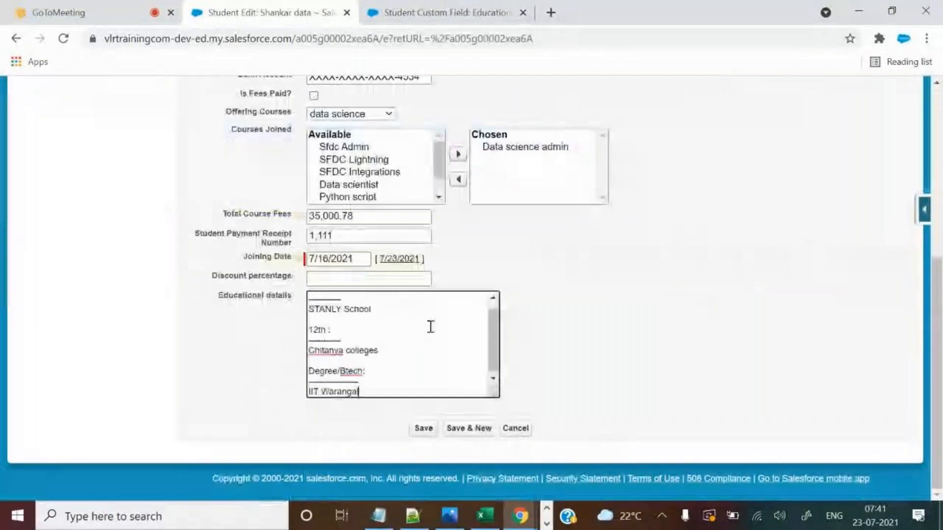
Replace STANLY with 'Jnbal co' and Chitanya with 'Narayana', and set Discount percentage to 0.
double_click(325, 309)
type("Jnbal ")
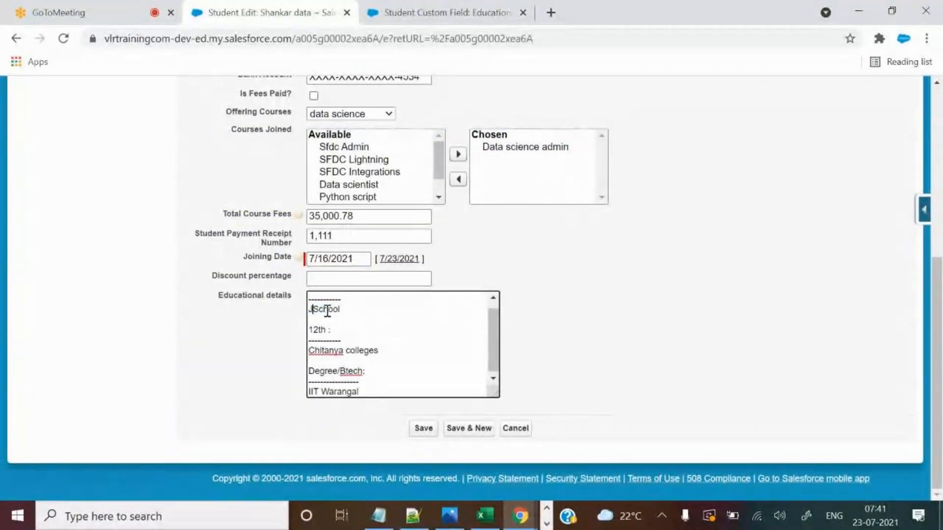
type("co")
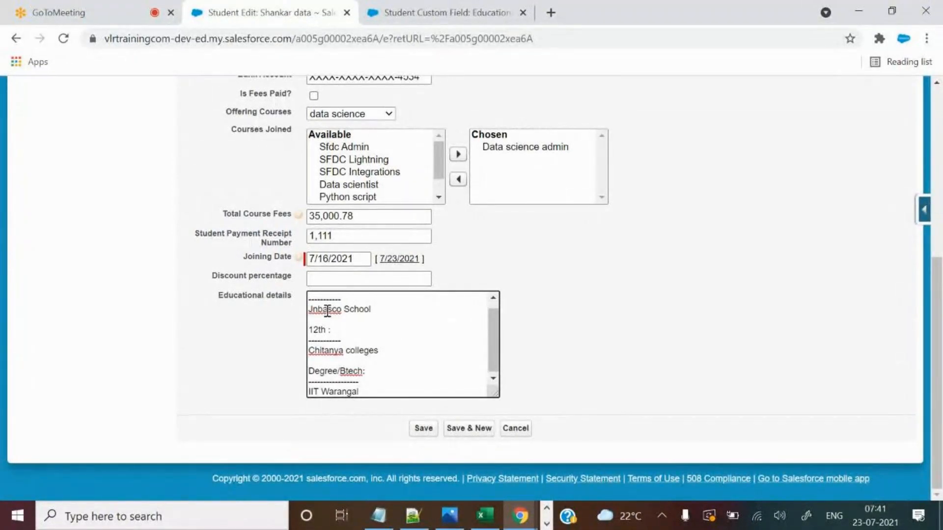
double_click(328, 351)
type("Narayana")
left_click_drag(492, 346, 529, 425)
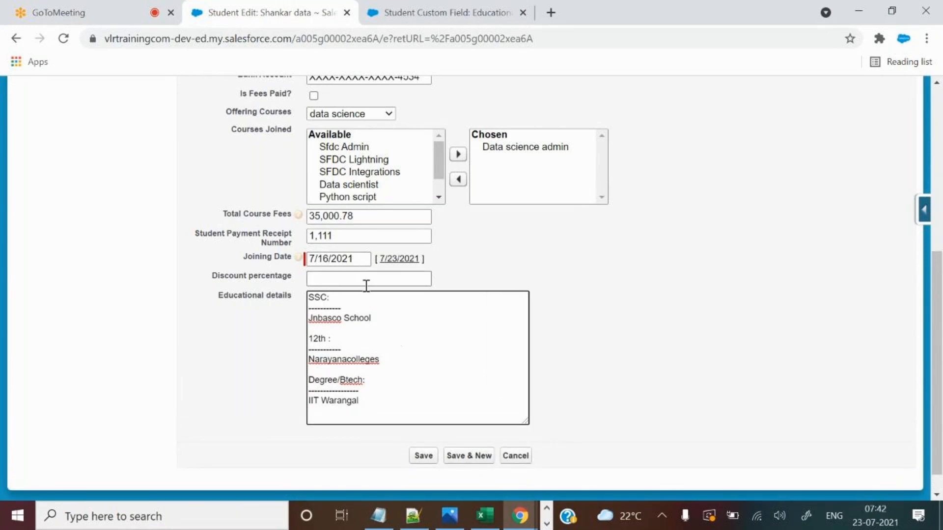
left_click(365, 282)
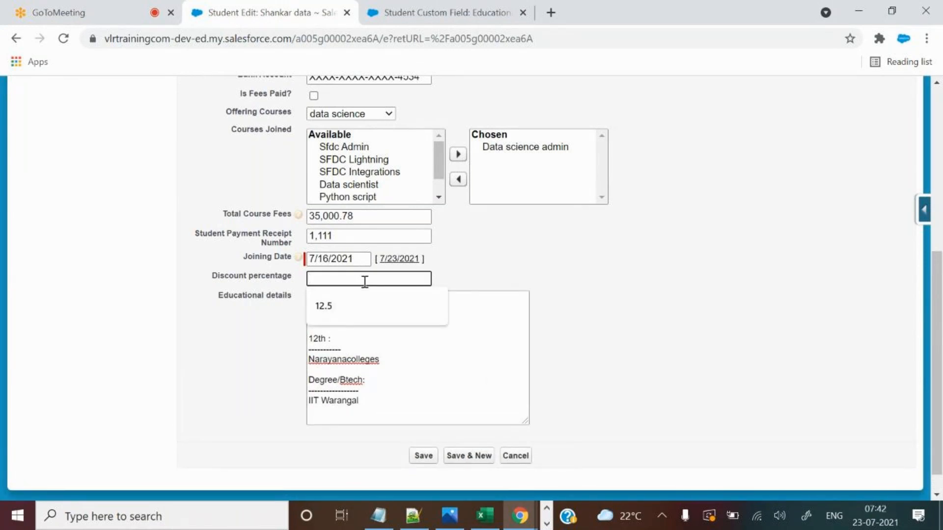
type("0")
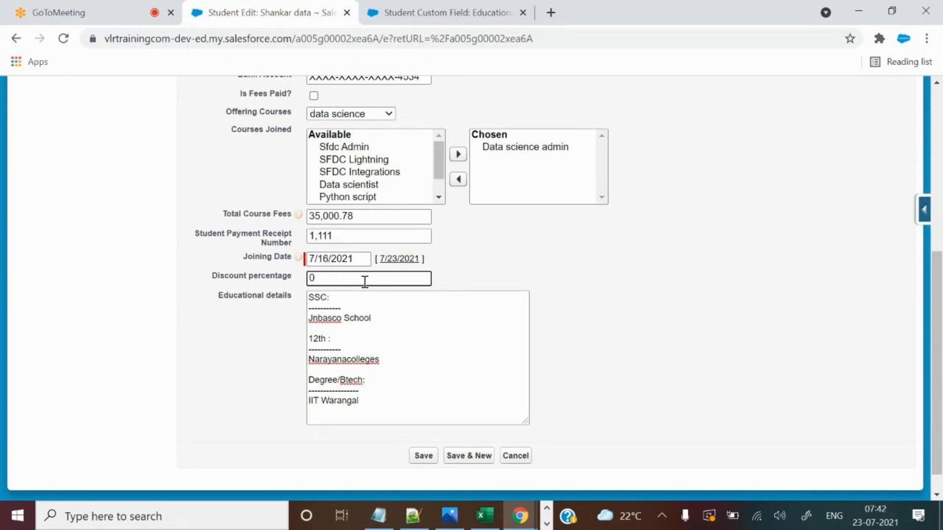
left_click(662, 224)
Save the second student and check the saved 0.00% discount and education details.
left_click(424, 457)
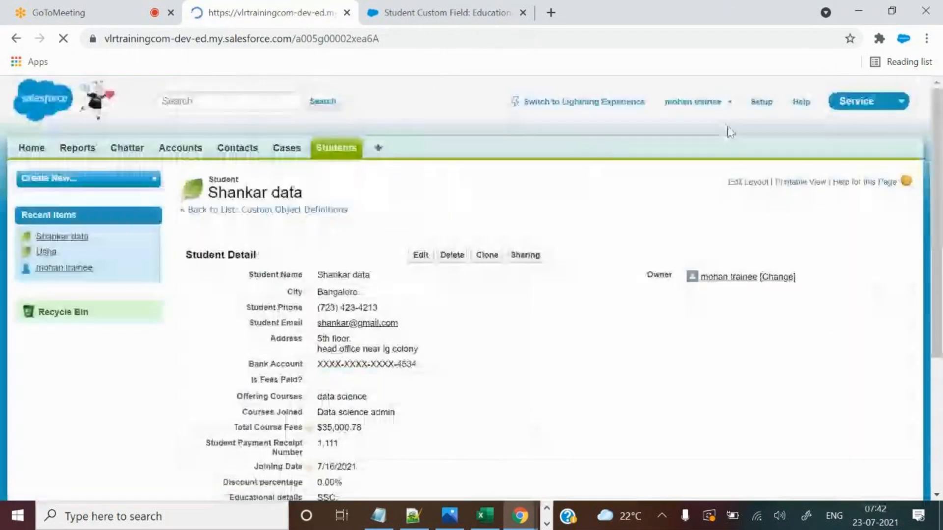
scroll(373, 340, "down", 4)
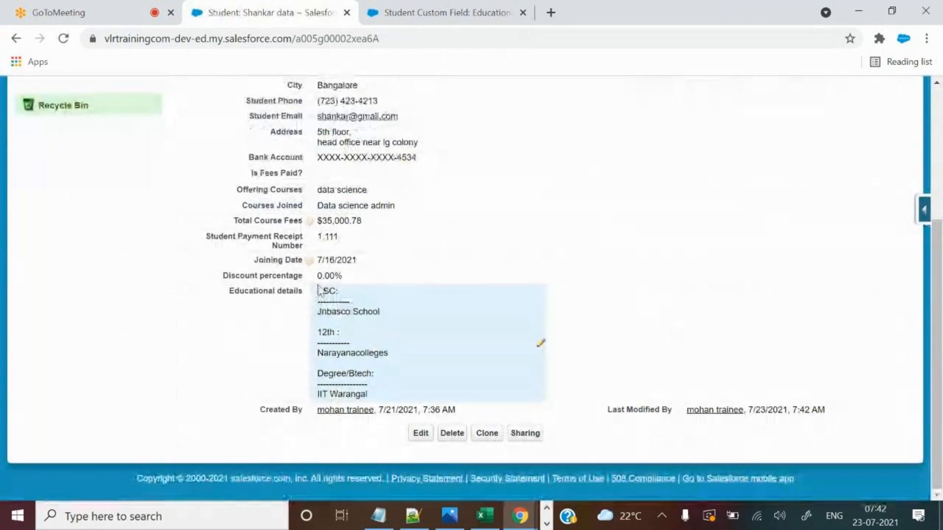
left_click_drag(318, 276, 347, 276)
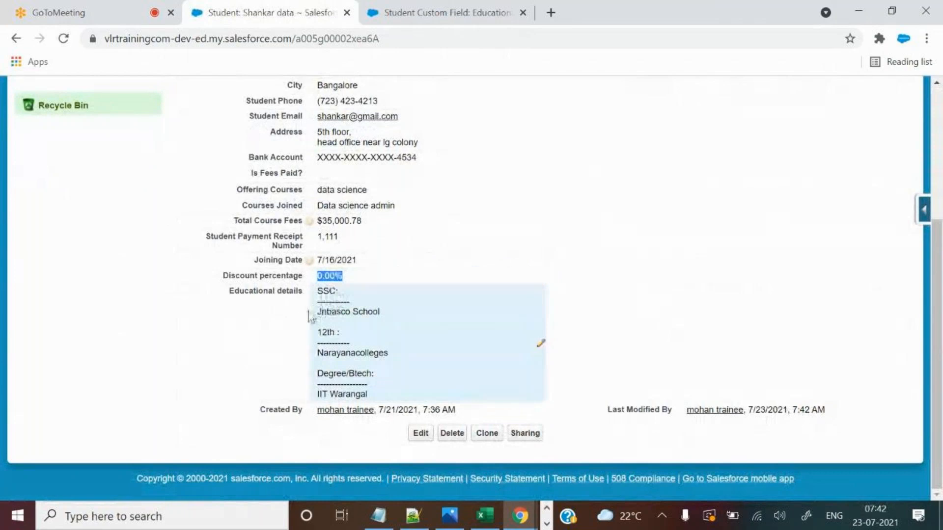
left_click_drag(323, 291, 369, 352)
left_click(634, 251)
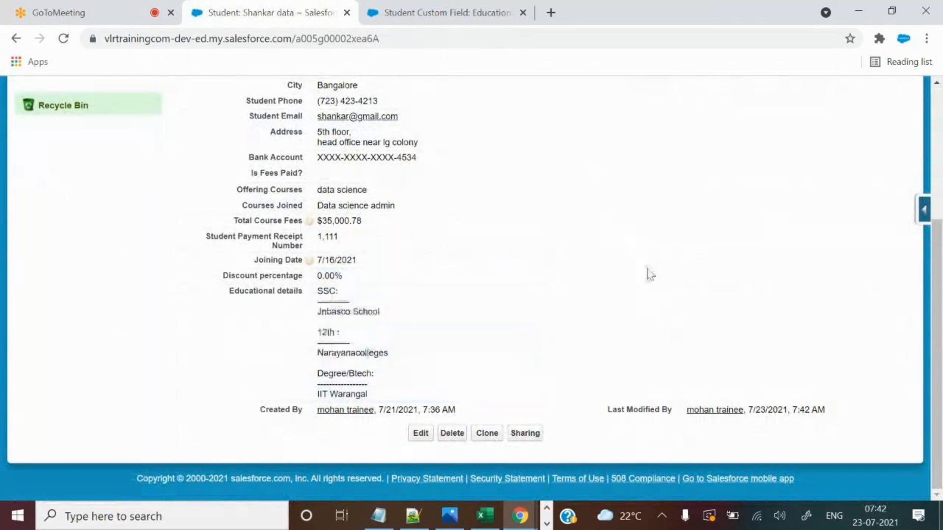
scroll(658, 261, "up", 4)
Copy the Hobbies header from cell P1 in Excel, then close the custom field settings tab.
left_click(495, 523)
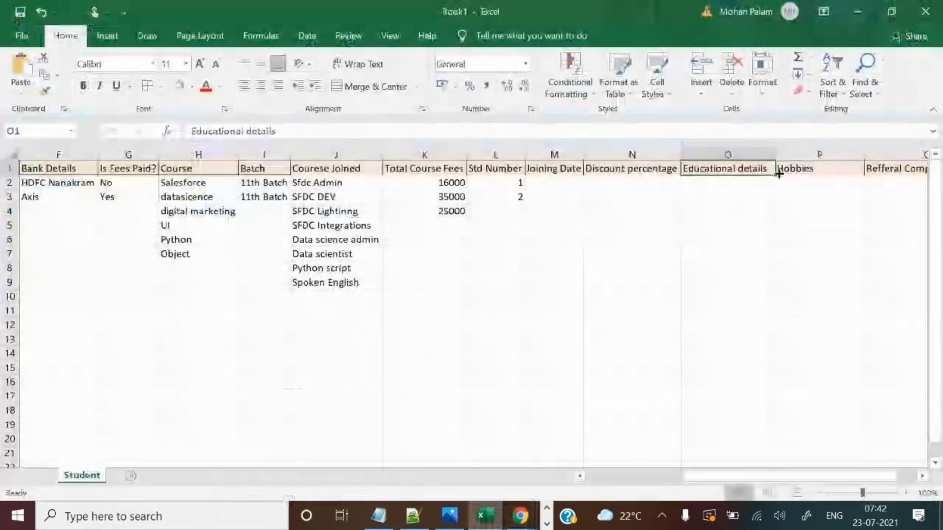
left_click(818, 167)
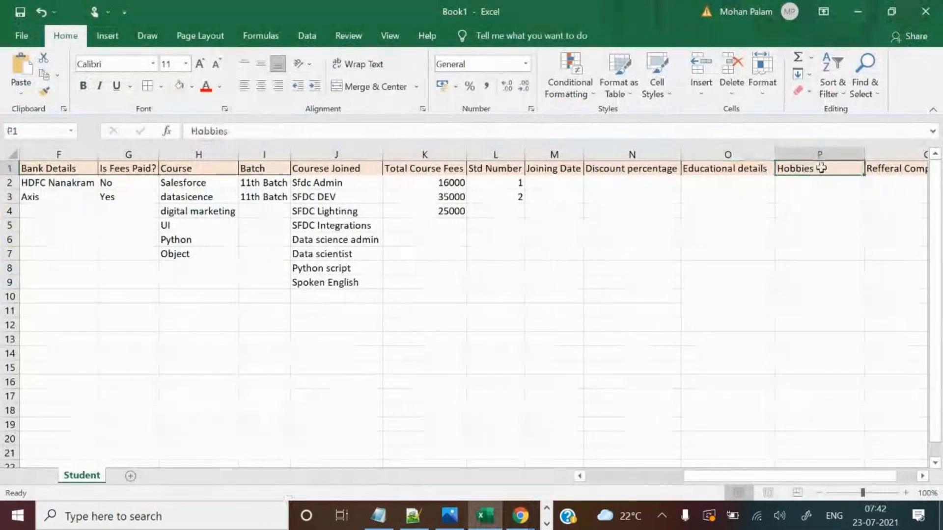
key("ctrl+c")
key("alt+Tab")
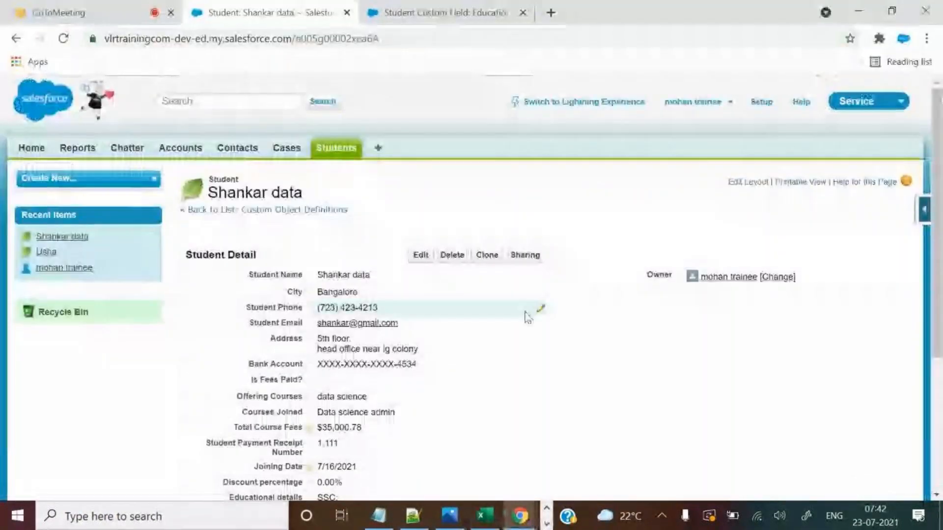
scroll(531, 314, "down", 3)
scroll(560, 243, "down", 1)
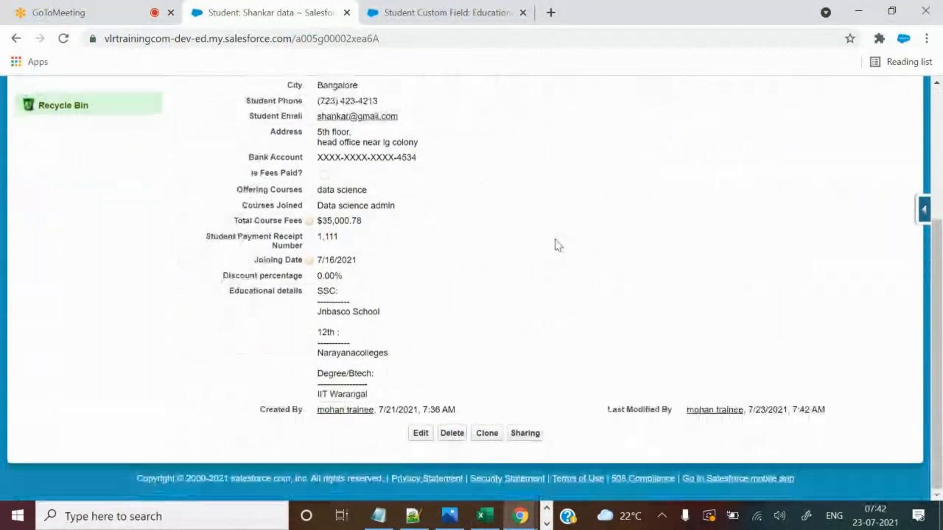
scroll(547, 248, "up", 2)
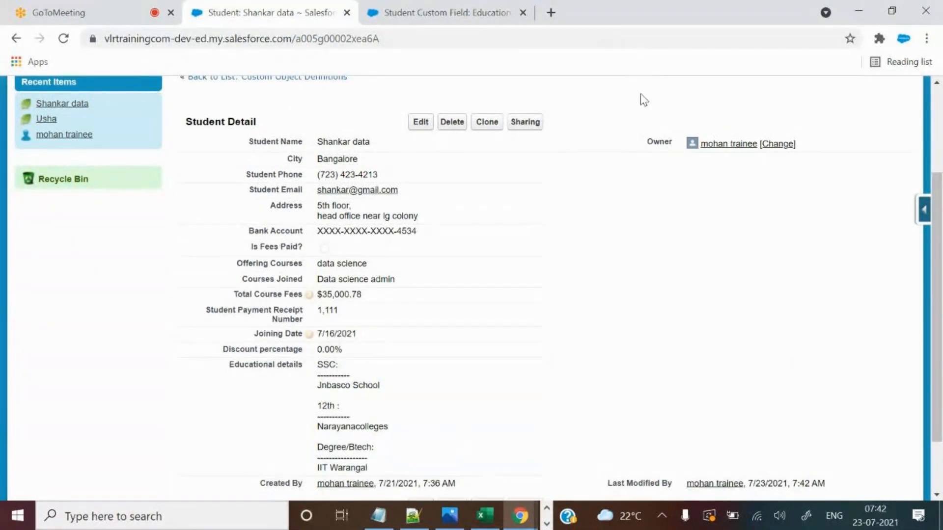
left_click(523, 12)
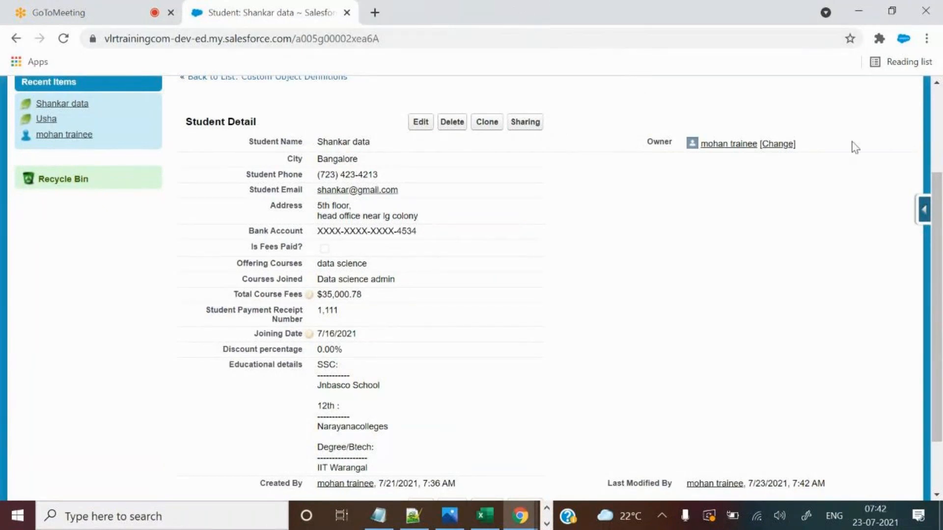
left_click(925, 211)
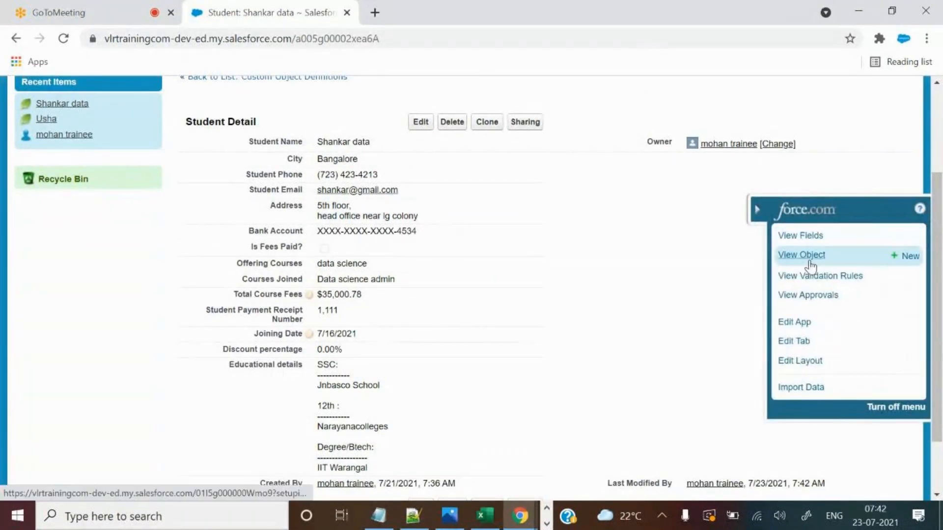
Open the Student object definition and start a new field under Custom Fields & Relationships.
left_click(807, 235)
mouse_move(245, 215)
scroll(644, 357, "down", 12)
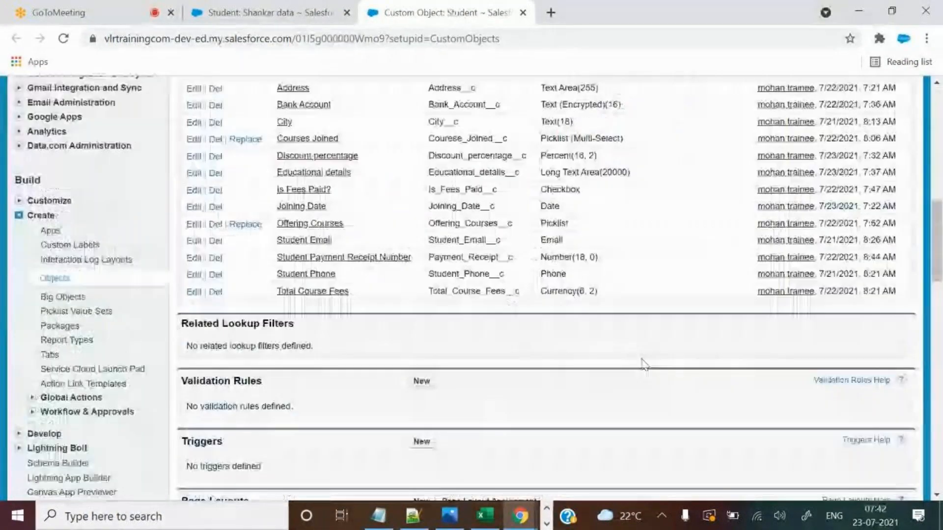
scroll(434, 217, "up", 3)
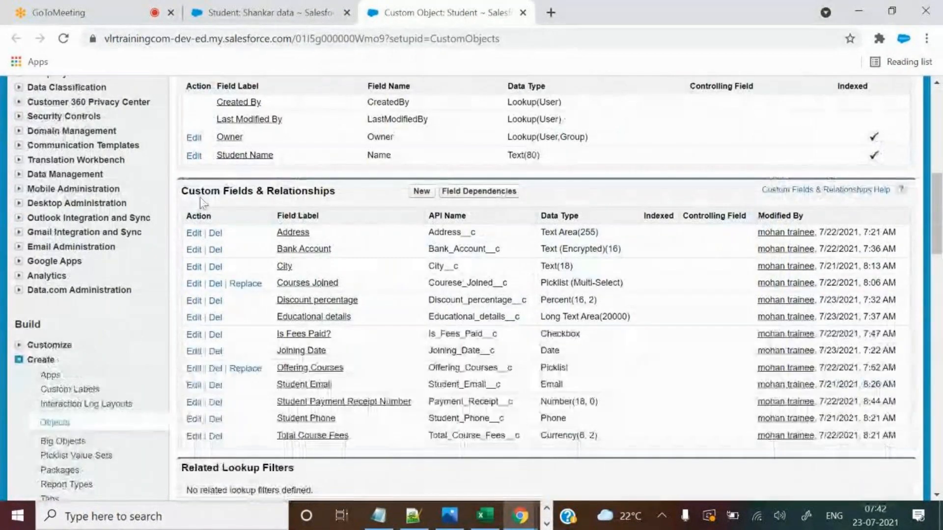
left_click_drag(198, 196, 319, 196)
left_click(421, 191)
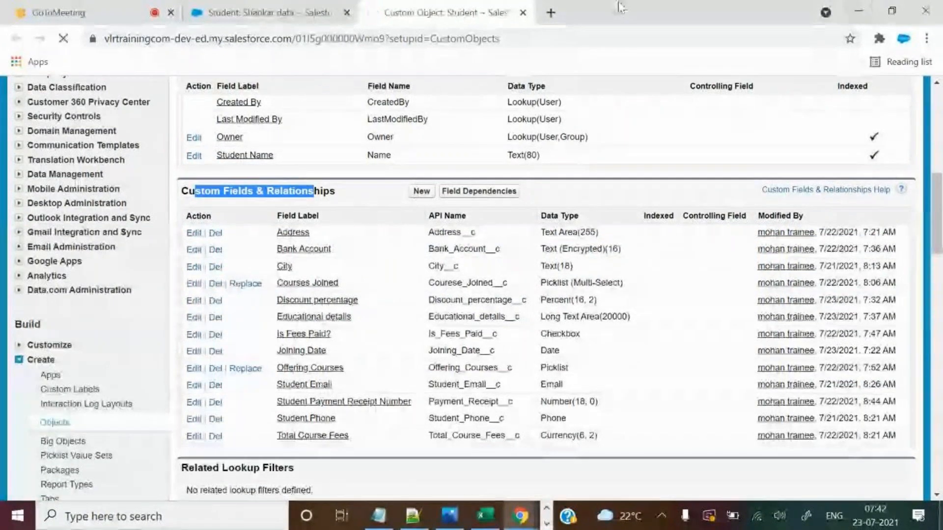
Compare the text area types and choose Text Area (Rich), with its 131,072 limit, then continue.
scroll(461, 252, "down", 9)
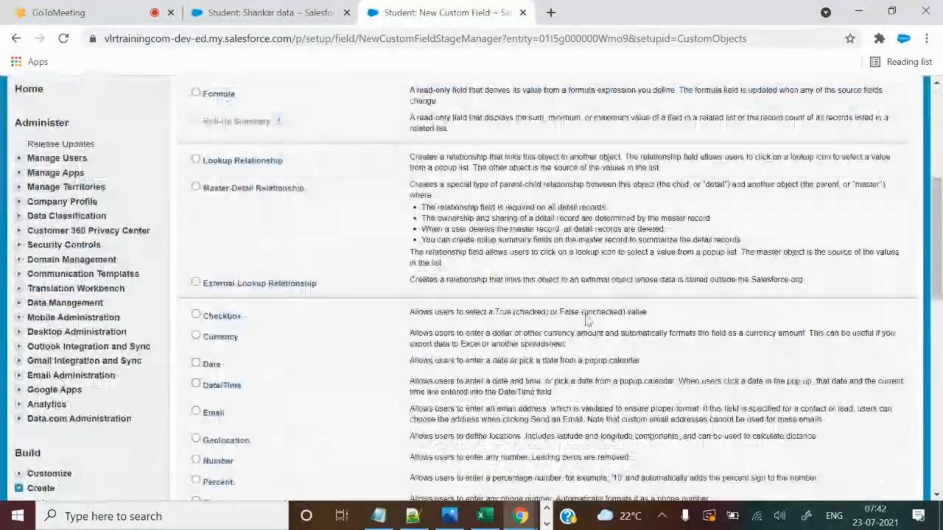
scroll(461, 252, "down", 3)
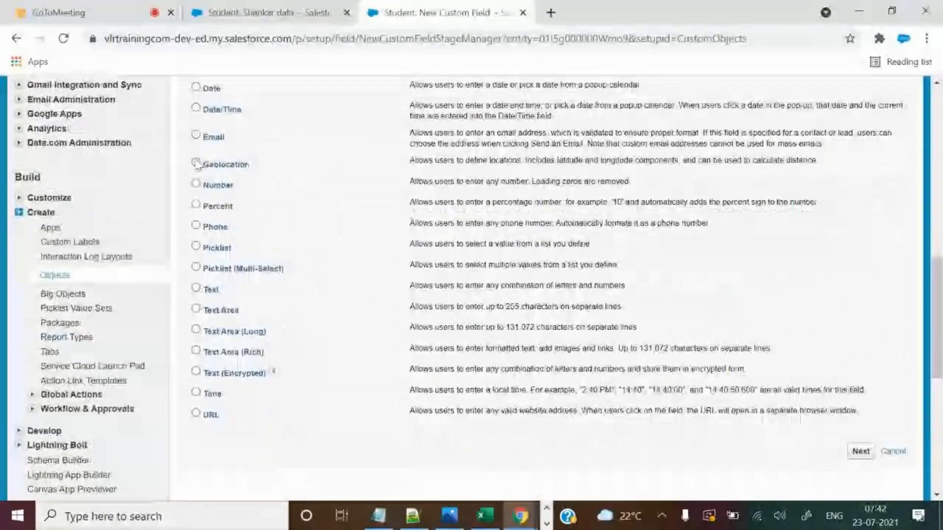
key("alt+Tab")
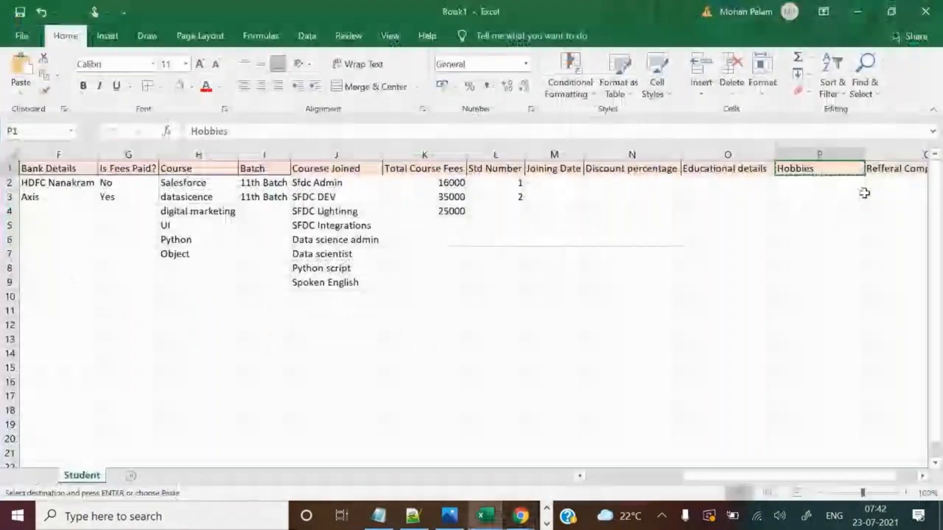
key("alt+Tab")
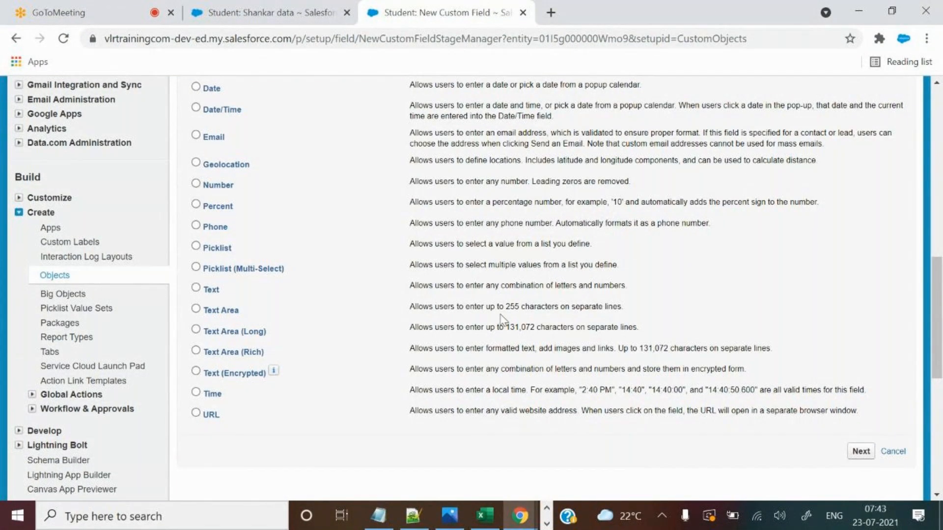
left_click_drag(505, 307, 542, 306)
left_click_drag(207, 332, 276, 346)
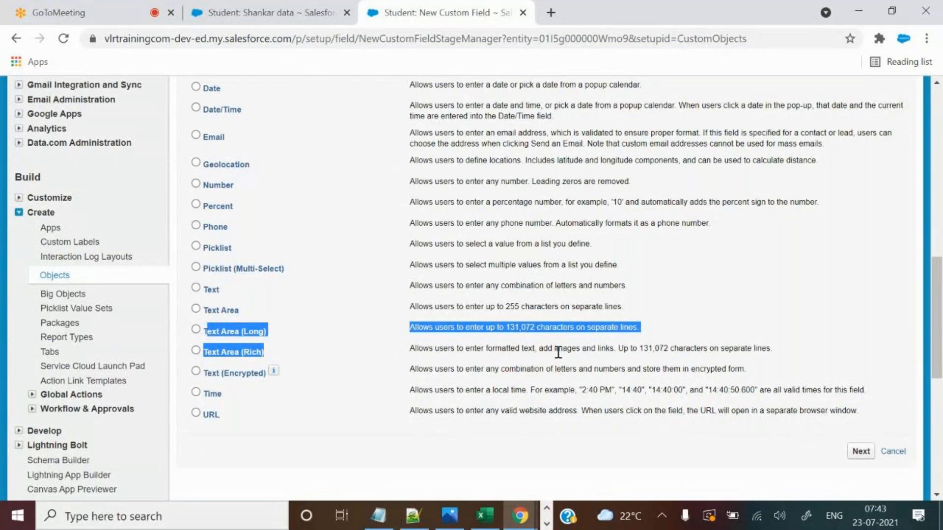
left_click(209, 334)
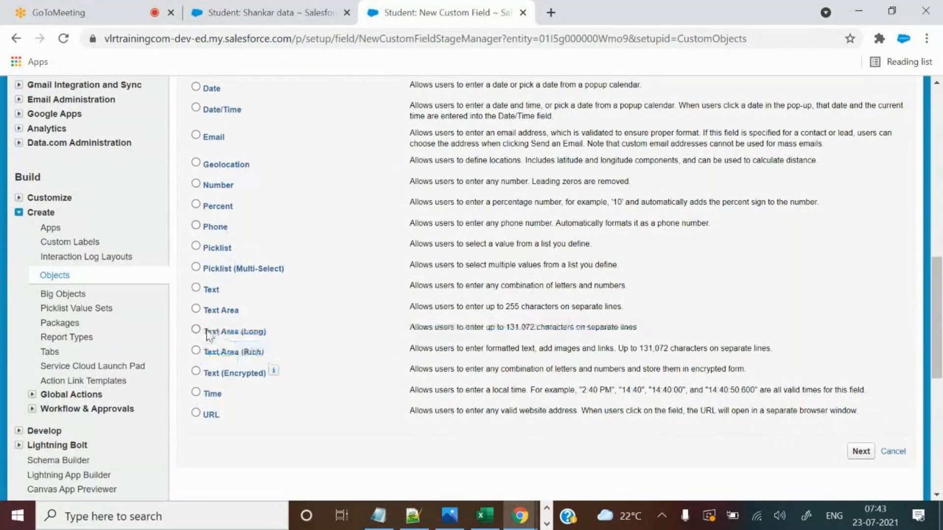
left_click_drag(206, 332, 225, 332)
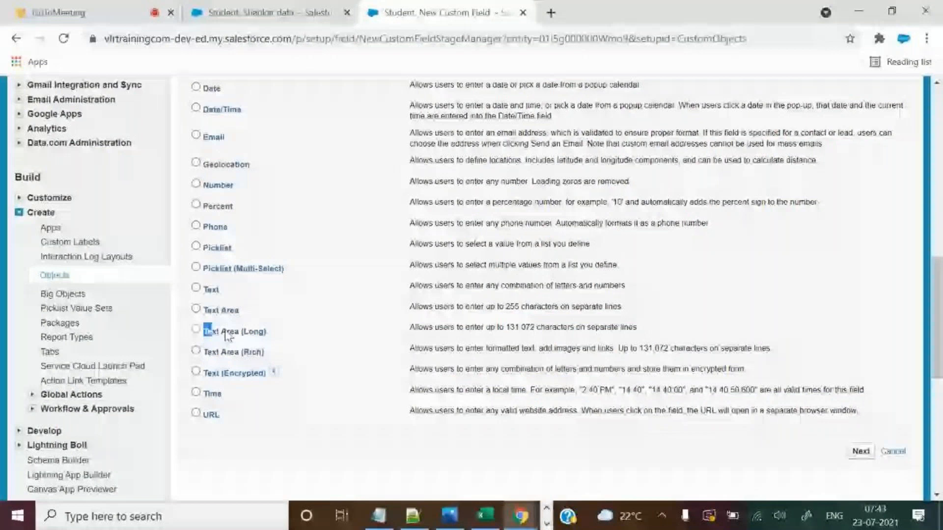
left_click(234, 352)
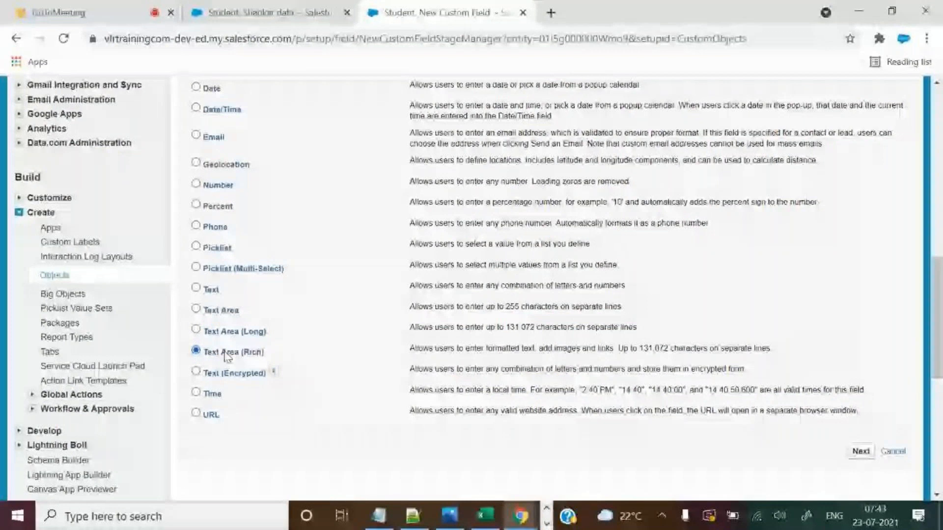
left_click_drag(640, 348, 673, 347)
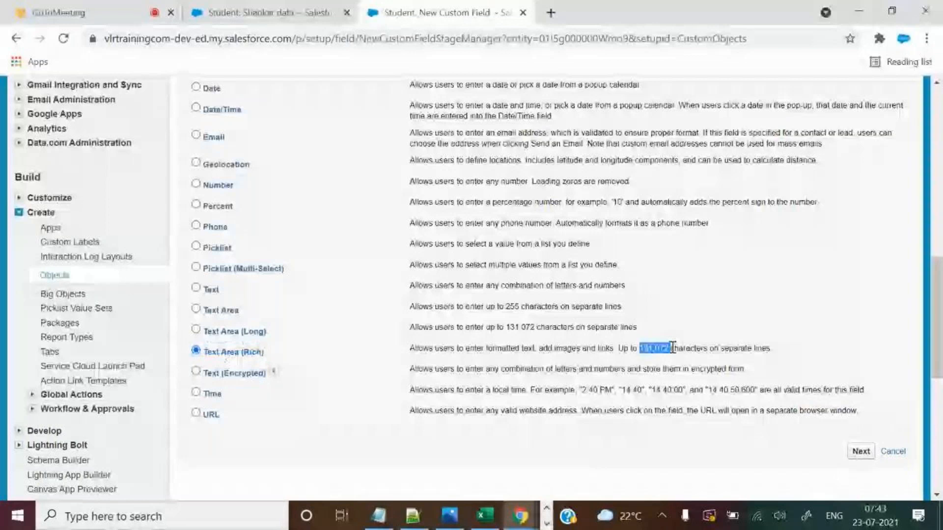
left_click(860, 452)
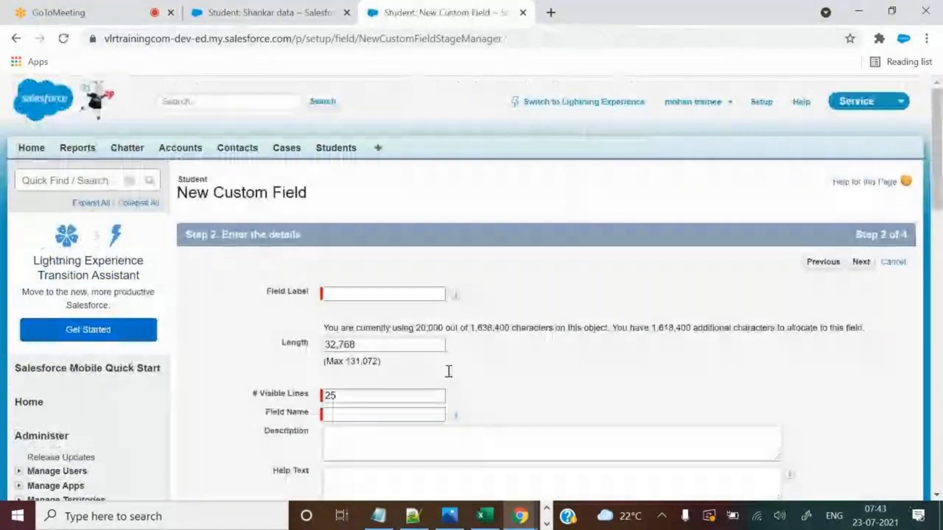
Paste Hobbies as the Field Label and let the Field Name fill in automatically.
scroll(449, 372, "down", 3)
key("alt+Tab")
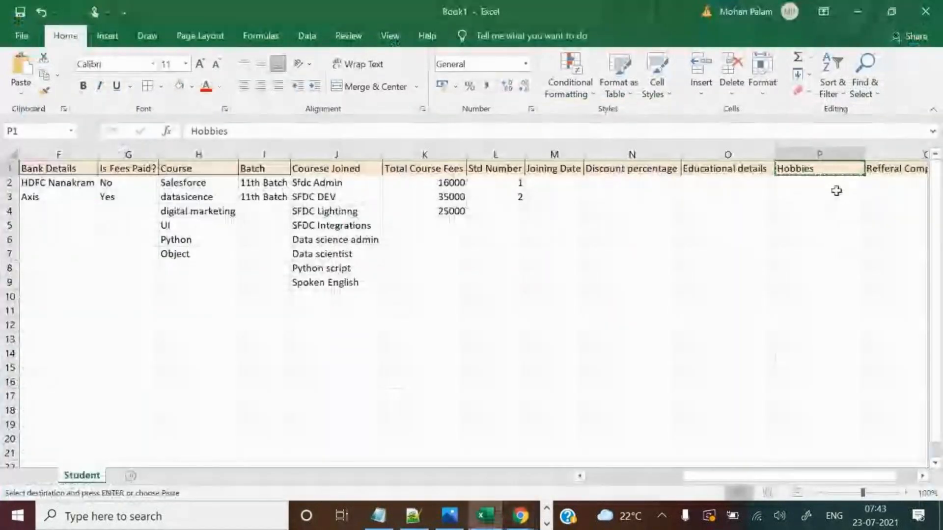
key("alt+Tab")
left_click(410, 146)
key("ctrl+v")
left_click(522, 215)
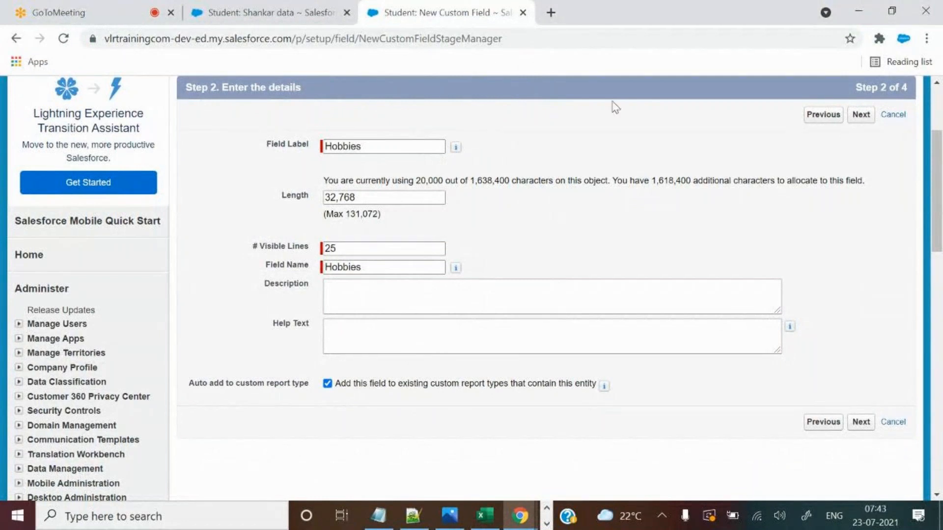
Replace the 32,768 length with 5000, keeping 25 visible lines, and continue to field-level security.
left_click(365, 247)
left_click_drag(364, 247, 337, 237)
left_click_drag(364, 194, 302, 195)
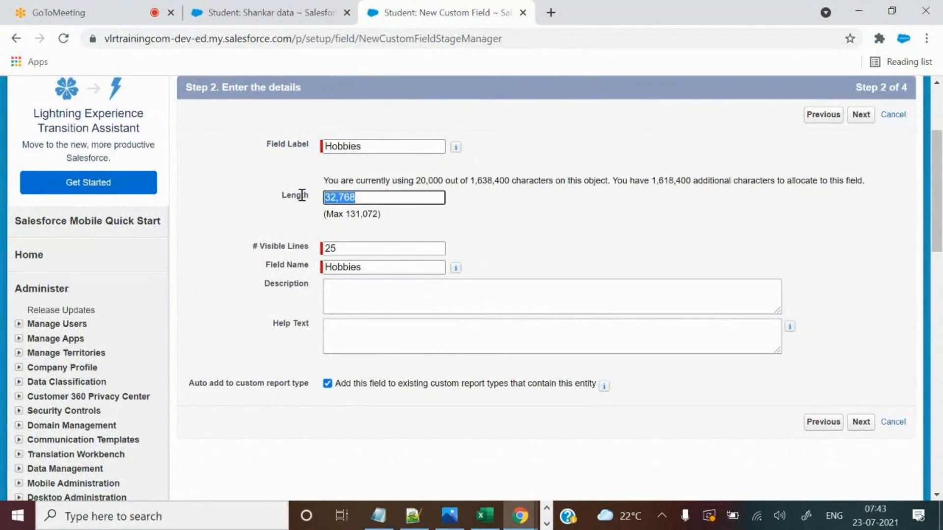
double_click(349, 213)
left_click_drag(357, 197, 315, 199)
type("5")
left_click(464, 208)
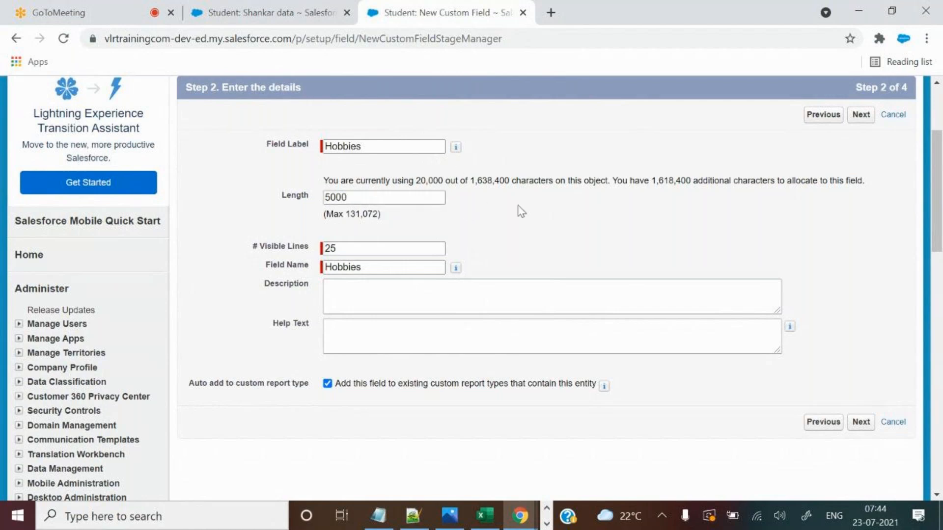
left_click(862, 424)
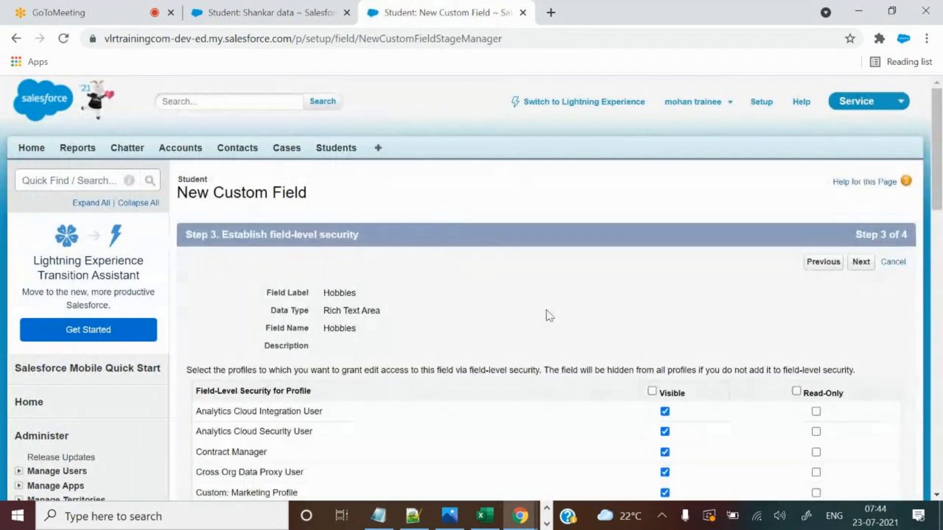
Review the Hobbies details, keep default visibility and Student Layout placement, and save the field.
left_click(835, 262)
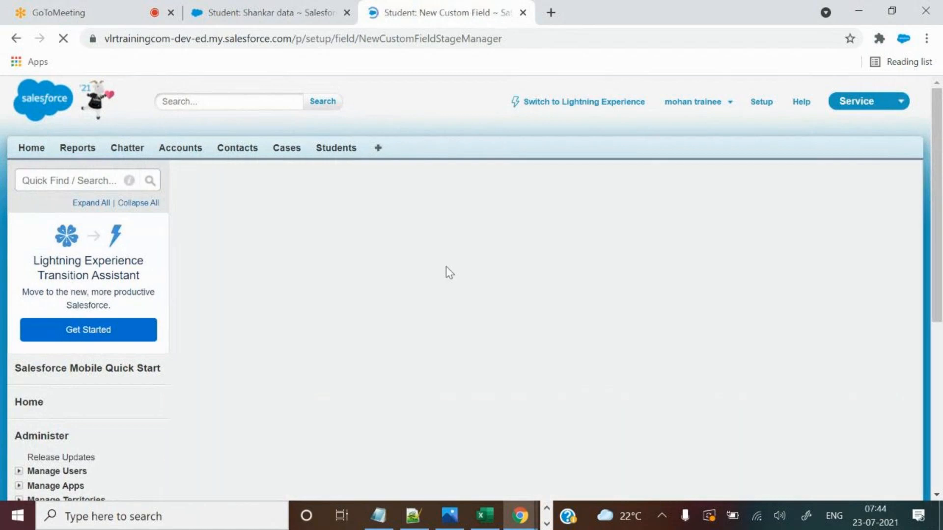
scroll(473, 337, "down", 7)
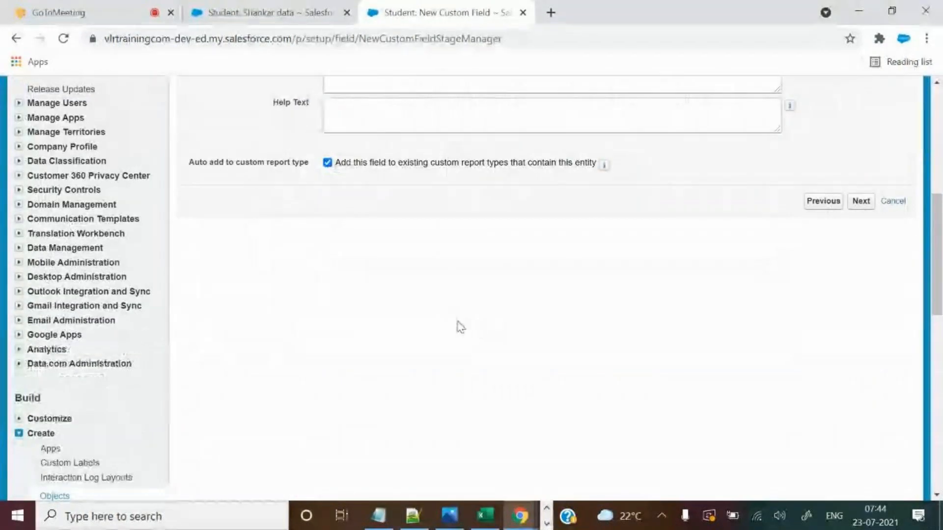
scroll(212, 315, "up", 3)
left_click_drag(196, 309, 288, 320)
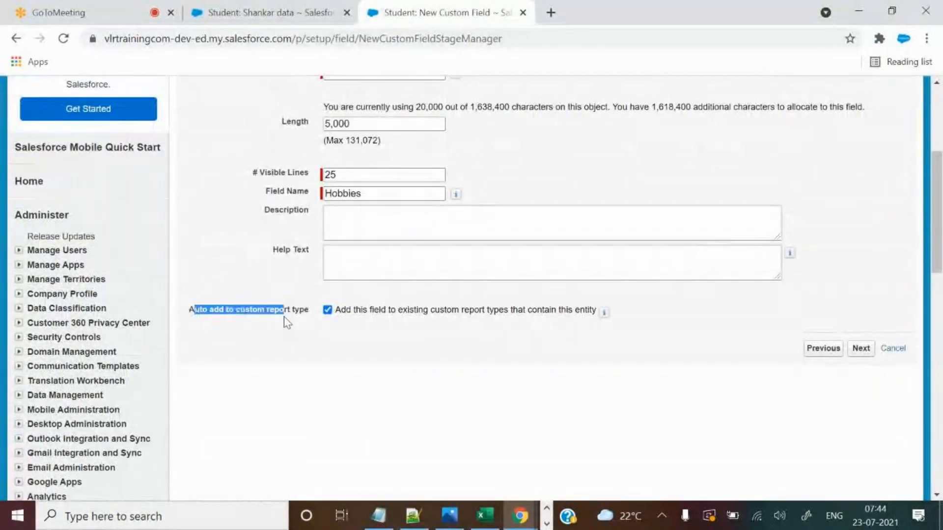
left_click(308, 333)
left_click(362, 267)
left_click(861, 349)
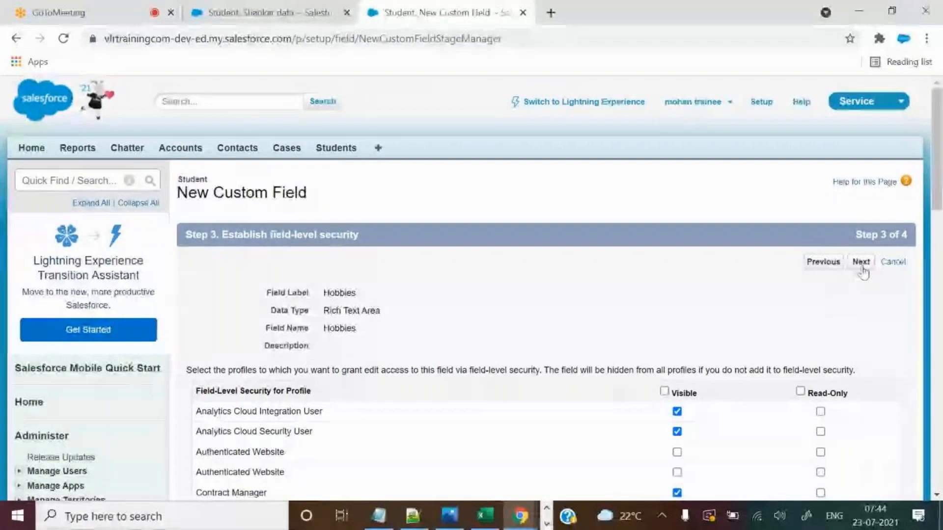
left_click(861, 262)
left_click(860, 263)
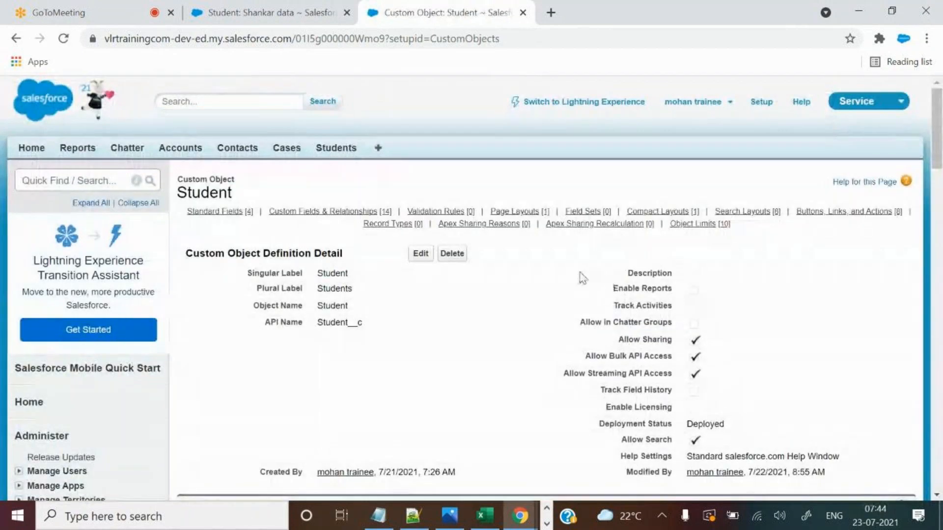
Confirm Hobbies appears as Rich Text Area(5000) in the Student custom fields list.
scroll(582, 278, "down", 10)
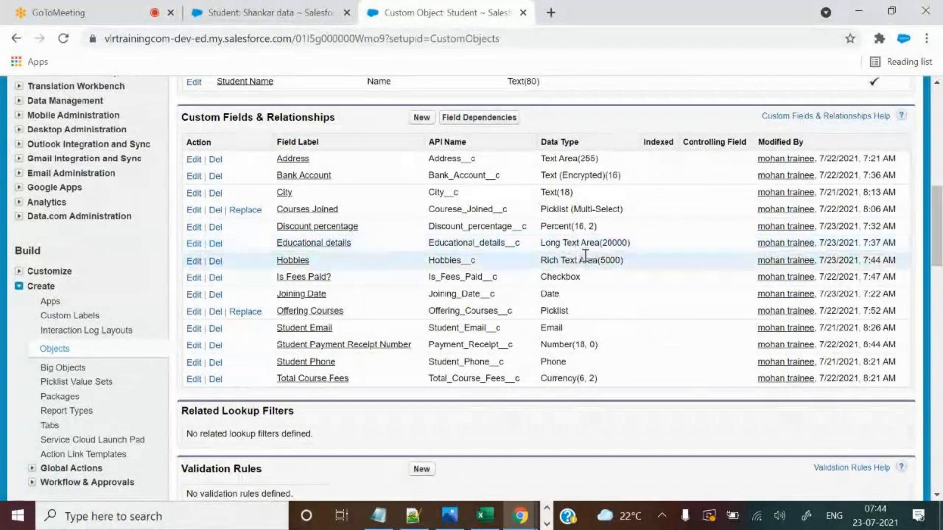
left_click_drag(541, 259, 622, 261)
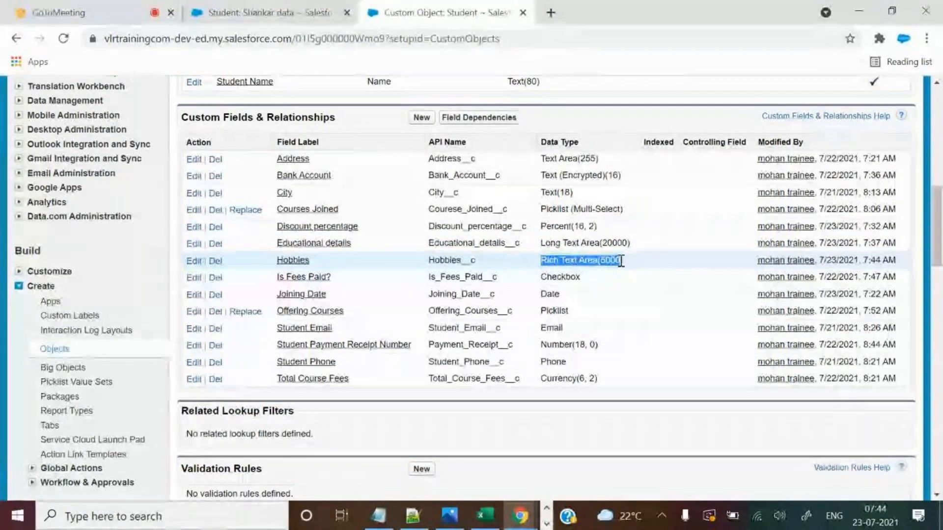
left_click_drag(271, 260, 650, 261)
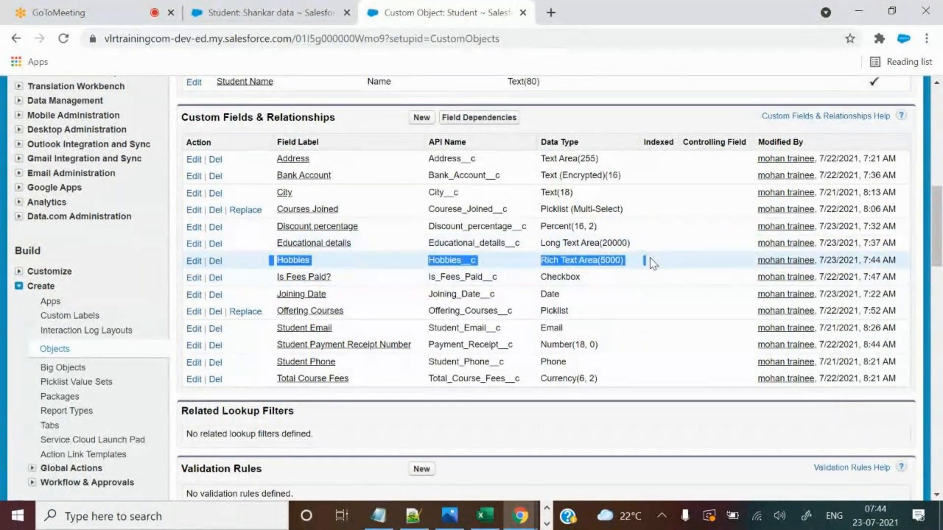
left_click(269, 7)
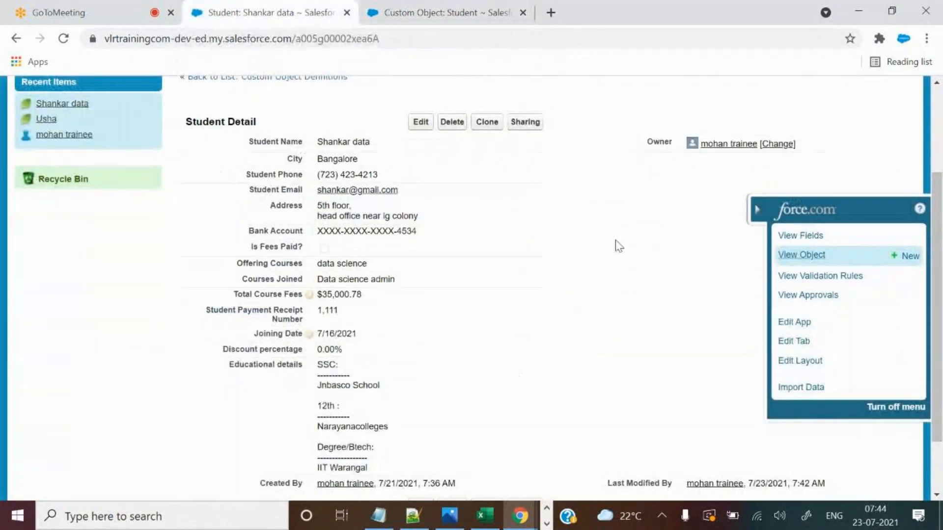
left_click(759, 210)
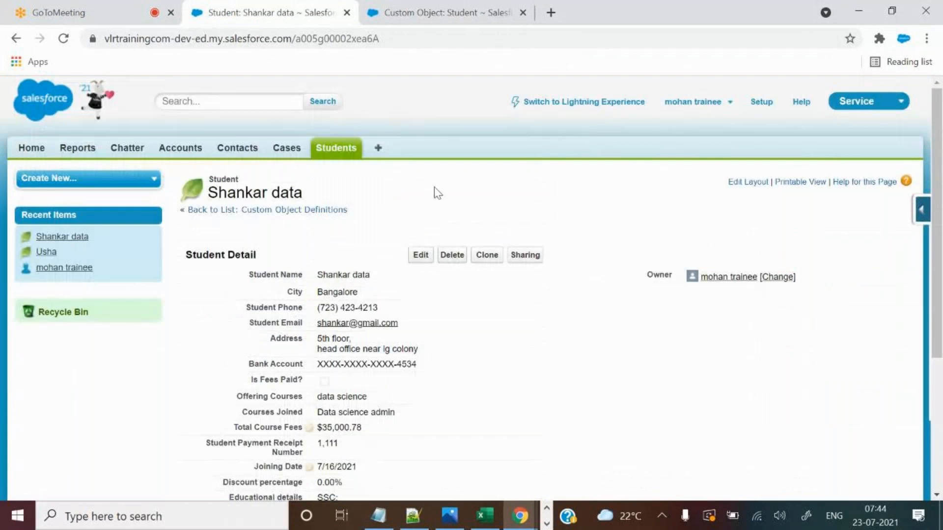
left_click(434, 7)
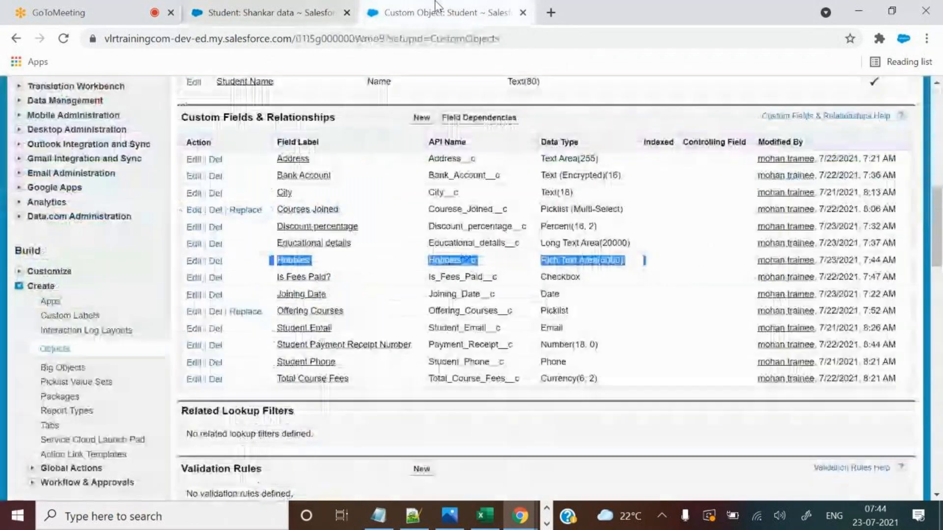
left_click_drag(343, 137, 457, 340)
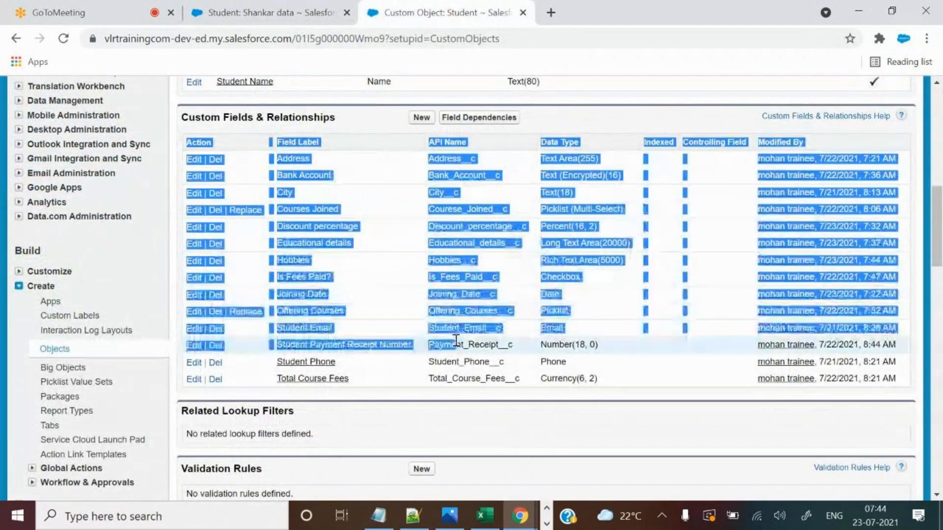
Review the Shankar data record's fields from Student Name to Discount percentage.
left_click(282, 2)
left_click_drag(332, 256, 364, 431)
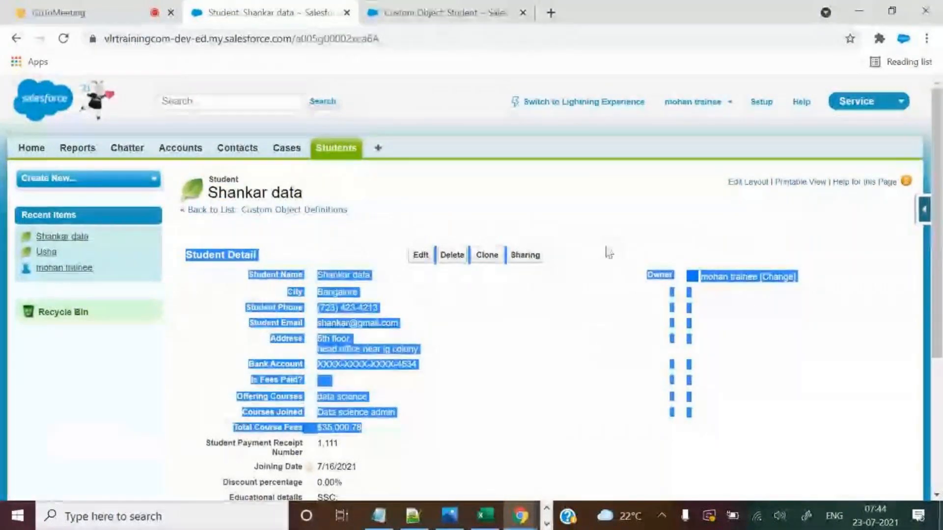
left_click(583, 225)
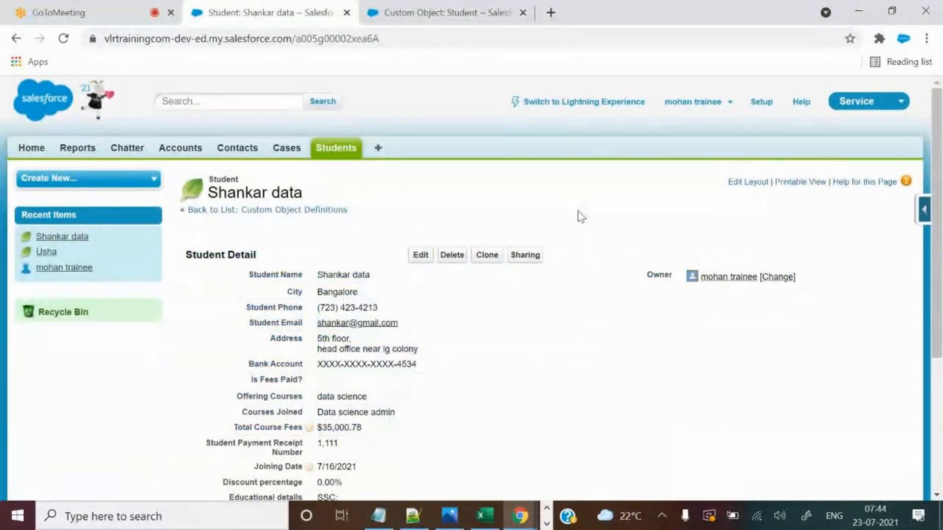
scroll(617, 268, "down", 1)
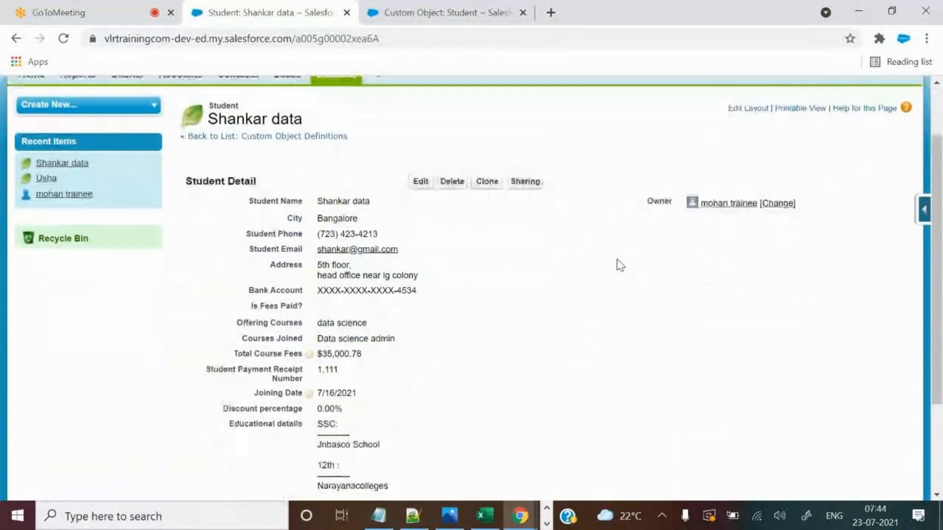
left_click(444, 11)
left_click(311, 4)
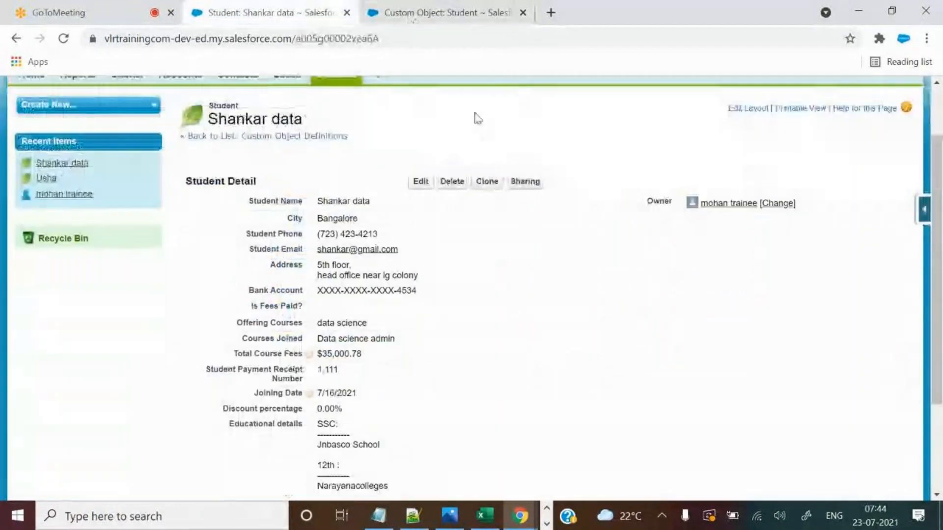
left_click_drag(248, 199, 596, 194)
left_click(595, 192)
left_click_drag(256, 201, 499, 406)
left_click(630, 333)
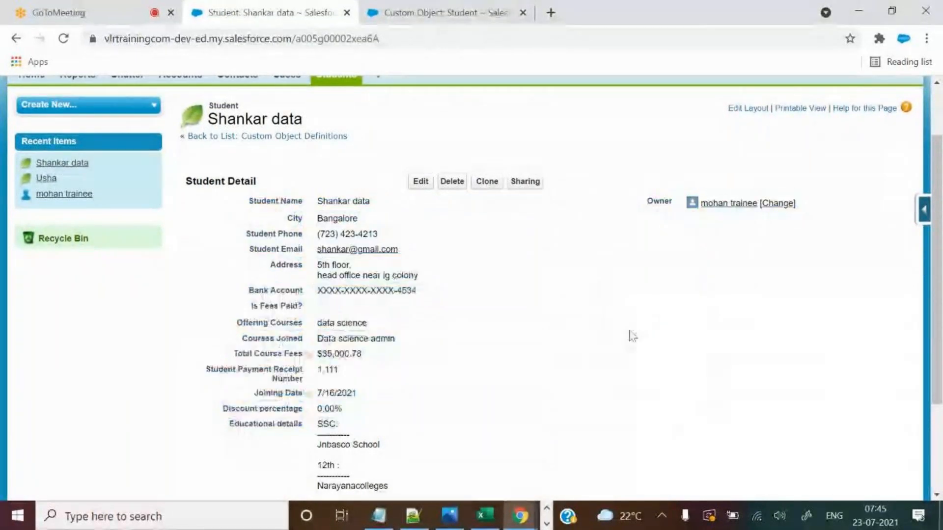
Review the Student Detail fields through Educational details and open Shankar data for editing.
scroll(637, 334, "down", 1)
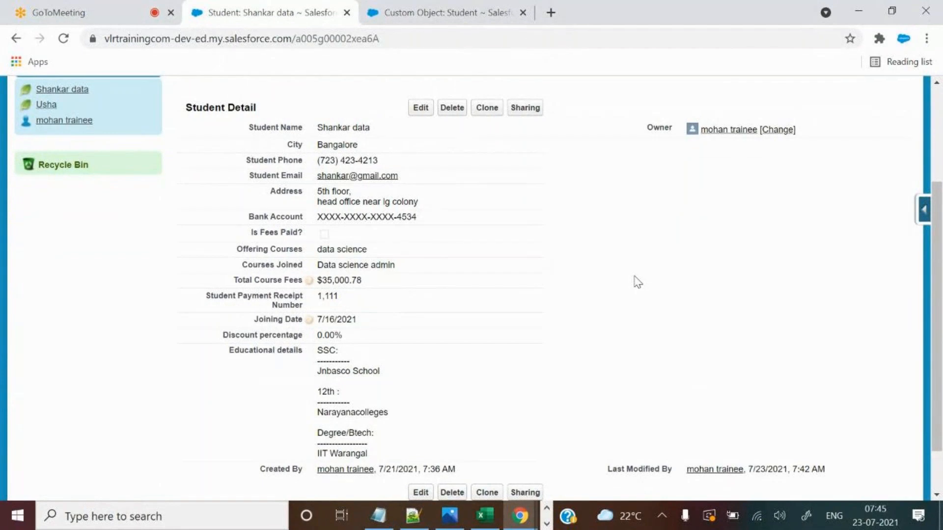
left_click_drag(202, 107, 509, 370)
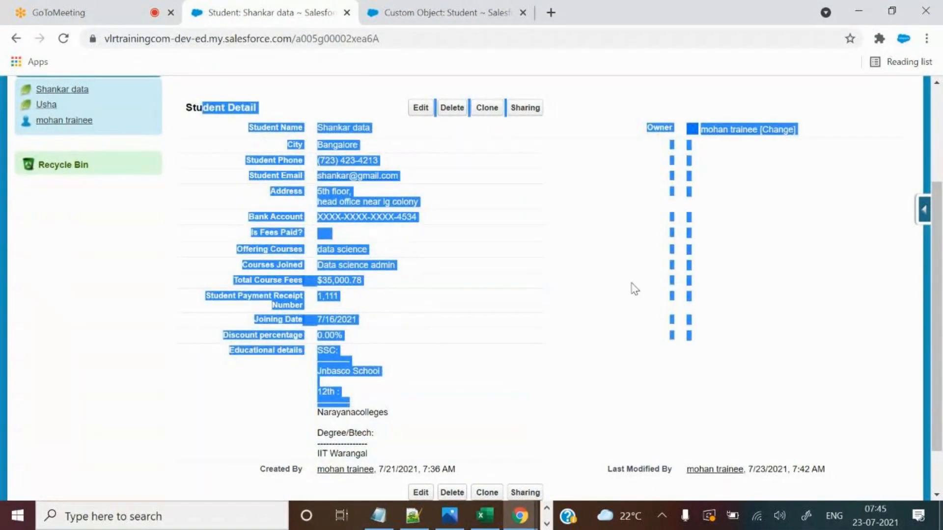
left_click(589, 243)
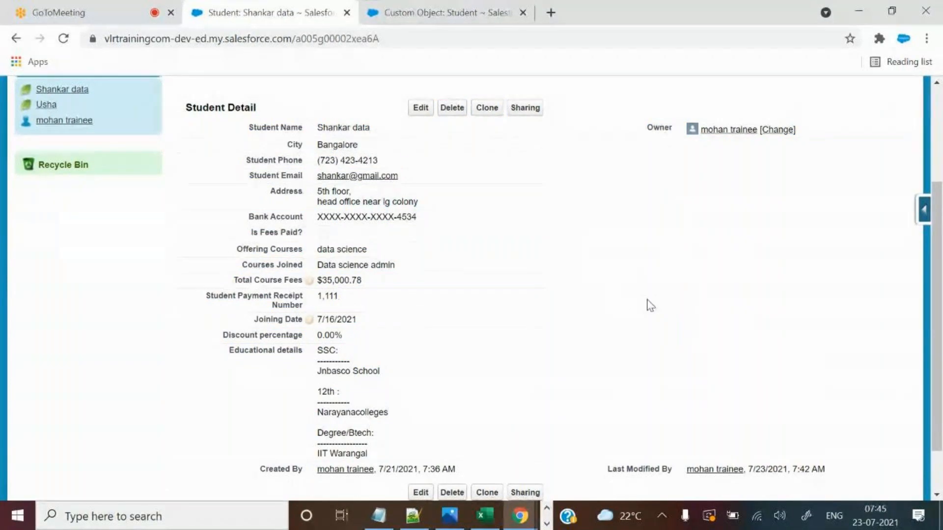
scroll(650, 306, "down", 2)
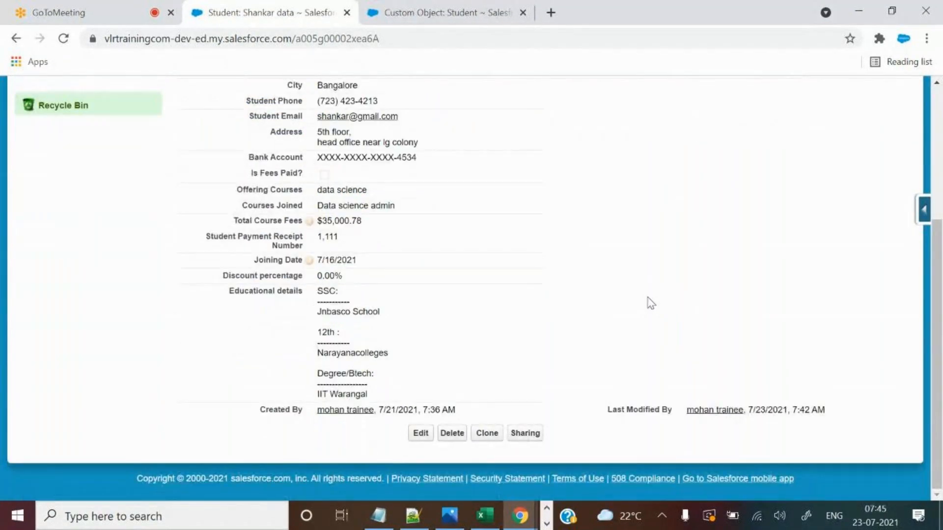
scroll(651, 305, "up", 3)
left_click(415, 196)
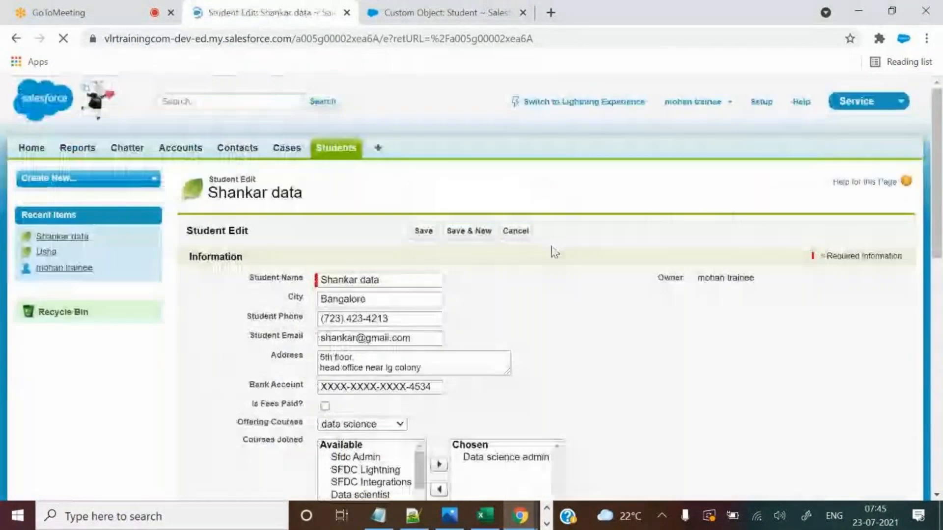
Open the Hobbies field definition and confirm it is a Rich Text Area with 25 visible lines.
scroll(589, 326, "down", 10)
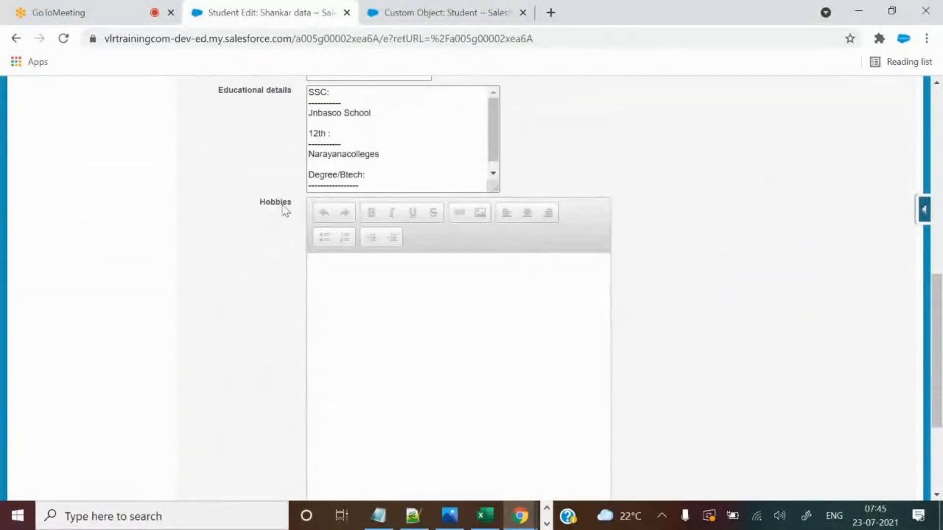
left_click_drag(256, 204, 292, 205)
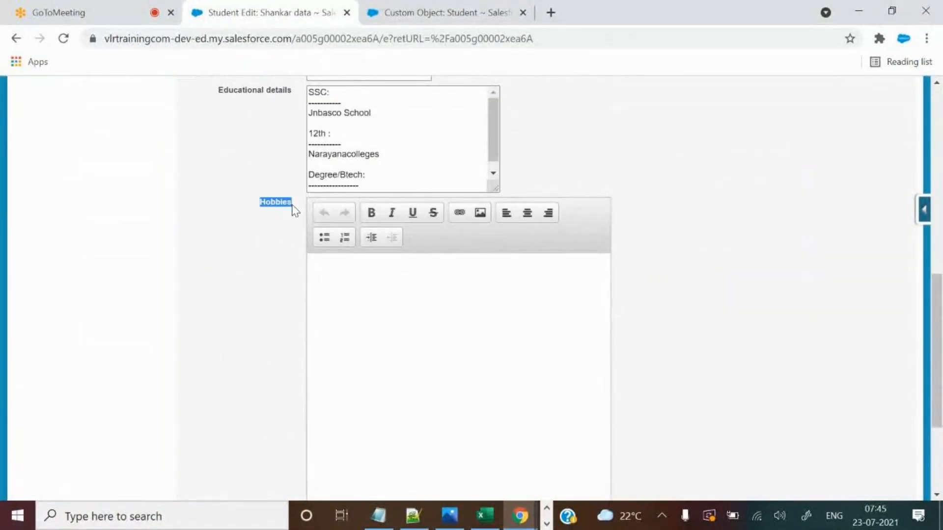
left_click(401, 4)
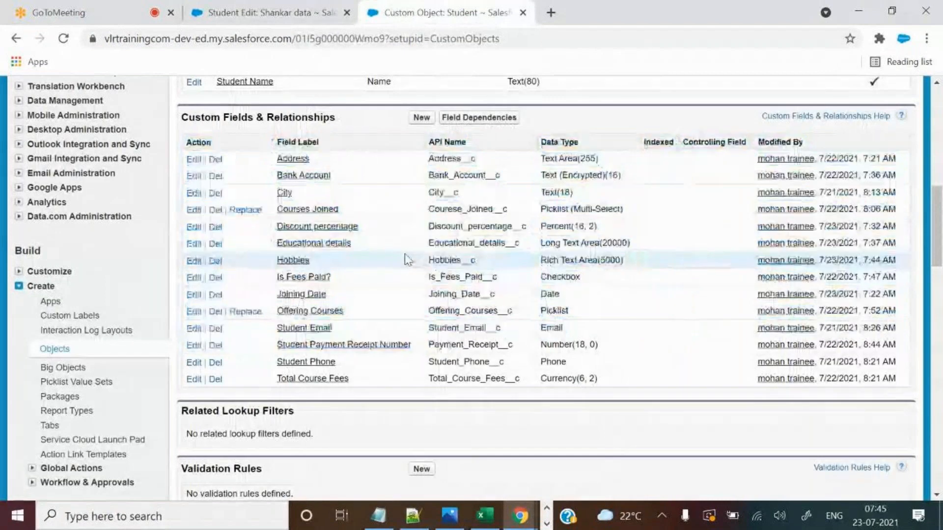
left_click(303, 260)
scroll(432, 300, "down", 5)
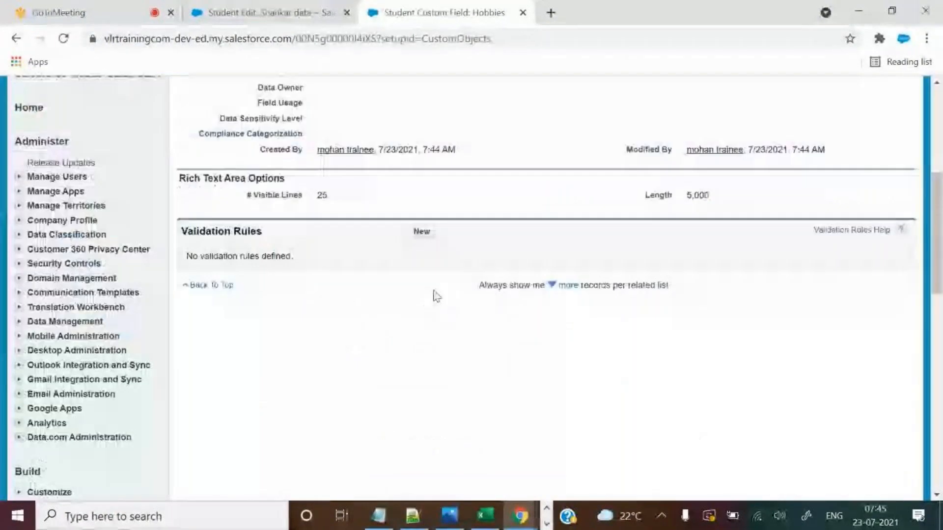
scroll(434, 295, "up", 3)
left_click_drag(258, 341, 328, 357)
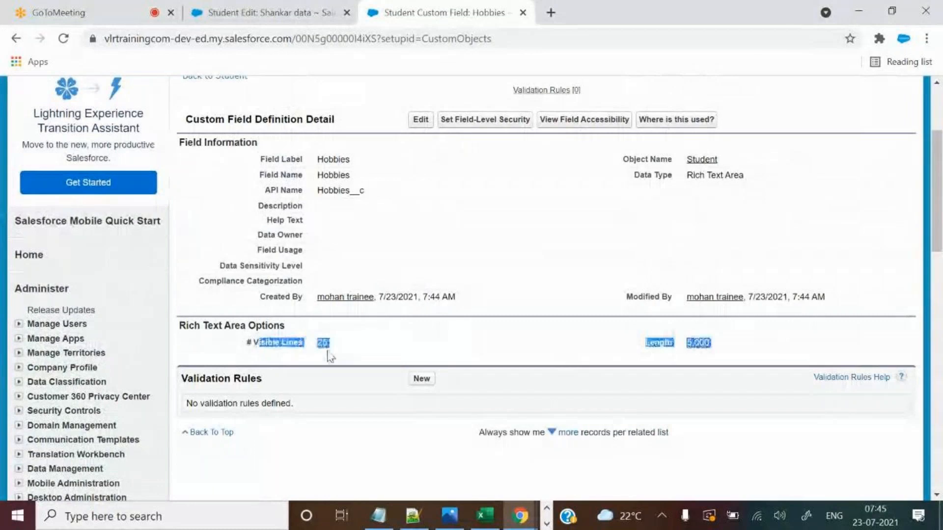
Confirm the Hobbies field's 5,000 character length limit, then return to the Student edit form.
left_click(260, 13)
scroll(384, 99, "down", 5)
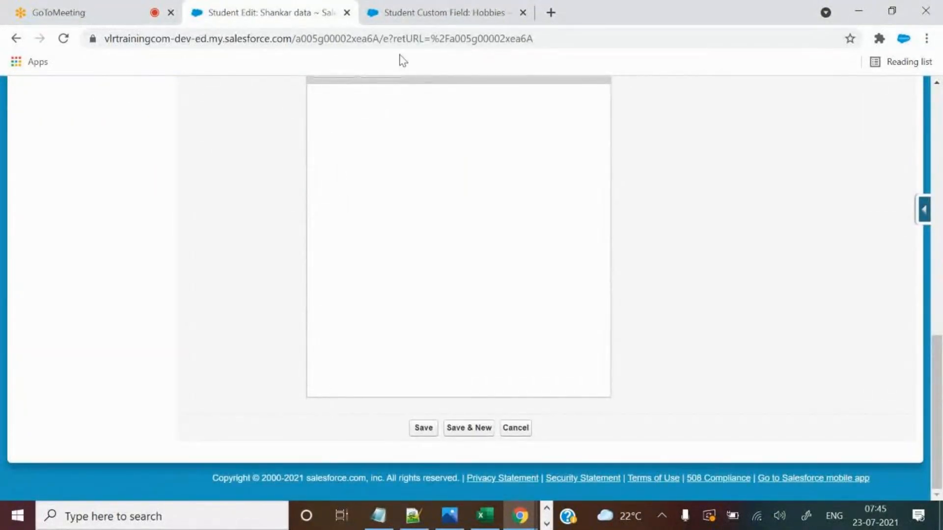
left_click(400, 11)
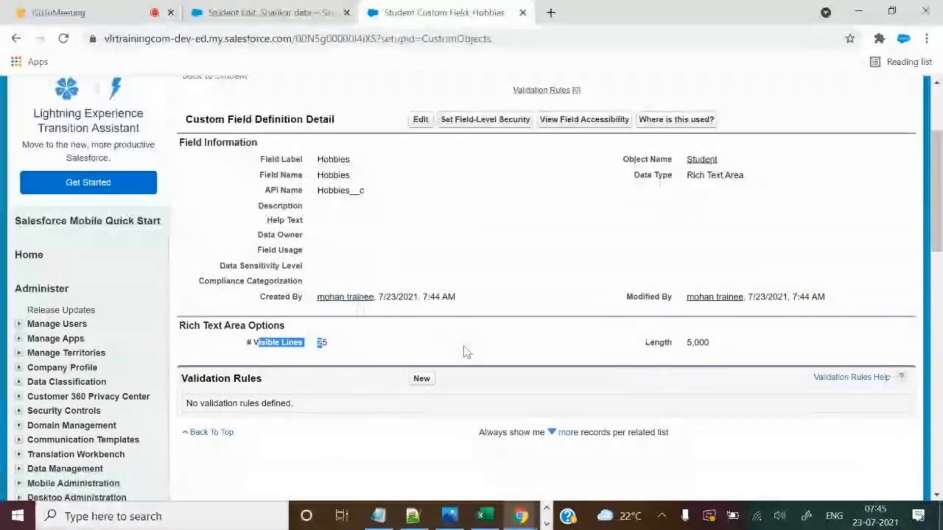
left_click(611, 362)
left_click_drag(649, 342, 719, 350)
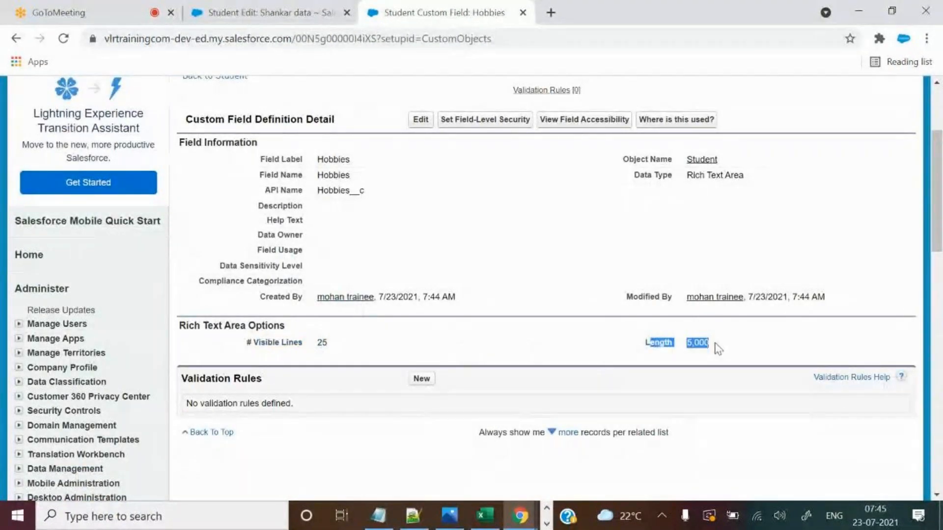
key("ctrl+shift+Tab")
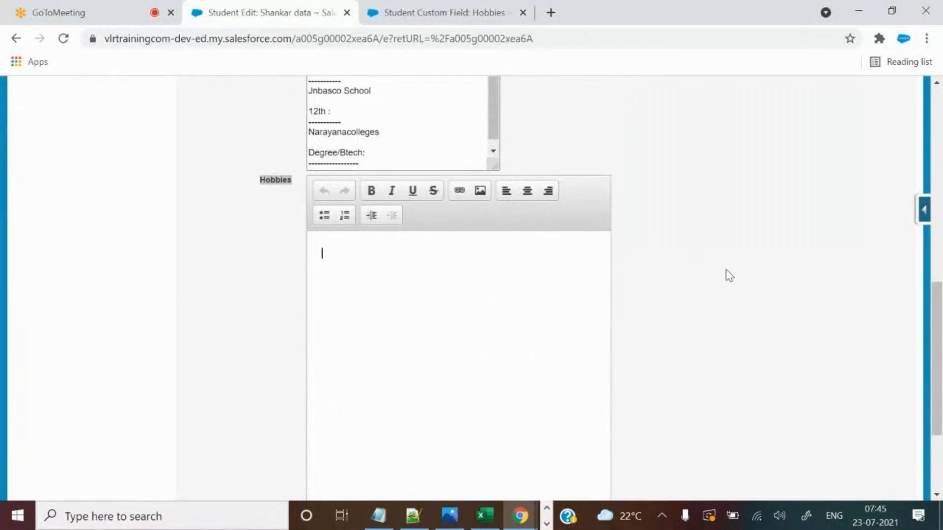
Begin the Hobbies entry with 'Playing Cricket' in the empty editor.
scroll(408, 227, "down", 1)
left_click(265, 107)
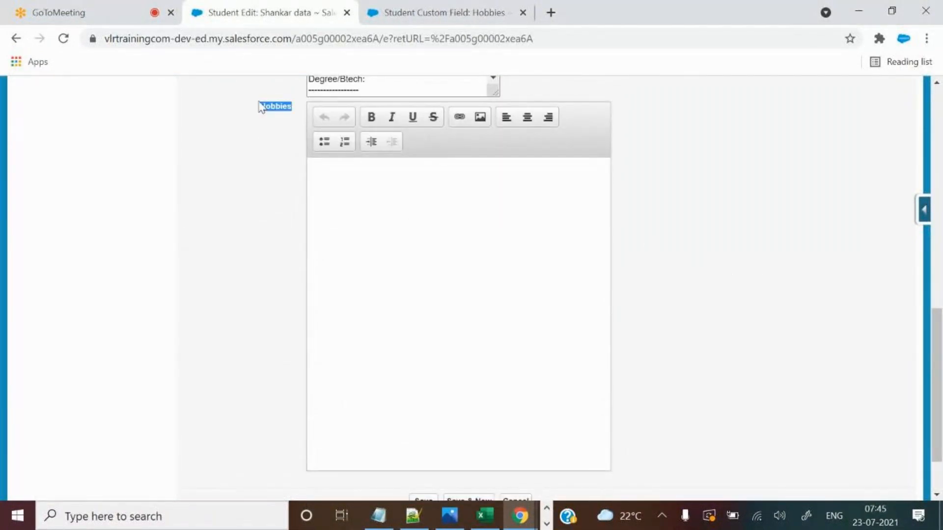
left_click_drag(261, 104, 295, 114)
left_click(349, 180)
scroll(676, 267, "up", 5)
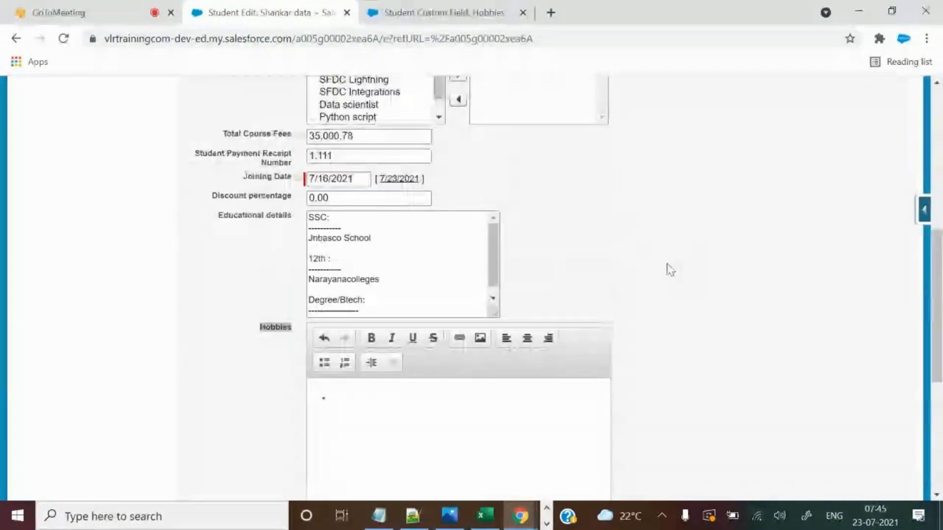
mouse_move(497, 312)
left_mouse_down()
mouse_move(531, 320)
mouse_move(511, 319)
left_mouse_up()
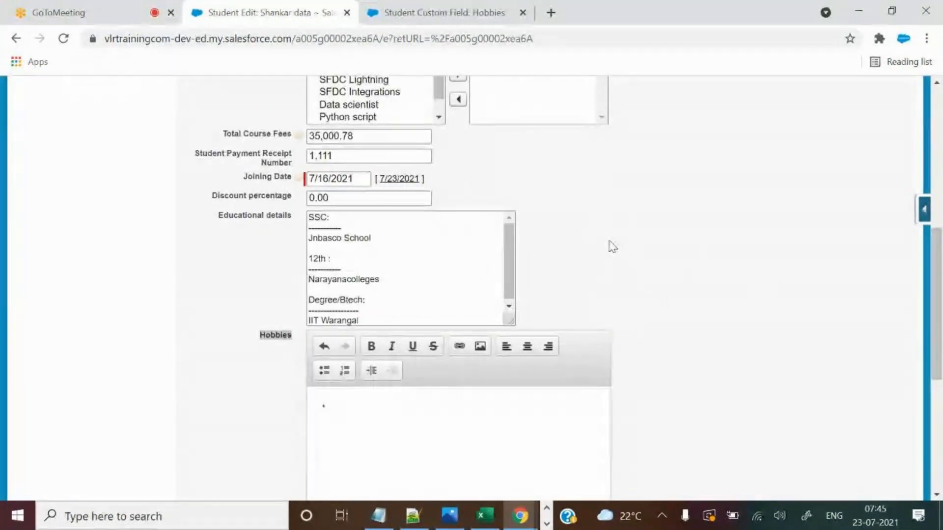
scroll(612, 247, "down", 2)
scroll(611, 247, "down", 1)
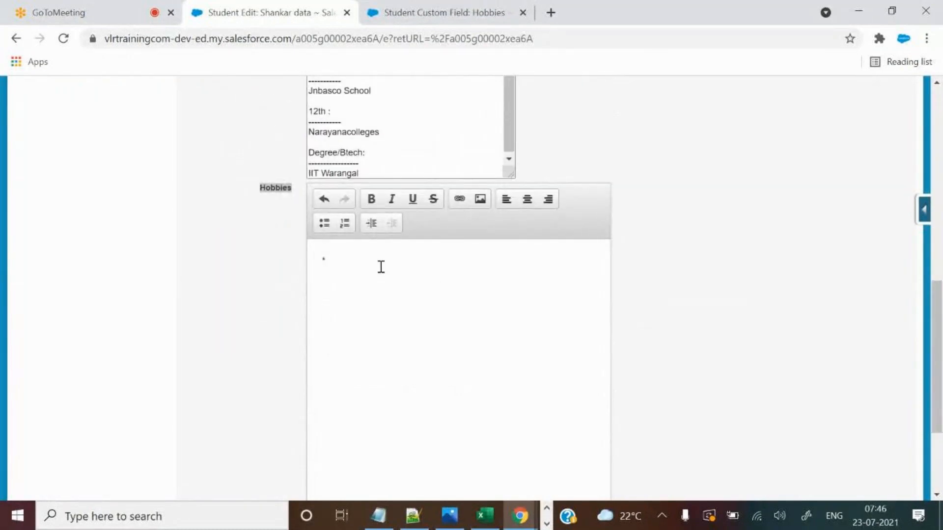
type("ing Cricket")
Add 'Valley ball' after Cricket, correcting Vally to Valley and deleting batmentan.
left_click(400, 264)
type(", Yally ball, batmentan")
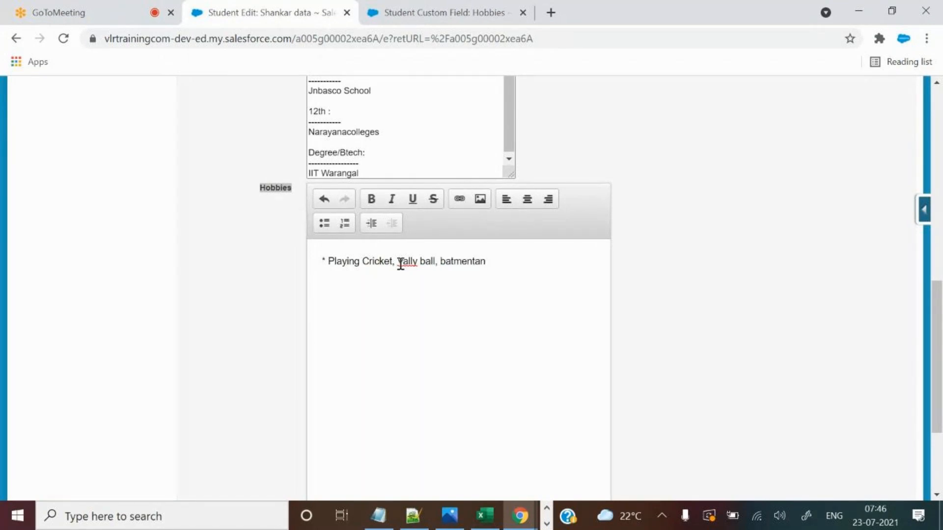
right_click(472, 267)
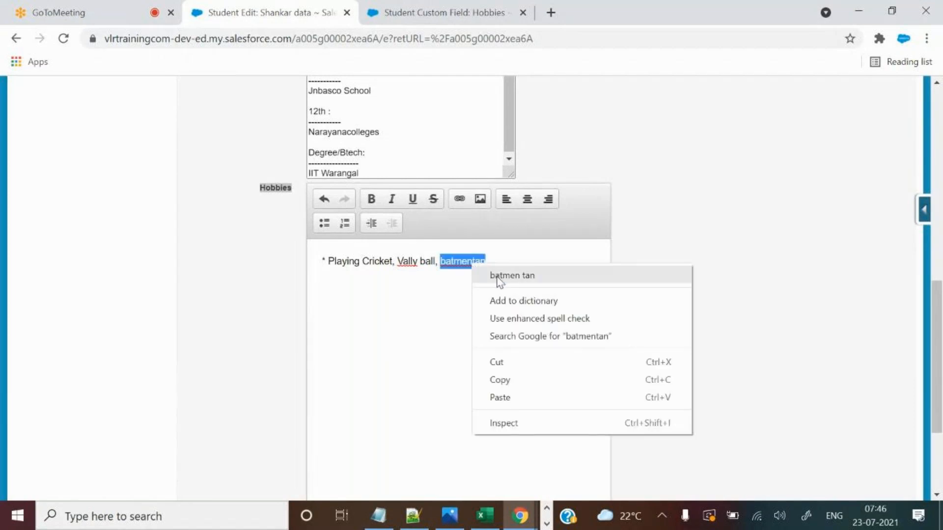
left_click(449, 276)
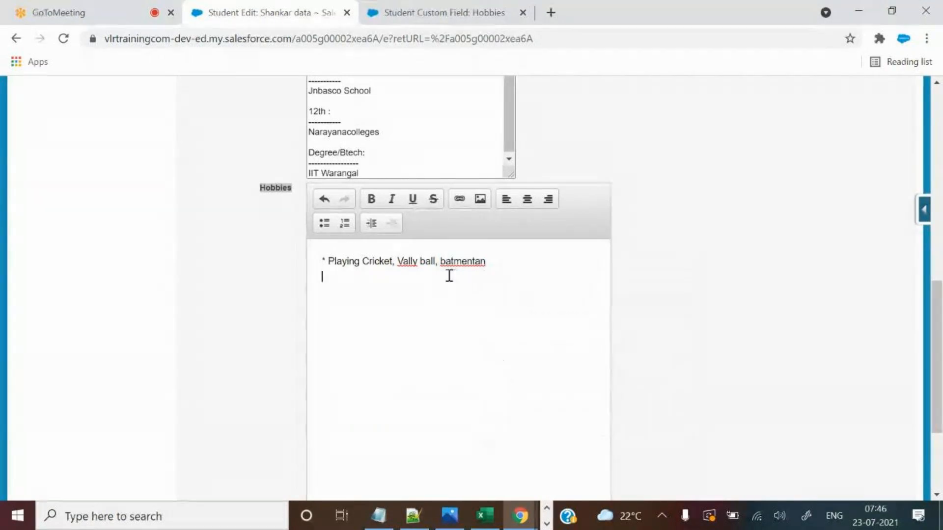
right_click(410, 265)
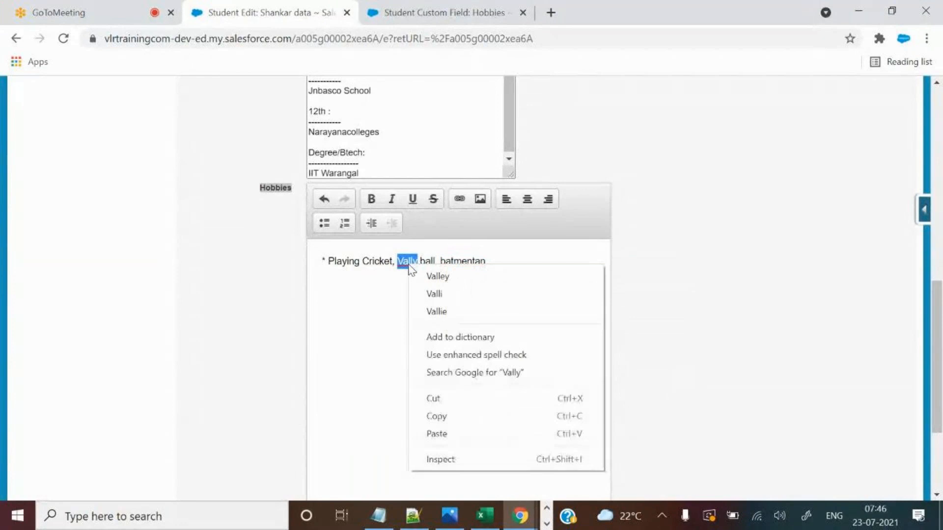
left_click(436, 276)
double_click(448, 263)
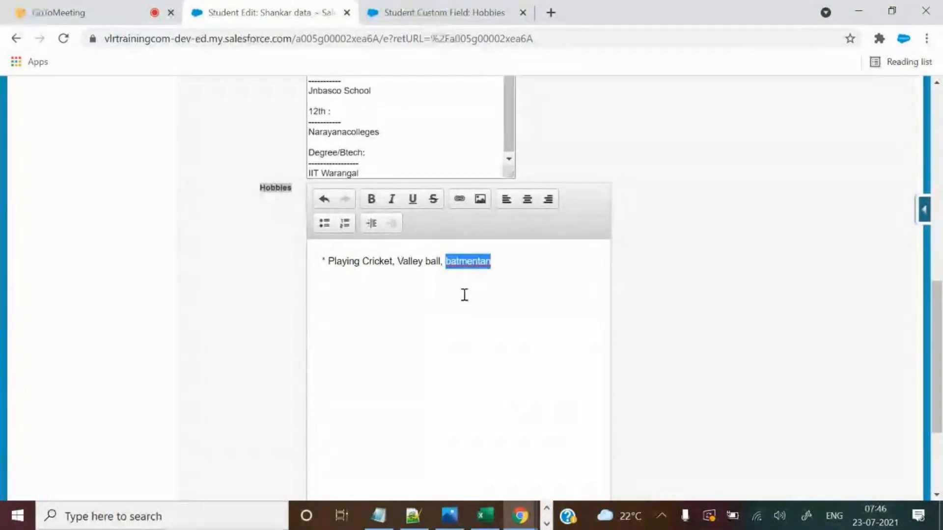
key("BackSpace")
End the first line with Shuttle and start a second line 'Watching movies, Webseries'.
type("Shuttle")
key("Return")
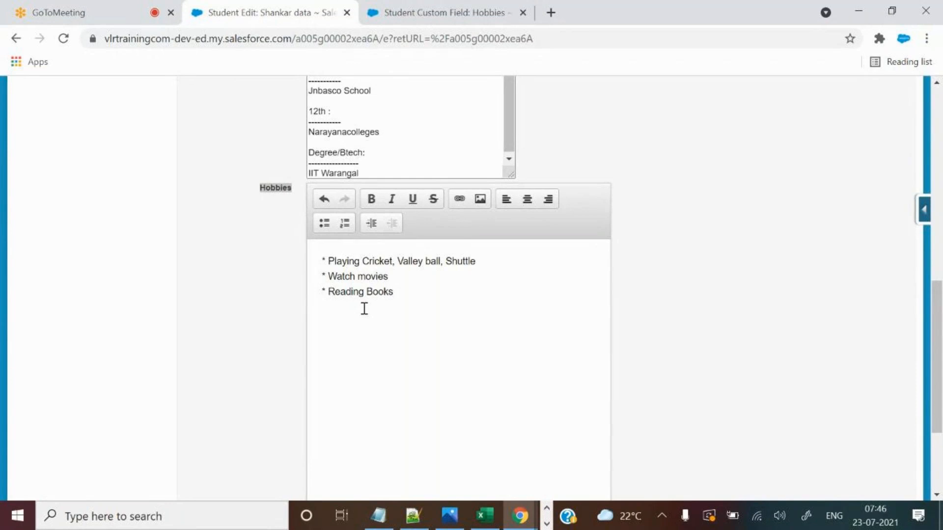
type("ing")
left_click(402, 278)
type(", Webseri")
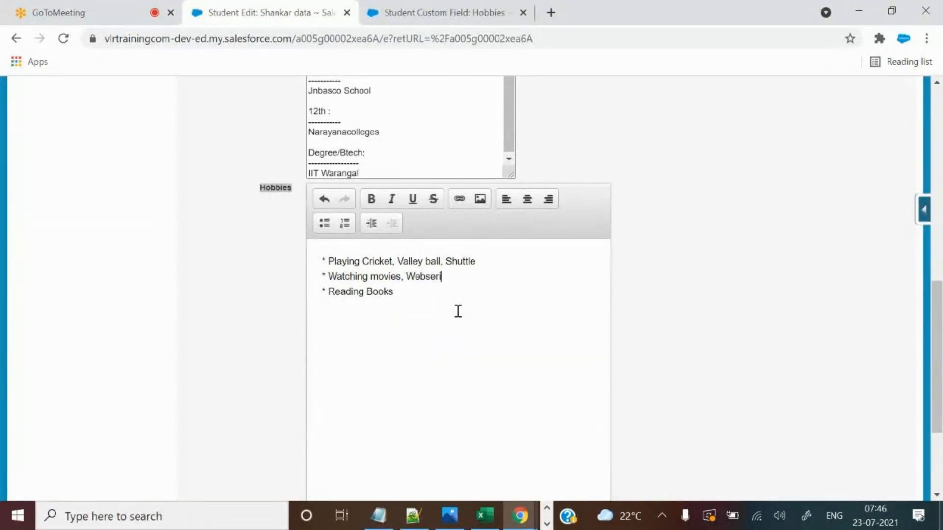
Fix 'Webseries' to 'Web series' on the second Hobbies line.
left_click(472, 312)
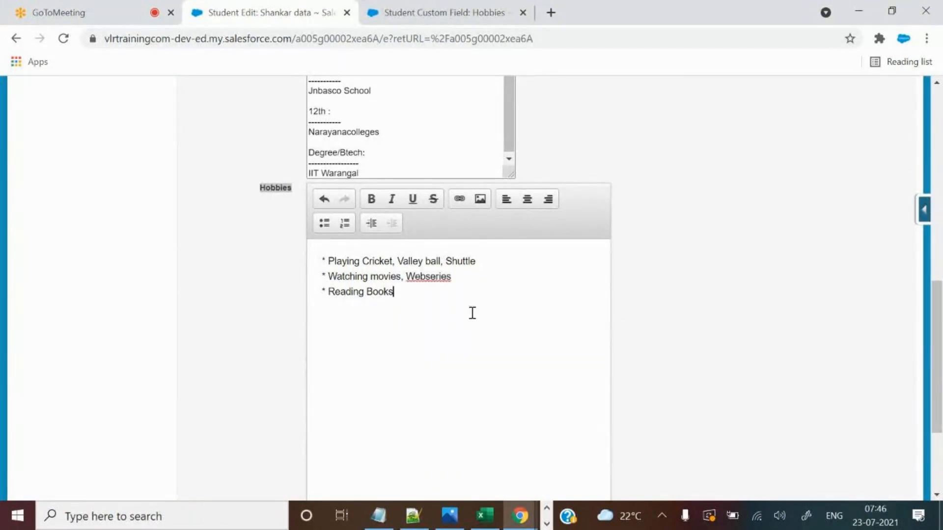
right_click(440, 278)
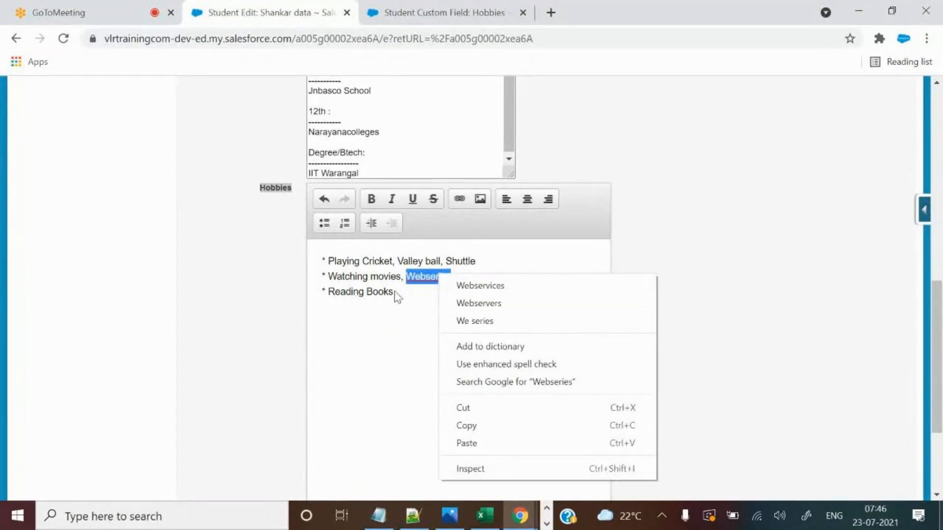
left_click(407, 292)
right_click(437, 276)
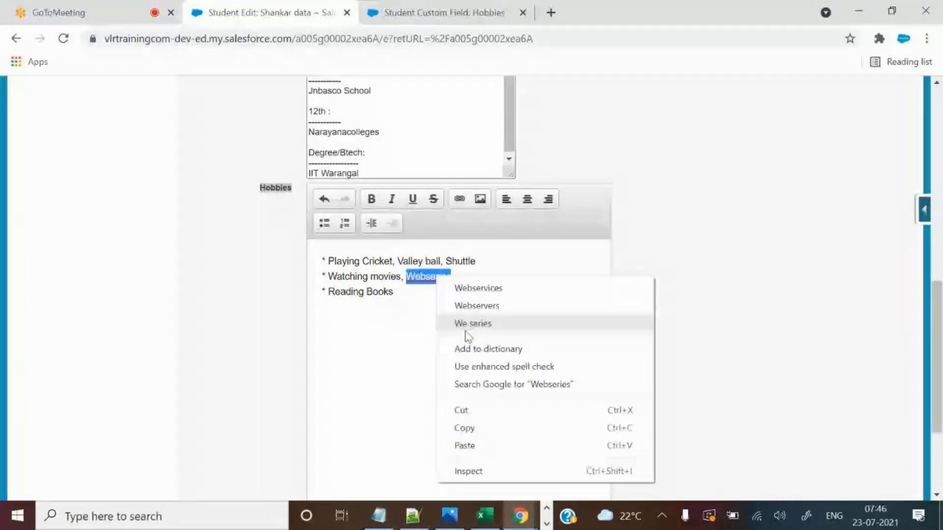
left_click(416, 294)
left_click(426, 278)
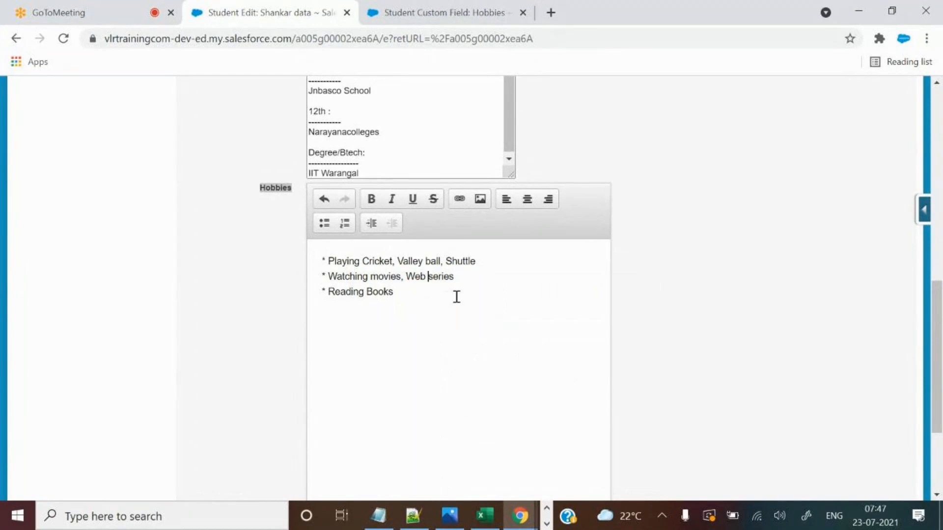
left_click(382, 304)
scroll(751, 320, "down", 3)
left_click(427, 147)
scroll(679, 278, "up", 3)
Make all three Hobbies lines bold.
left_click_drag(476, 263, 322, 262)
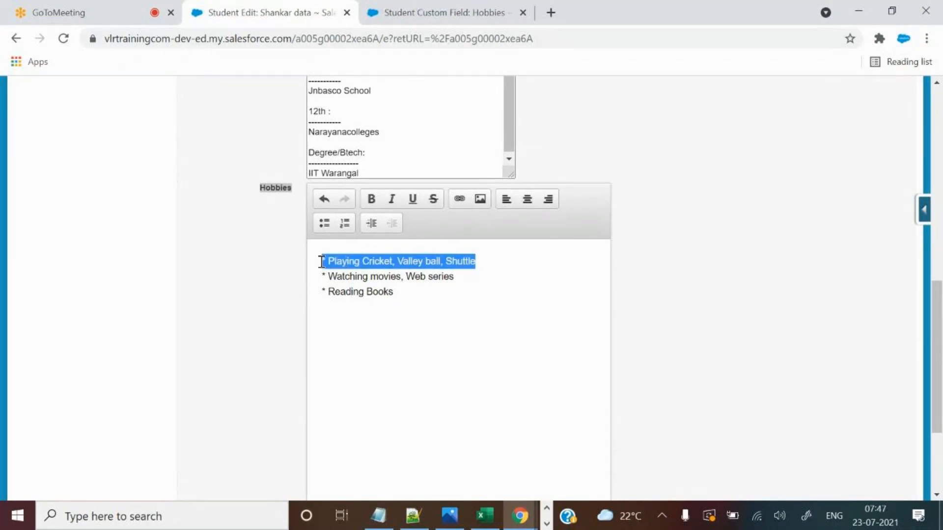
left_click(373, 199)
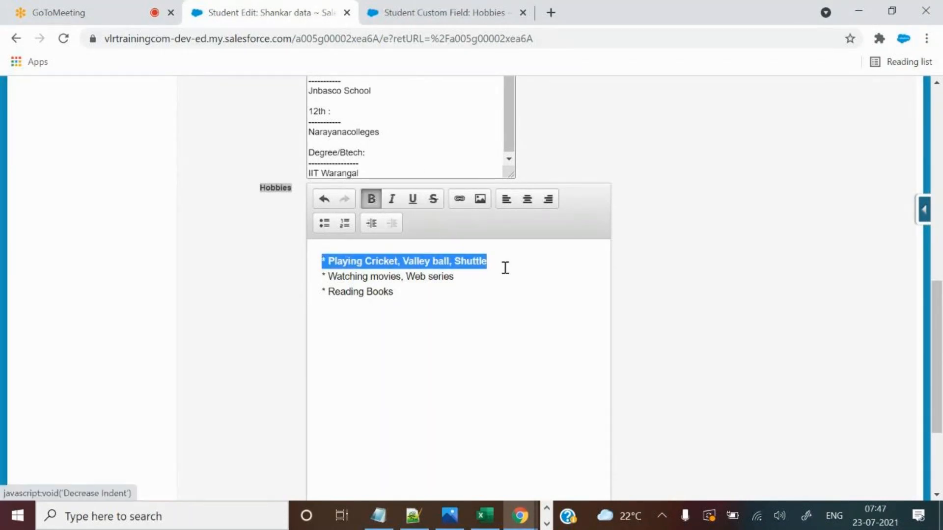
left_click(524, 266)
key("ctrl+a")
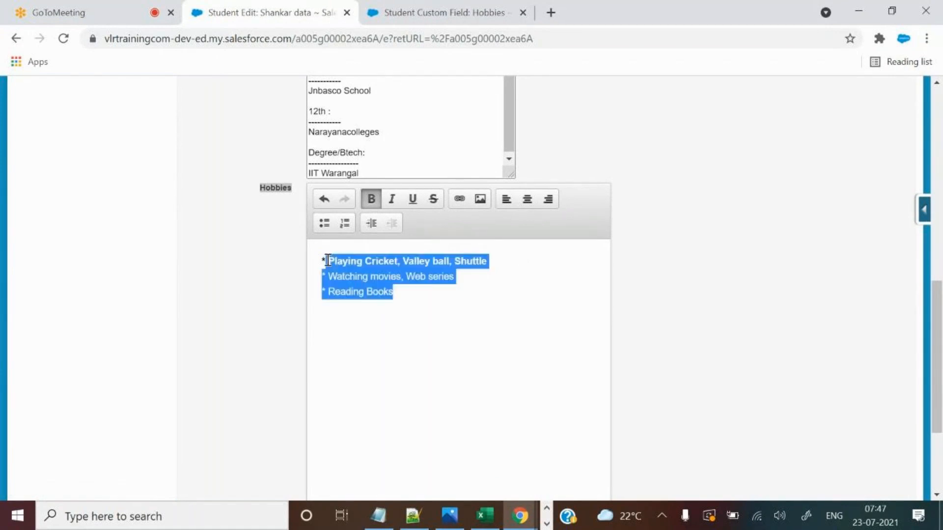
left_click(371, 199)
left_click(372, 199)
left_click(442, 304)
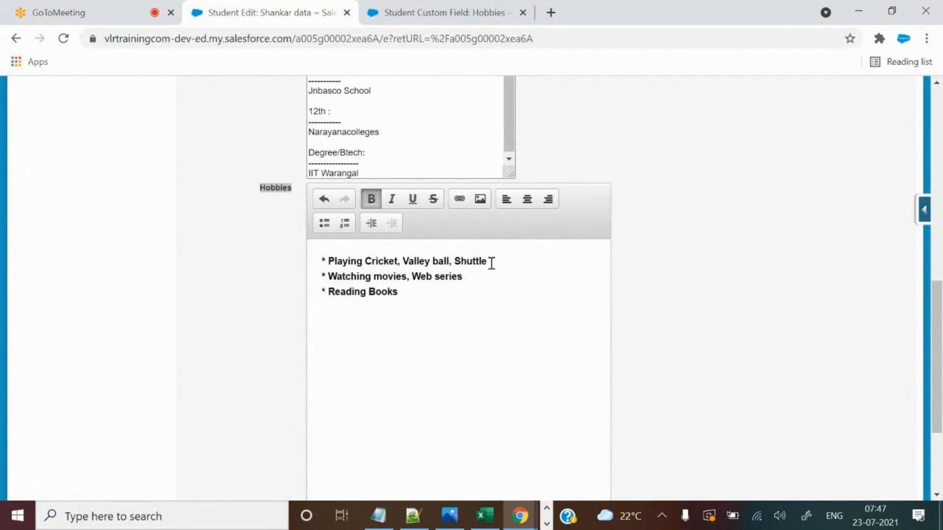
Make the word Playing italic and underlined.
left_click_drag(364, 260, 328, 261)
left_click(392, 199)
left_click(436, 291)
double_click(350, 261)
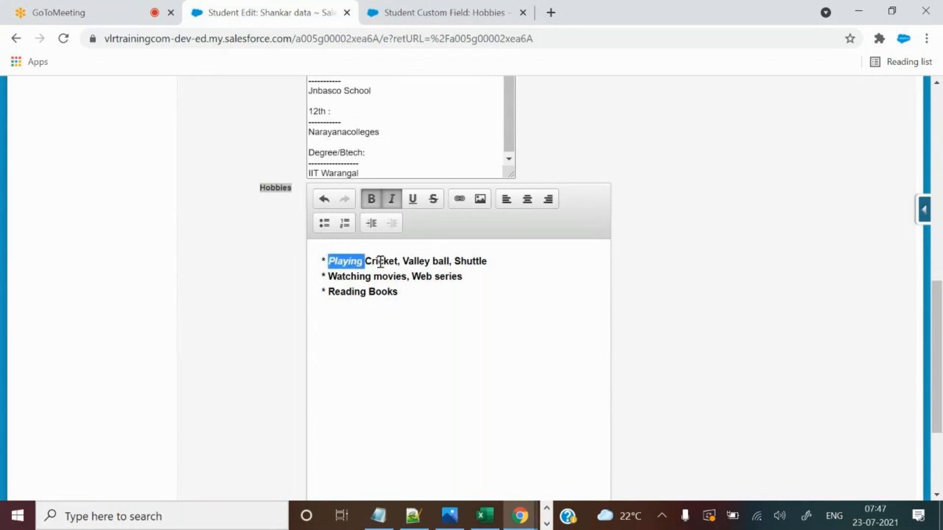
left_click(413, 198)
left_click(403, 300)
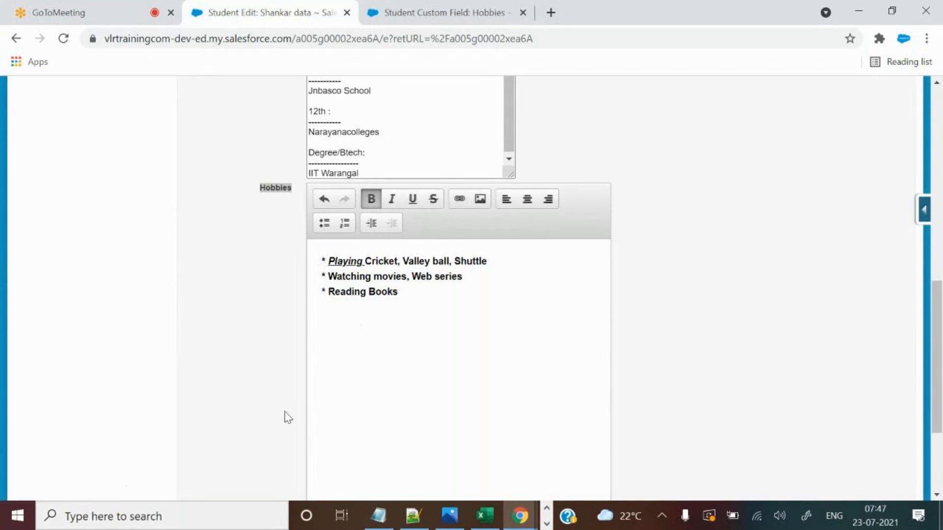
Launch Microsoft Word from Windows search, create a blank document, and return to the browser.
left_click(152, 516)
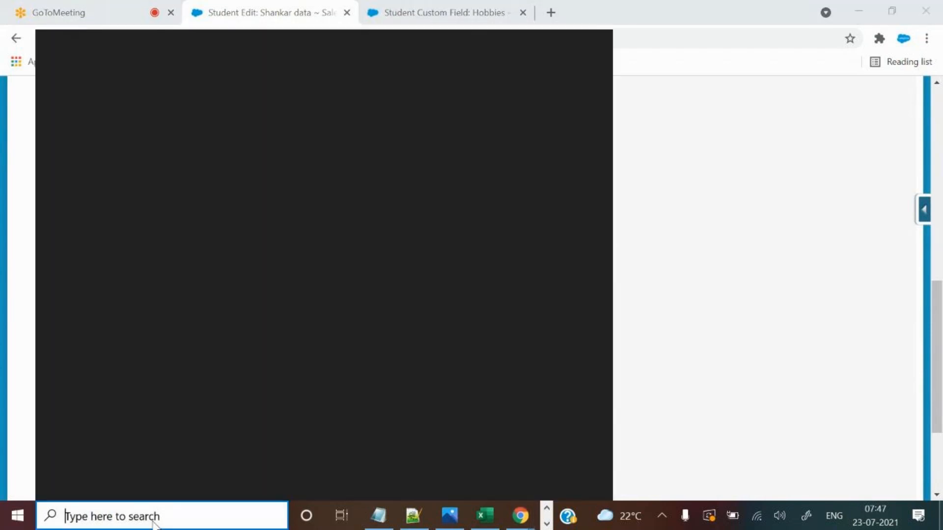
type("work")
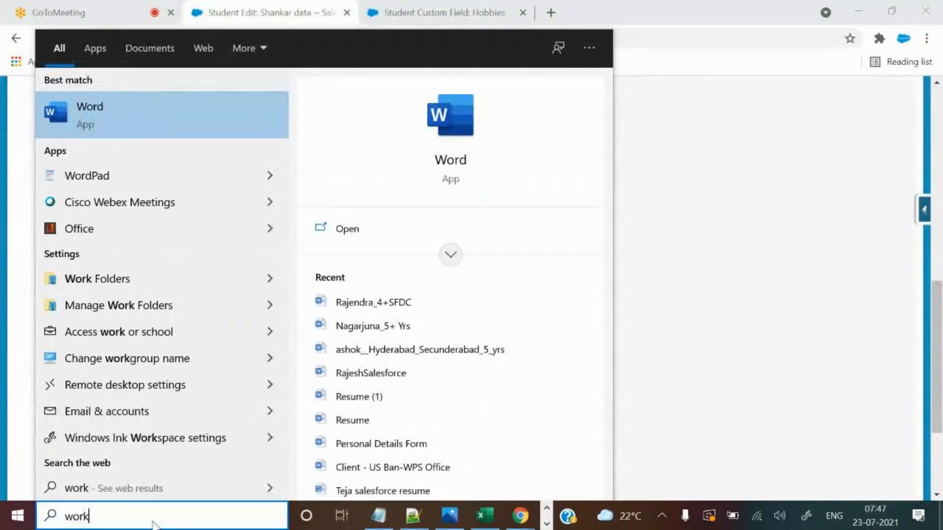
key("Return")
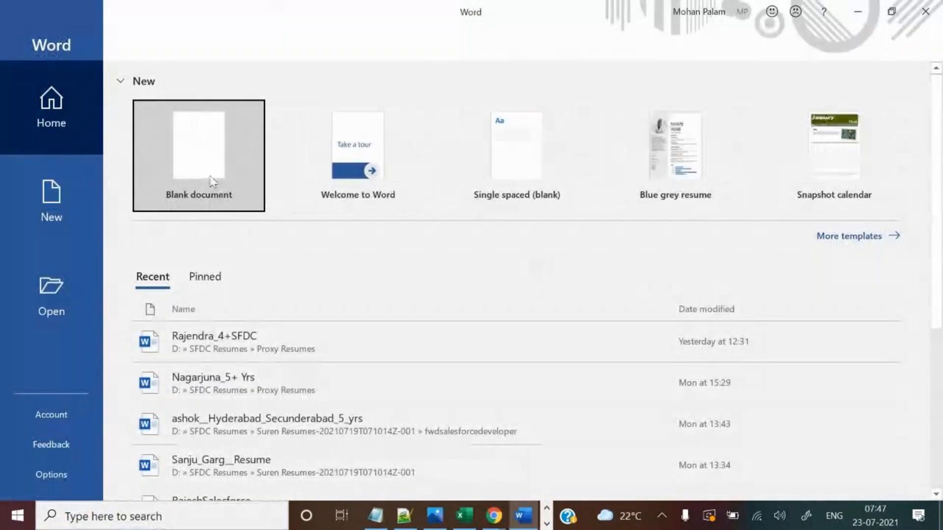
left_click(213, 166)
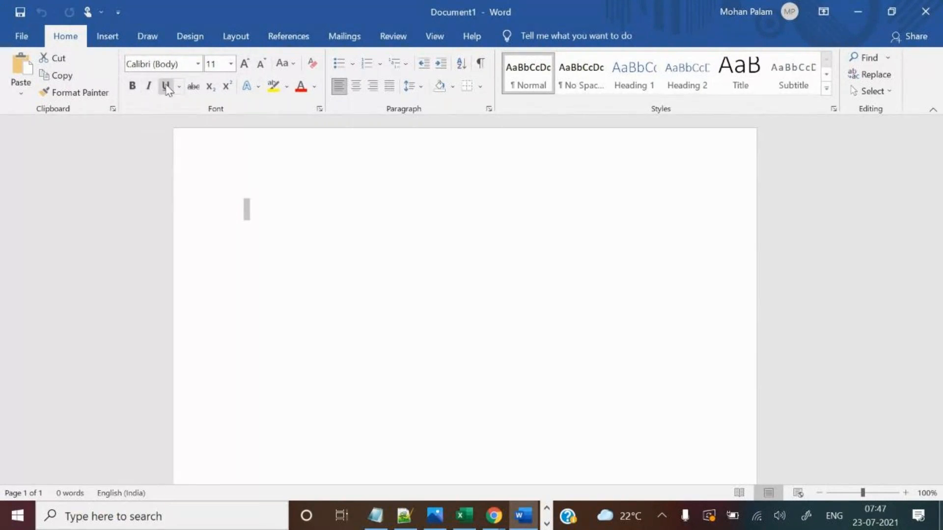
key("alt+shift")
key("alt+Tab")
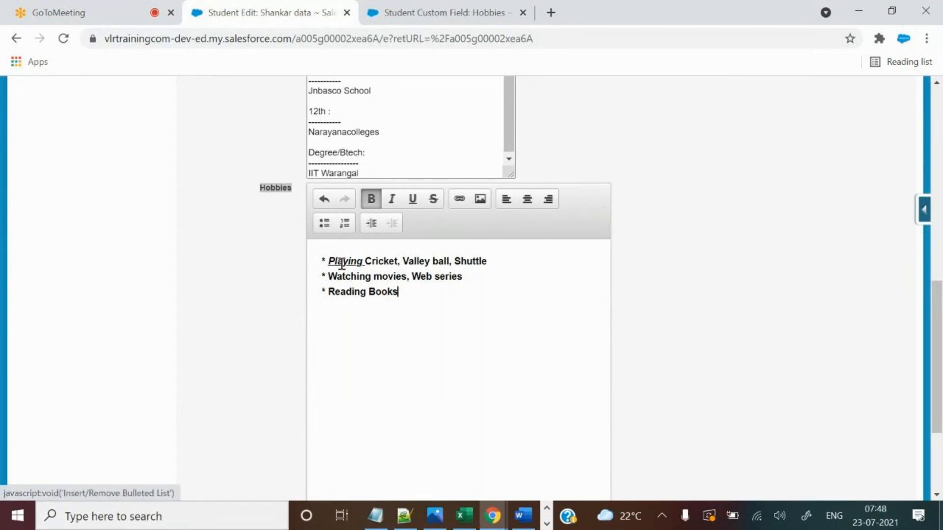
Try numbering the Reading Books and Playing lines, then undo the numbering.
left_click(344, 223)
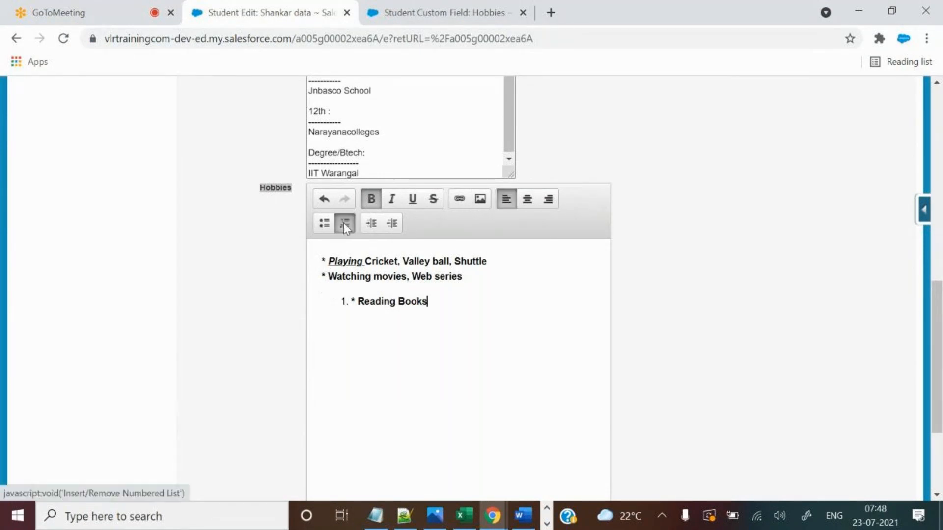
left_click(356, 300)
key("BackSpace")
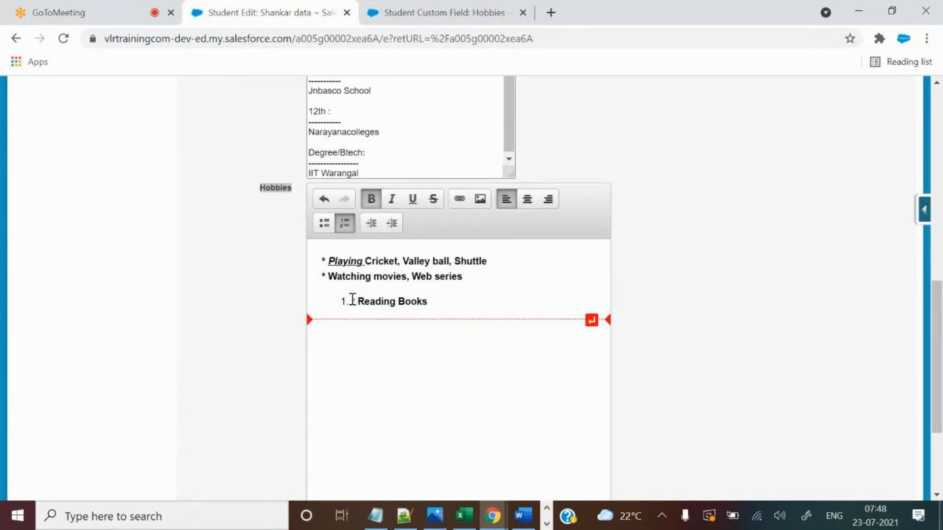
key("BackSpace")
key("BackSpace")
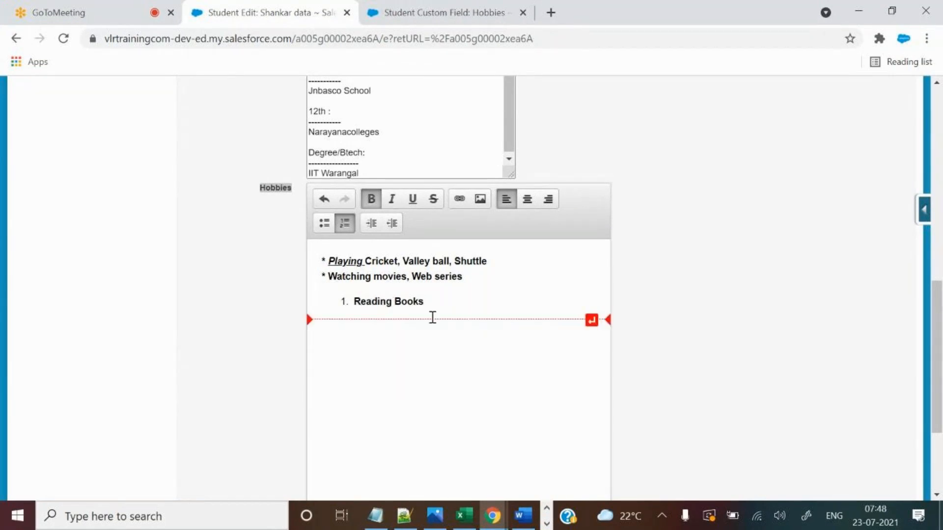
left_click(337, 266)
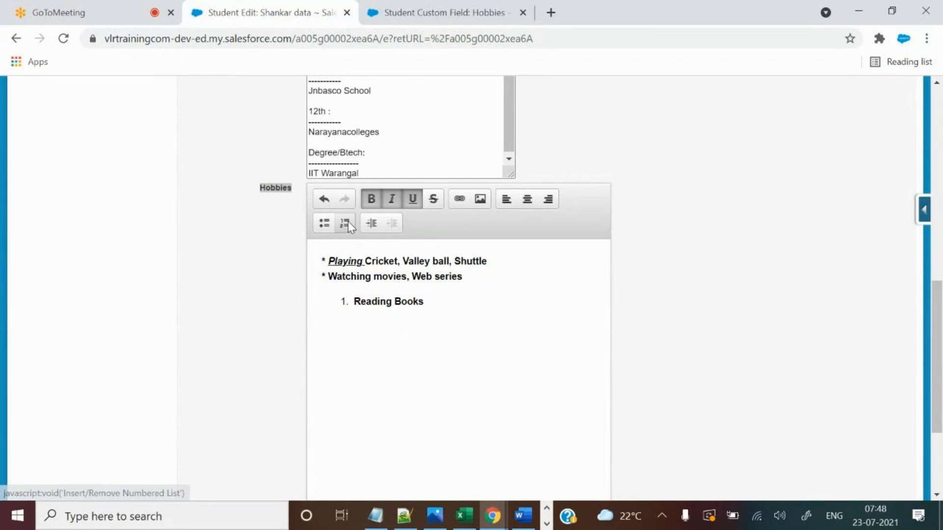
left_click(346, 222)
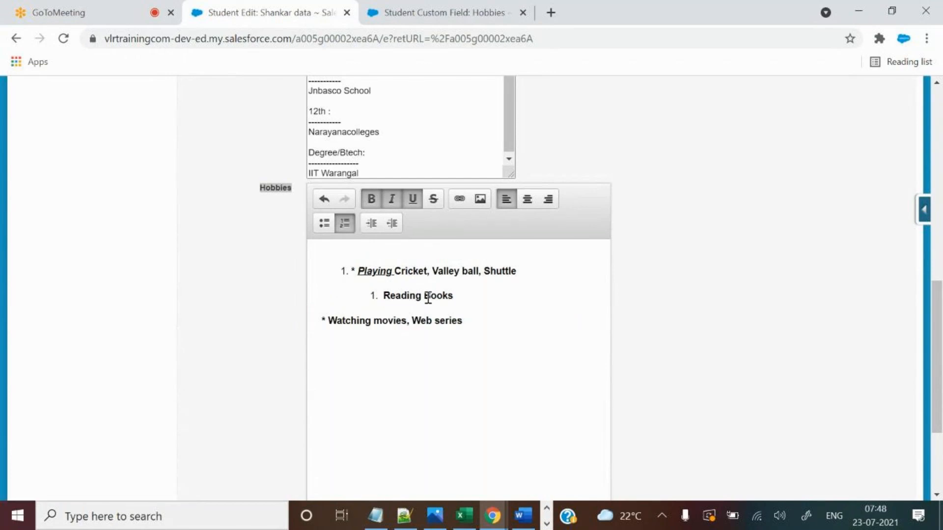
key("ctrl+z")
key("ctrl+z")
key("ctrl+z")
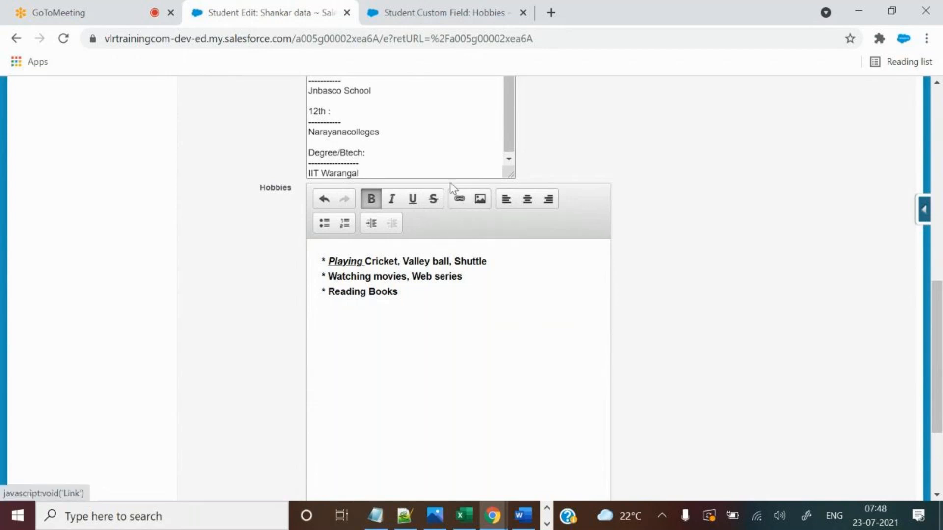
Try centre and right alignment on the hobby lines, settling on left alignment.
left_click_drag(442, 304, 266, 263)
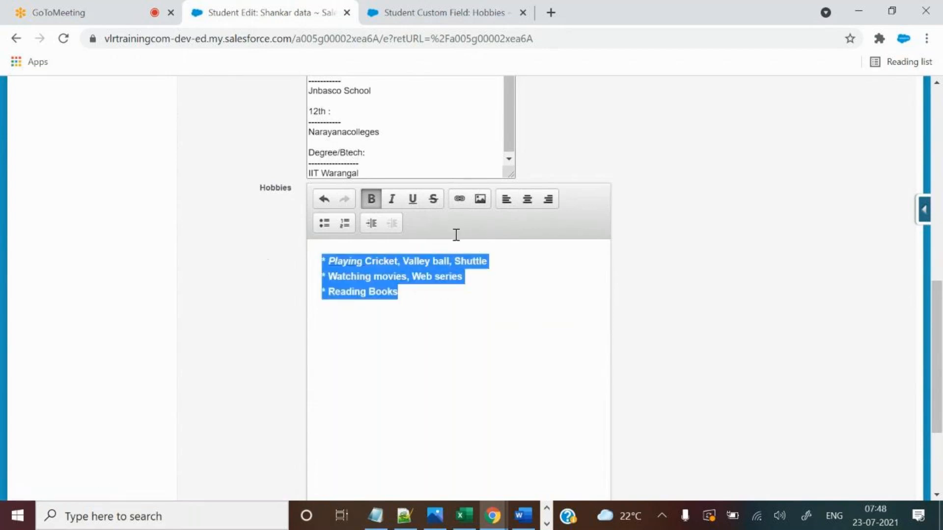
left_click(528, 199)
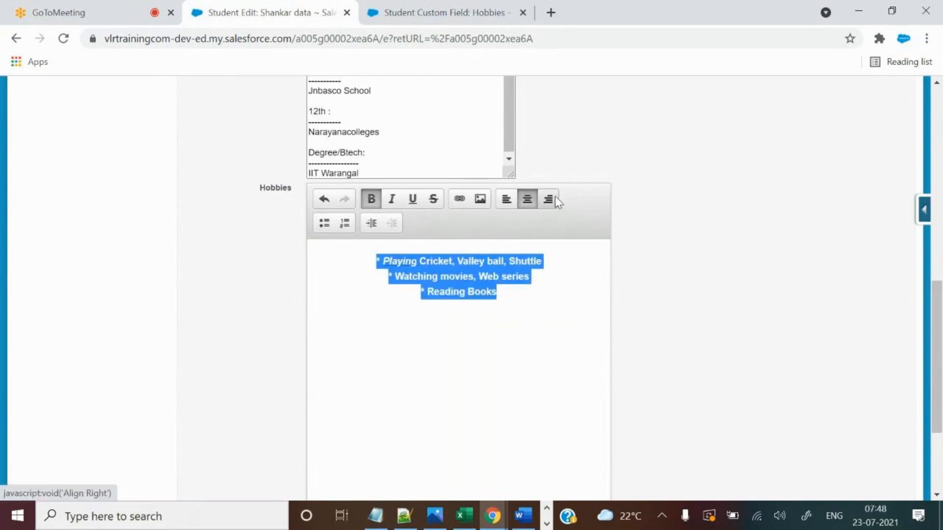
left_click(549, 198)
left_click(507, 199)
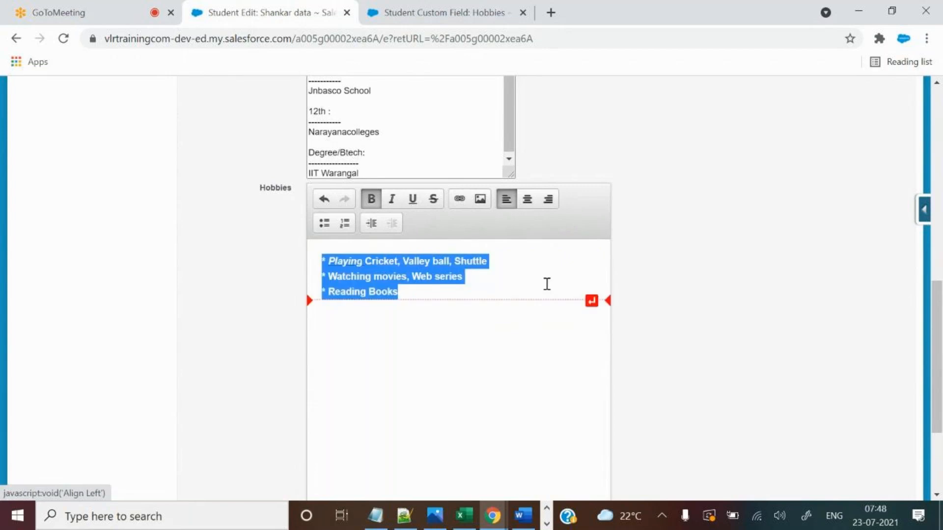
Number the three hobby lines 1–3 and delete their leading asterisks.
left_click(346, 225)
left_click(457, 332)
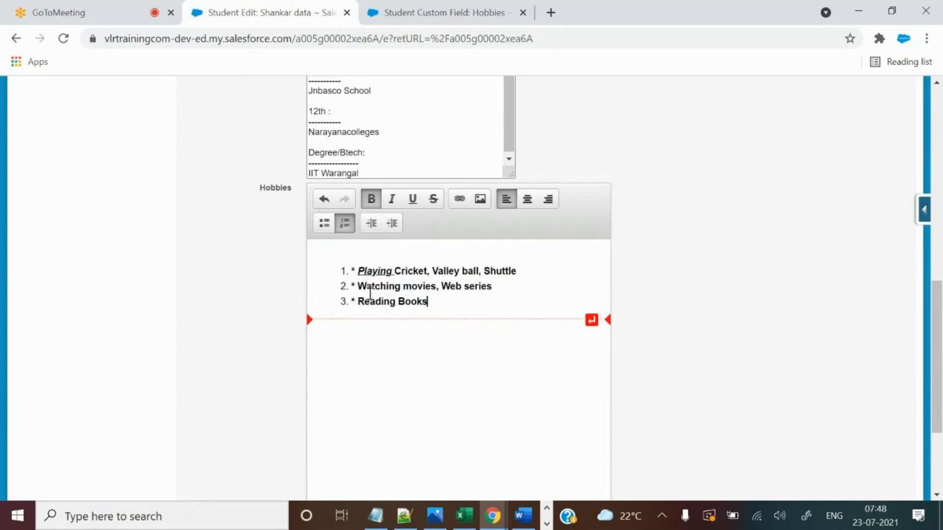
key("BackSpace")
left_click(354, 286)
key("BackSpace")
left_click(356, 302)
key("BackSpace")
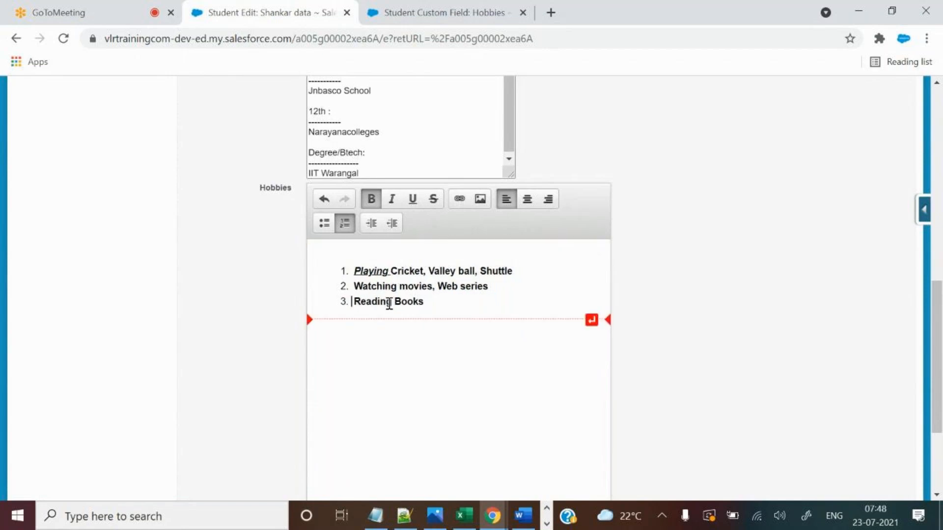
left_click_drag(426, 302, 325, 271)
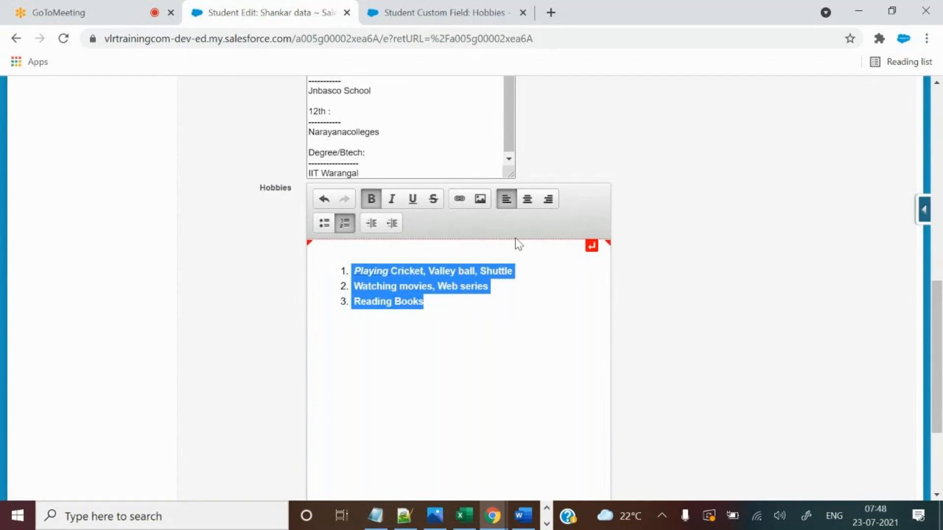
left_click(333, 222)
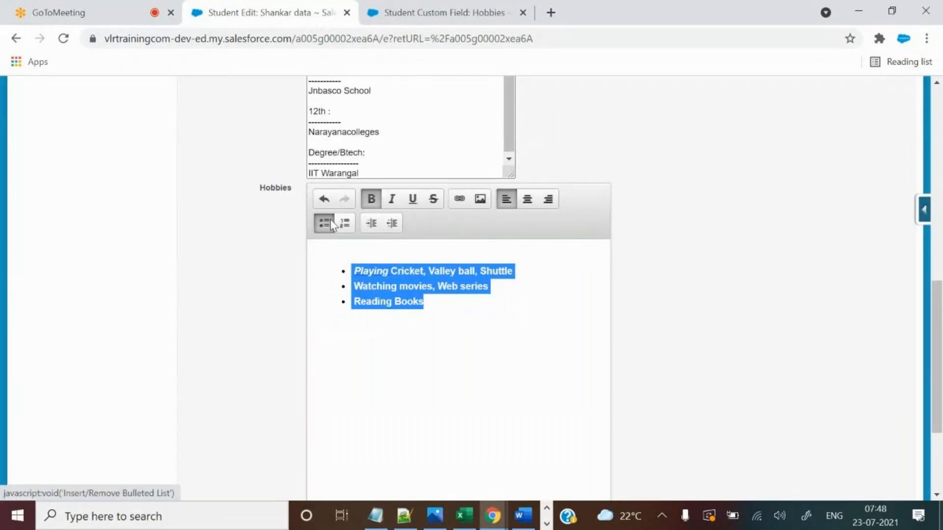
left_click(347, 224)
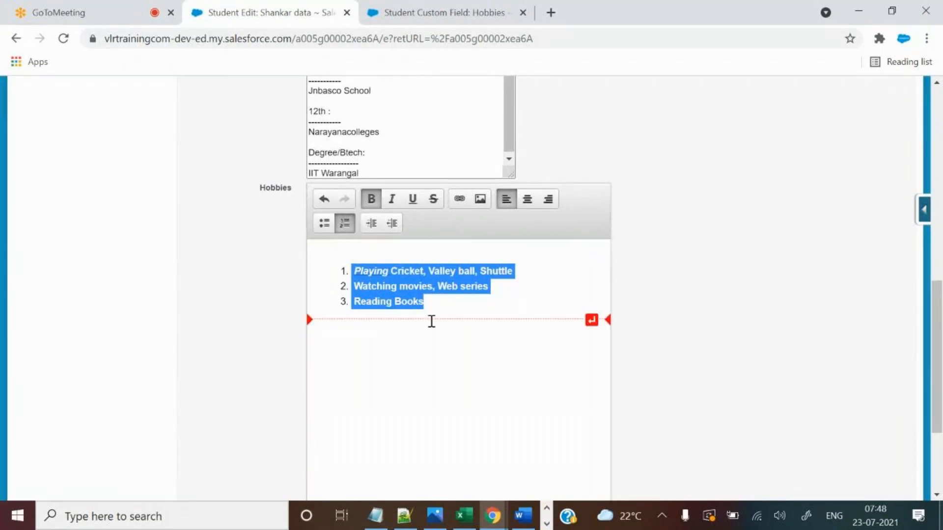
left_click(450, 302)
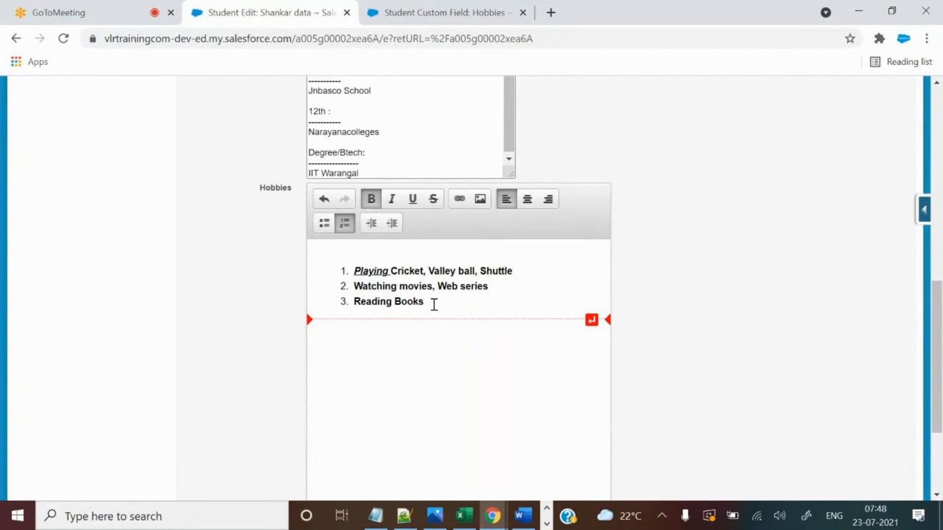
scroll(646, 289, "up", 1)
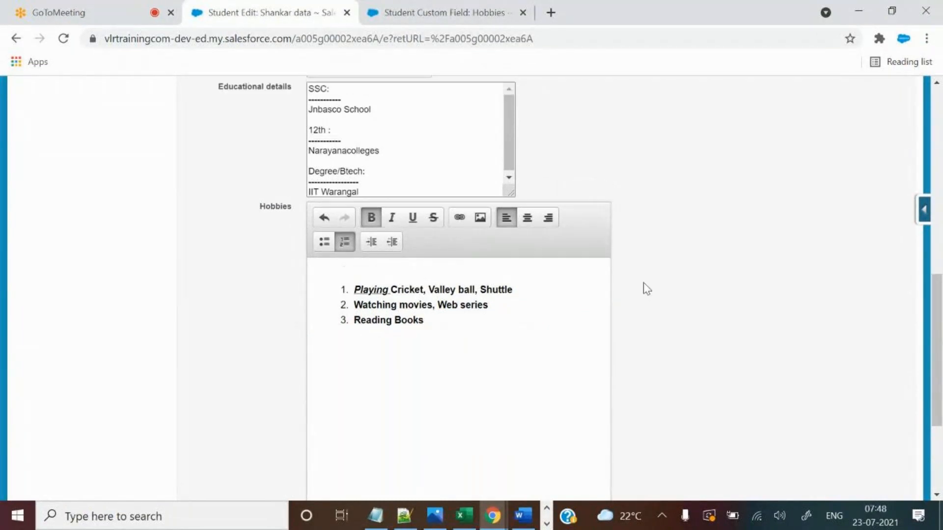
scroll(644, 282, "up", 3)
left_click_drag(400, 175, 303, 157)
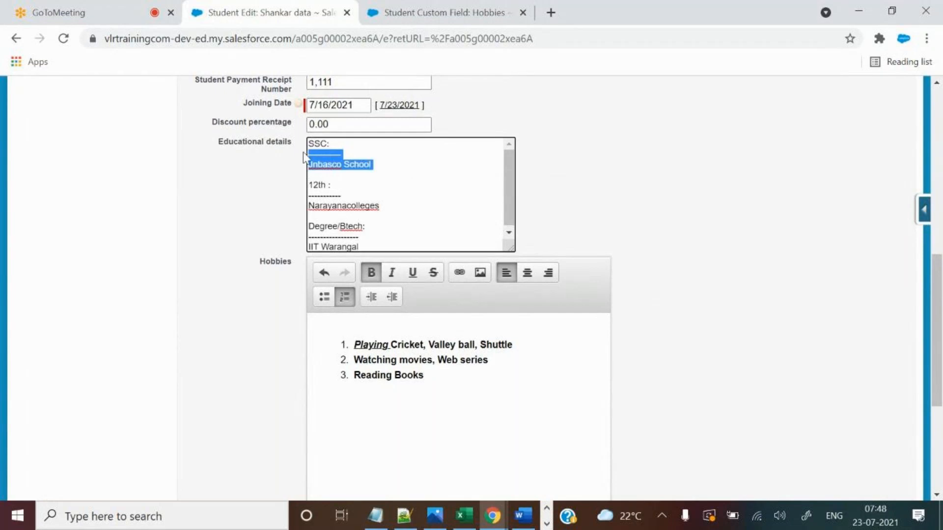
right_click(333, 165)
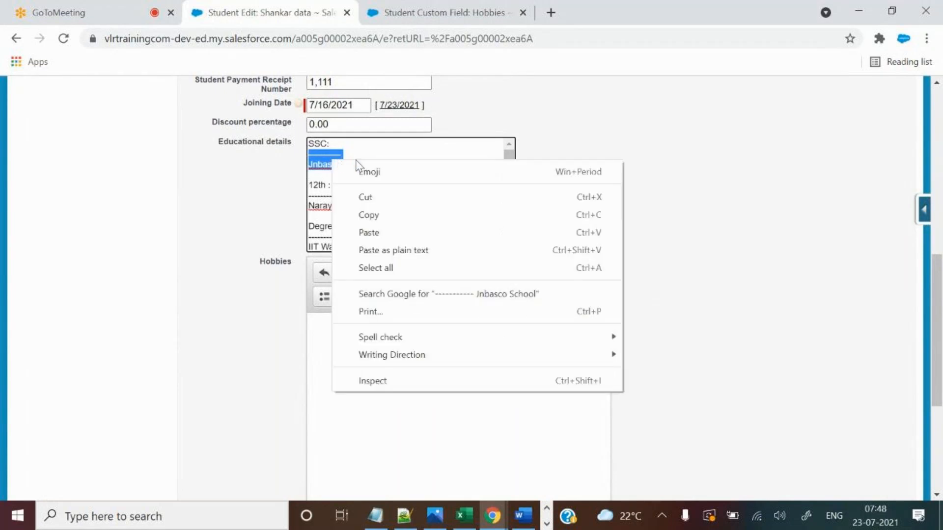
left_click(385, 150)
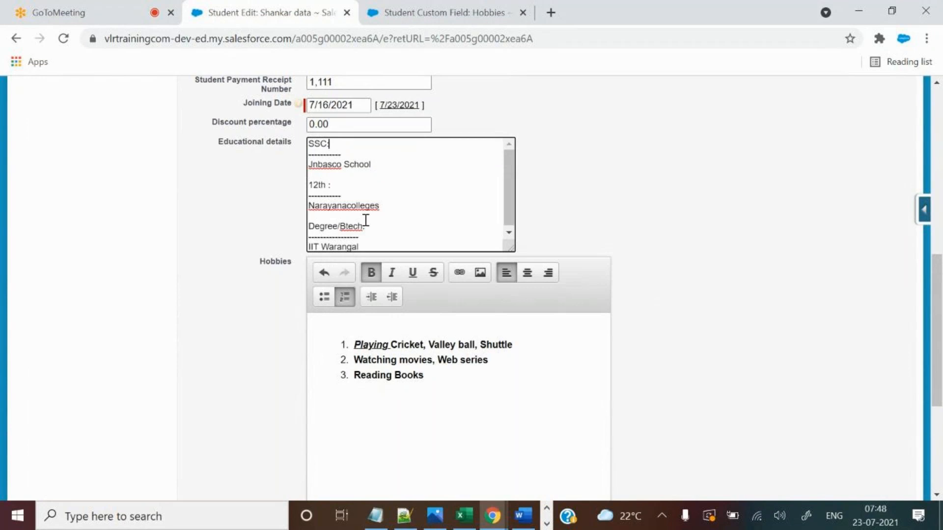
left_click_drag(383, 210, 362, 181)
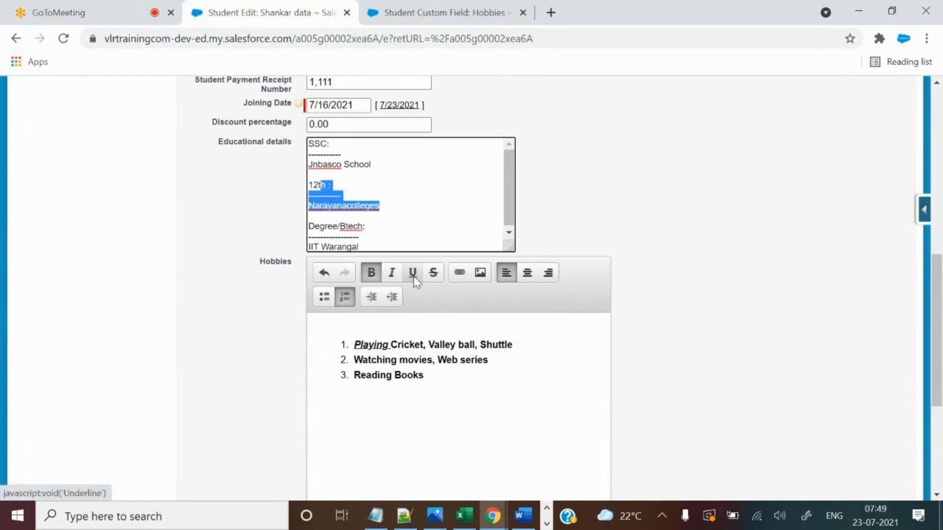
left_click_drag(396, 246, 309, 151)
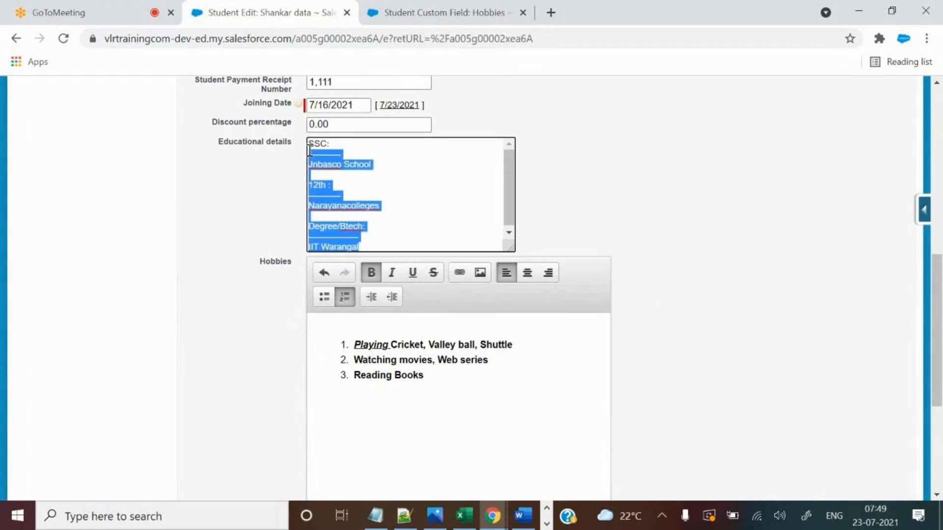
left_click(178, 513)
Open Notepad from search and position its window over the form.
type("note")
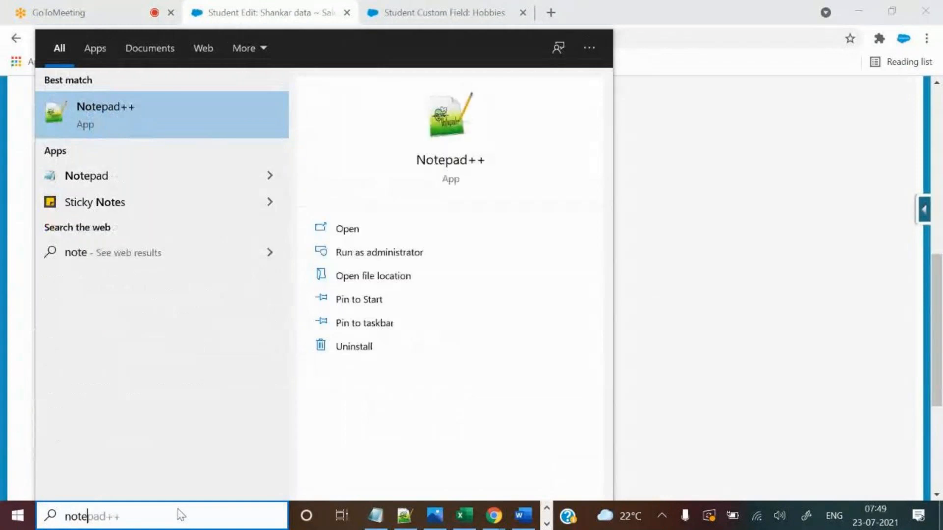
left_click(153, 175)
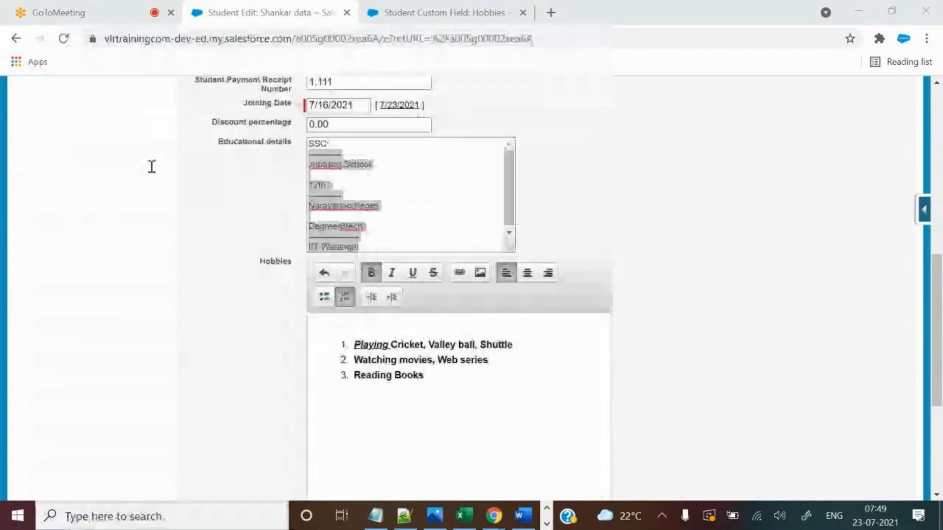
left_click_drag(303, 78, 441, 281)
left_click(344, 164)
left_click(401, 207)
key("alt+Tab")
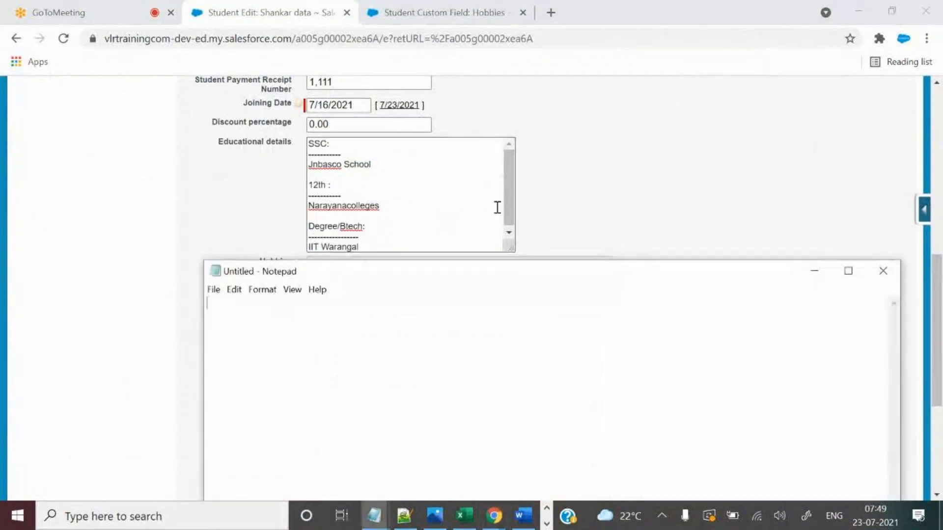
left_click_drag(498, 287, 572, 139)
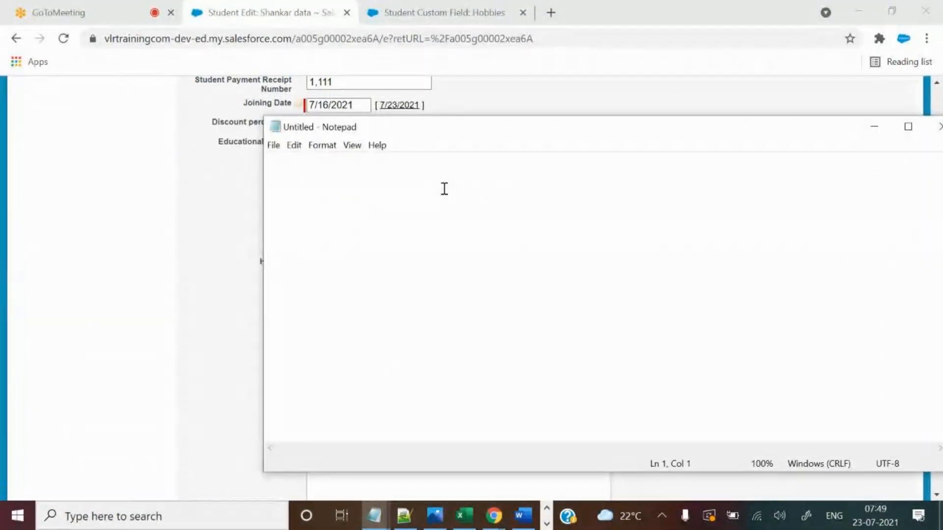
Type a short one-line test sentence into Notepad.
type("this is o")
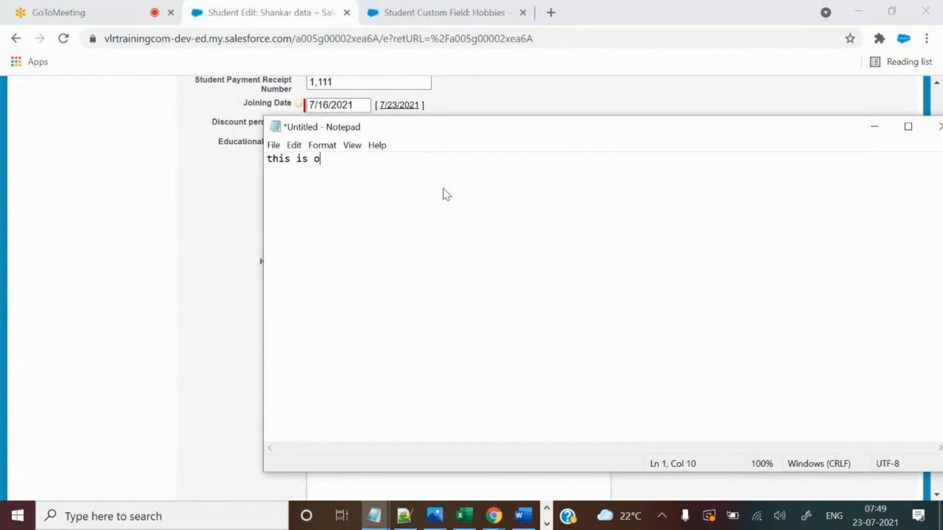
key("BackSpace")
type("mohan")
left_click_drag(313, 158, 357, 157)
left_click(357, 157)
Move Notepad aside and return to the Salesforce form.
left_click_drag(551, 134, 235, 272)
left_click(342, 202)
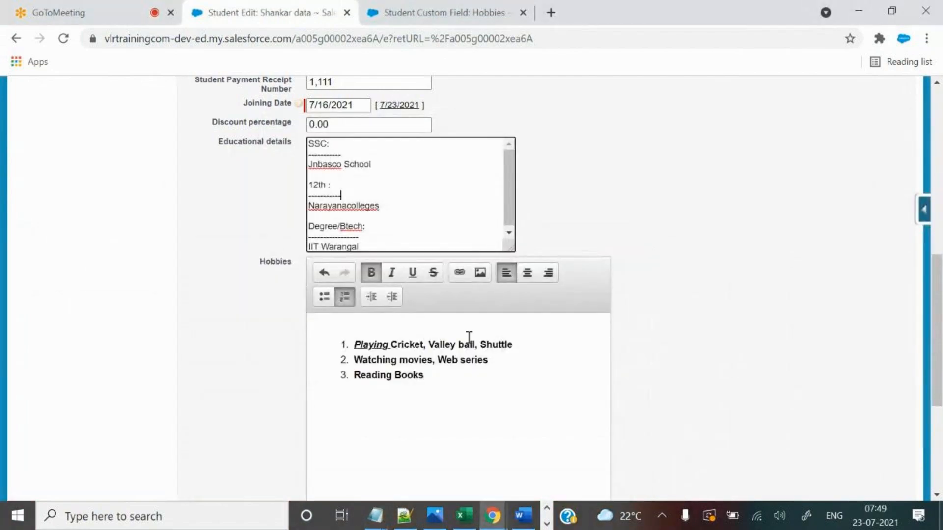
scroll(563, 255, "down", 3)
left_click_drag(461, 231, 356, 197)
Minimize Word and place the cursor after Reading Books in Hobbies.
left_click(523, 517)
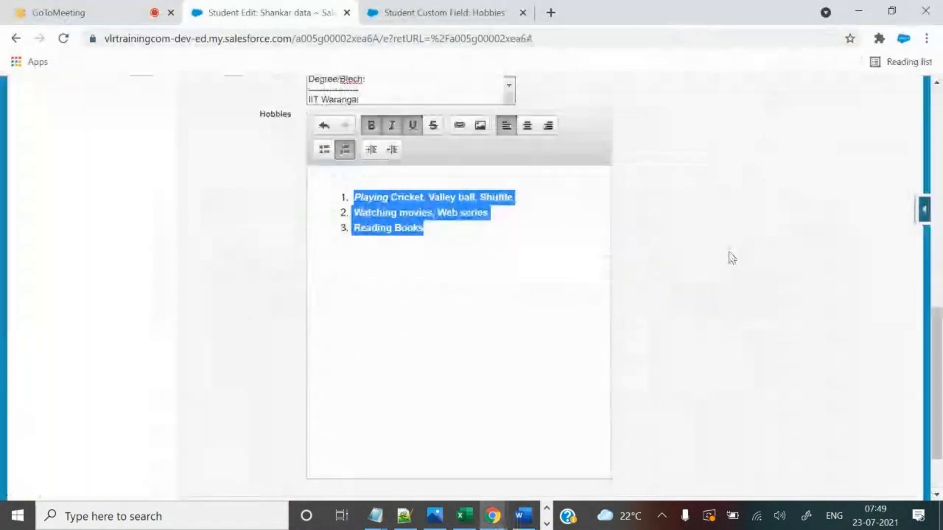
left_click(858, 11)
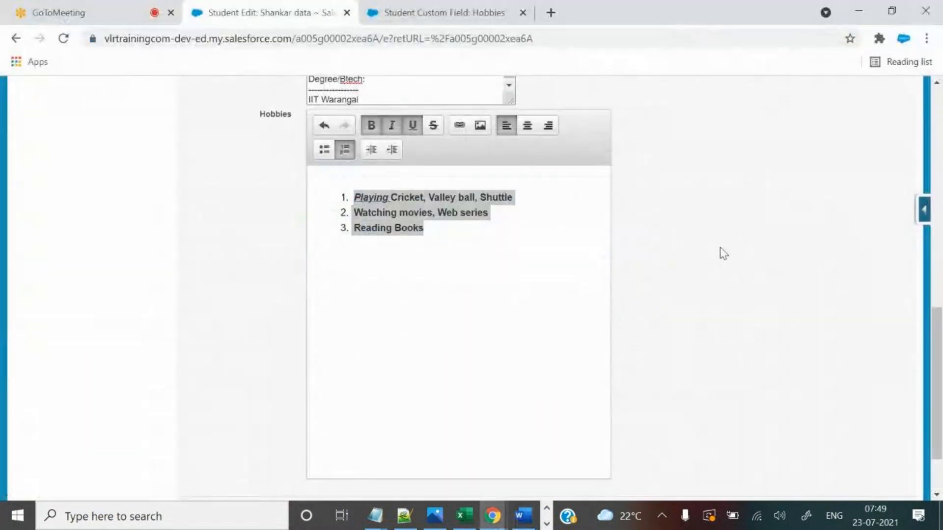
left_click(505, 229)
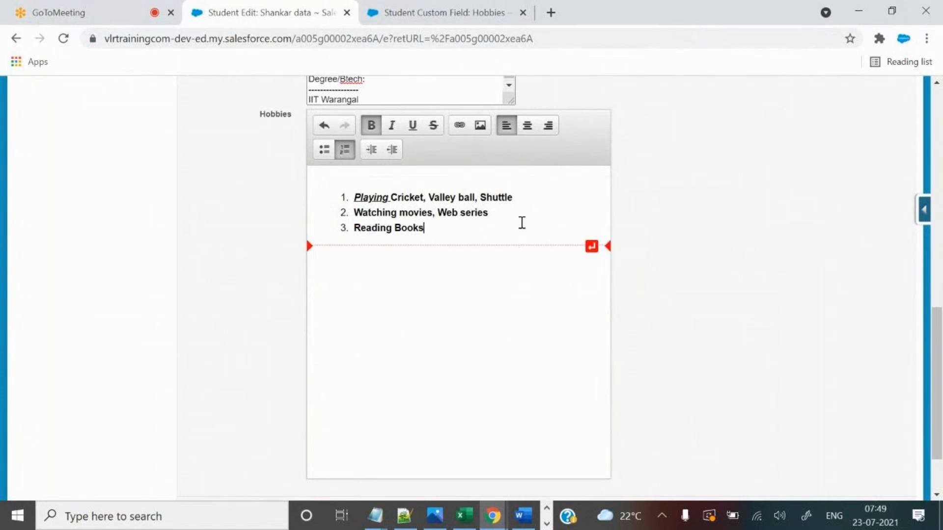
Open the Insert Image dialog, noting its 1 MB limit and PNG/GIF/JPEG formats, then go to GoToMeeting.
left_click(479, 129)
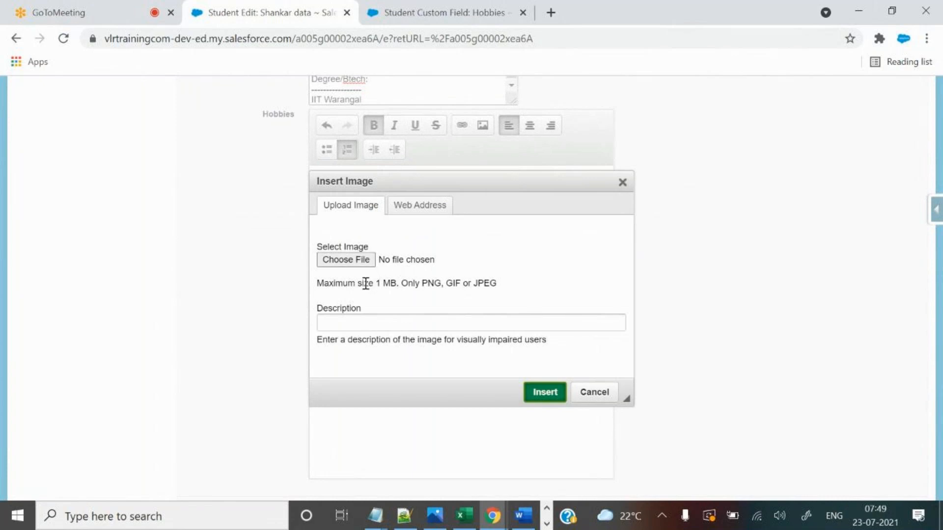
left_click_drag(423, 283, 504, 285)
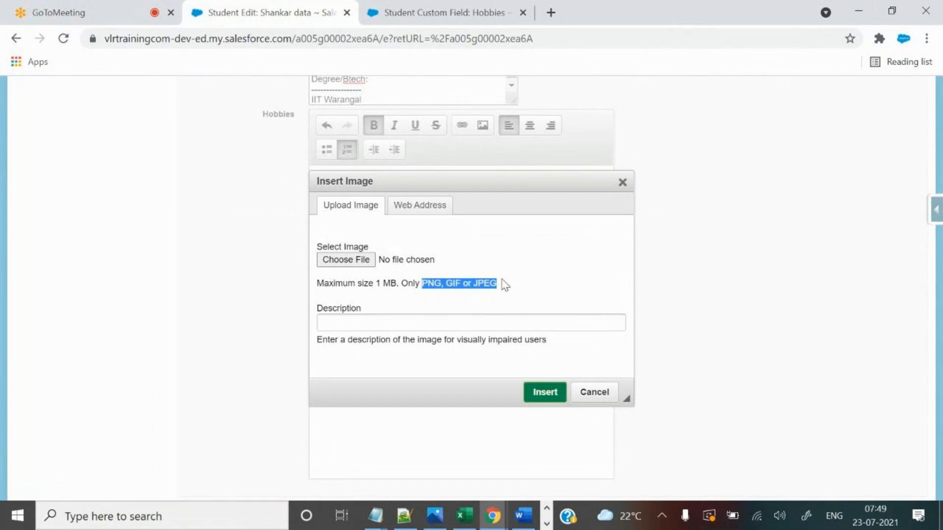
left_click_drag(376, 283, 404, 284)
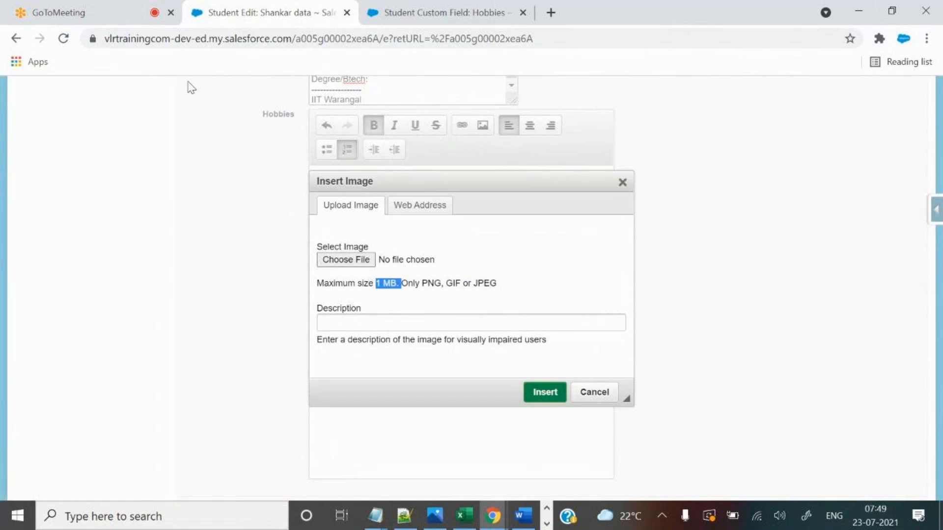
left_click(140, 9)
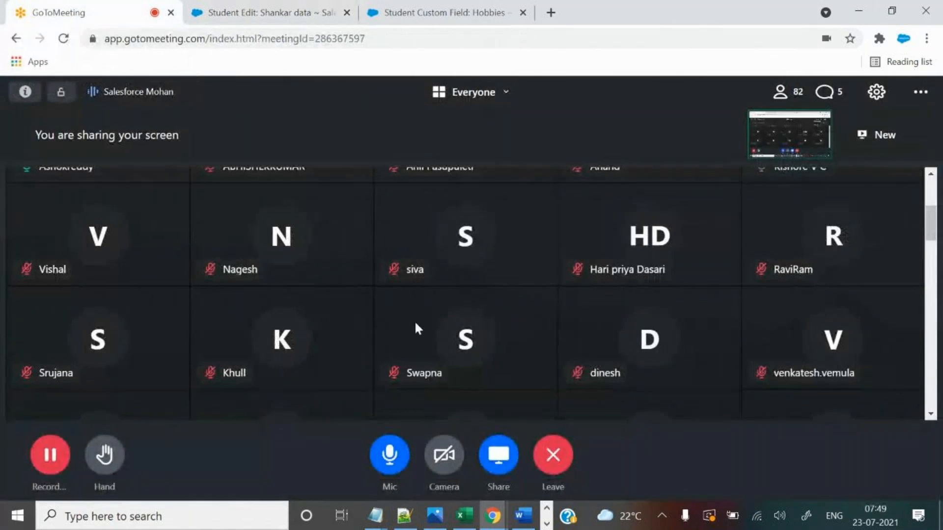
Pause the GoToMeeting recording and switch back to the Salesforce tab.
left_click(53, 463)
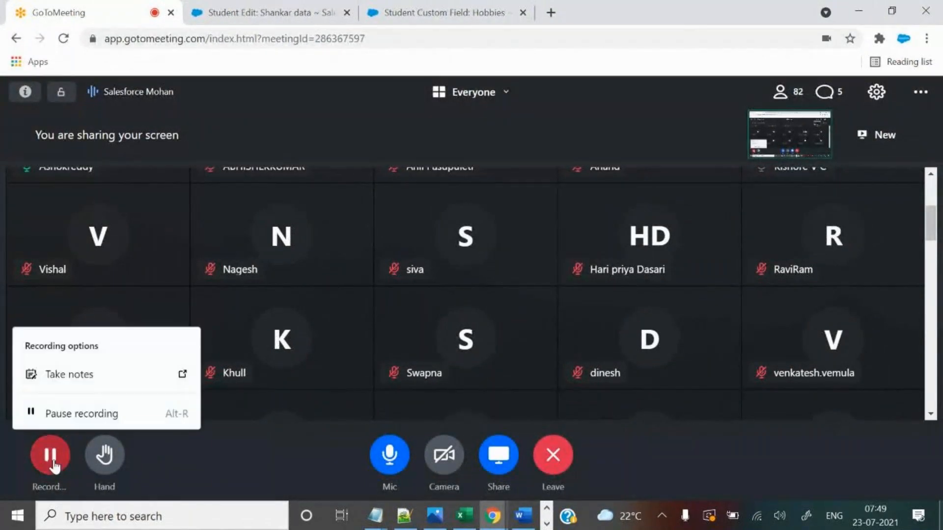
left_click(80, 418)
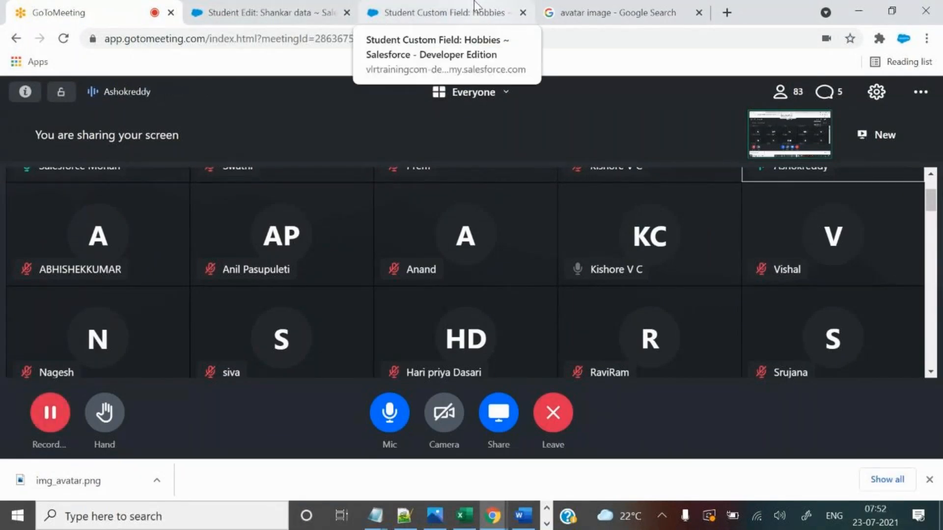
left_click(455, 7)
Select img_avatar from Pictures > Screenshots as the image file to upload.
left_click(294, 7)
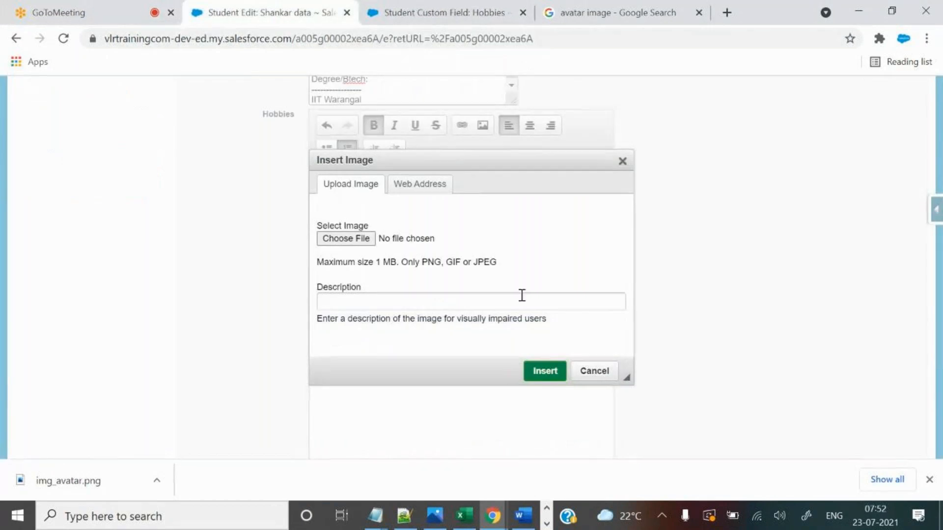
left_click(362, 240)
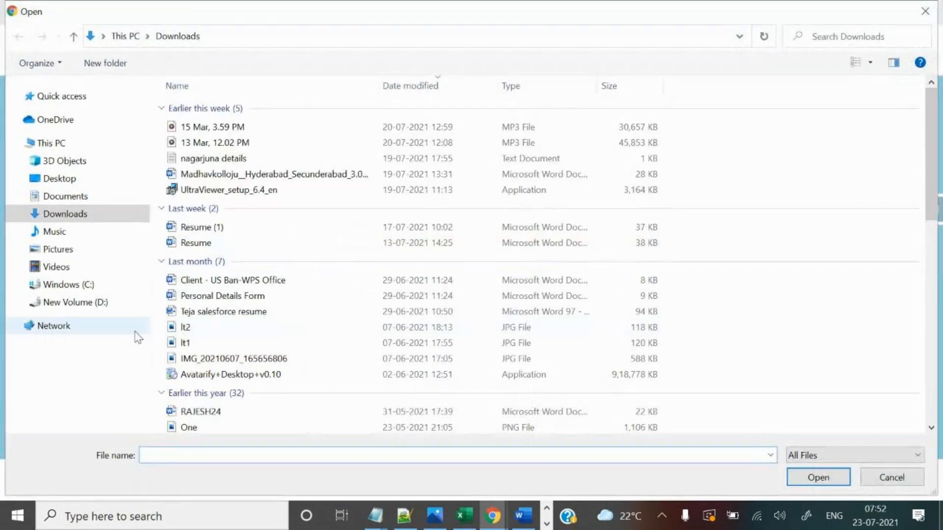
left_click(61, 249)
double_click(396, 114)
left_click(215, 125)
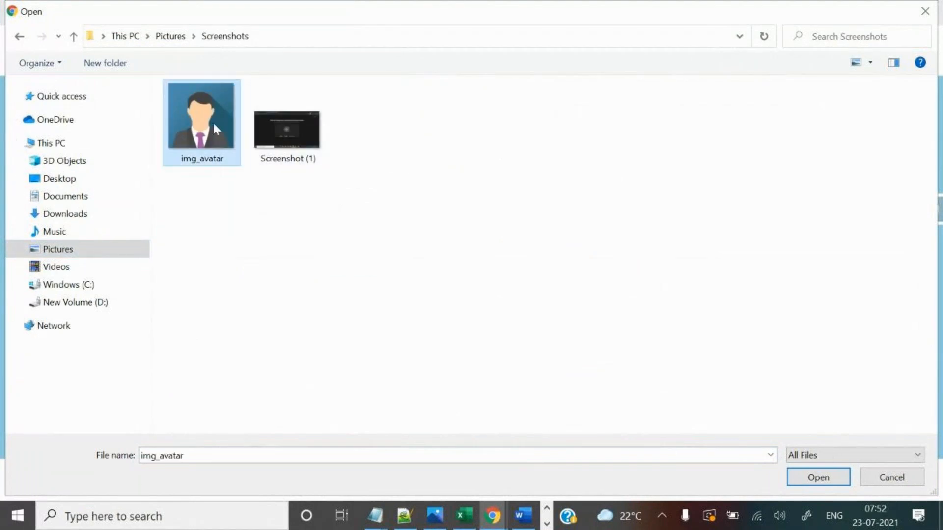
left_click(816, 478)
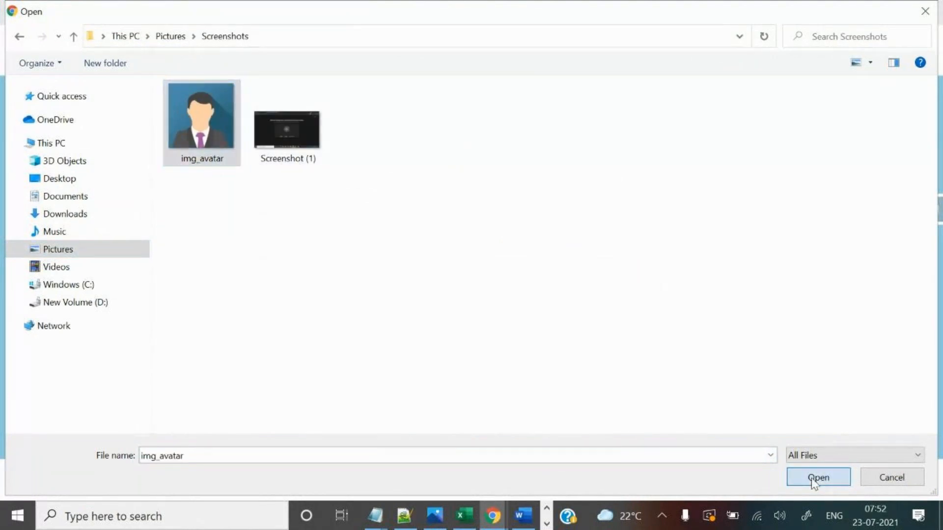
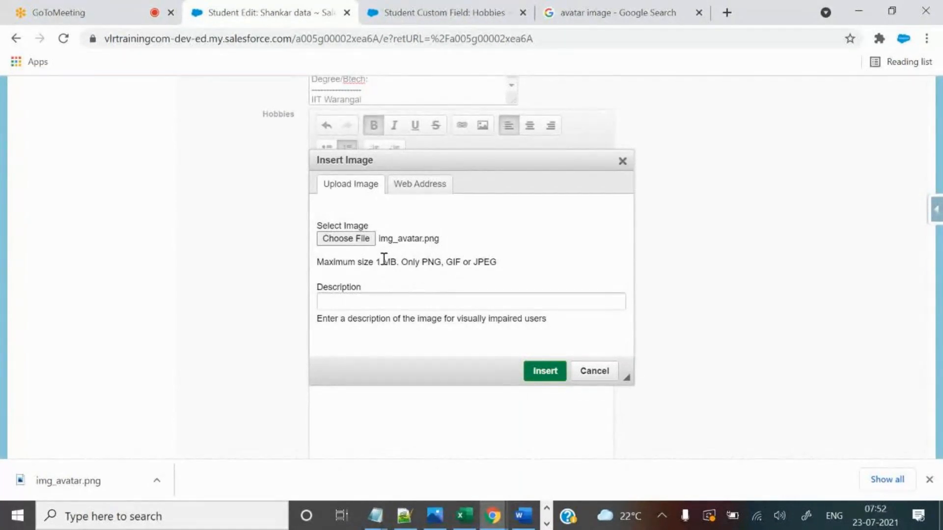
Insert the selected img_avatar image into the Hobbies field.
left_click(545, 372)
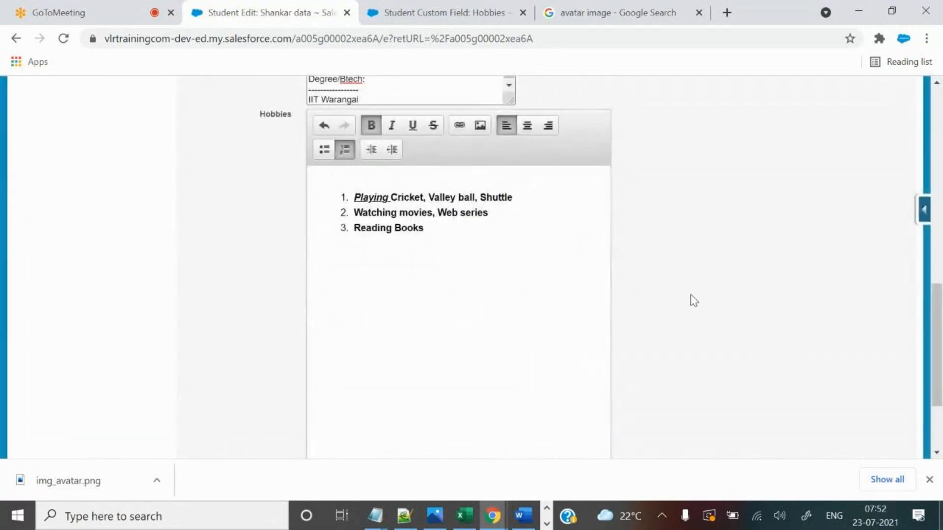
scroll(727, 341, "down", 3)
scroll(727, 342, "up", 3)
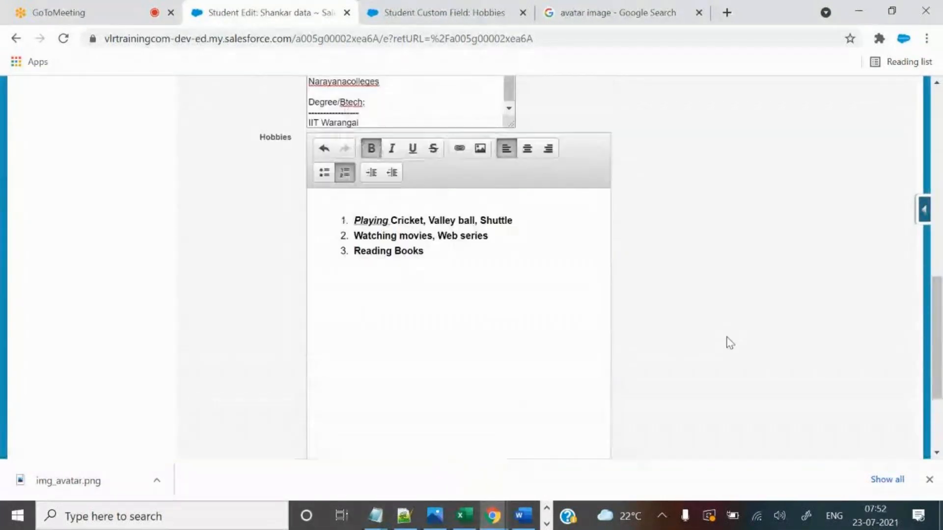
scroll(727, 340, "down", 1)
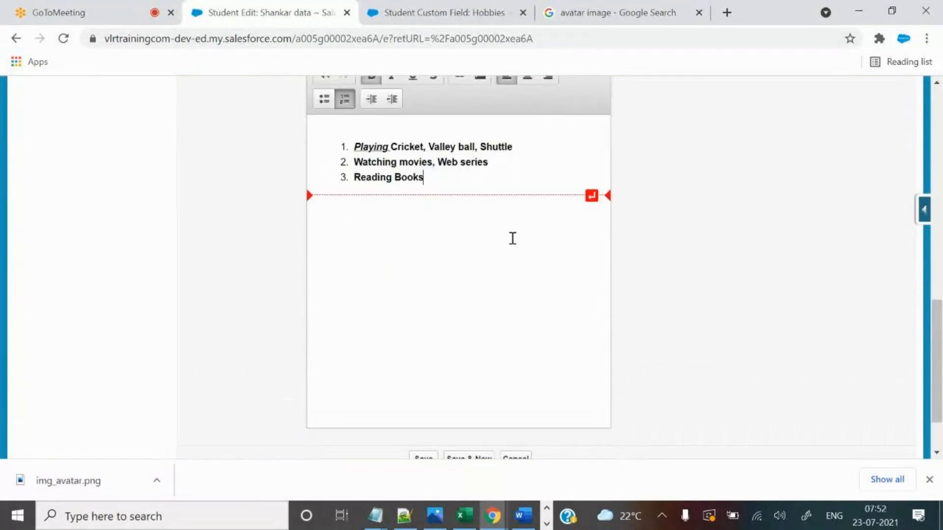
scroll(707, 305, "down", 1)
scroll(705, 295, "up", 1)
Start a new numbered line after Reading Books, deleting the extra empty list items.
left_click(405, 223)
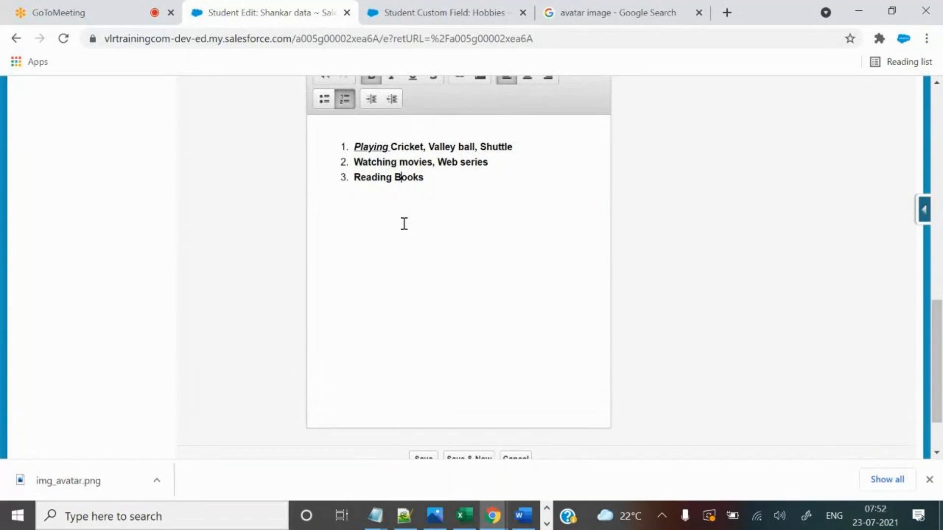
left_click(470, 185)
key("Return")
key("Return")
key("Return")
key("Return")
left_click_drag(328, 192, 377, 255)
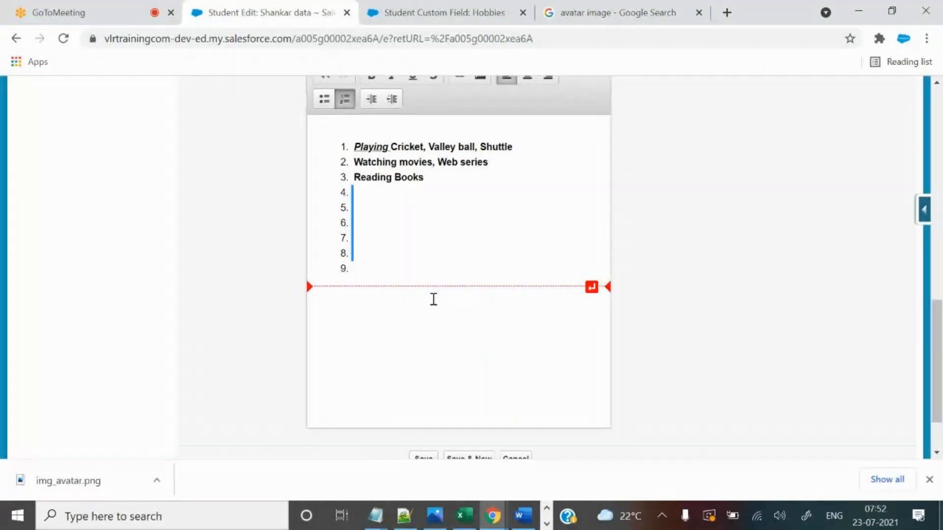
key("BackSpace")
key("BackSpace")
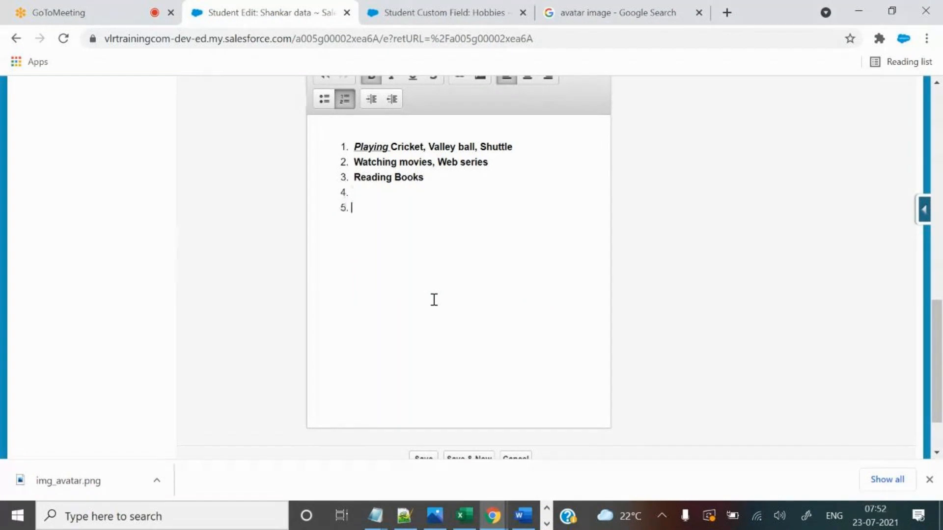
key("BackSpace")
scroll(442, 285, "up", 3)
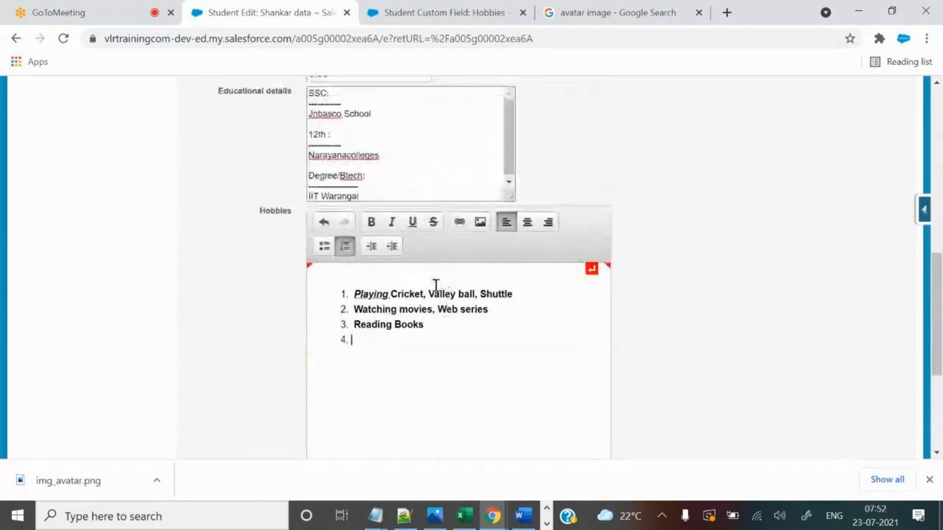
Remove numbering from the empty fourth line and paste the avatar image there.
left_click(345, 246)
key("ctrl+v")
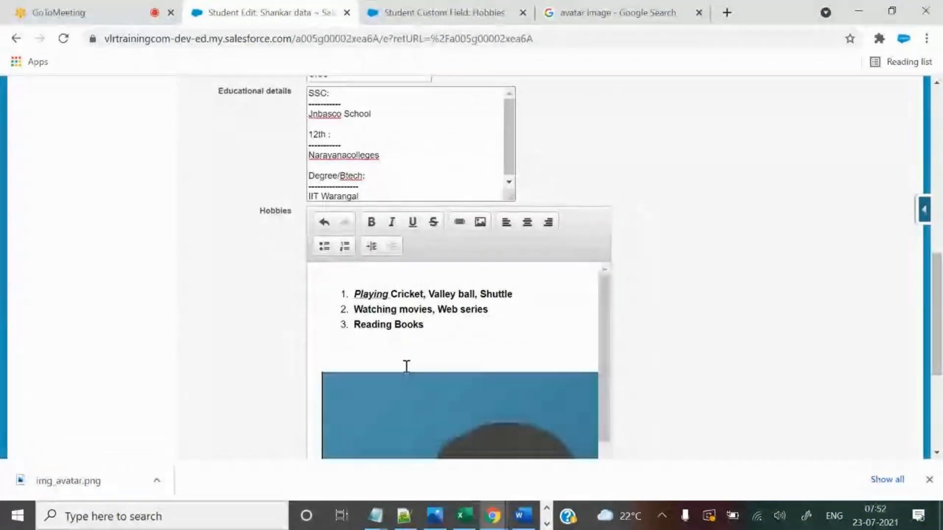
scroll(854, 266, "down", 4)
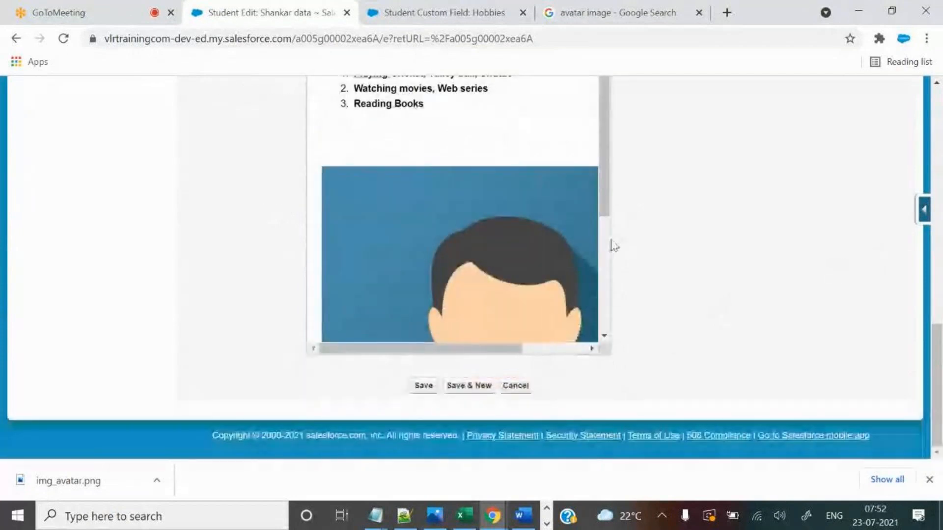
scroll(604, 266, "down", 3)
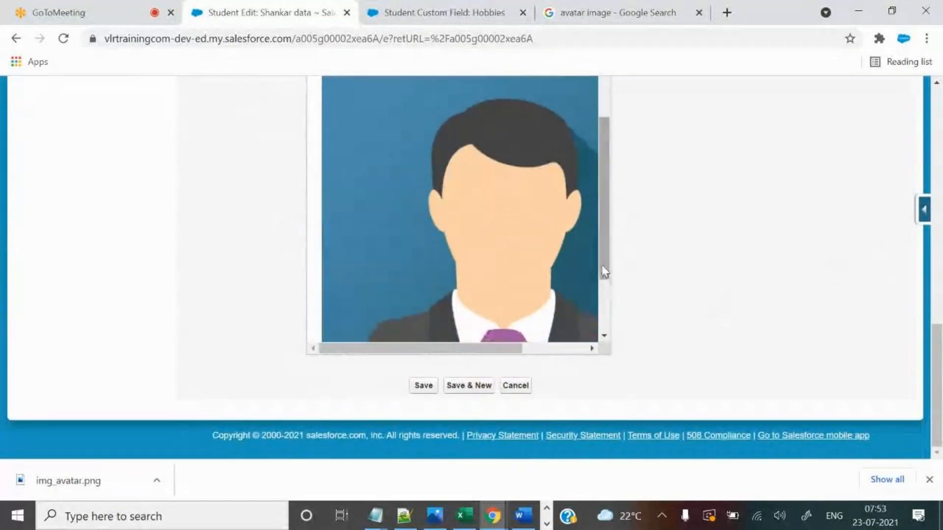
left_click_drag(520, 348, 500, 351)
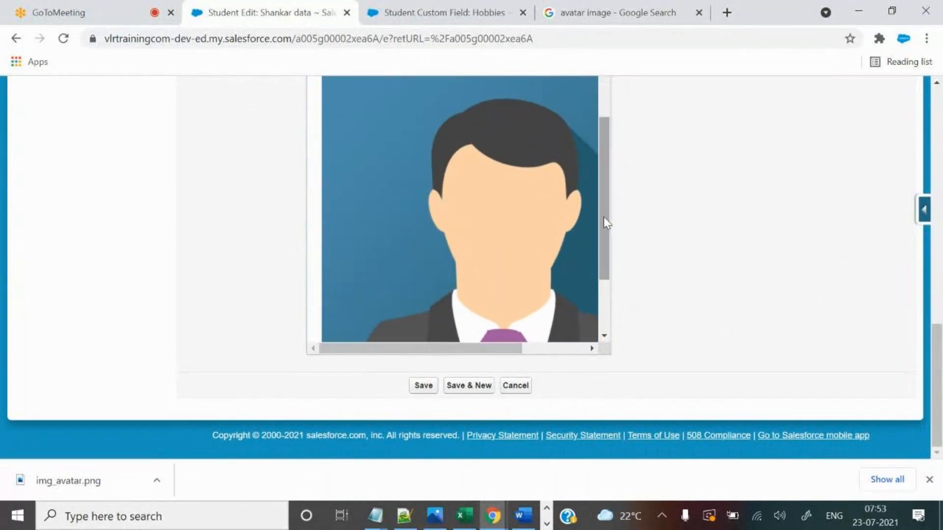
scroll(603, 216, "up", 6)
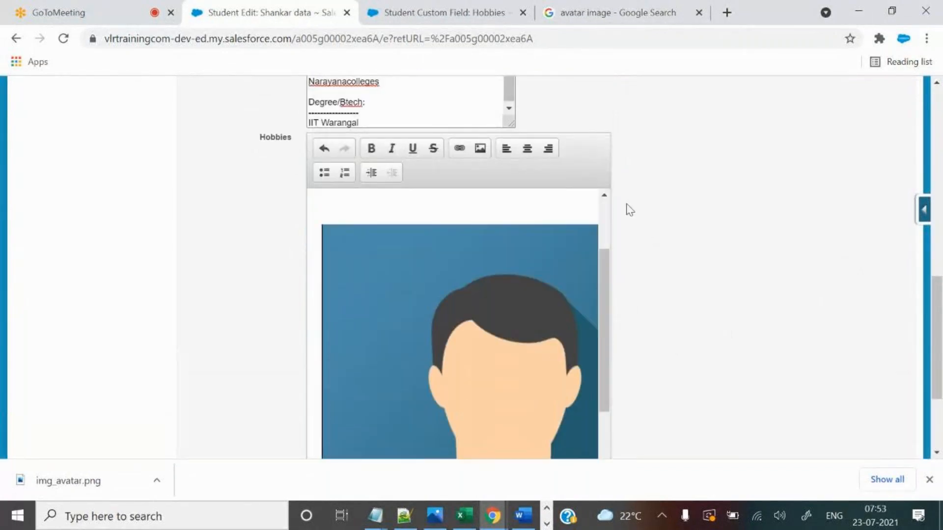
scroll(701, 240, "down", 3)
scroll(702, 240, "up", 1)
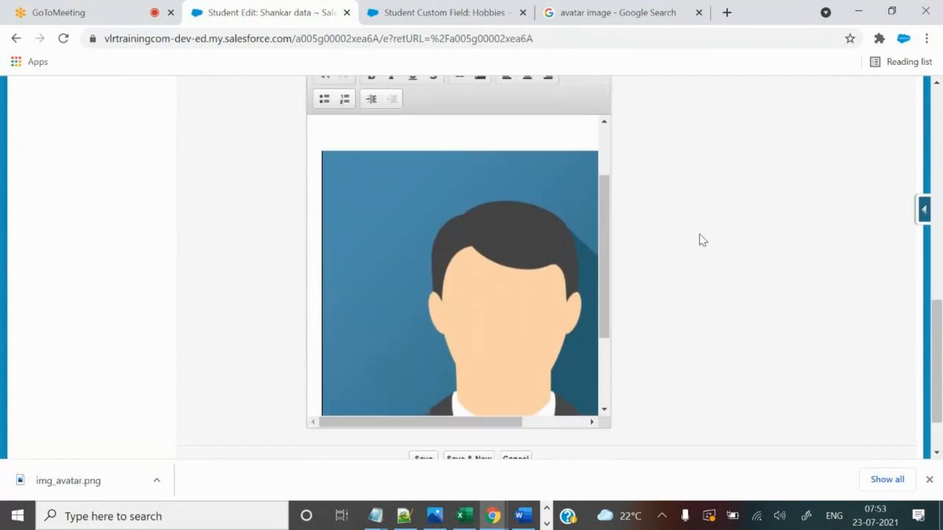
Dismiss Chrome's downloads bar and review the pasted avatar below the hobbies list.
left_click(929, 480)
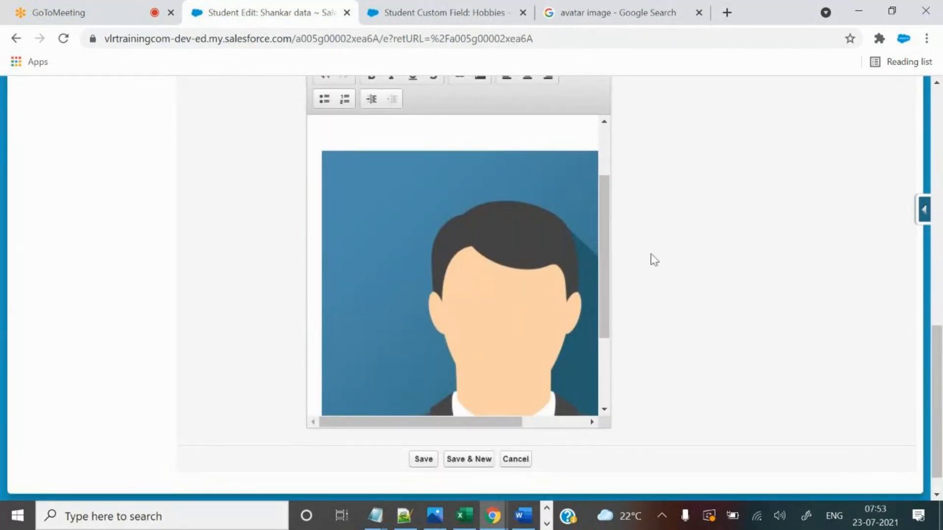
scroll(650, 245, "up", 3)
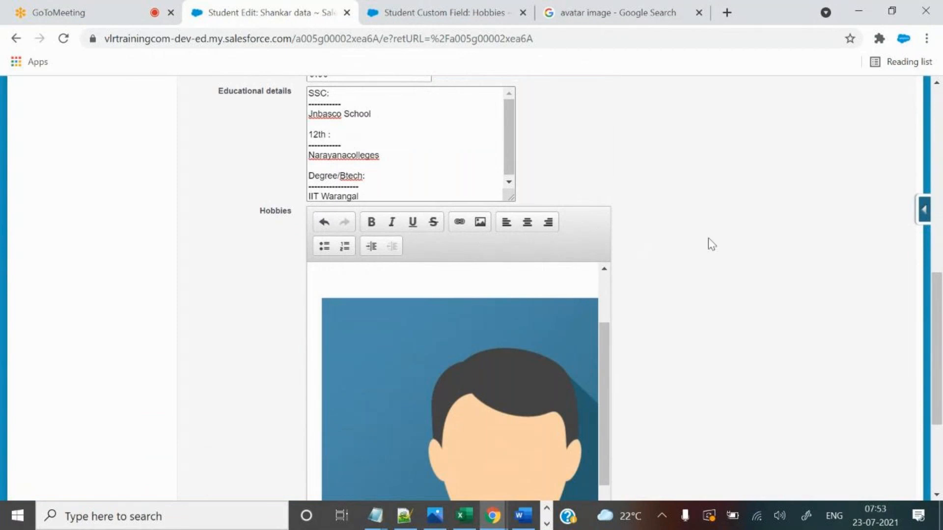
scroll(710, 240, "down", 2)
scroll(555, 276, "up", 2)
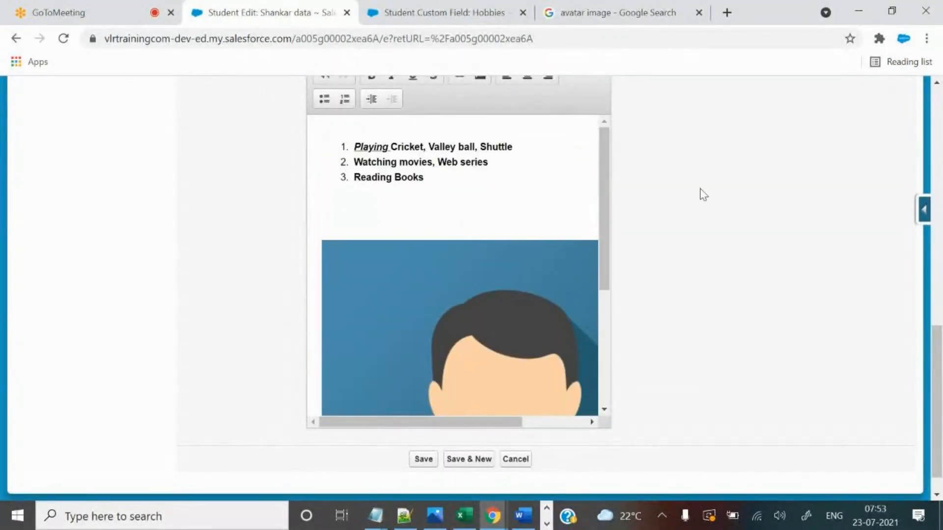
scroll(667, 211, "up", 3)
scroll(680, 259, "down", 1)
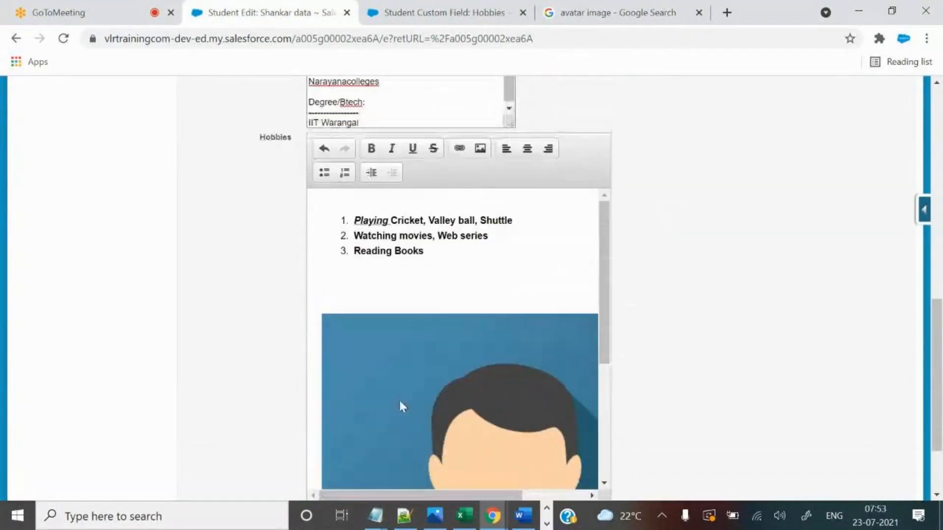
scroll(379, 293, "up", 2)
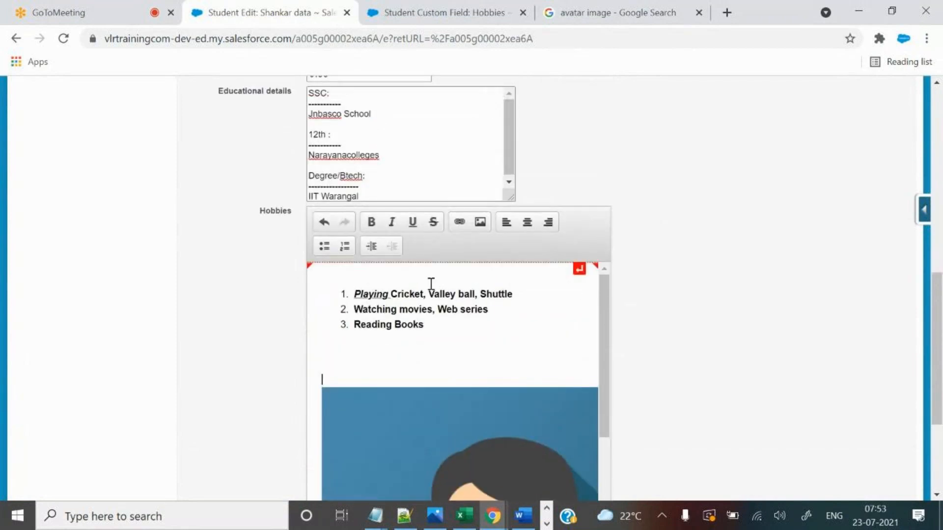
scroll(623, 335, "down", 2)
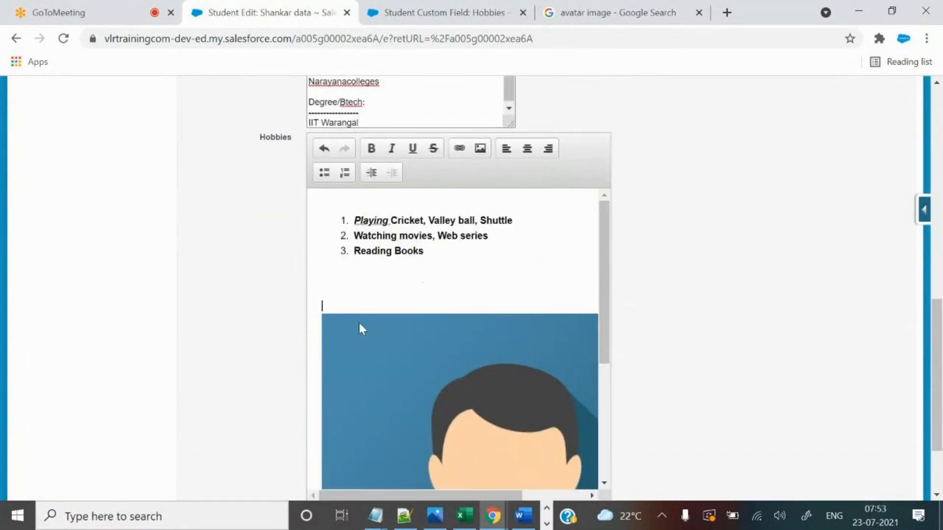
mouse_move(604, 274)
left_mouse_down()
mouse_move(608, 362)
mouse_move(612, 284)
left_mouse_up()
scroll(637, 315, "down", 2)
left_click_drag(491, 422, 658, 337)
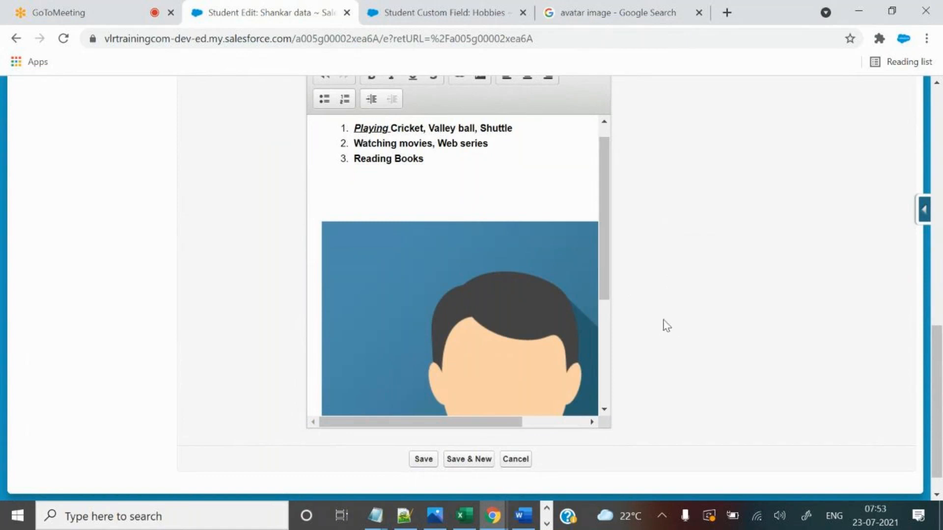
scroll(666, 326, "up", 2)
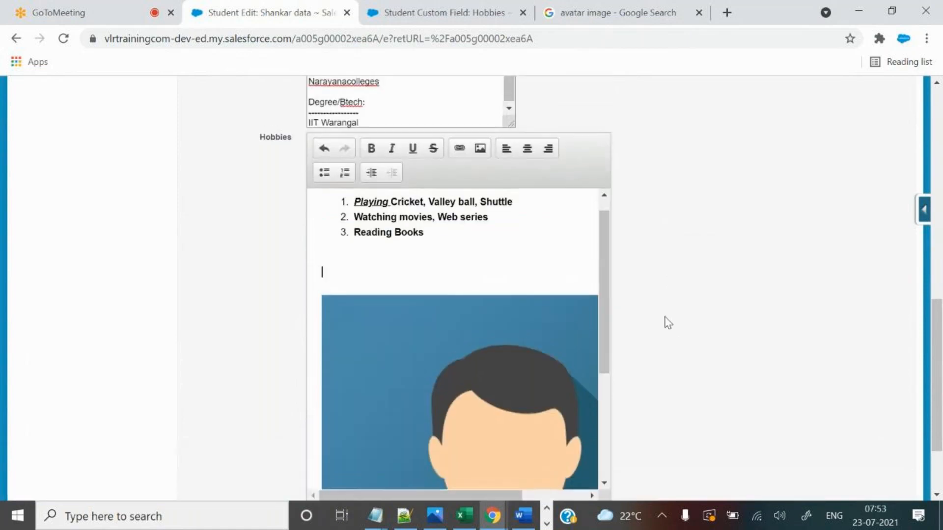
left_click(484, 149)
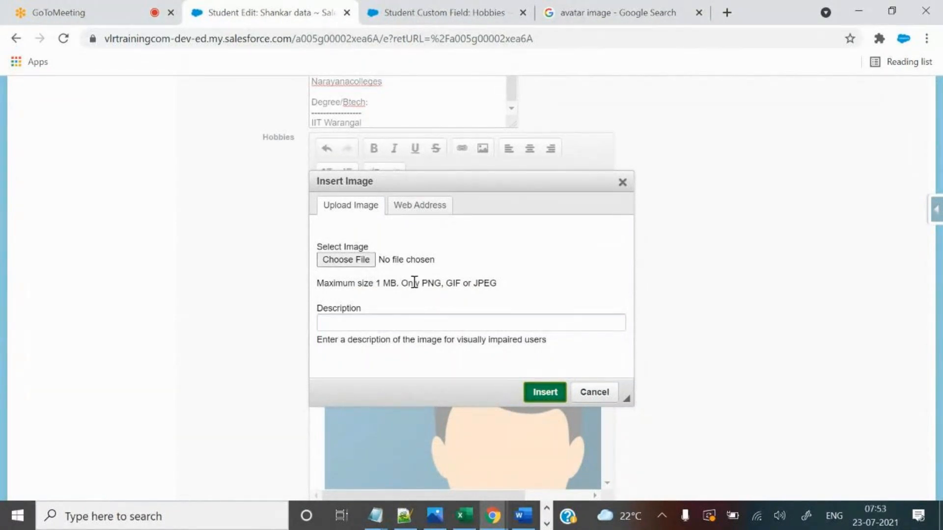
left_click_drag(419, 283, 483, 281)
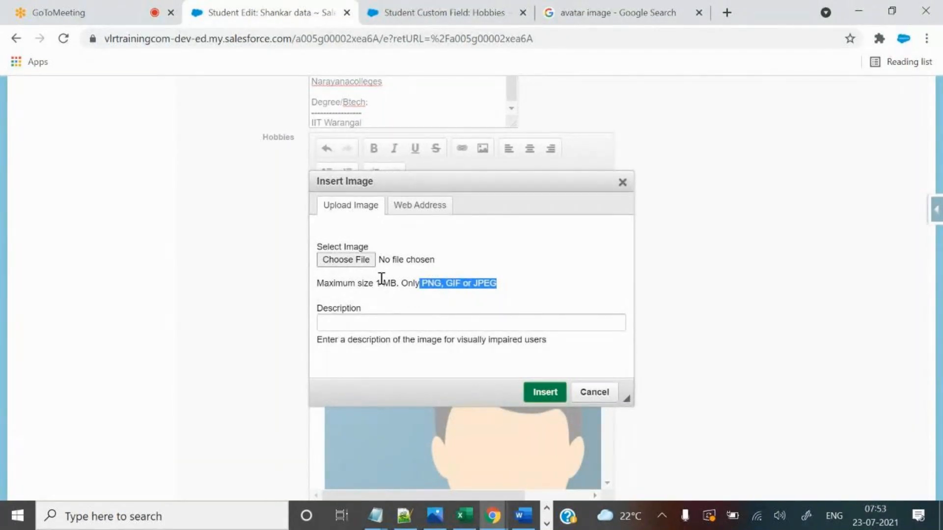
left_click(622, 182)
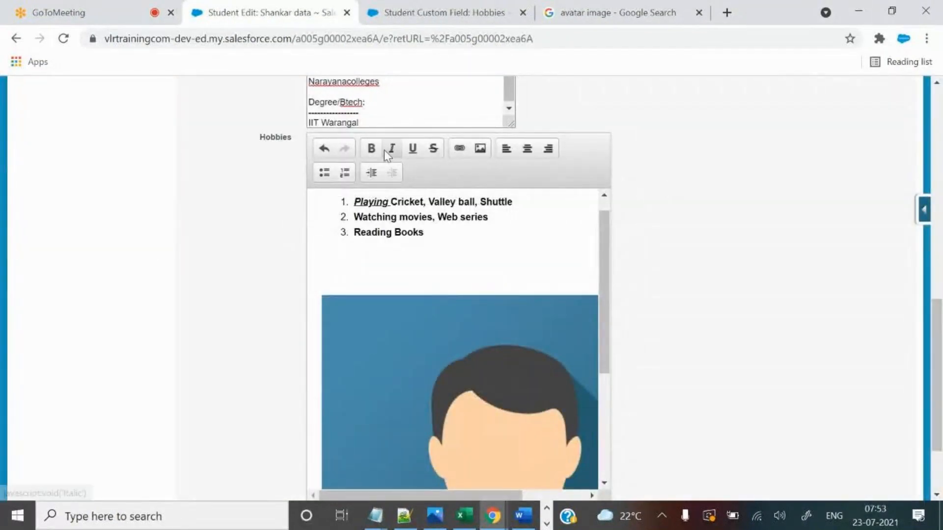
left_click(462, 149)
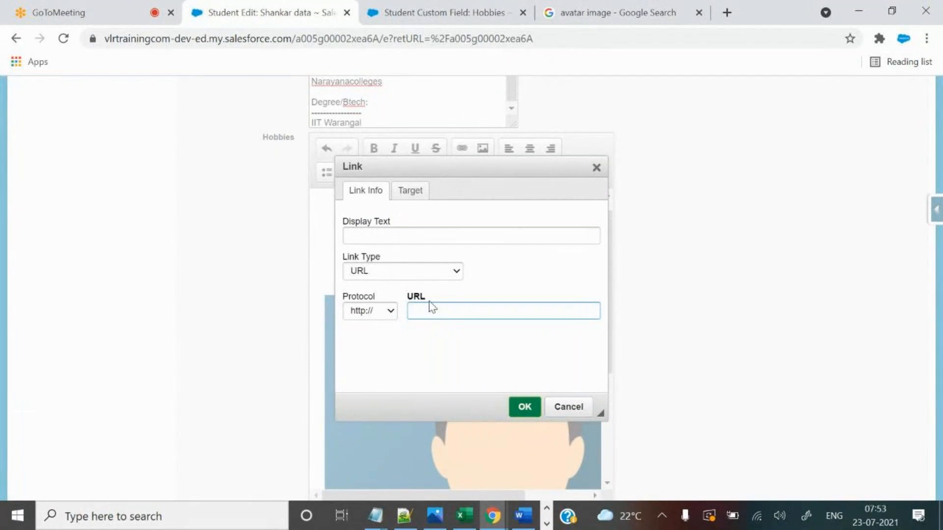
left_click(555, 408)
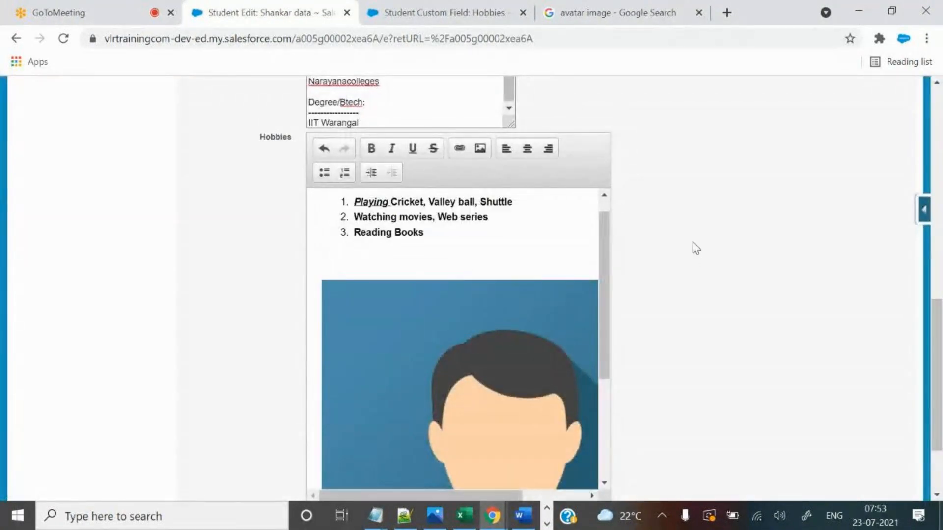
scroll(693, 244, "down", 2)
Save the student record with the updated Hobbies field.
scroll(685, 252, "up", 3)
scroll(687, 254, "down", 4)
left_click(423, 429)
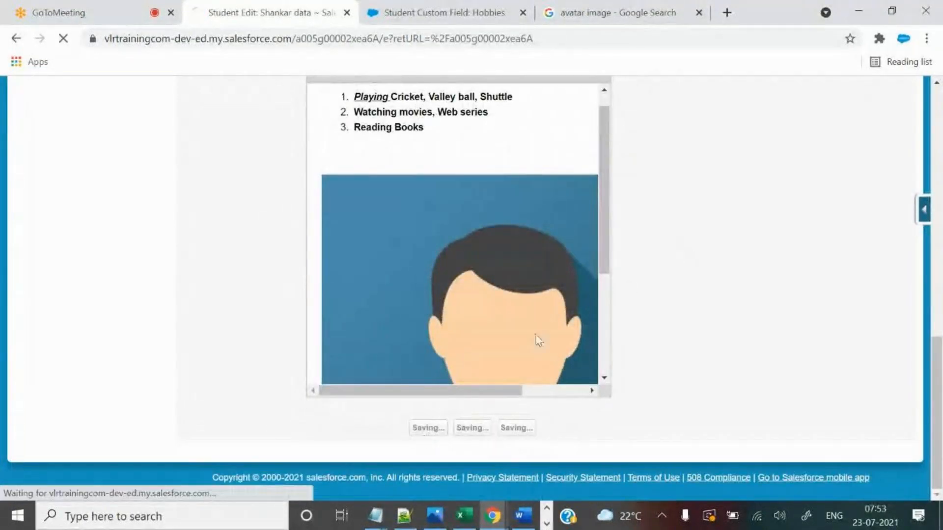
scroll(616, 296, "down", 12)
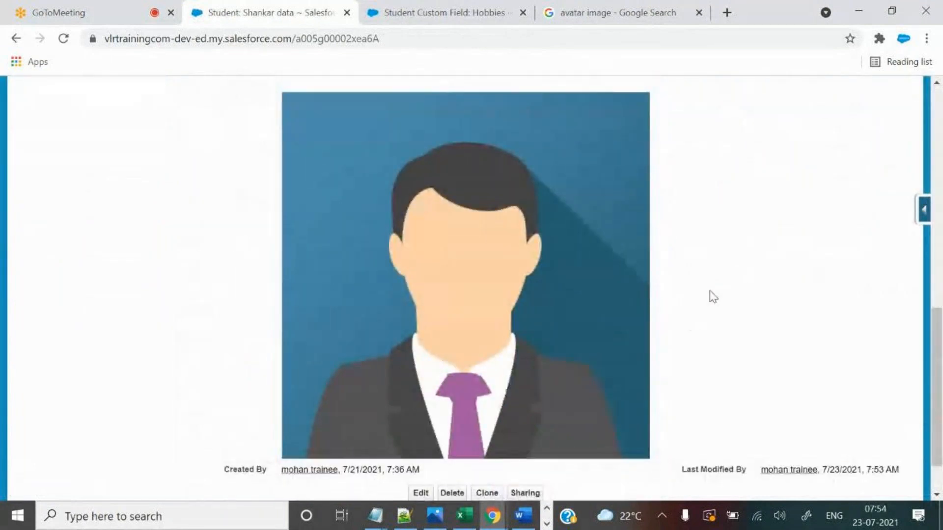
scroll(714, 297, "up", 5)
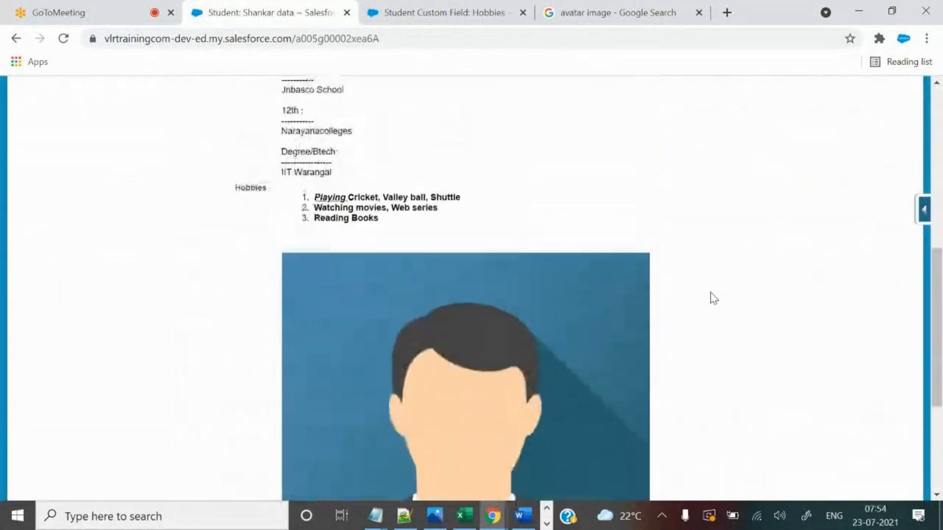
scroll(708, 298, "up", 7)
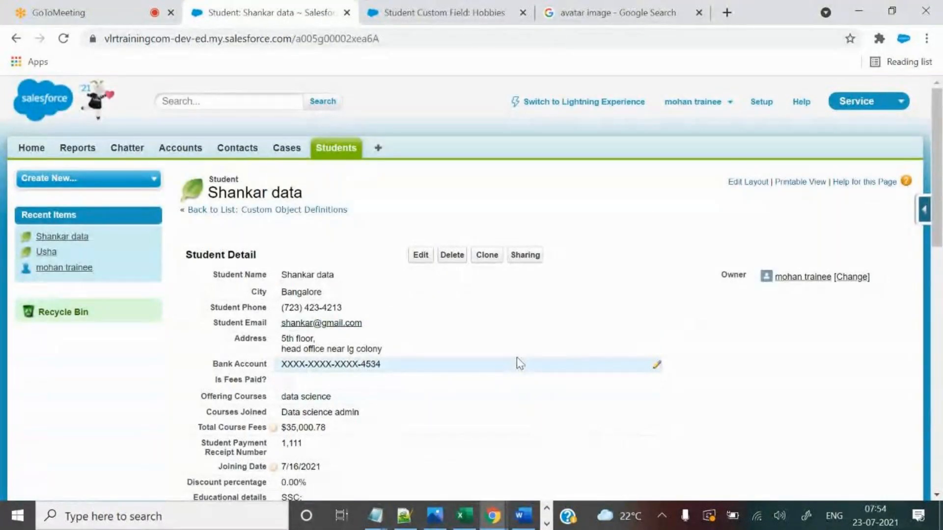
Check the Hobbies field's 25 visible lines setting, then close the avatar image search tab.
left_click(441, 5)
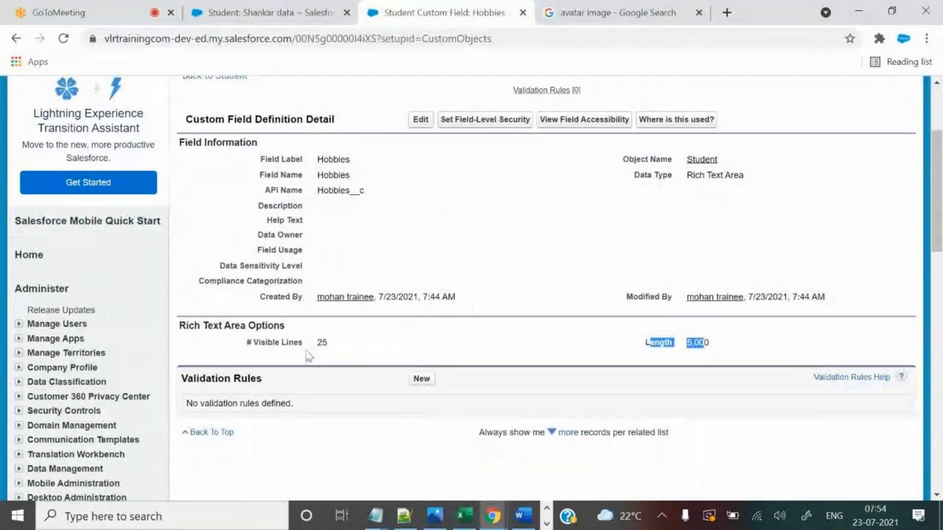
double_click(322, 343)
left_click(235, 4)
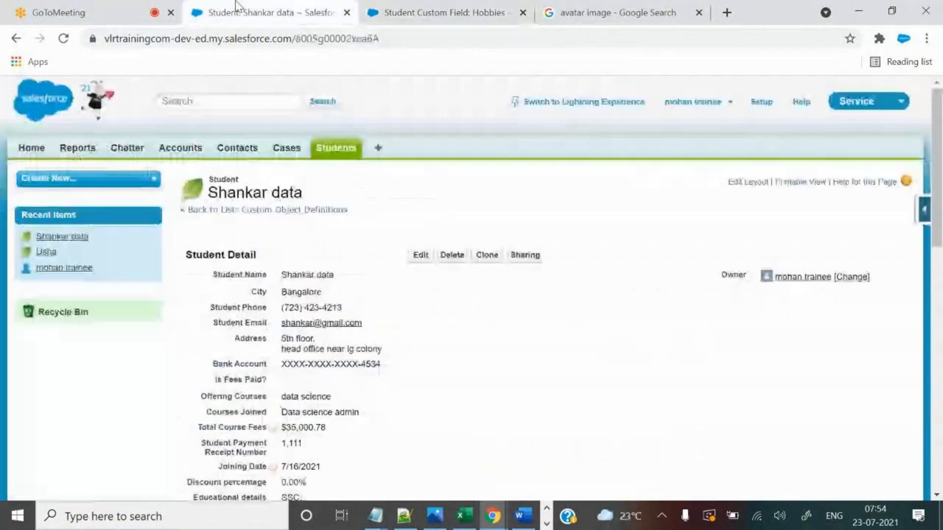
scroll(507, 280, "down", 8)
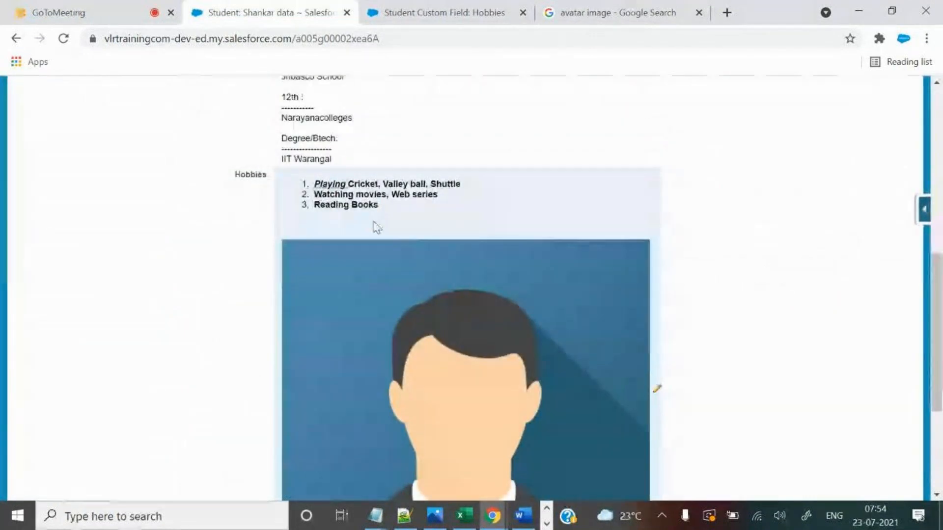
left_click(699, 12)
Check the Refferal Company Website heading in cell Q1 of the Student sheet, then switch to Notepad++.
left_click(469, 520)
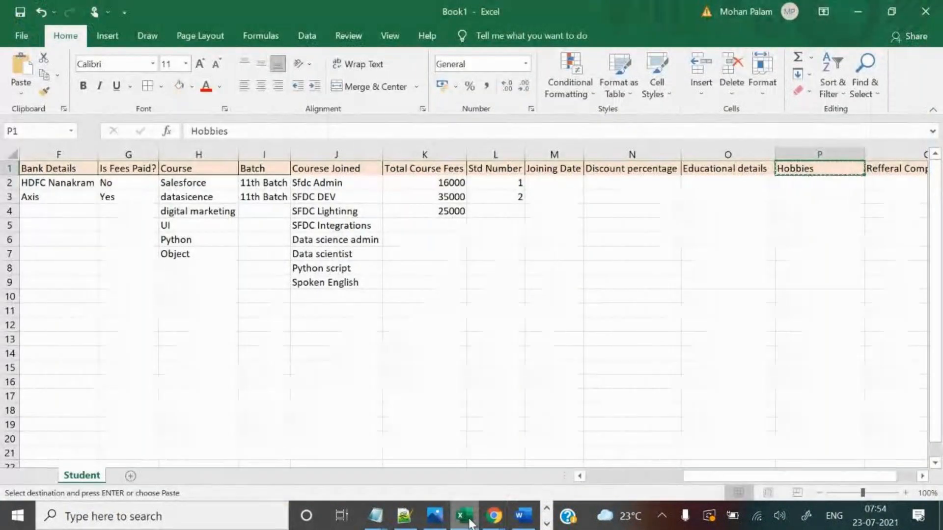
left_click_drag(734, 481, 755, 482)
left_click(845, 170)
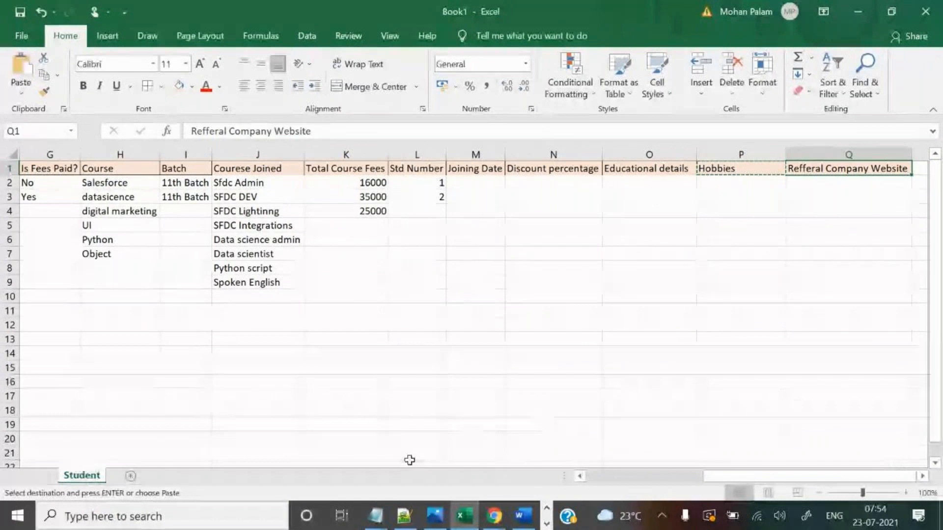
left_click(343, 421)
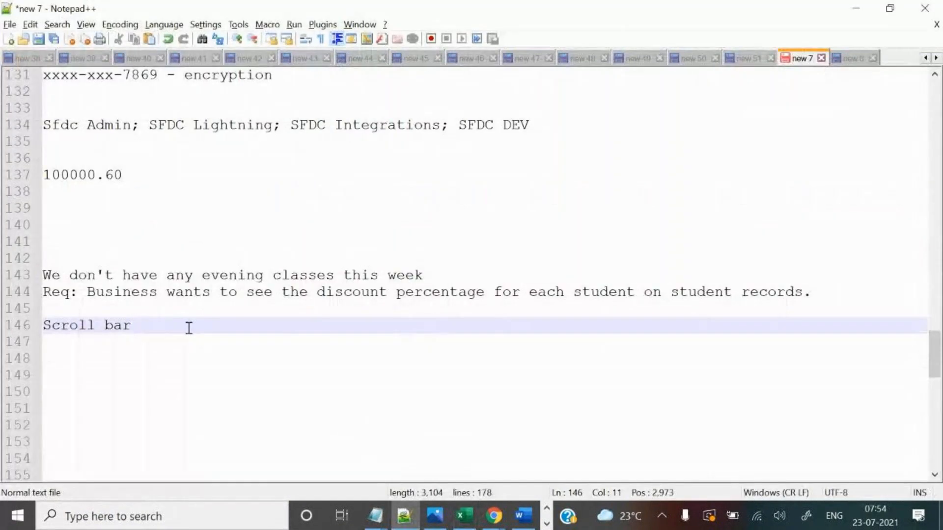
Add a new line under 'Scroll bar' reading 'Req: business wn'.
key("Return")
type("R")
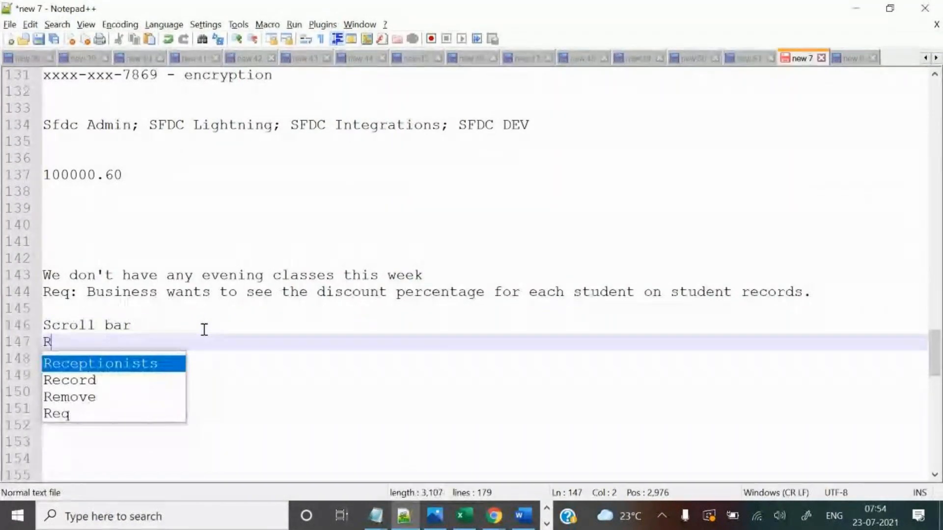
type("eq: busi")
key("BackSpace")
type("usiness wn")
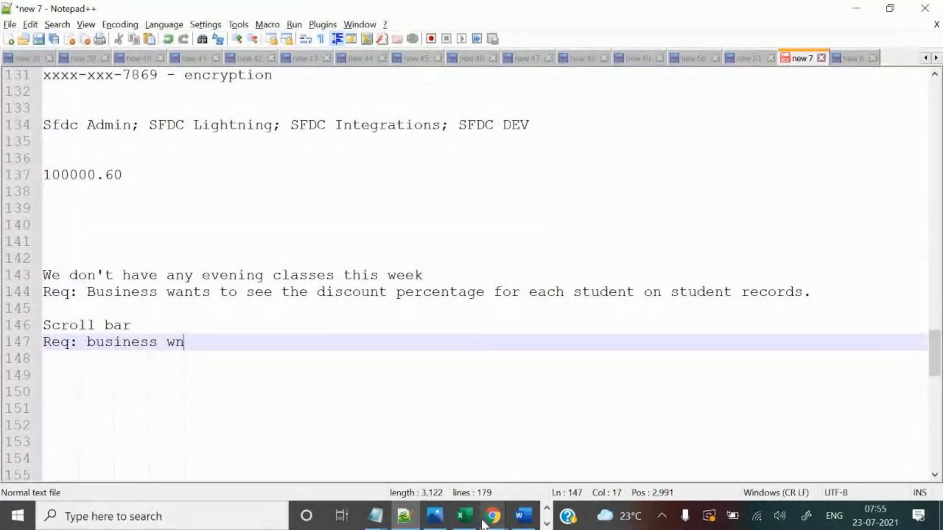
mouse_move(493, 516)
left_click(412, 445)
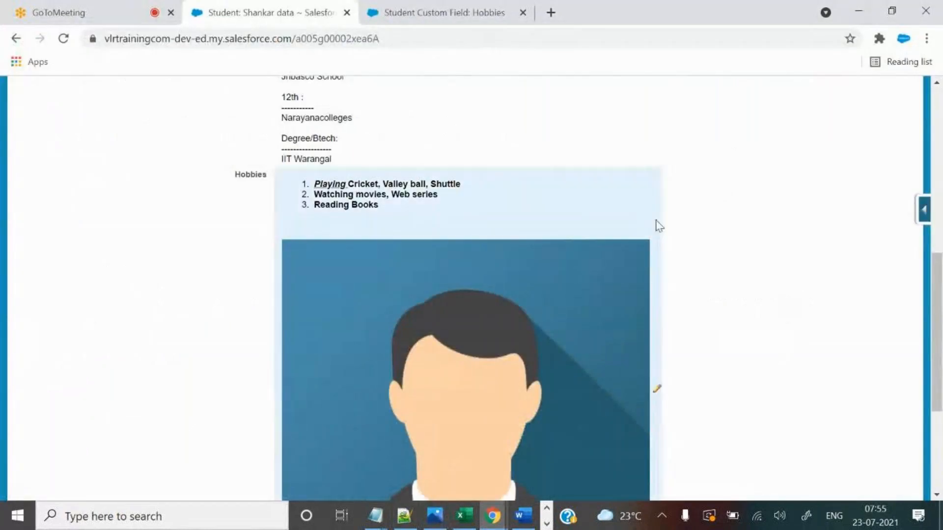
scroll(744, 284, "up", 6)
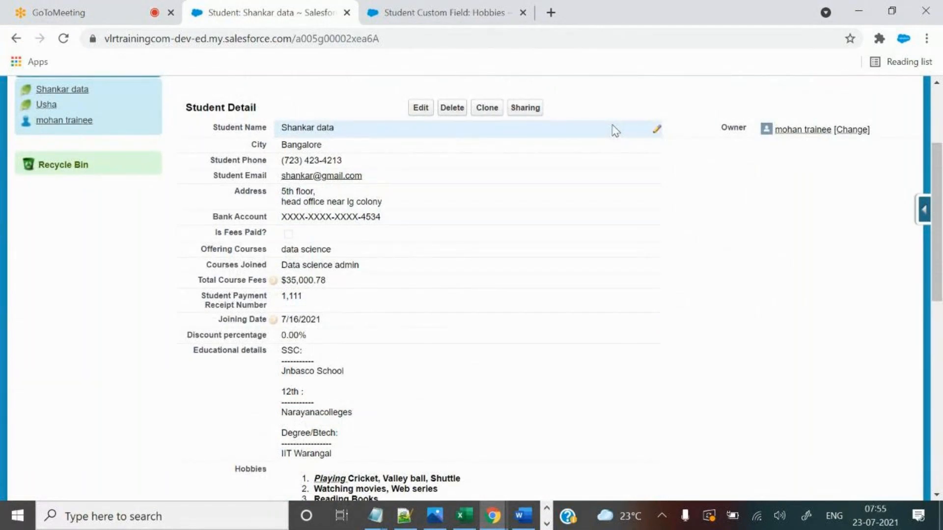
scroll(706, 277, "down", 5)
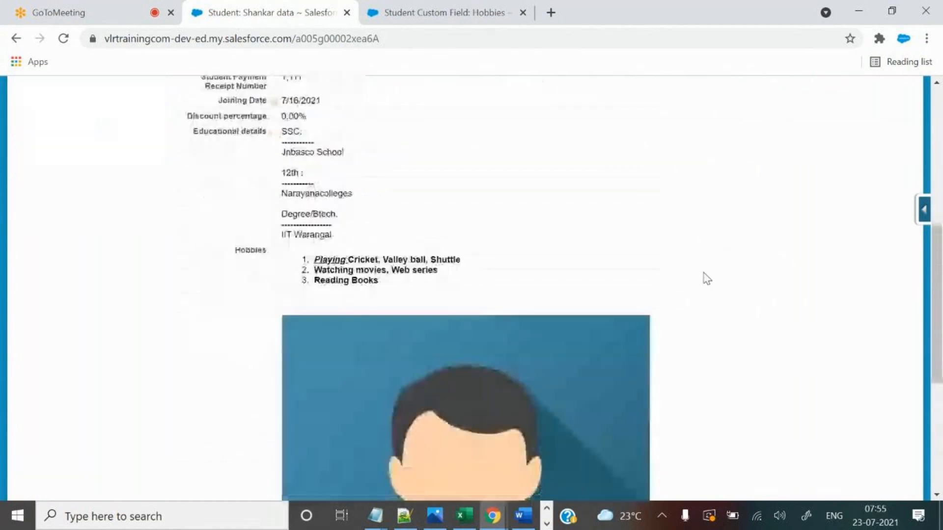
scroll(706, 276, "up", 5)
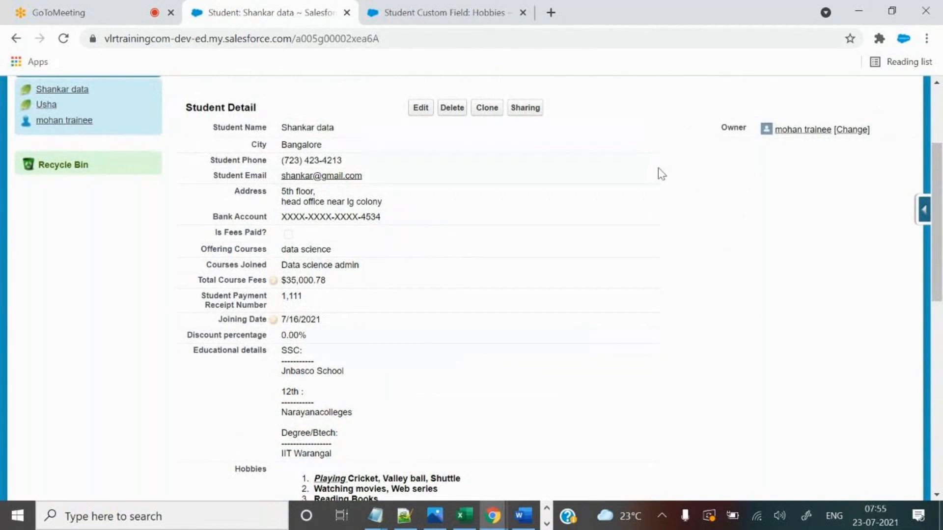
scroll(665, 221, "down", 5)
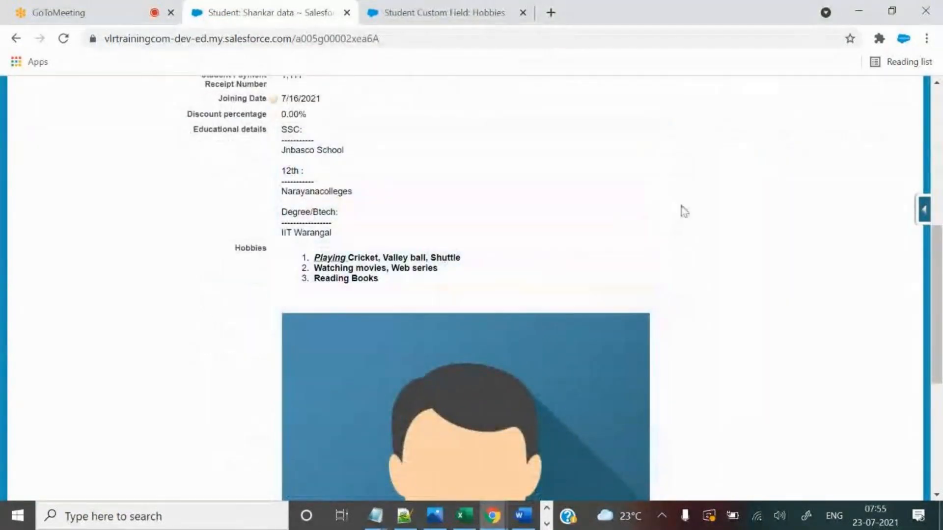
scroll(717, 274, "up", 5)
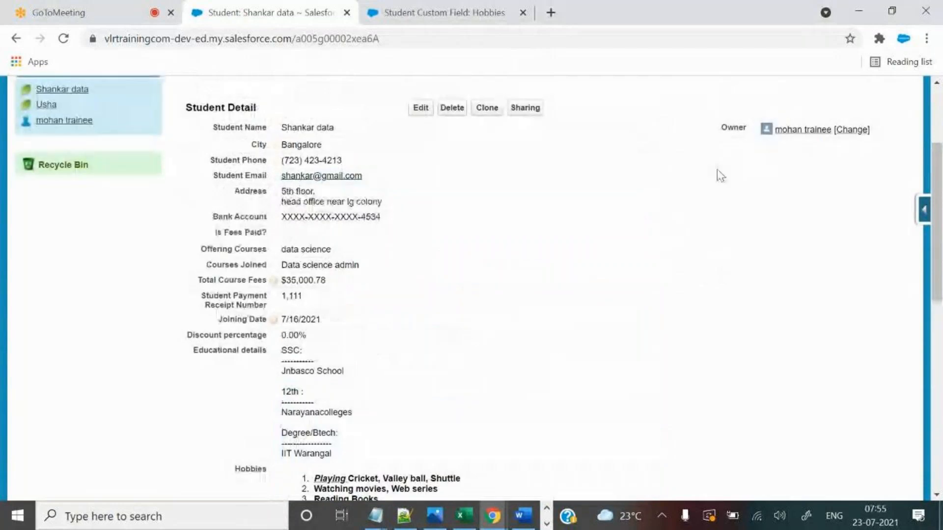
scroll(436, 344, "down", 3)
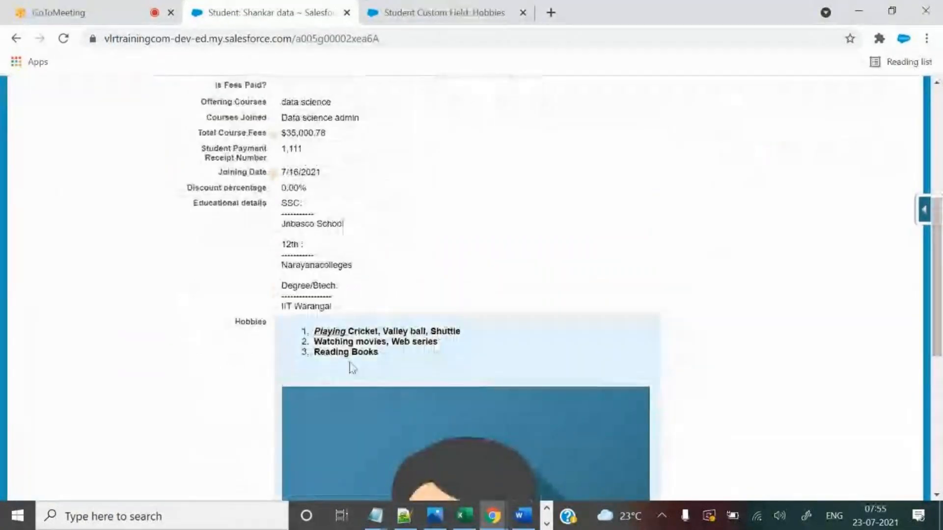
scroll(352, 368, "up", 5)
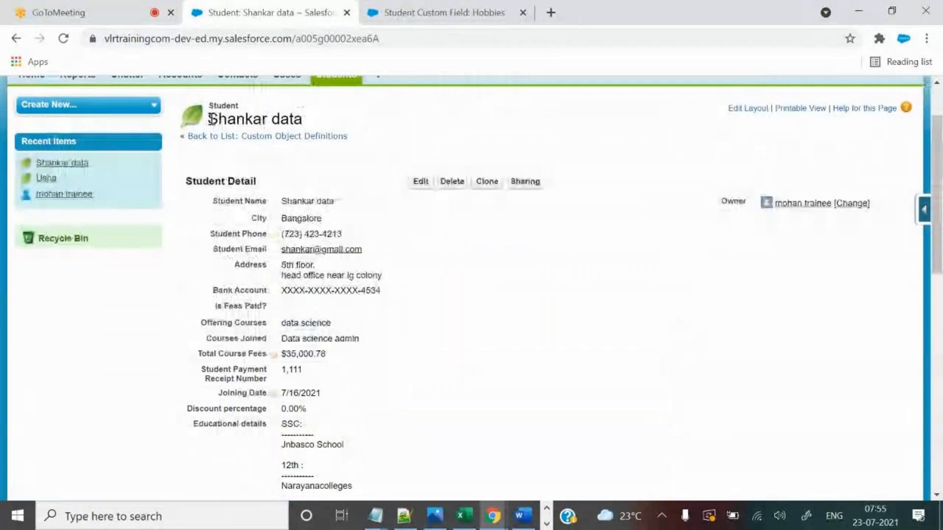
left_click_drag(212, 119, 301, 119)
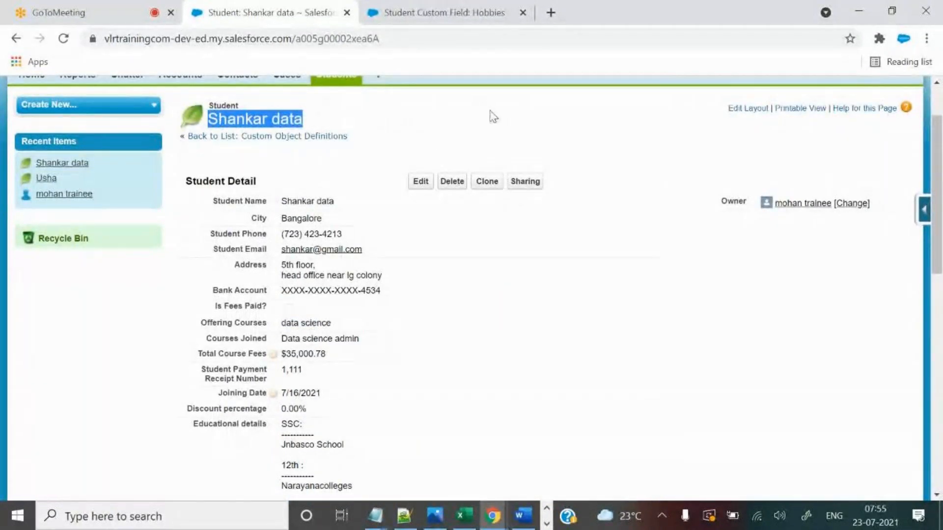
left_click(500, 133)
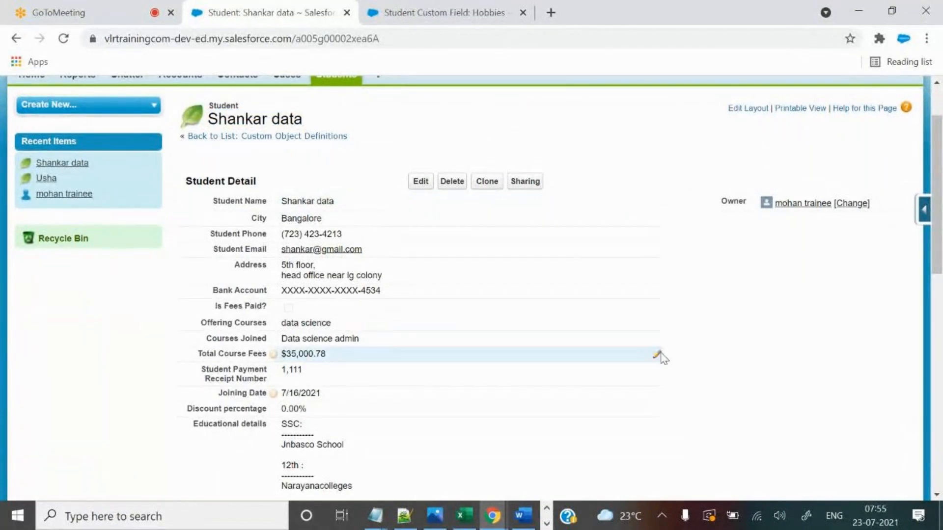
scroll(661, 364, "down", 2)
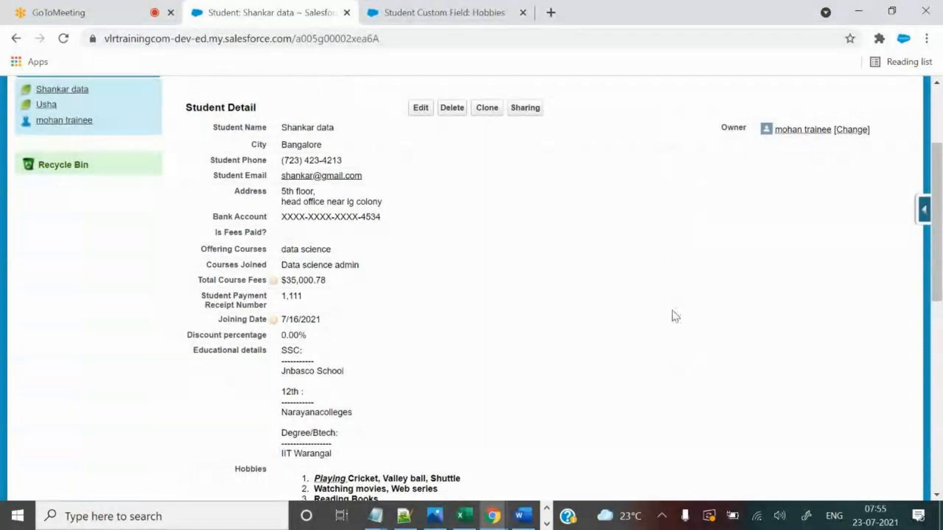
scroll(673, 316, "up", 4)
left_click_drag(211, 194, 304, 193)
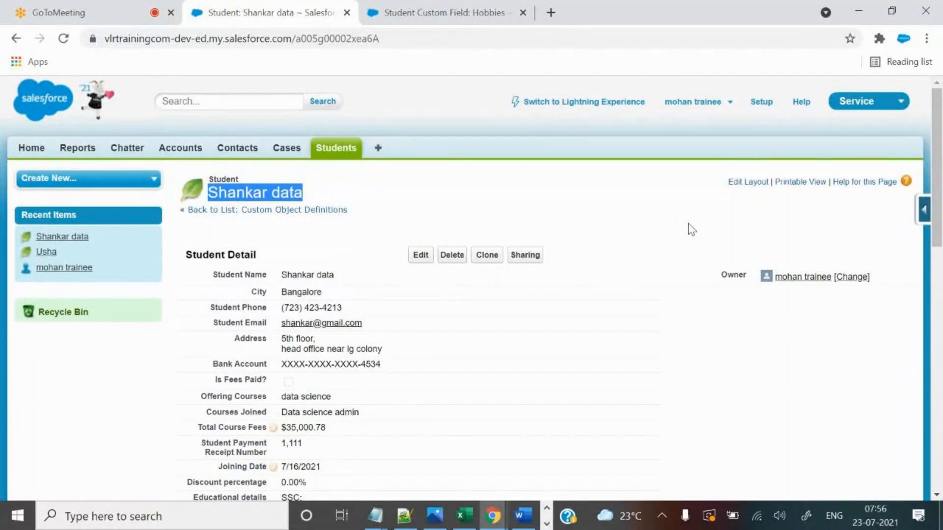
Finish line 147 as 'Req: business wants to store students company website.'.
left_click(404, 516)
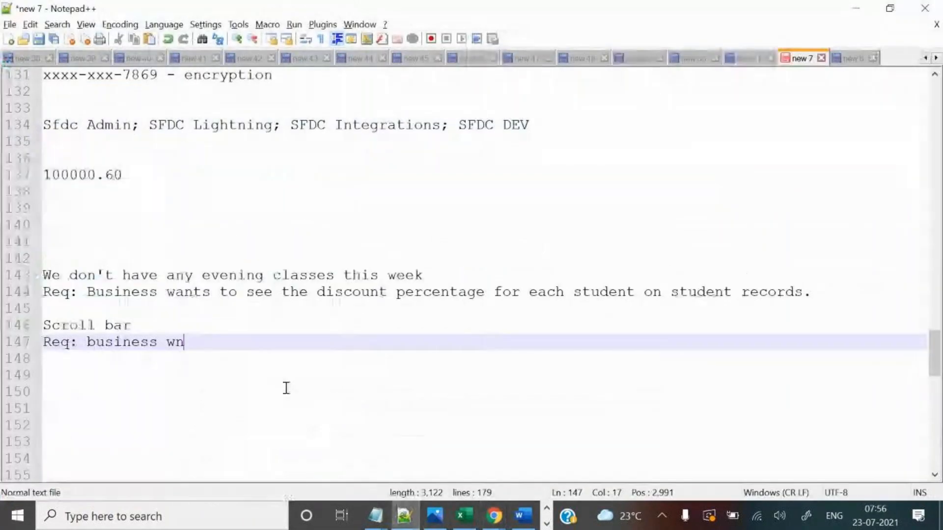
key("BackSpace")
type("ant")
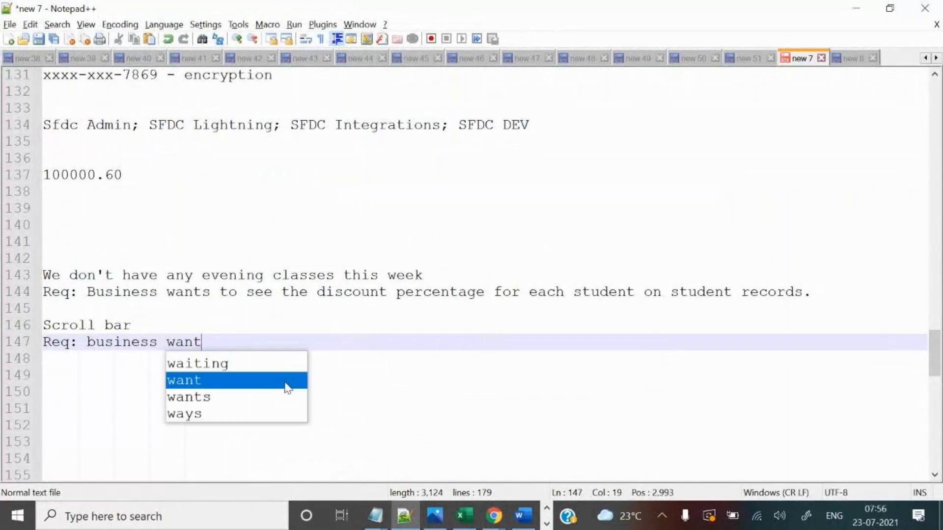
type("s to store")
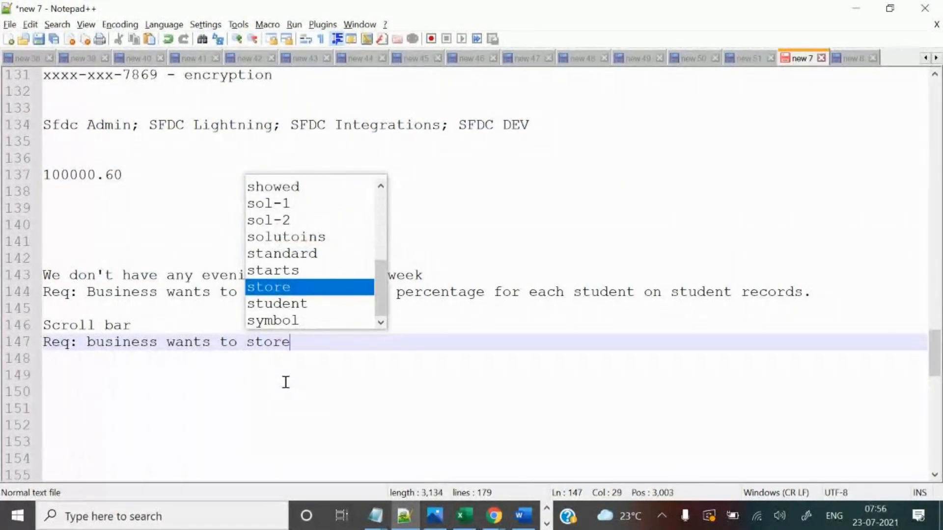
type(" students company w")
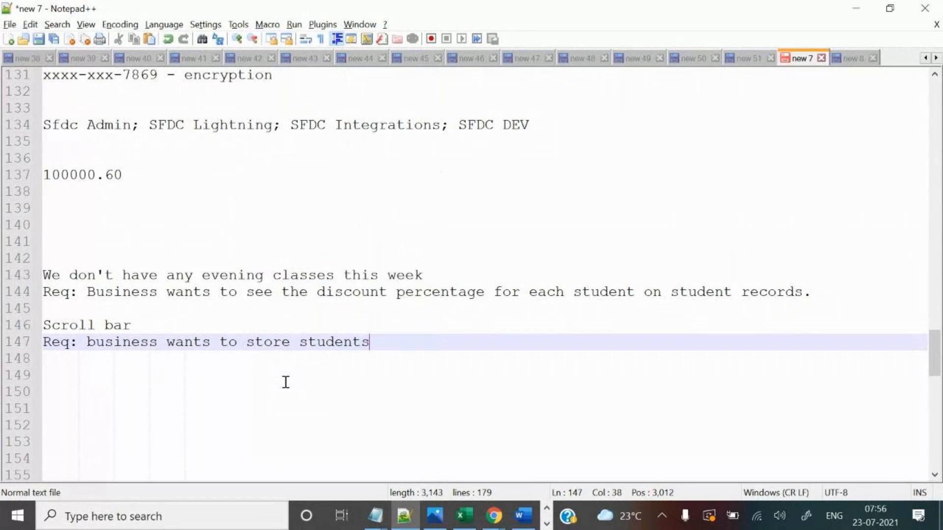
type("sei")
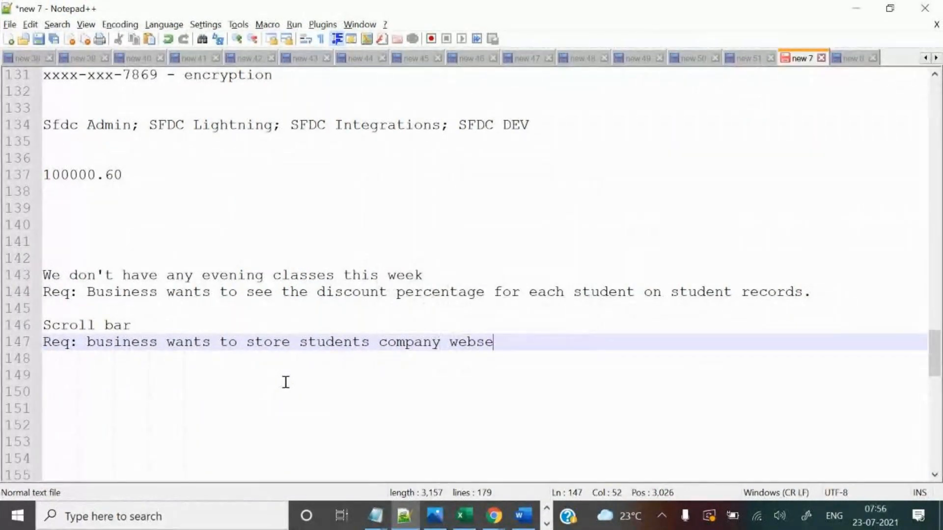
key("BackSpace")
key("BackSpace")
type("ite")
Return to the Salesforce student record and close the Hobbies field definition tab.
left_click(502, 520)
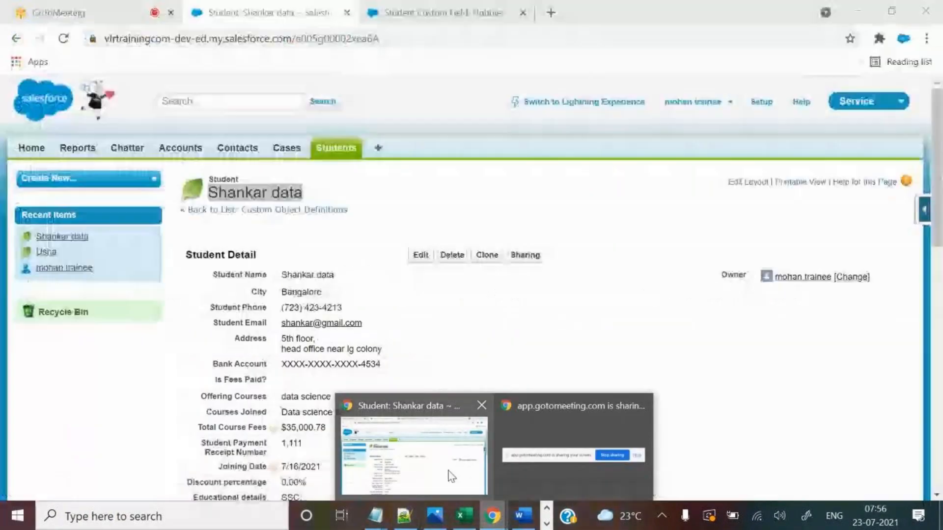
left_click(448, 474)
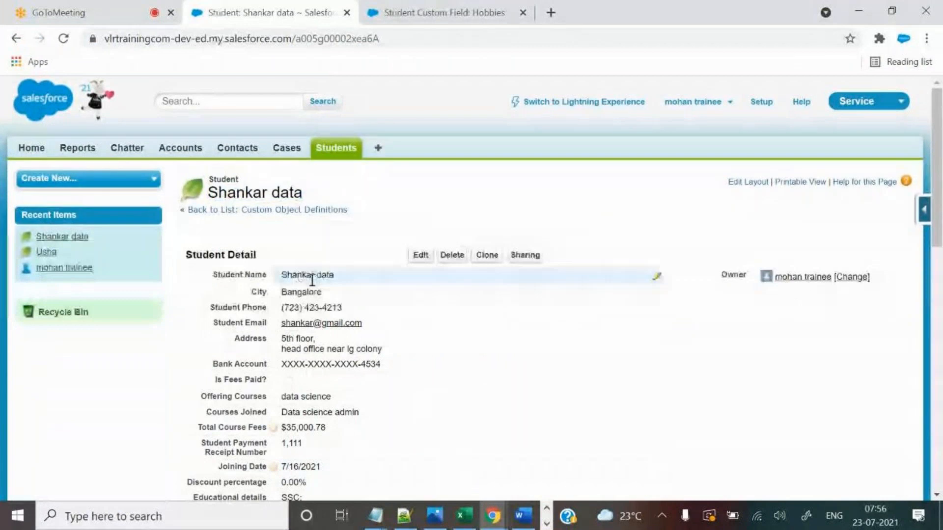
scroll(588, 327, "down", 2)
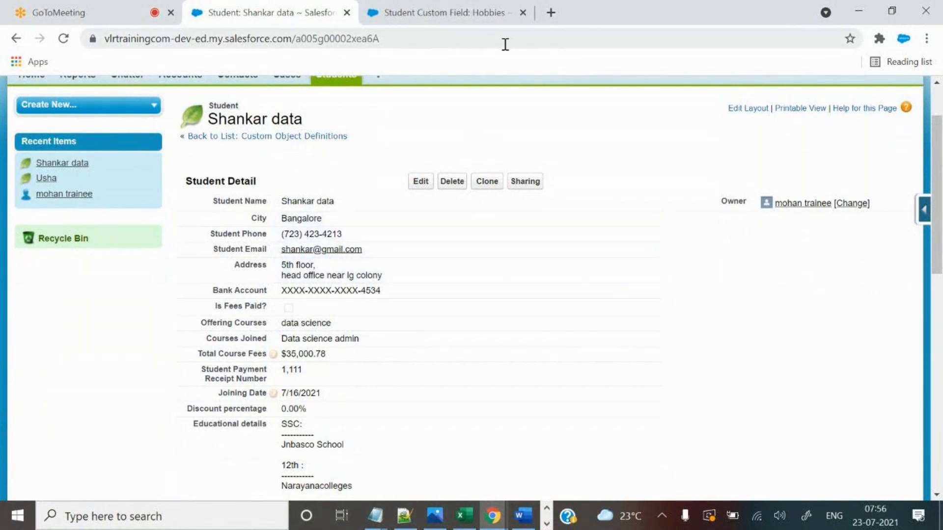
left_click(523, 12)
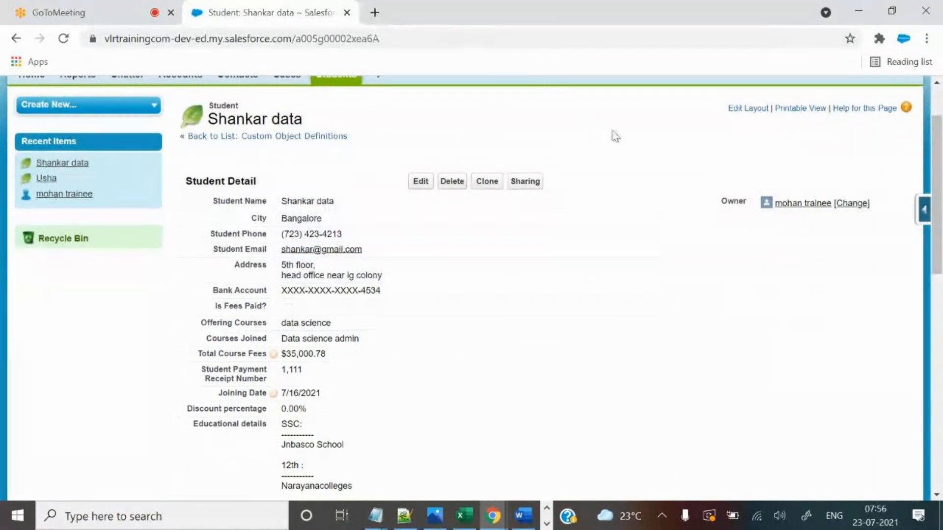
left_click(923, 210)
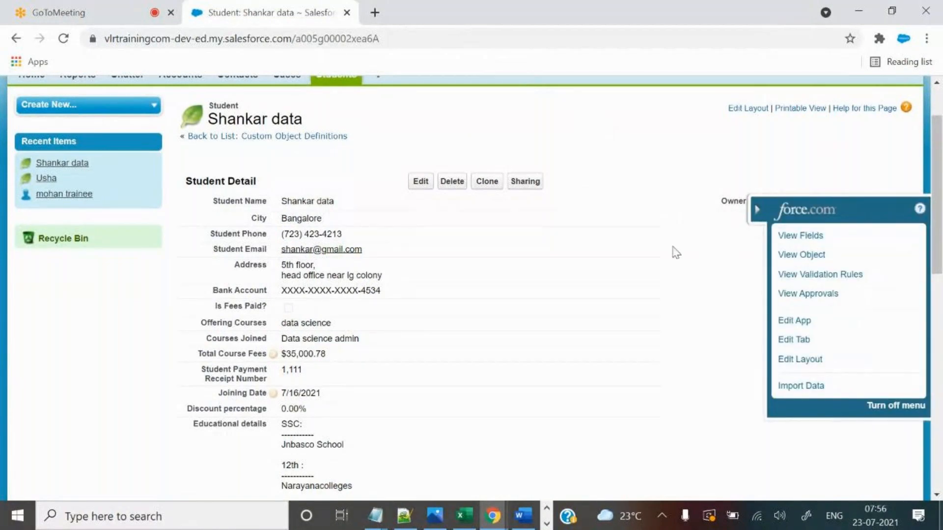
left_click(756, 214)
scroll(623, 300, "down", 4)
scroll(232, 155, "up", 3)
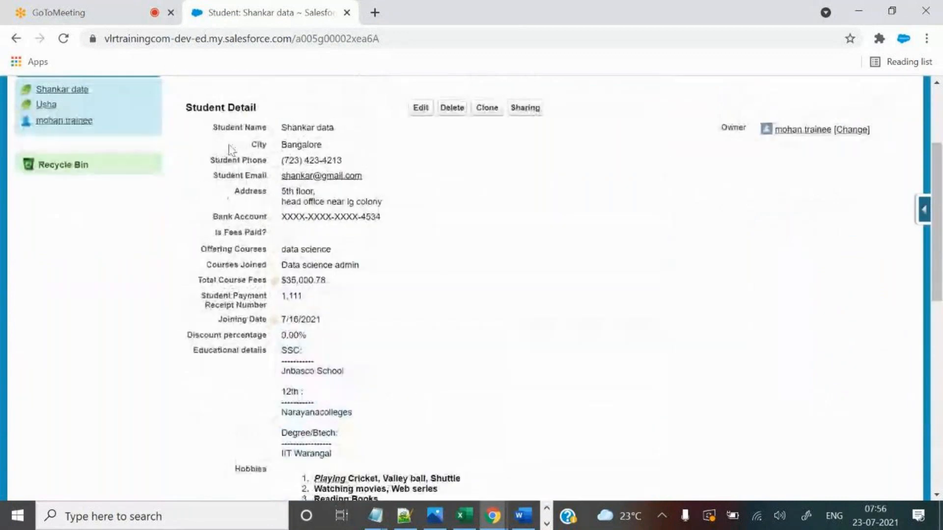
left_click_drag(218, 127, 687, 286)
left_click(734, 328)
scroll(724, 310, "up", 2)
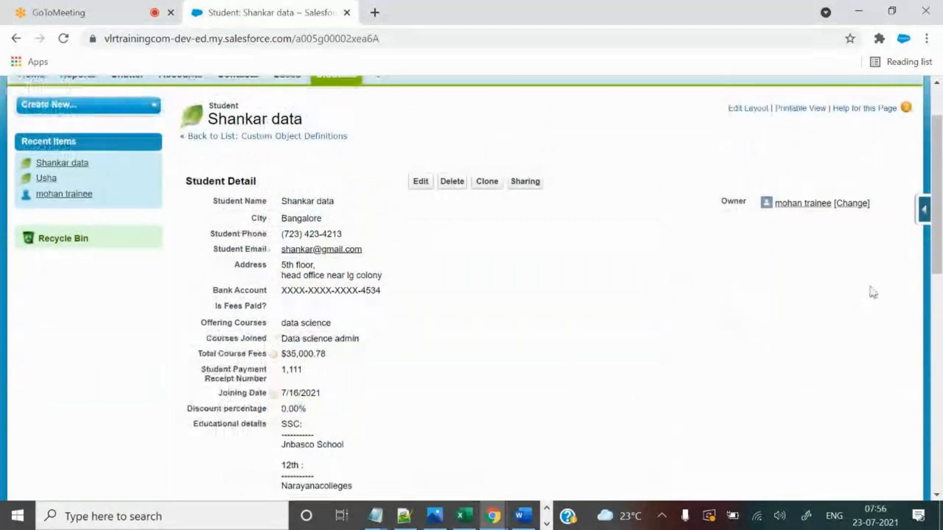
Open the Student object from the quick-access menu and begin a new URL custom field.
left_click(923, 214)
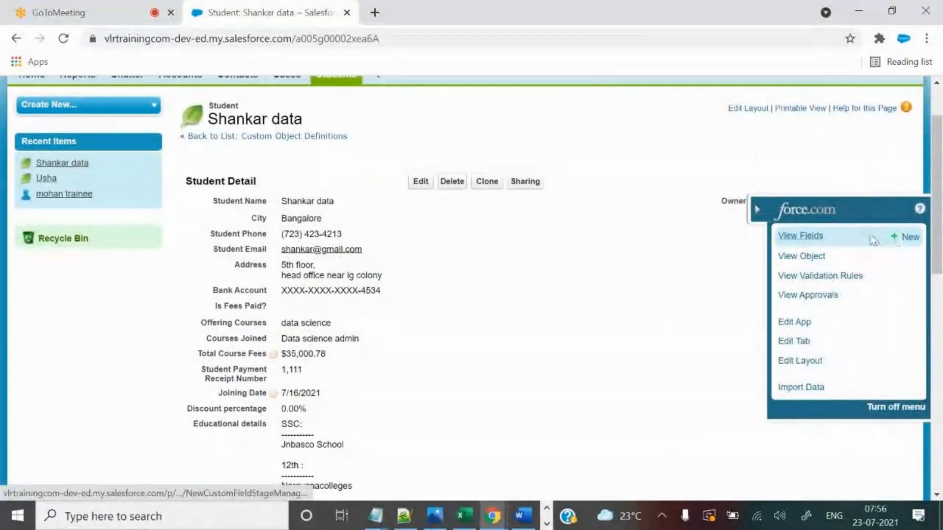
left_click(805, 257)
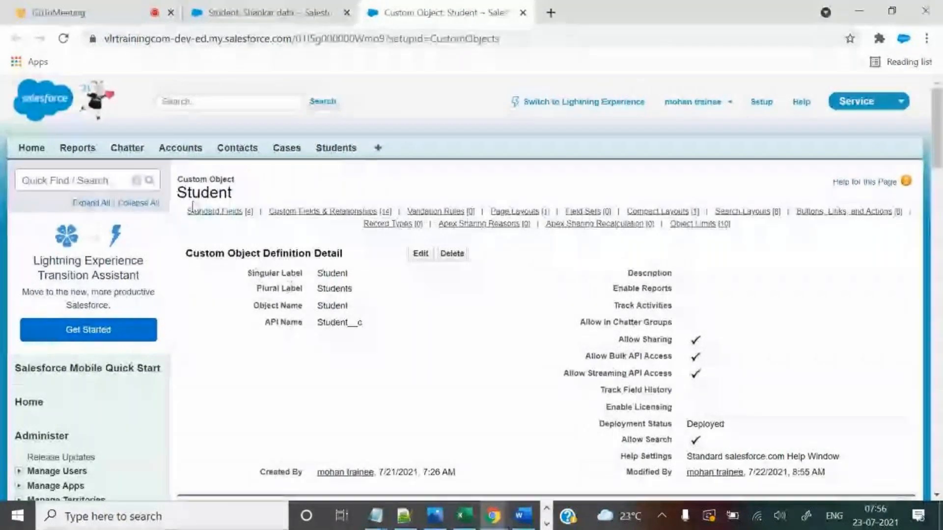
left_click_drag(186, 194, 284, 212)
scroll(345, 377, "down", 6)
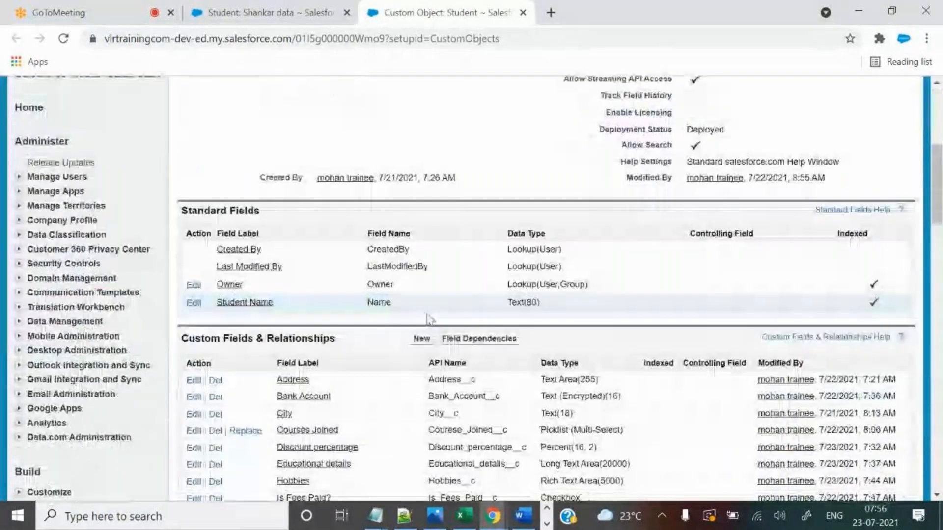
left_click_drag(237, 344, 347, 341)
left_click(422, 338)
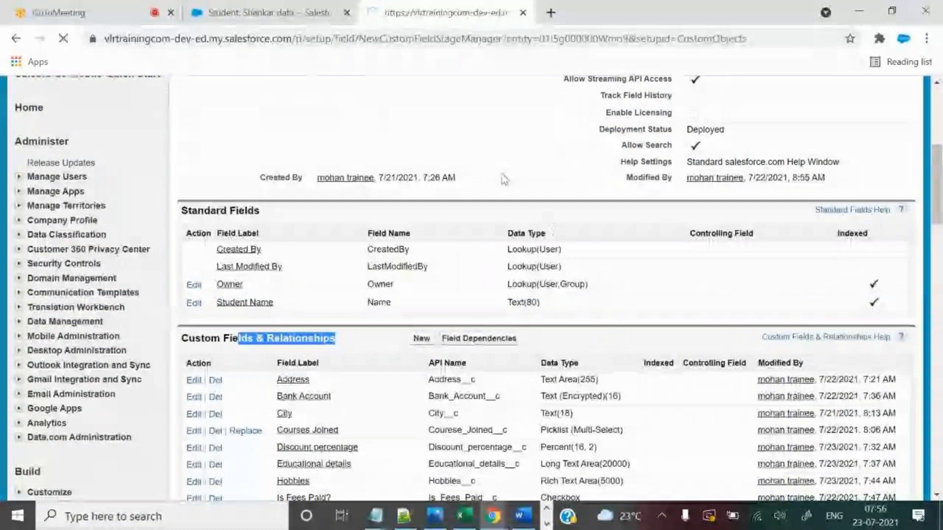
scroll(462, 344, "down", 12)
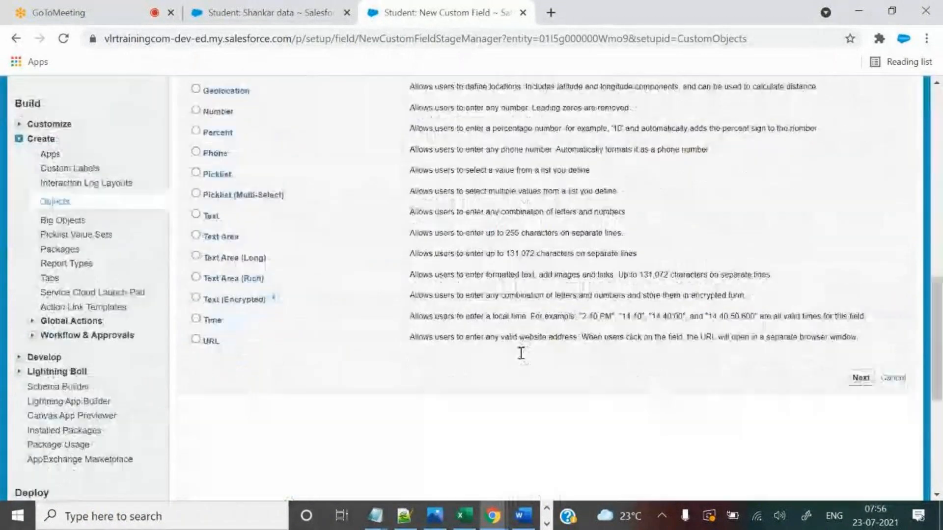
left_click(196, 340)
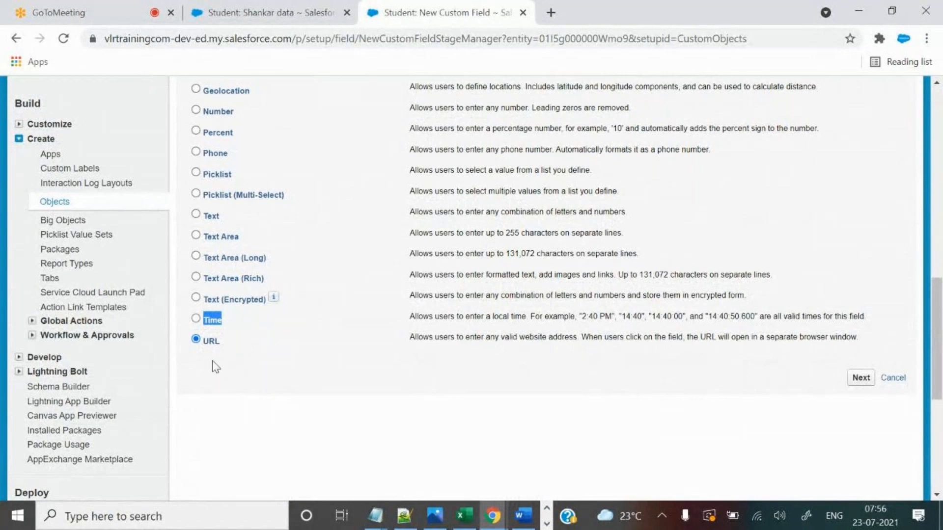
left_click(759, 388)
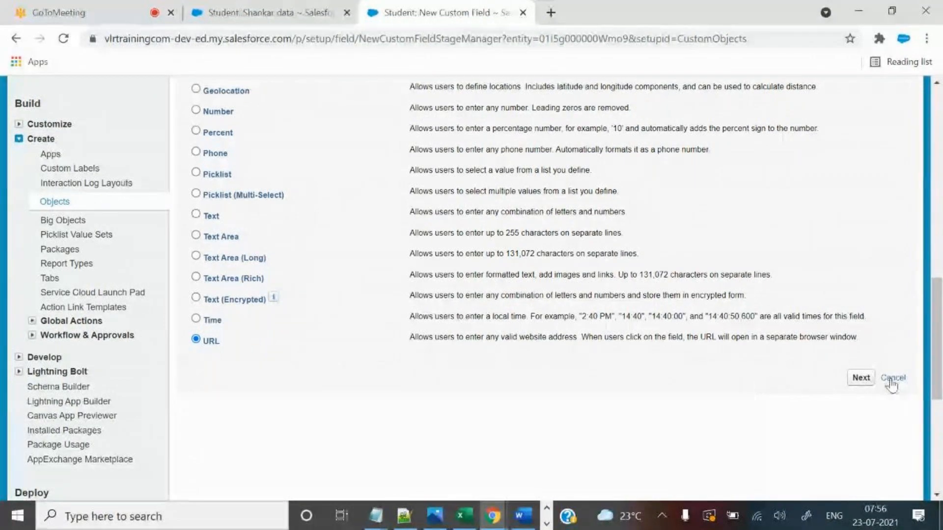
left_click(861, 379)
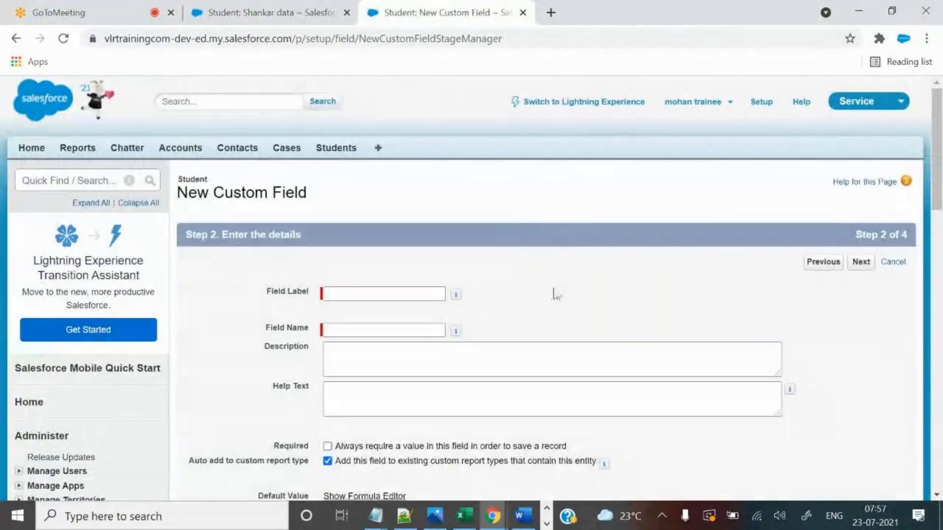
Enter the field label 'Company Website', giving the field name Company_Website.
scroll(545, 221, "down", 2)
key("alt+Tab")
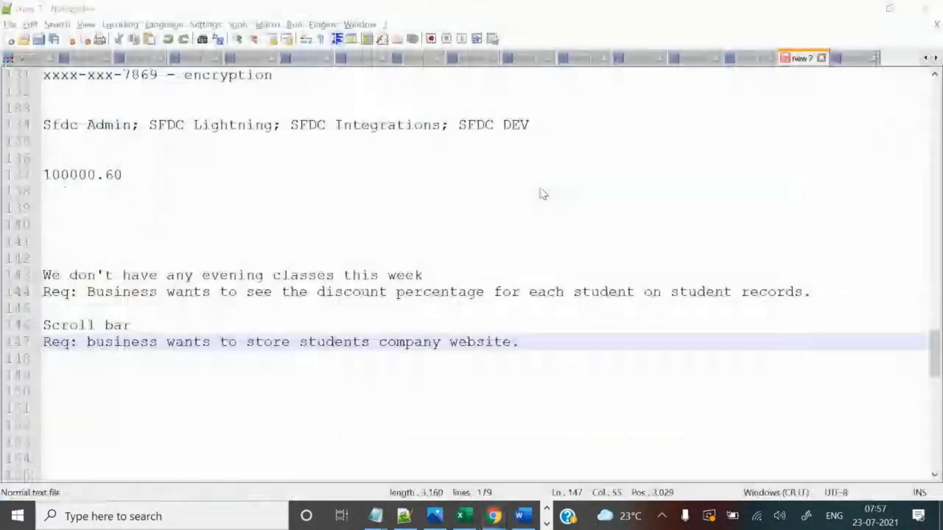
key("alt+Tab")
left_click(407, 221)
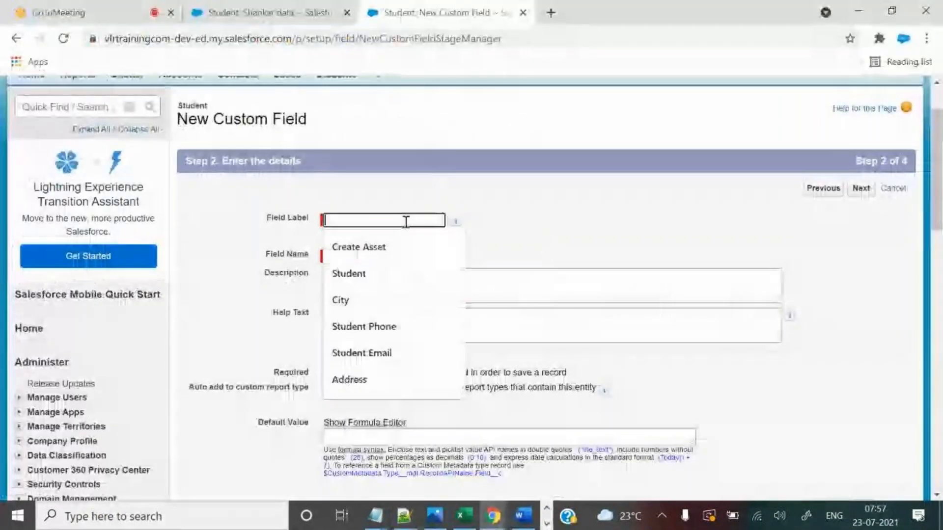
type("Com")
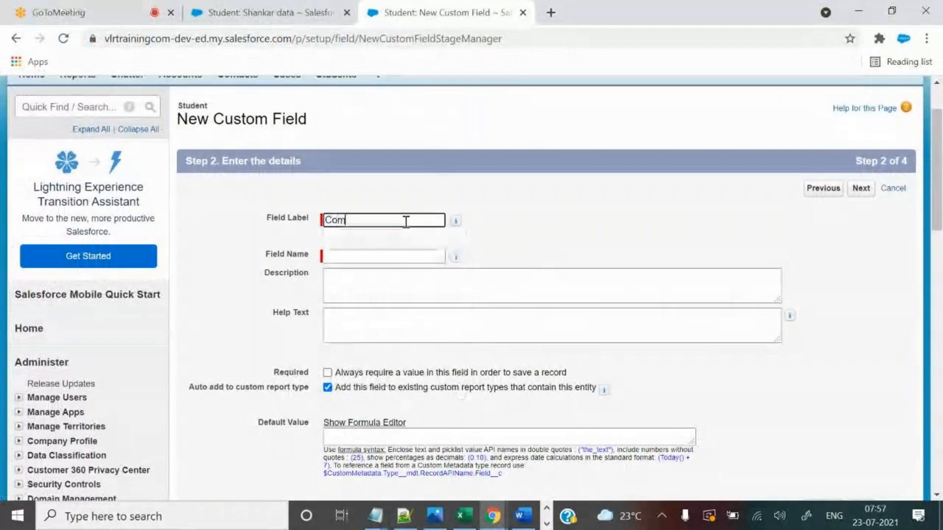
type("pany Website")
left_click(364, 255)
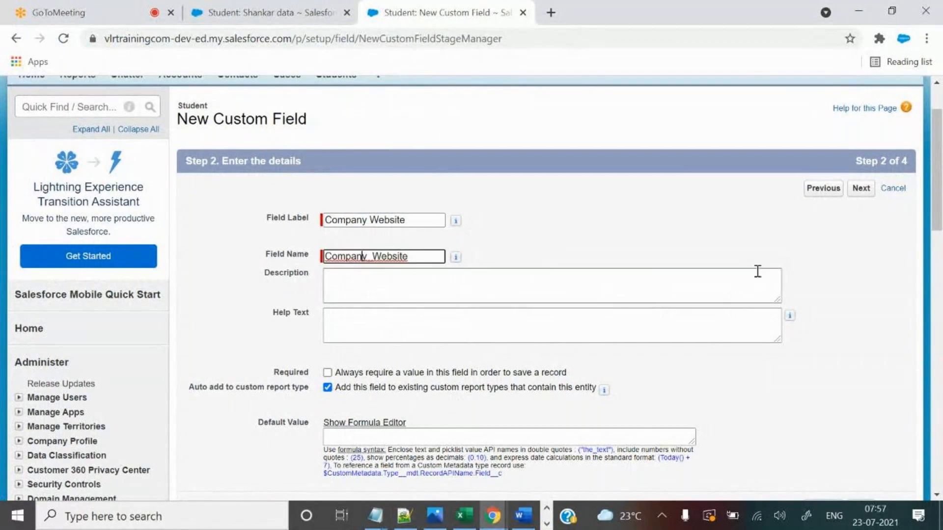
scroll(714, 354, "down", 3)
Write help text asking to store the company website if the student belongs to a company.
left_click(473, 172)
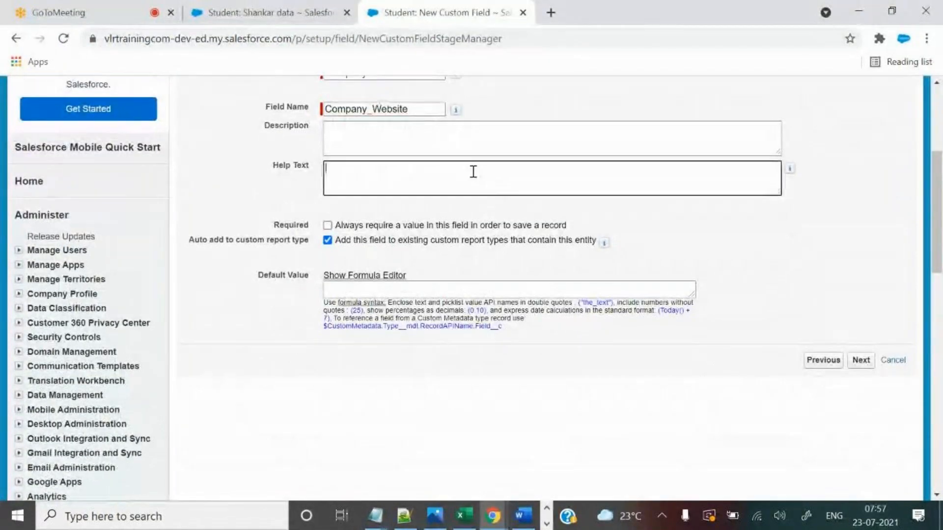
type("If Student belongs to a")
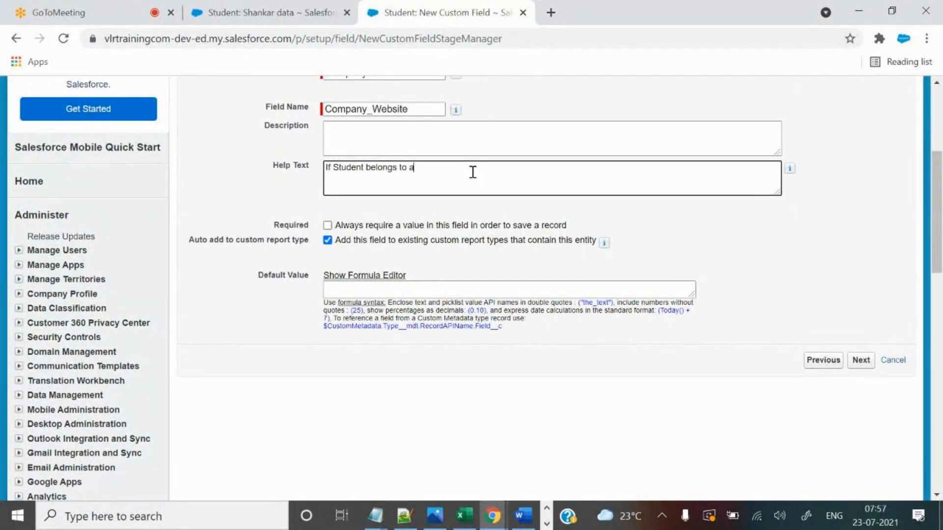
type(" company")
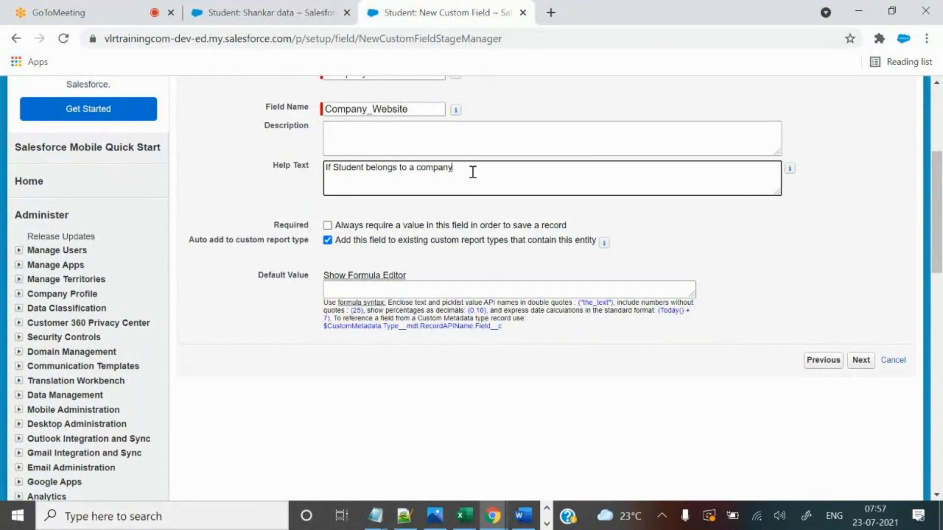
type(", S")
type("ohr")
type("ore compan")
type("ies we")
type("bsite here")
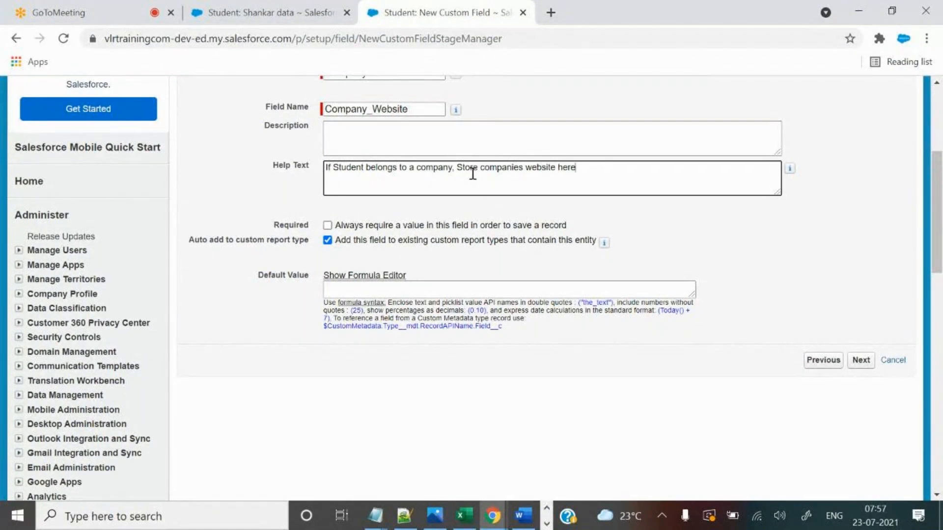
left_click_drag(479, 167, 507, 167)
key("Left")
type("that")
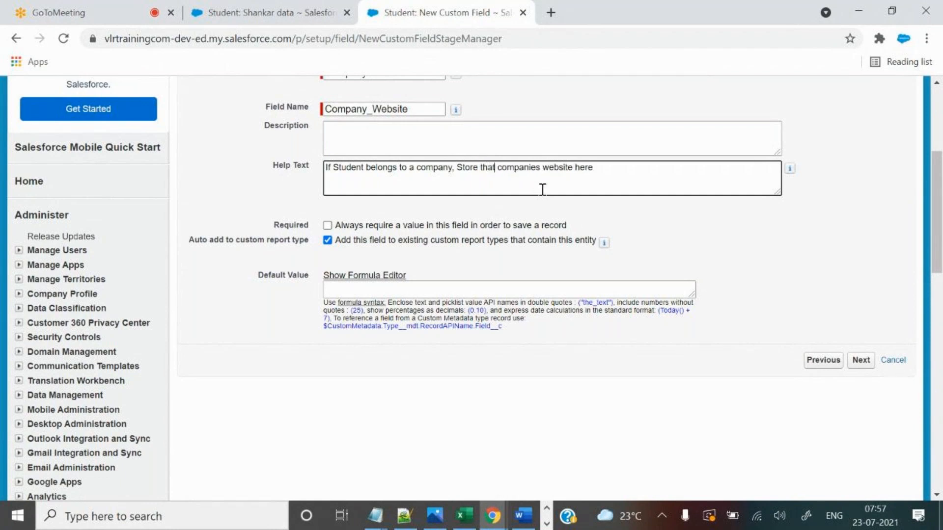
key("BackSpace")
key("BackSpace")
key("BackSpace")
type("y")
left_click_drag(597, 177, 278, 167)
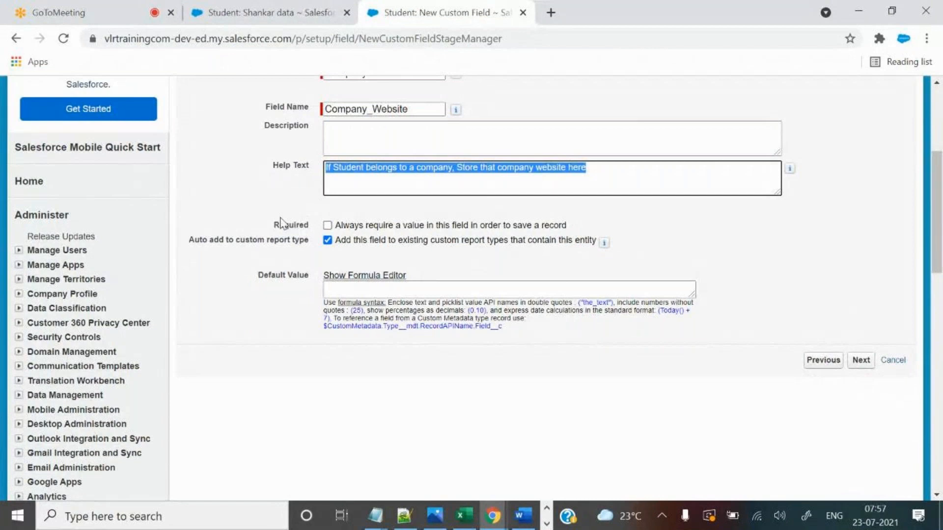
Proceed past field-level security to the page-layout step.
left_click_drag(272, 225, 316, 231)
left_click(861, 361)
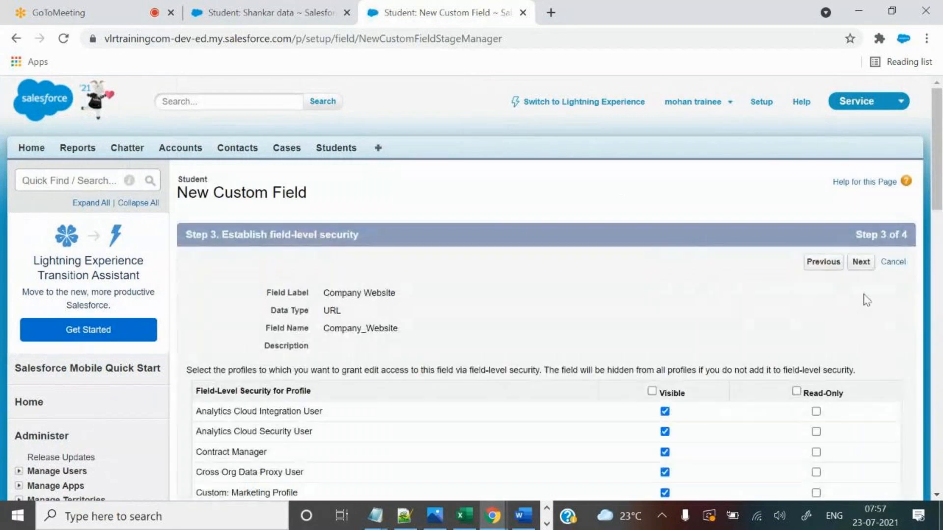
left_click(862, 263)
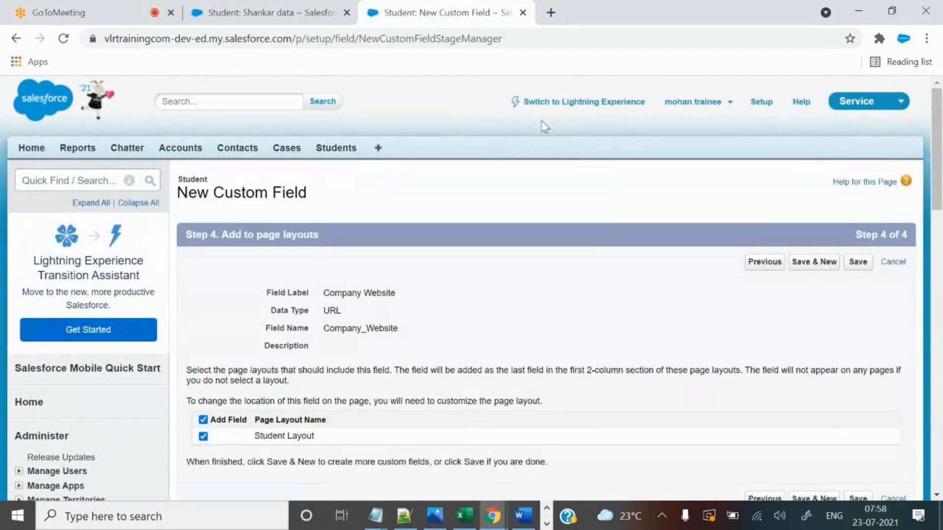
Save the Company Website field and confirm it is listed as URL(255) on Student.
left_click(862, 267)
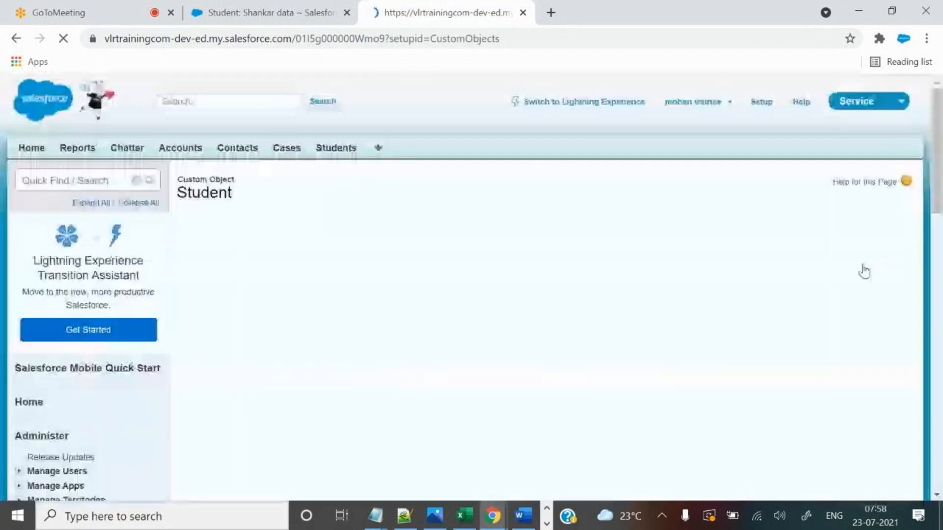
scroll(713, 321, "down", 10)
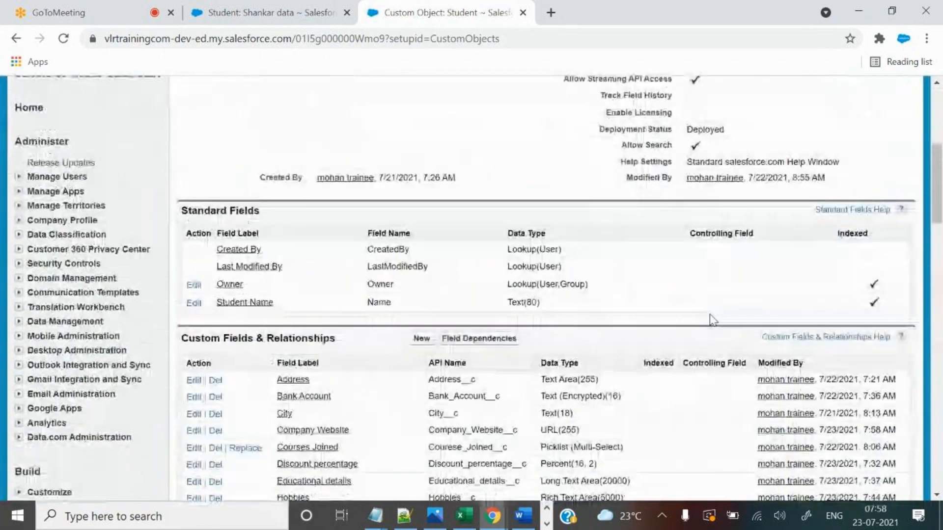
scroll(584, 347, "down", 2)
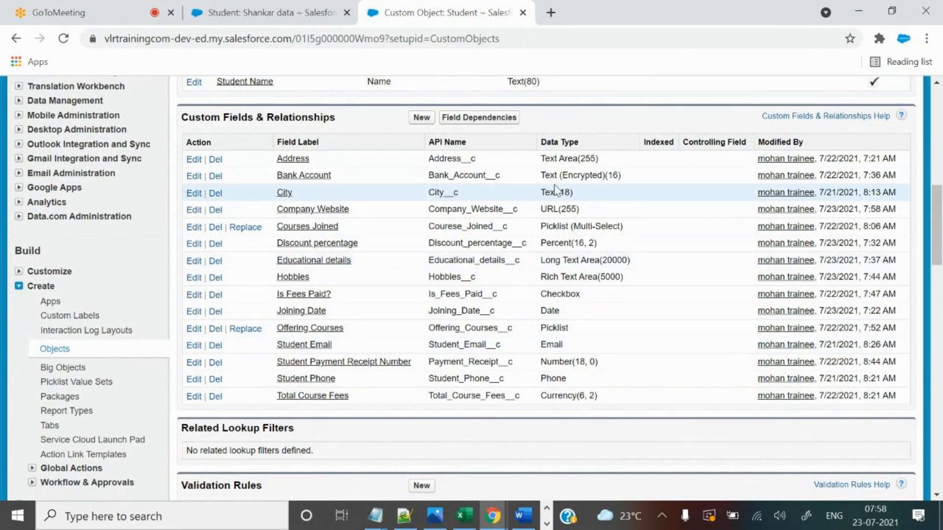
left_click_drag(421, 209, 595, 199)
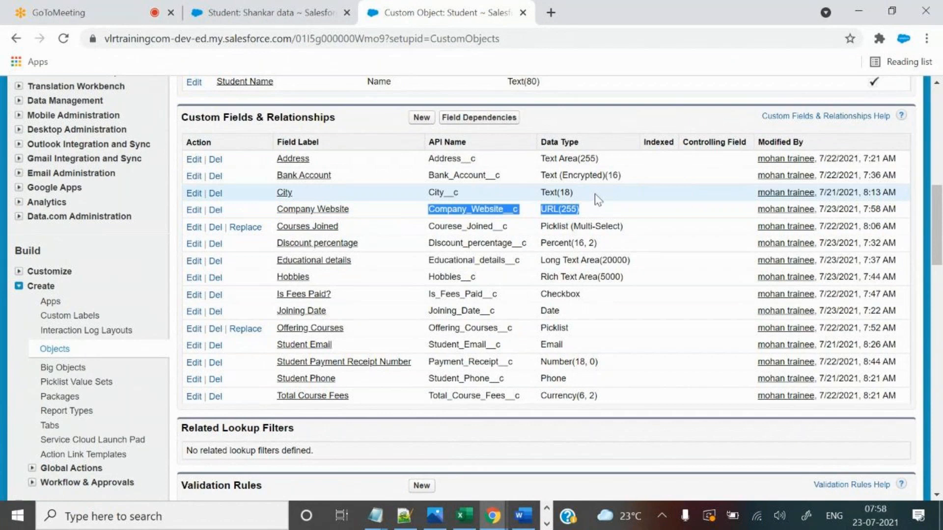
left_click(563, 205)
left_click_drag(563, 207, 577, 209)
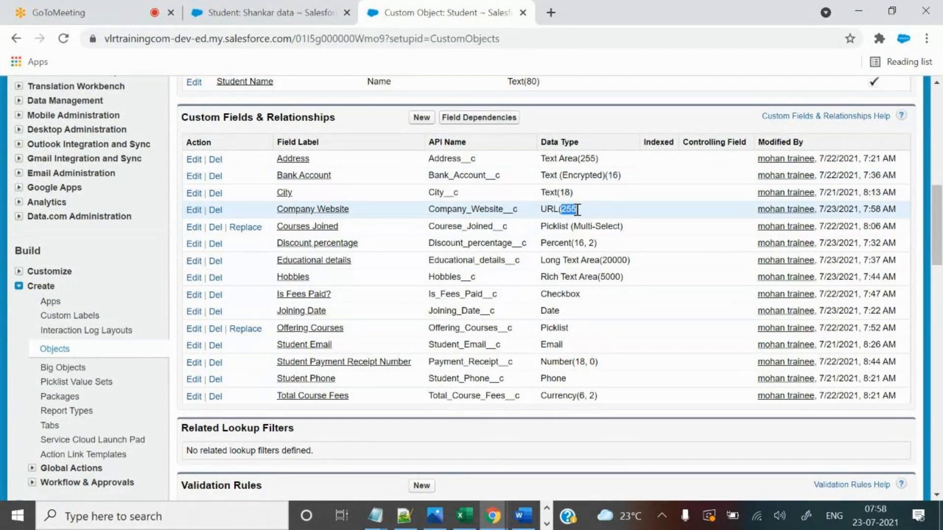
left_click(547, 213)
left_click_drag(542, 209, 580, 210)
Reload the Shankar data record and open it for editing.
left_click(270, 12)
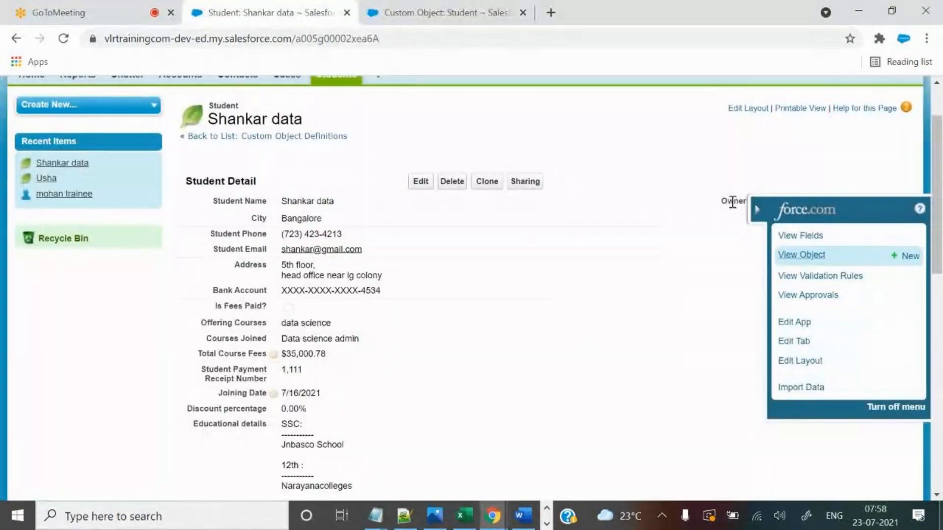
left_click(529, 35)
key("Return")
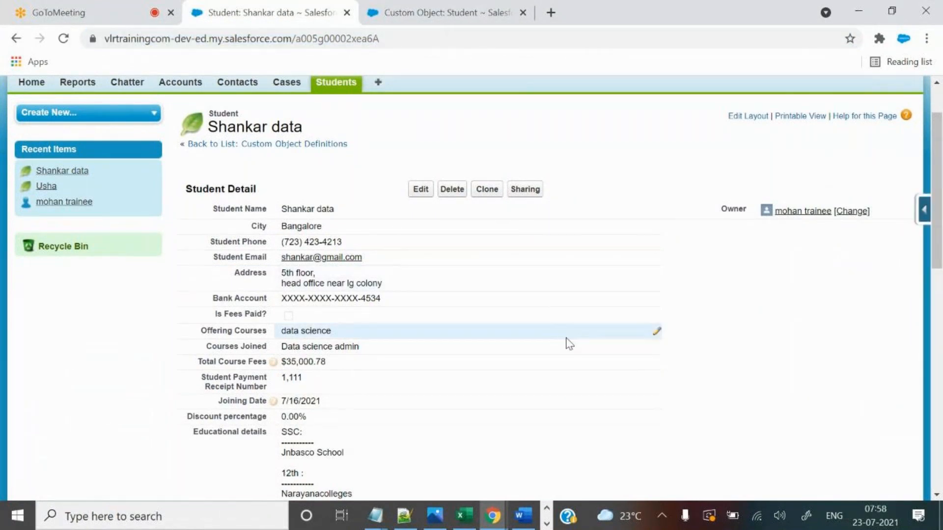
scroll(569, 343, "down", 3)
scroll(529, 266, "up", 3)
left_click(420, 190)
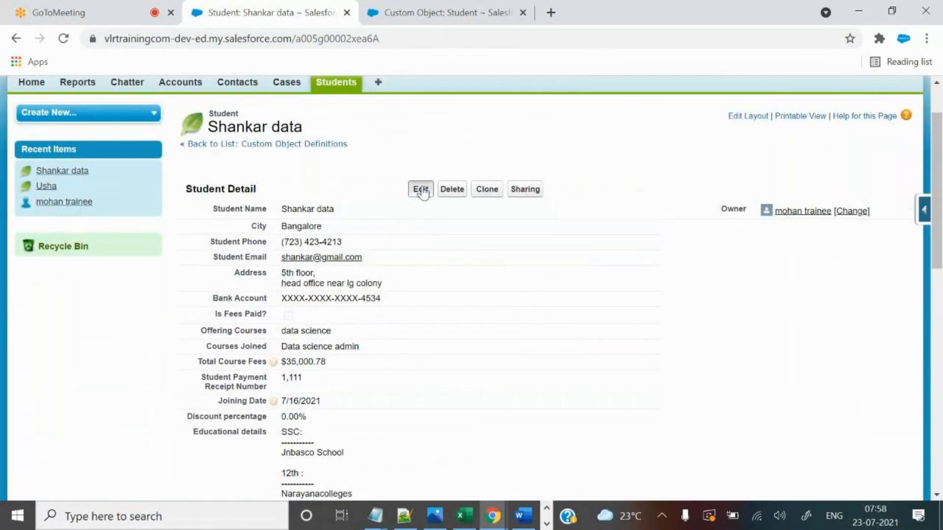
scroll(599, 333, "down", 3)
scroll(600, 333, "down", 10)
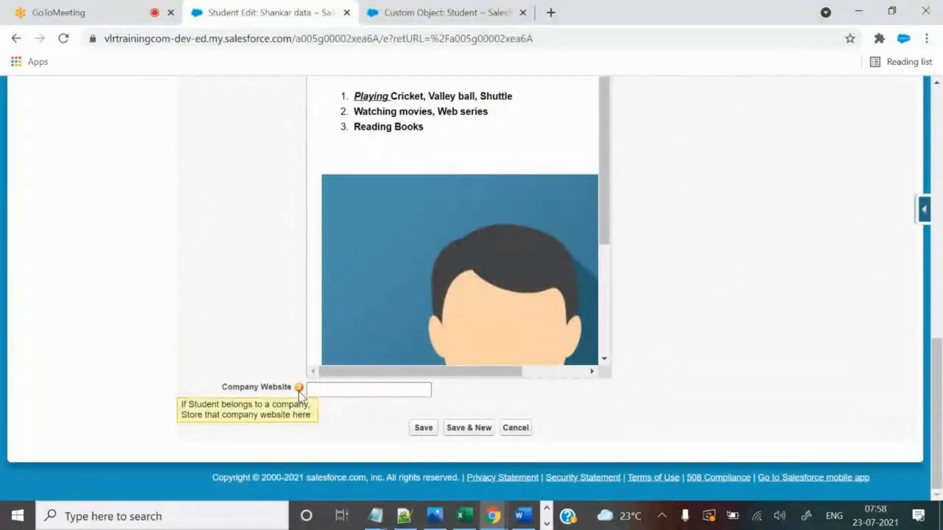
Review the Company Website help text on its field page, then return to the edit form.
left_click(432, 4)
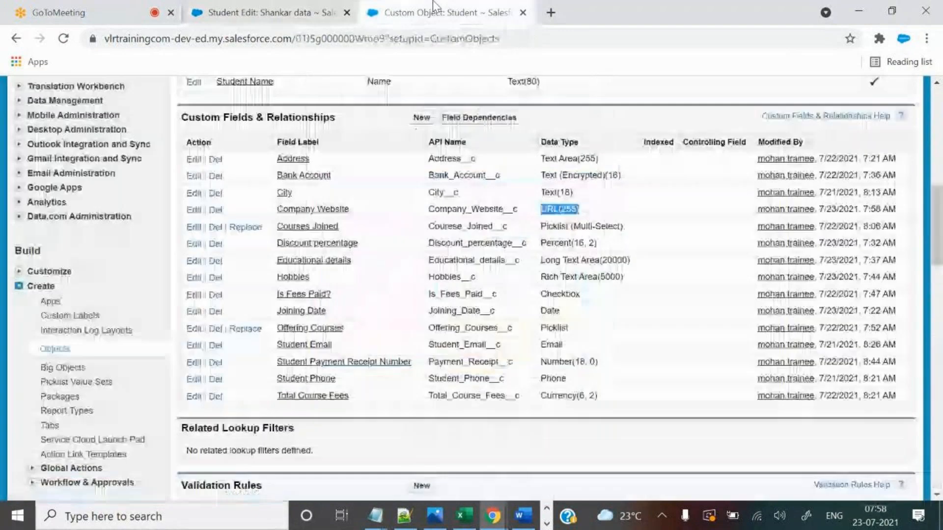
left_click(337, 212)
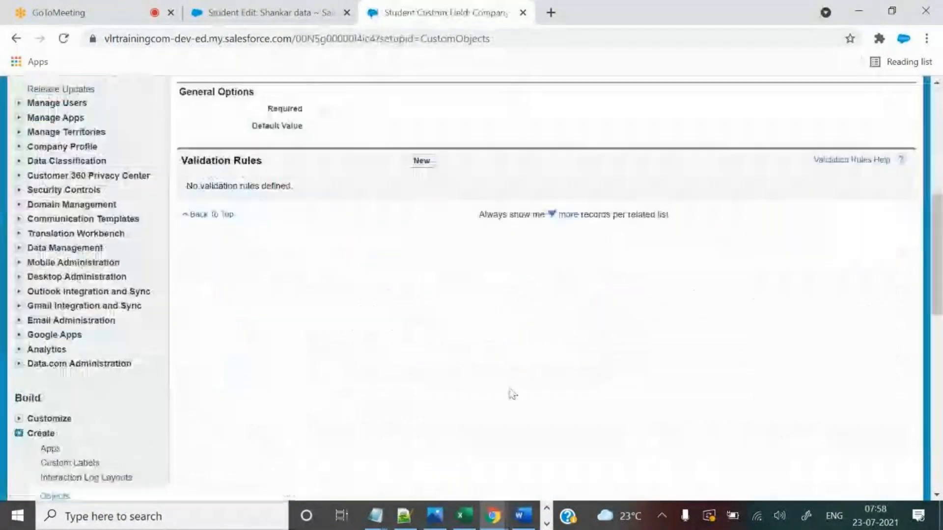
left_click_drag(324, 280, 544, 280)
key("ctrl+shift+Tab")
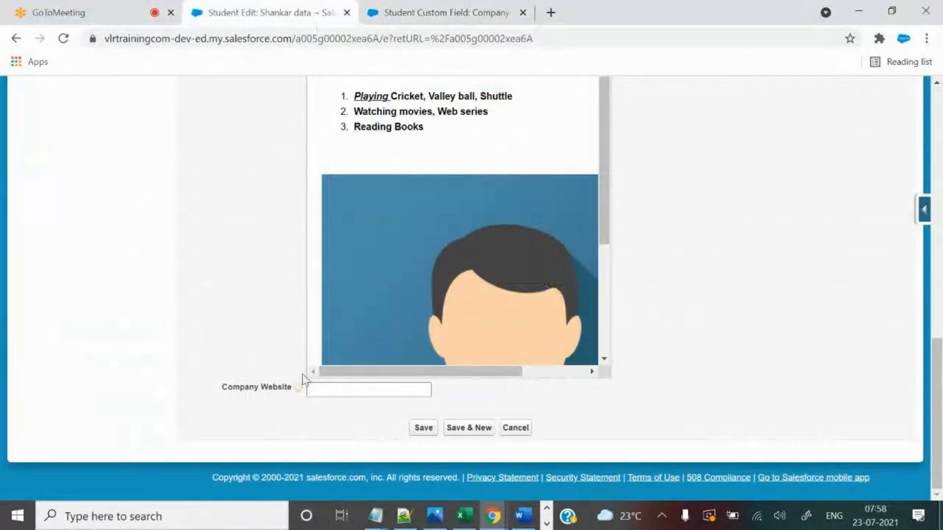
mouse_move(300, 389)
Load accenture.com in a new Chrome tab and select its accenture.com/in-en address.
left_click(552, 13)
type("accentyu")
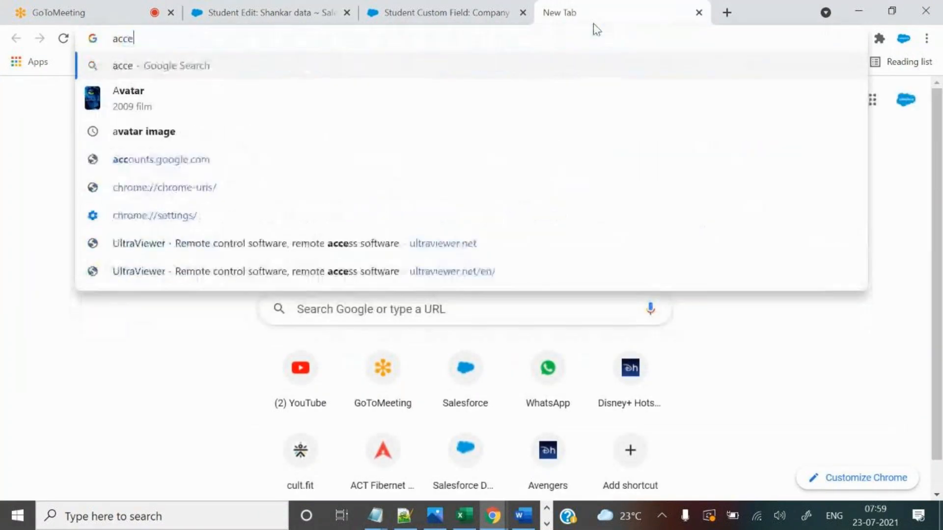
key("BackSpace")
key("BackSpace")
type("ute")
key("BackSpace")
key("BackSpace")
type("re.com")
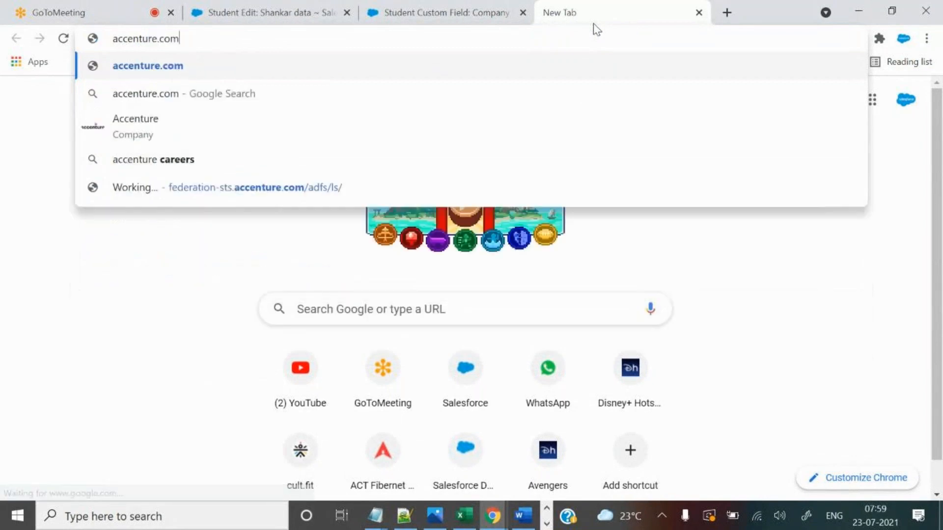
key("Return")
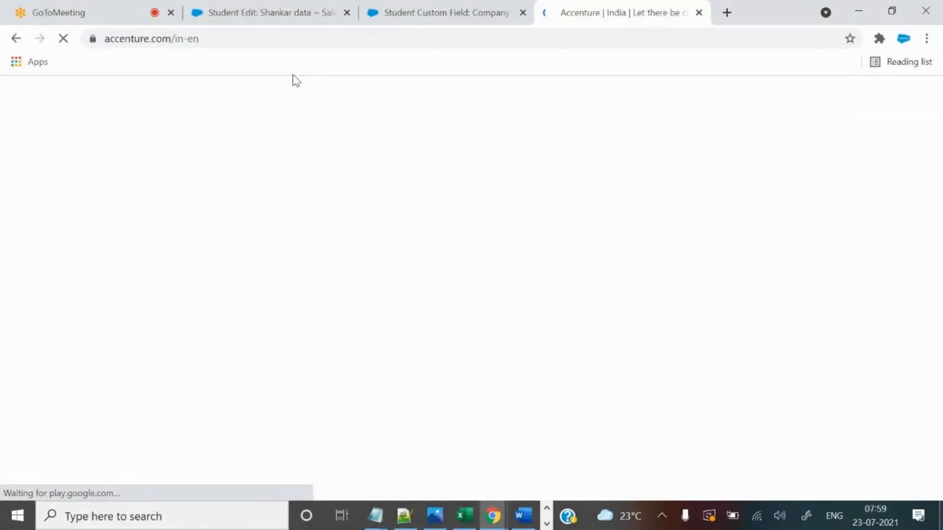
left_click(280, 41)
key("ctrl+c")
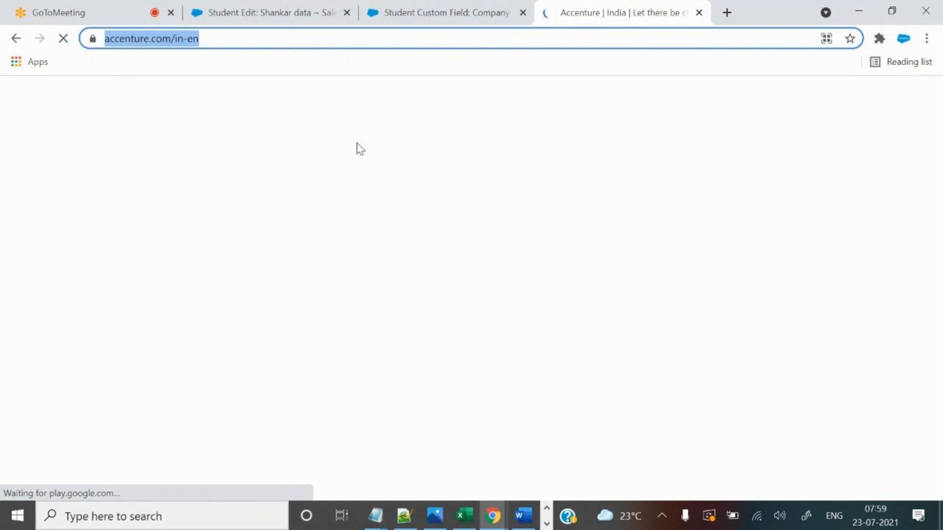
left_click(298, 7)
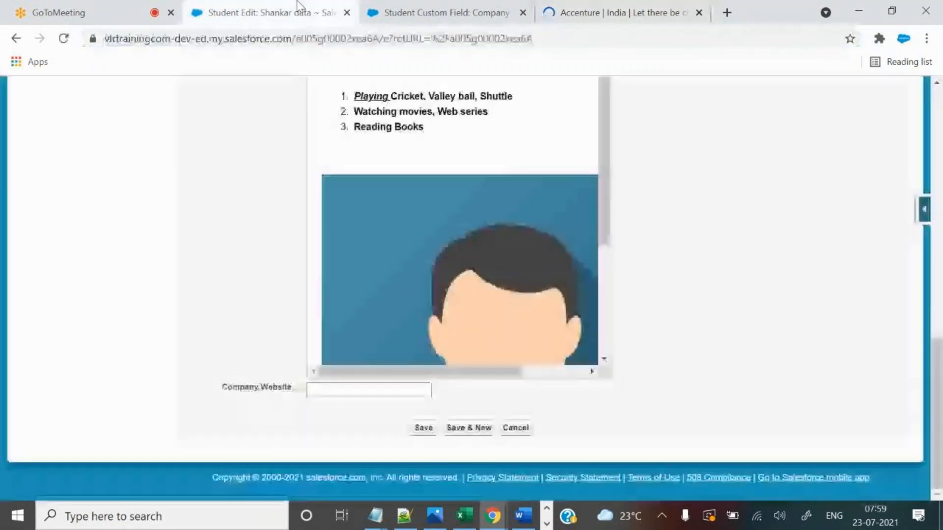
left_click(386, 10)
left_click(306, 10)
left_click(349, 388)
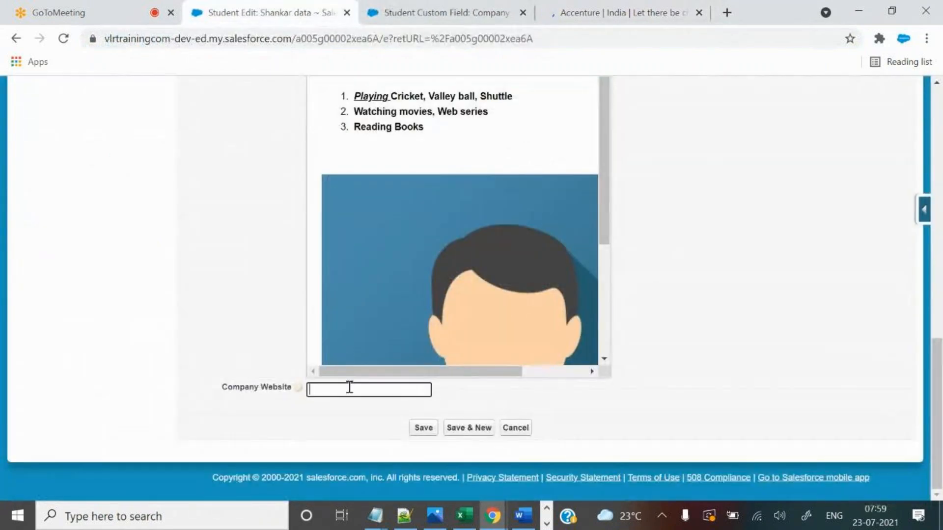
key("ctrl+v")
left_click_drag(339, 388, 281, 398)
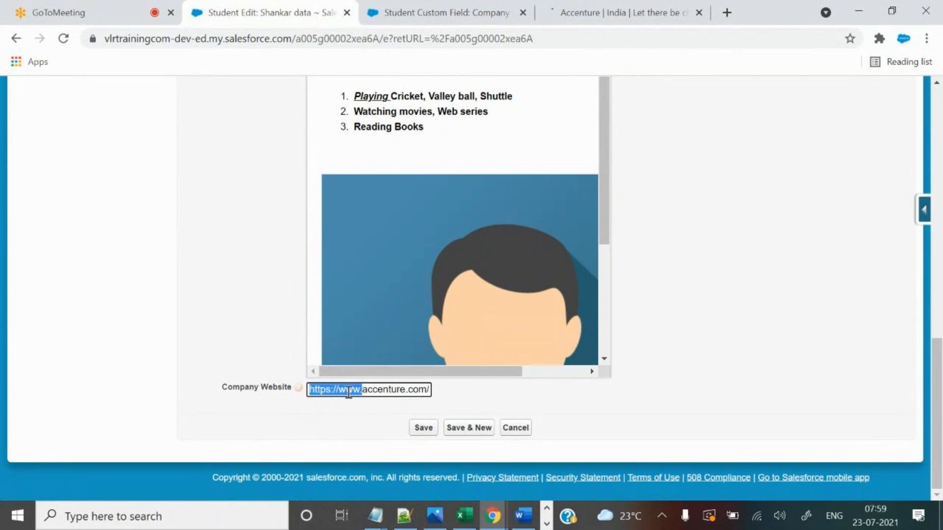
left_click(334, 391)
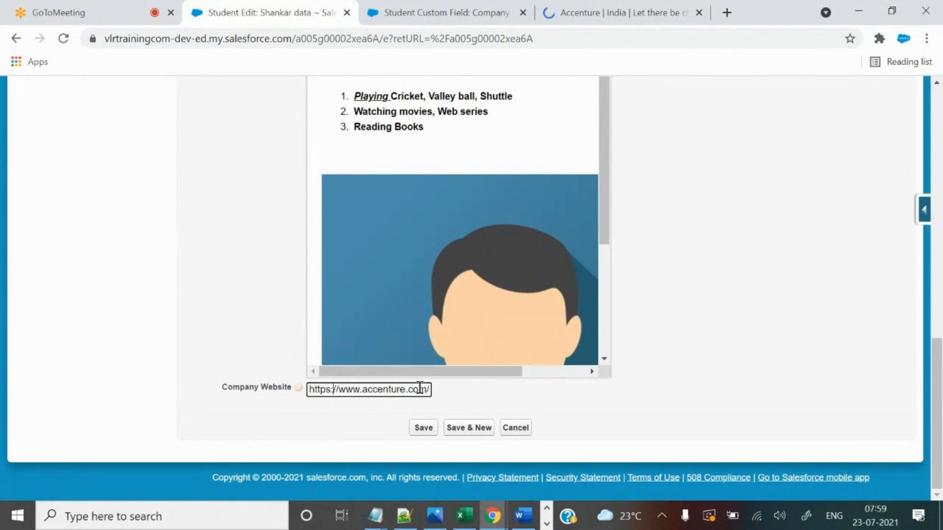
Check the saved Company Website link on the Shankar data record, then close the Accenture tab.
left_click(586, 5)
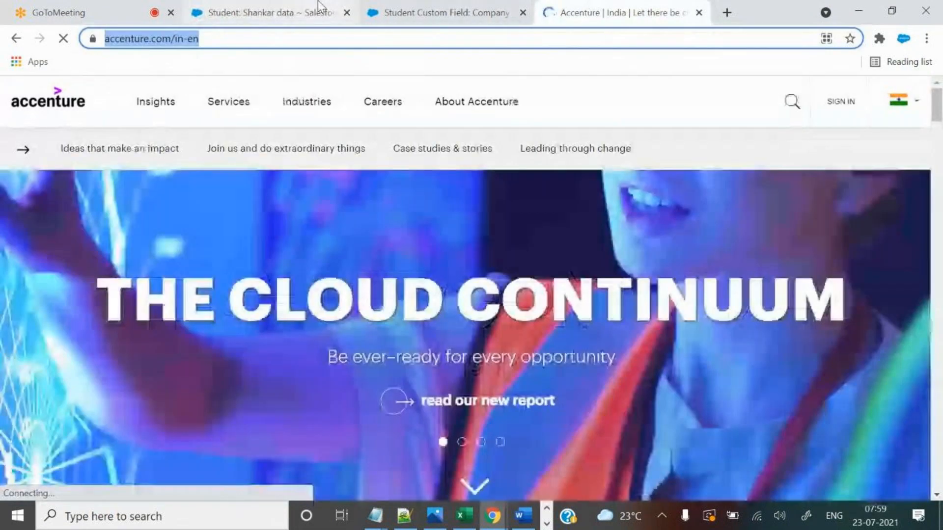
left_click(319, 7)
scroll(604, 405, "down", 5)
scroll(600, 397, "down", 8)
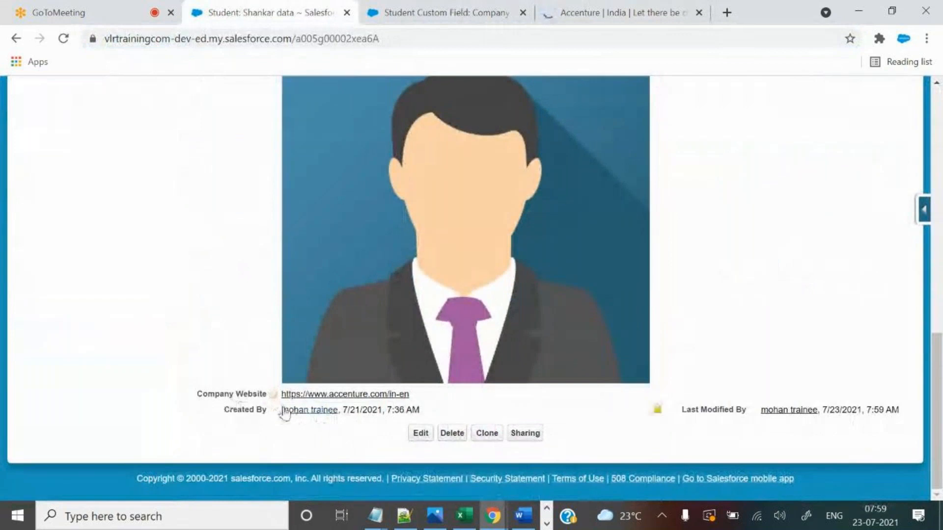
left_click_drag(286, 394, 532, 381)
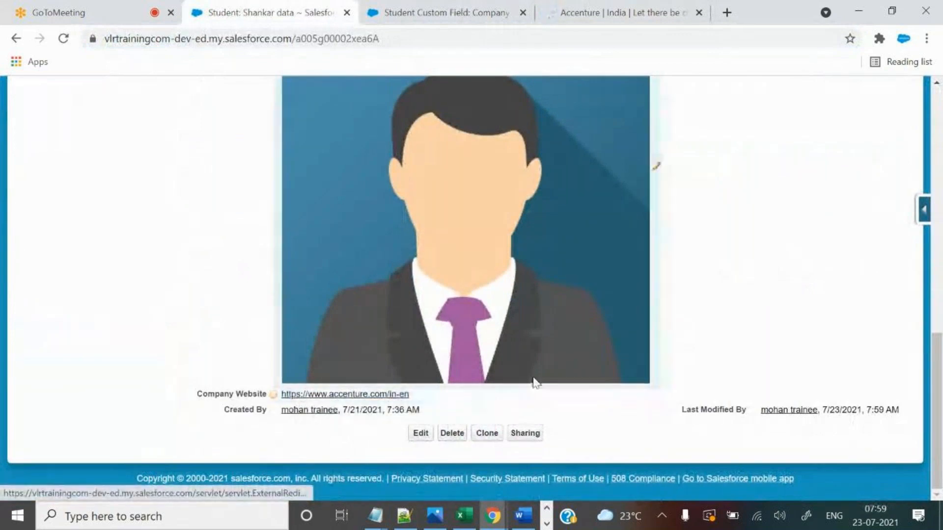
scroll(699, 326, "up", 1)
scroll(699, 327, "up", 9)
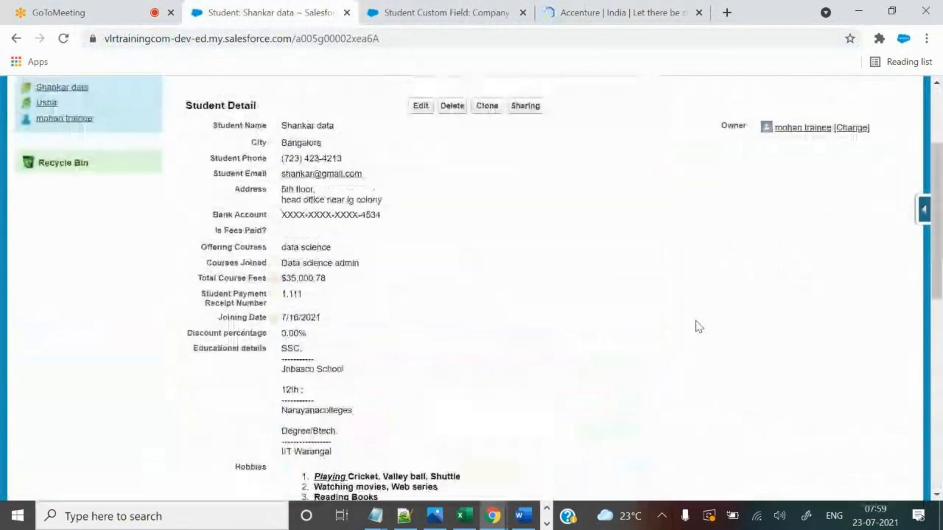
scroll(699, 314, "down", 10)
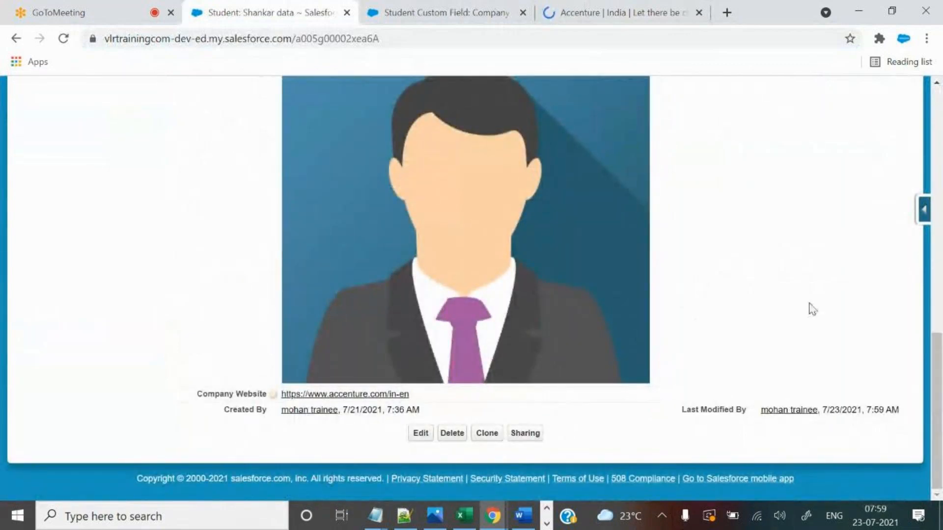
scroll(813, 310, "up", 3)
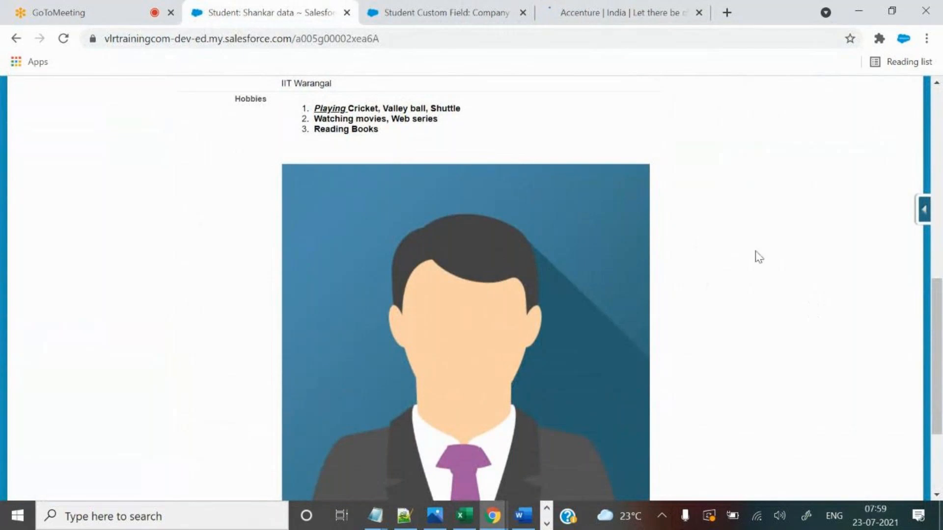
left_click(699, 12)
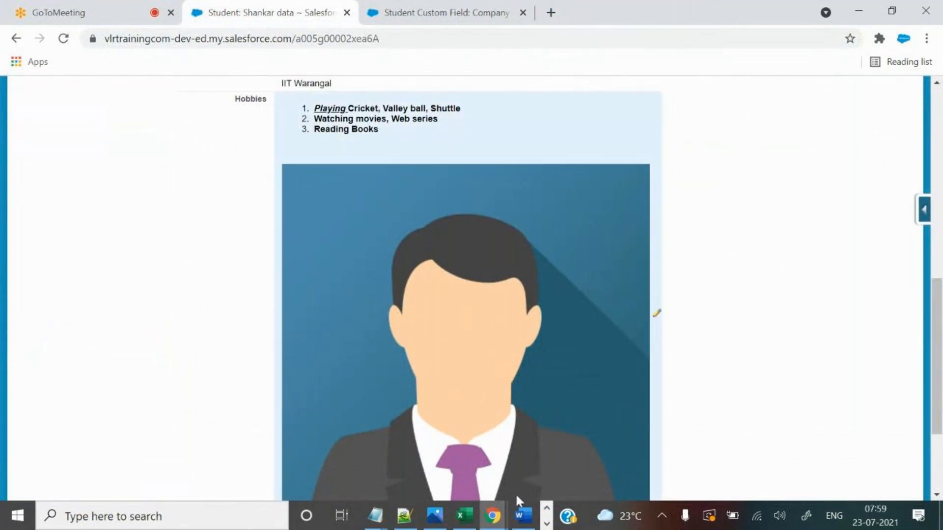
Add 'auto number' and 'geolocation' on separate lines below the website requirement in Notepad++.
left_click(465, 516)
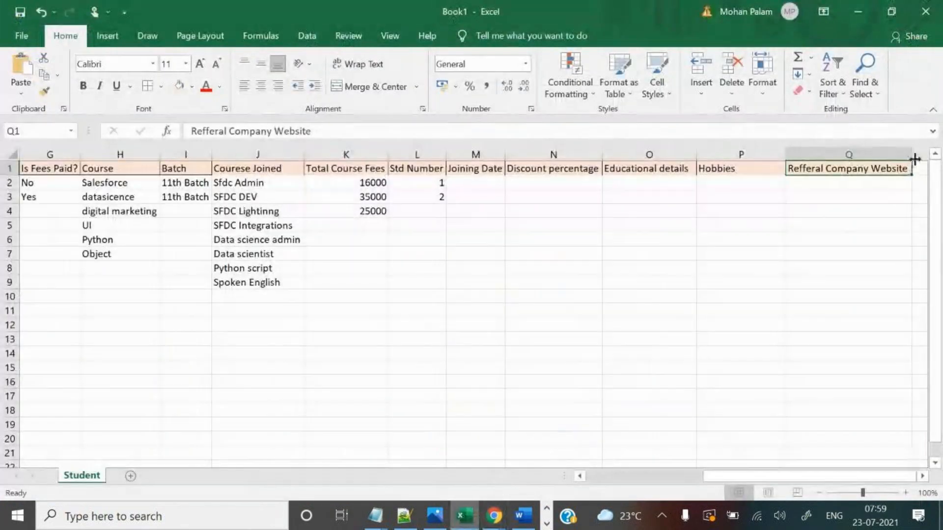
left_click_drag(840, 475, 845, 475)
left_click(407, 519)
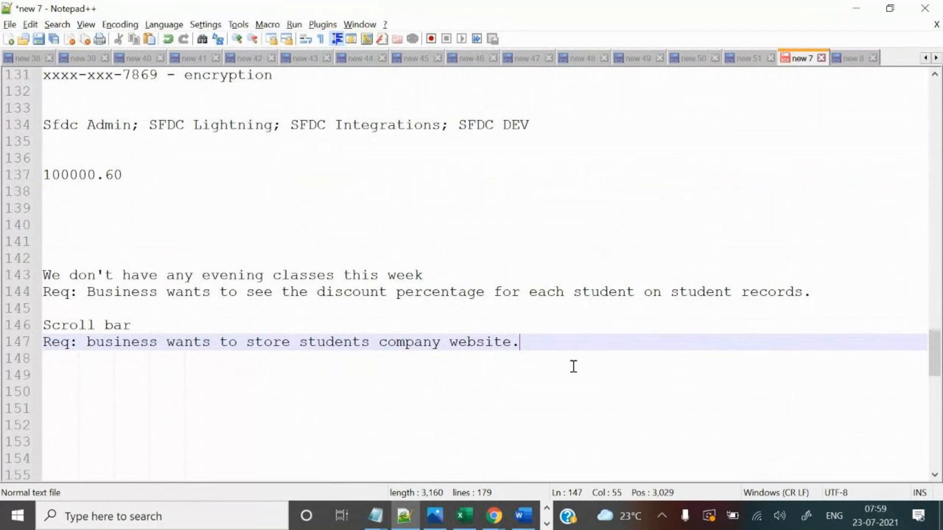
key("Return")
key("Return")
type("auto number")
key("Return")
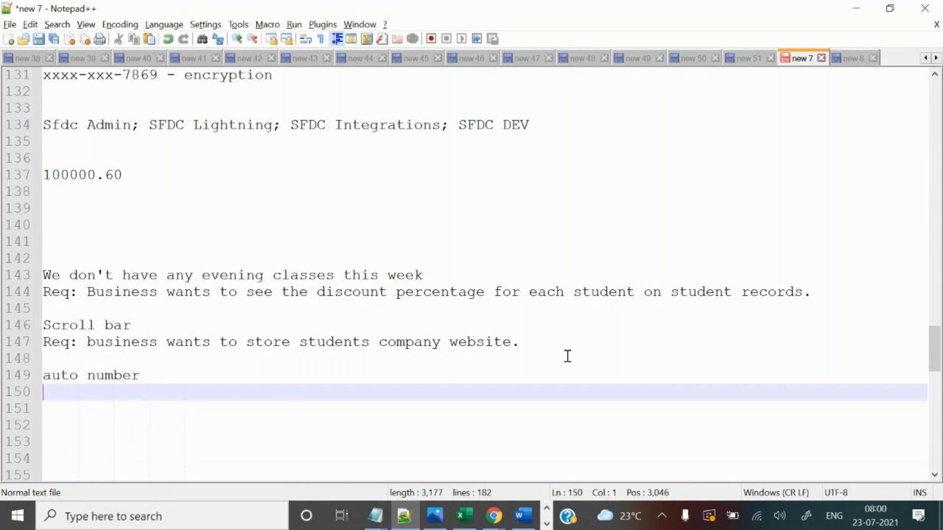
type("geolocation")
key("Return")
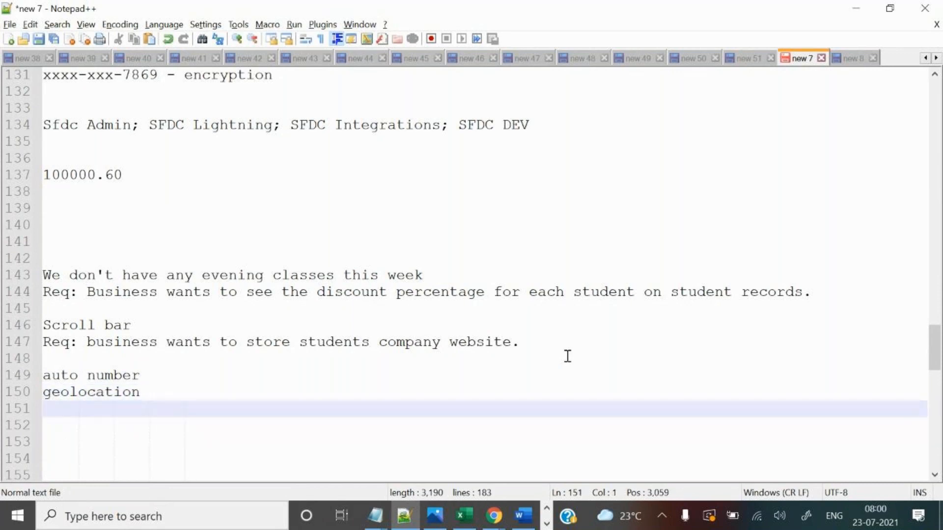
Look over the student record, then highlight the 'auto number' heading in the Notepad++ notes.
left_click(493, 517)
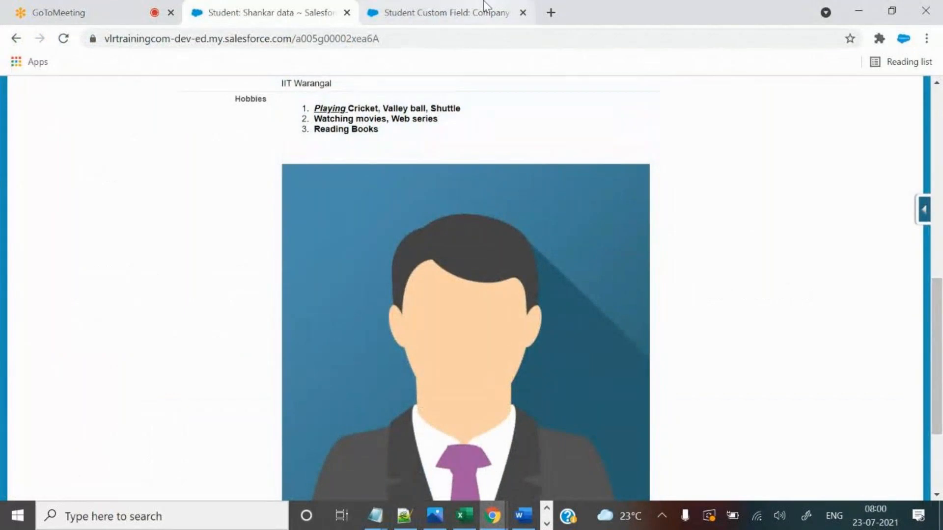
scroll(870, 239, "up", 8)
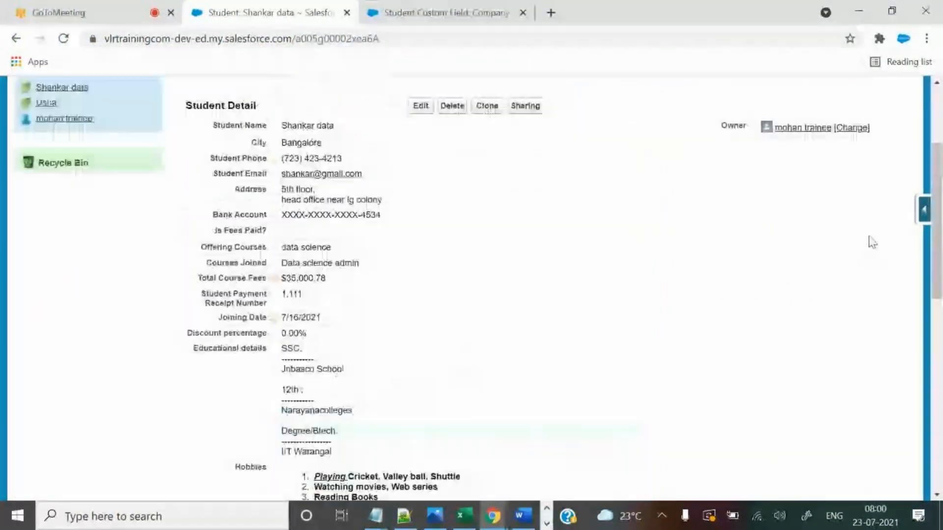
scroll(870, 242, "up", 3)
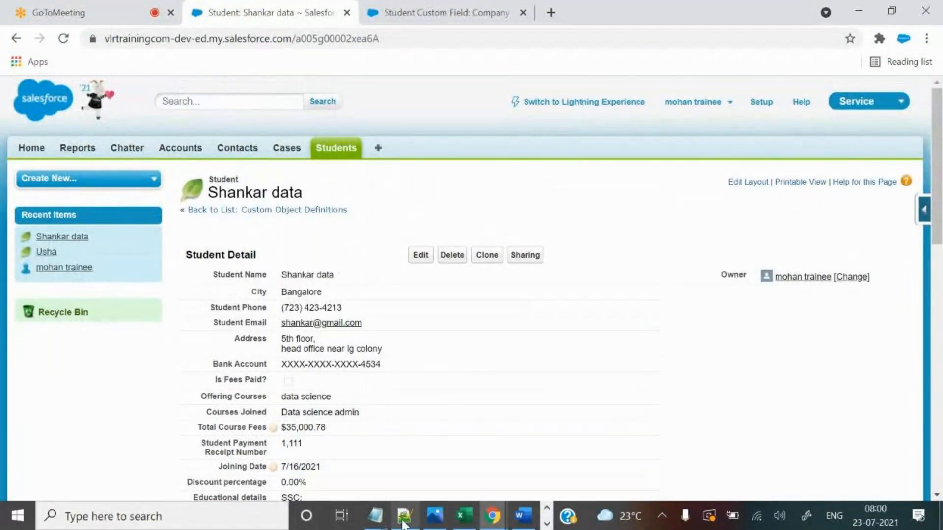
left_click(404, 517)
left_click_drag(153, 379, 43, 376)
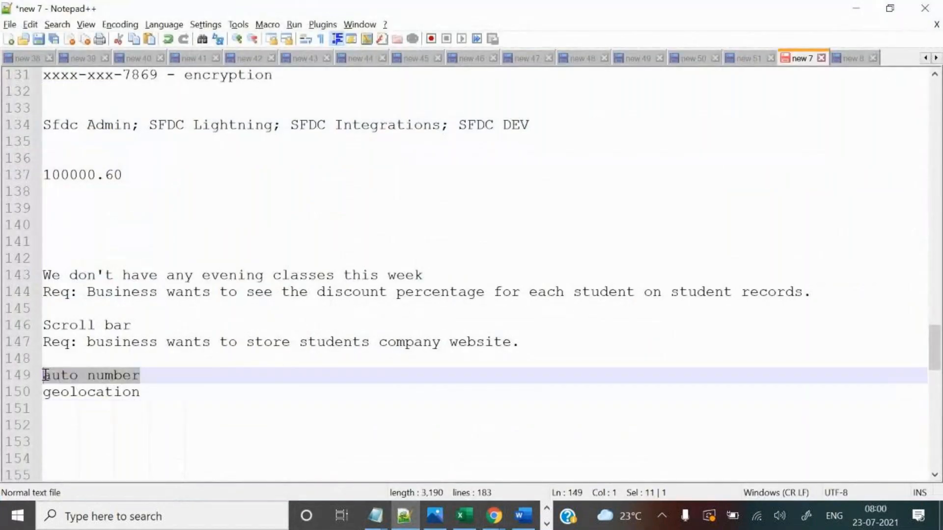
Back on the Shankar data record, close the 'Student Custom Field: Company' tab.
key("alt+Tab")
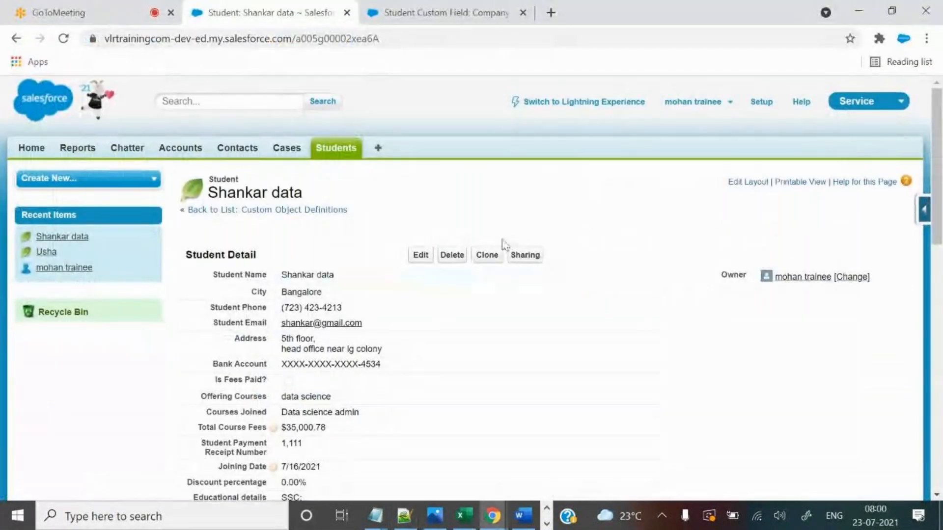
scroll(492, 404, "down", 3)
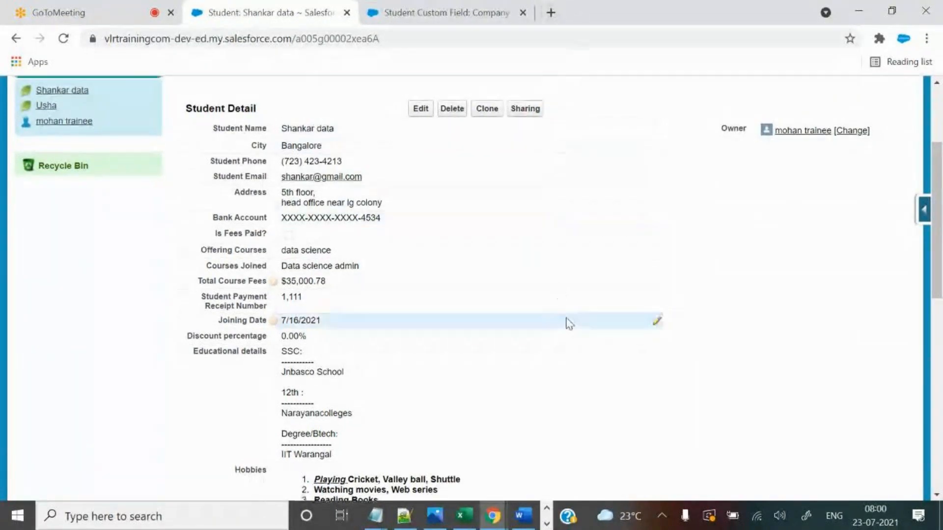
scroll(568, 323, "up", 3)
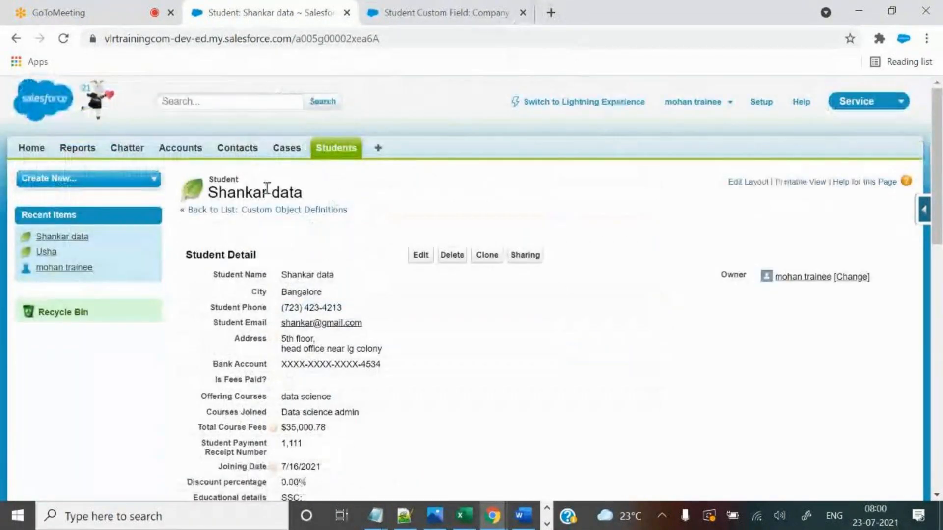
left_click_drag(227, 192, 323, 193)
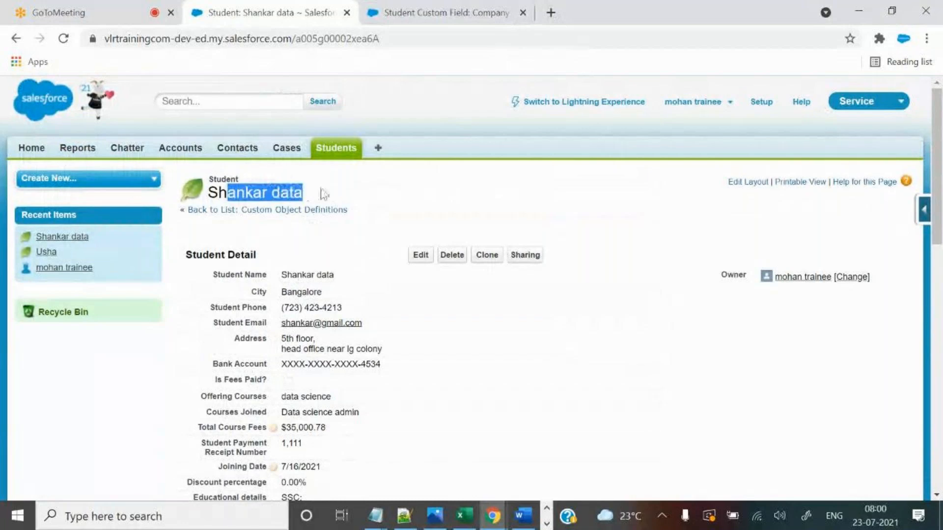
left_click(355, 190)
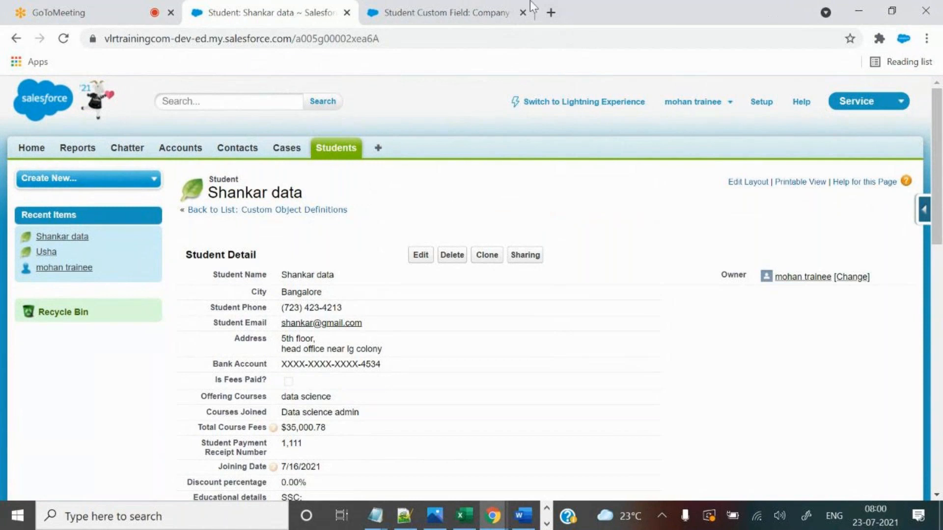
left_click(524, 12)
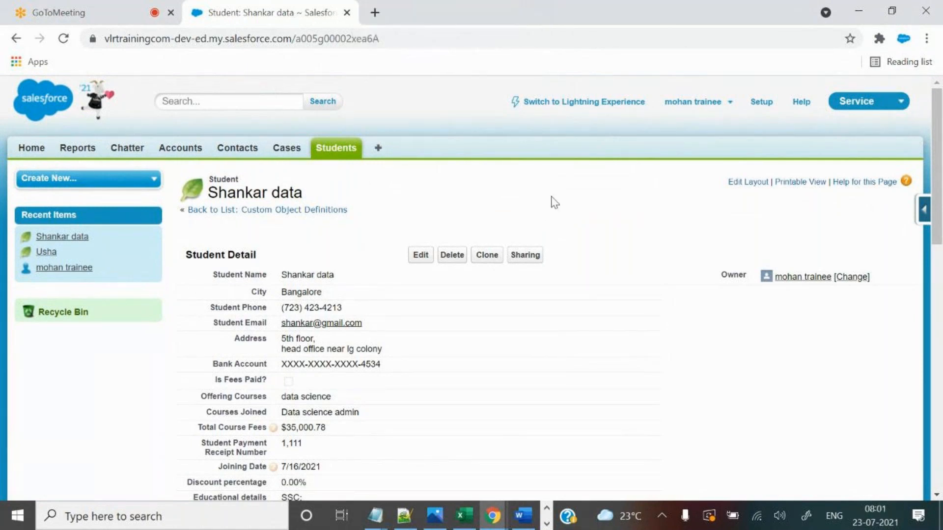
Add ' :' after 'auto number' and an indented line 'Req: business wants to store roll number on records.'.
left_click(405, 516)
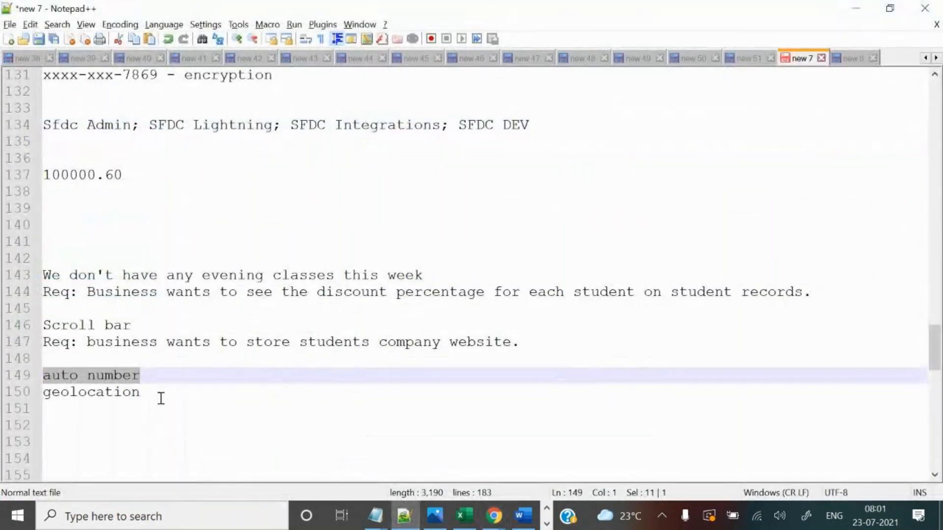
left_click(160, 381)
type(":")
key("Return")
key("Tab")
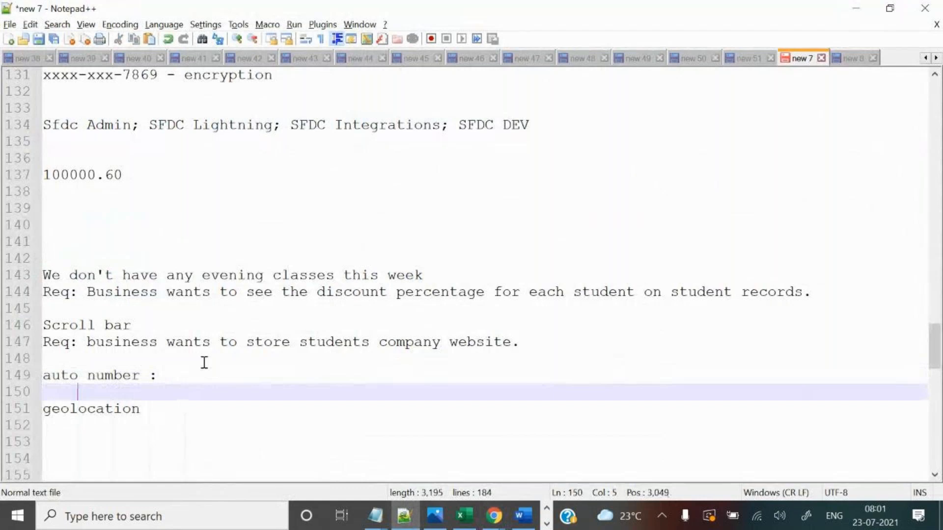
type("Req: ")
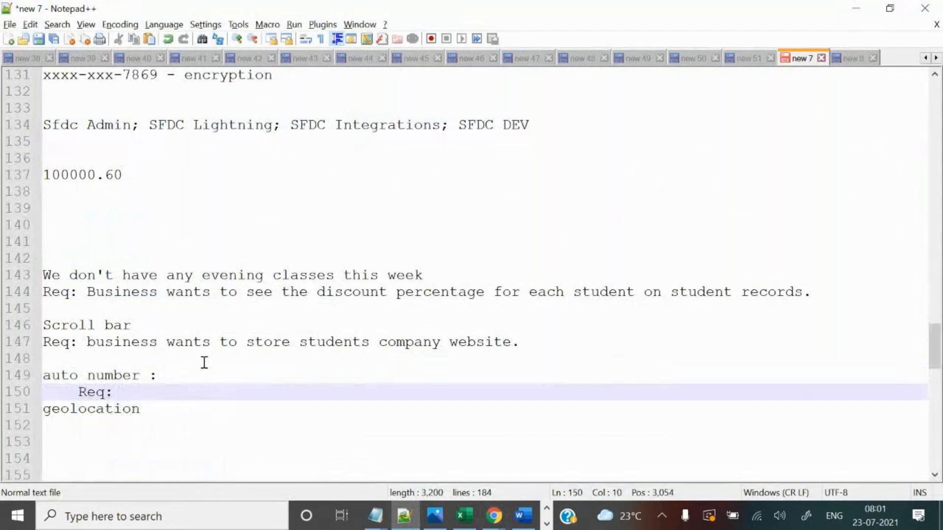
type("business w")
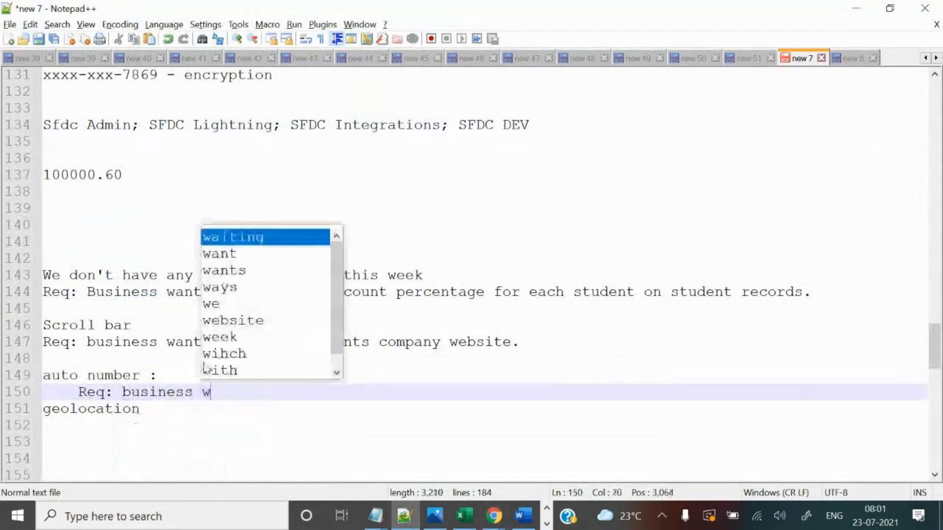
type("ants to store r")
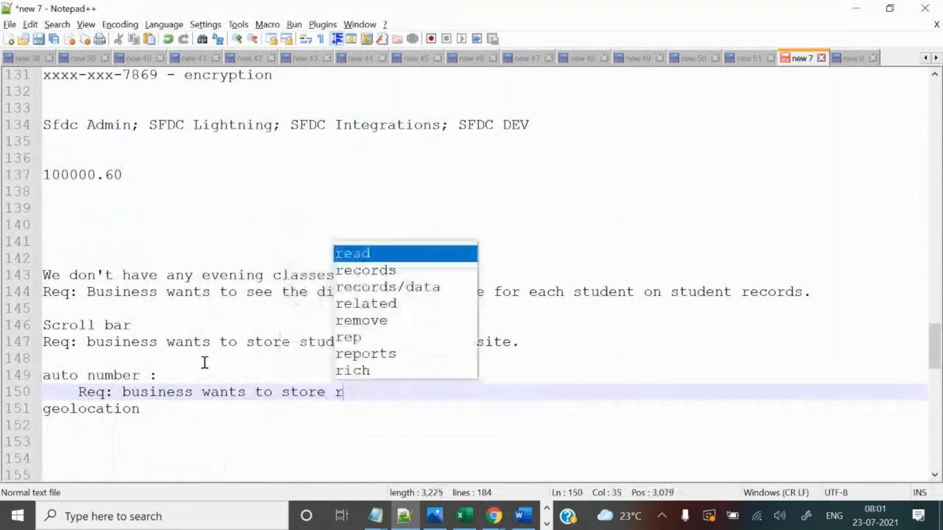
type("oll number.")
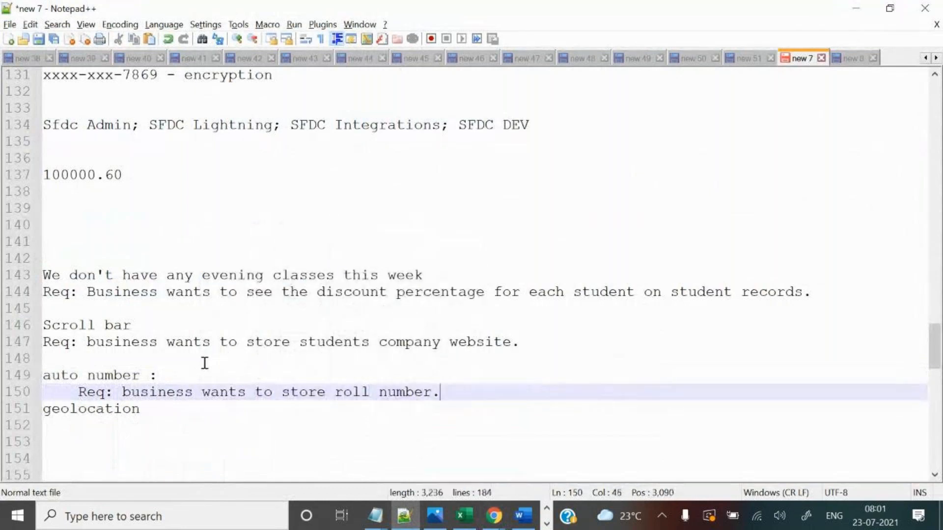
key("Return")
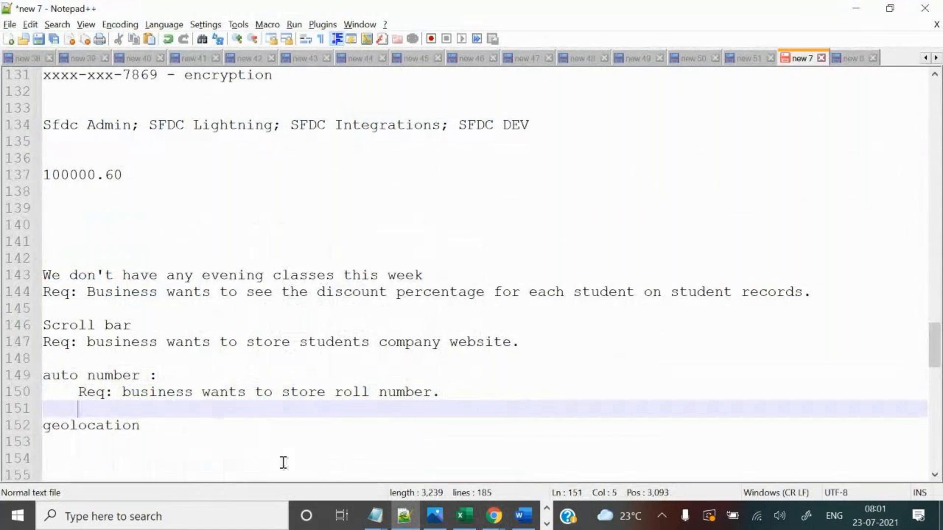
left_click(453, 392)
key("BackSpace")
type("on records.")
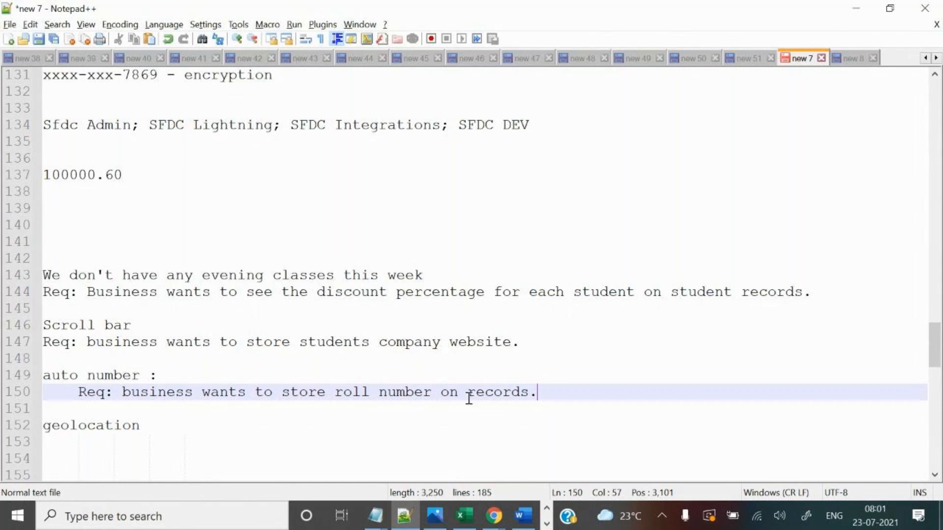
Use the record's force.com quick-access menu to open View Fields for the Student object.
mouse_move(494, 515)
left_click(426, 466)
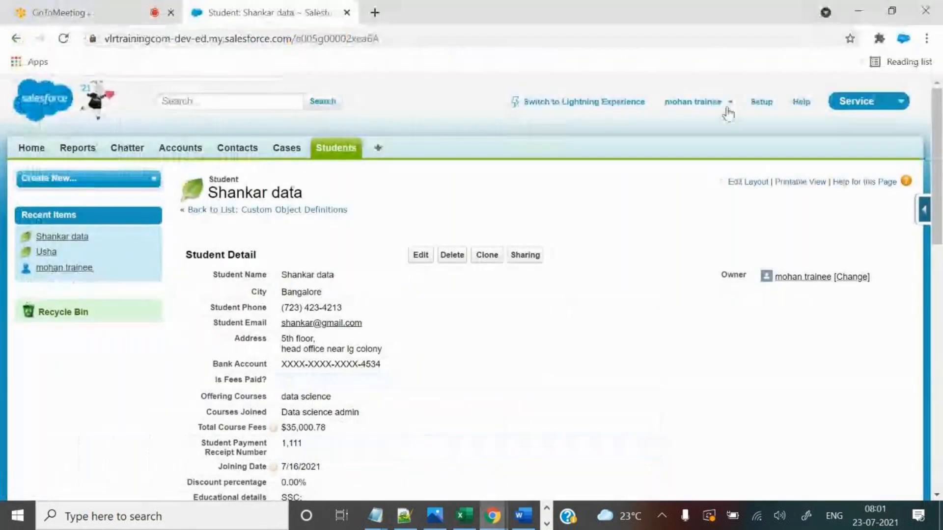
scroll(354, 381, "down", 5)
left_click_drag(212, 86, 292, 279)
left_click(818, 195)
scroll(835, 230, "up", 3)
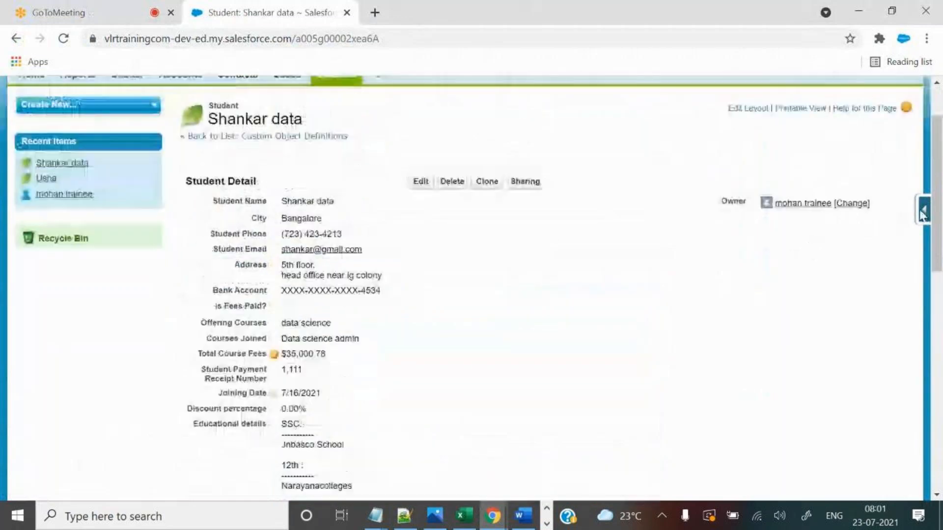
left_click(924, 210)
left_click(802, 244)
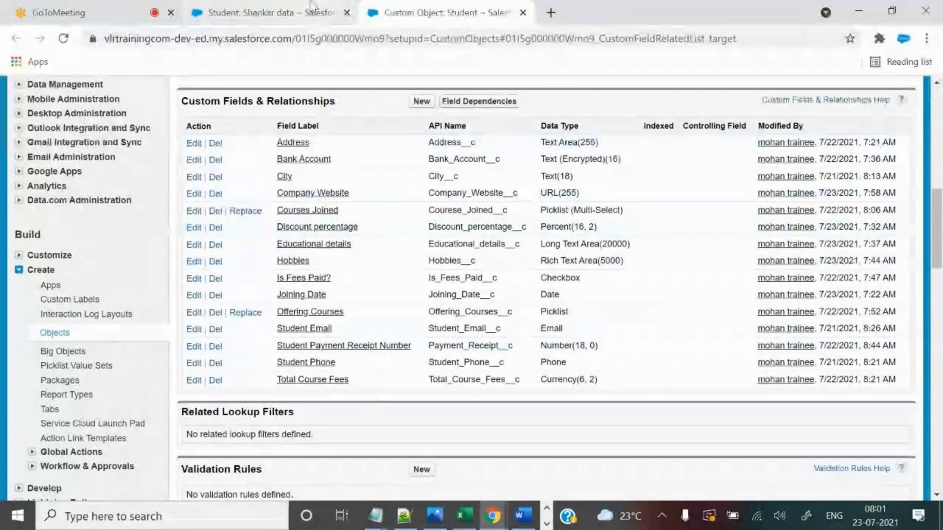
left_click(265, 12)
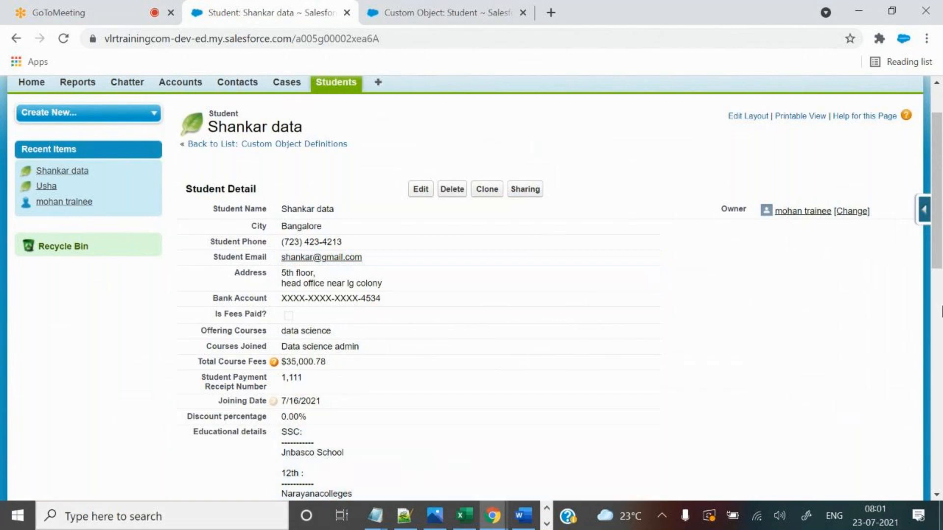
left_click(479, 7)
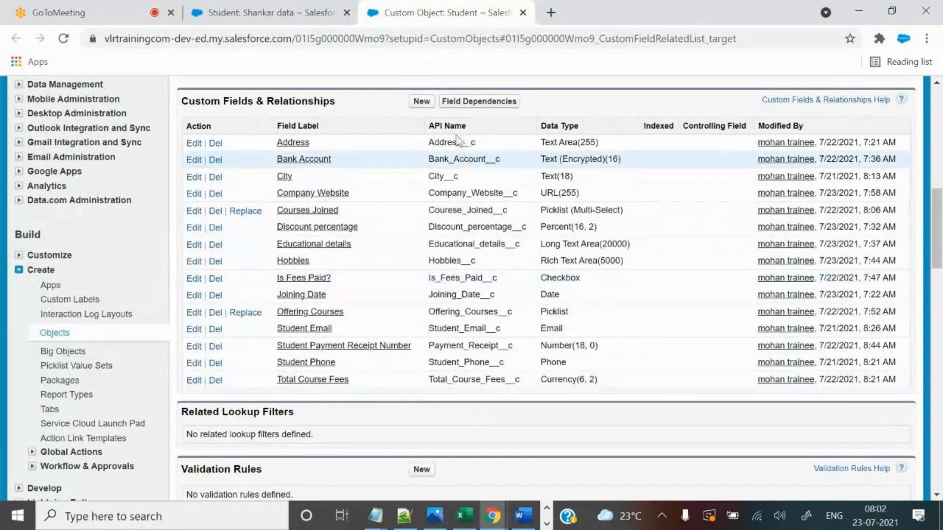
Start a new Auto Number field on Student labelled 'Roll Number', with name Roll_Number.
left_click(421, 100)
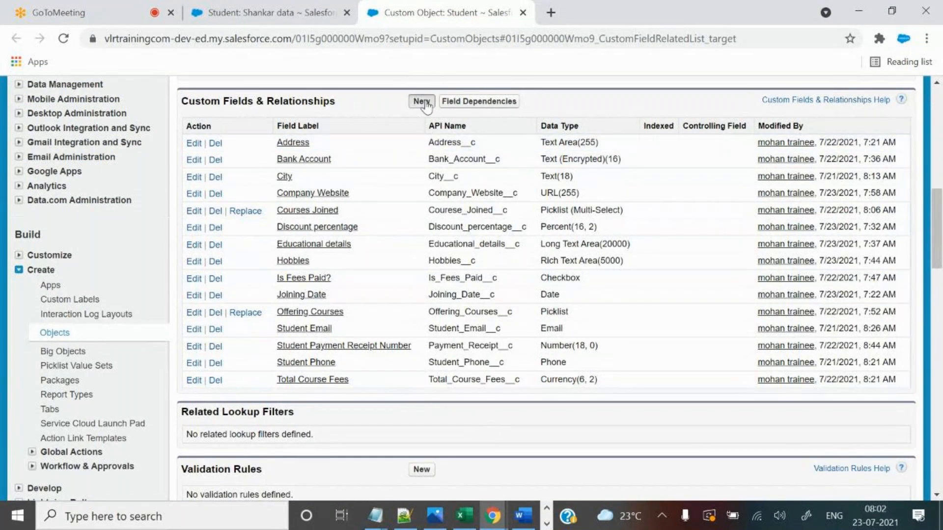
scroll(511, 348, "down", 1)
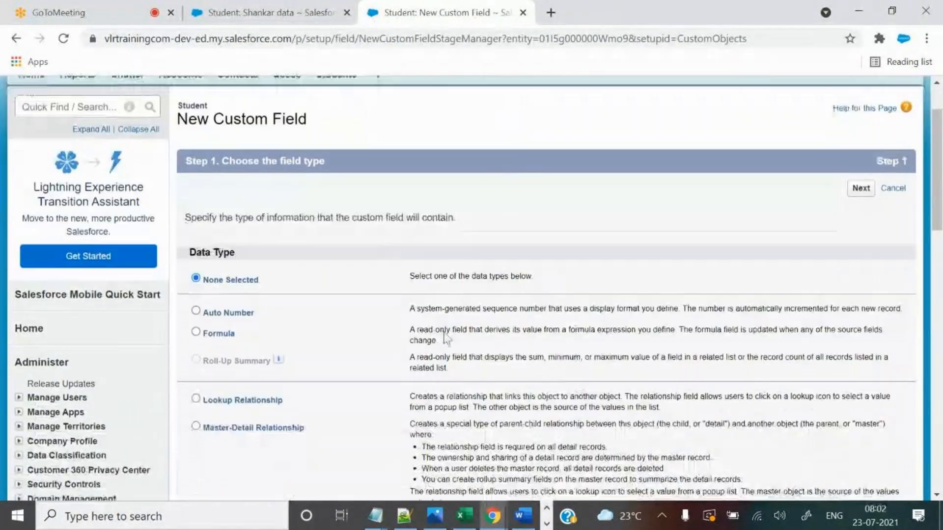
left_click(196, 311)
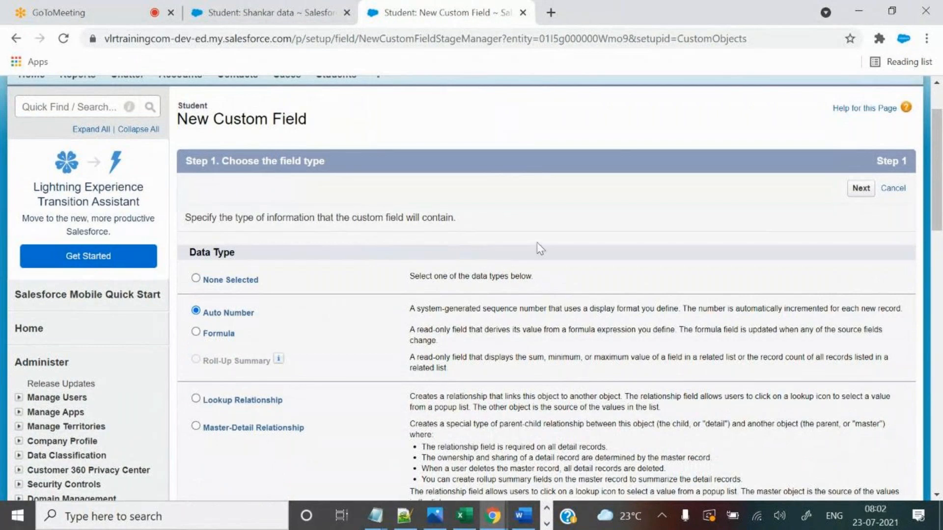
left_click(861, 188)
scroll(541, 339, "down", 1)
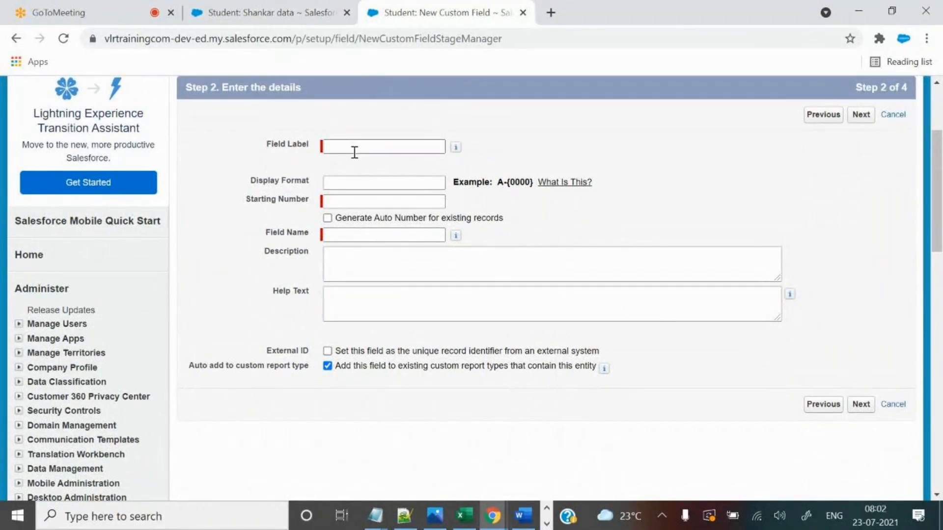
left_click(359, 148)
type("Ro")
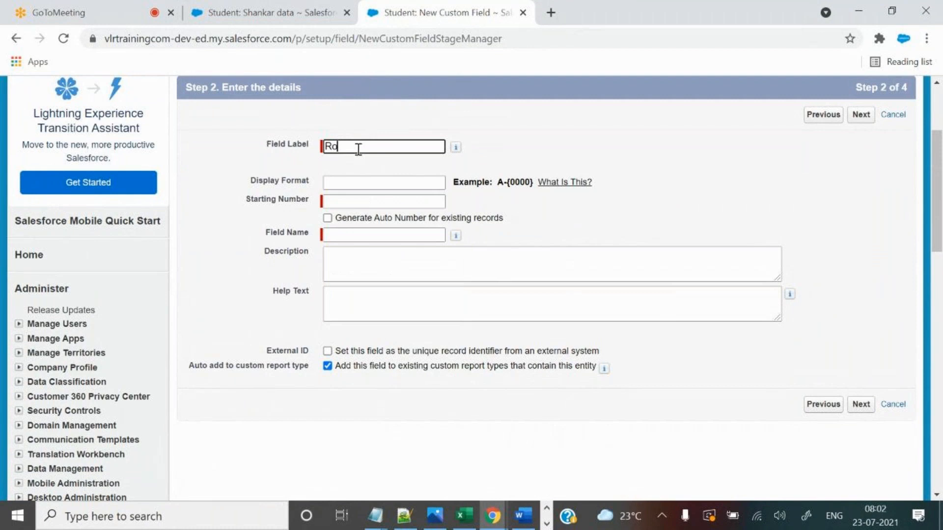
type("ll Number")
left_click(354, 164)
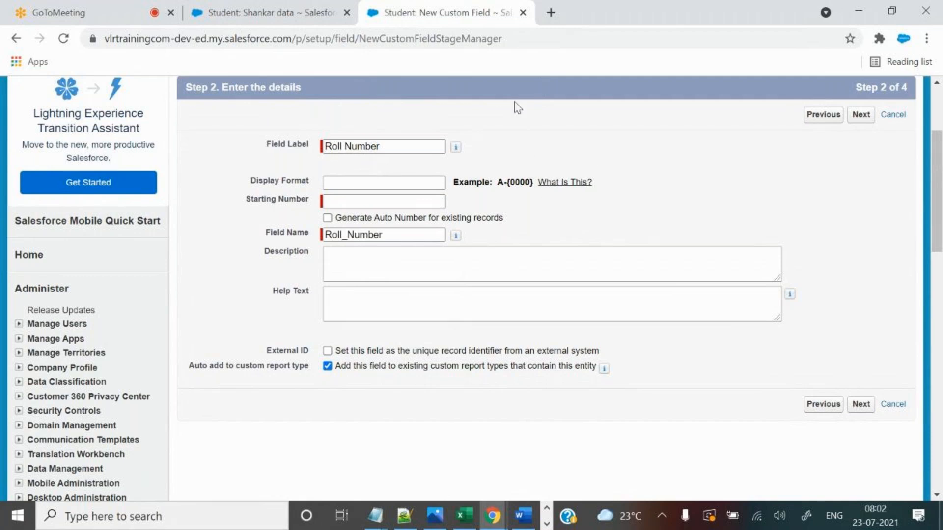
Review the Display Format and Starting Number fields and the A-{0000} example format.
left_click(551, 13)
type("role s")
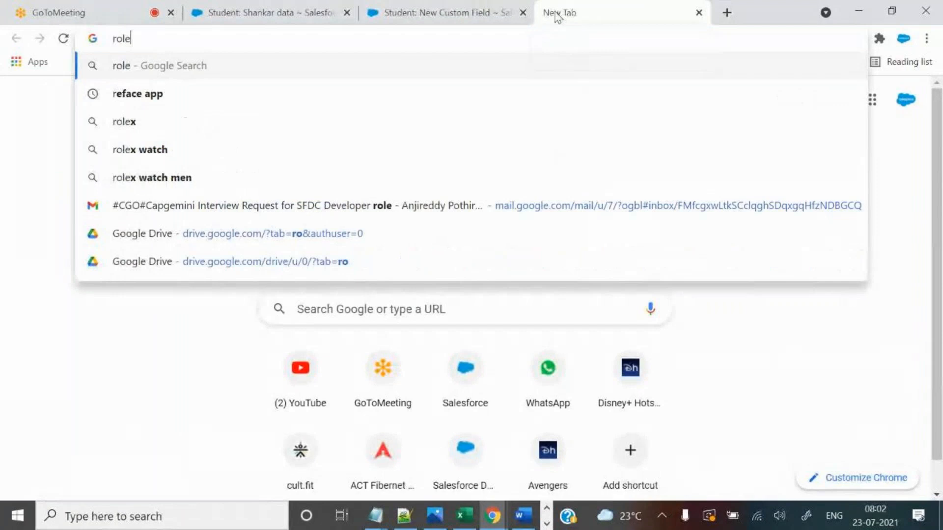
key("BackSpace")
key("BackSpace")
key("BackSpace")
key("BackSpace")
key("BackSpace")
key("BackSpace")
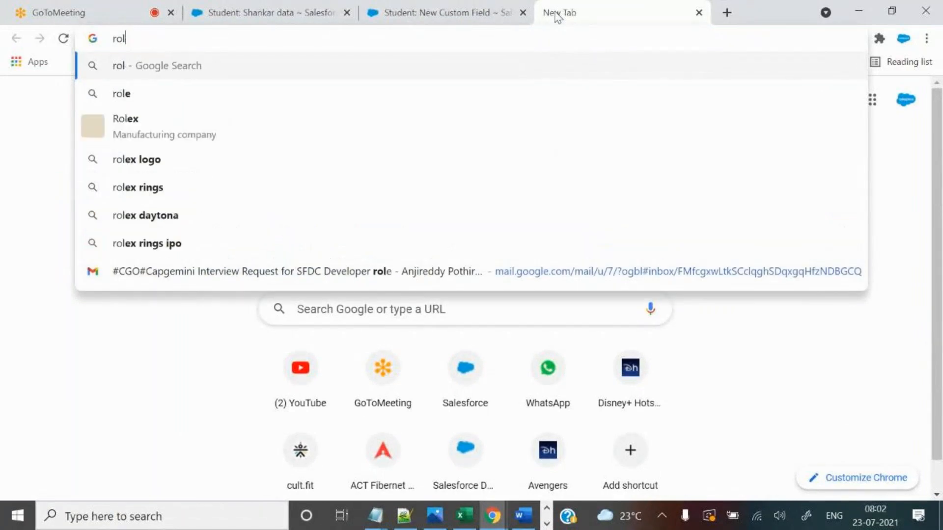
left_click(699, 13)
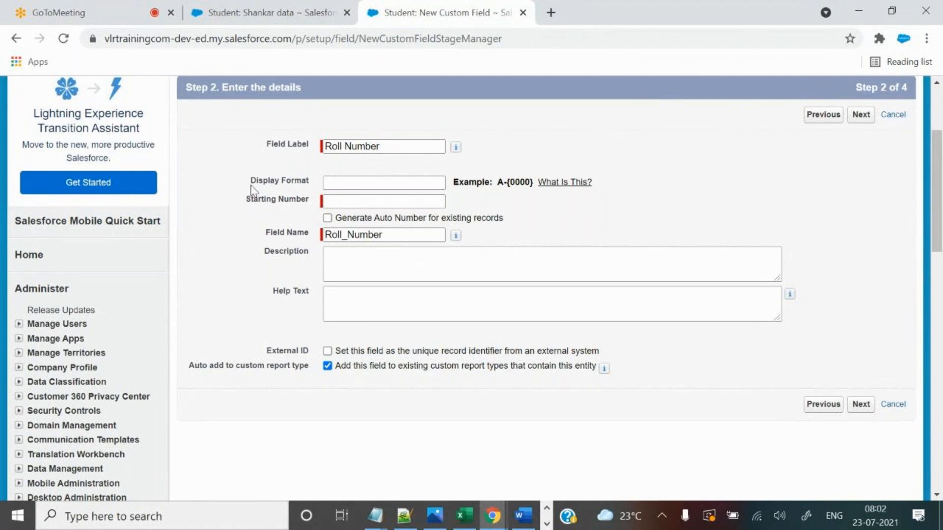
left_click(367, 202)
left_click_drag(251, 181, 317, 179)
left_click_drag(246, 200, 319, 199)
left_click_drag(249, 181, 301, 181)
left_click_drag(497, 182, 535, 184)
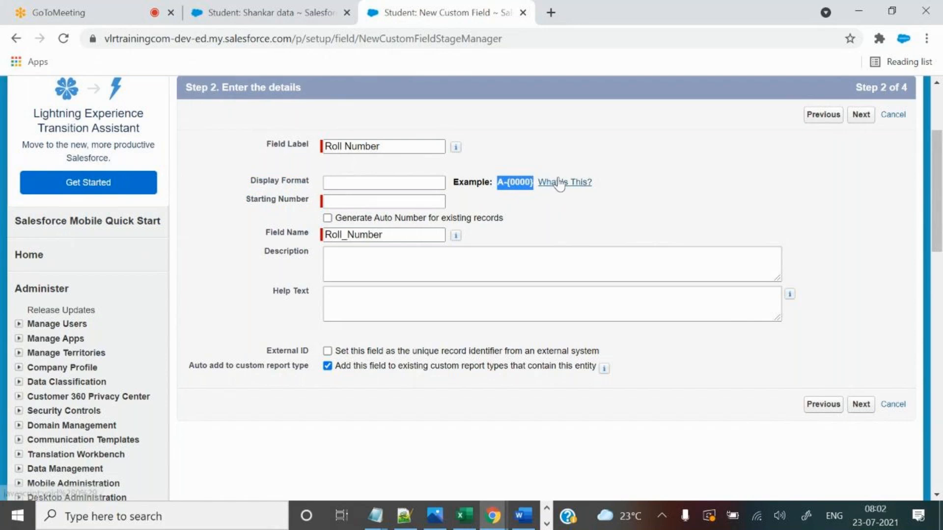
left_click(404, 517)
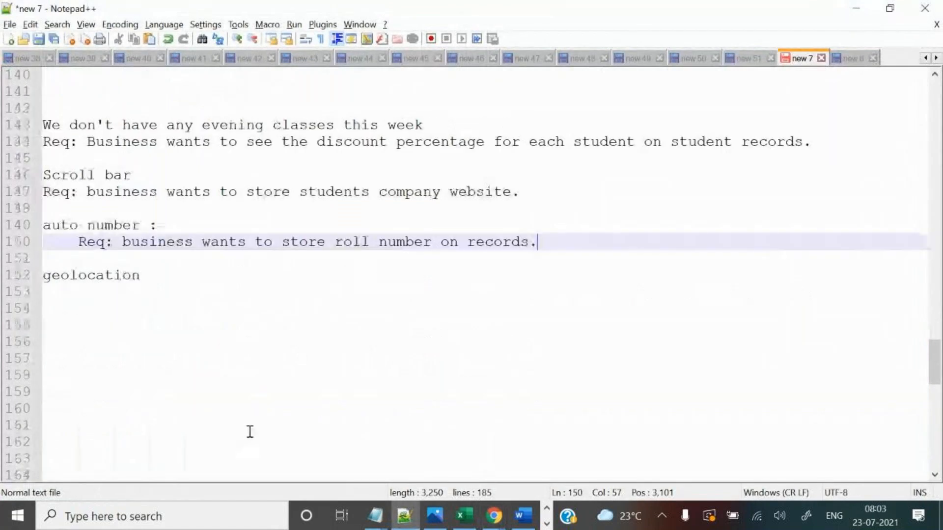
Note 'format:' with the example line 'A-{0000} => A0000' under the roll number requirement.
key("Return")
key("Return")
key("Return")
key("Up")
key("Up")
type("format:")
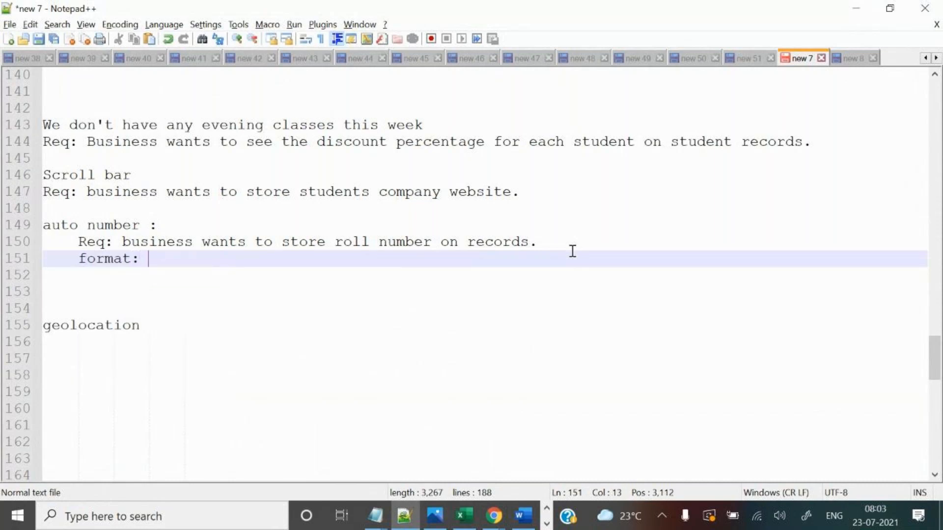
key("Return")
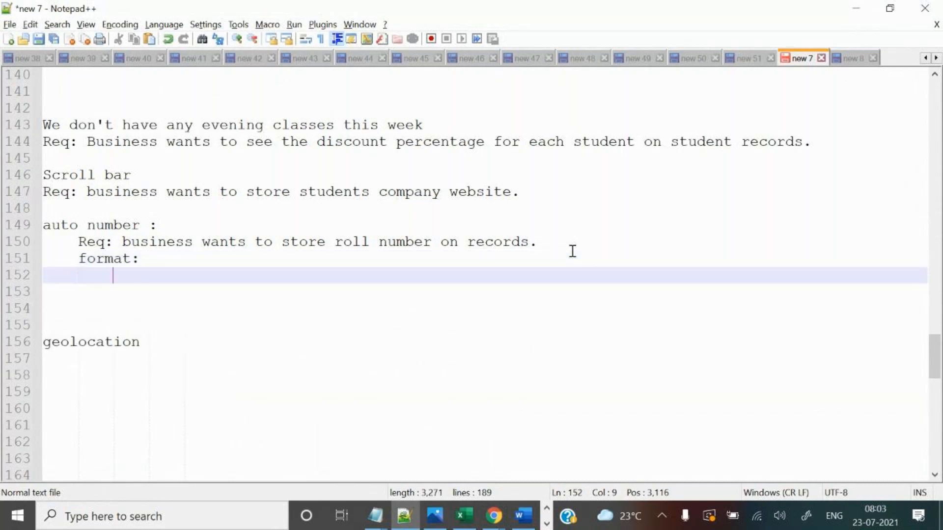
type("A-{0000} =>")
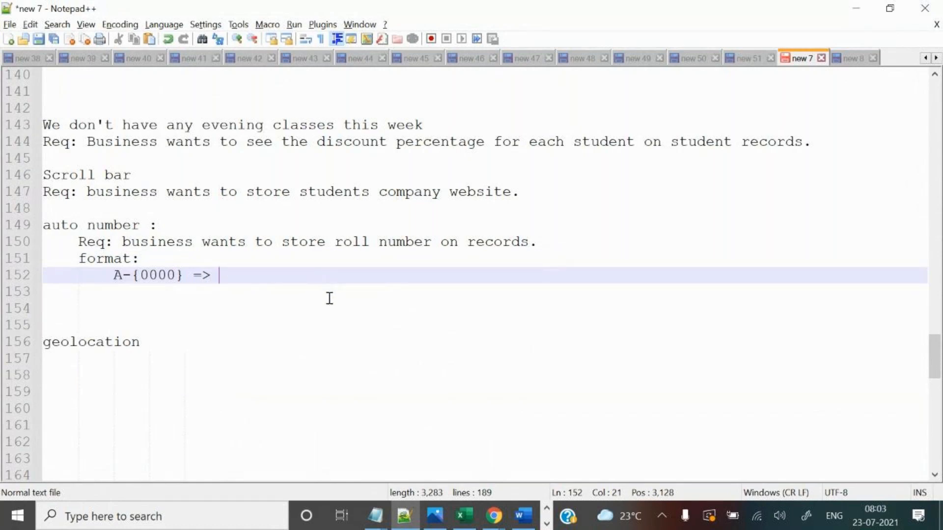
key("alt+Tab")
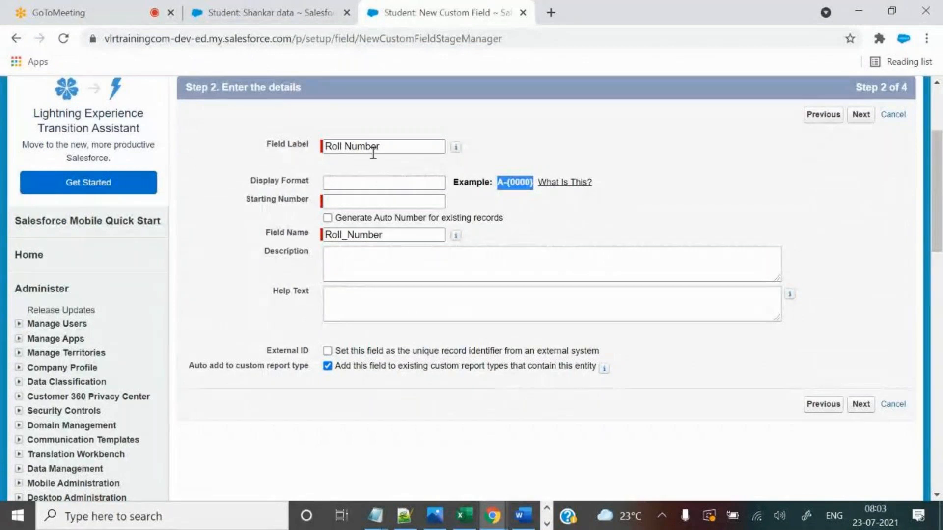
left_click(309, 21)
scroll(426, 417, "down", 10)
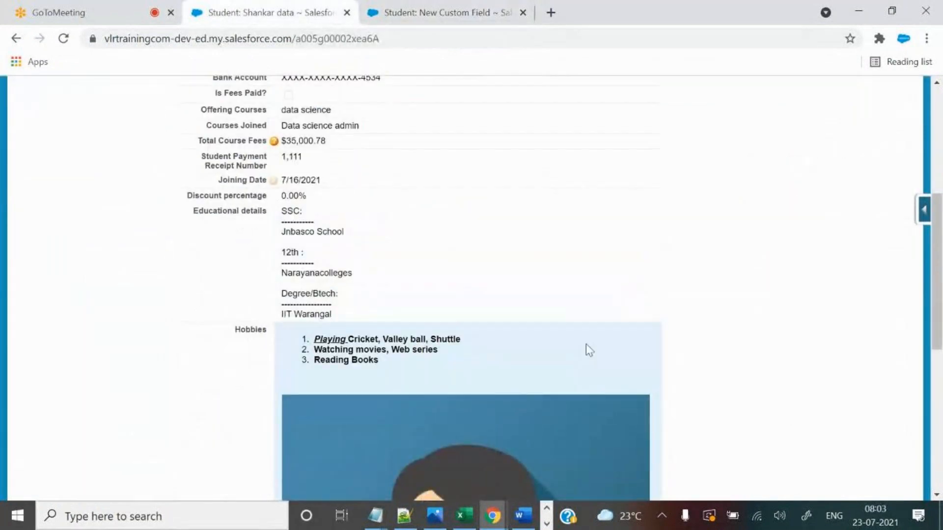
key("alt+Tab")
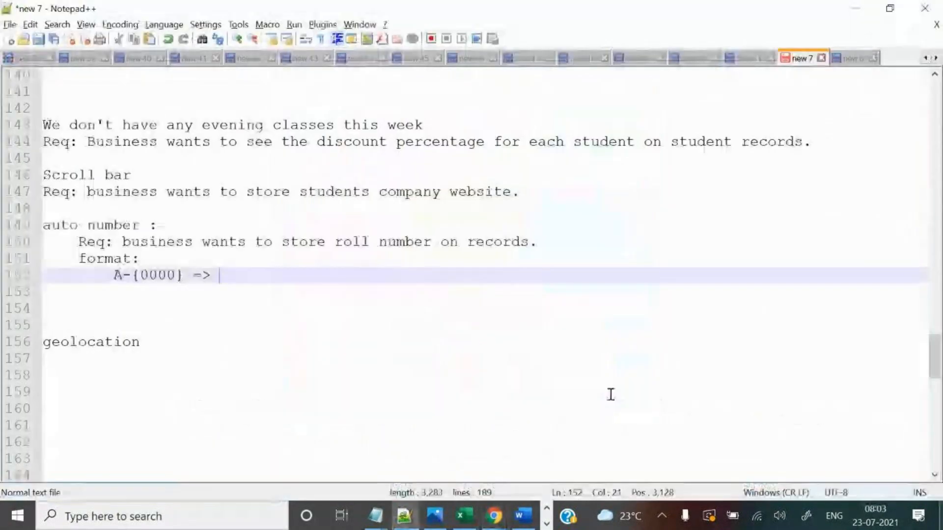
type("A")
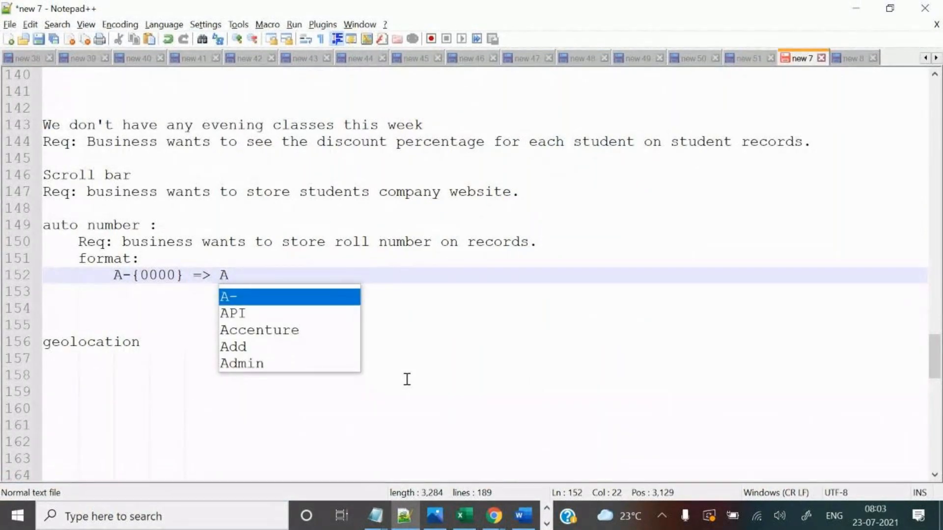
type("0000")
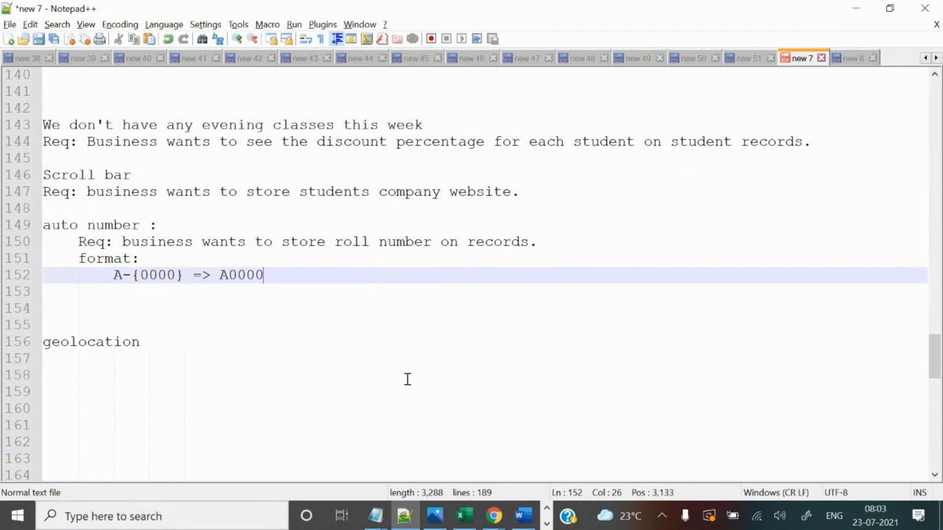
Change the note to 'format & start =1:' and fix the example to 'A-{0000} => A0001'.
left_click(136, 259)
type("& s")
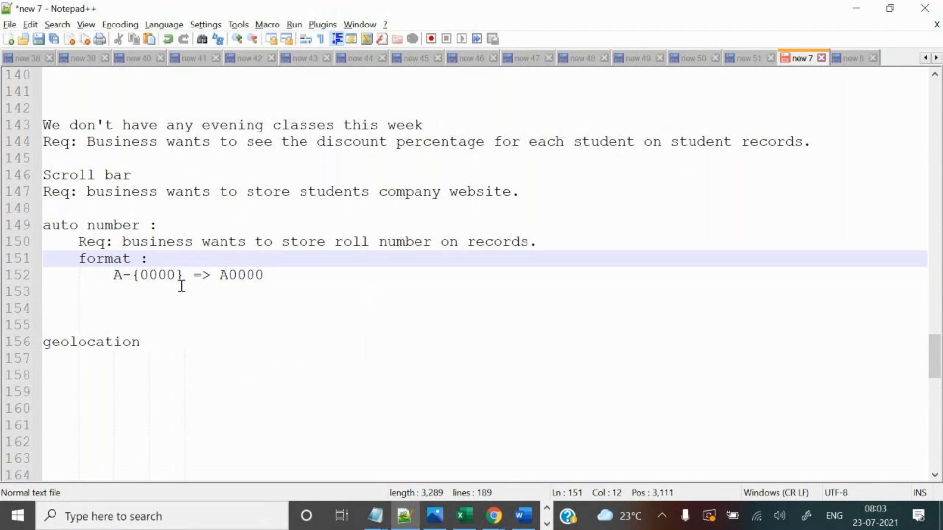
type("tart =")
key("BackSpace")
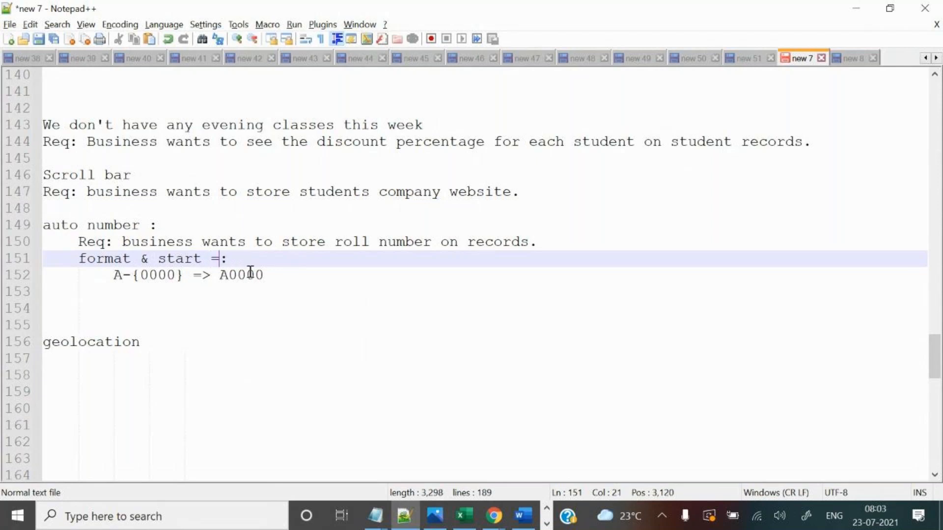
type("1")
left_click(273, 275)
key("BackSpace")
Build the format line as 'A-{0000} => A-{0001} =>' from a copy of the pattern.
left_click(280, 293)
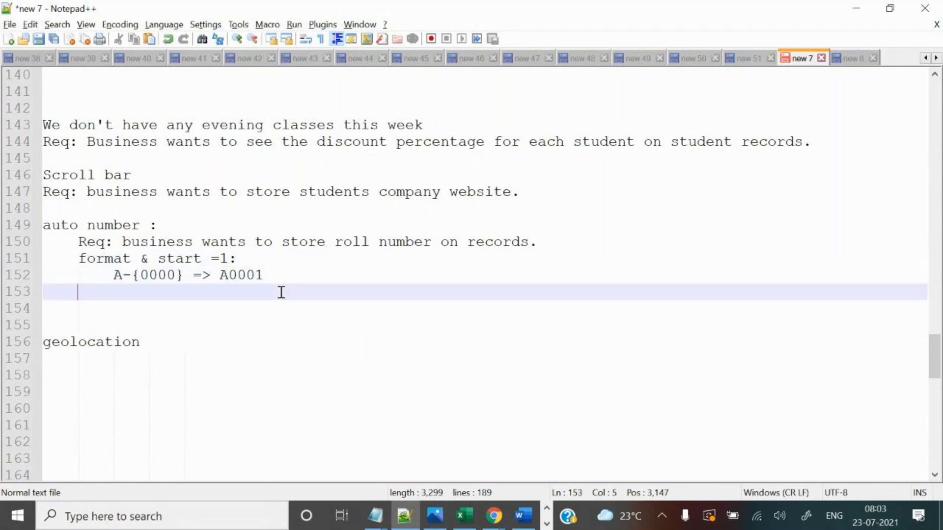
left_click_drag(135, 276, 278, 273)
left_click(222, 275)
key("BackSpace")
left_click_drag(113, 275, 184, 275)
key("ctrl+c")
left_click(245, 276)
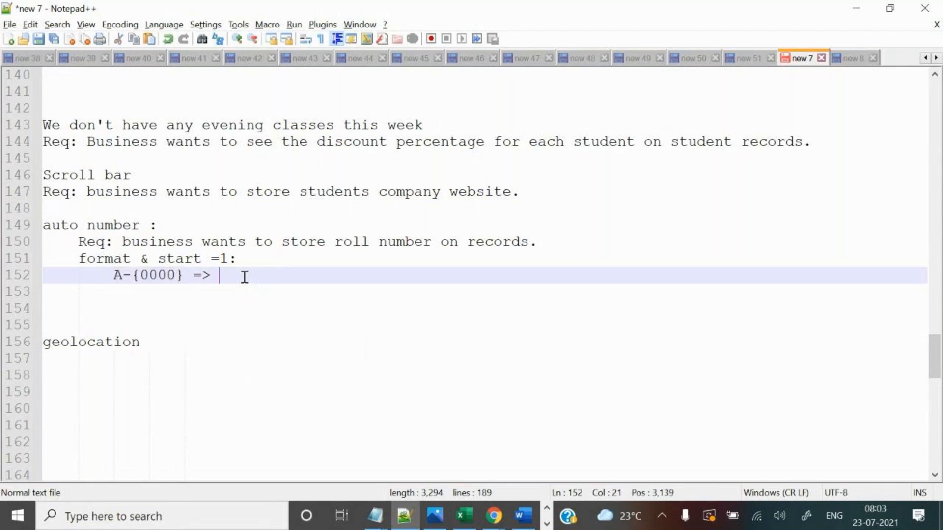
key("ctrl+v")
key("Left")
key("BackSpace")
type("1")
key("Right")
type("=>")
Append a brace-free A-0001 after the second arrow, keeping A-{0000} in braces.
left_click_drag(224, 275, 289, 276)
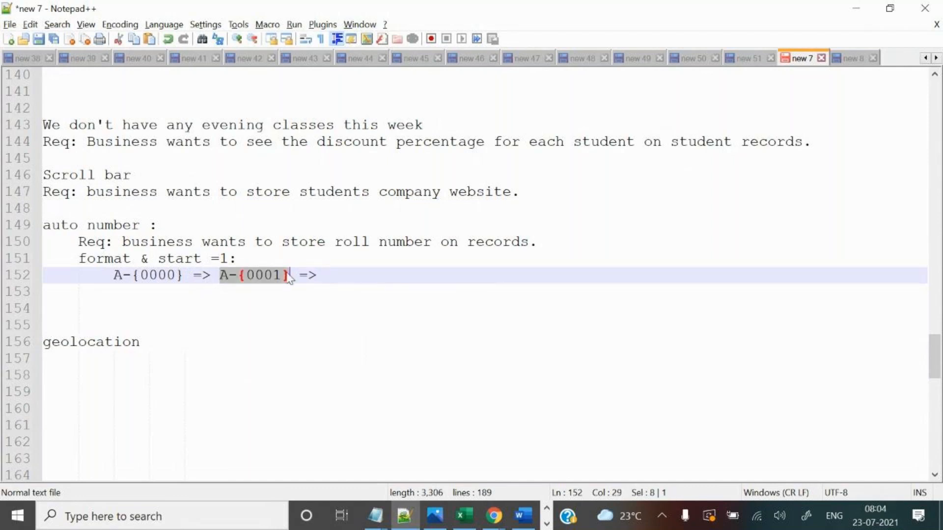
key("ctrl+c")
left_click(373, 277)
key("ctrl+v")
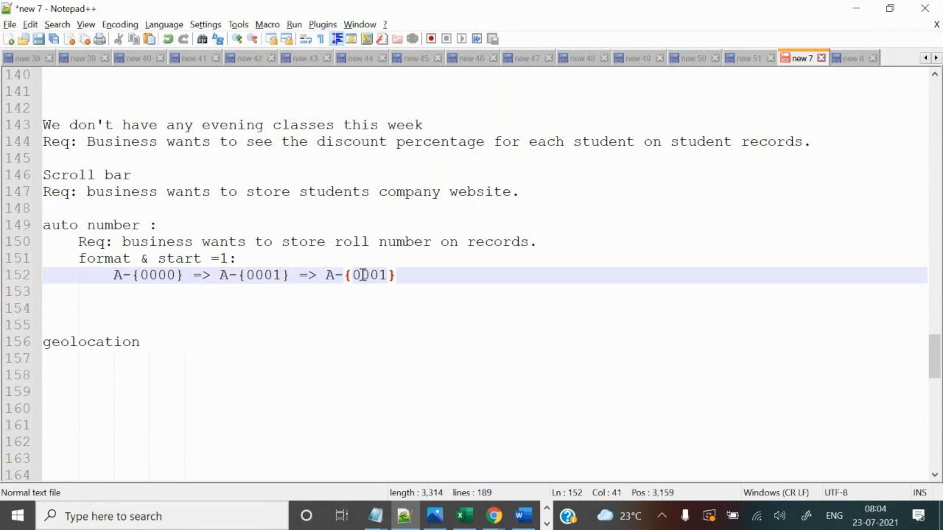
left_click(356, 274)
key("BackSpace")
left_click(411, 273)
key("BackSpace")
left_click_drag(143, 275, 132, 276)
key("BackSpace")
left_click(173, 276)
key("BackSpace")
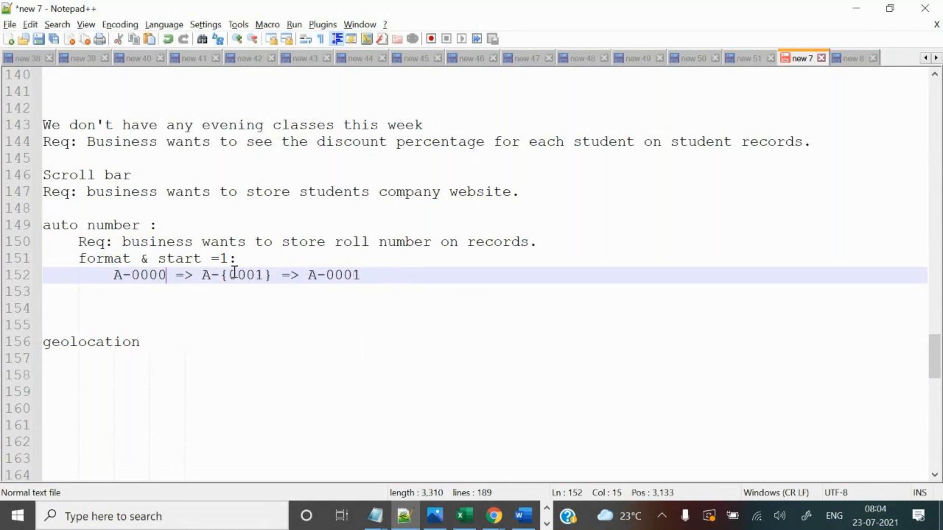
left_click(226, 276)
left_click_drag(114, 275, 174, 277)
left_click(174, 272)
key("ctrl+z")
key("ctrl+z")
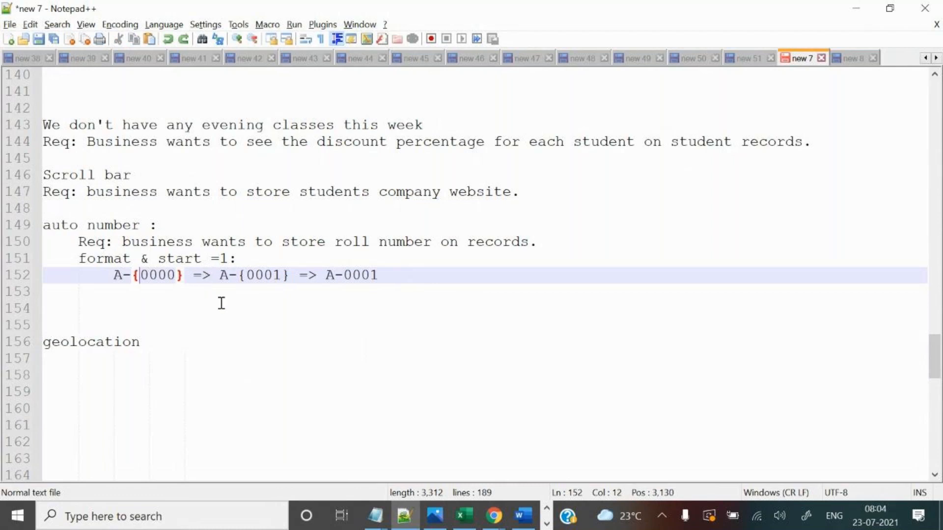
Change the start value from 1 to 4 and the example result to A-0004.
left_click_drag(140, 273, 177, 273)
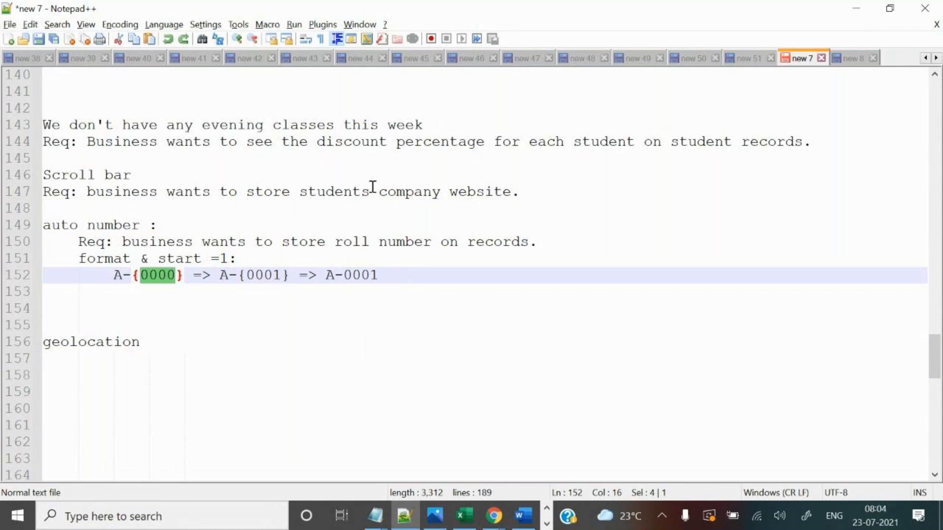
left_click(158, 281)
left_click(134, 276)
left_click_drag(133, 276, 184, 277)
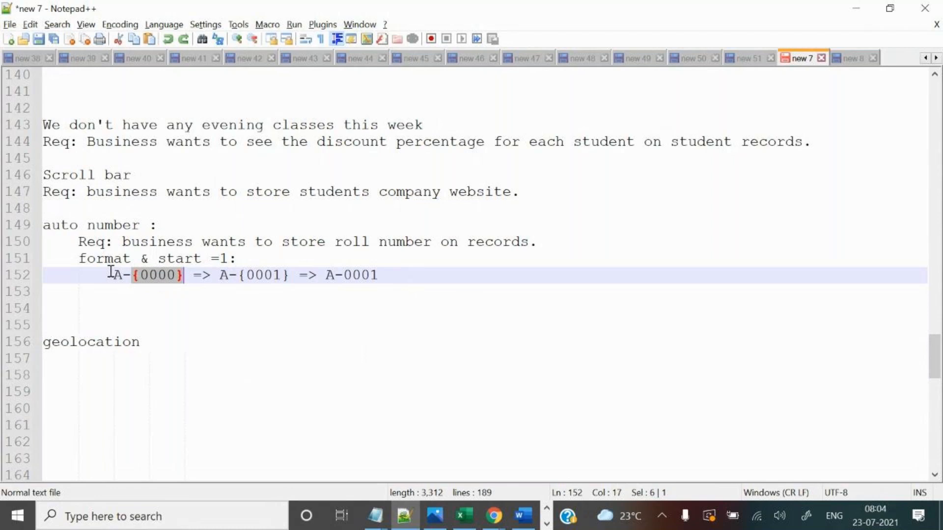
left_click(113, 275)
left_click_drag(114, 275, 131, 276)
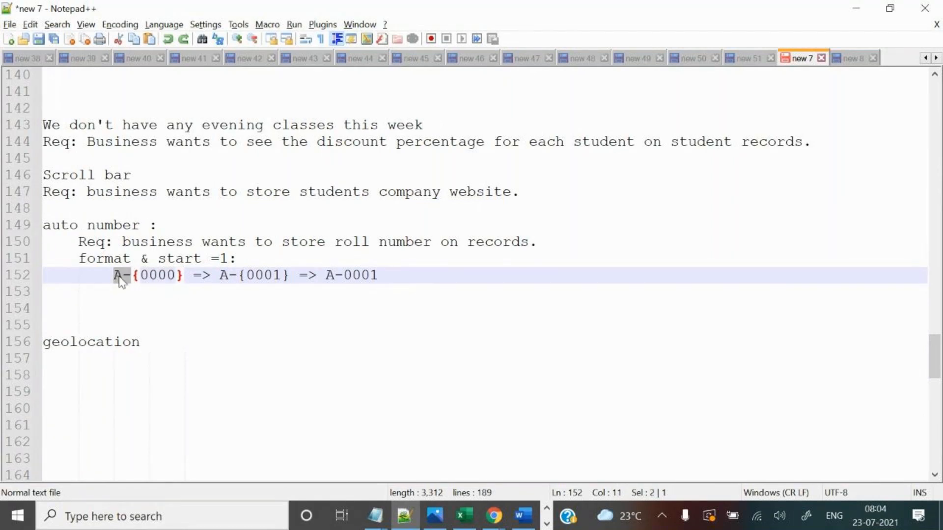
left_click(157, 297)
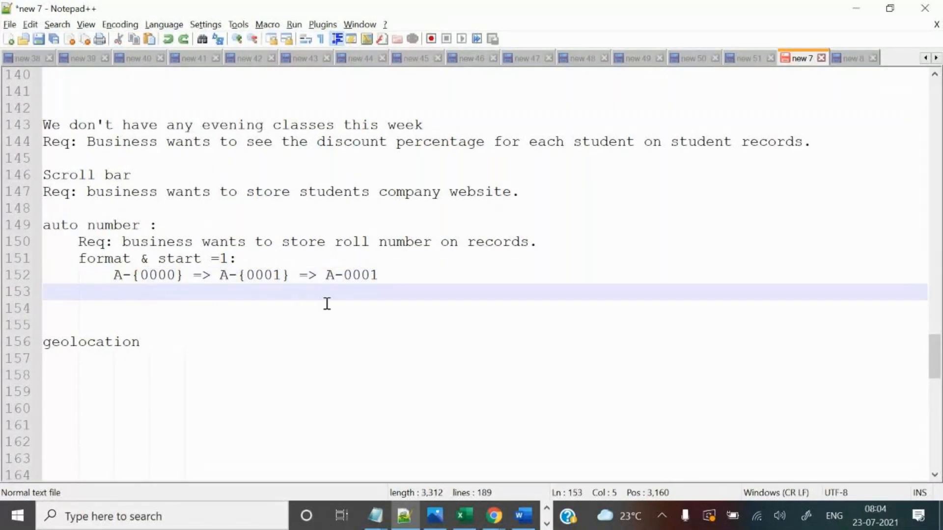
left_click(299, 275)
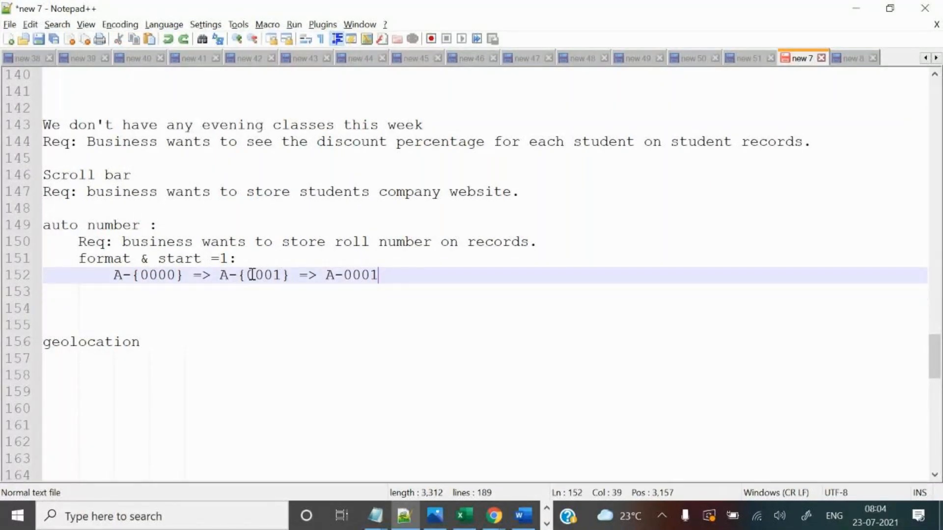
left_click(227, 258)
key("BackSpace")
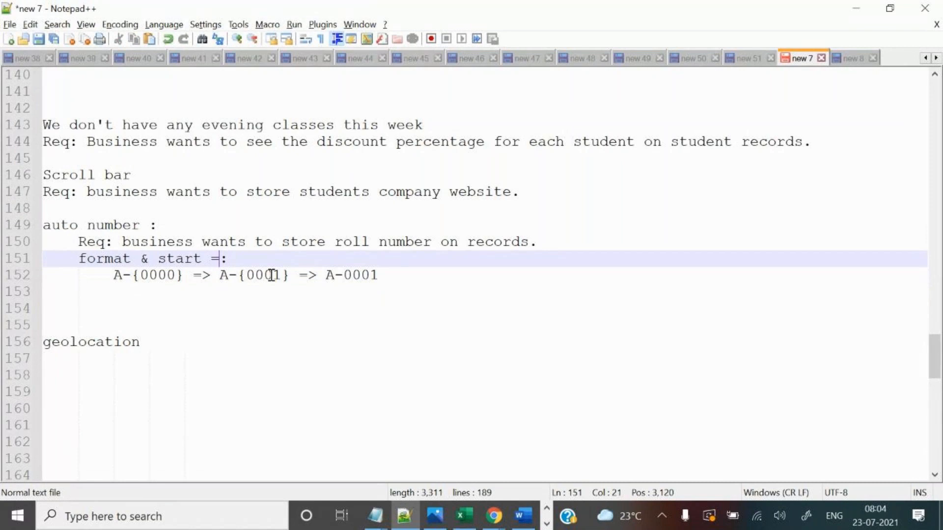
type("4")
left_click(381, 275)
type("4")
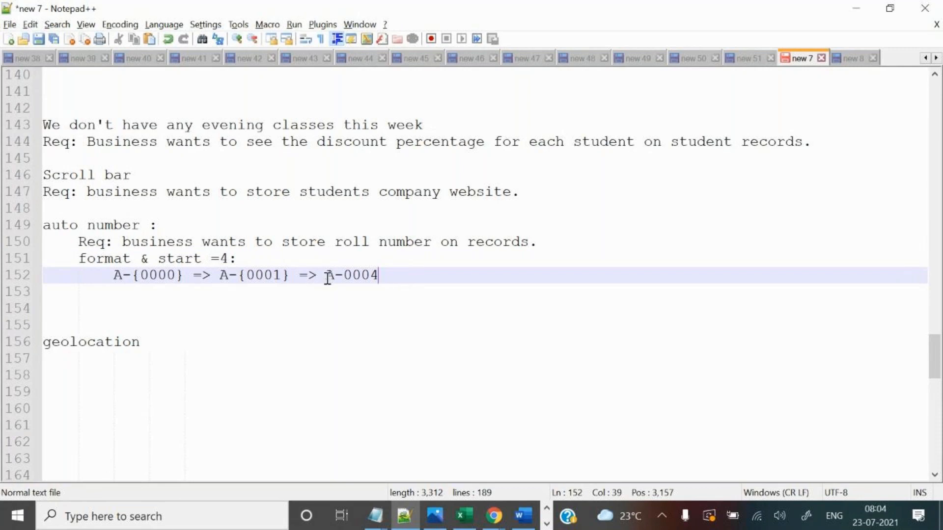
Move '=> A-0004' onto its own indented line below the format line.
left_click(301, 275)
key("Return")
key("Tab")
key("Tab")
left_click(281, 291)
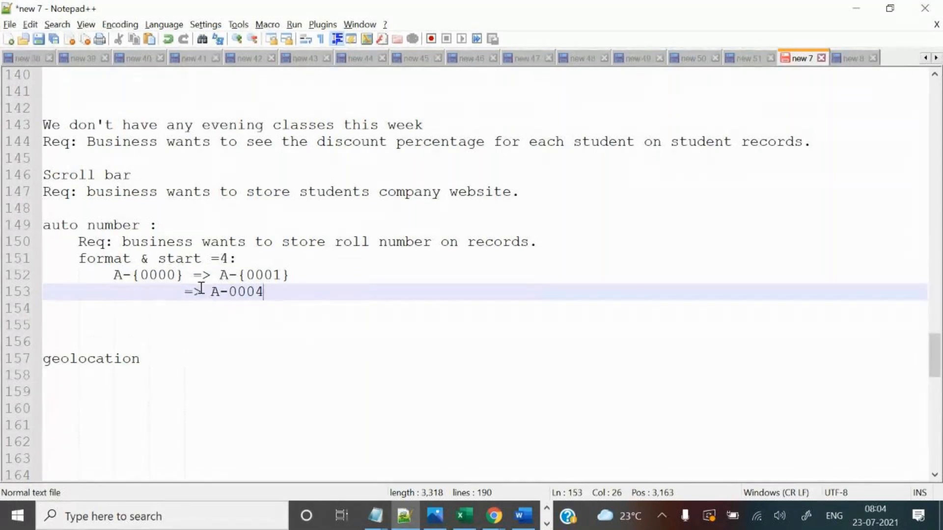
left_click_drag(181, 292, 276, 287)
left_click(284, 290)
left_click_drag(211, 292, 264, 293)
left_click(278, 292)
List sample roll numbers A-0005 through A-0010 on separate lines below A-0004.
key("Return")
key("ctrl+v")
key("BackSpace")
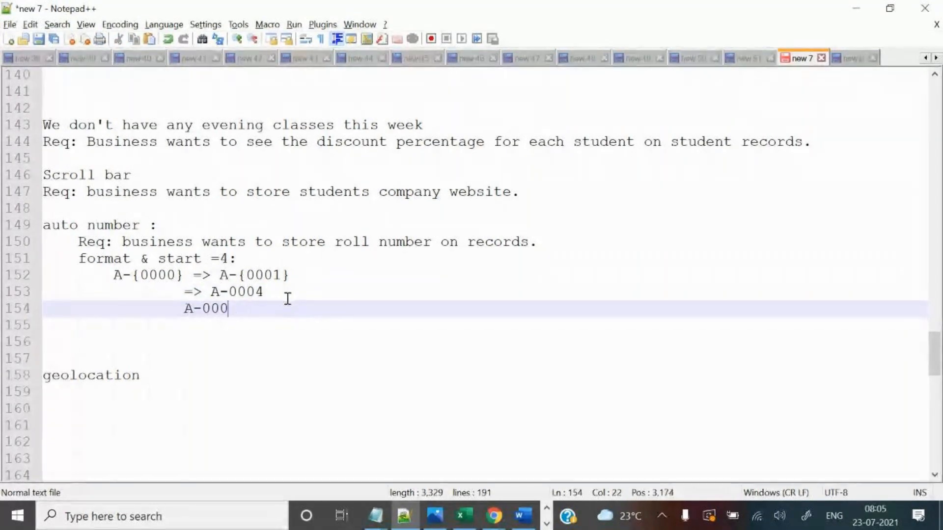
type("5")
key("Return")
key("ctrl+v")
key("BackSpace")
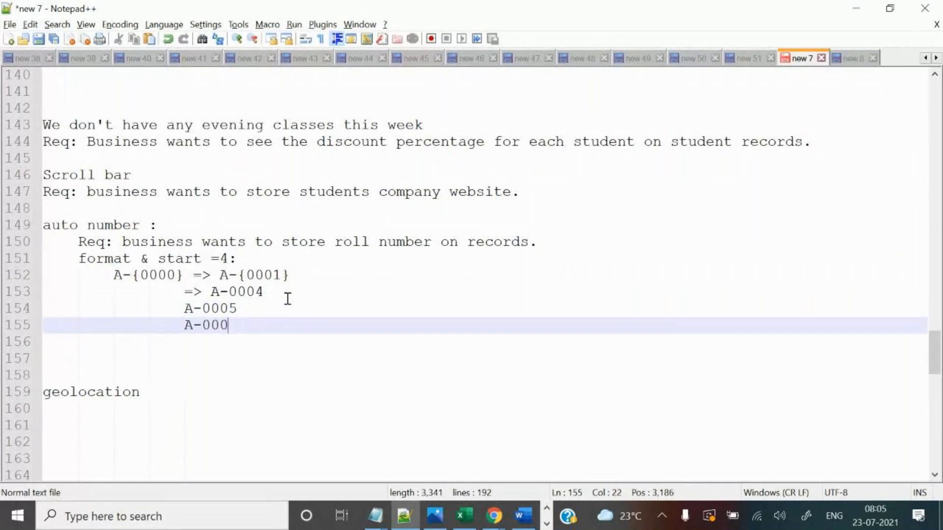
type("6")
key("Return")
key("ctrl+v")
key("BackSpace")
type("7")
key("Return")
key("ctrl+v")
key("BackSpace")
type("8")
key("Return")
key("ctrl+v")
key("BackSpace")
type("0")
key("BackSpace")
type("9")
key("Return")
key("ctrl+v")
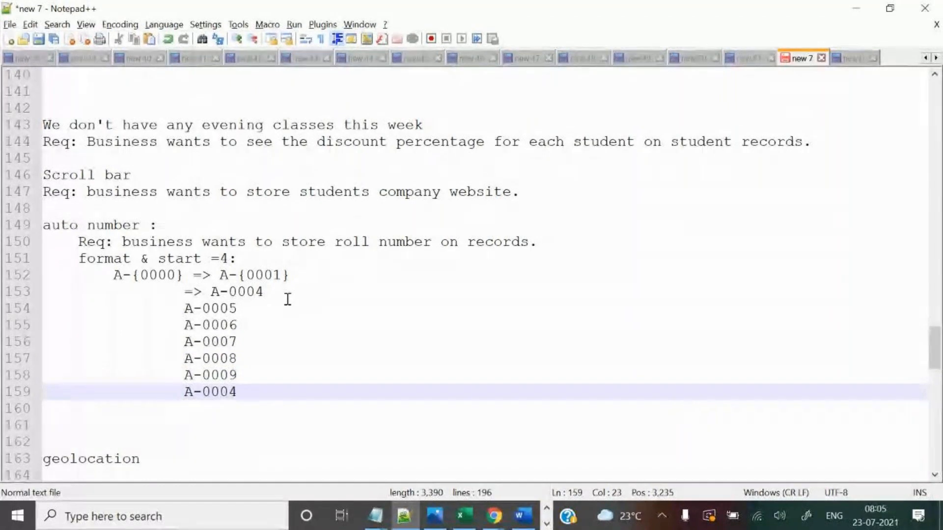
key("BackSpace")
key("BackSpace")
type("10")
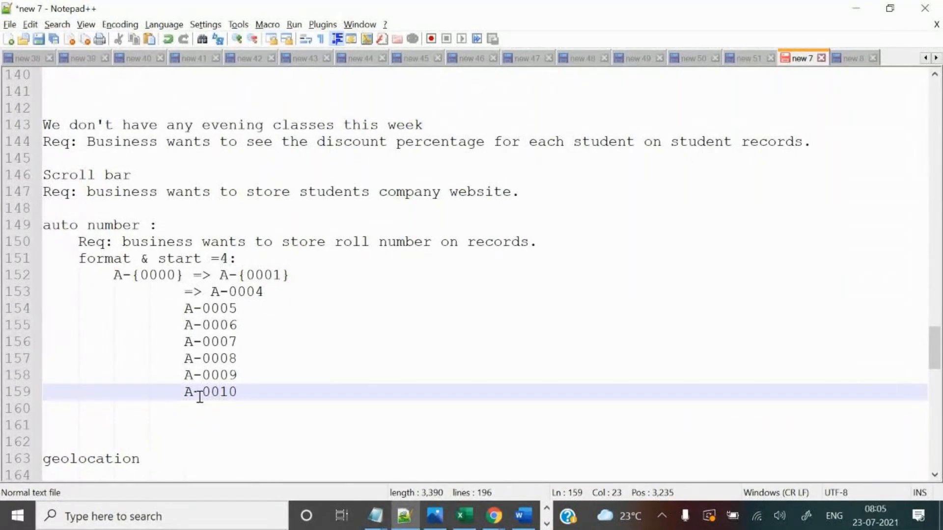
Change A-{0001} to A-{0004} in the format line and add a new line after A-0010.
left_click_drag(202, 396, 242, 382)
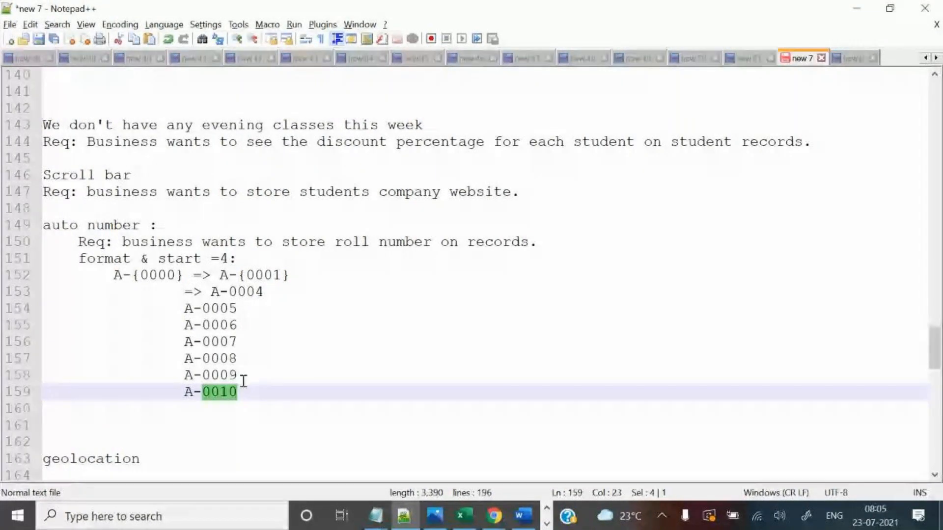
left_click(269, 395)
left_click_drag(172, 307, 261, 394)
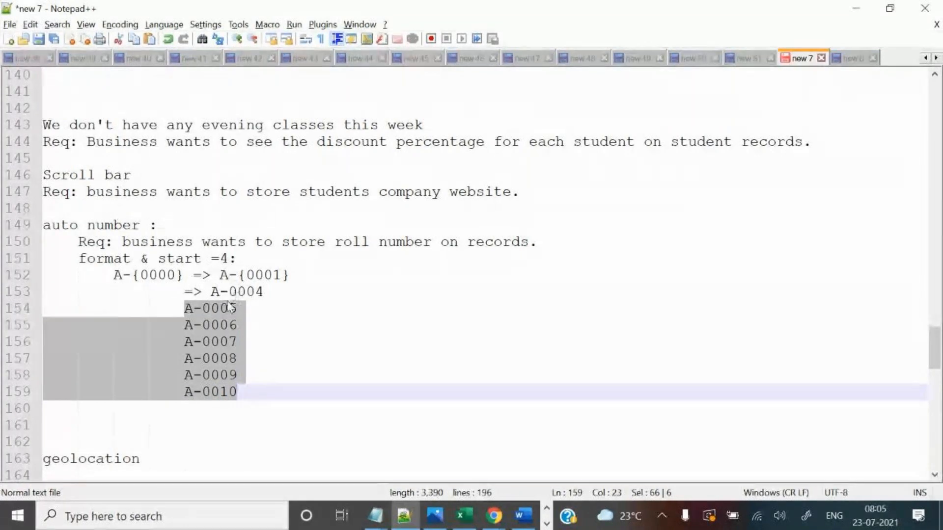
left_click_drag(265, 291, 293, 273)
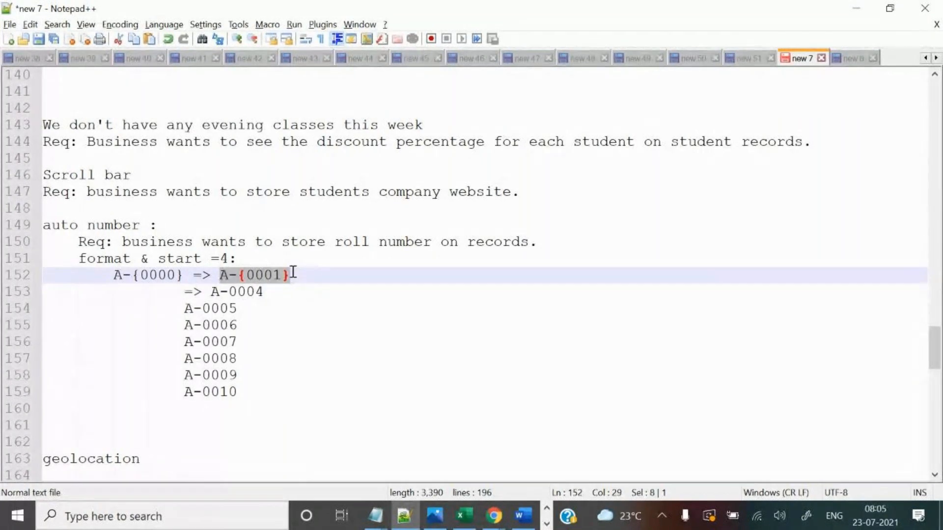
left_click(292, 273)
key("Left")
key("BackSpace")
type("4")
left_click_drag(211, 275, 291, 274)
left_click_drag(184, 290, 264, 290)
left_click_drag(184, 310, 247, 379)
left_click(252, 392)
key("Return")
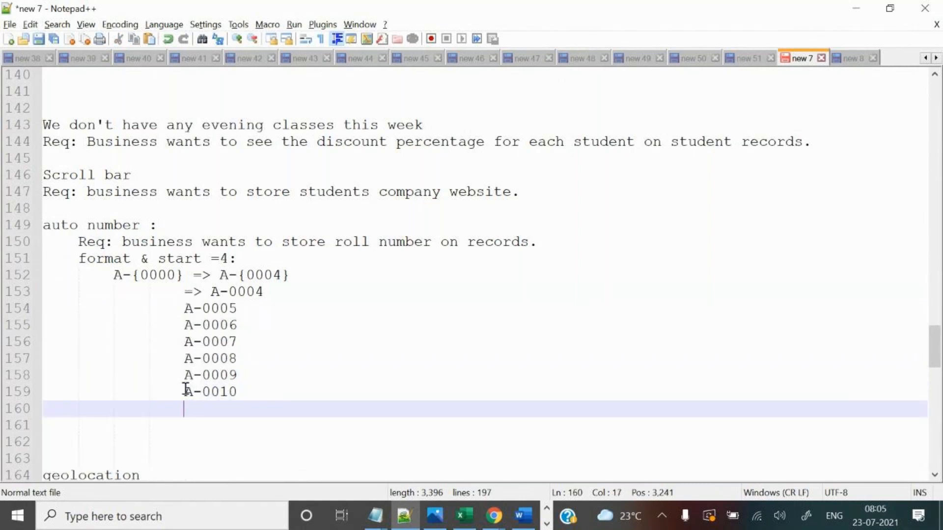
left_click(211, 391)
key("shift+End")
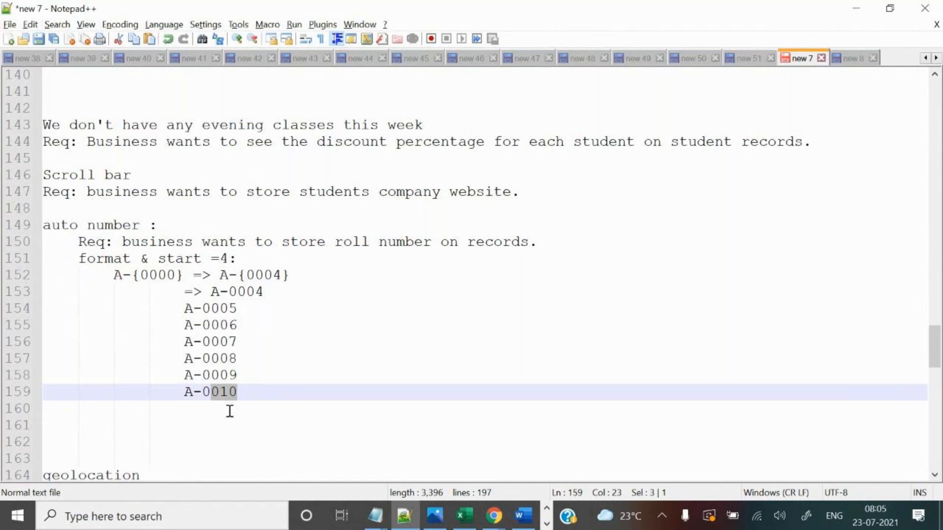
Add placeholder lines ---, --- and -- followed by an A-10000 entry.
left_click(260, 403)
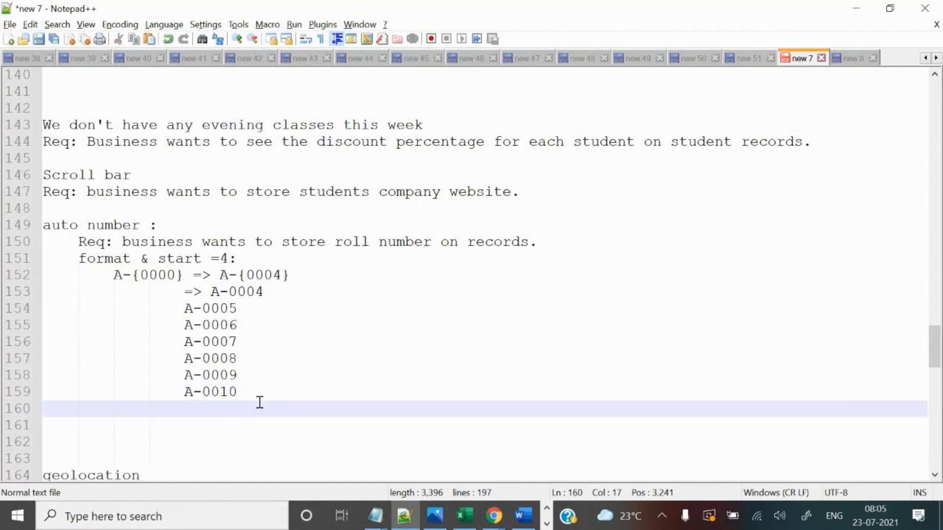
type("---")
key("Return")
type("---")
key("Return")
type("--")
key("Return")
type("A")
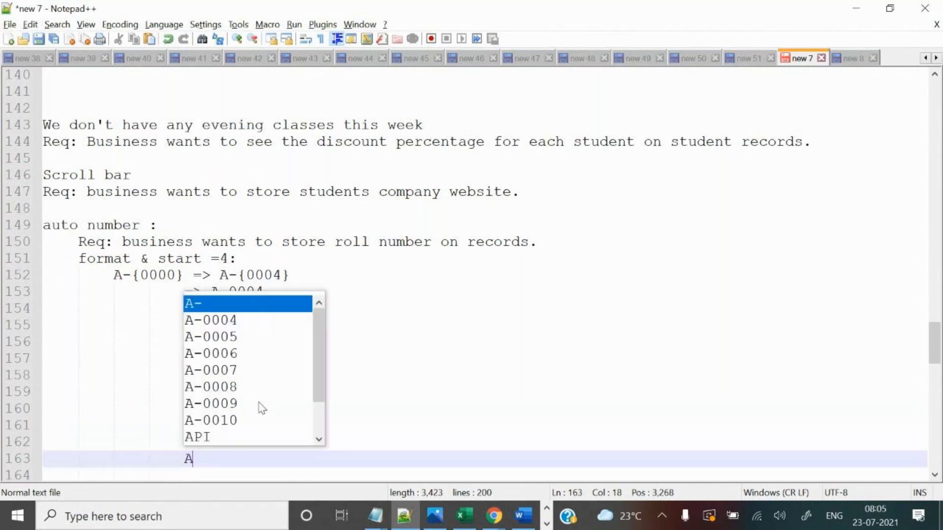
type("-10000")
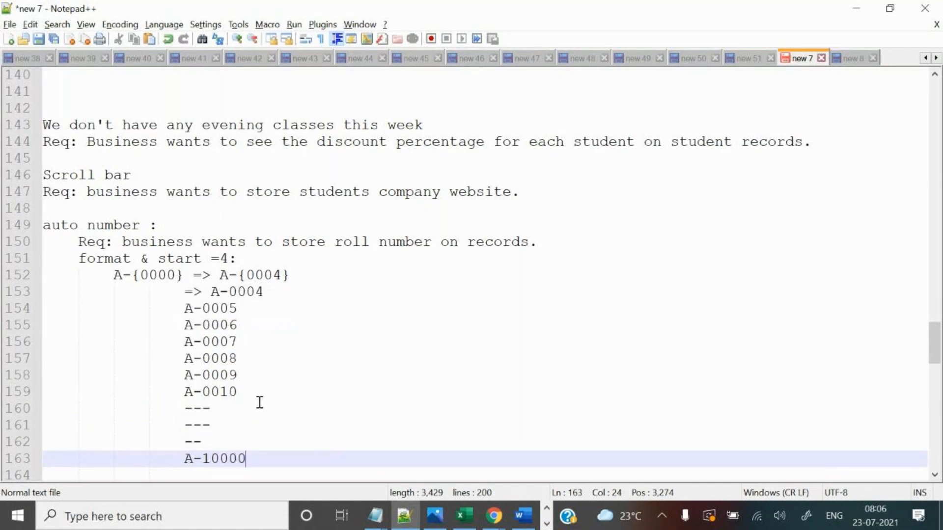
scroll(250, 426, "down", 2)
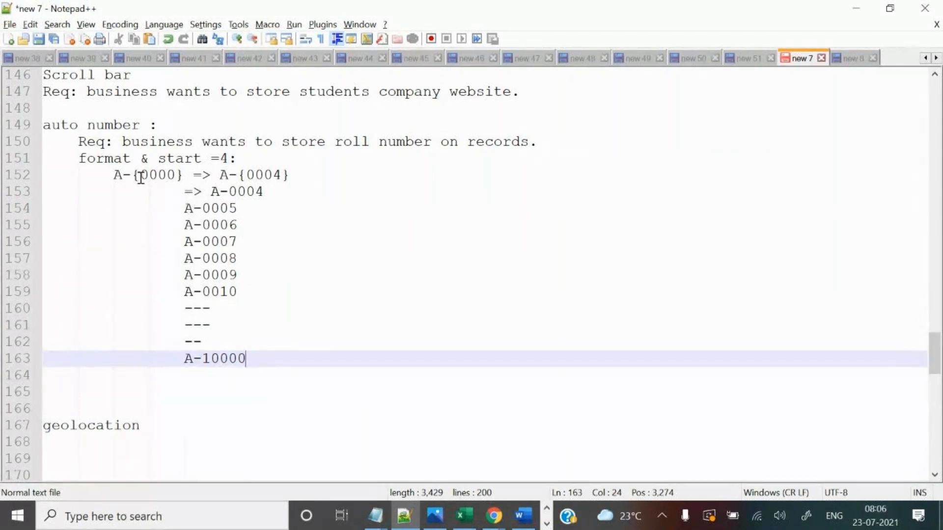
left_click_drag(142, 176, 178, 175)
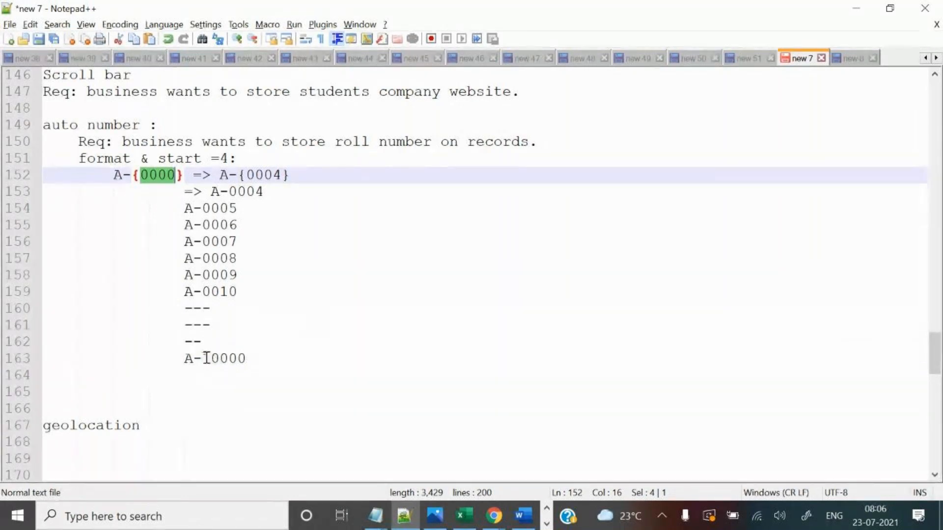
left_click_drag(203, 359, 249, 361)
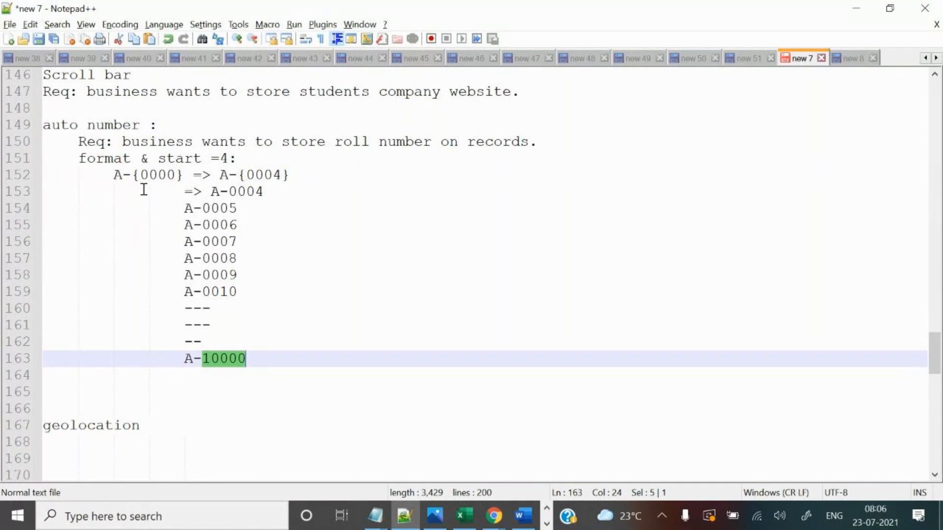
left_click_drag(140, 175, 175, 174)
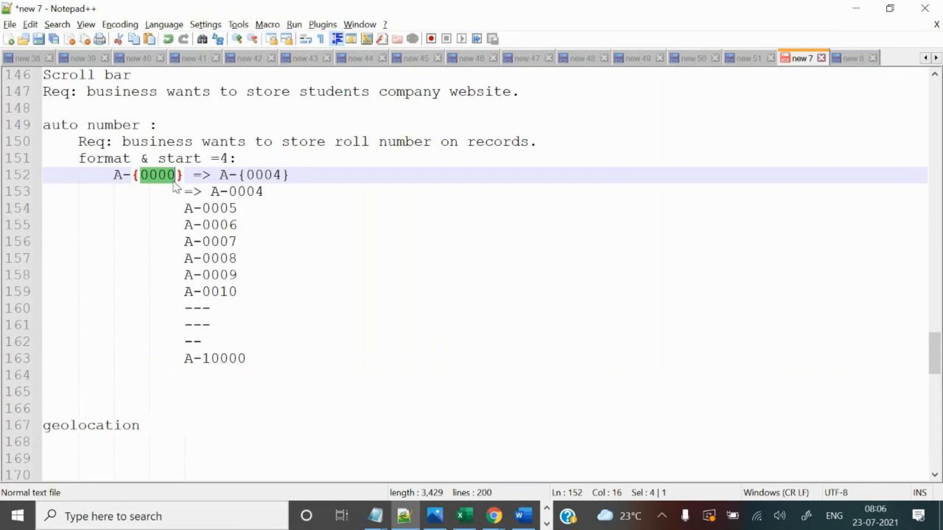
left_click_drag(202, 209, 237, 209)
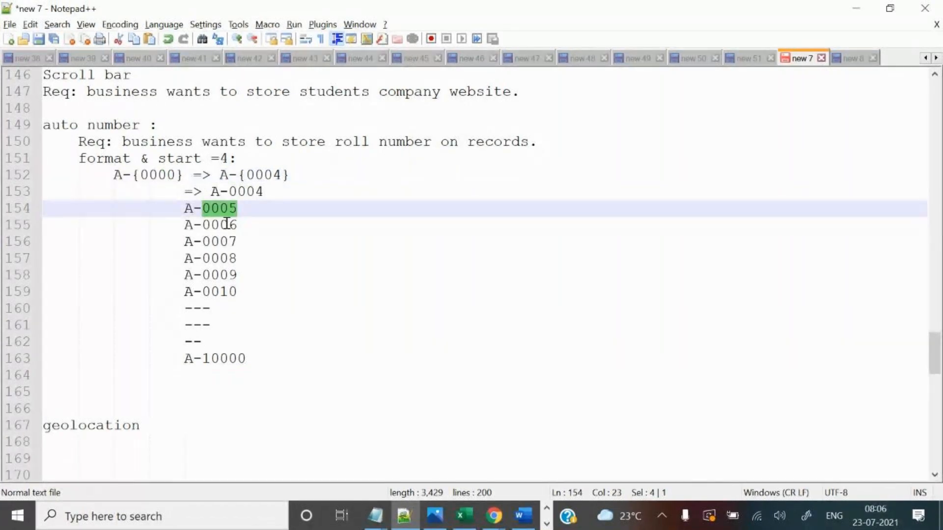
left_click_drag(203, 359, 244, 359)
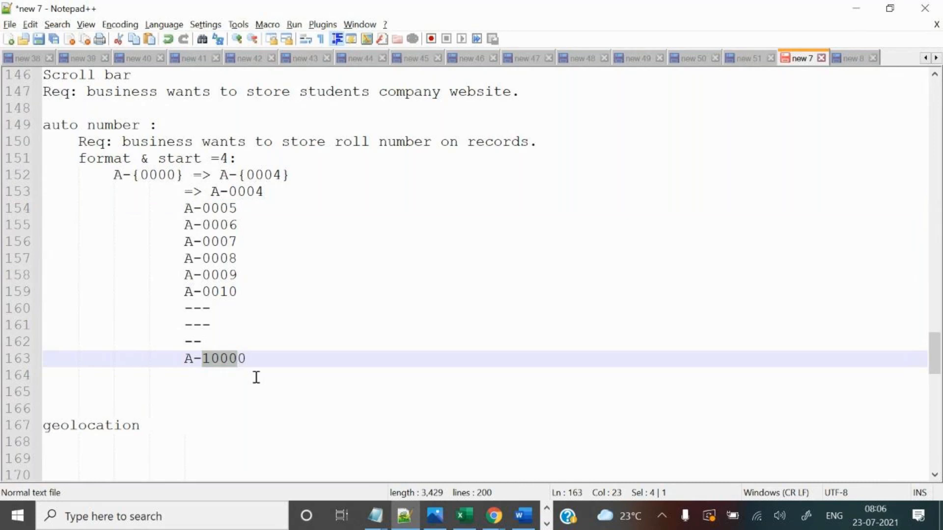
left_click(298, 357)
type("00000")
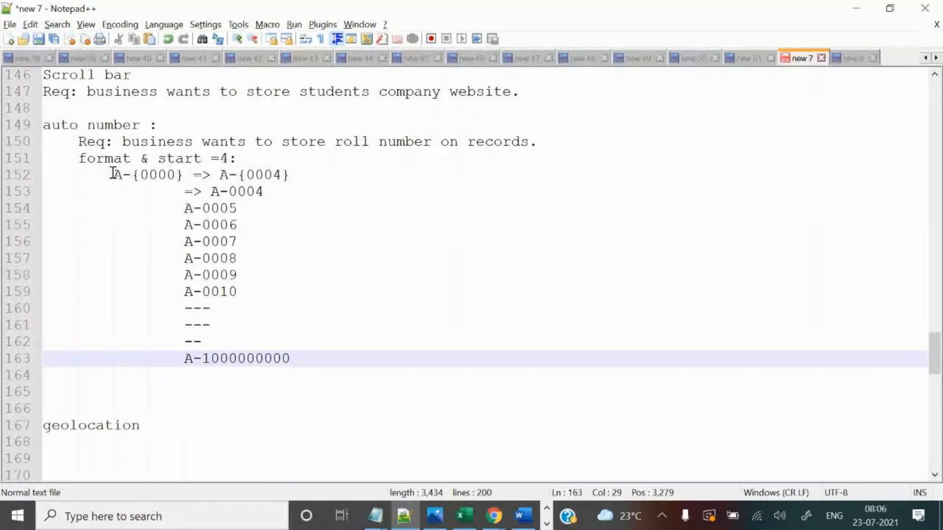
Select the old example lines 152–163 for removal.
left_click_drag(112, 175, 276, 293)
left_click(210, 158)
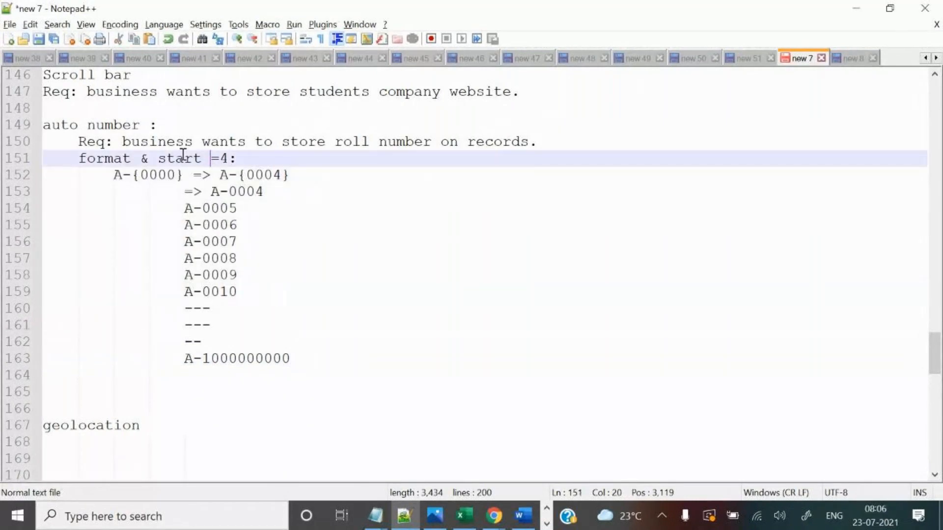
left_click_drag(167, 158, 242, 153)
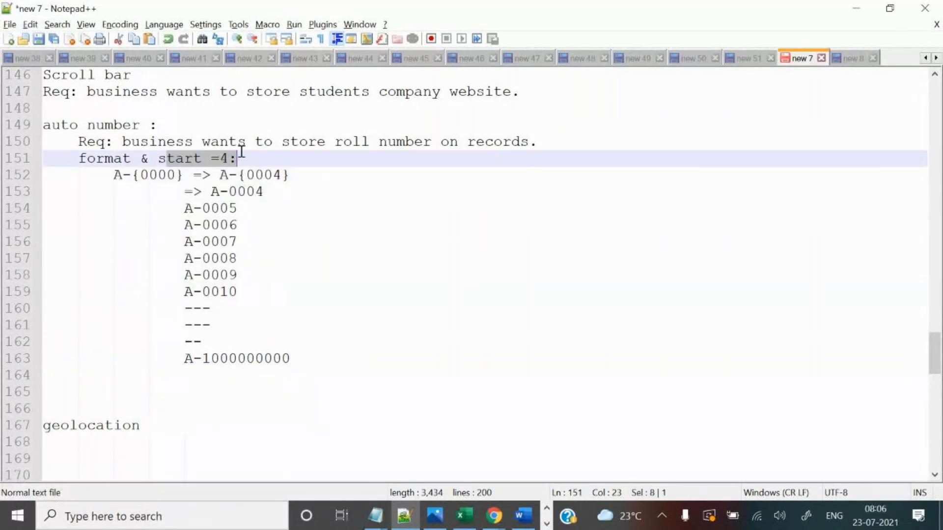
left_click(97, 392)
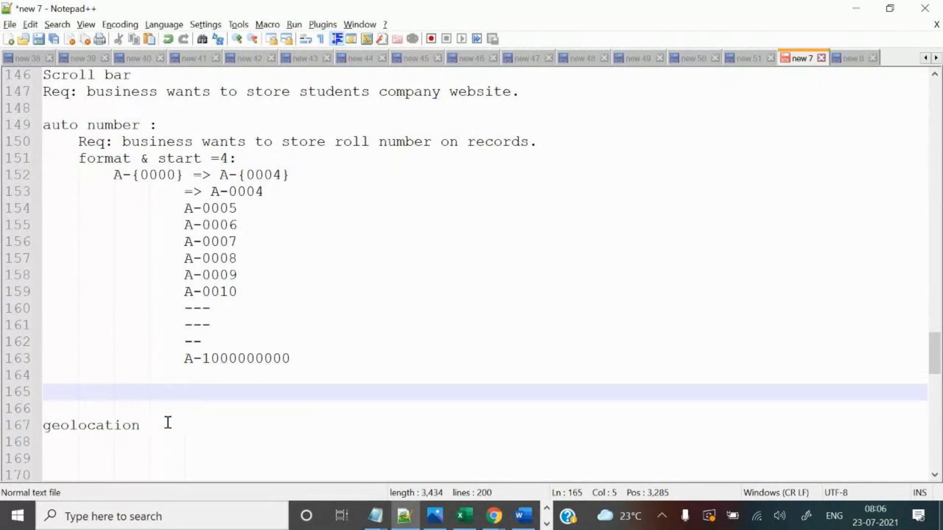
left_click(112, 175)
left_click_drag(113, 175, 364, 352)
Replace the old A- examples with the new format VLR-{0}.
key("Delete")
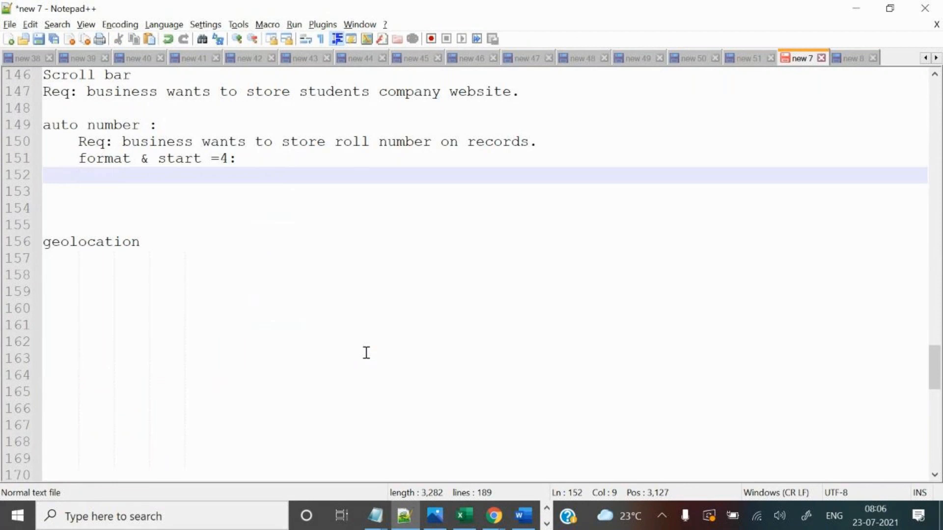
type("VLR")
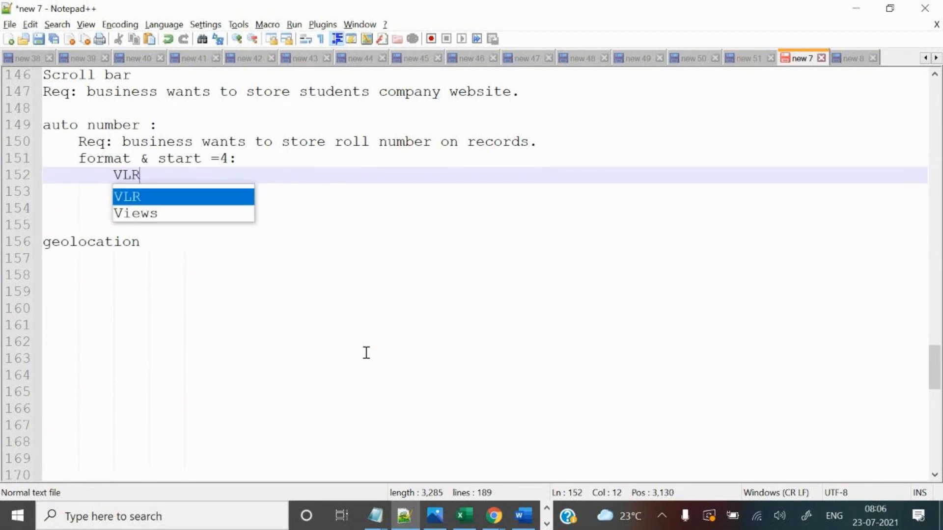
type("-")
key("BackSpace")
type("/")
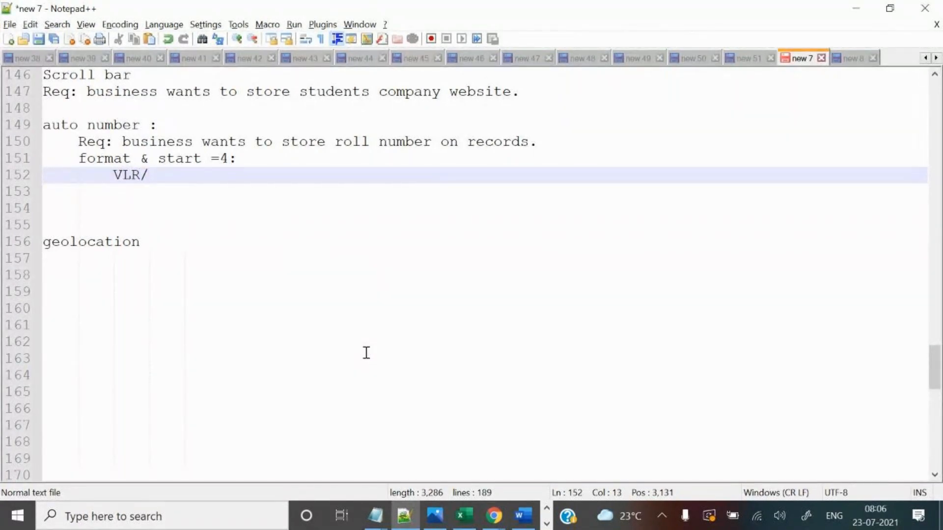
key("BackSpace")
type("=>")
key("BackSpace")
key("BackSpace")
type("-")
type("144")
key("BackSpace")
key("BackSpace")
key("BackSpace")
type("{00")
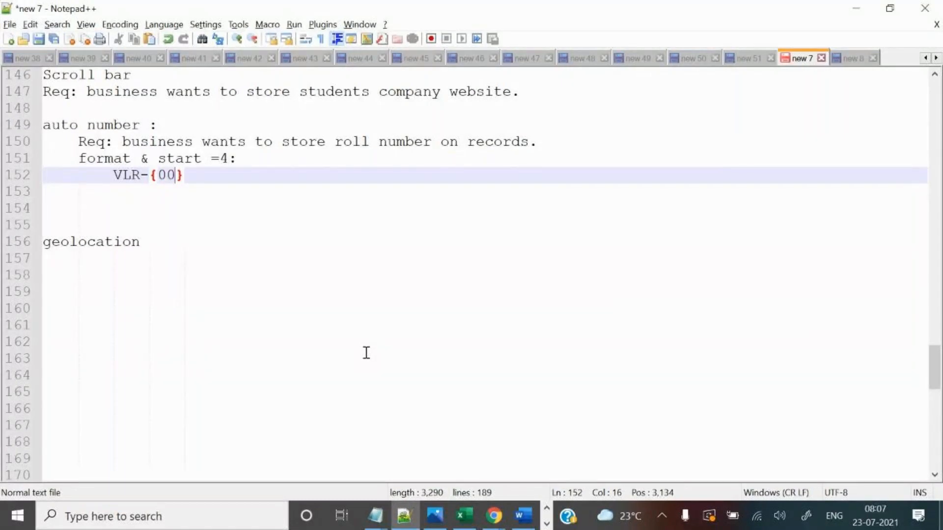
type("00")
key("BackSpace")
key("BackSpace")
key("BackSpace")
Change the start value from 4 to 8.
left_click(225, 159)
key("BackSpace")
type("8")
left_click_drag(158, 160, 226, 156)
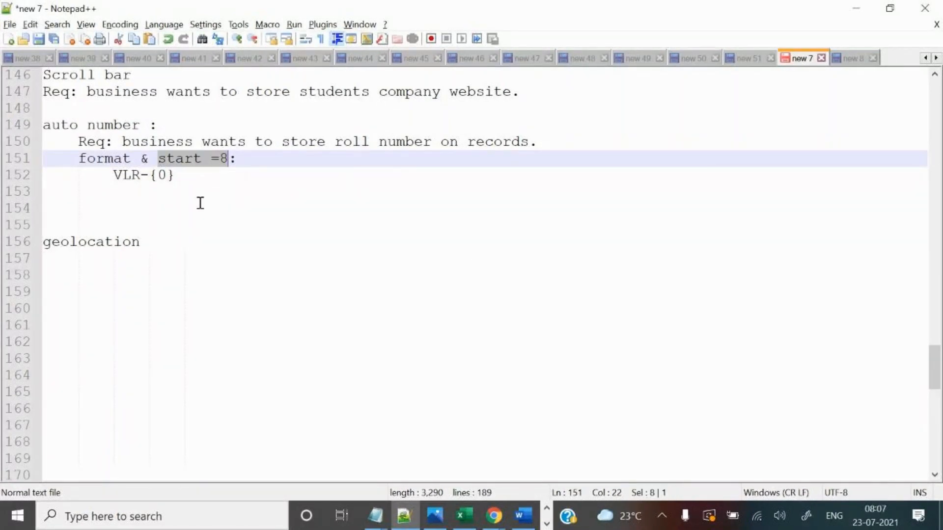
Complete the example as 'VLR-{0} => VLR-{9}' and write VLR-9 on the line below.
left_click(202, 177)
type("=")
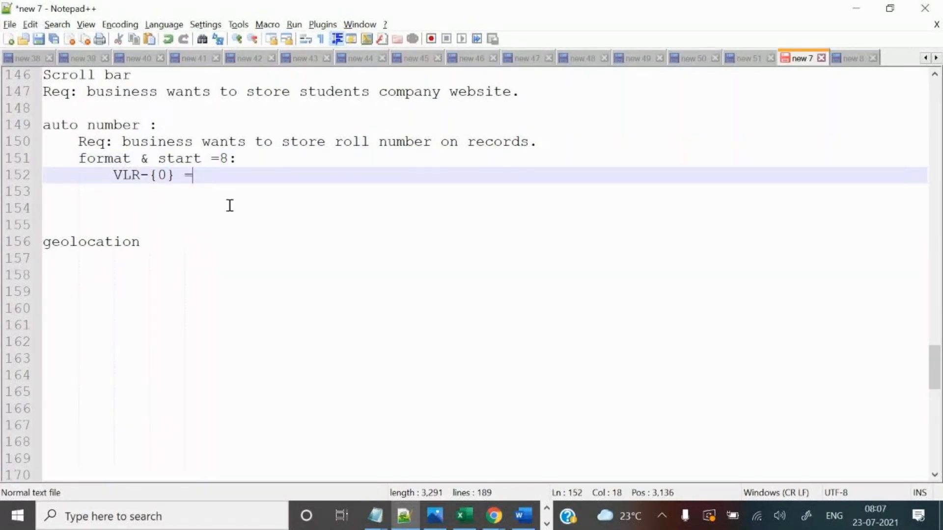
type("> VLR")
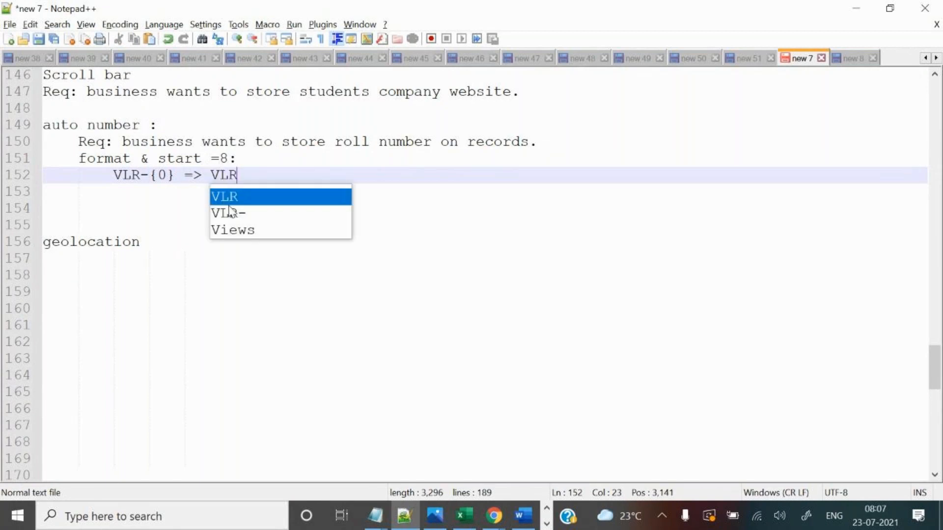
type("-{")
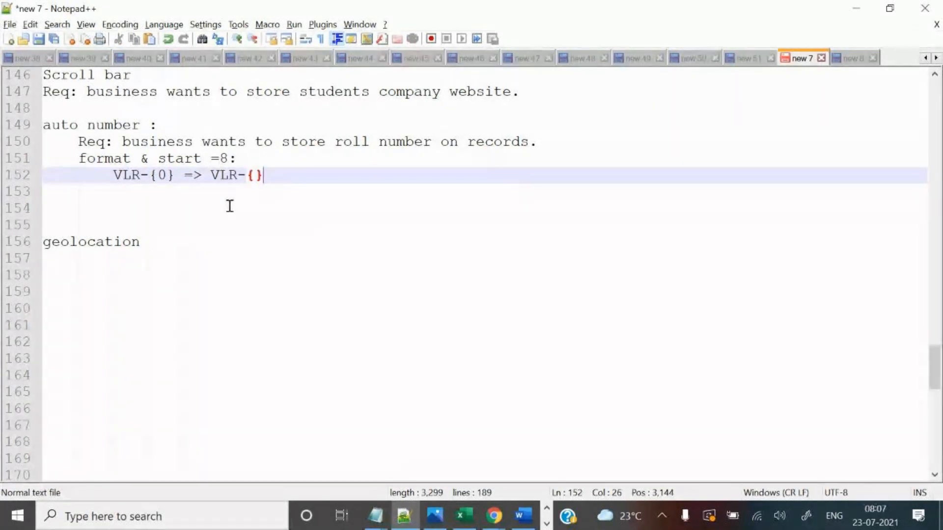
type("9")
left_click(291, 176)
key("Return")
key("Tab")
key("Tab")
key("Left")
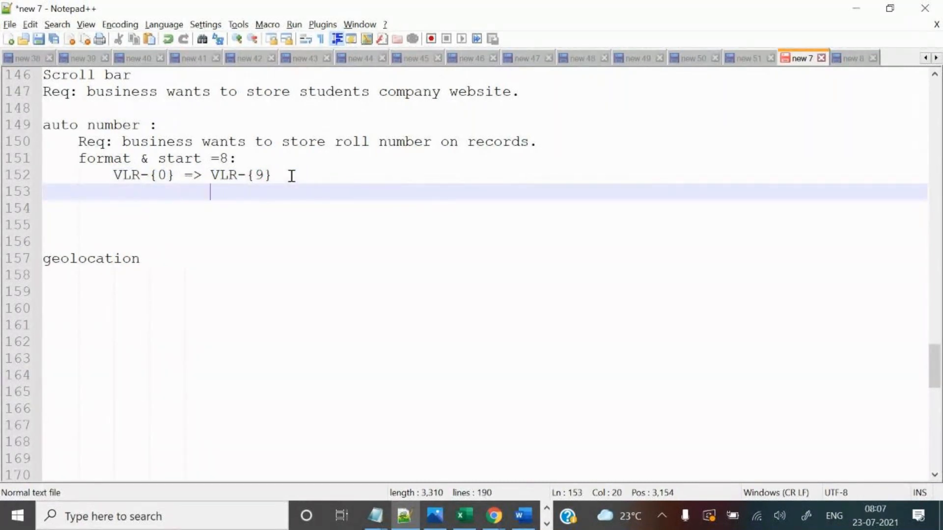
type("VLR")
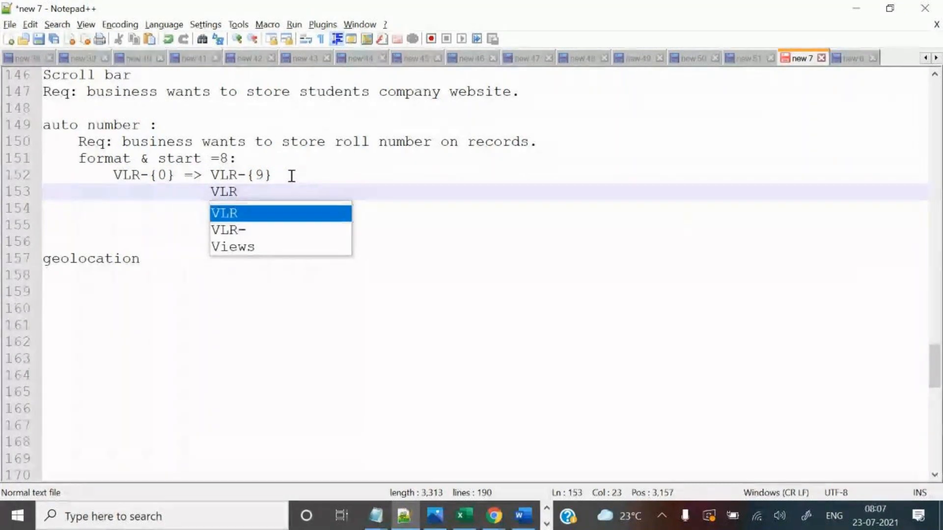
type("-9")
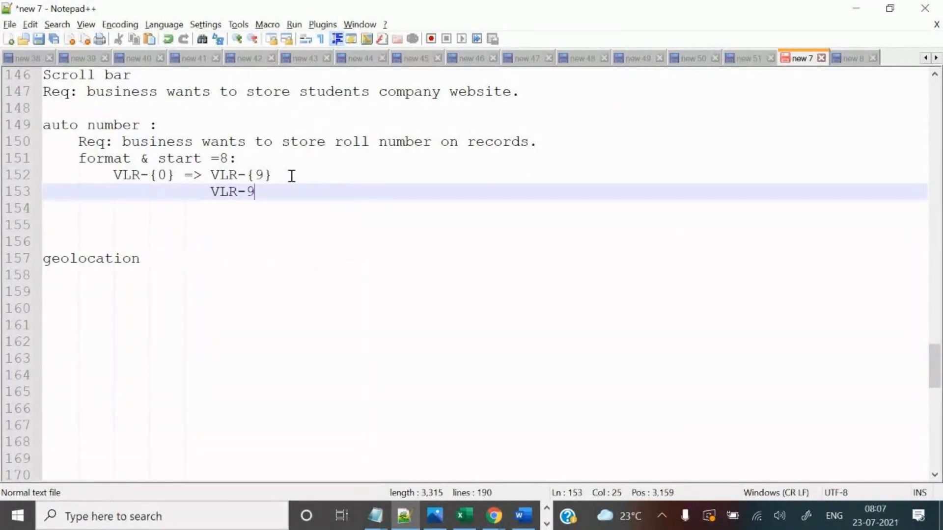
key("Return")
Add sample lines VLR-10, VLR-11 and VLR-12 below VLR-9 in the notes.
left_click_drag(212, 192, 268, 189)
key("ctrl+c")
left_click(268, 189)
key("Return")
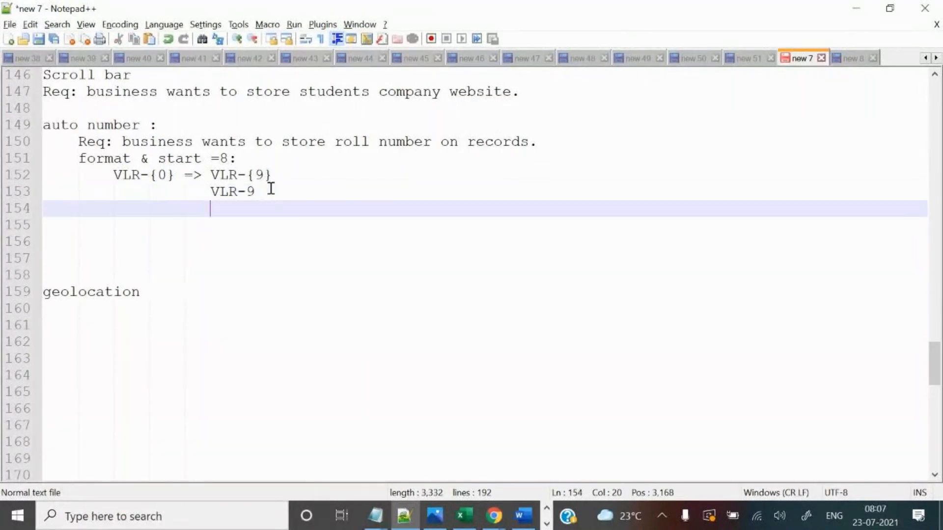
key("ctrl+v")
key("BackSpace")
type("10")
key("Return")
key("ctrl+v")
key("BackSpace")
type("11")
key("Return")
key("ctrl+v")
key("BackSpace")
type("12")
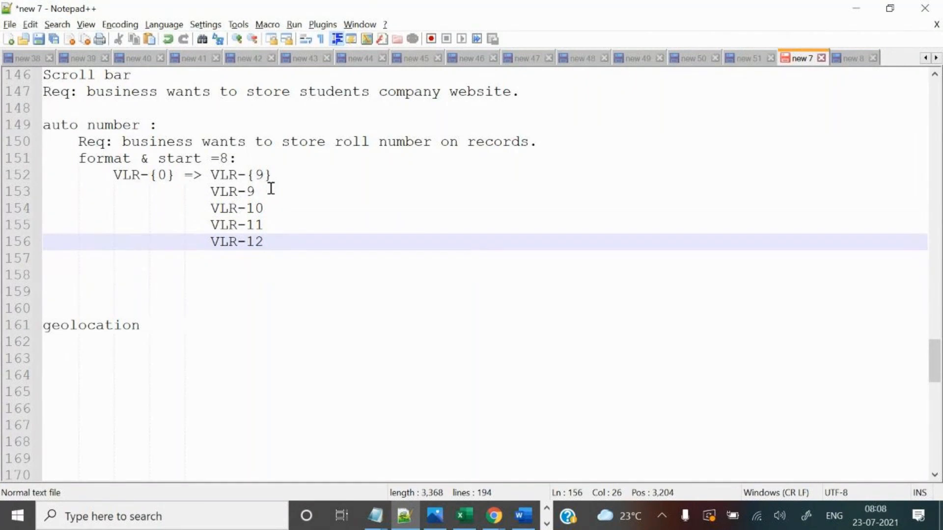
Add two dash lines and a final VLR-100 sample line.
key("Return")
type("-----")
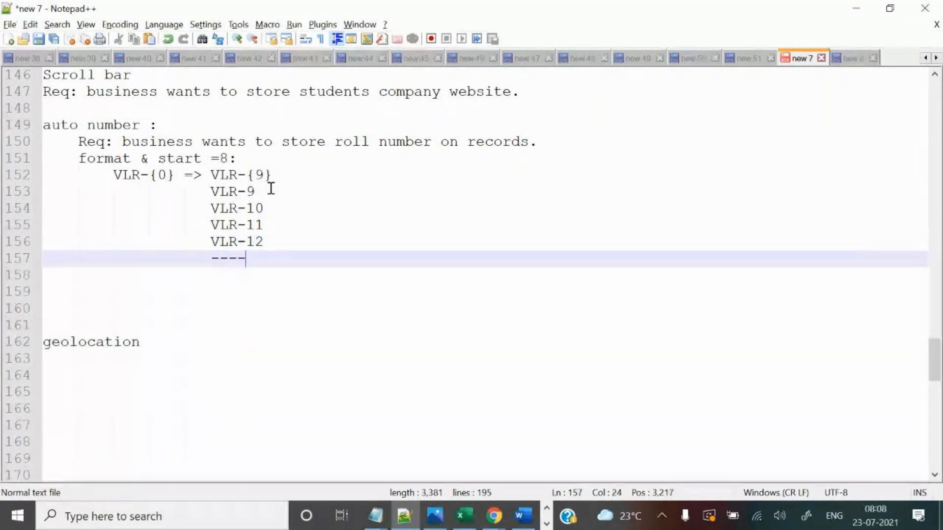
key("Return")
type("----")
key("Return")
key("ctrl+v")
key("BackSpace")
type("100")
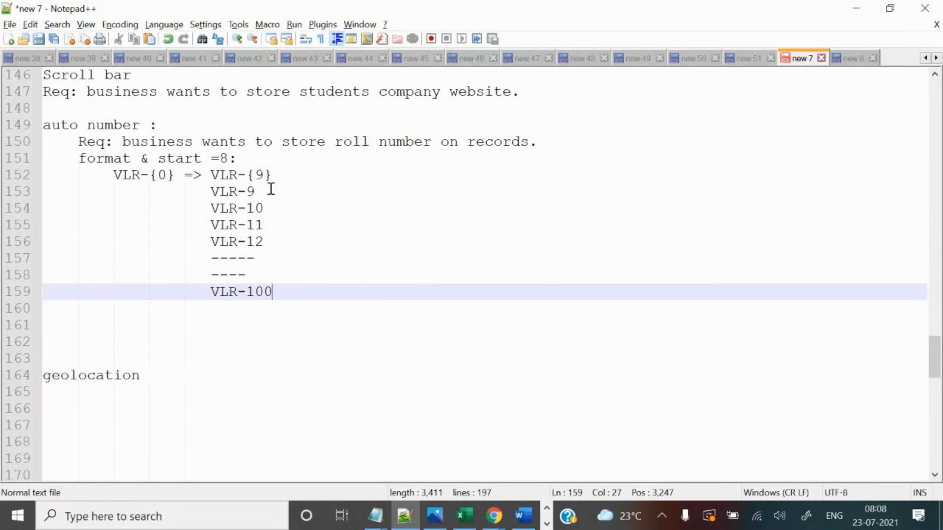
Review the VLR-{0} and VLR-{9} formats and change the start value from 8 to 9.
left_click_drag(212, 177, 247, 175)
left_click_drag(112, 176, 148, 176)
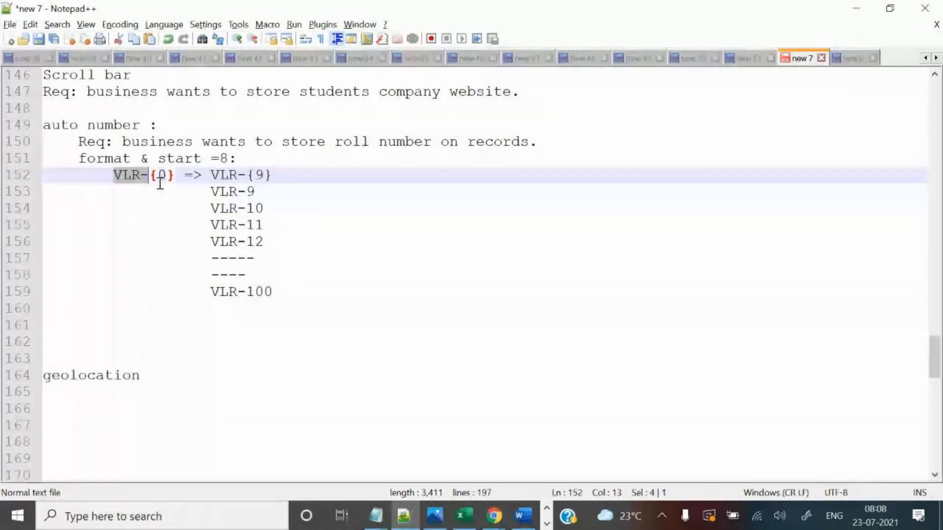
left_click(163, 177)
double_click(163, 176)
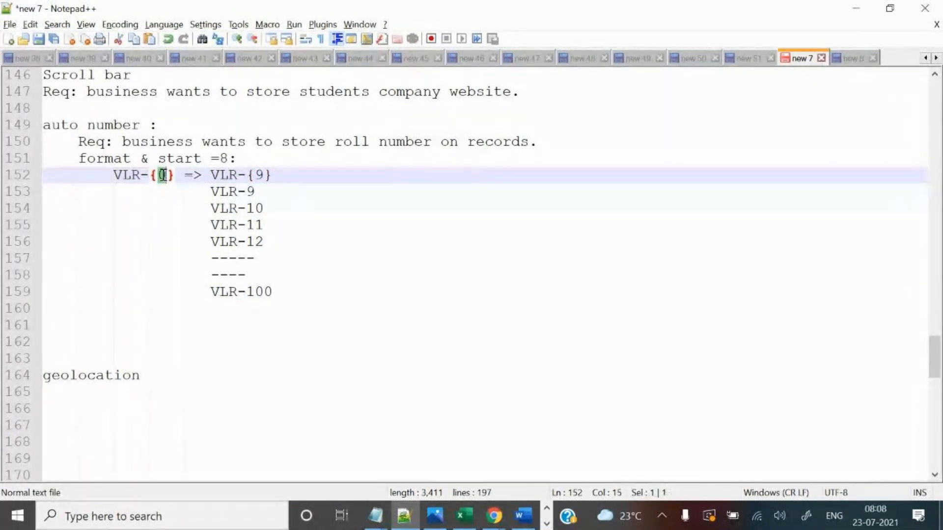
left_click_drag(176, 175, 148, 174)
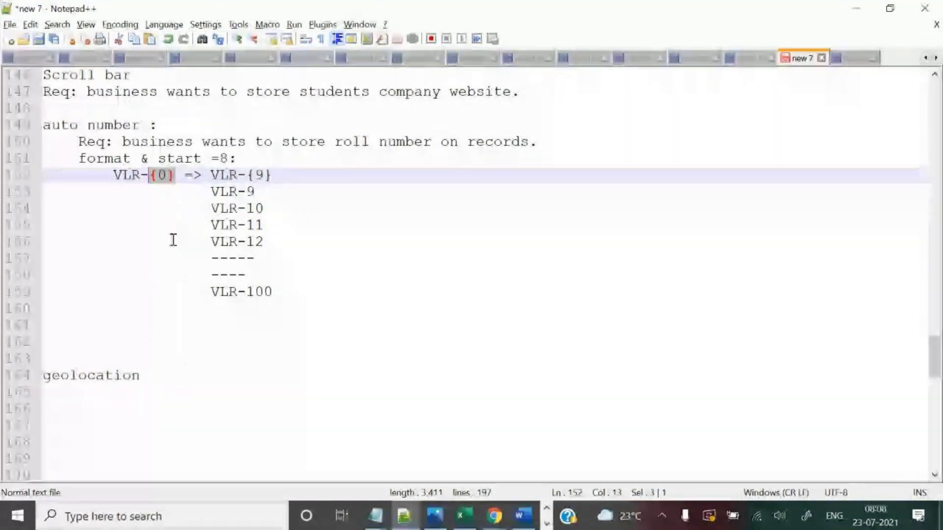
left_click(221, 159)
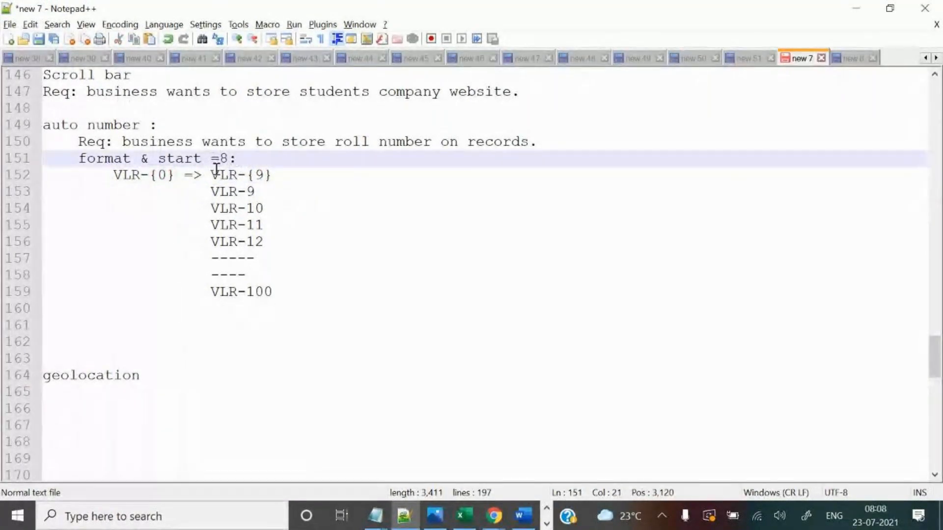
left_click(261, 175)
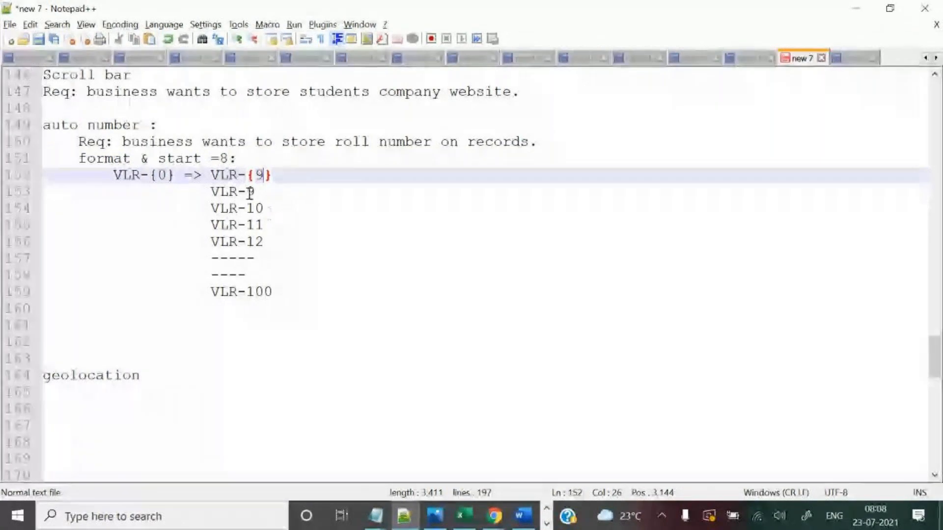
left_click(225, 158)
key("BackSpace")
type("9")
left_click_drag(158, 158, 288, 171)
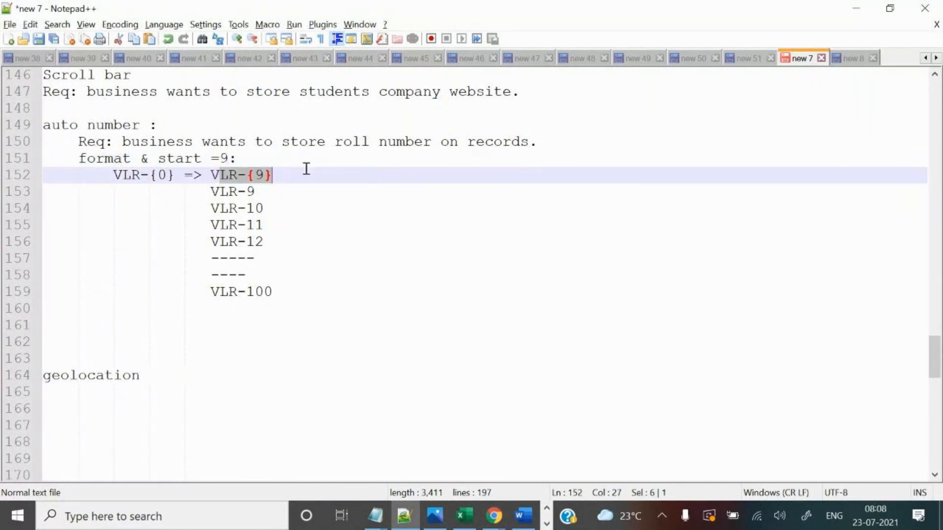
Set start to 1 with format VLR-{1} and renumber the samples VLR-1 through VLR-4.
key("Down")
left_click(229, 158)
key("BackSpace")
type("1")
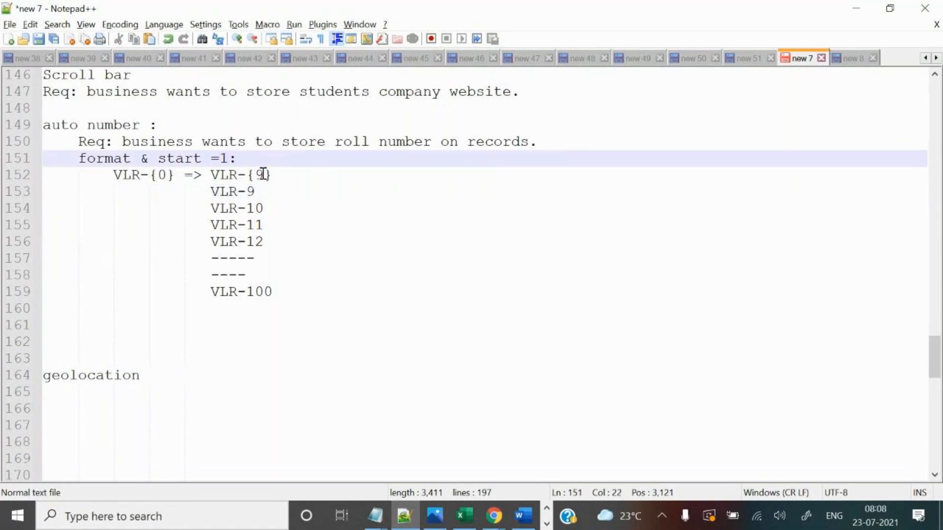
left_click(264, 175)
key("BackSpace")
type("1")
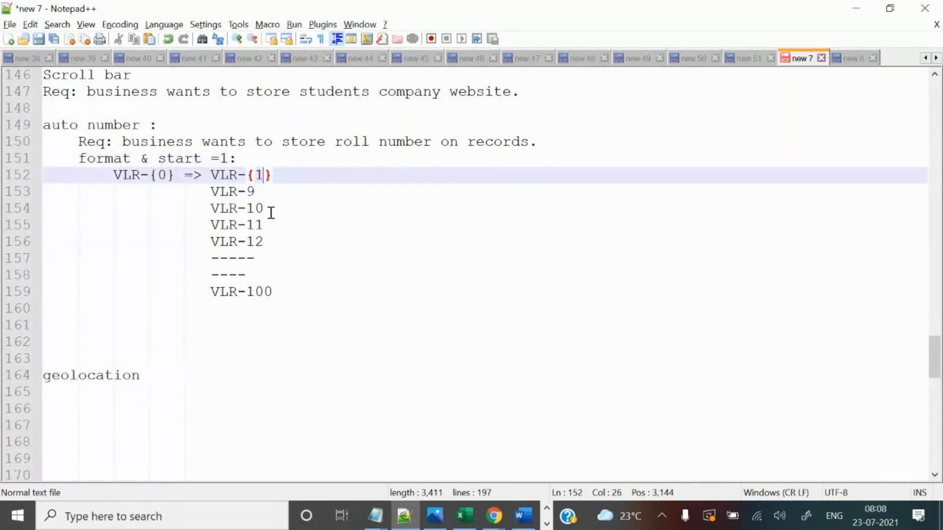
left_click(257, 191)
key("BackSpace")
type("1")
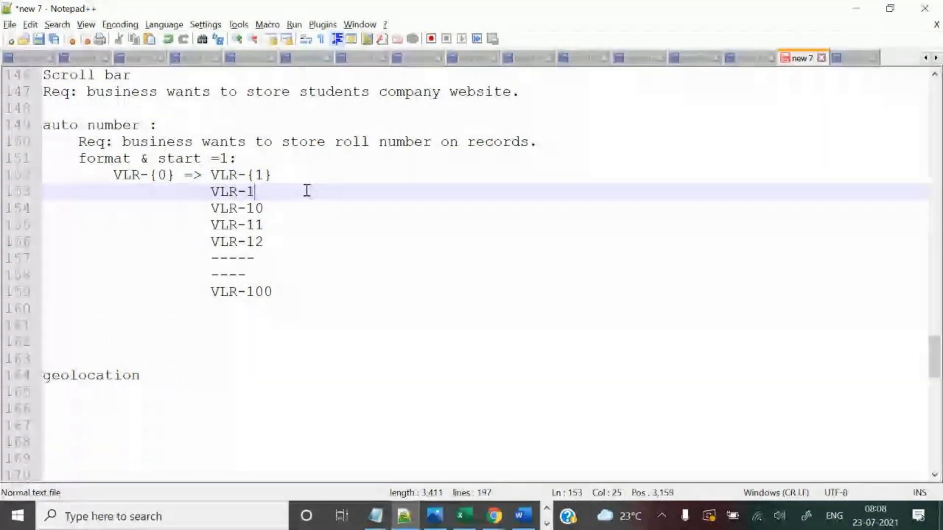
left_click_drag(250, 207, 272, 240)
type("2")
type("3")
type("4")
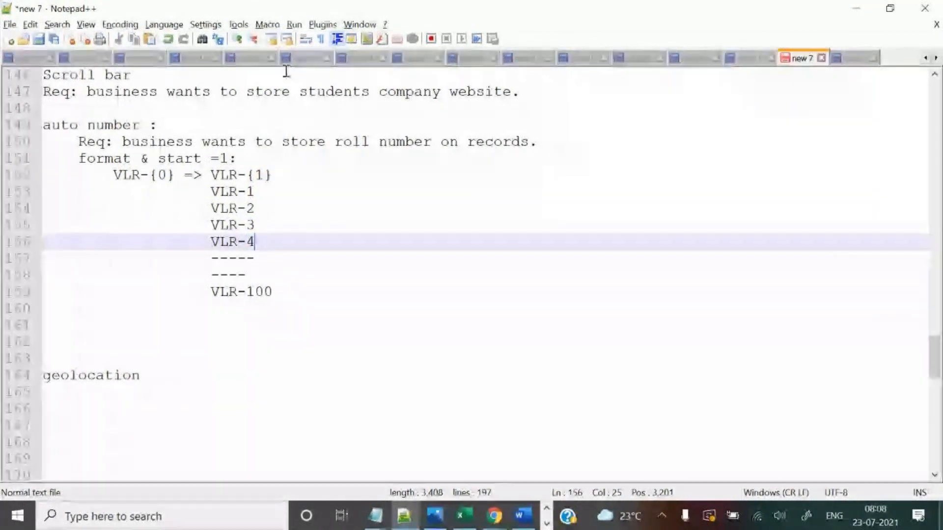
left_click_drag(113, 178, 322, 268)
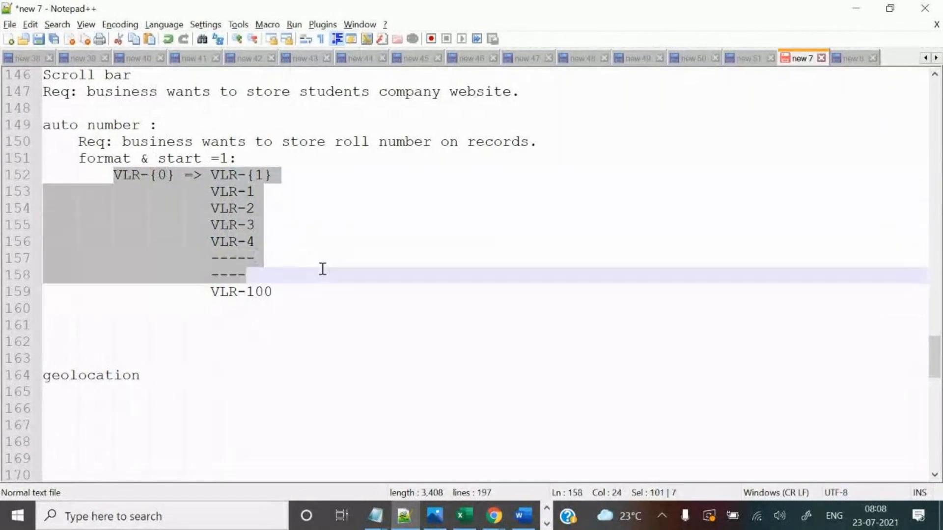
Enter VLR-{00} as the Display Format on the New Custom Field page.
mouse_move(493, 516)
left_click(447, 462)
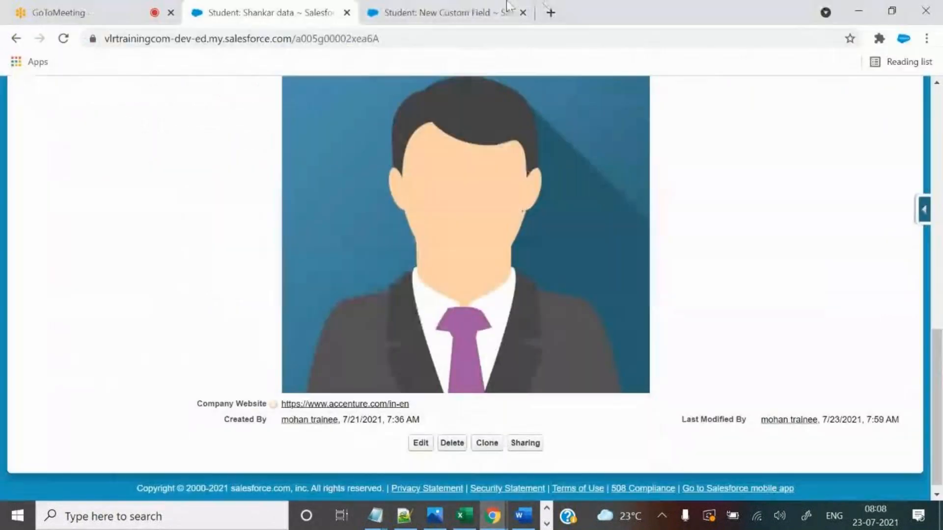
left_click(433, 12)
left_click(375, 185)
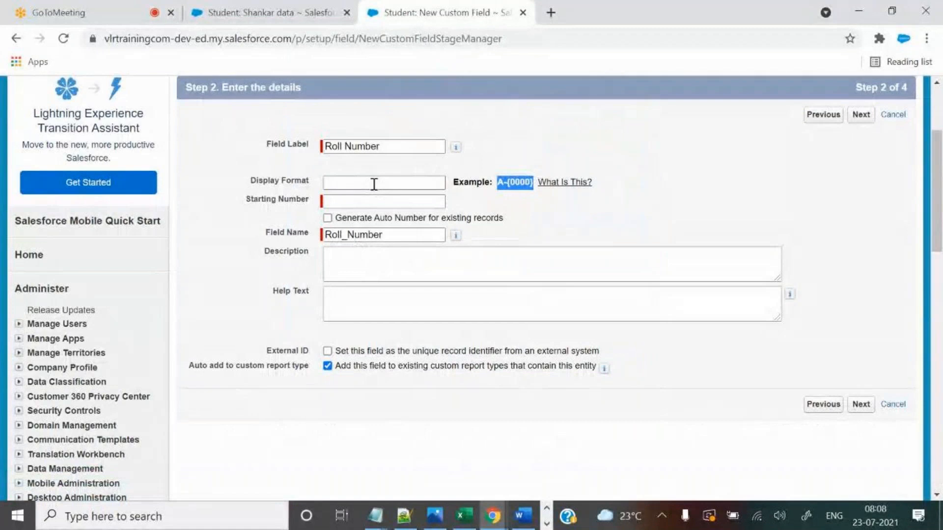
left_click(374, 181)
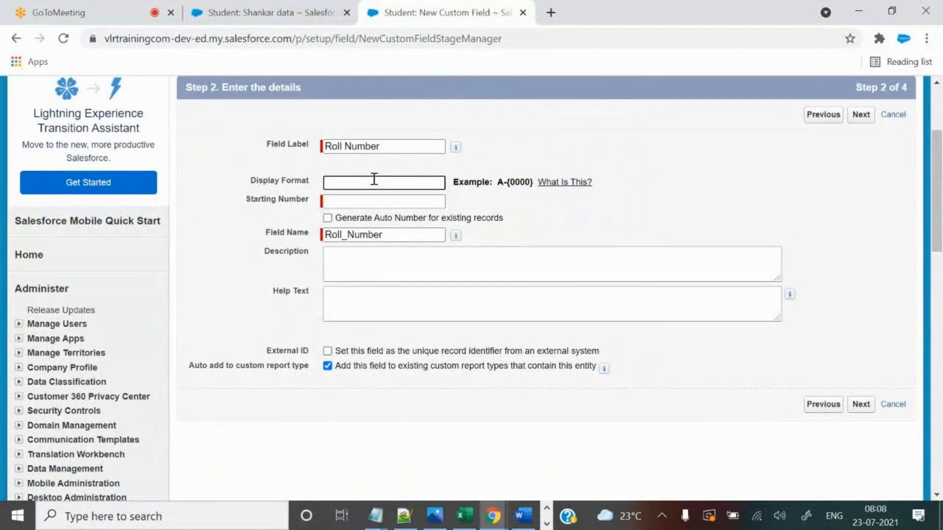
type("VLR")
type("-{00")
type("}")
left_click(421, 198)
Check the start value in the notes and enter 1 as the Starting Number.
key("alt+Tab")
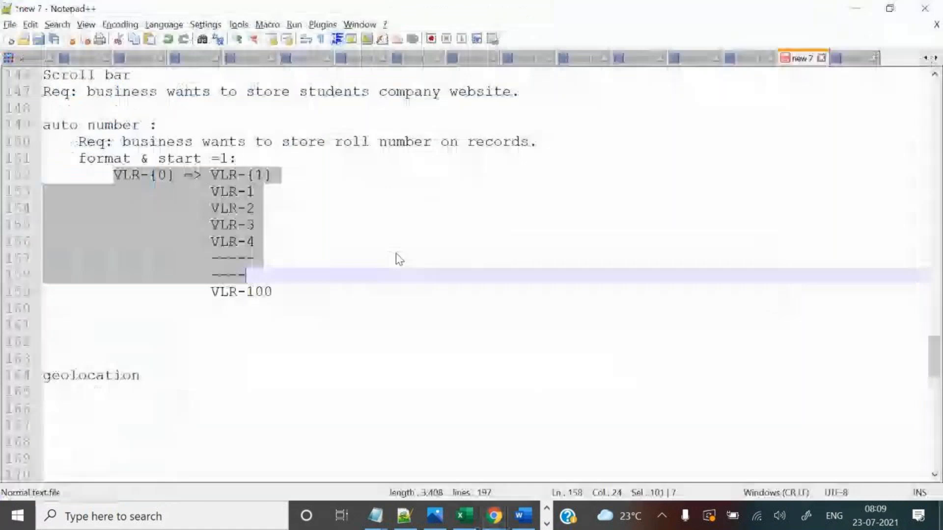
left_click(210, 174)
left_click_drag(204, 175, 237, 174)
left_click_drag(167, 158, 241, 154)
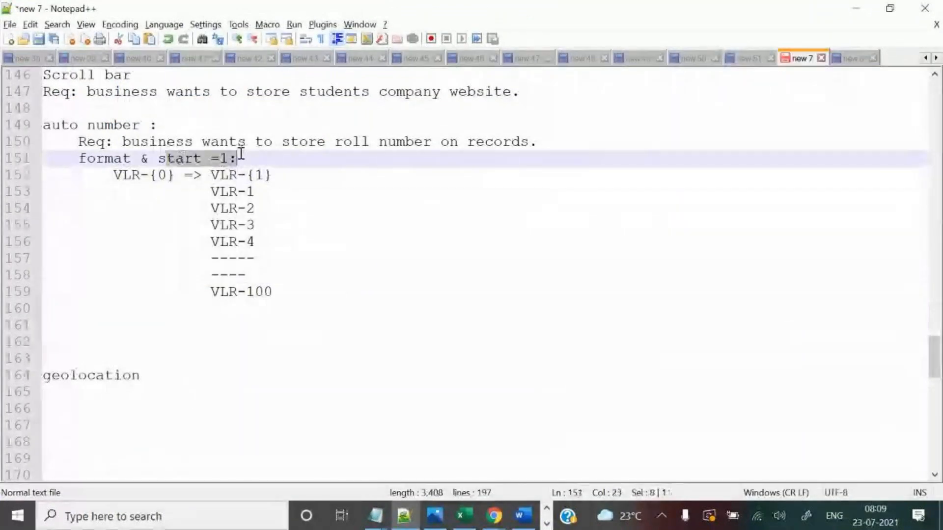
key("alt+Tab")
type("1")
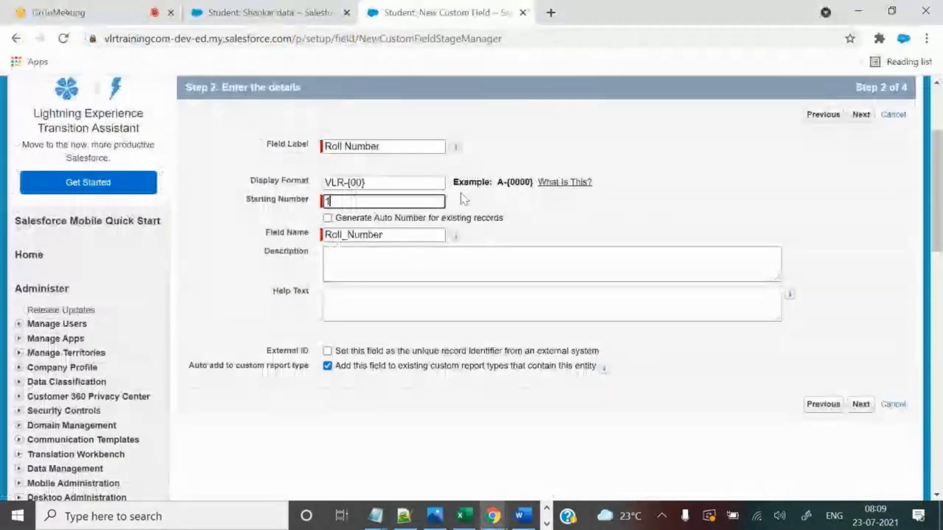
left_click(528, 206)
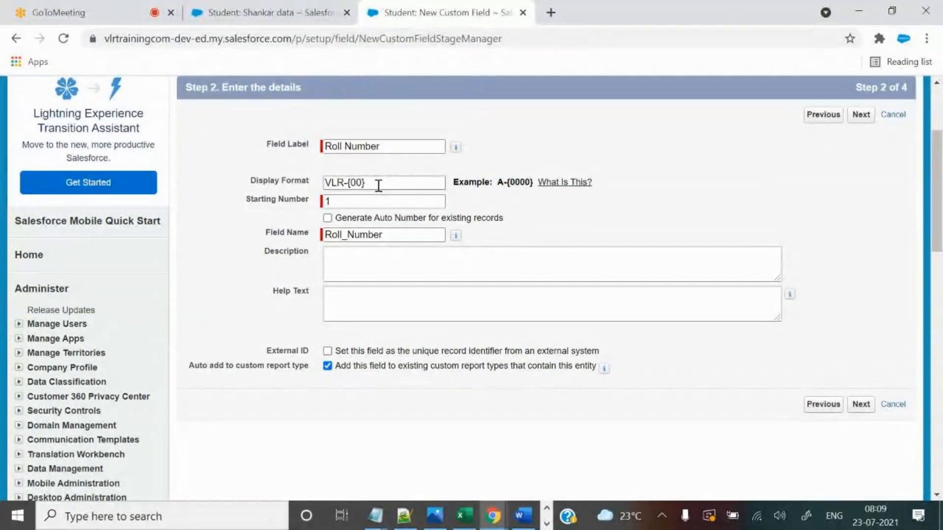
Empty the braces of VLR-{1} on the notes' format line.
left_click(404, 516)
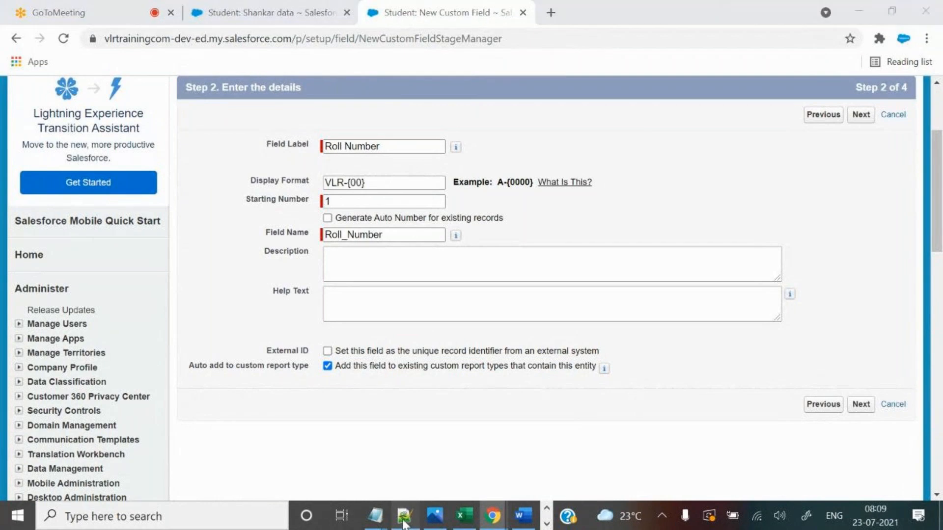
left_click(264, 175)
key("BackSpace")
Change the format note to VLR-{00} and delete the VLR-{01} example.
left_click(171, 176)
type("00} => VLR-{}")
left_click(265, 175)
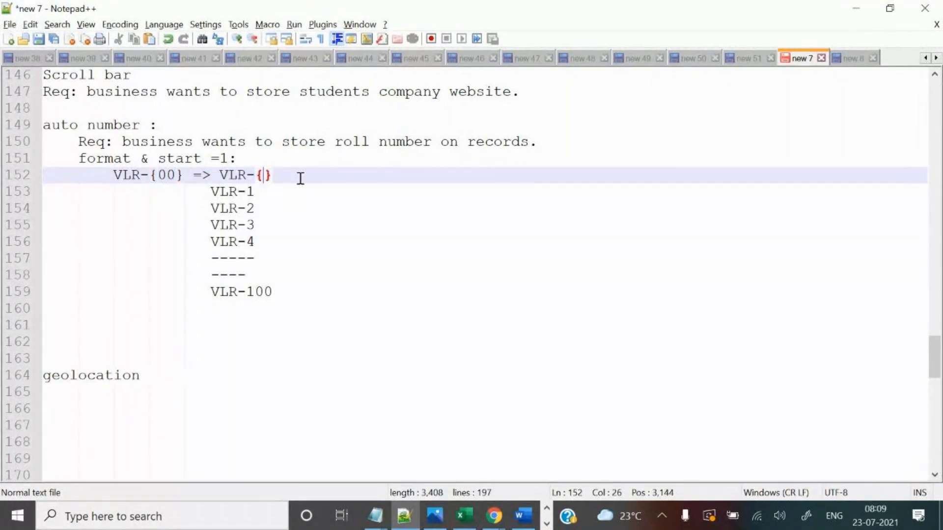
type("0")
type("1")
left_click_drag(220, 175, 311, 180)
key("Delete")
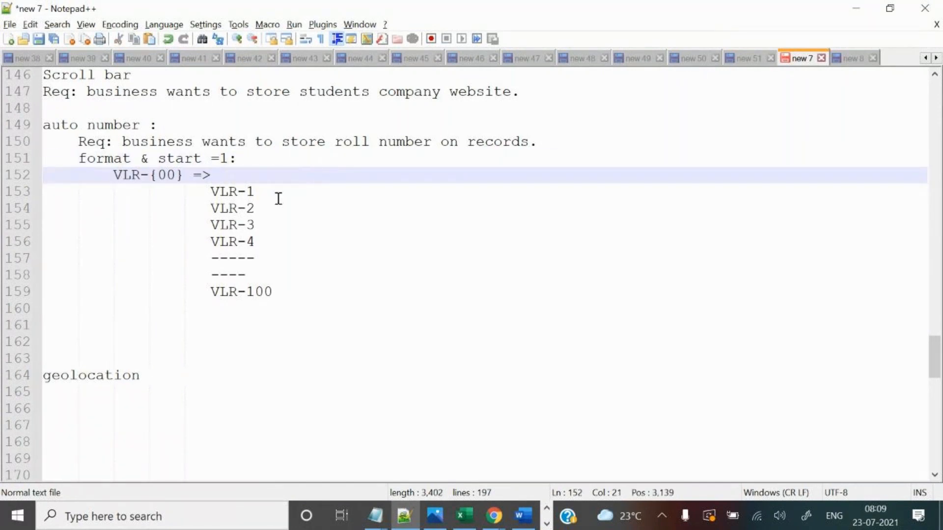
Zero-pad the samples to VLR-01, VLR-02 and VLR-03.
left_click(248, 192)
type("0")
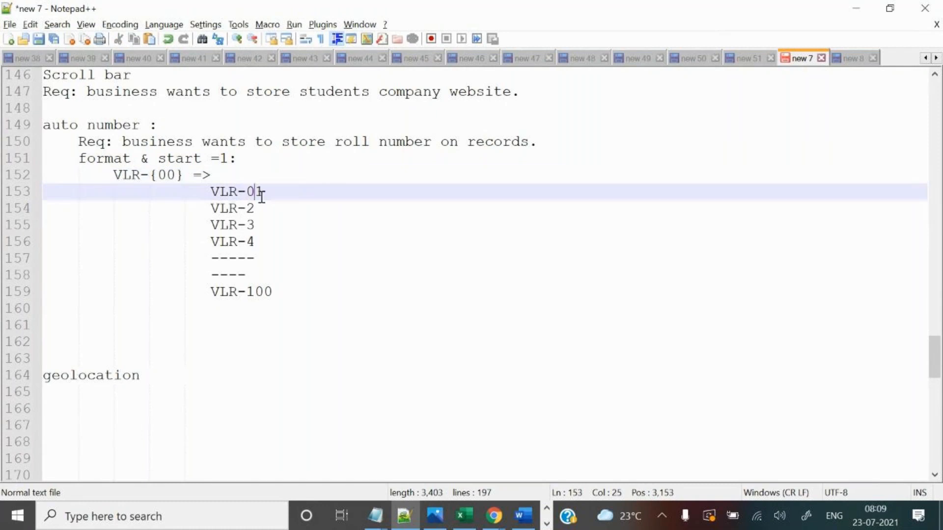
left_click(249, 208)
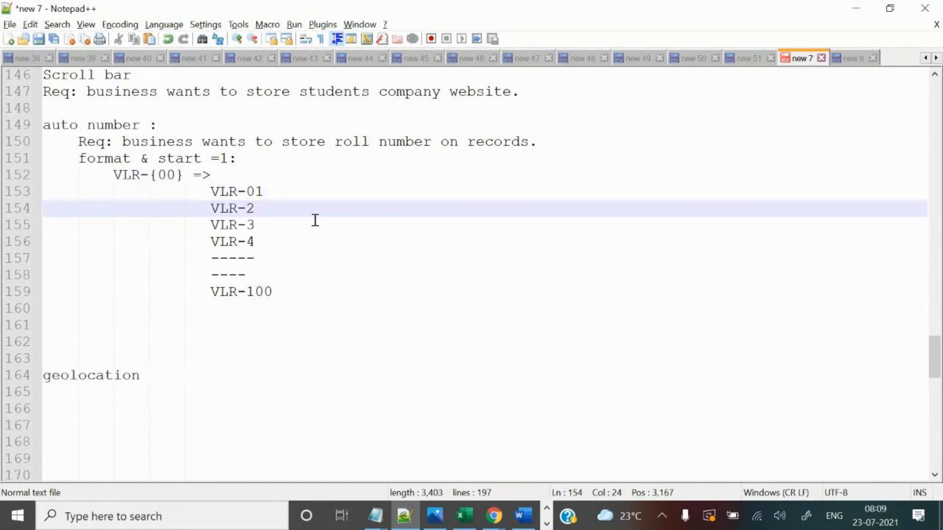
type("0")
left_click(247, 225)
type("0")
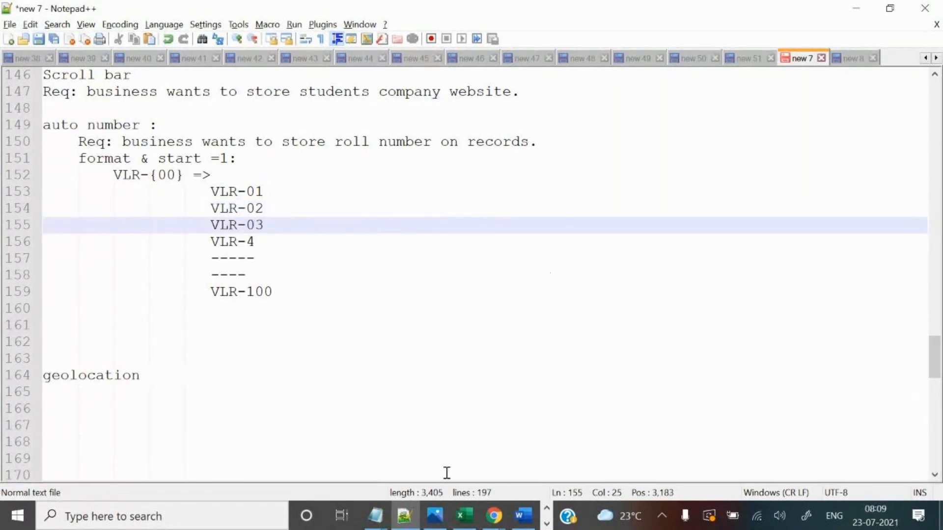
Strip the braces from the display format, leaving VLR-00.
mouse_move(494, 516)
left_click(449, 480)
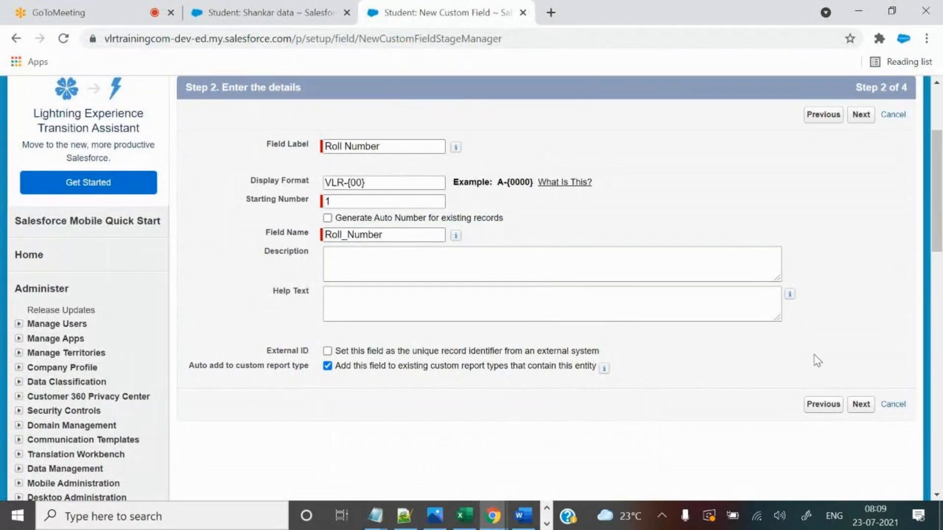
left_click_drag(346, 182, 270, 178)
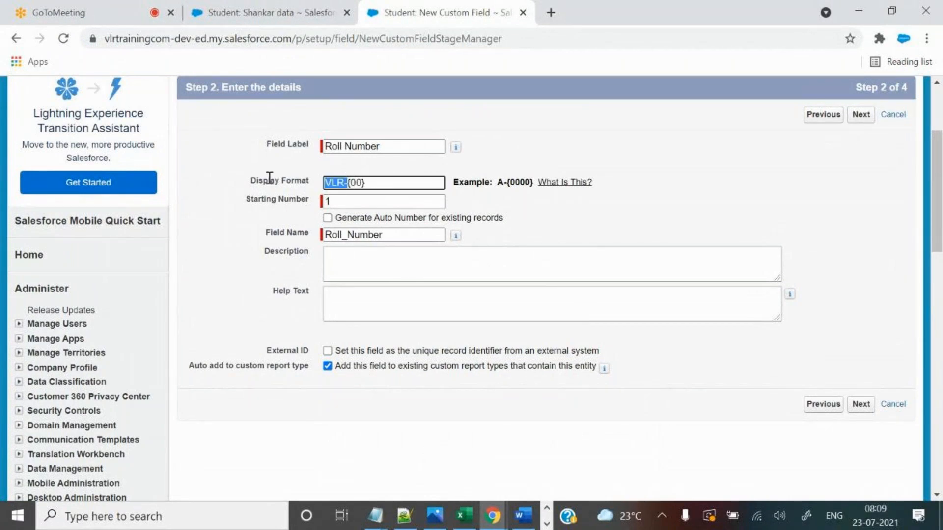
left_click(373, 183)
left_click_drag(377, 185, 351, 186)
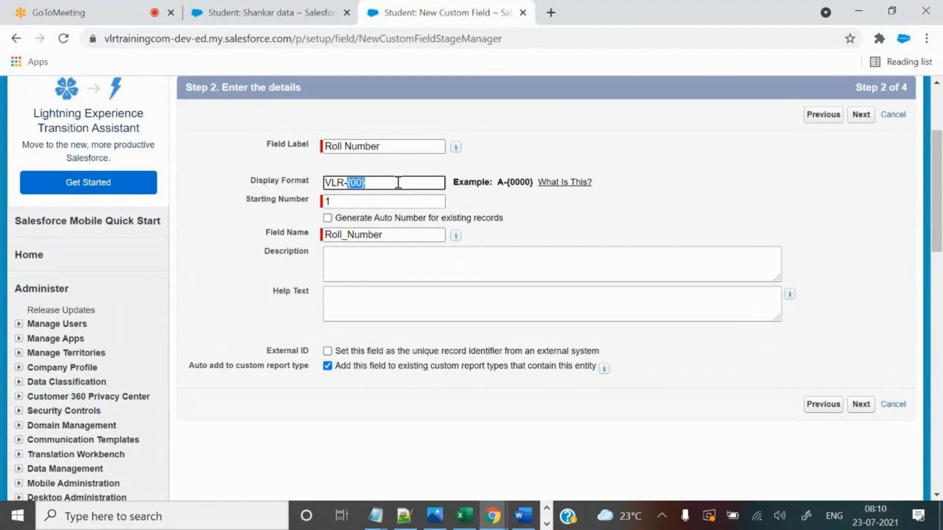
left_click(355, 184)
key("BackSpace")
left_click(384, 184)
key("BackSpace")
key("Tab")
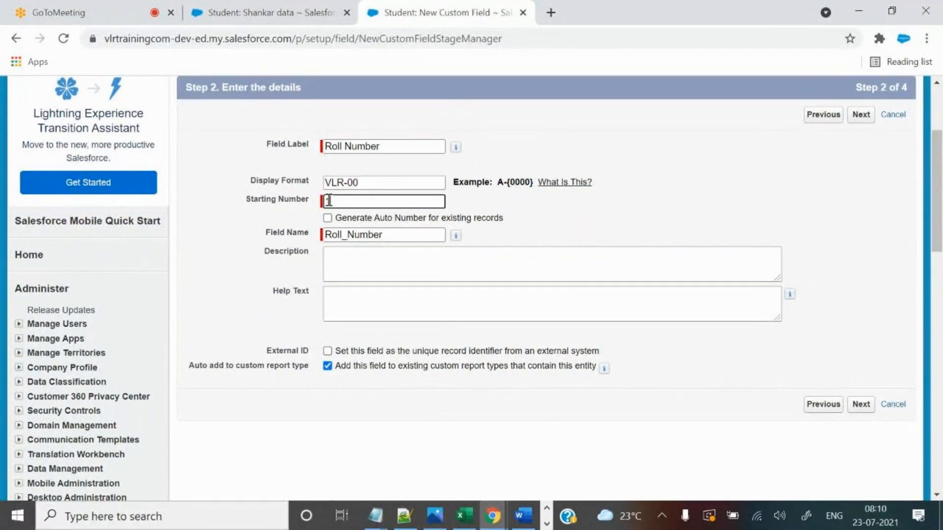
Restore the display format to VLR-{00}, keeping starting number 1.
left_click(380, 184)
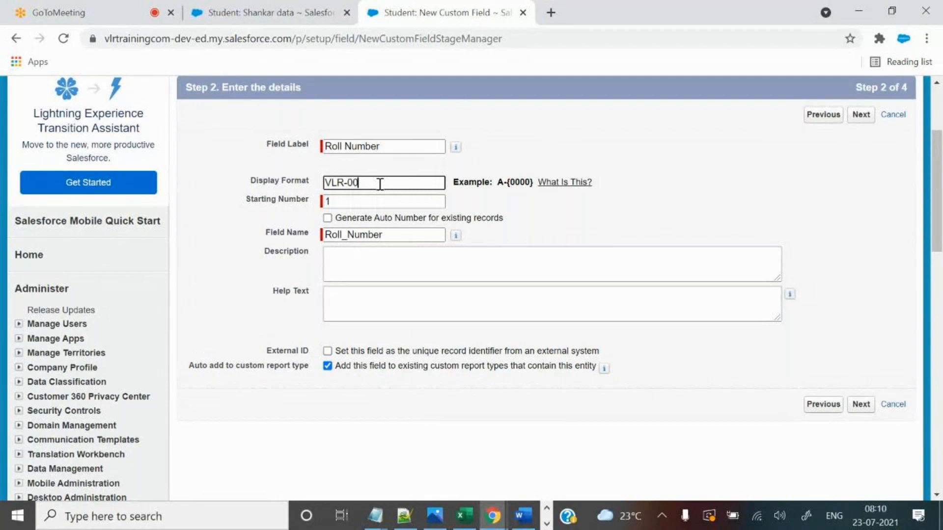
left_click_drag(379, 184, 308, 178)
left_click(375, 183)
key("BackSpace")
type("0}")
key("Left")
key("Left")
key("Left")
type("{")
left_click(555, 219)
Save Roll Number past the security and layout steps, then open it from Custom Fields & Relationships.
left_click(860, 405)
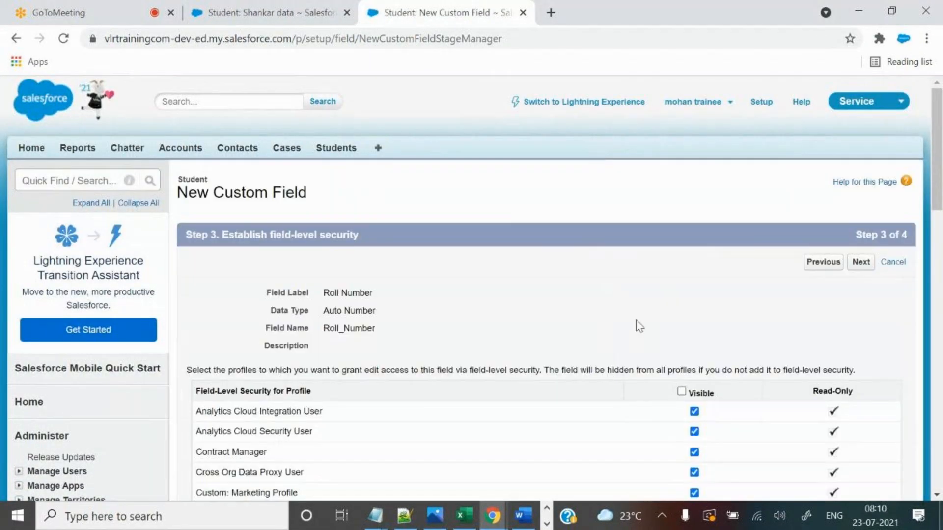
left_click(869, 271)
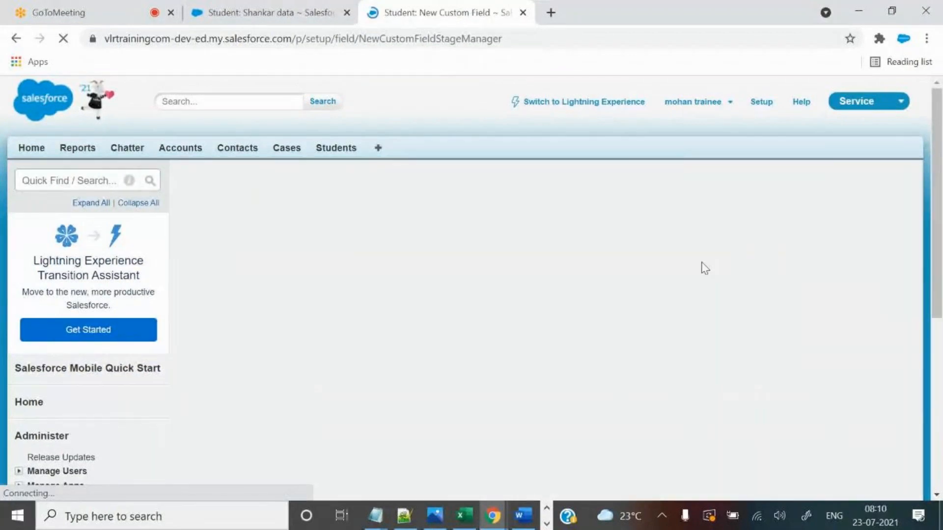
left_click(866, 269)
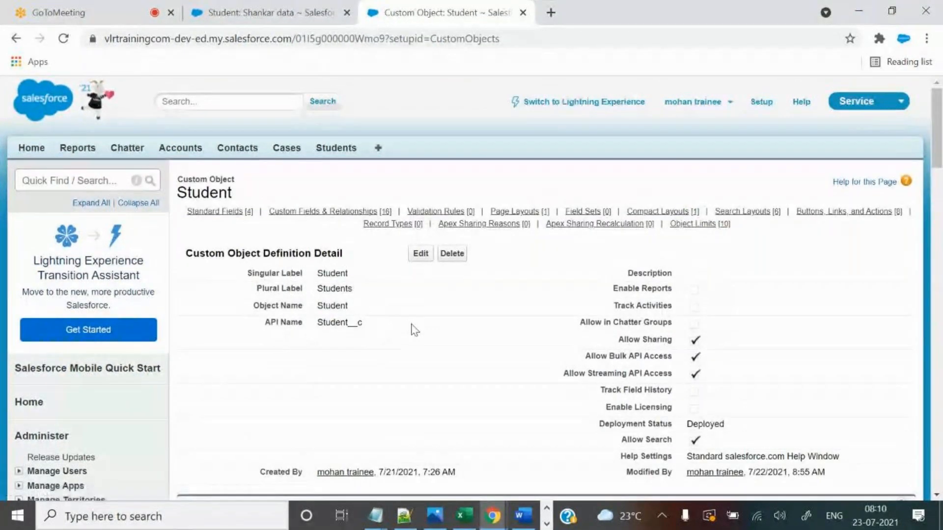
scroll(411, 324, "down", 5)
scroll(412, 323, "down", 4)
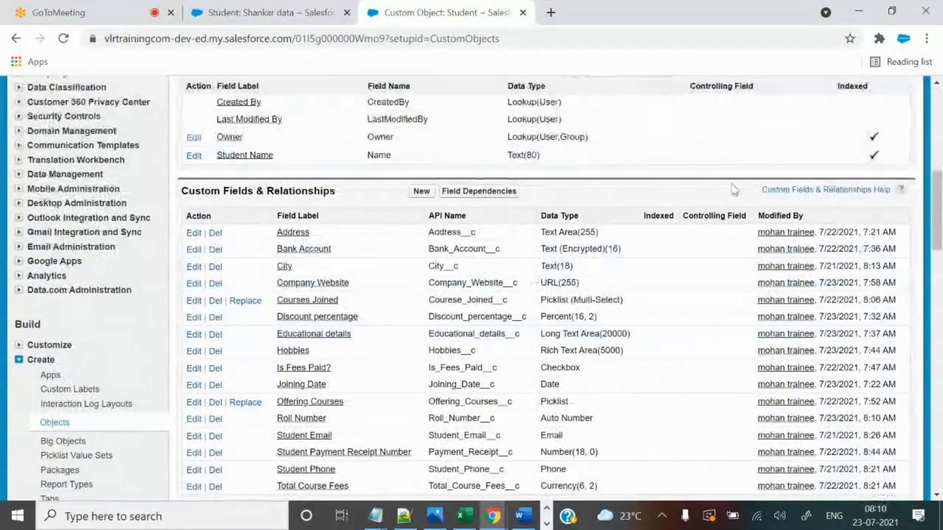
scroll(629, 319, "down", 2)
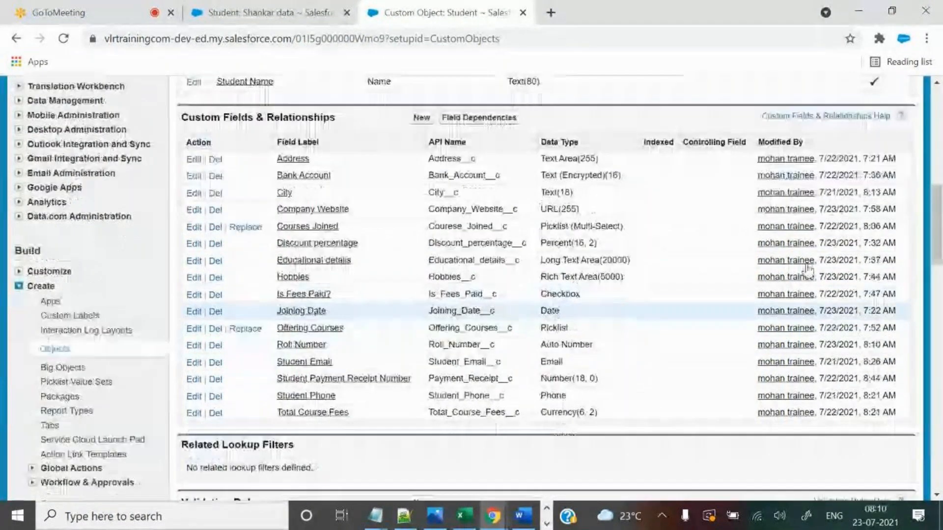
left_click_drag(271, 345, 324, 345)
left_click(316, 347)
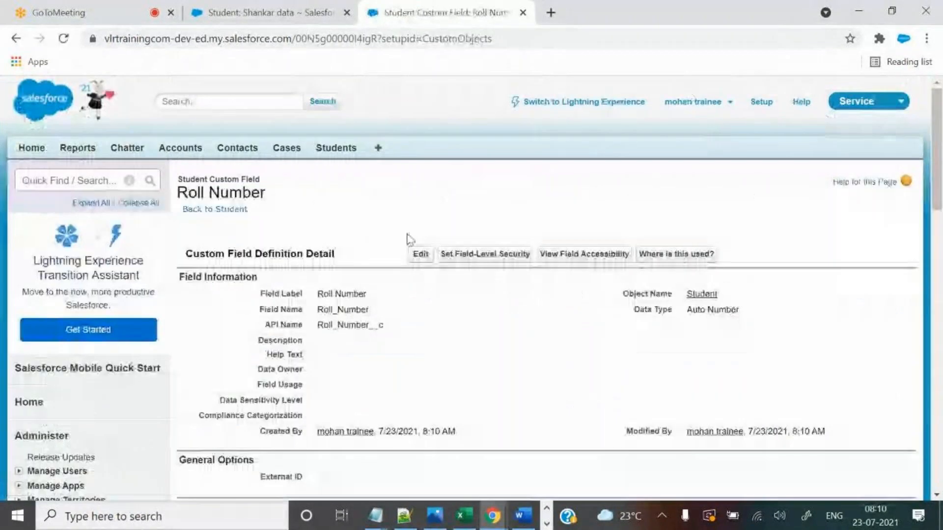
Open the Roll Number field definition for editing and reload the student record.
left_click(418, 253)
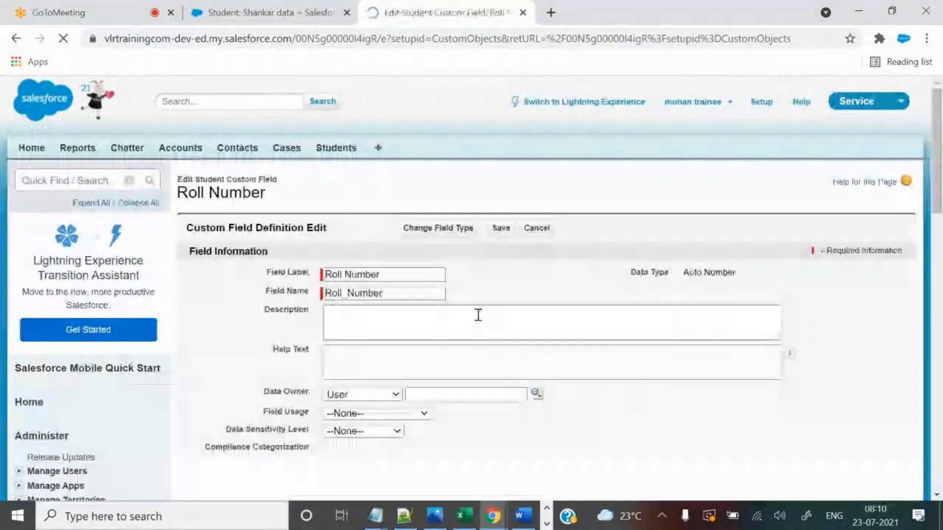
scroll(688, 421, "down", 5)
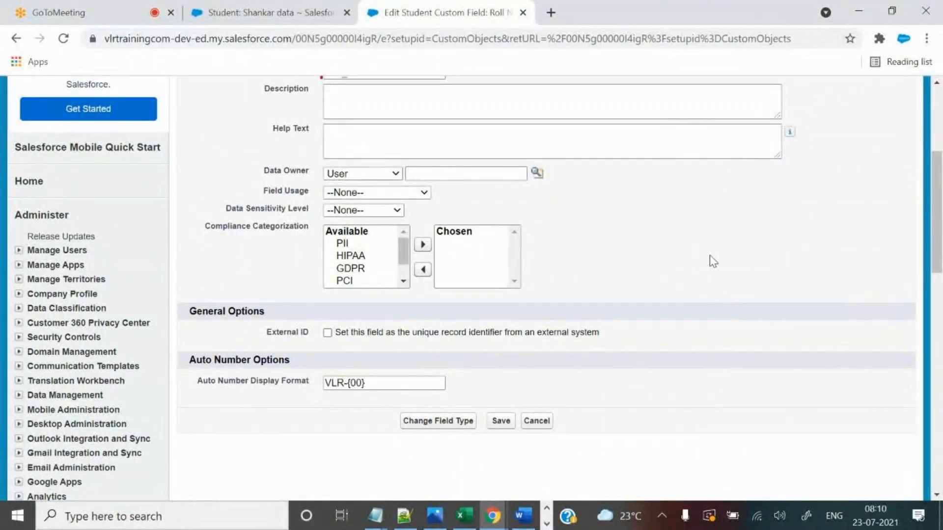
scroll(747, 344, "up", 3)
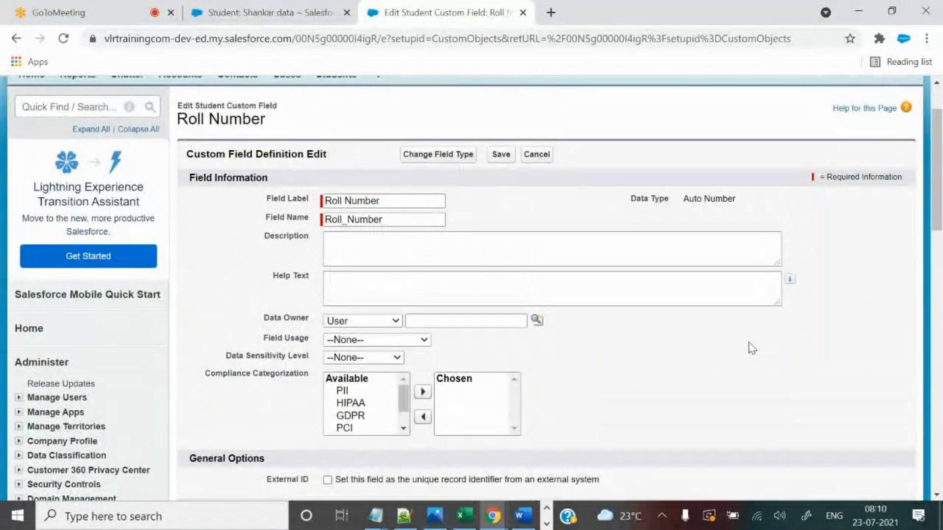
scroll(752, 349, "down", 2)
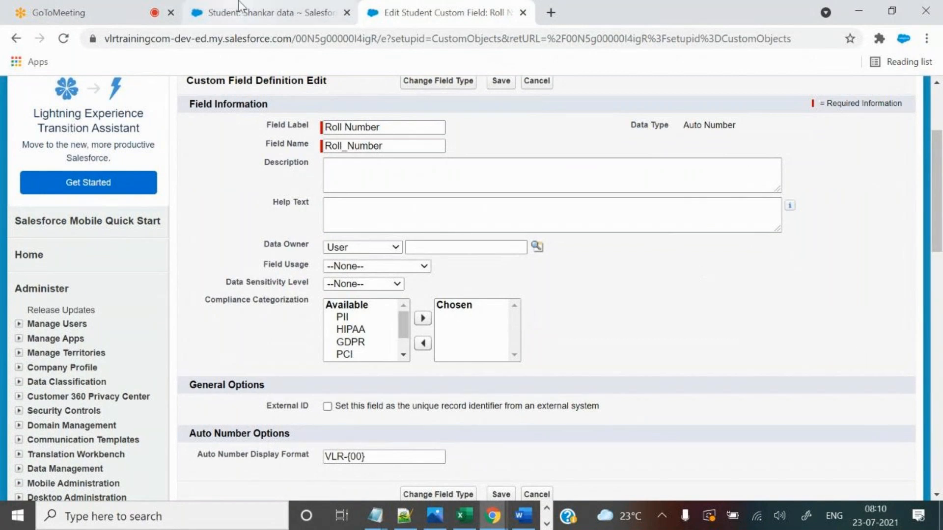
left_click(221, 12)
scroll(587, 364, "up", 6)
scroll(587, 364, "up", 4)
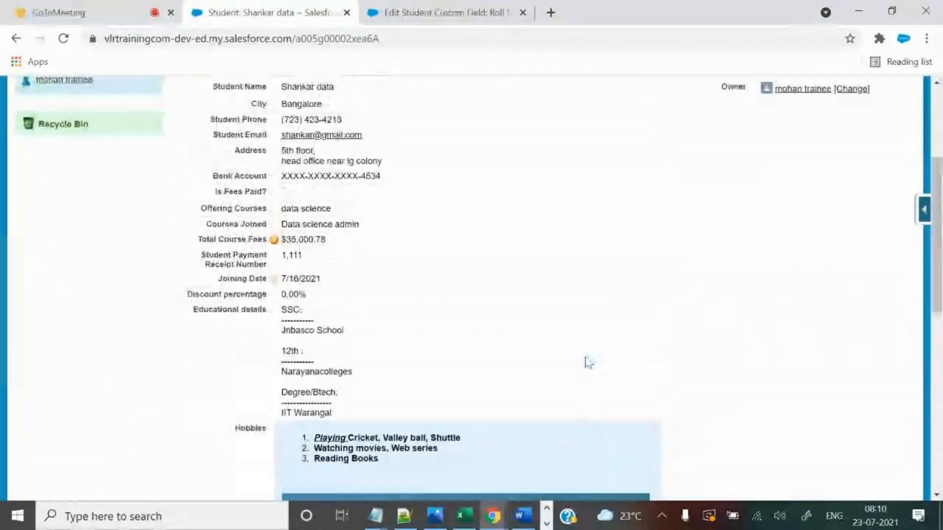
left_click(61, 42)
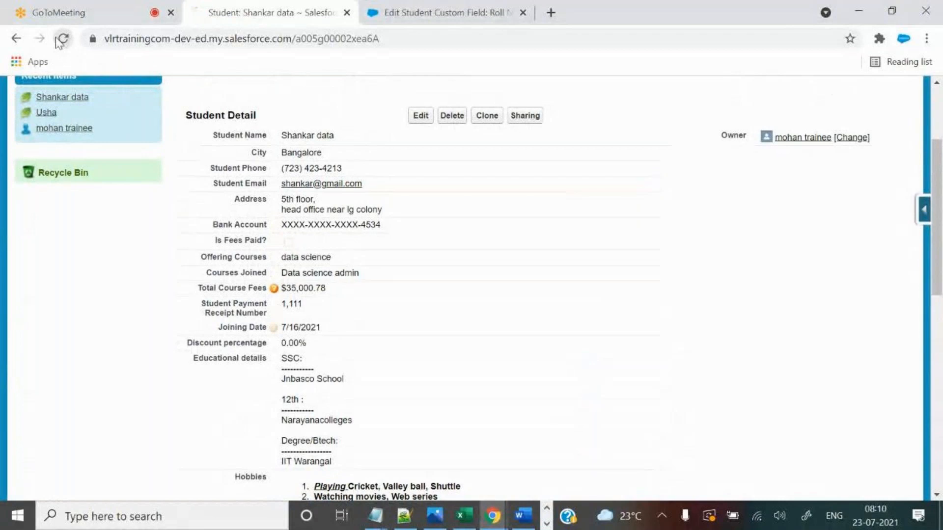
Search the student record for the Roll Number label copied from the field definition.
left_click(496, 11)
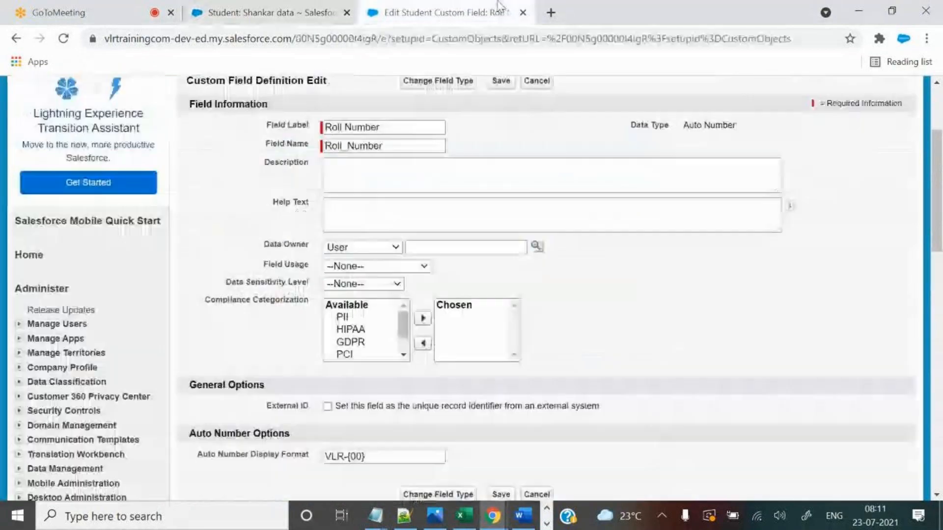
left_click_drag(393, 127, 279, 119)
key("ctrl+c")
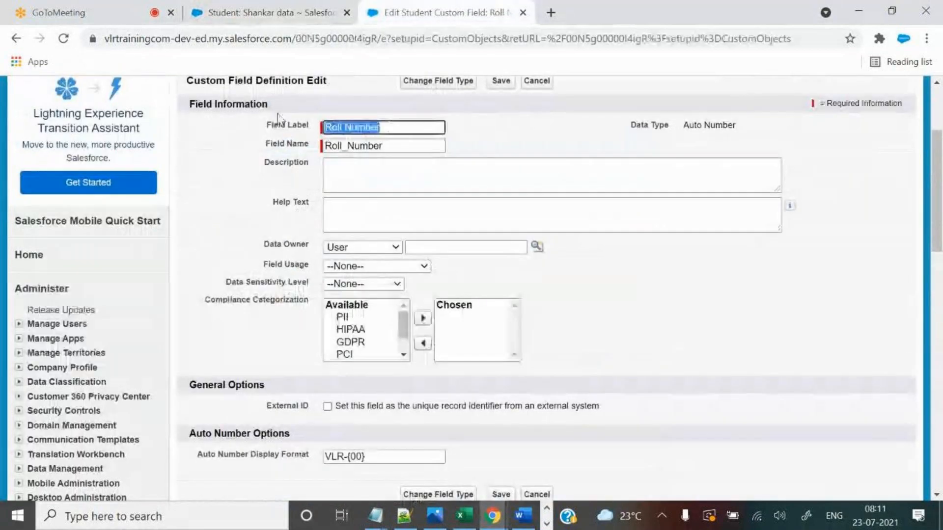
left_click(305, 10)
left_click(471, 9)
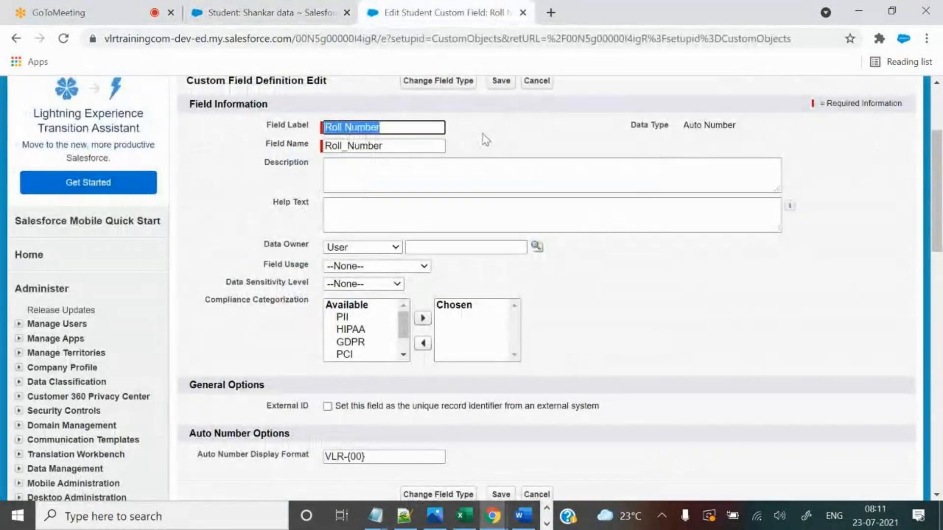
left_click(275, 12)
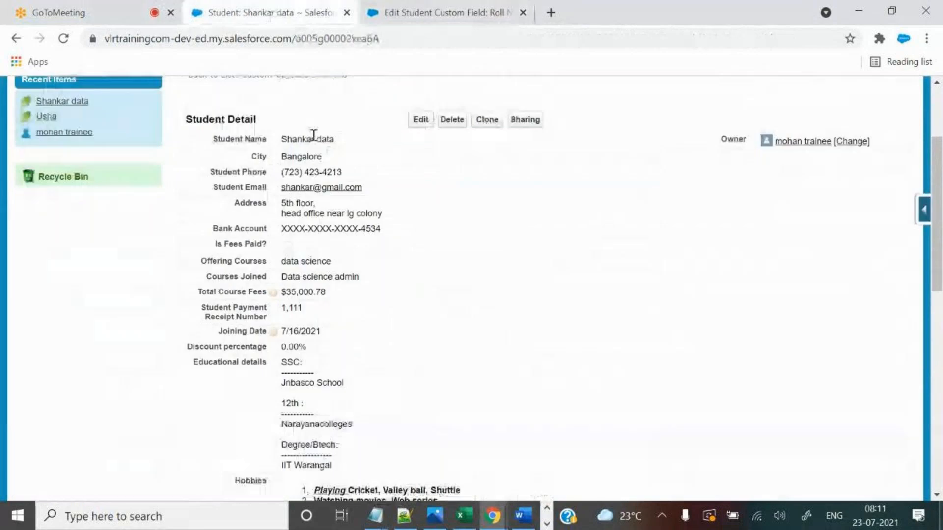
scroll(457, 278, "down", 1)
scroll(457, 278, "down", 10)
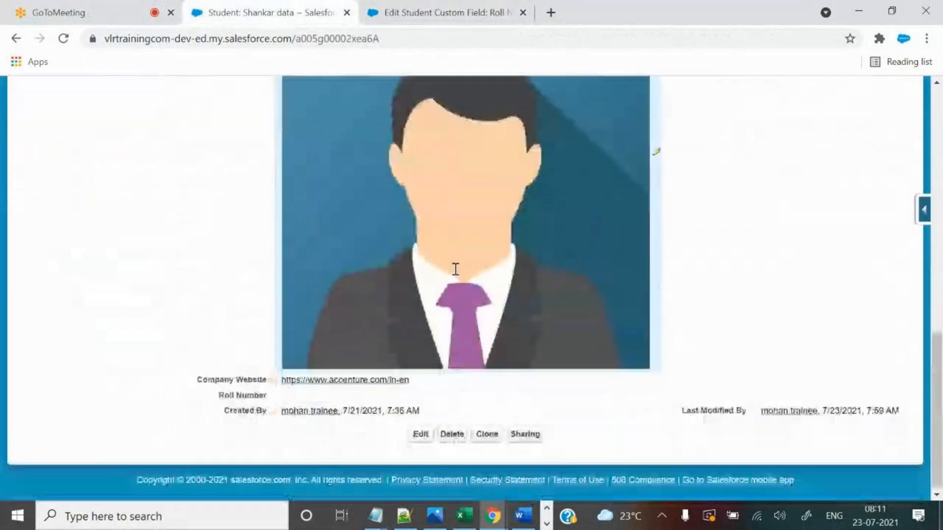
left_click(395, 10)
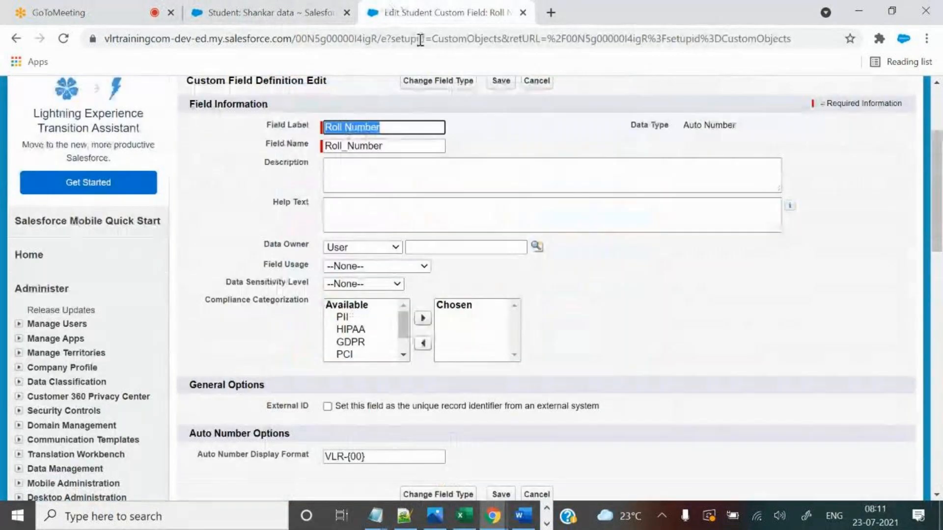
left_click(311, 2)
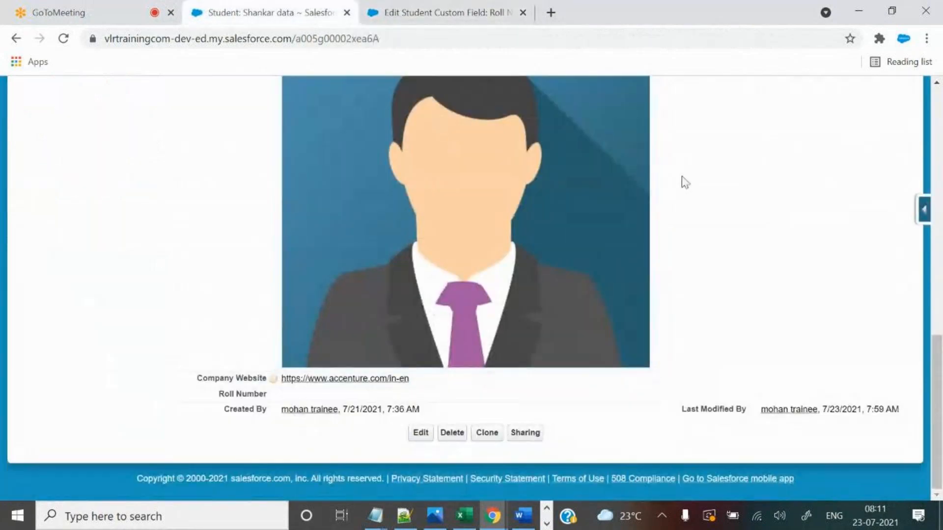
key("ctrl+f")
key("ctrl+v")
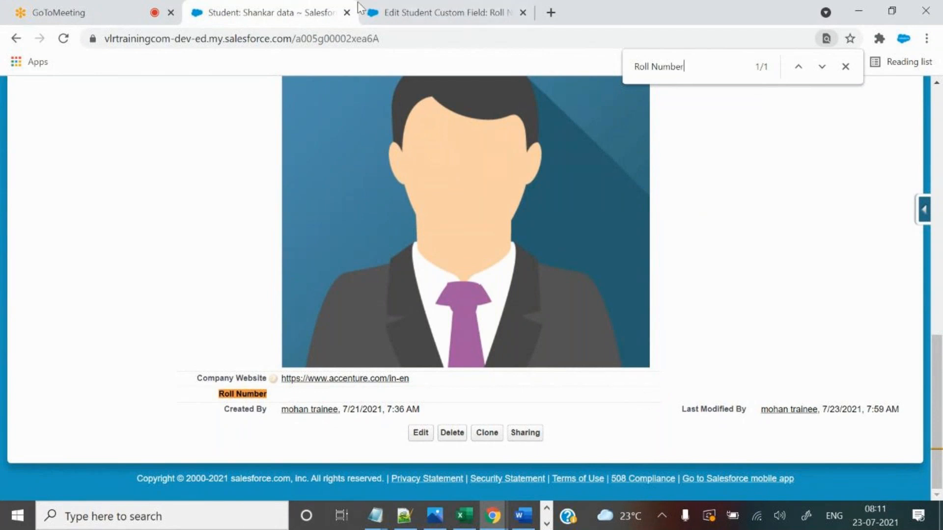
Start a new student record and begin entering the student's name.
scroll(742, 291, "up", 15)
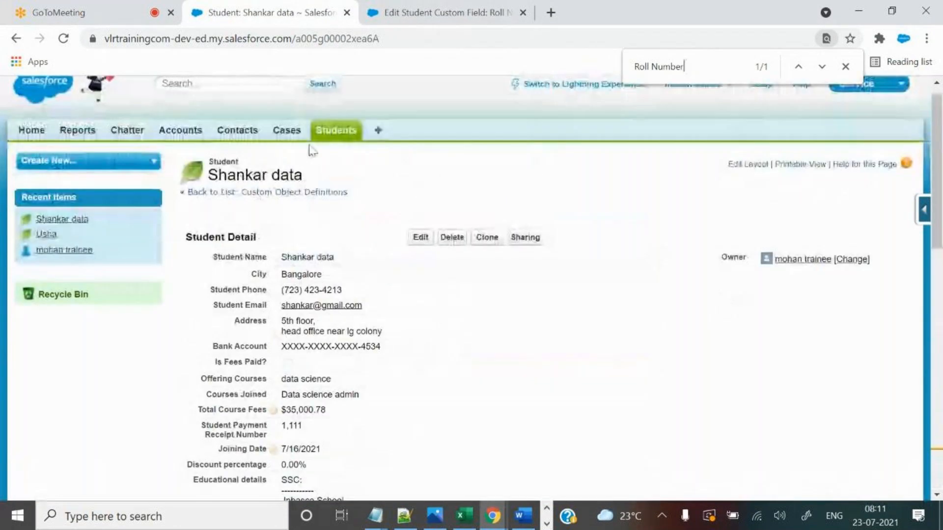
left_click(339, 129)
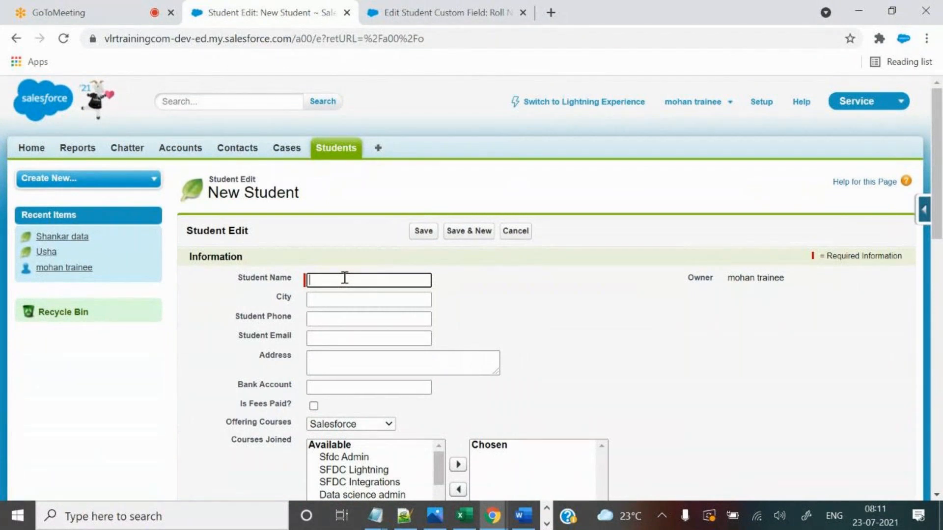
type("ENU")
key("BackSpace")
key("BackSpace")
key("BackSpace")
key("BackSpace")
scroll(515, 347, "down", 5)
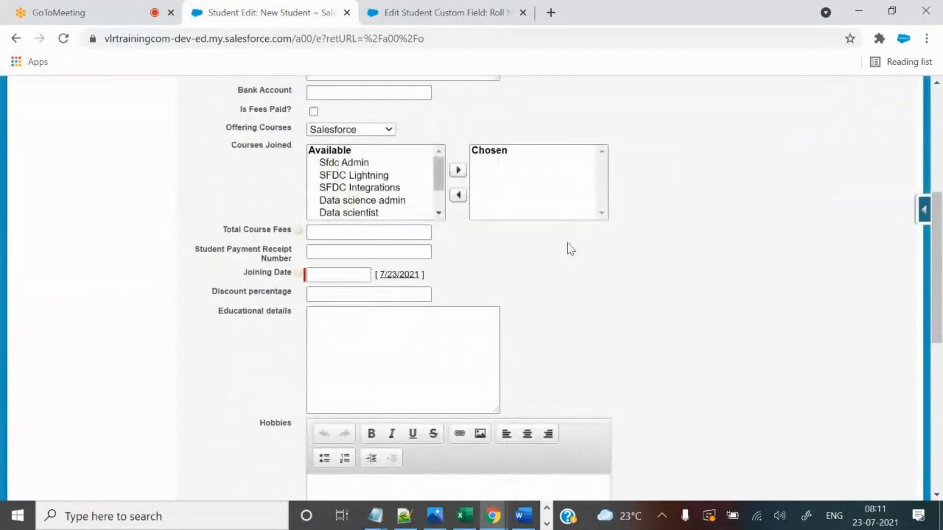
Search the new student form for a Roll Number field.
key("ctrl+f")
type("Roll Number")
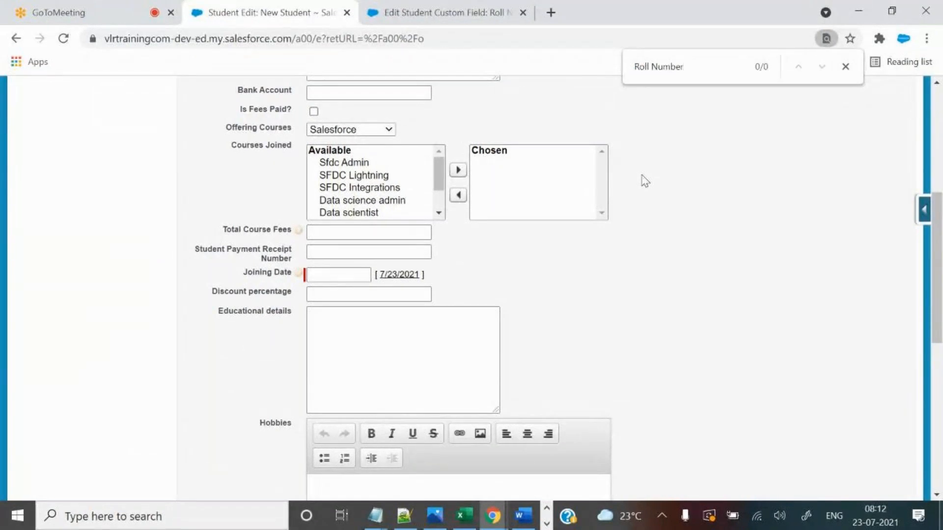
scroll(695, 312, "down", 7)
scroll(698, 312, "up", 6)
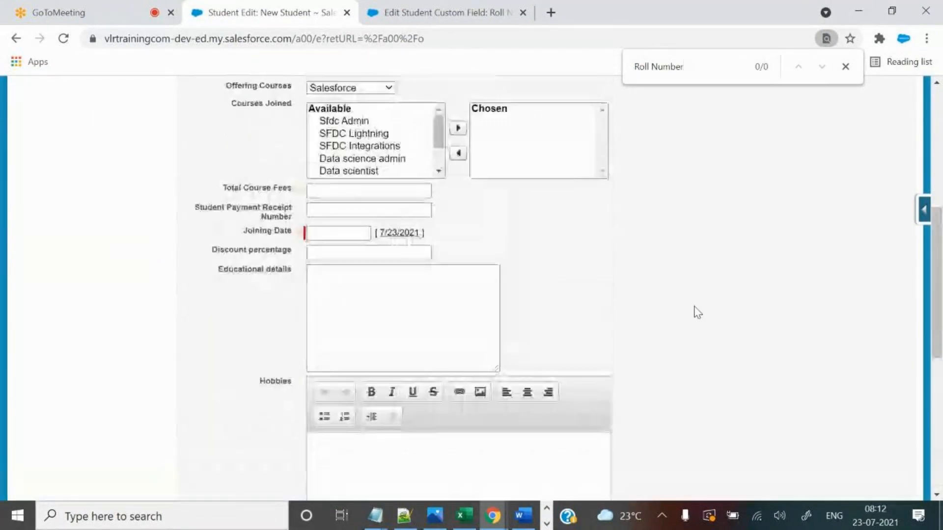
scroll(695, 312, "up", 7)
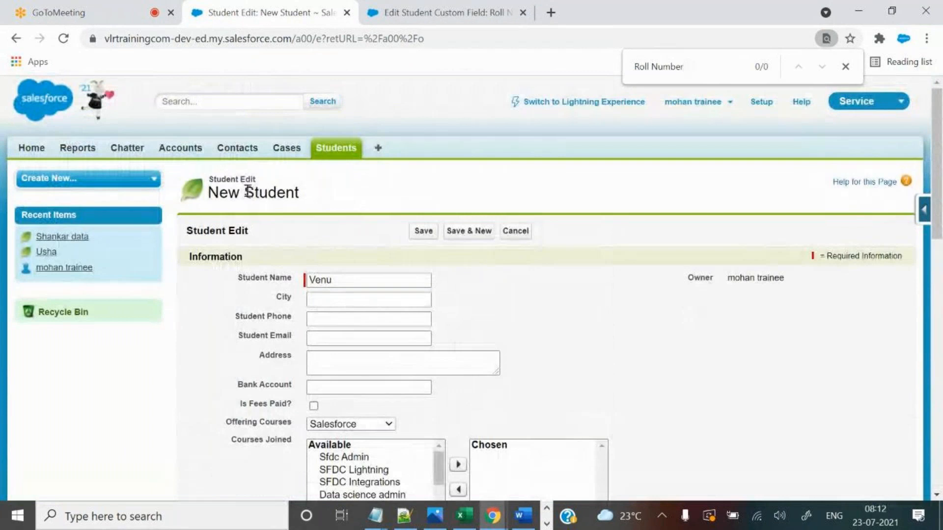
left_click_drag(684, 69, 637, 72)
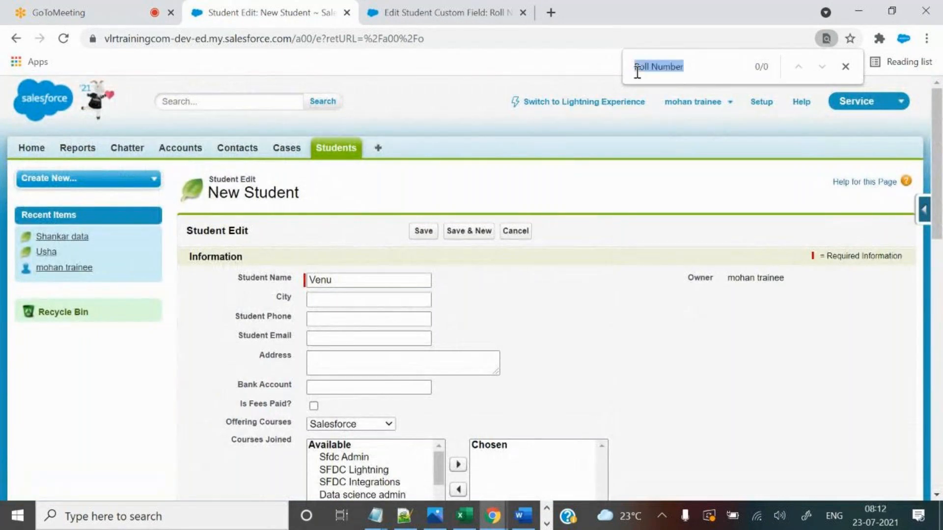
left_click(702, 68)
left_click_drag(713, 66, 600, 65)
left_click(701, 71)
left_click_drag(633, 68, 686, 67)
scroll(626, 262, "down", 15)
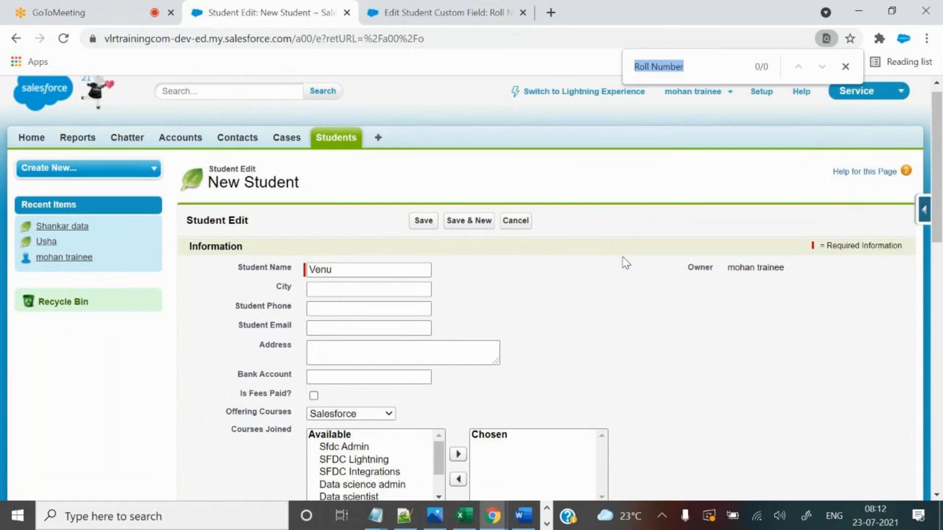
scroll(619, 249, "up", 10)
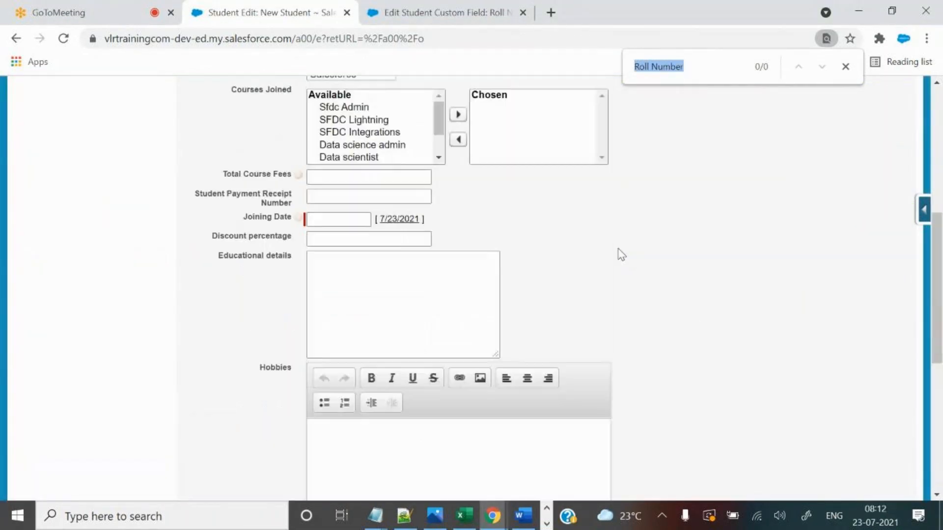
Fill Joining Date with 7/23/2021, clear it, and try saving without a joining date.
left_click(399, 307)
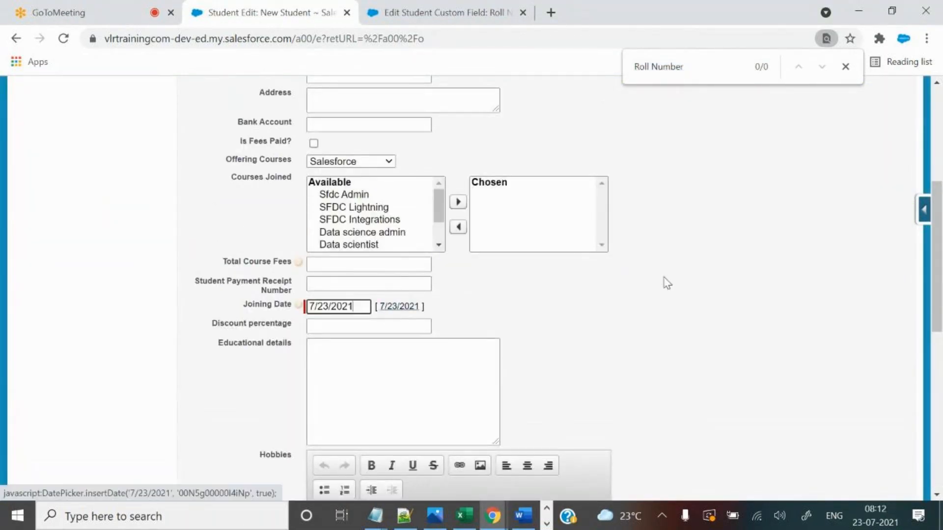
scroll(684, 305, "down", 8)
scroll(621, 289, "up", 15)
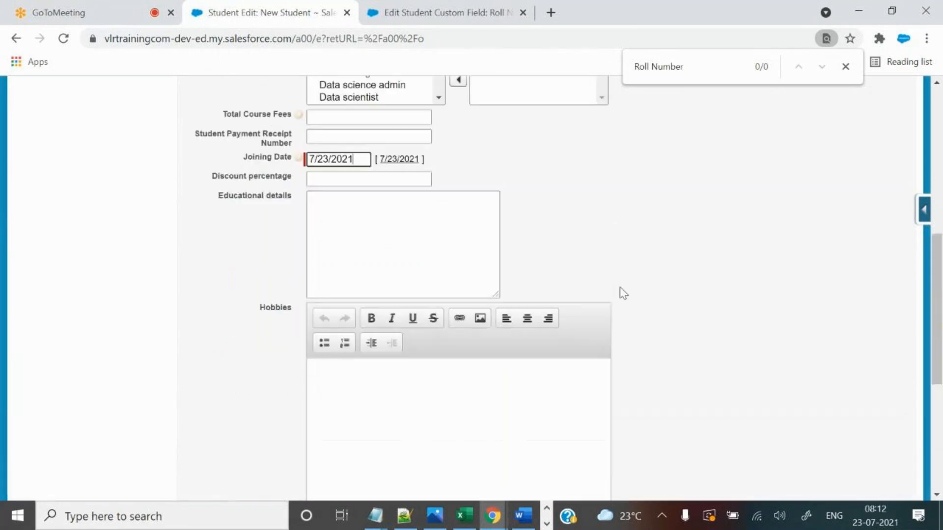
scroll(621, 290, "down", 5)
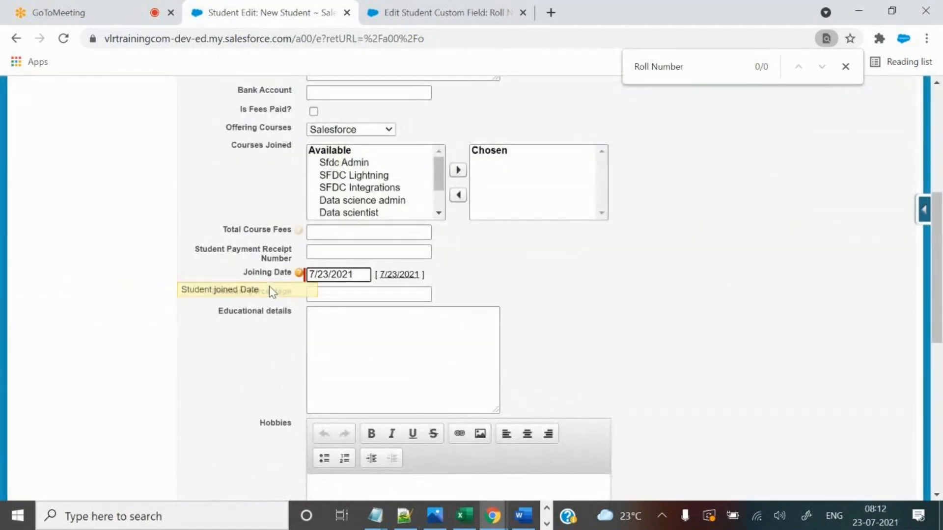
left_click(284, 276)
key("BackSpace")
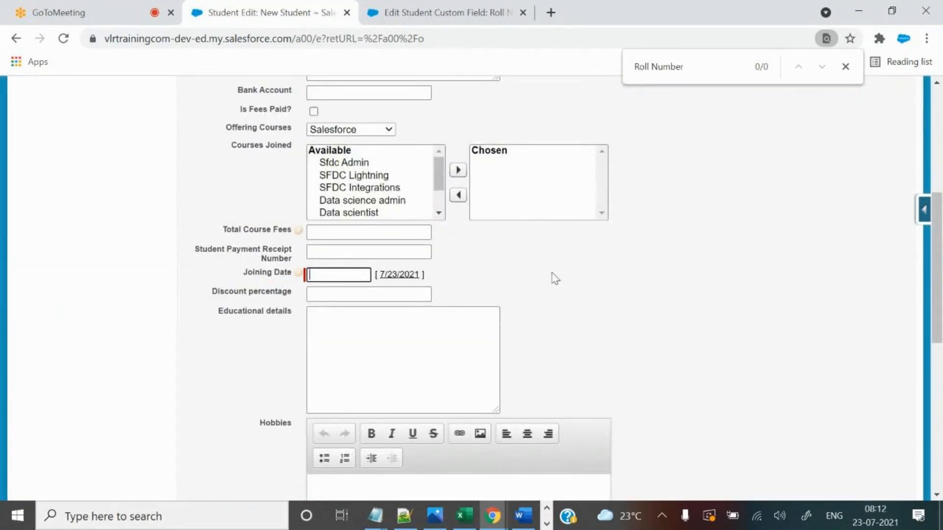
scroll(585, 280, "up", 6)
left_click(424, 234)
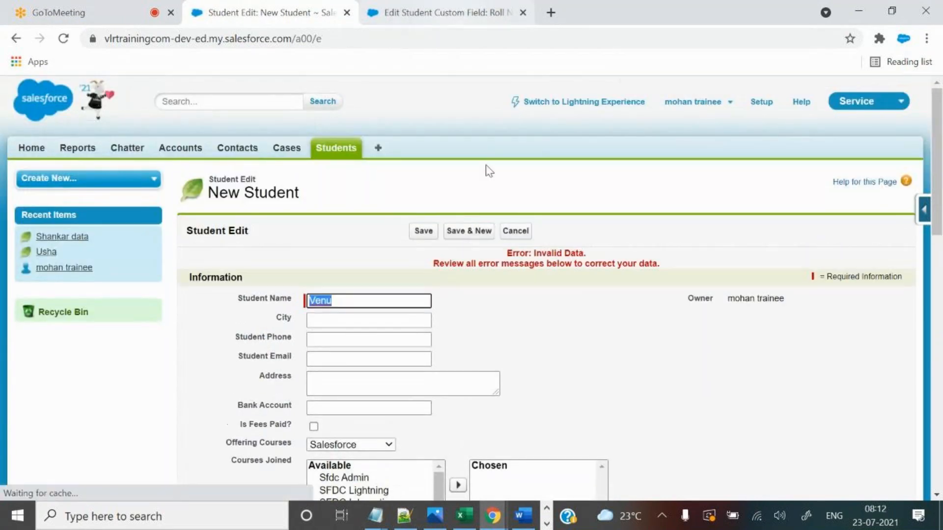
Re-enter Joining Date 7/23/2021 and save the new student record.
scroll(547, 316, "down", 5)
left_click_drag(335, 310, 432, 312)
left_click(399, 295)
scroll(653, 299, "down", 5)
scroll(663, 302, "down", 3)
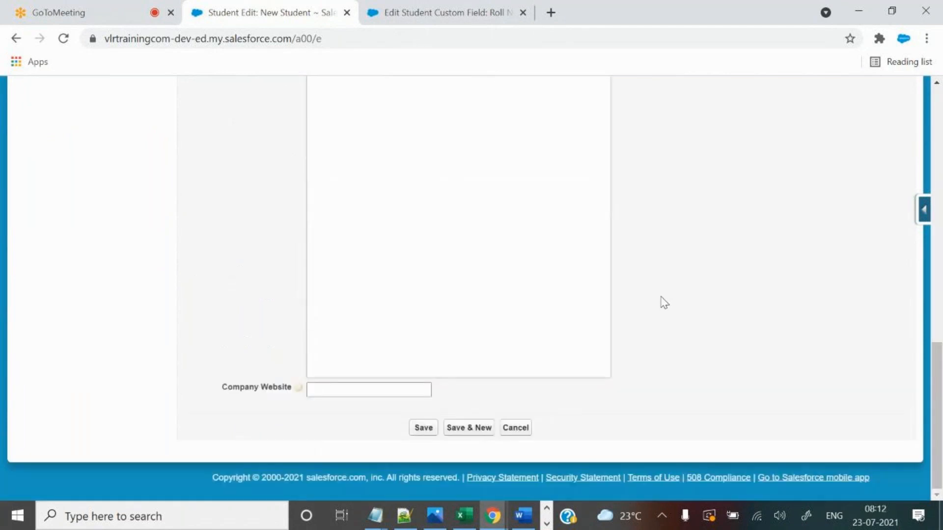
left_click(421, 429)
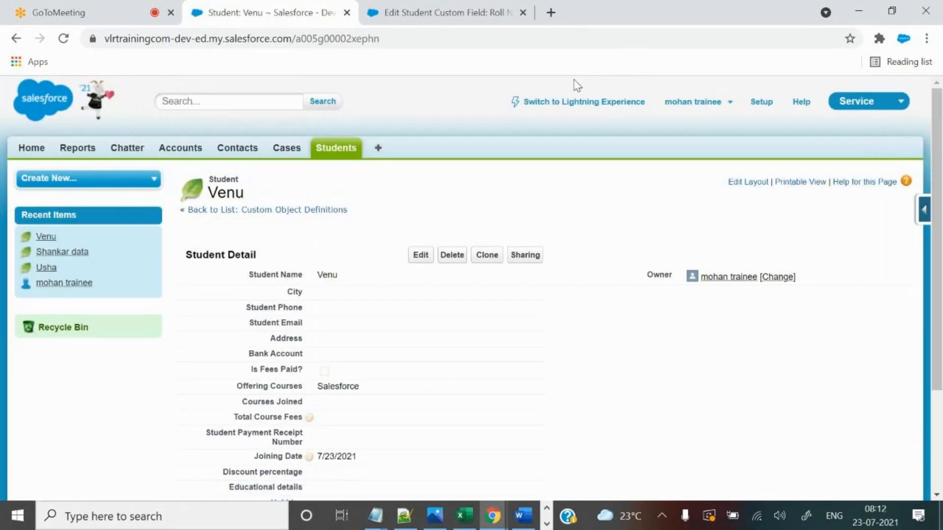
Find Roll Number on the saved record and highlight its value VLR-01.
key("ctrl+f")
type("Roll Number")
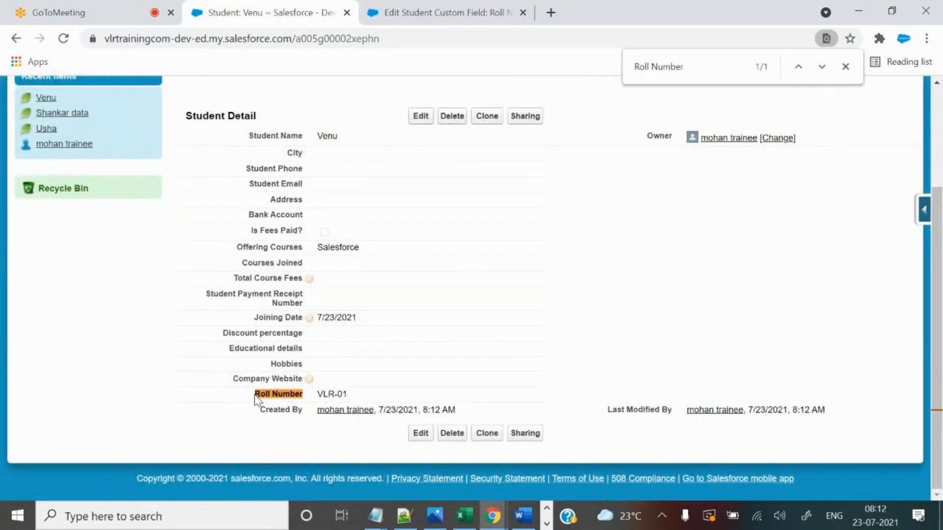
left_click_drag(313, 397, 354, 393)
left_click(523, 394)
left_click_drag(315, 395, 354, 399)
Review the Notepad++ auto-number notes: example VLR-01, the format braces and start value 1.
left_click(403, 513)
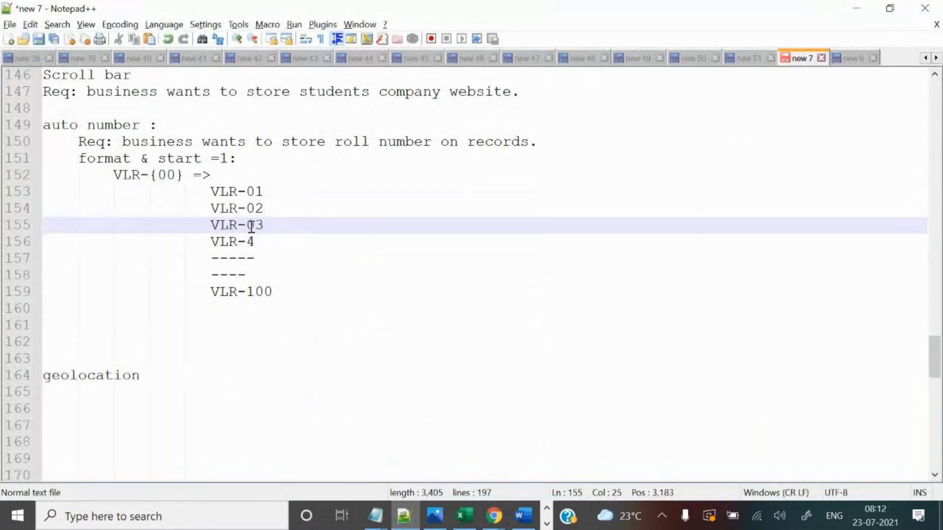
left_click_drag(202, 192, 305, 186)
left_click_drag(185, 178, 179, 175)
left_click(176, 174)
left_click_drag(229, 159, 218, 157)
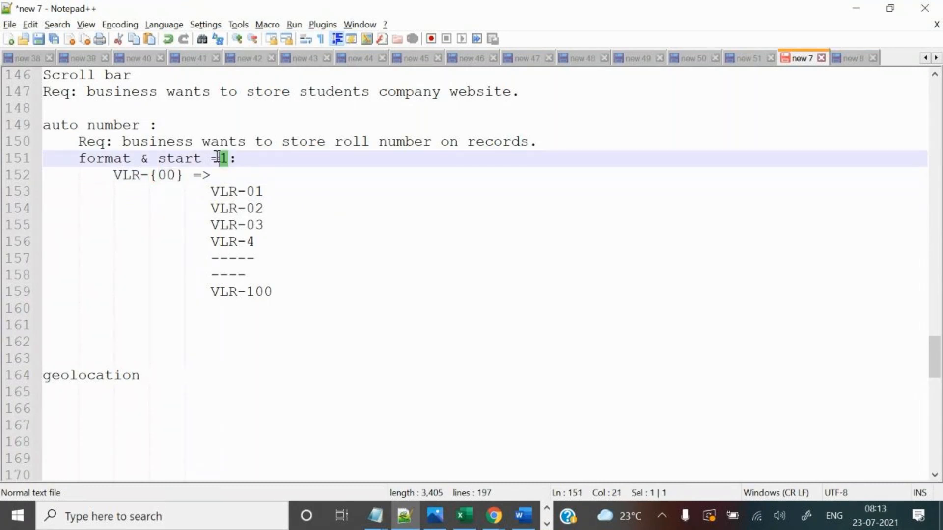
Rewrite VLR-{00} as VLR-01 on line 152 and highlight the example roll numbers VLR-01 to VLR-4.
left_click(177, 176)
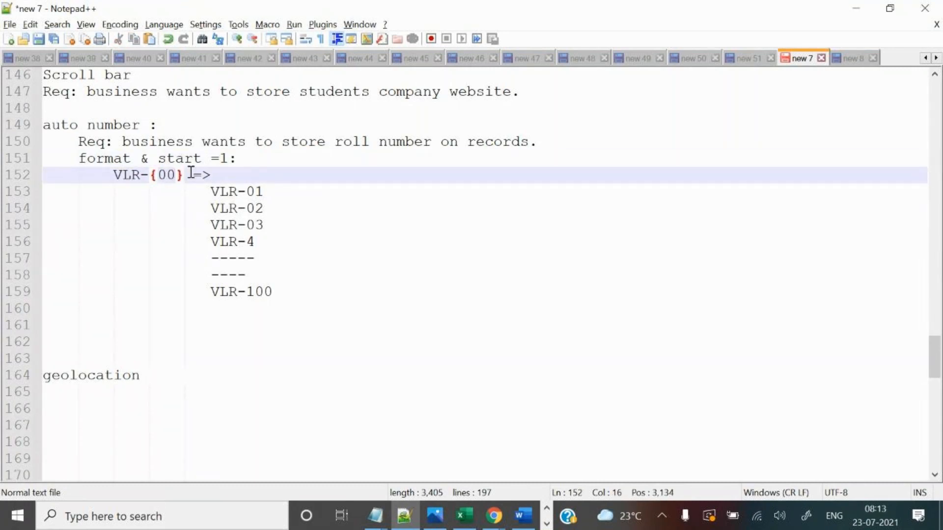
key("BackSpace")
type("1")
key("Delete")
left_click(156, 175)
key("BackSpace")
left_click_drag(211, 192, 279, 261)
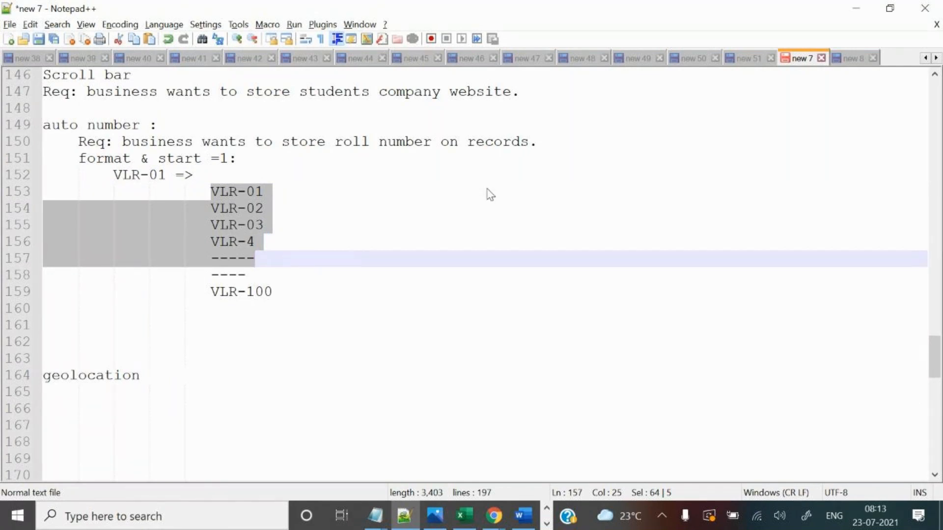
key("alt+Tab")
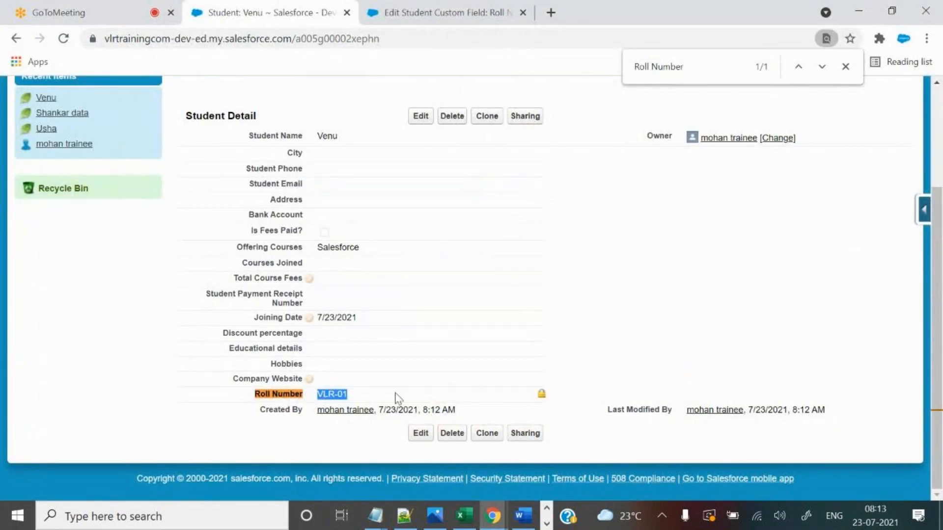
Start another new student with a name and Joining Date 7/23/2021.
scroll(564, 302, "up", 3)
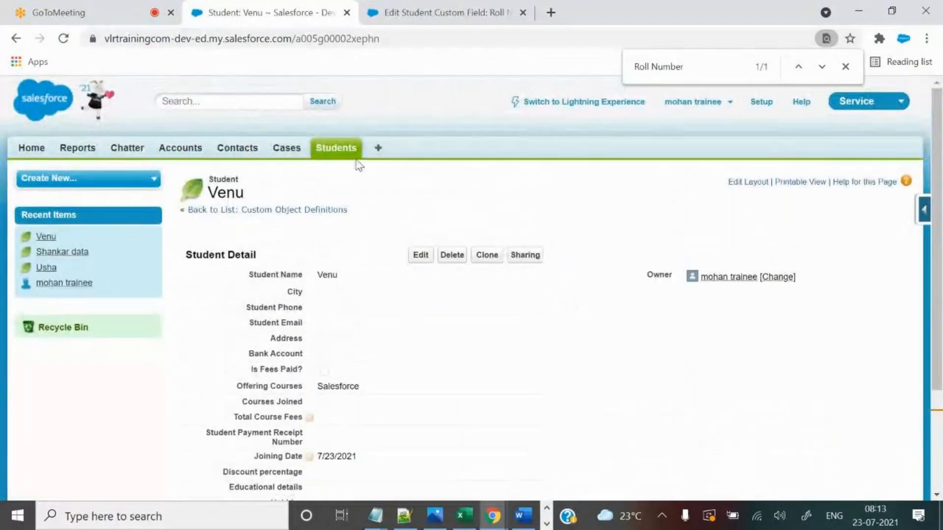
left_click(349, 150)
left_click(421, 259)
left_click(361, 277)
type("Raja")
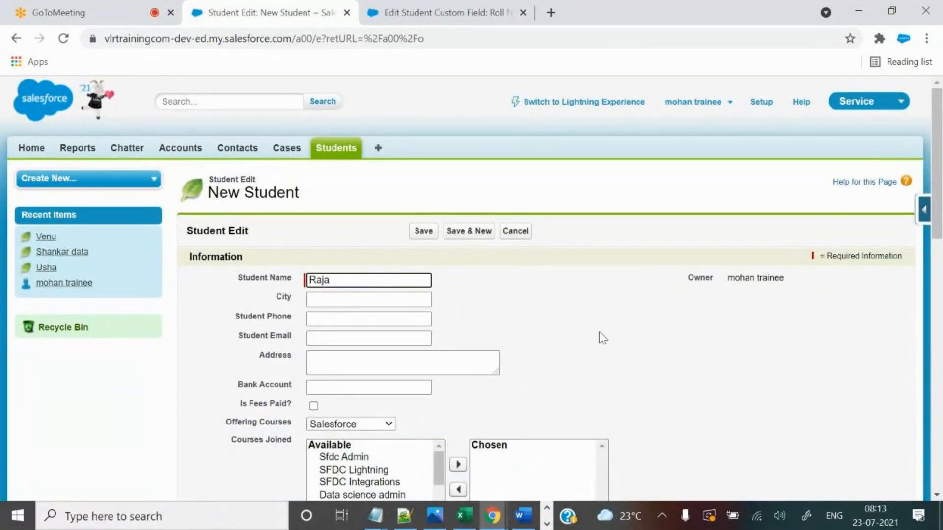
scroll(599, 334, "down", 4)
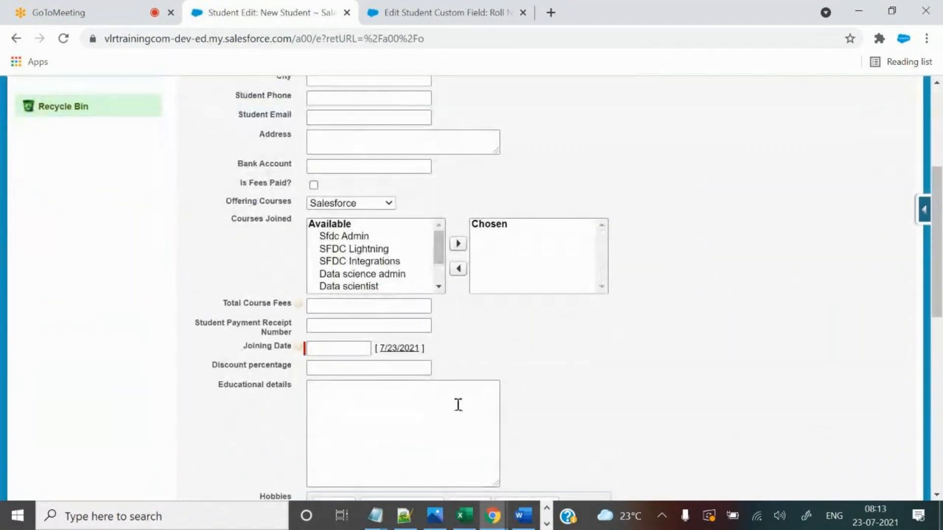
left_click(399, 348)
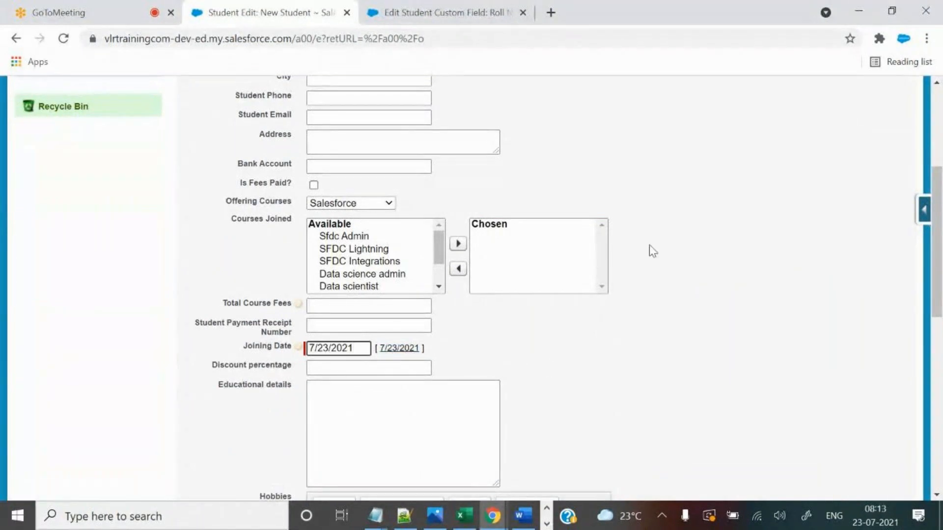
Check the form for a Roll Number field, then save the second student.
key("ctrl+f")
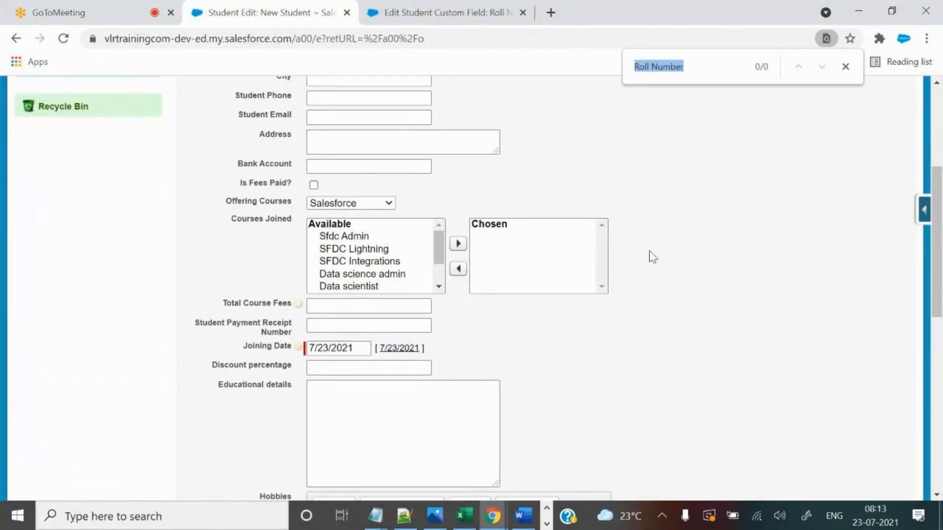
left_click(696, 69)
scroll(715, 238, "down", 5)
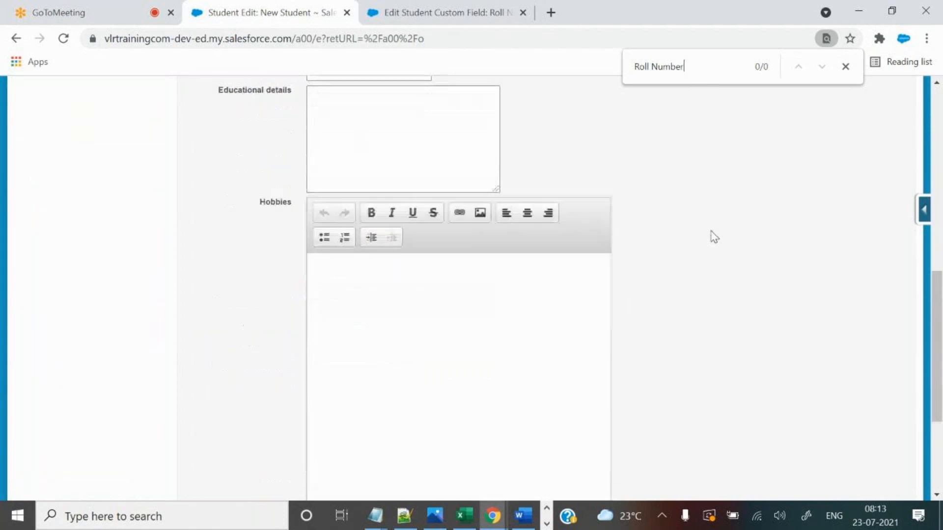
scroll(698, 241, "down", 3)
scroll(653, 315, "up", 7)
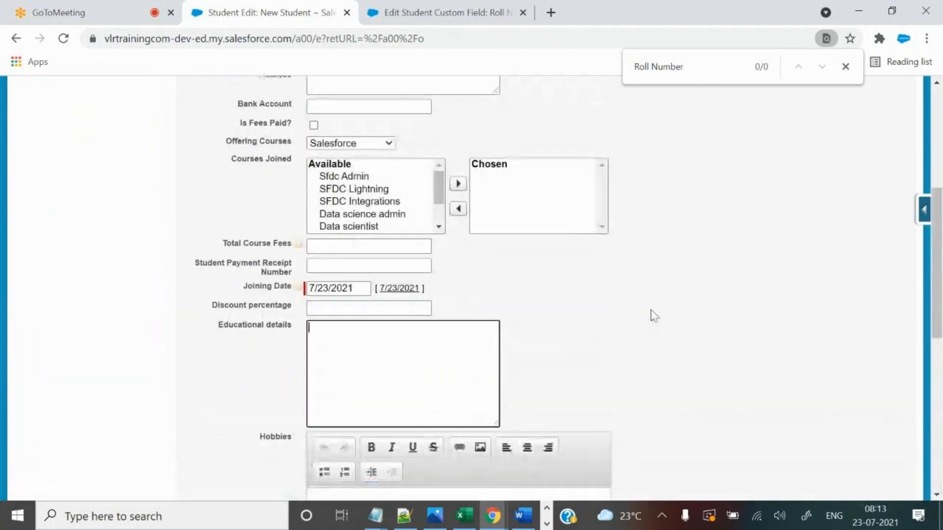
scroll(638, 278, "up", 6)
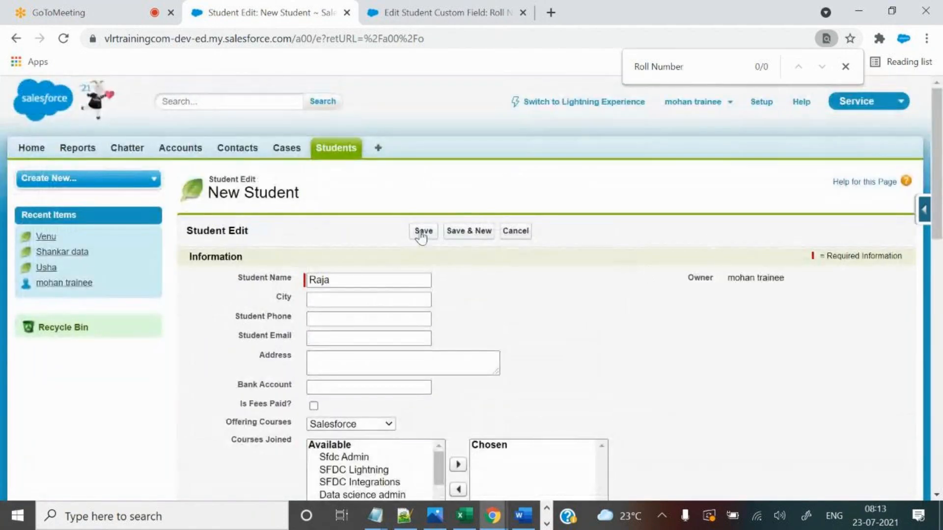
left_click(420, 233)
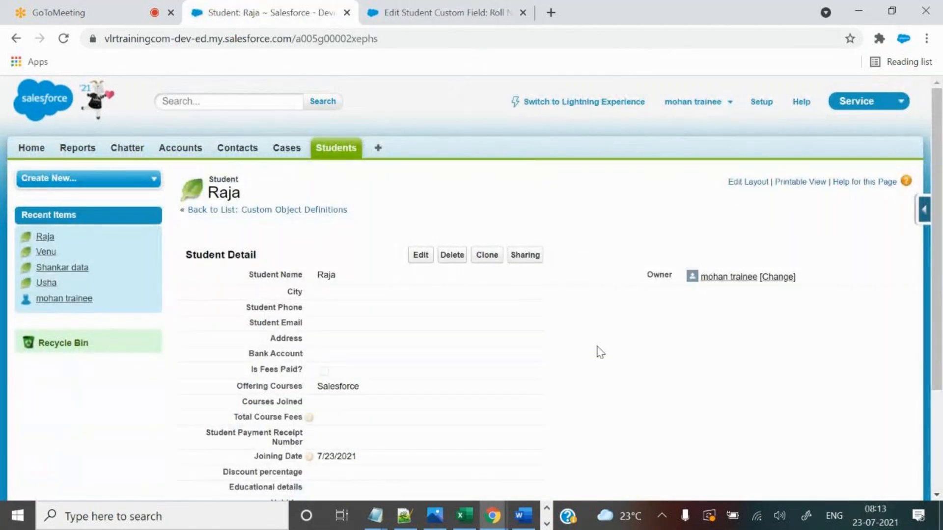
Find Roll Number on the saved record and highlight its value VLR-02.
key("ctrl+f")
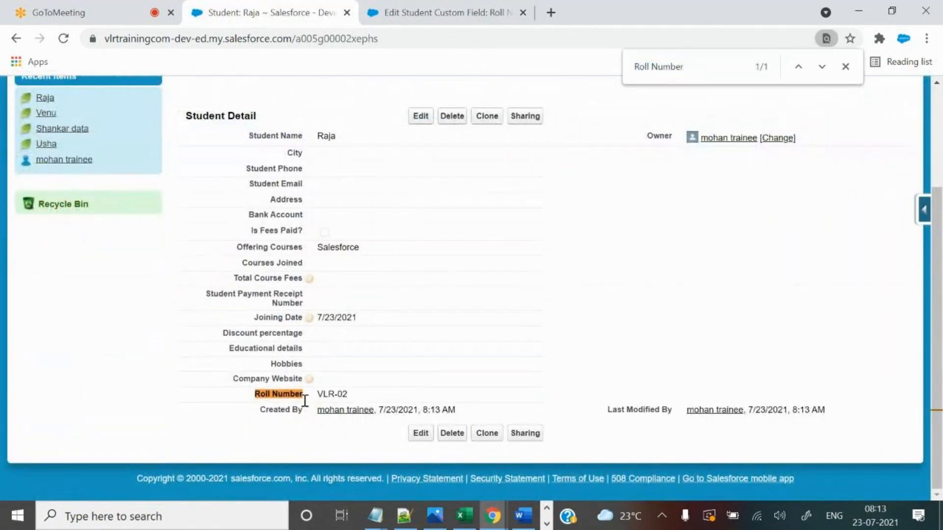
left_click_drag(318, 394, 348, 394)
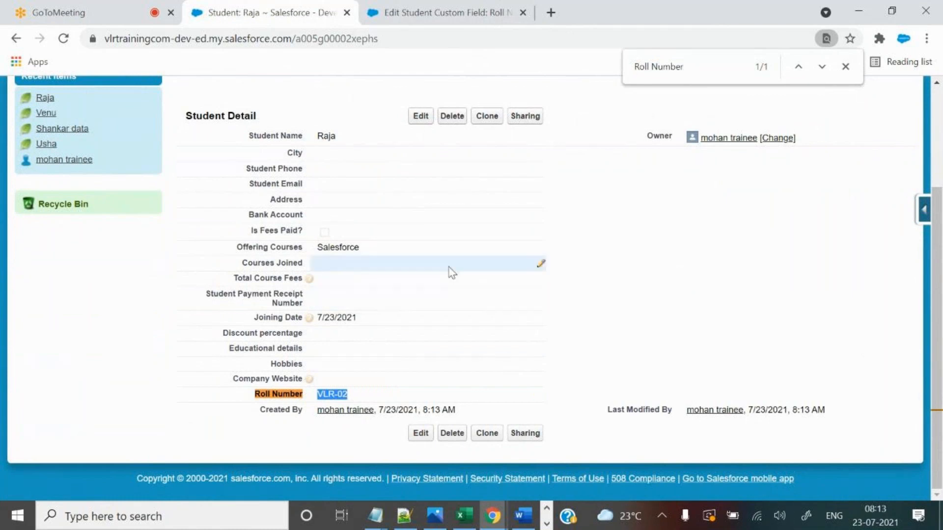
left_click(519, 298)
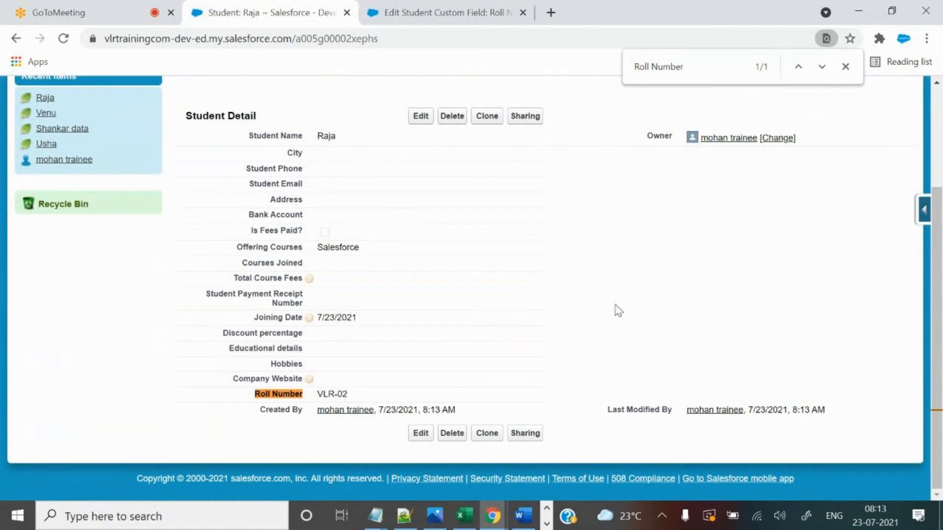
left_click_drag(317, 394, 349, 396)
scroll(596, 312, "up", 3)
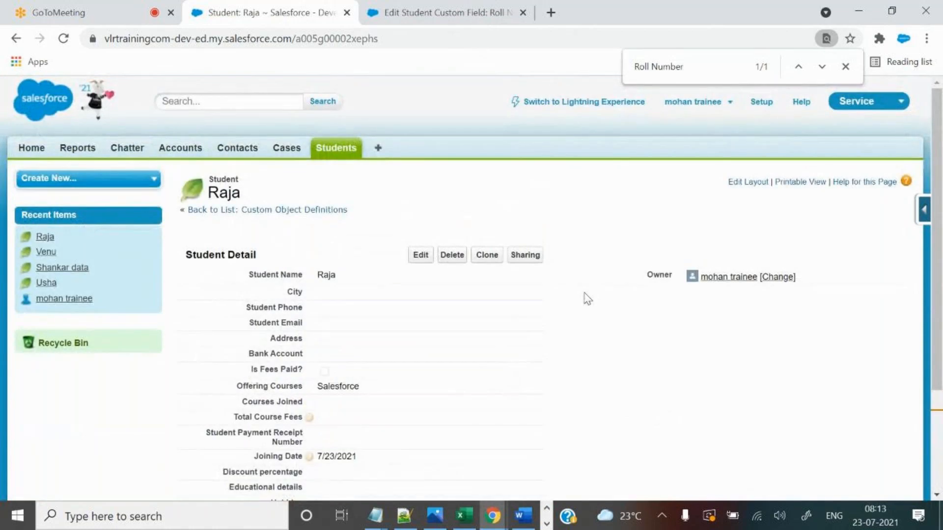
Open an older student record and confirm its Roll Number is blank.
left_click(346, 152)
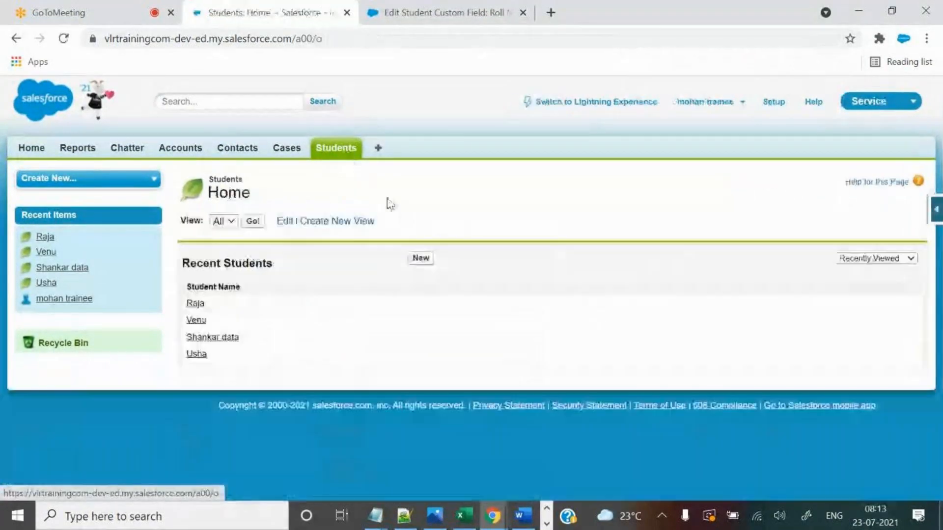
left_click(214, 339)
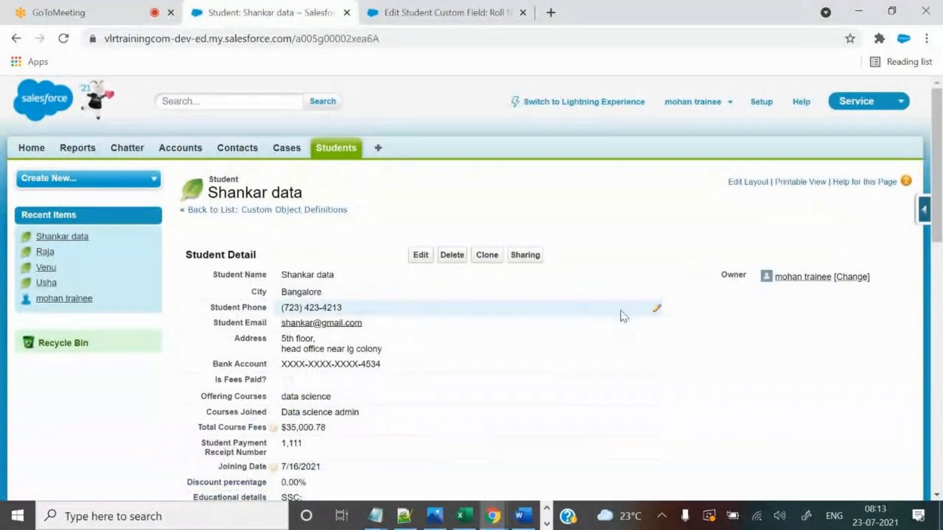
key("ctrl+f")
left_click_drag(217, 394, 279, 397)
left_click(727, 266)
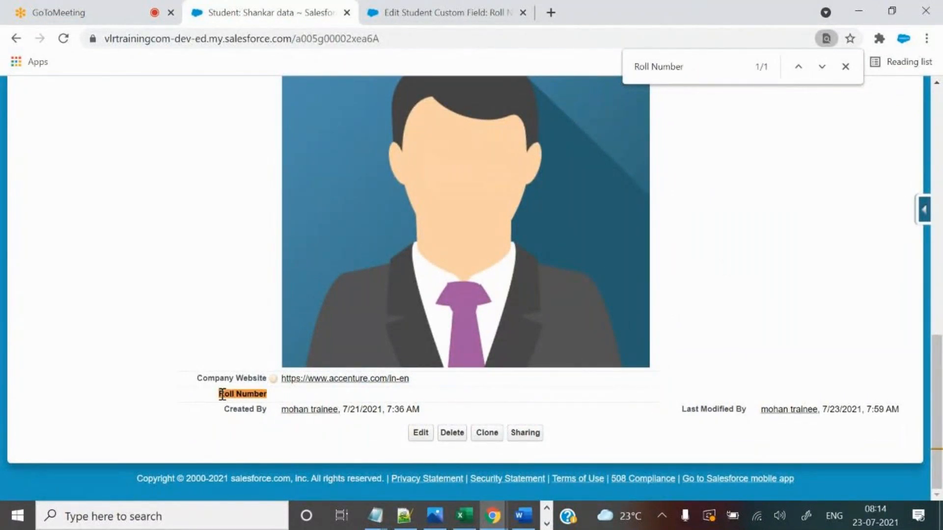
Edit that record (Joining Date 7/16/2021) and locate Roll Number, which has no input box.
left_click(417, 435)
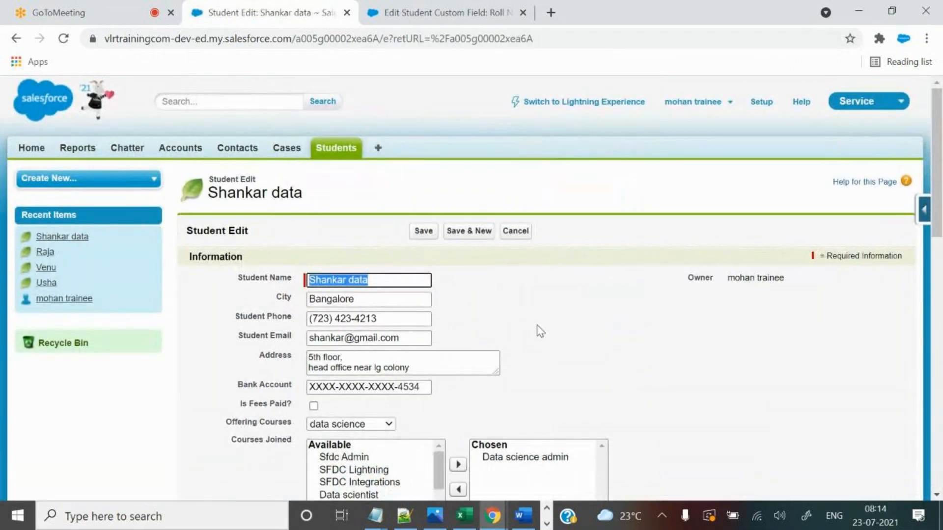
key("ctrl+f")
key("Return")
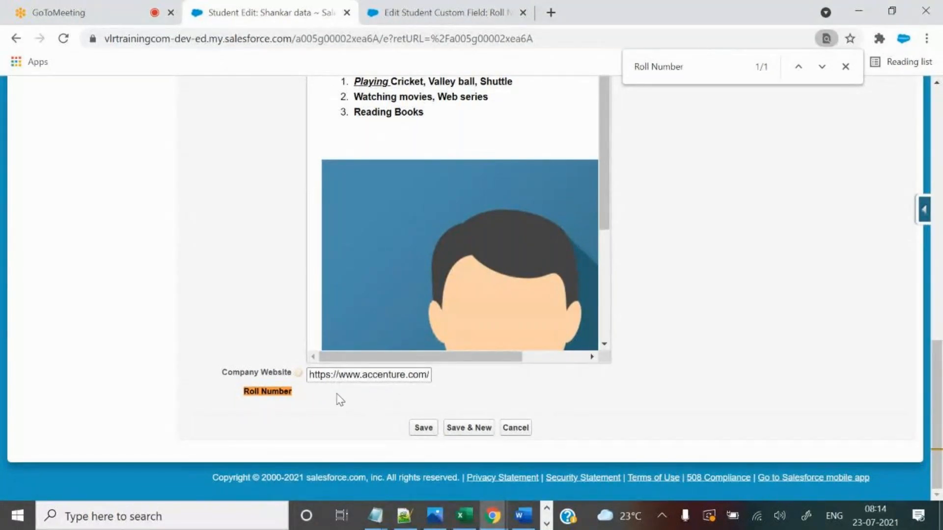
scroll(363, 408, "up", 15)
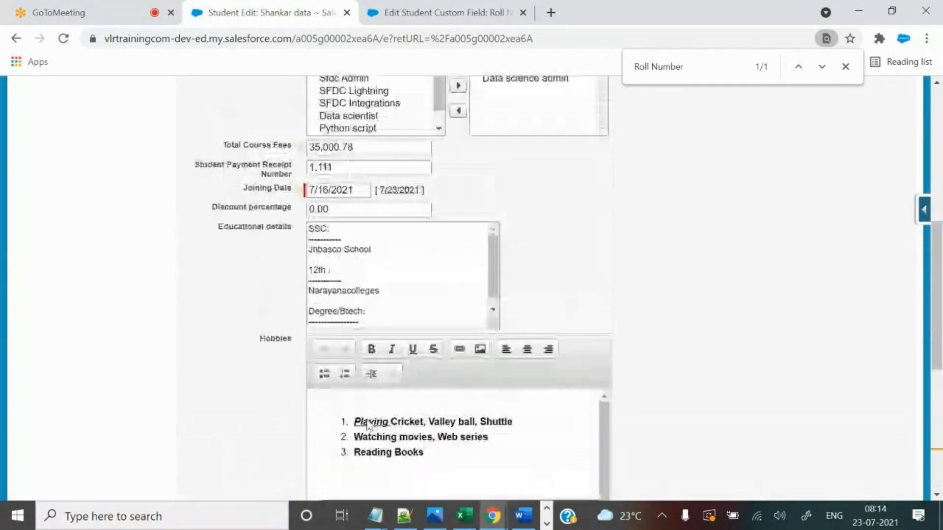
Open the VLR-02 student's edit form and highlight its read-only VLR-02 Roll Number.
left_click(333, 149)
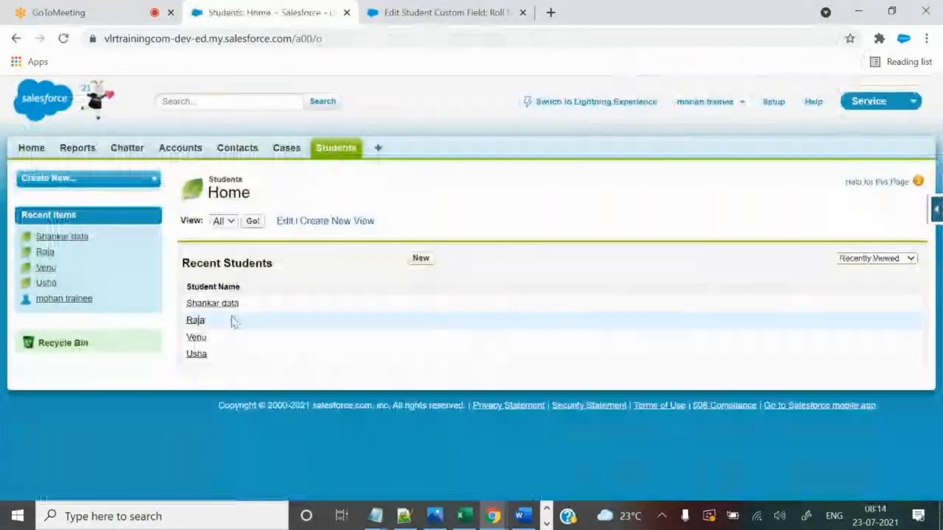
left_click(198, 323)
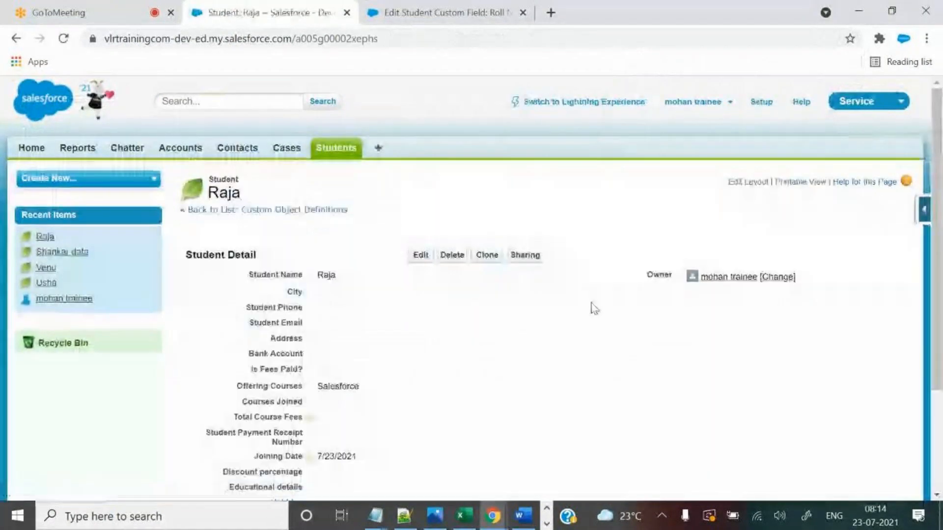
left_click(419, 255)
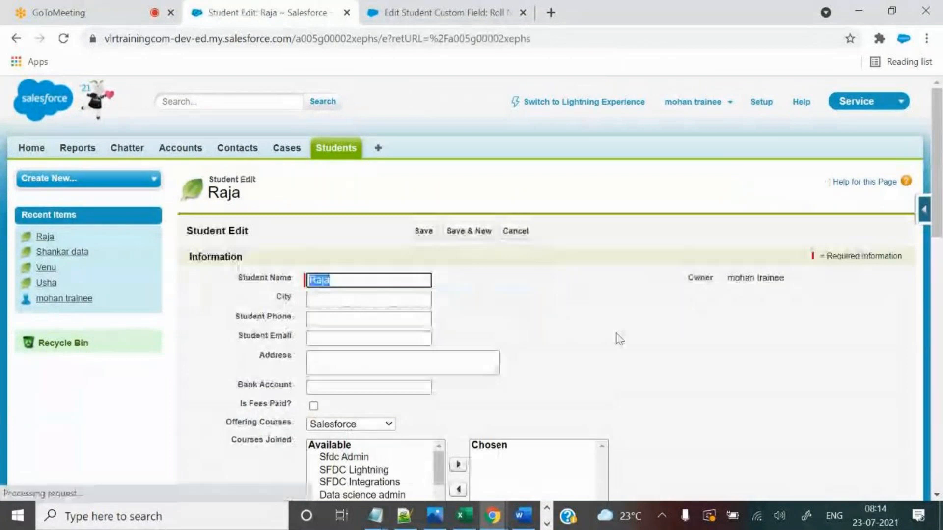
key("ctrl+f")
key("Return")
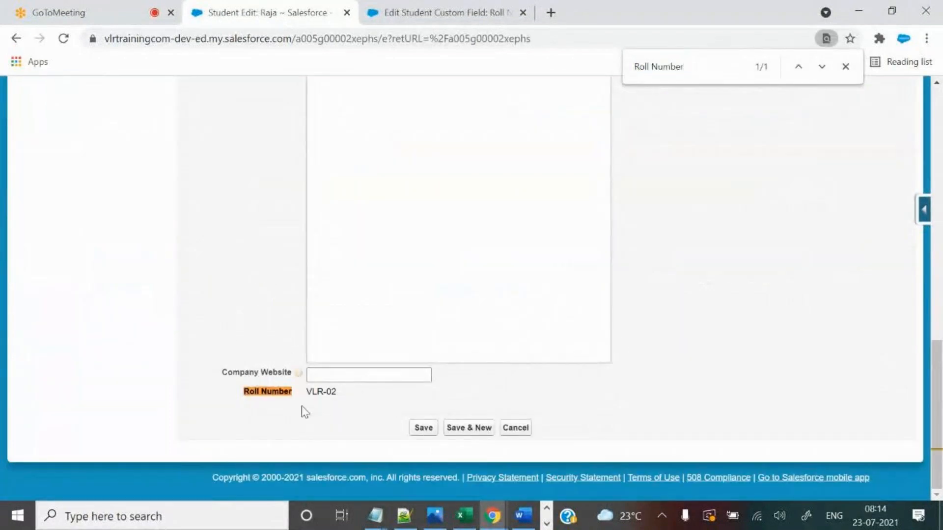
left_click_drag(306, 392, 356, 394)
left_click(317, 392)
left_click_drag(309, 392, 344, 393)
left_click(406, 517)
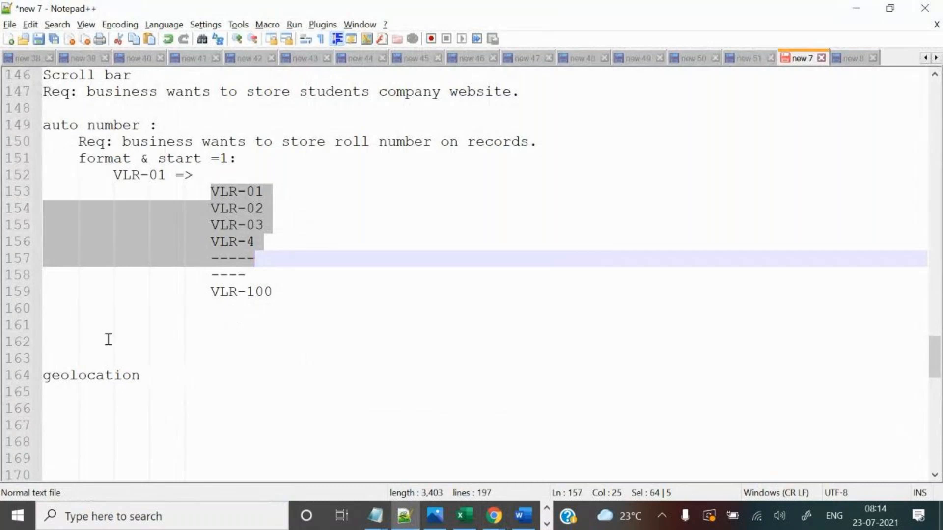
Add '* it is a read only field' on line 161 below the VLR list.
left_click(123, 330)
type("* i")
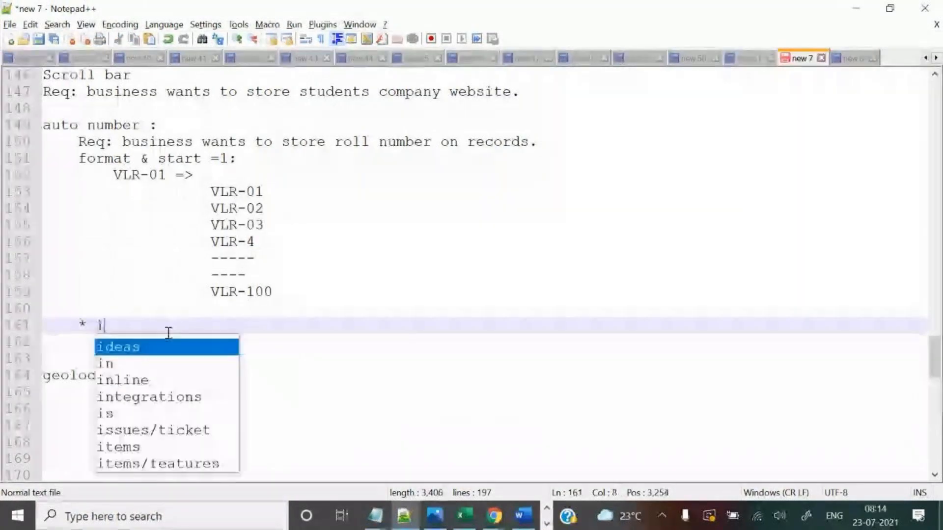
type("t is a read ")
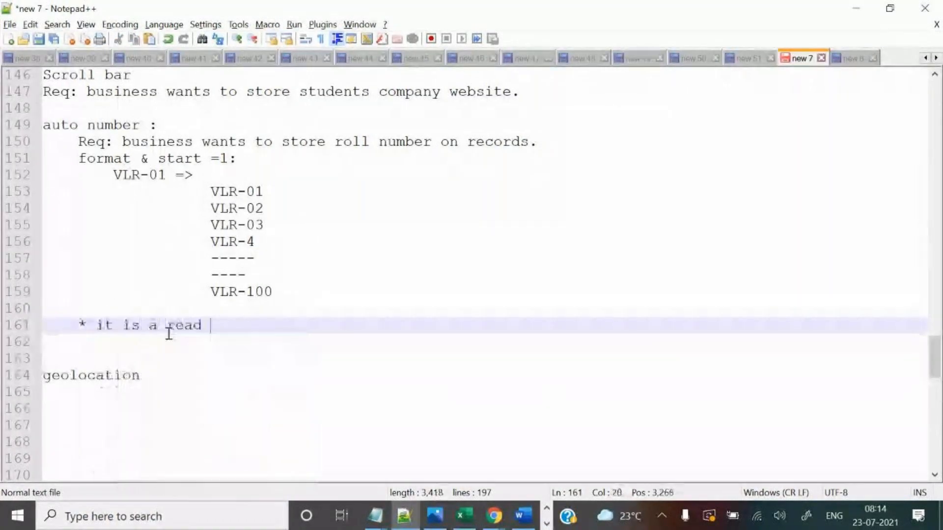
type("only field")
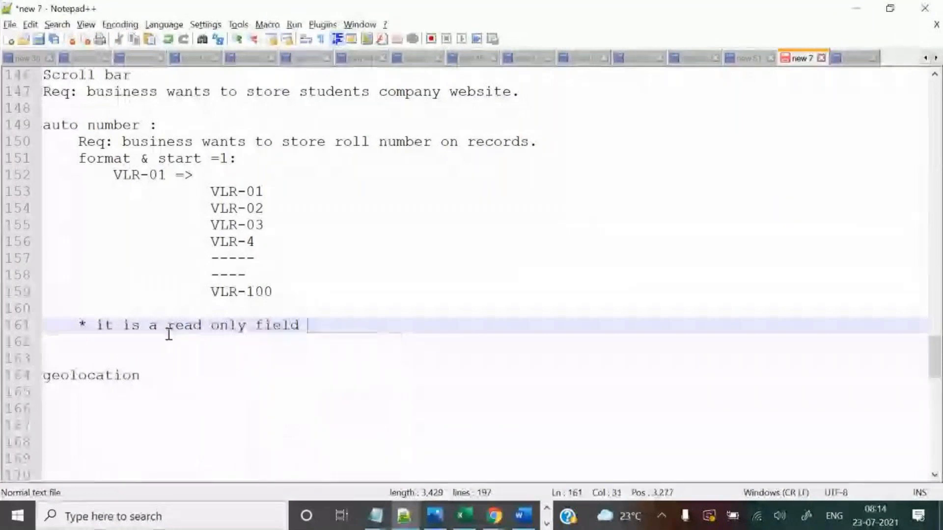
key("Return")
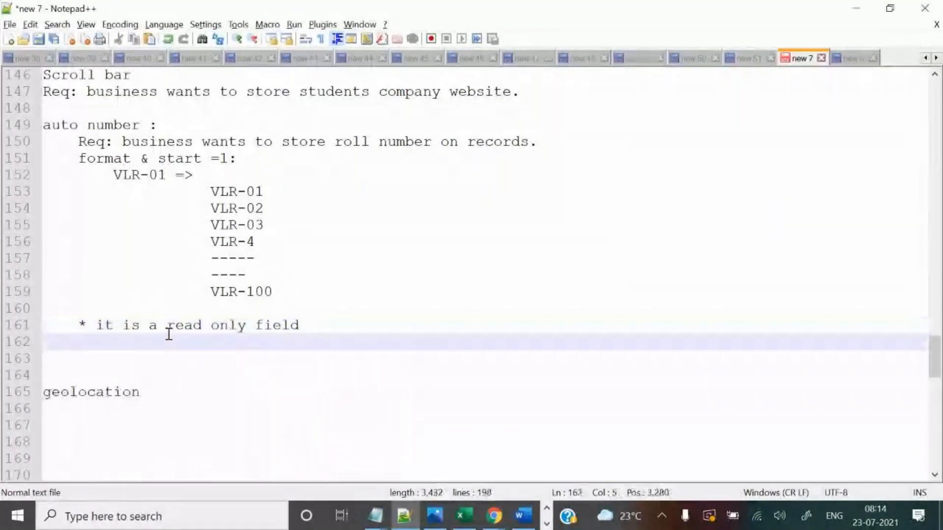
left_click(322, 329)
key("alt+Tab")
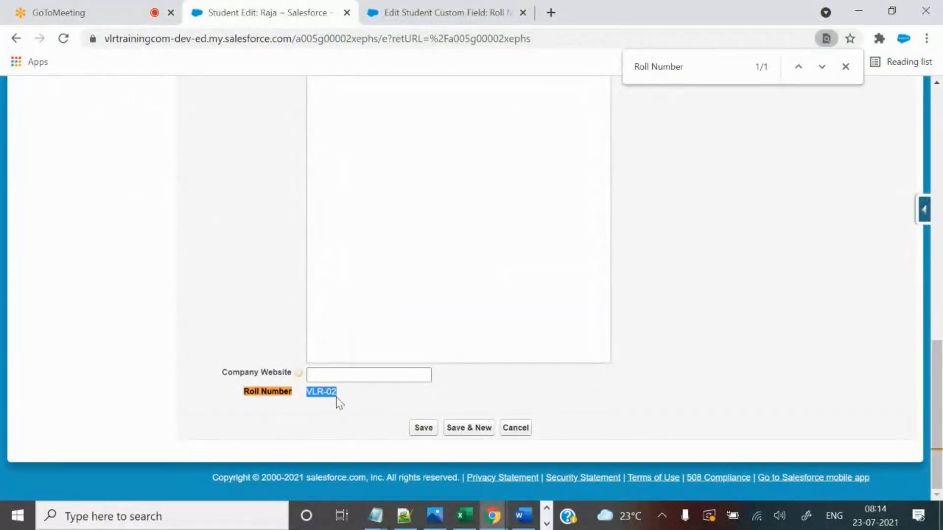
Highlight the read-only VLR-02 roll number on the student's edit form.
left_click(350, 398)
left_click_drag(310, 391, 349, 397)
left_click(351, 402)
left_click_drag(305, 393, 355, 410)
scroll(645, 353, "up", 10)
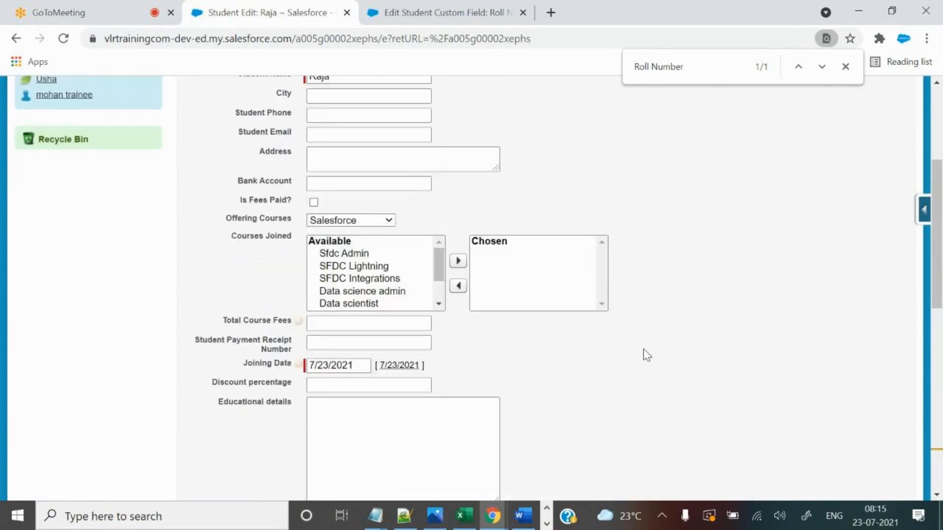
scroll(645, 350, "up", 4)
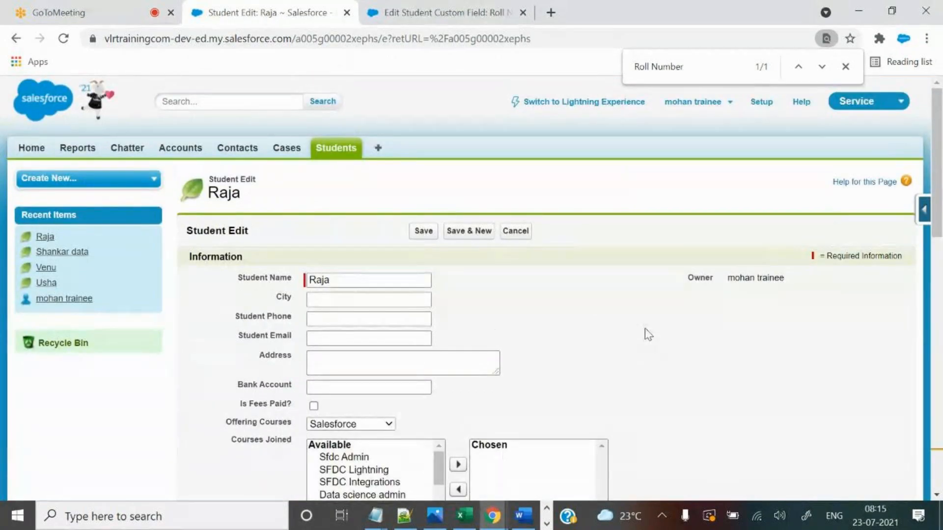
key("alt+Tab")
key("alt+Tab")
scroll(682, 373, "down", 5)
Compare the Roll Number field settings with the student's VLR-02 value.
left_click(407, 6)
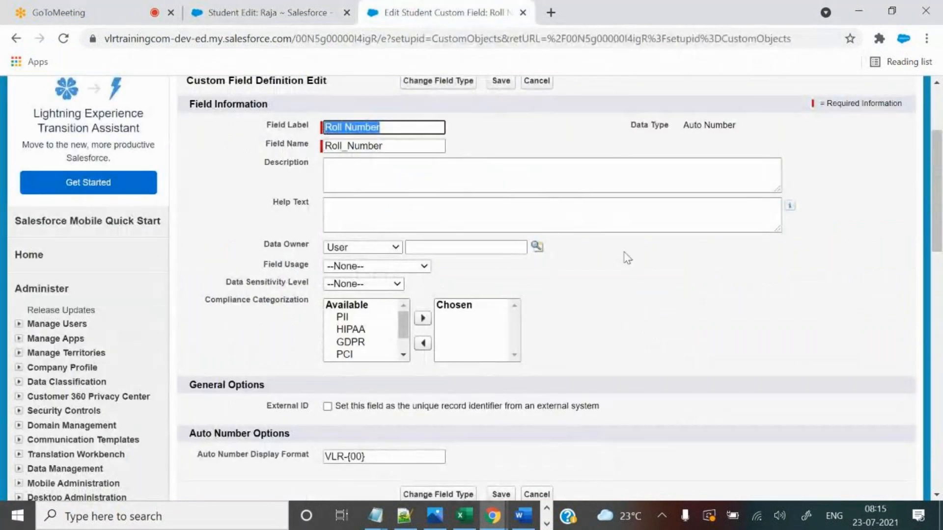
scroll(626, 257, "down", 4)
scroll(632, 265, "up", 4)
scroll(630, 251, "down", 3)
left_click_drag(432, 310, 323, 332)
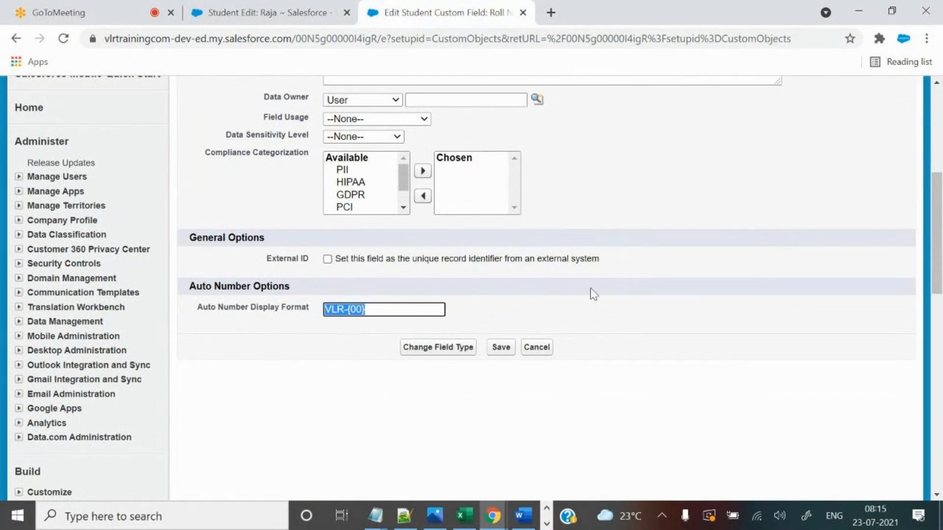
scroll(608, 315, "up", 3)
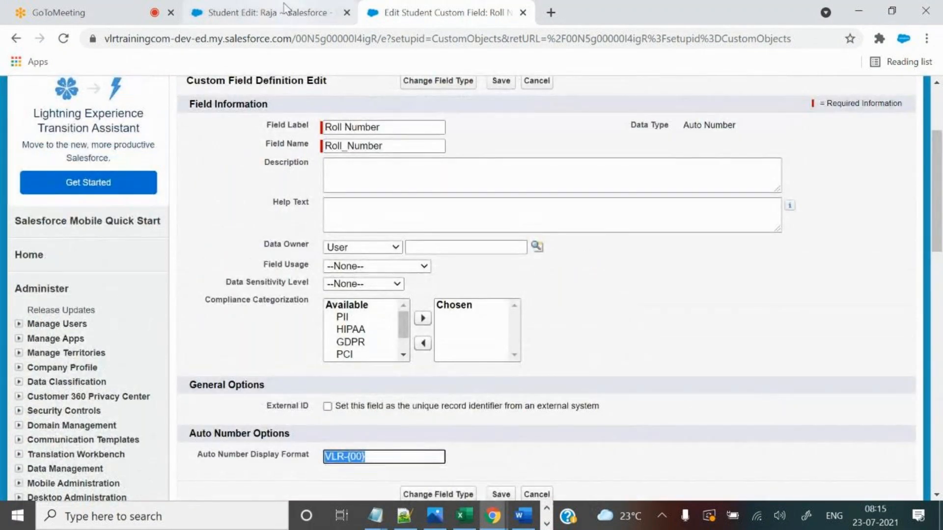
left_click(261, 12)
scroll(659, 357, "down", 5)
scroll(659, 357, "down", 3)
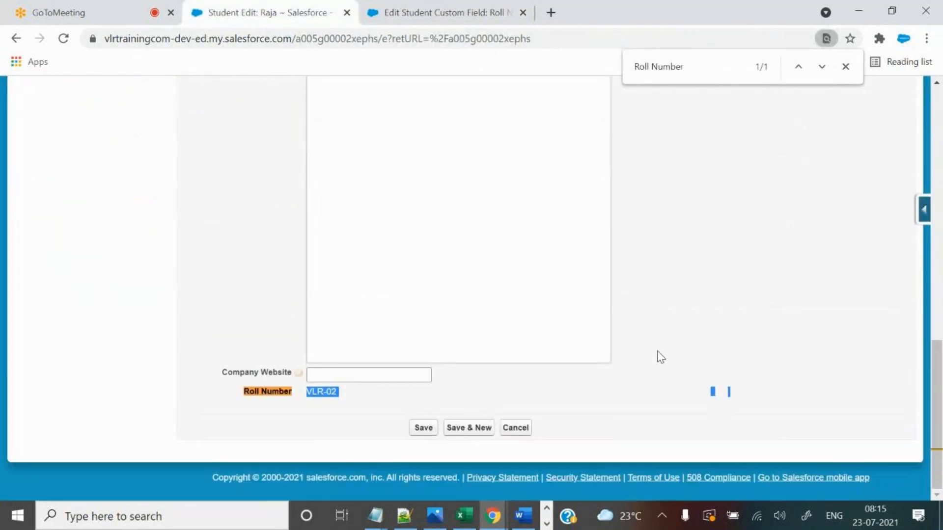
left_click_drag(308, 392, 358, 393)
scroll(617, 402, "up", 10)
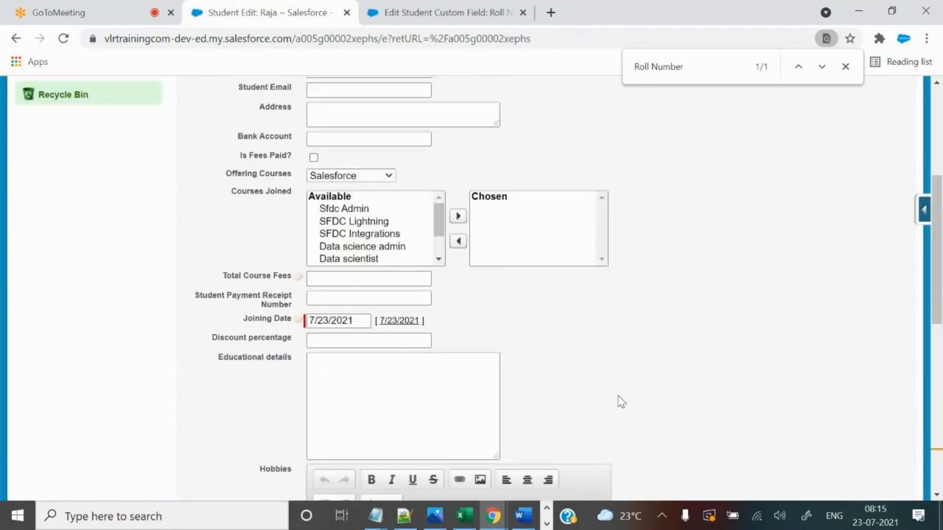
scroll(620, 402, "up", 5)
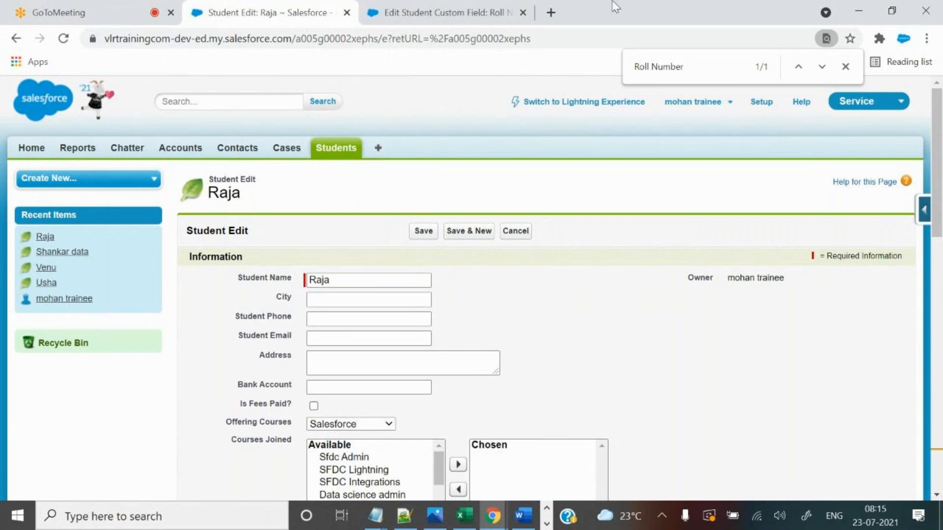
Select the VLR-{00} display format, then cancel the field edit and review Auto Number Options.
left_click(444, 13)
left_click(379, 457)
key("ctrl+a")
left_click(255, 12)
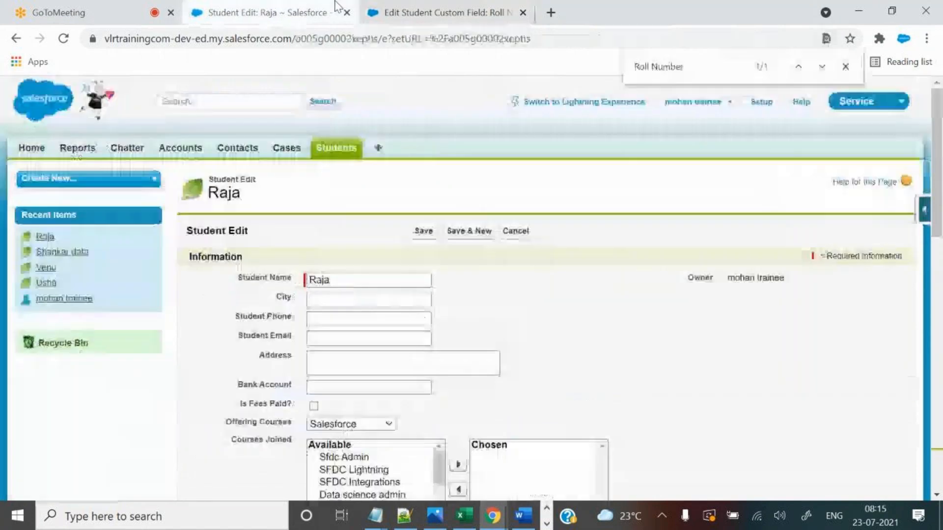
scroll(731, 346, "down", 5)
scroll(735, 346, "down", 6)
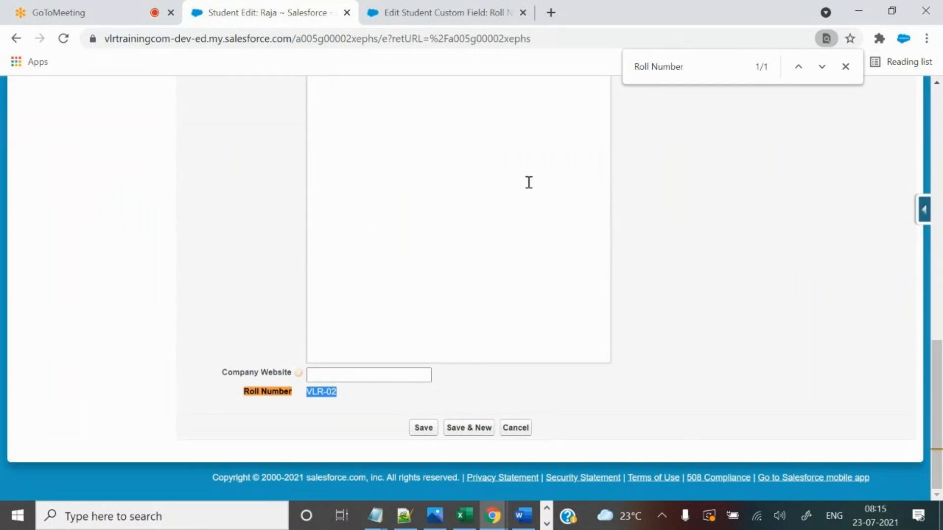
left_click(432, 2)
scroll(701, 328, "up", 3)
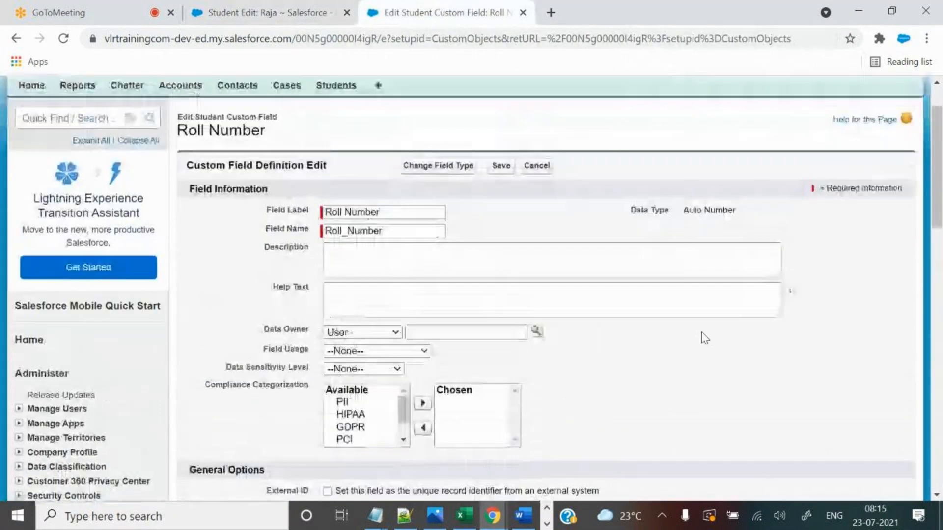
left_click(544, 231)
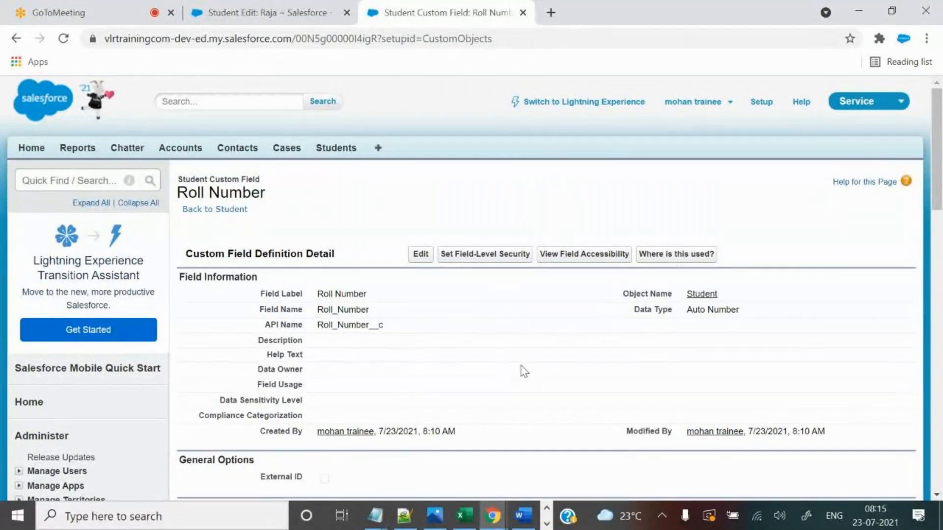
scroll(524, 371, "down", 4)
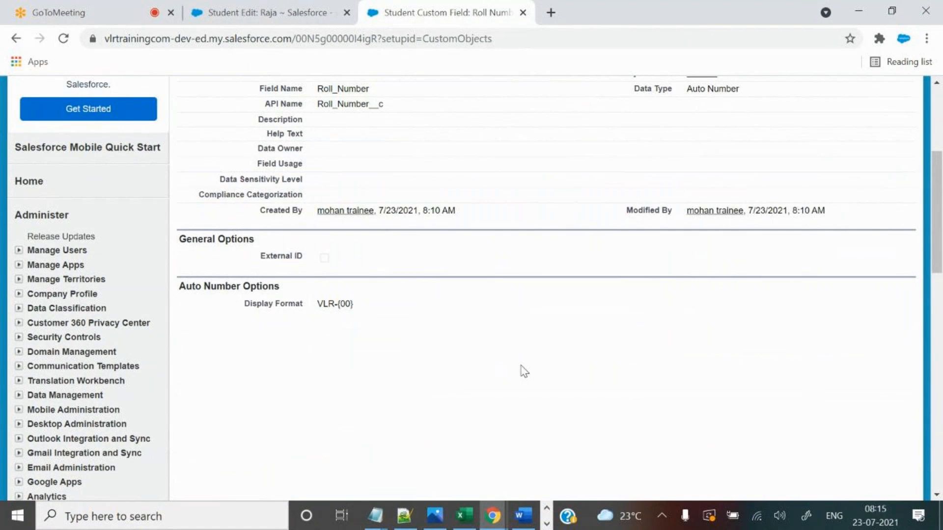
scroll(565, 374, "up", 4)
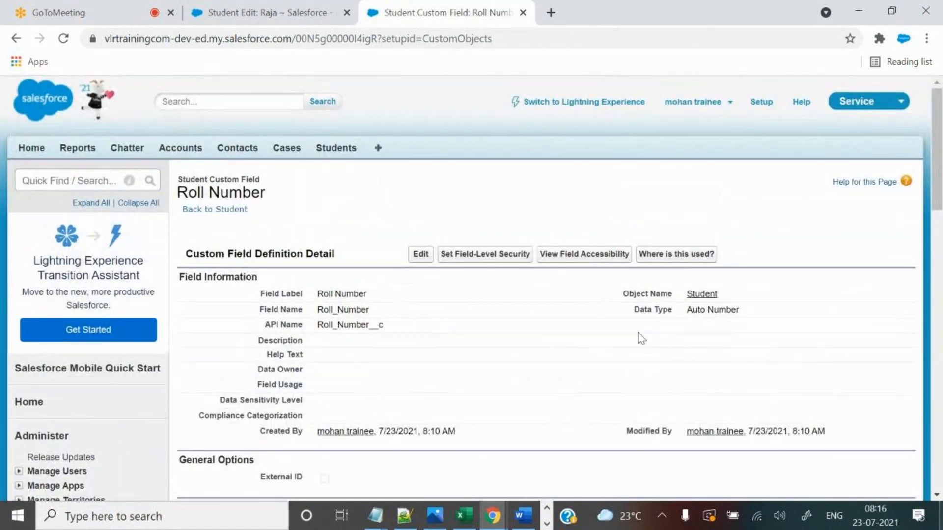
Locate the Auto Number Roll Number field on the Student object and confirm its deletion.
left_click(217, 210)
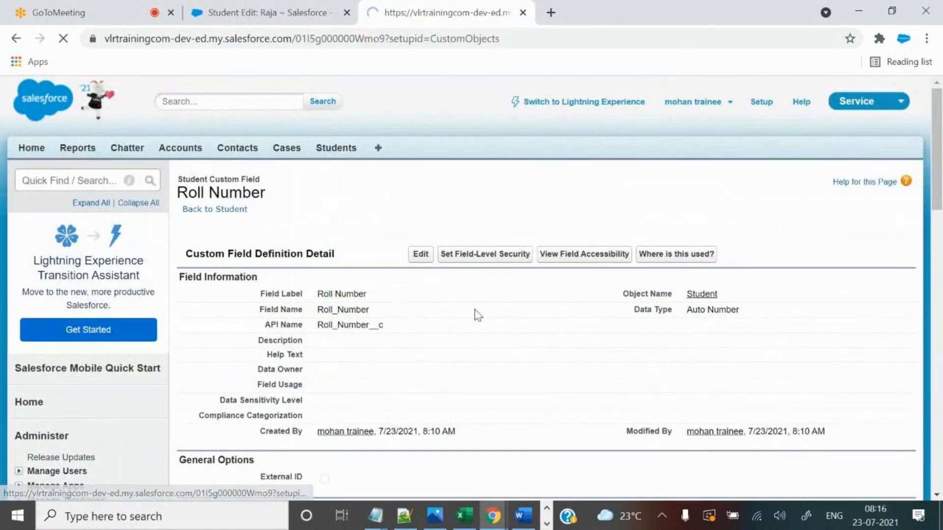
scroll(496, 349, "down", 10)
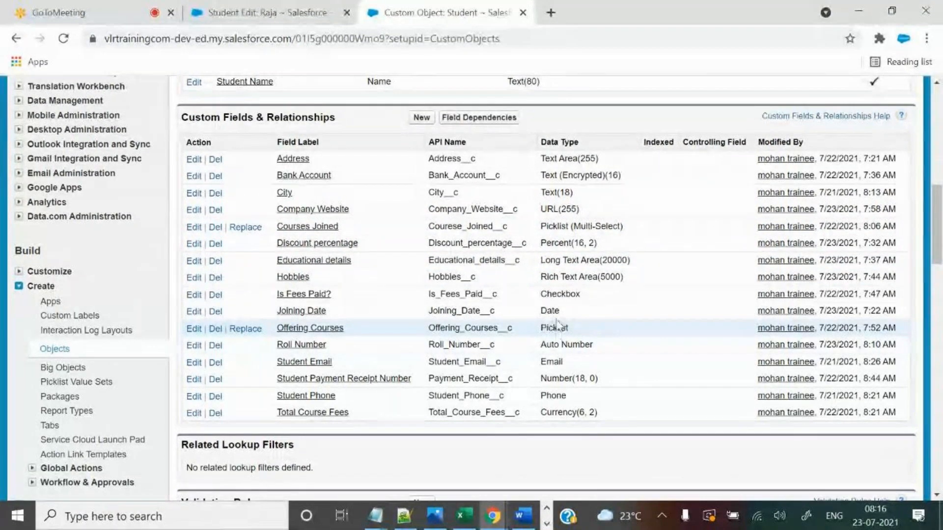
key("ctrl+f")
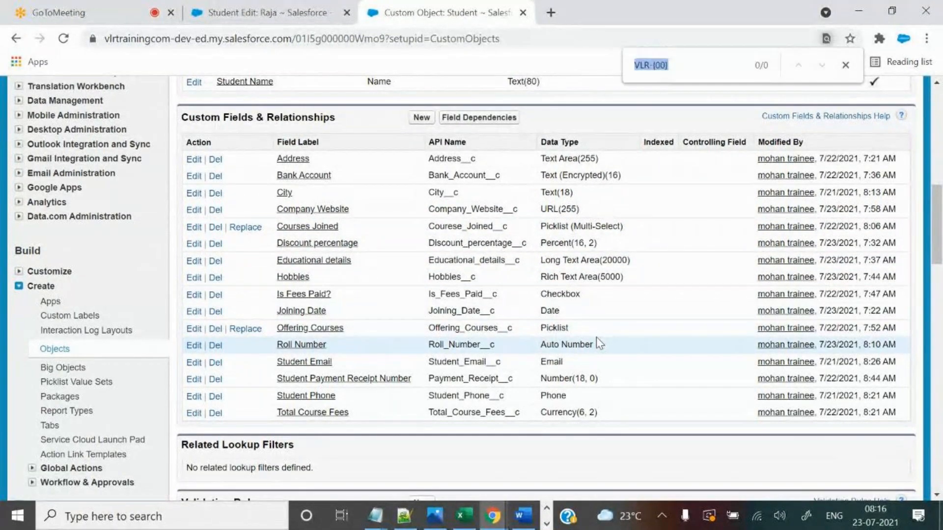
type("auto n")
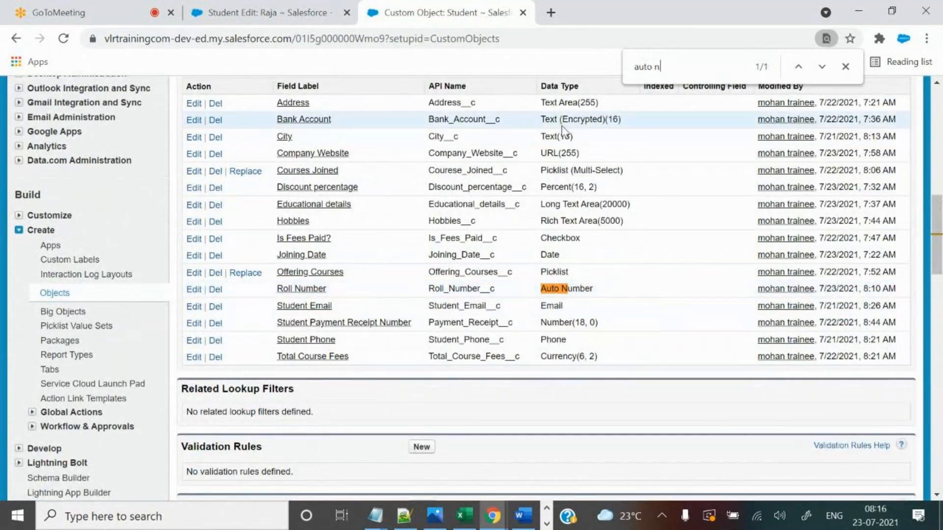
left_click(215, 289)
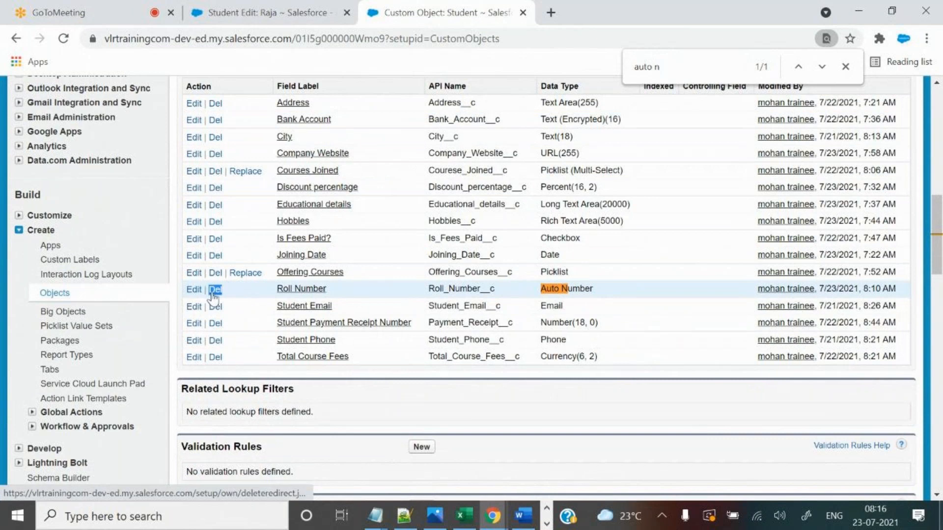
left_click(161, 266)
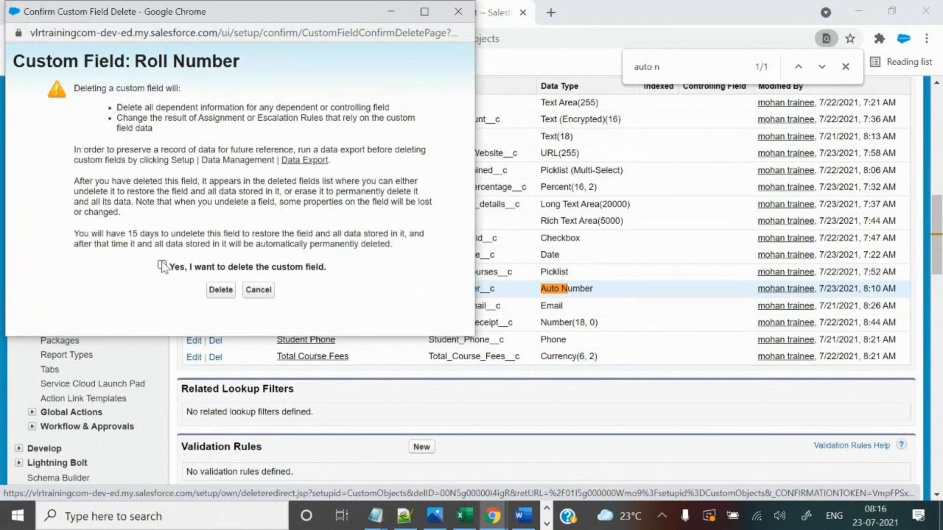
left_click(220, 290)
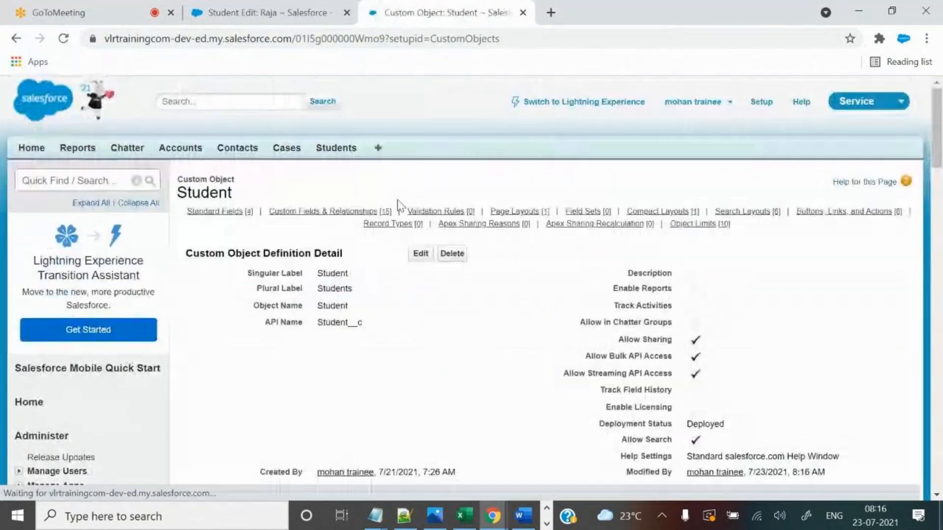
scroll(488, 306, "down", 9)
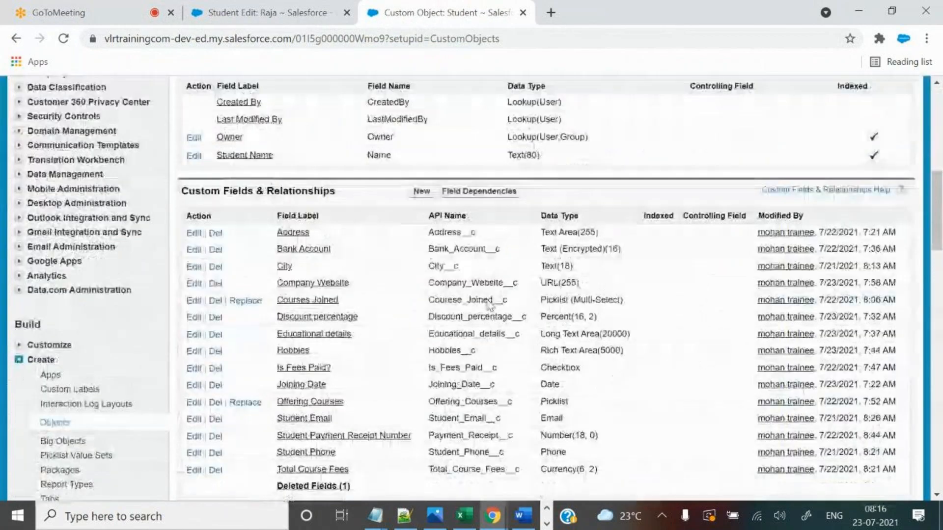
Reload the student's edit form and search it for 'rol' to confirm Roll Number is gone.
left_click(265, 12)
left_click(343, 38)
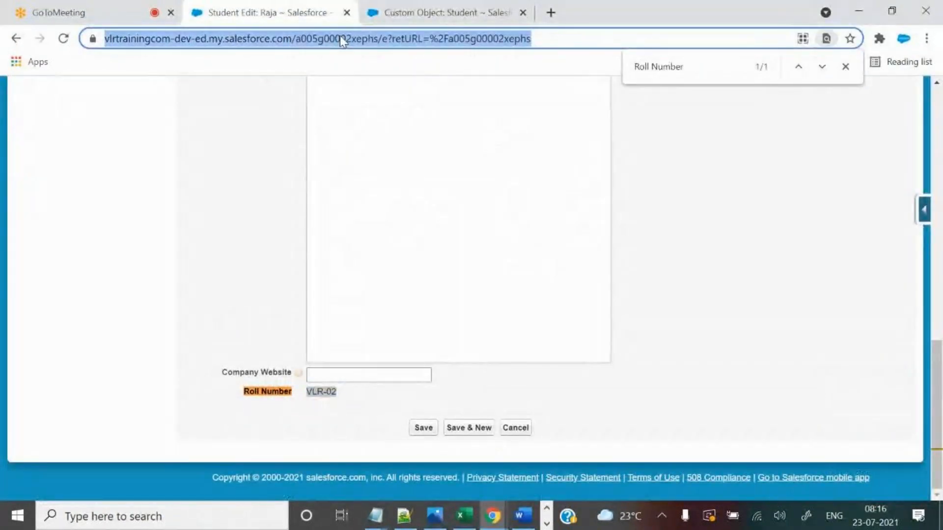
key("Return")
scroll(609, 246, "down", 7)
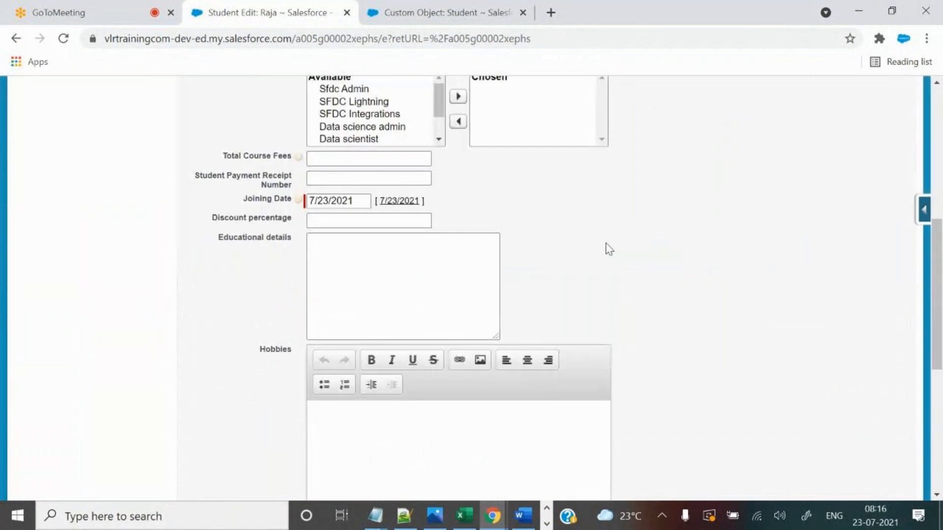
scroll(609, 250, "up", 8)
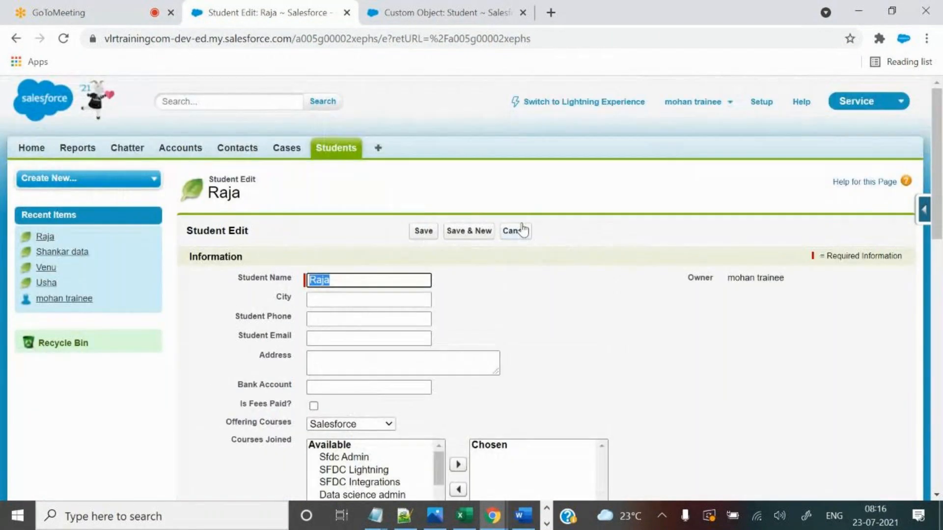
key("ctrl+f")
type("roll nu")
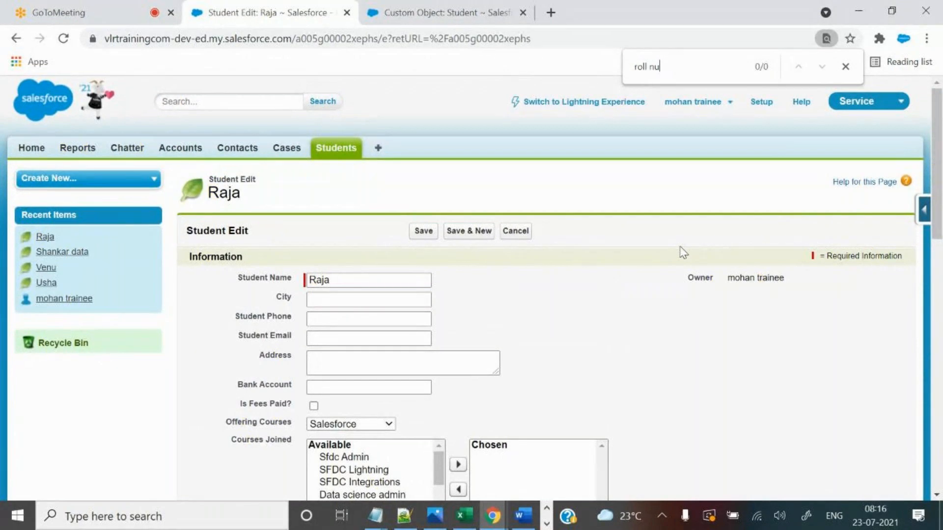
Cancel the edit and search the saved record page for 'rol', confirming no Roll Number field.
left_click(527, 237)
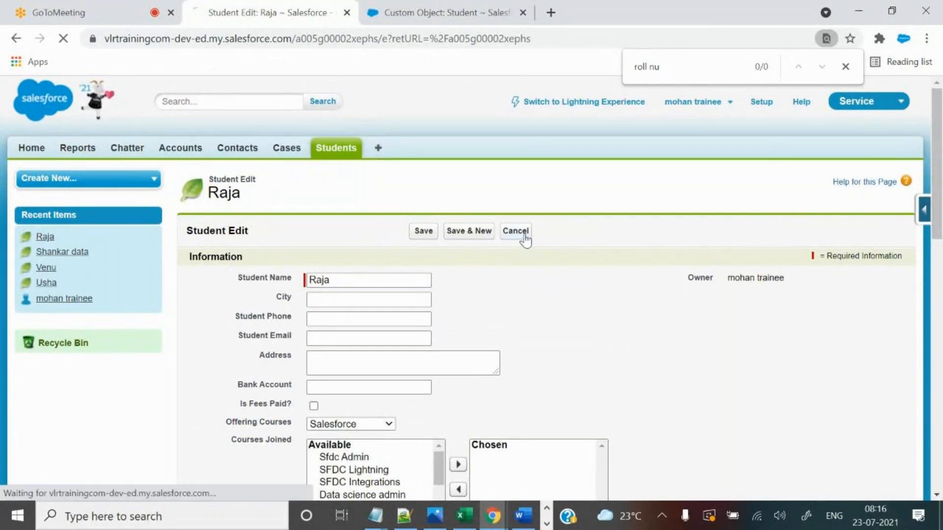
scroll(651, 355, "down", 3)
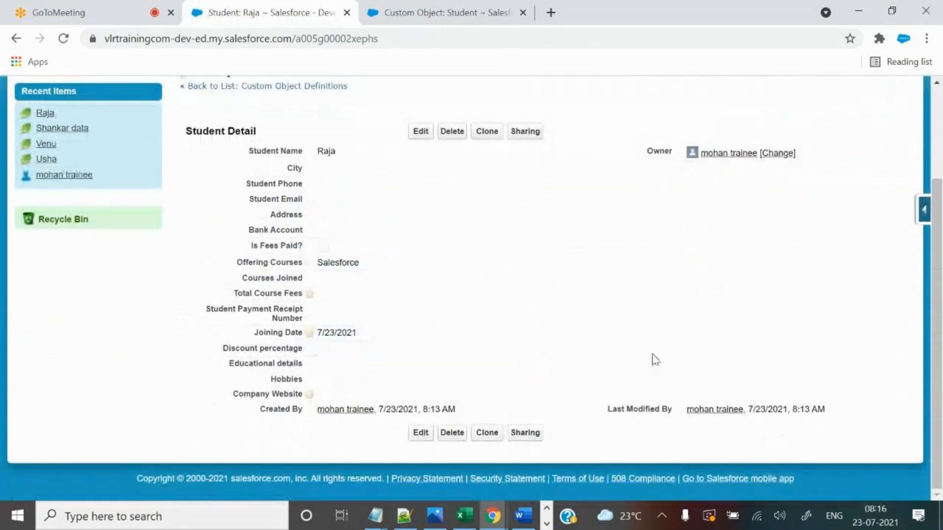
key("ctrl+f")
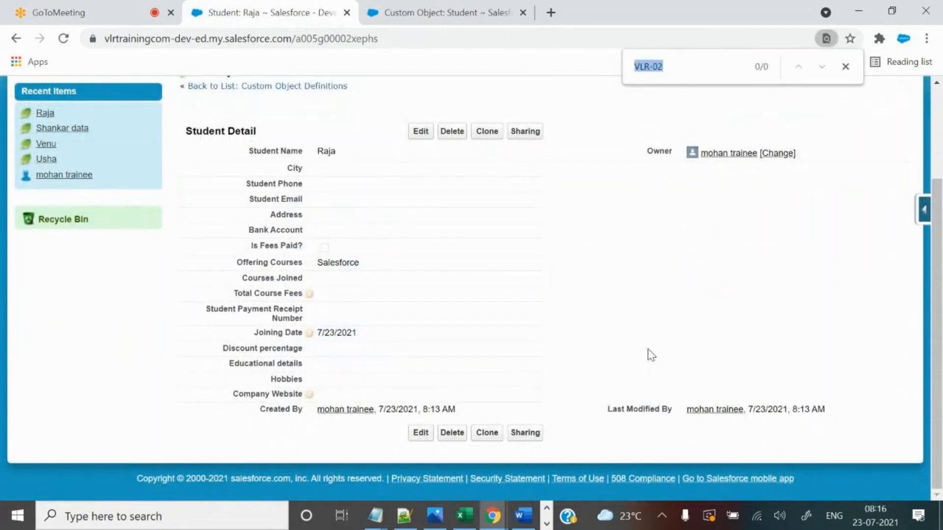
type("roll number")
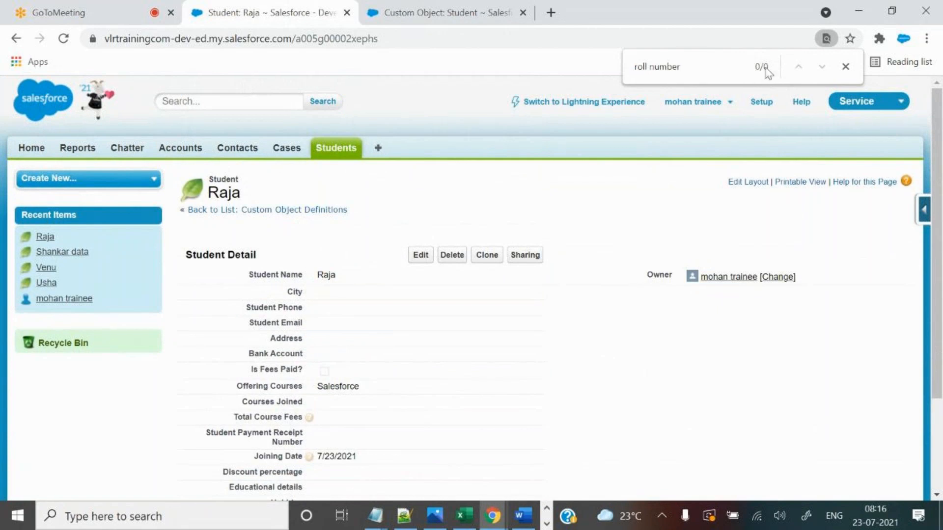
left_click(448, 12)
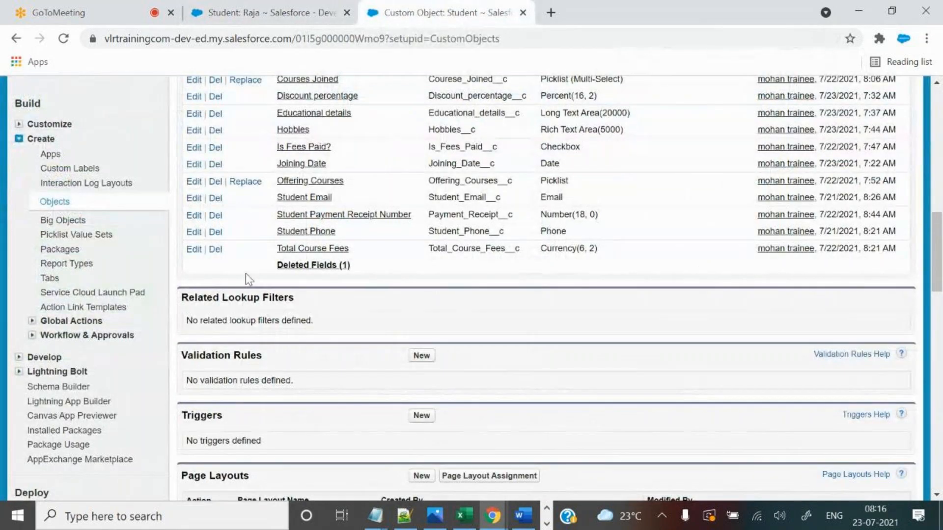
Permanently erase the Roll Number field from Student's Deleted Fields list.
left_click_drag(268, 265, 375, 283)
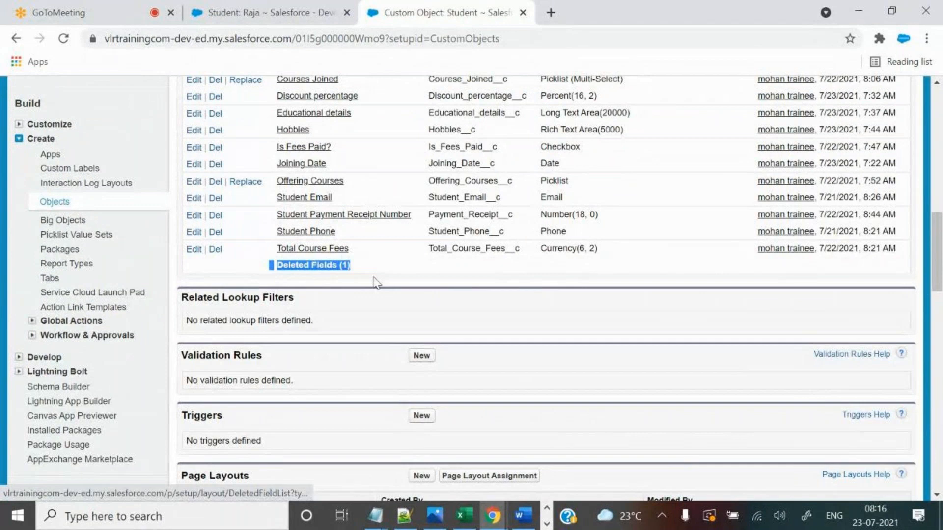
left_click(376, 282)
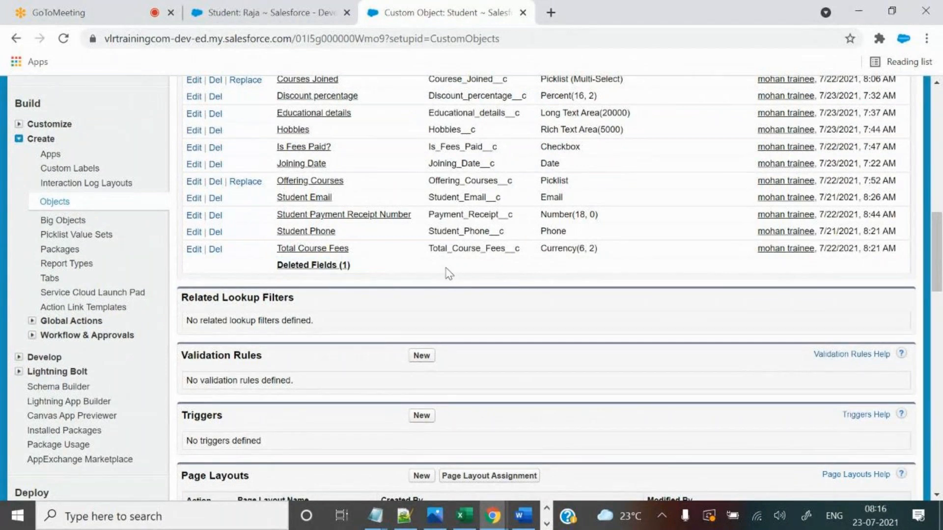
scroll(468, 357, "up", 2)
scroll(468, 357, "up", 1)
scroll(367, 322, "down", 2)
left_click(333, 339)
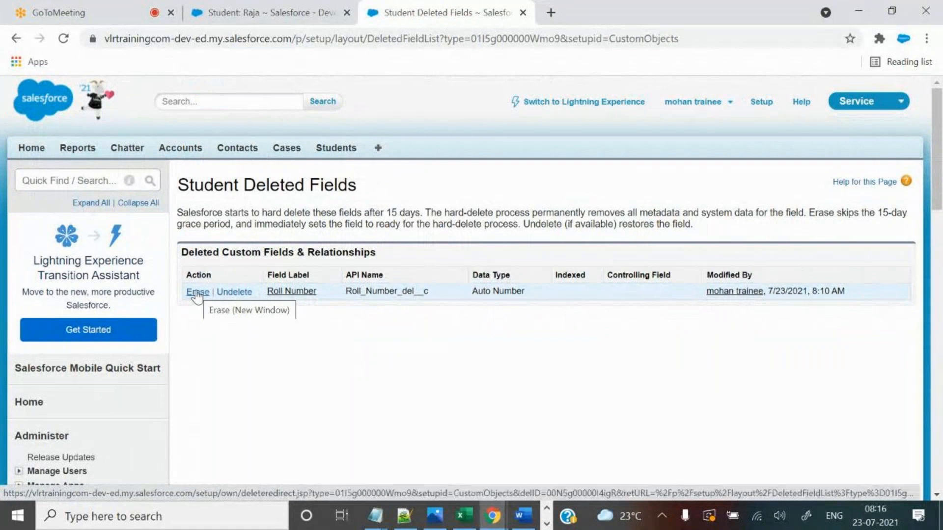
left_click(198, 293)
left_click(134, 224)
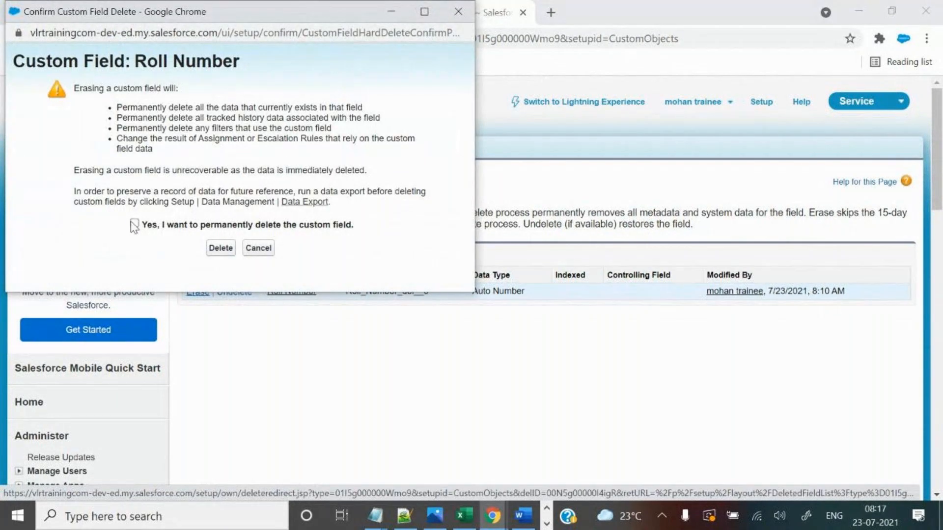
left_click(220, 248)
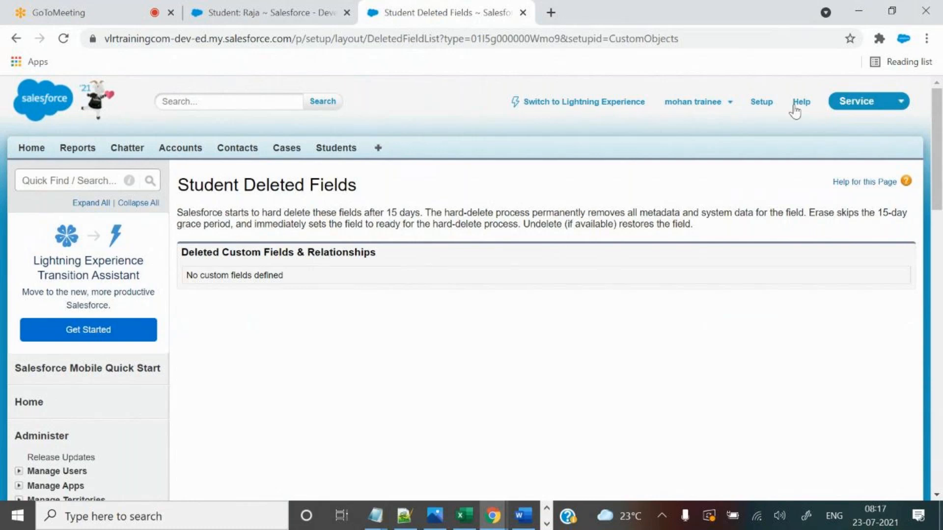
Go to the Custom Objects list.
scroll(388, 309, "down", 5)
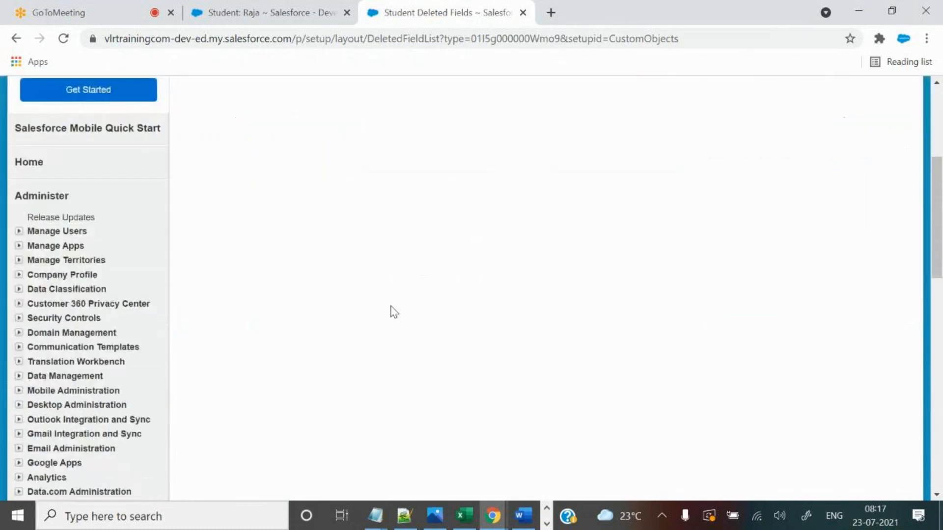
scroll(391, 310, "down", 5)
left_click(51, 351)
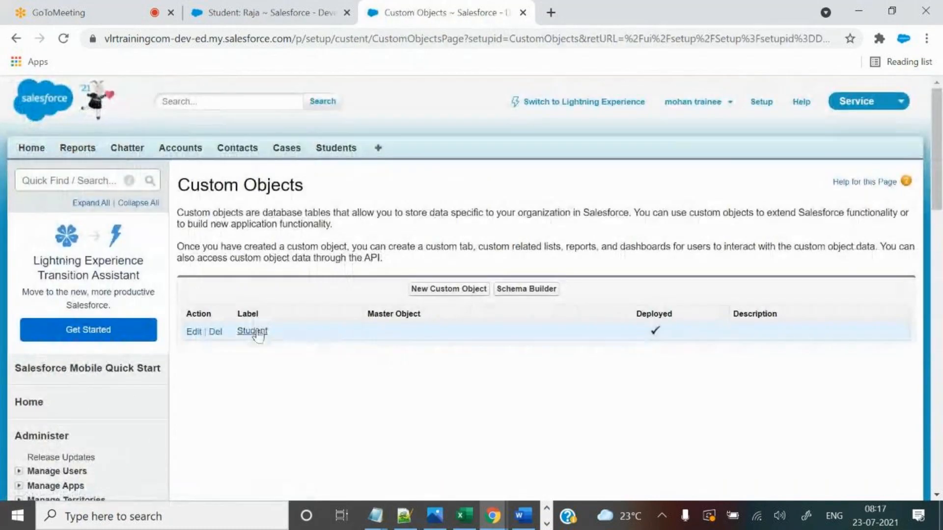
Start a new Auto Number custom field on the Student object.
left_click(252, 331)
scroll(526, 379, "down", 4)
scroll(526, 378, "down", 5)
left_click(421, 147)
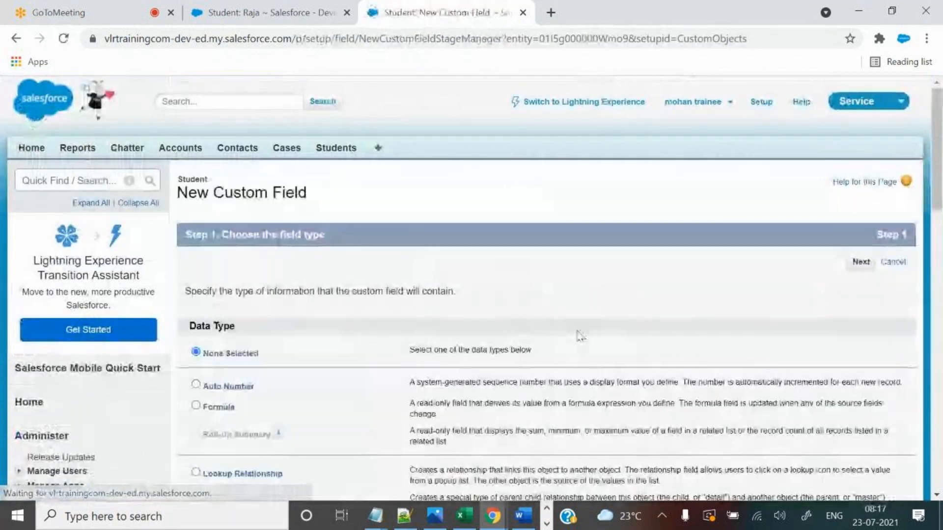
scroll(580, 335, "down", 7)
scroll(580, 336, "up", 3)
left_click(196, 163)
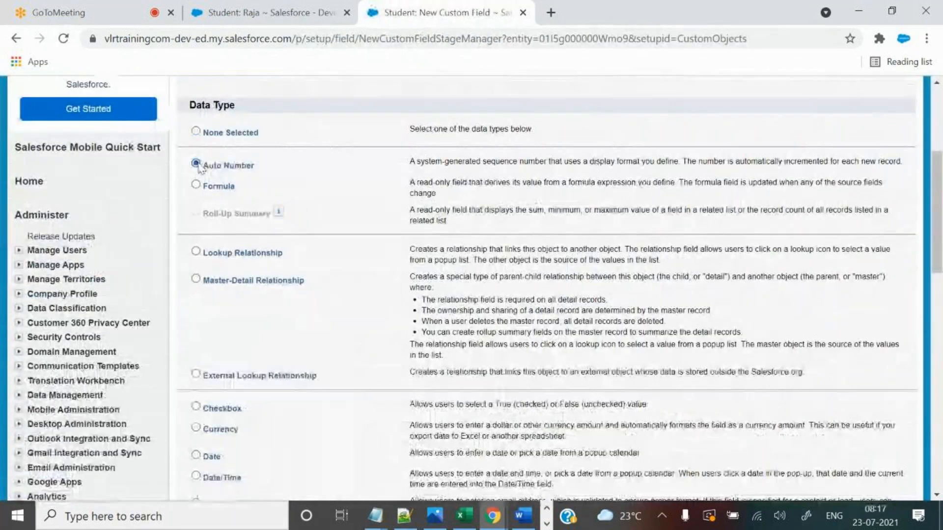
scroll(742, 261, "up", 4)
left_click(862, 263)
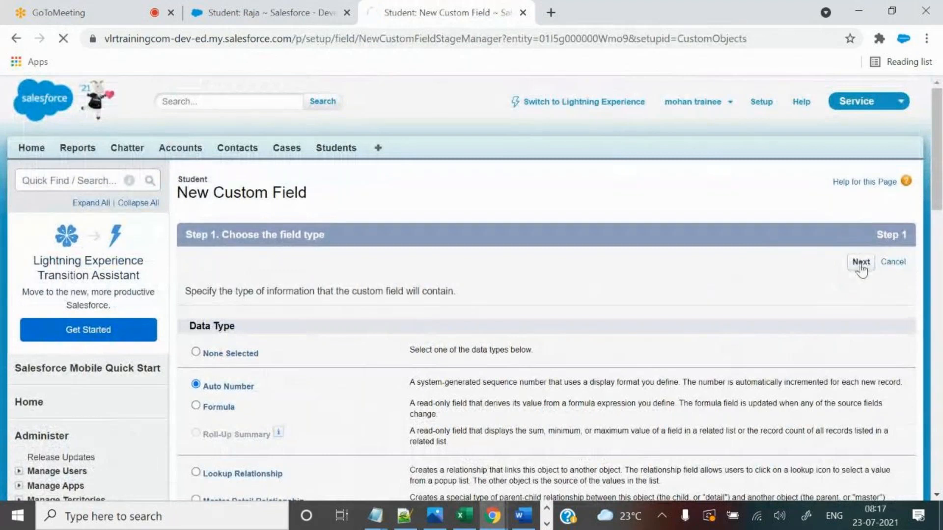
Enter label 'Roll Number', display format 'VLR-{00}' and starting number 1 from autofill suggestions.
scroll(779, 315, "down", 3)
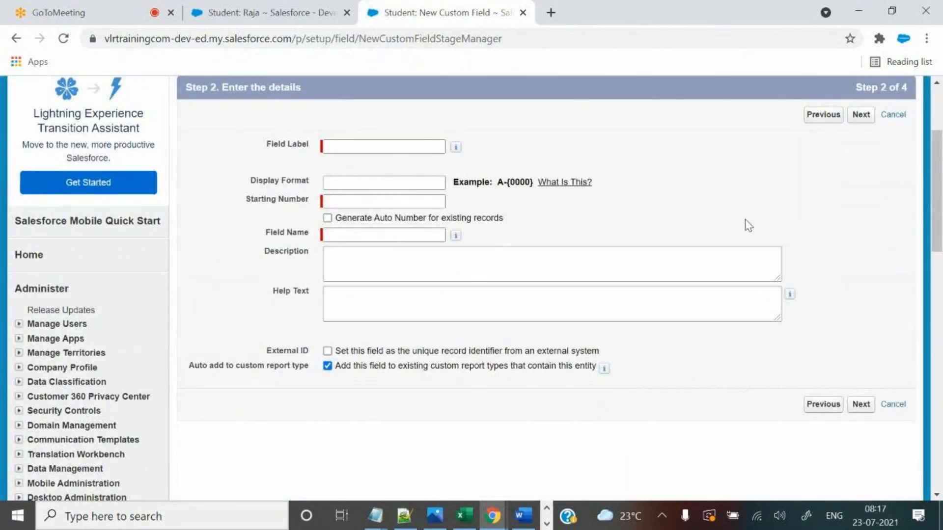
left_click(356, 141)
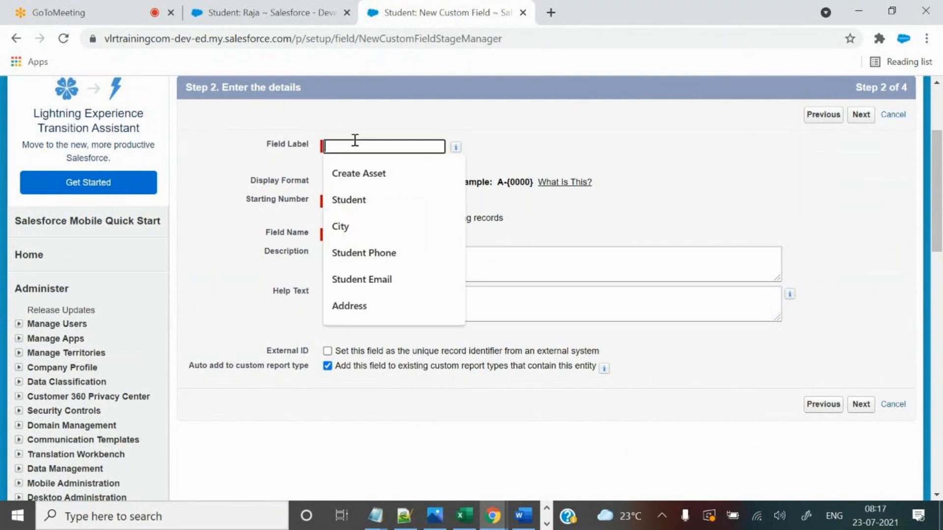
type("Roll Number")
left_click(368, 171)
left_click(381, 196)
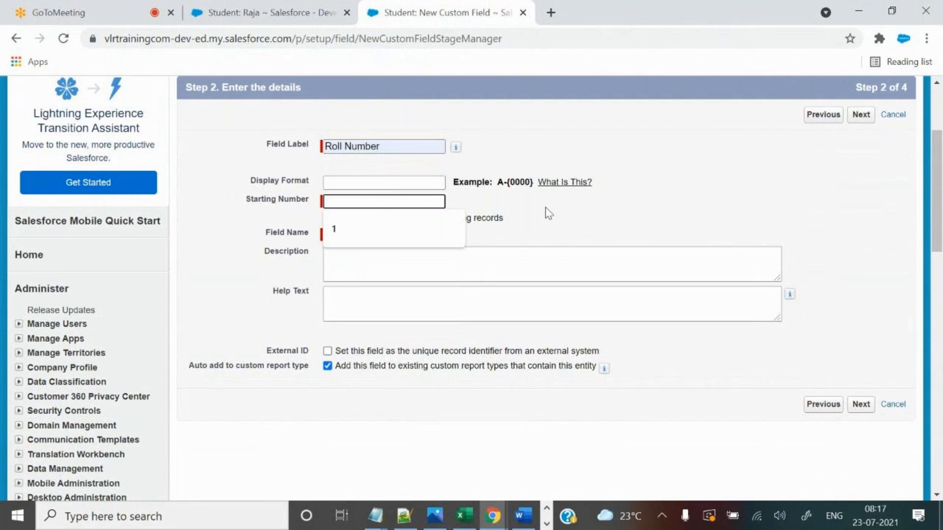
left_click(350, 183)
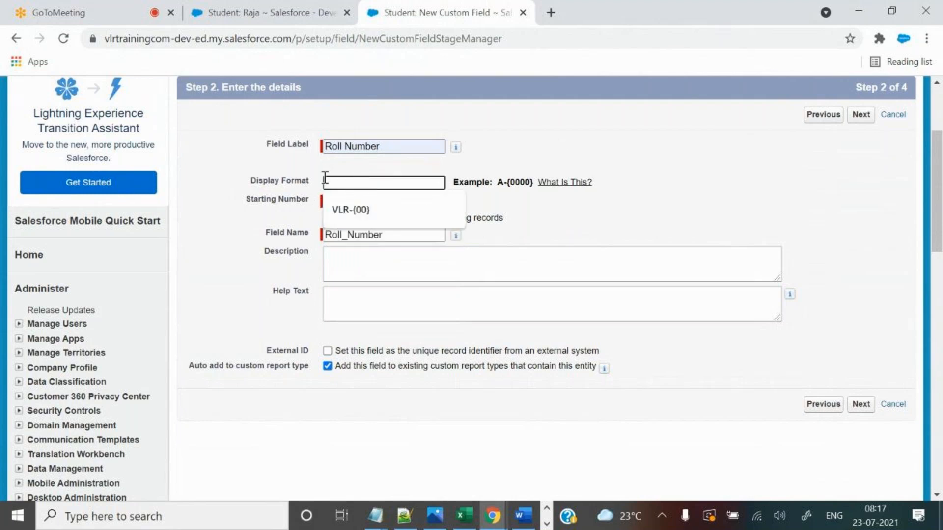
left_click(362, 211)
left_click(354, 203)
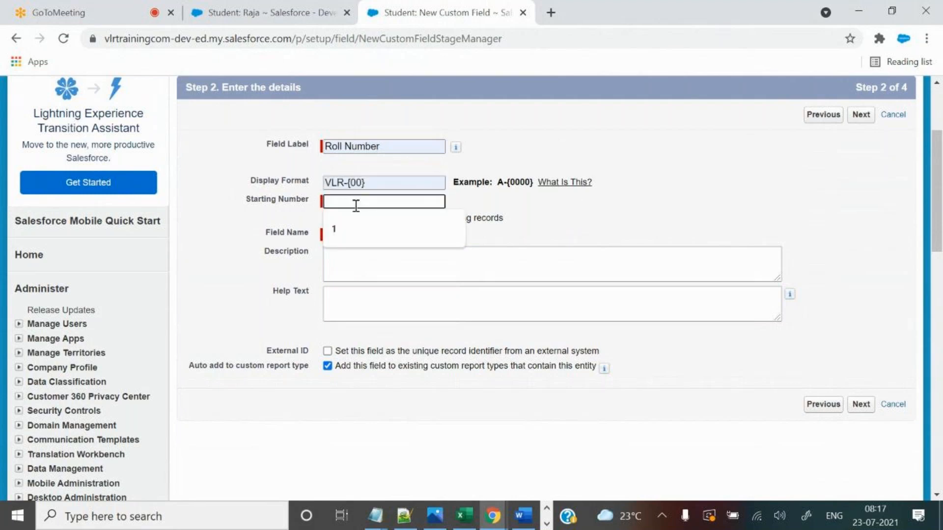
left_click(363, 229)
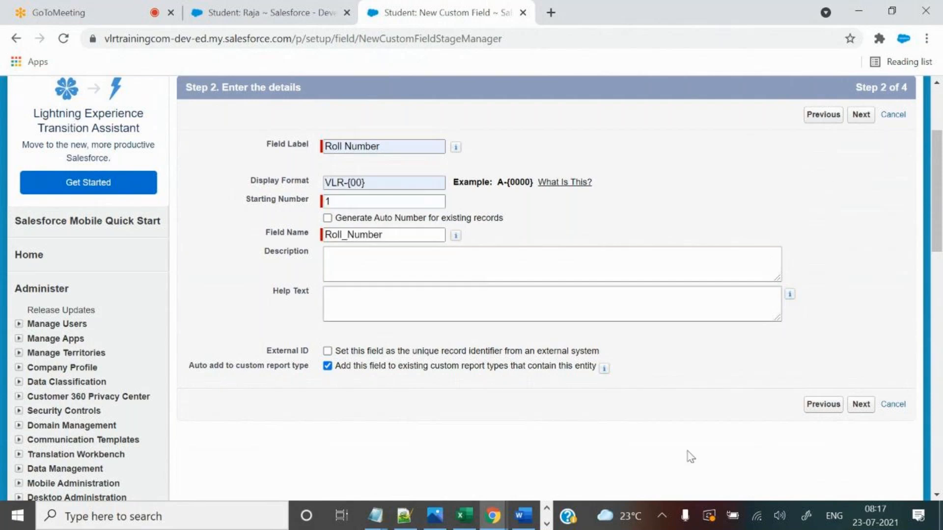
left_click(228, 5)
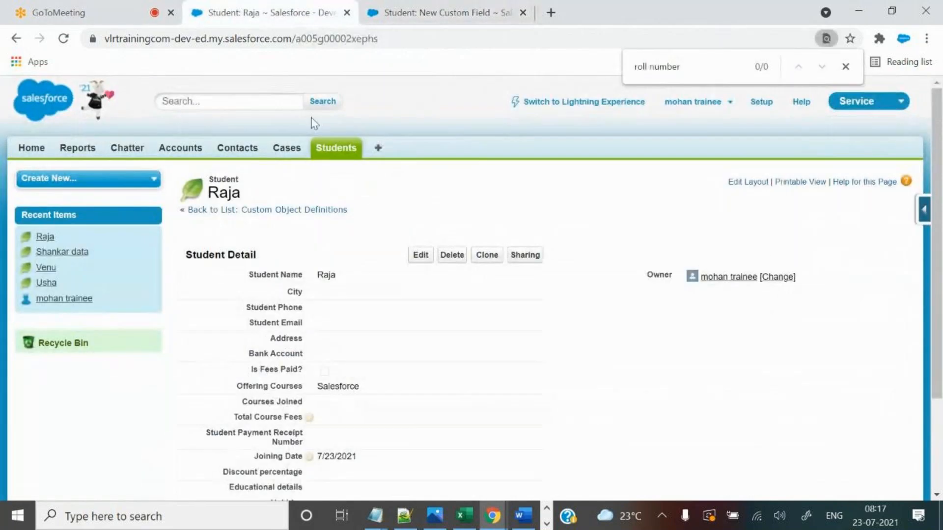
left_click(336, 145)
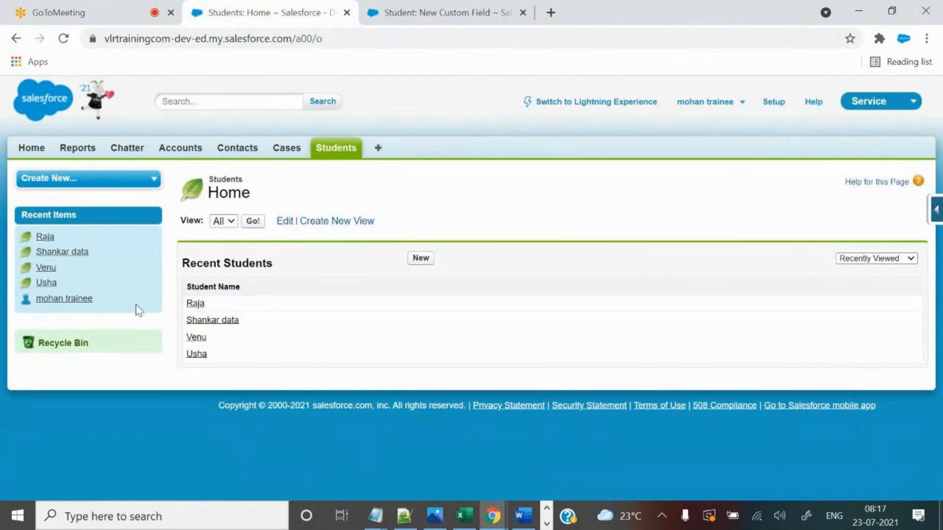
left_click(429, 3)
left_click(275, 12)
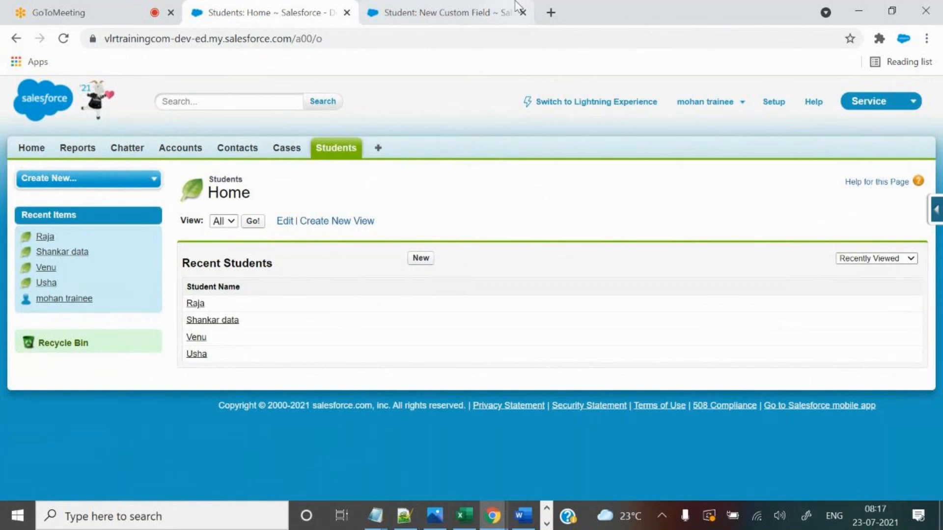
left_click(482, 6)
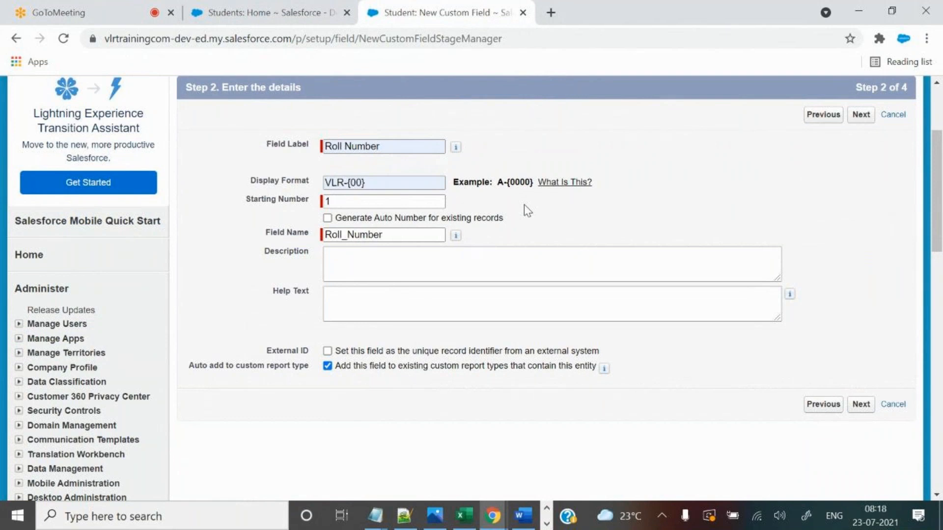
left_click(284, 11)
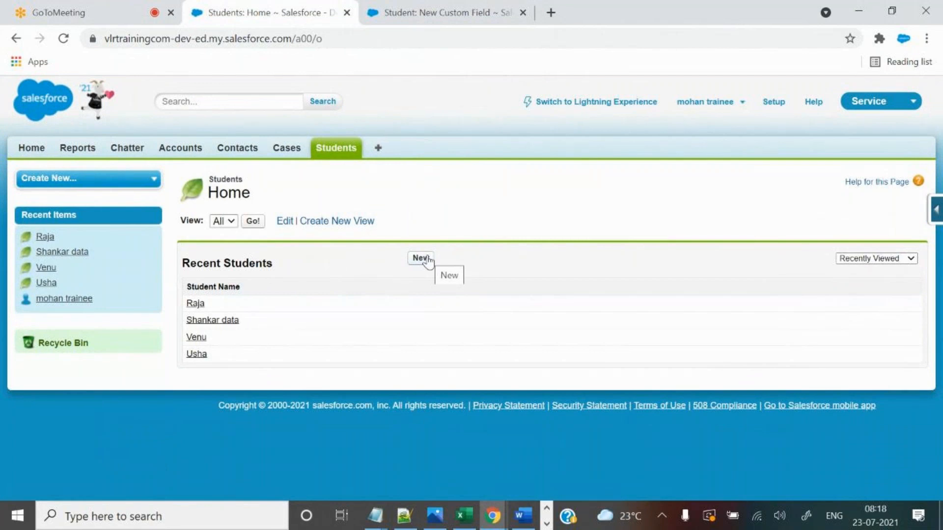
left_click(444, 7)
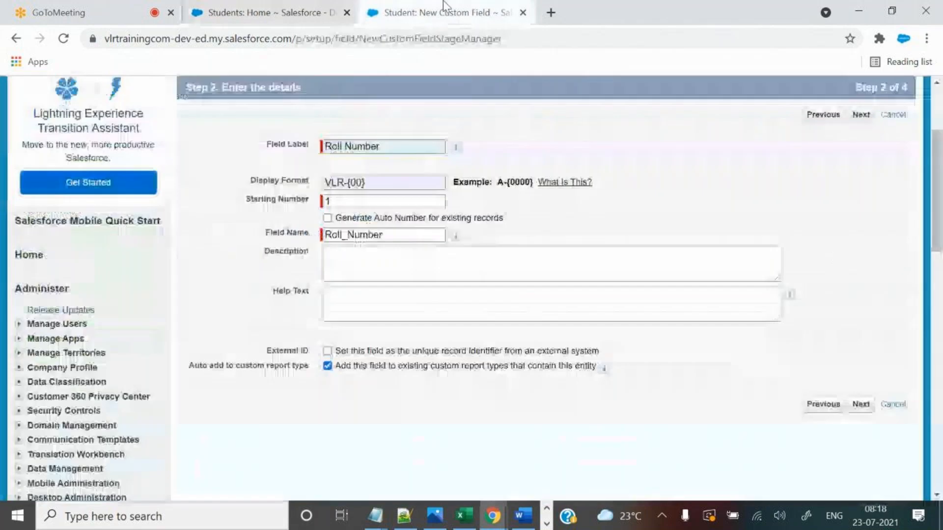
left_click(305, 7)
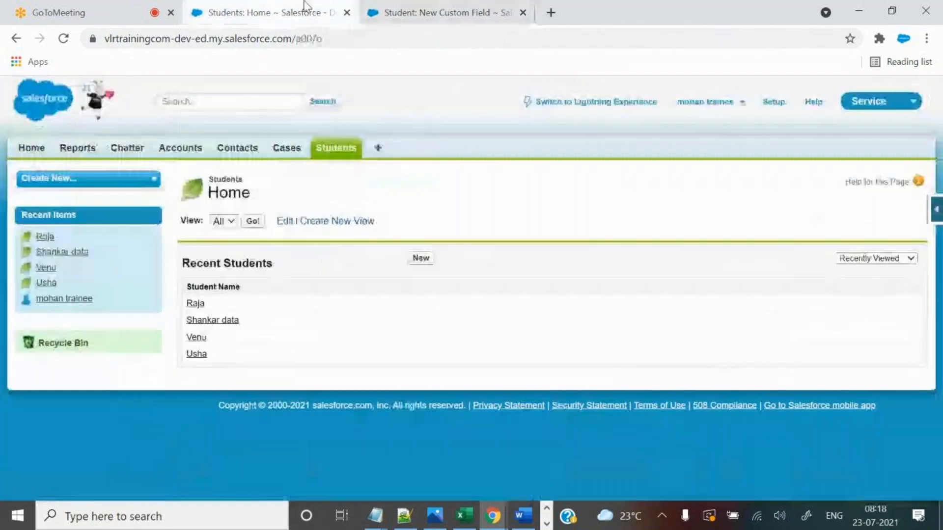
left_click_drag(186, 281, 252, 360)
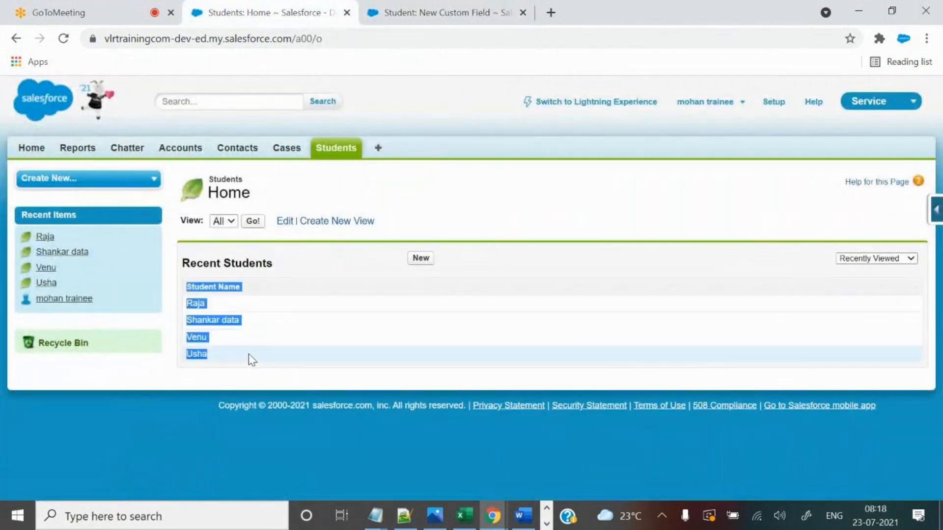
left_click(292, 273)
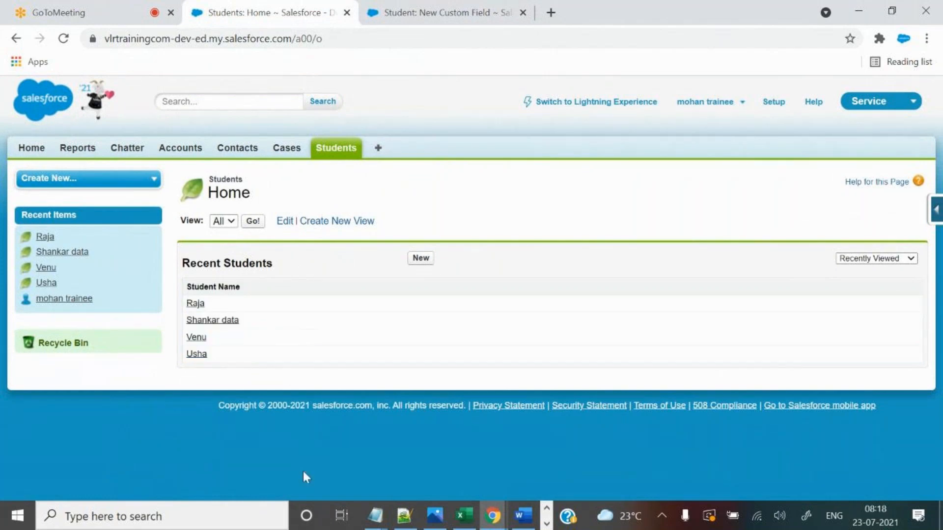
left_click(421, 7)
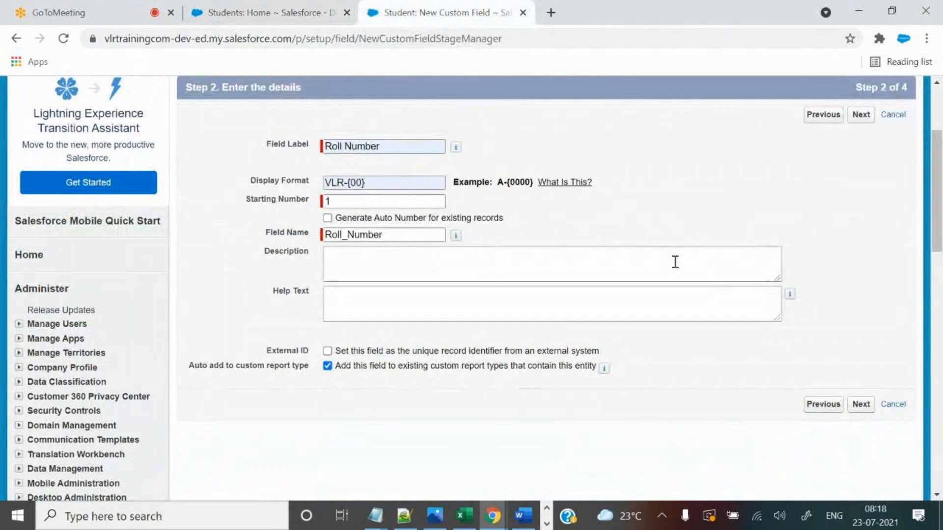
scroll(689, 231, "up", 1)
left_click(267, 17)
left_click_drag(209, 287, 209, 339)
left_click(304, 284)
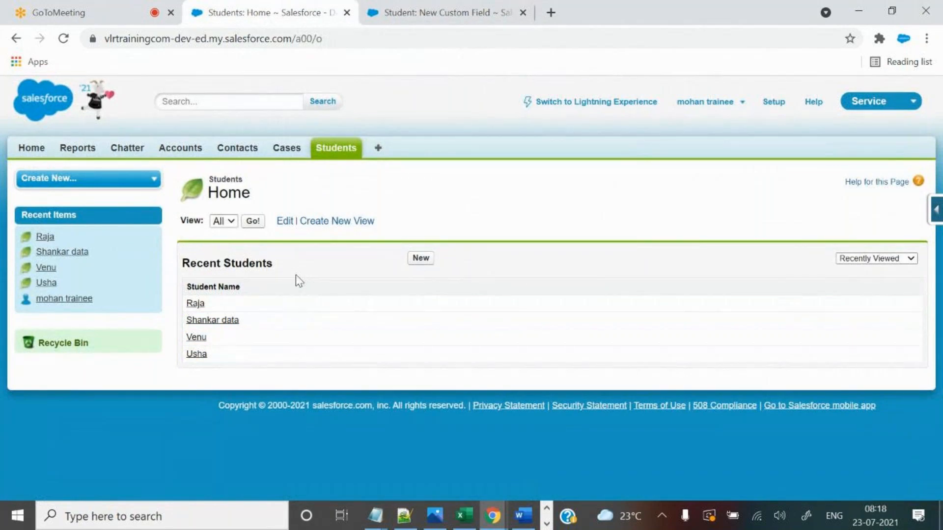
left_click(393, 6)
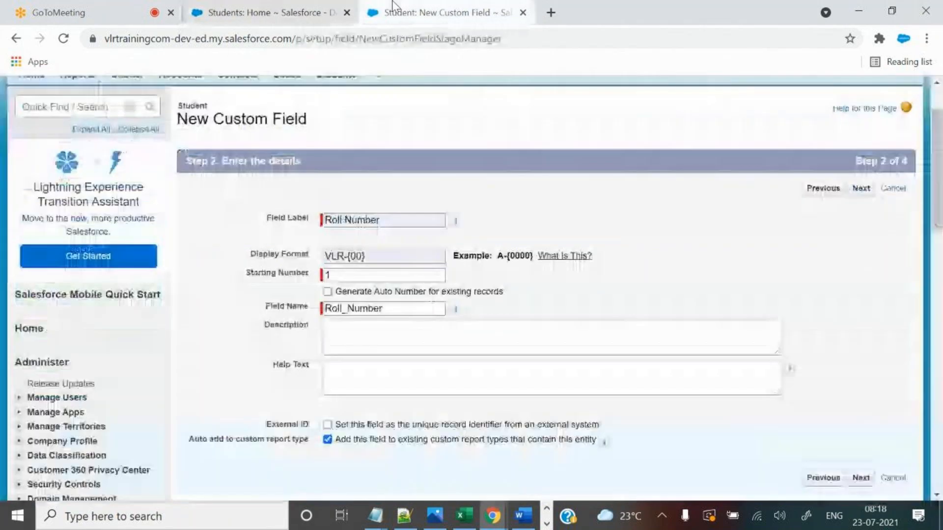
Enable auto-numbering for existing records, keep default security and layouts, and save Roll Number.
left_click_drag(334, 293, 511, 301)
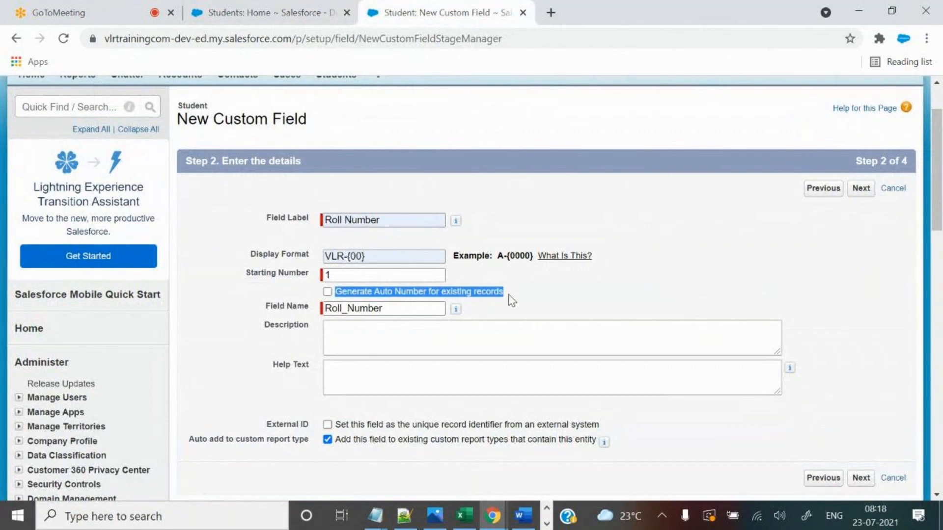
left_click(328, 292)
left_click(465, 284)
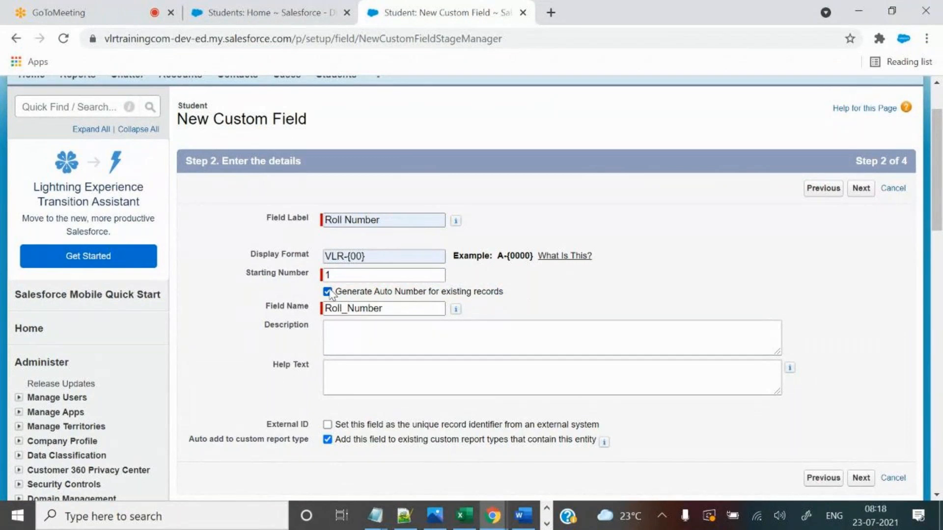
left_click(868, 189)
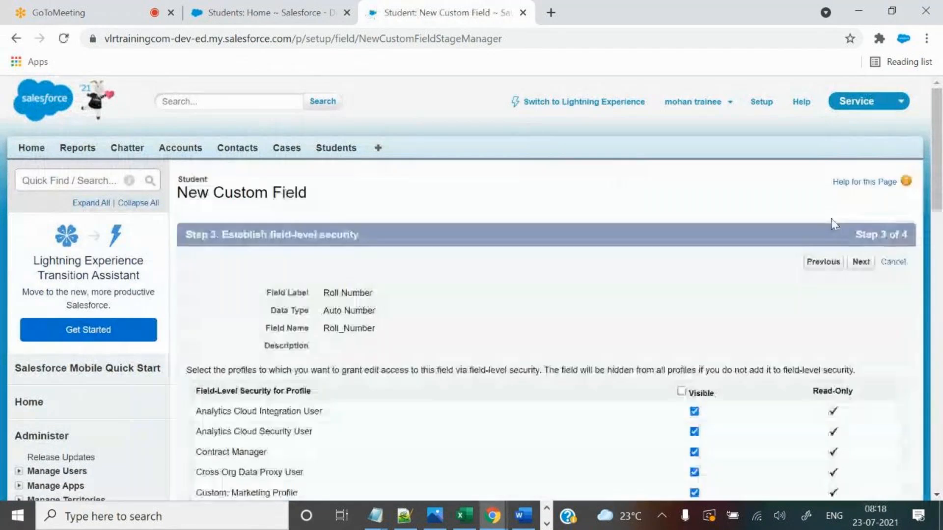
left_click(862, 264)
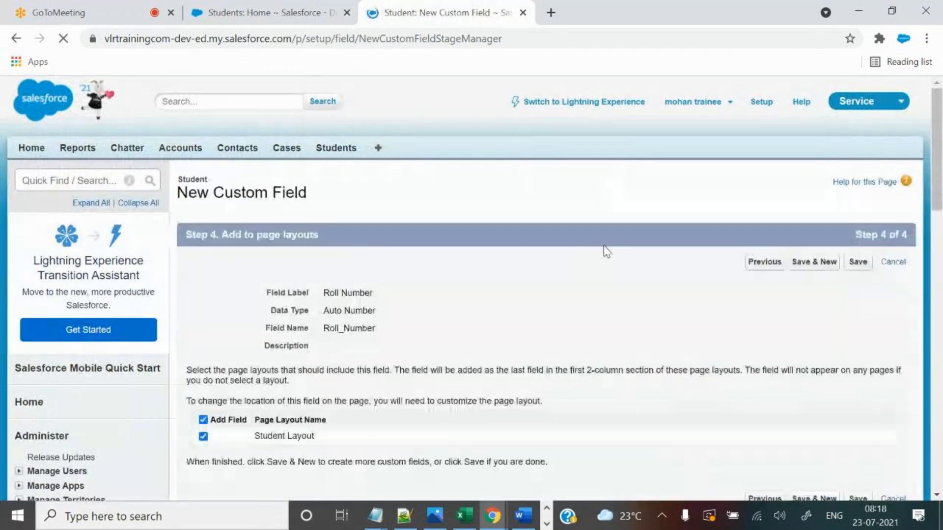
left_click(852, 268)
left_click(559, 139)
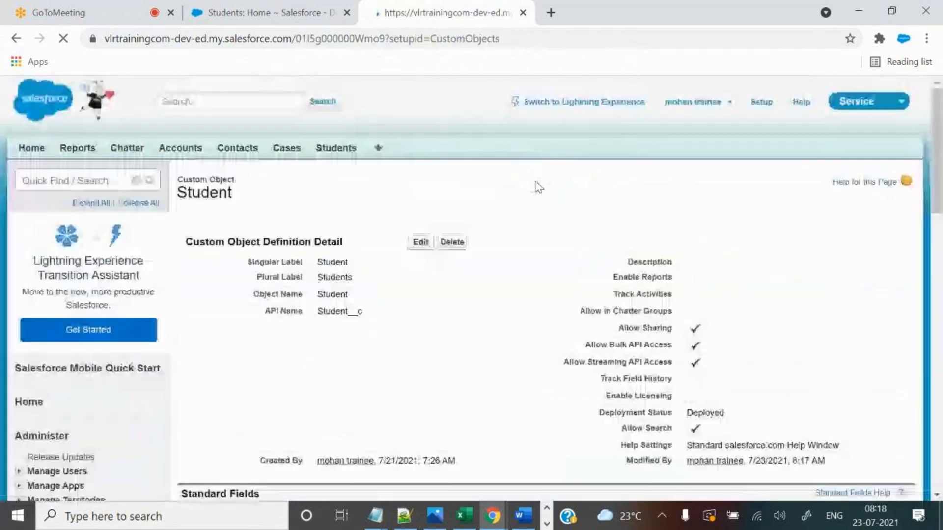
scroll(570, 370, "down", 3)
Open the first student's record and locate its Roll Number field.
left_click(275, 12)
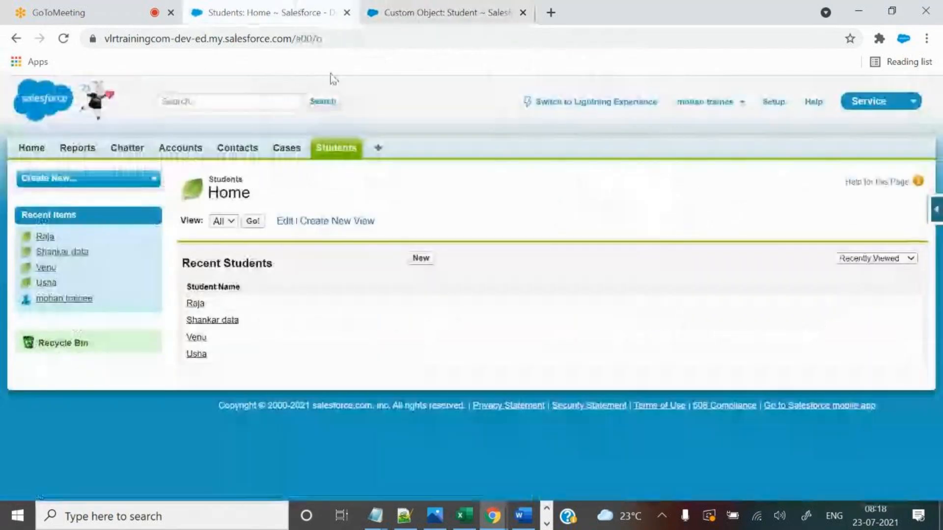
left_click(195, 305)
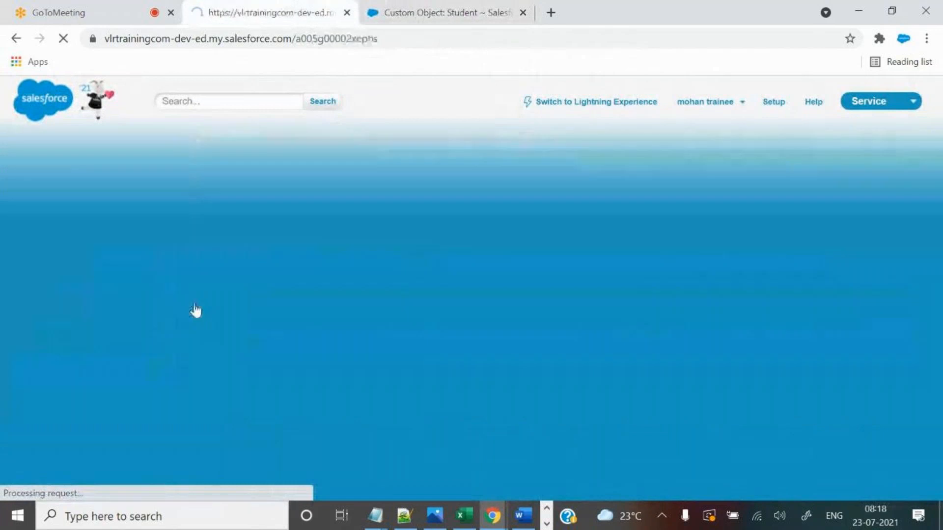
key("ctrl+f")
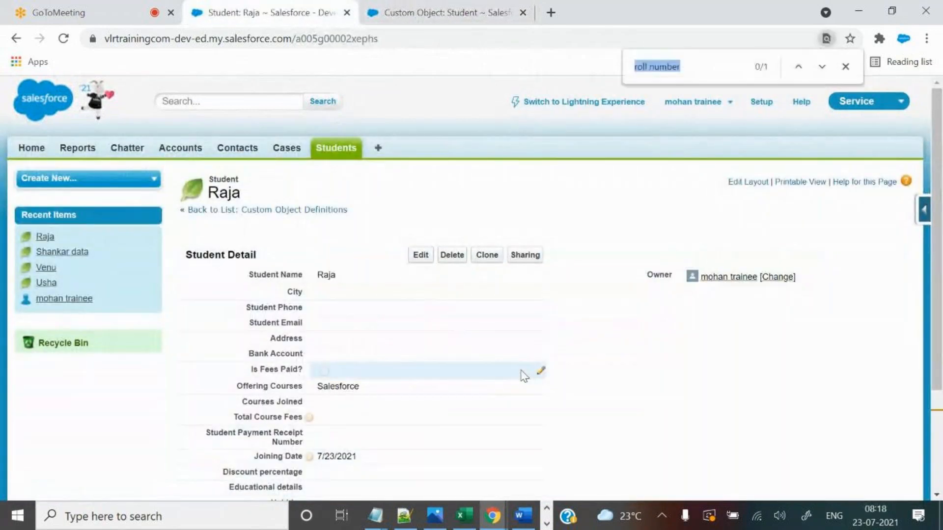
key("Return")
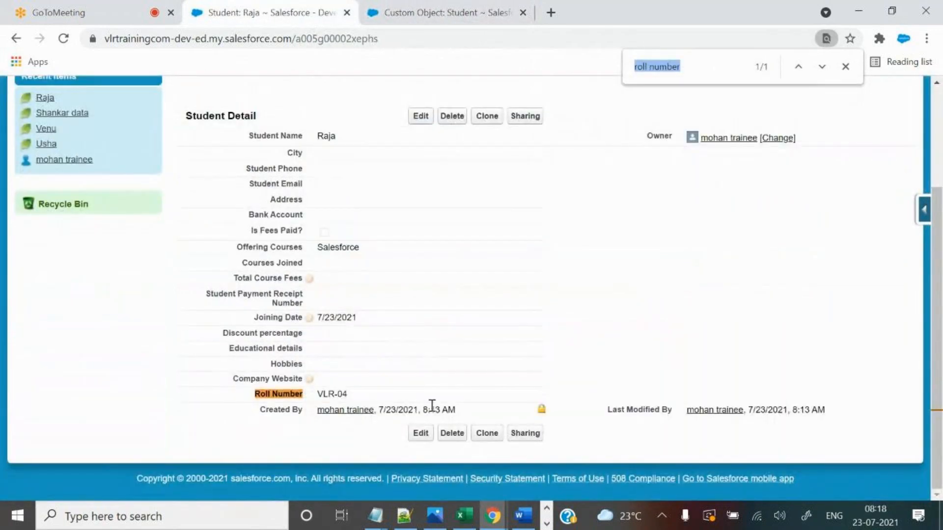
left_click_drag(320, 397, 383, 380)
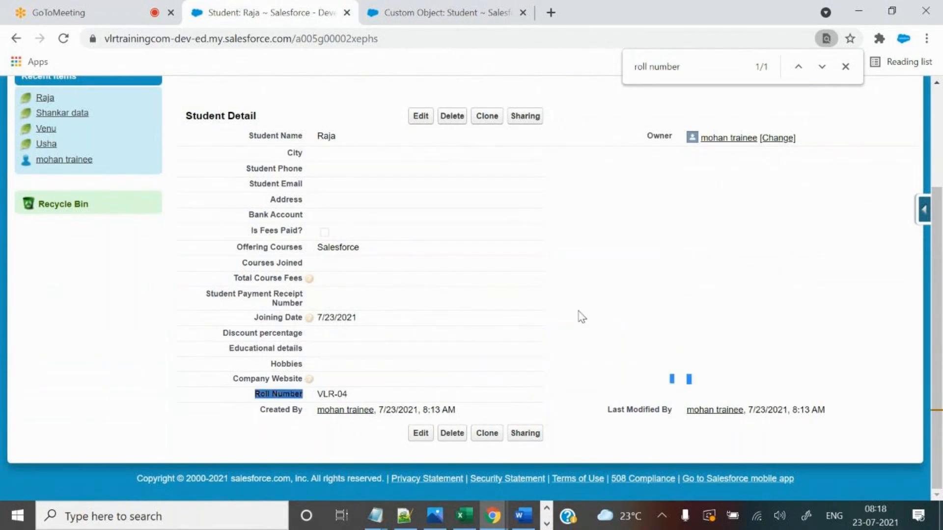
scroll(581, 317, "up", 3)
left_click(334, 148)
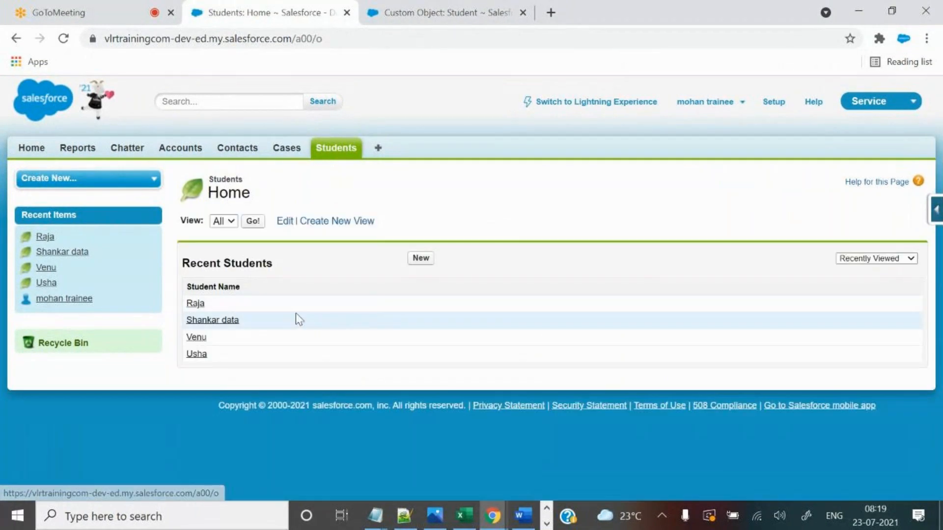
Open two more students in new tabs; note roll number VLR-01 and creation time 7:34 AM.
left_click(197, 356, "ctrl")
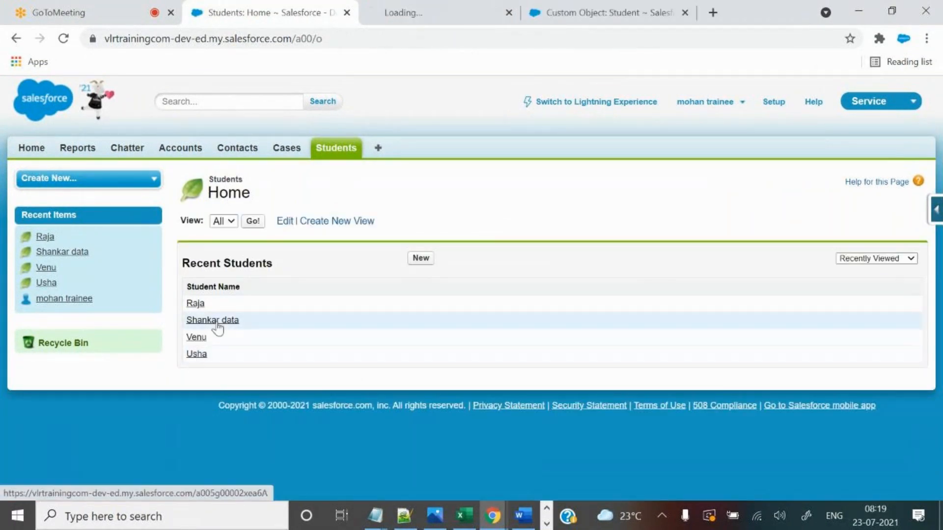
left_click(214, 322, "ctrl")
left_click(348, 7)
scroll(539, 356, "down", 5)
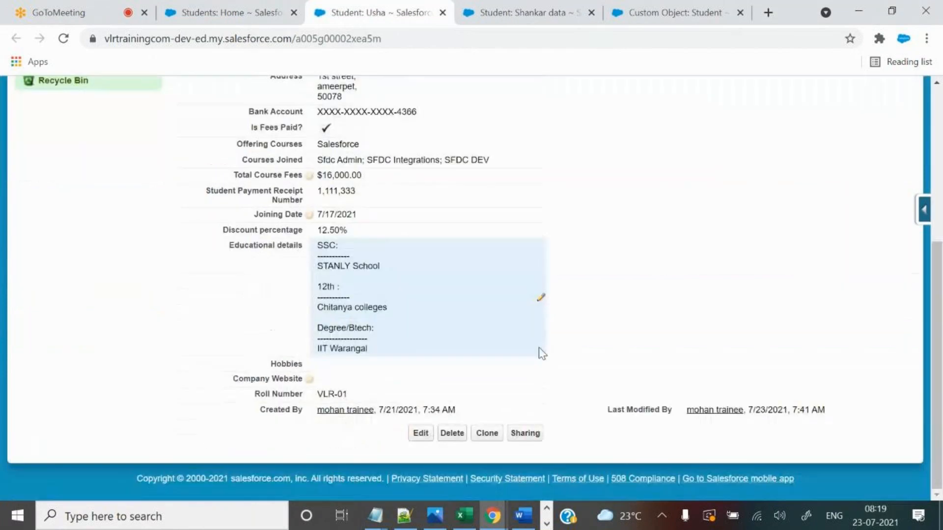
left_click_drag(264, 389, 352, 394)
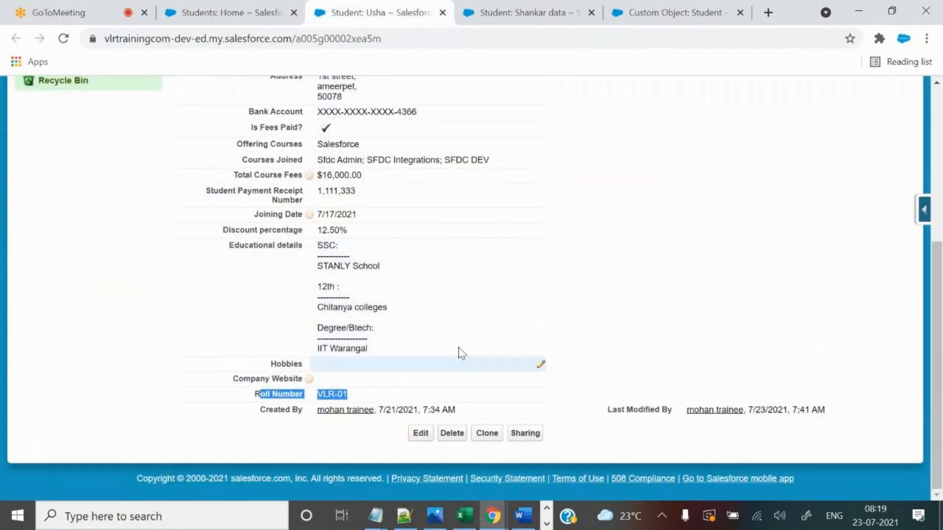
scroll(459, 354, "up", 5)
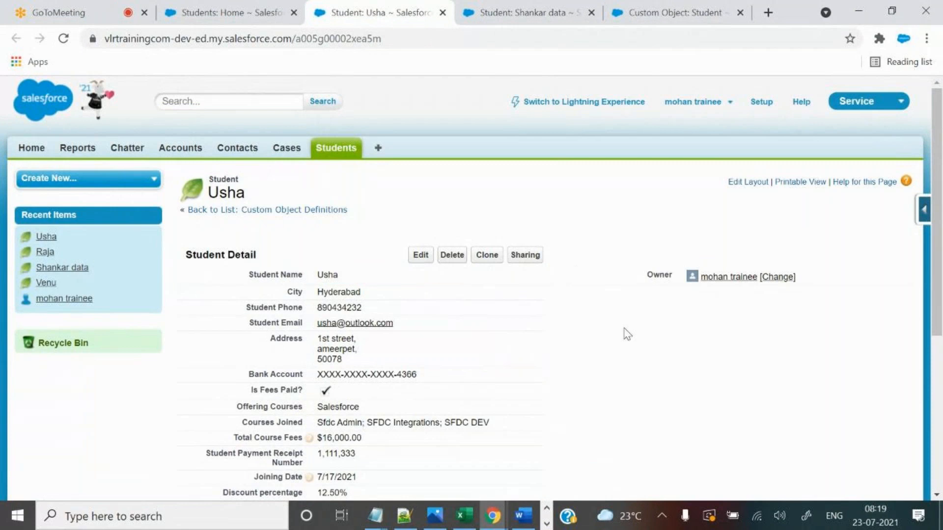
scroll(623, 331, "down", 5)
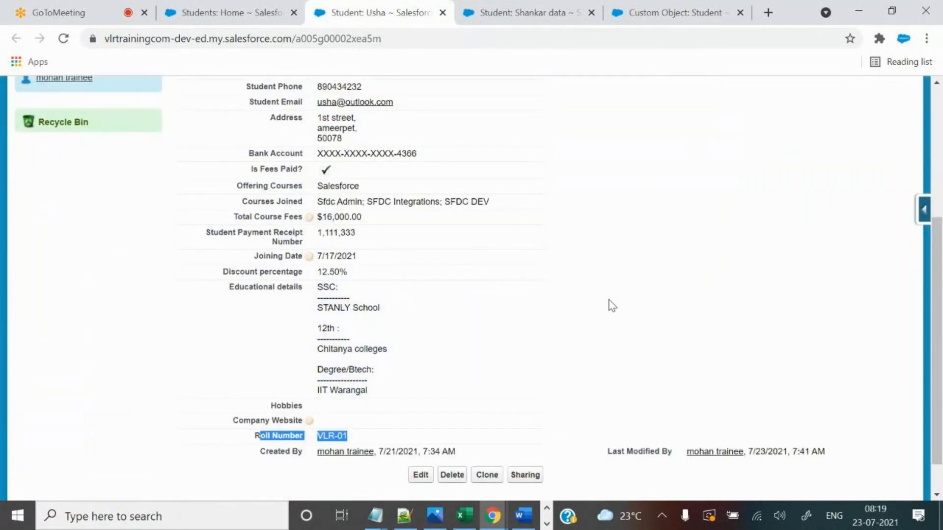
scroll(614, 314, "down", 2)
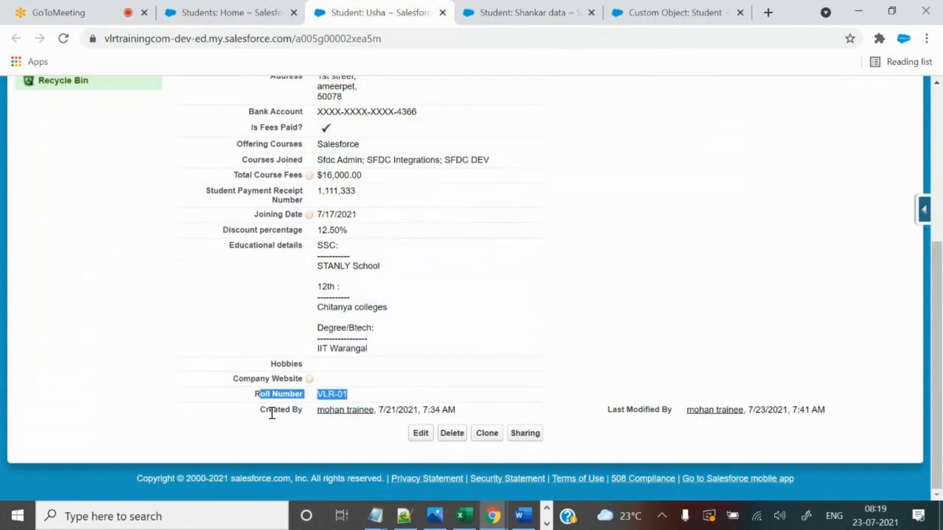
left_click_drag(261, 411, 307, 412)
left_click_drag(386, 408, 464, 407)
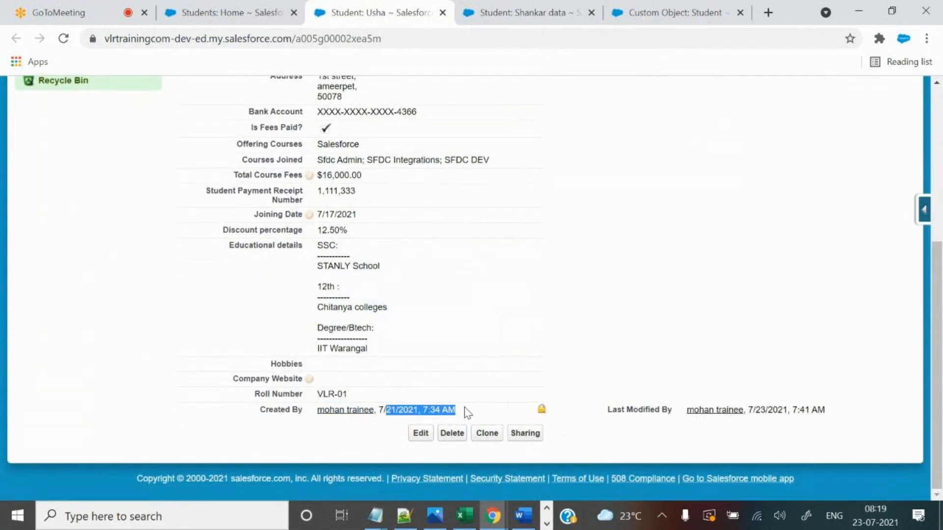
left_click(461, 408)
left_click_drag(423, 409, 487, 404)
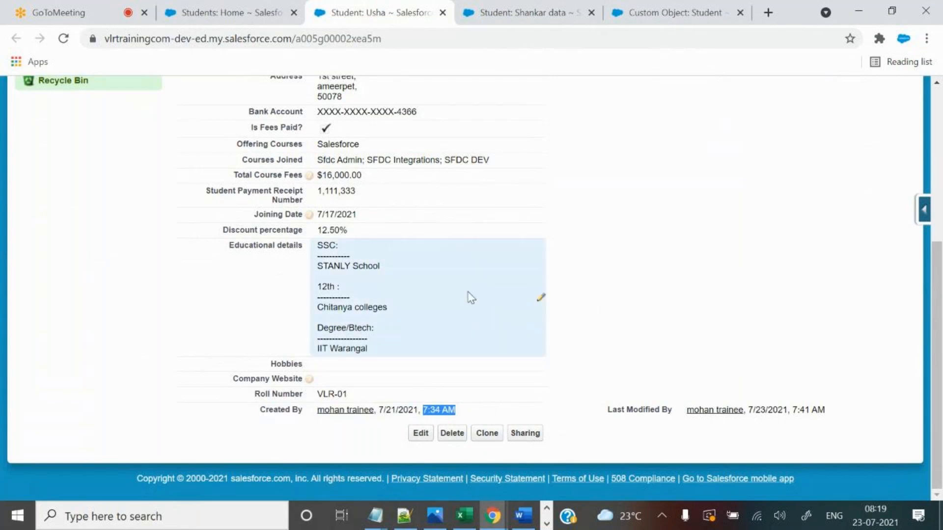
left_click_drag(316, 394, 359, 399)
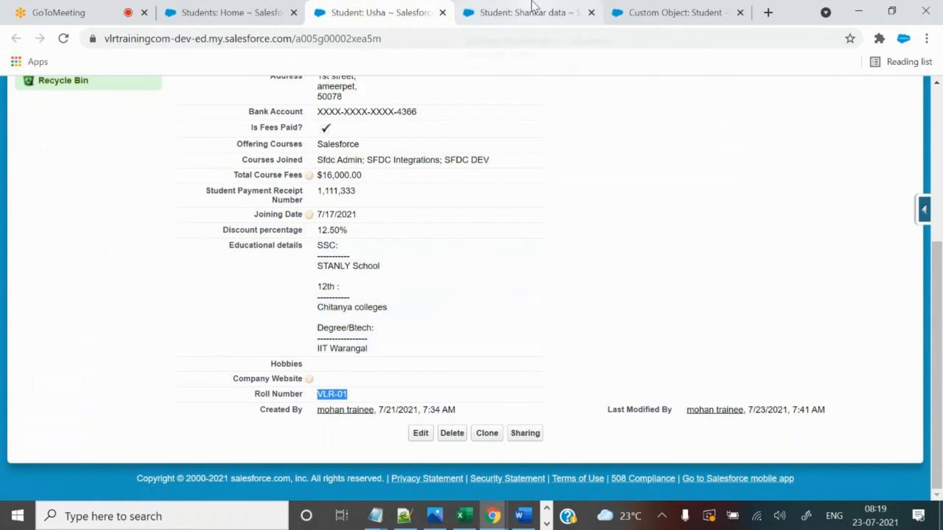
Check roll number VLR-02 on the second record, then view the VLR-03 student's record.
left_click(583, 2)
scroll(376, 339, "down", 7)
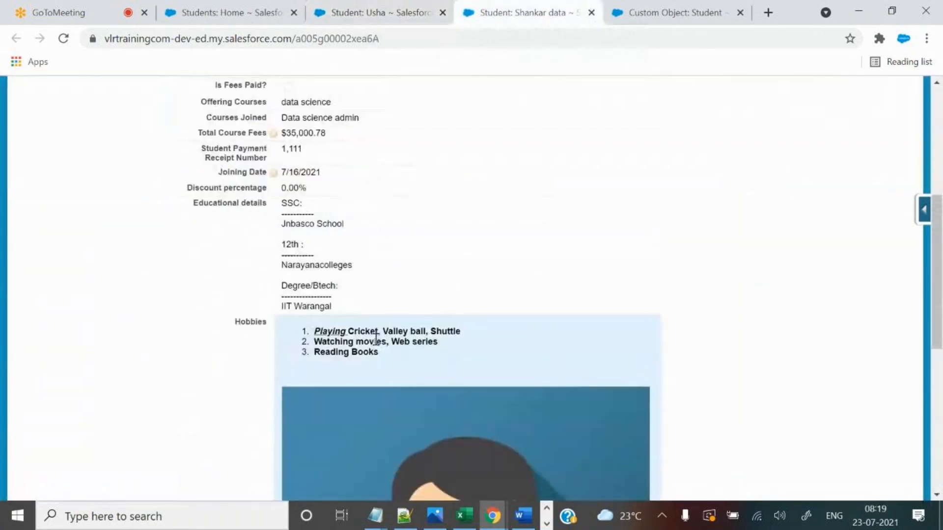
scroll(597, 365, "down", 7)
left_click_drag(281, 394, 338, 399)
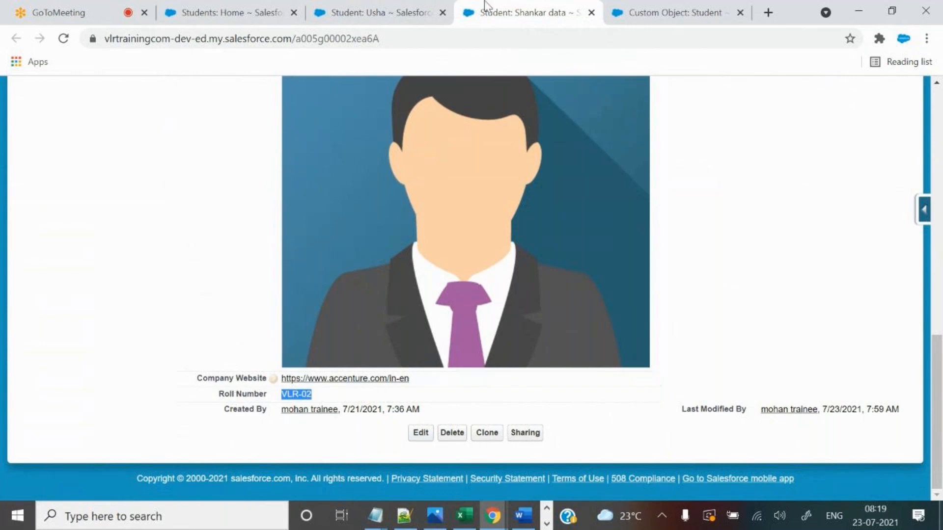
left_click(431, 15)
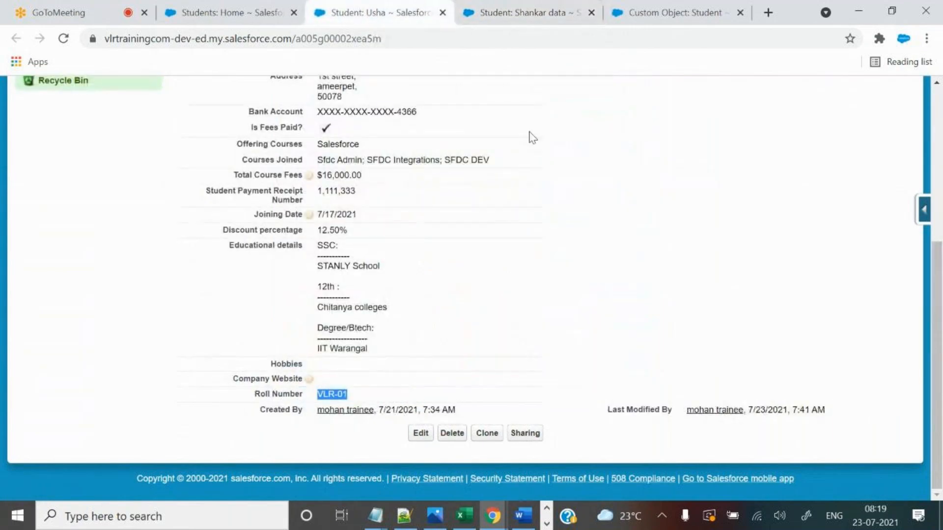
left_click(223, 13)
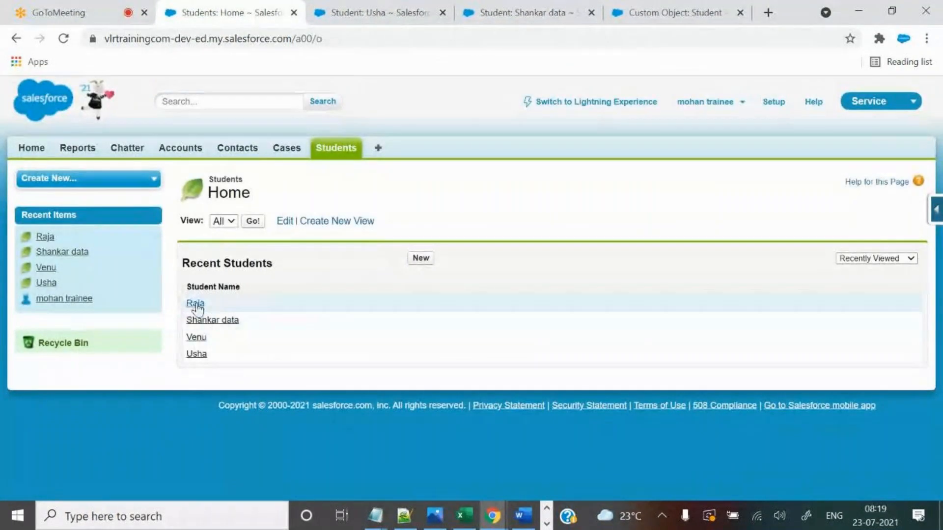
left_click(196, 339)
scroll(487, 422, "down", 1)
scroll(488, 422, "down", 2)
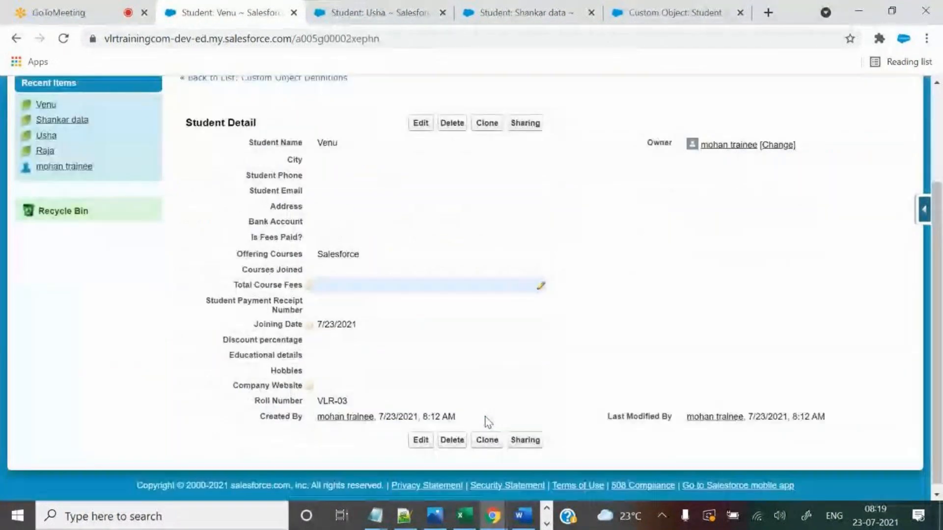
scroll(331, 394, "up", 3)
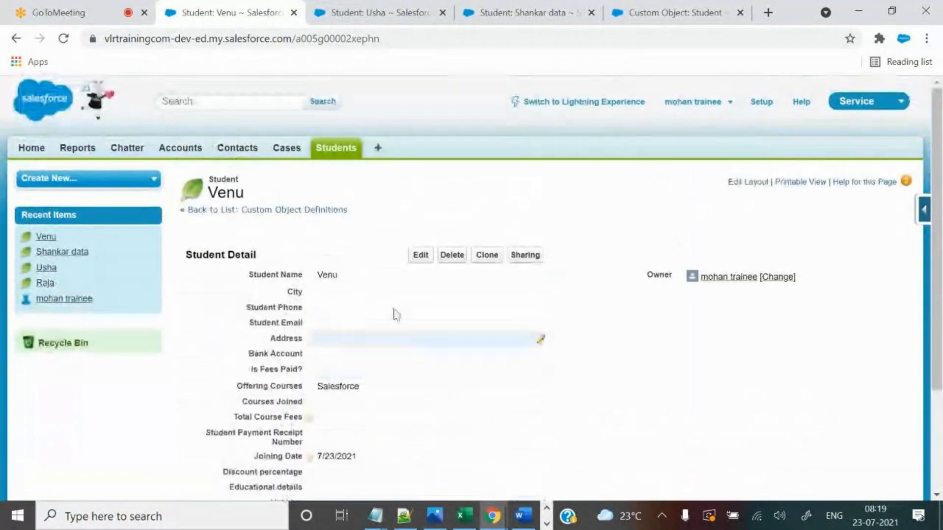
left_click(342, 148)
Create a new student with the student's name and joining date 7/23/2021, and save it.
left_click(421, 259)
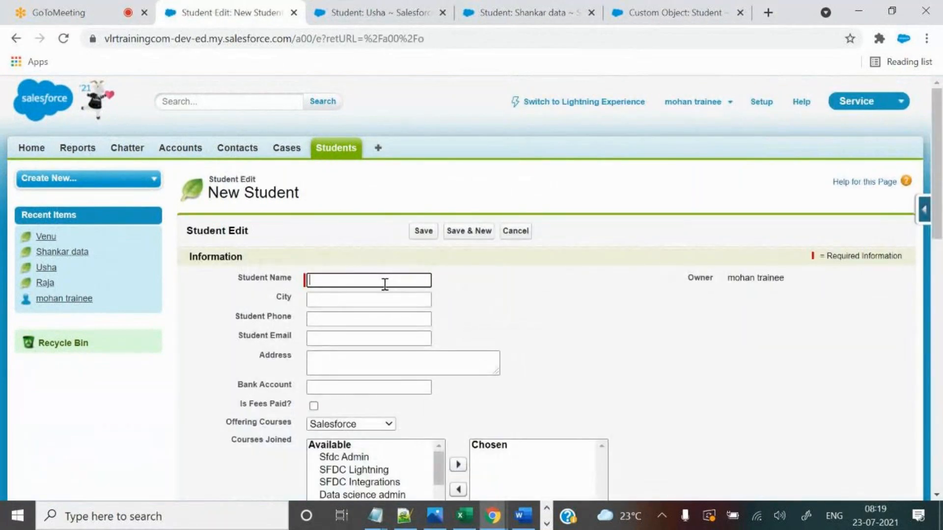
type("Uma")
scroll(549, 385, "down", 5)
scroll(549, 423, "down", 1)
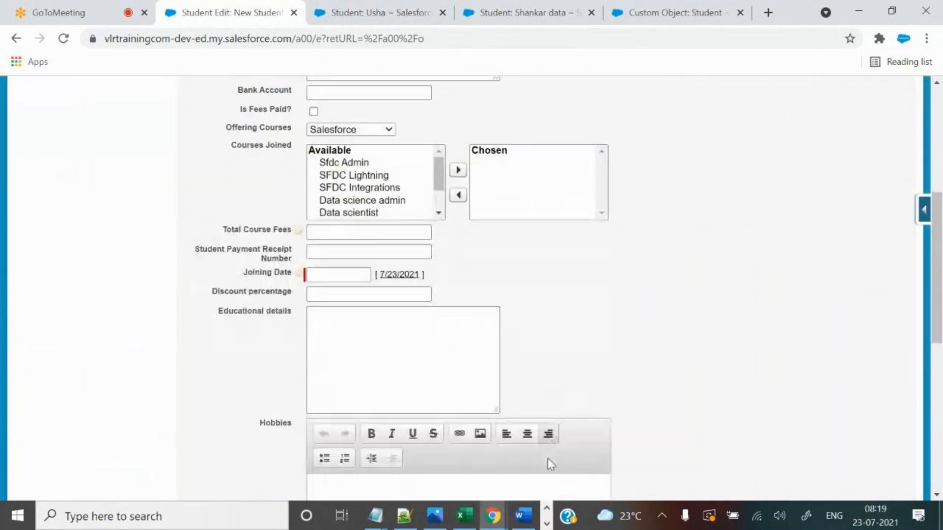
left_click(399, 274)
scroll(604, 303, "down", 6)
scroll(611, 297, "down", 3)
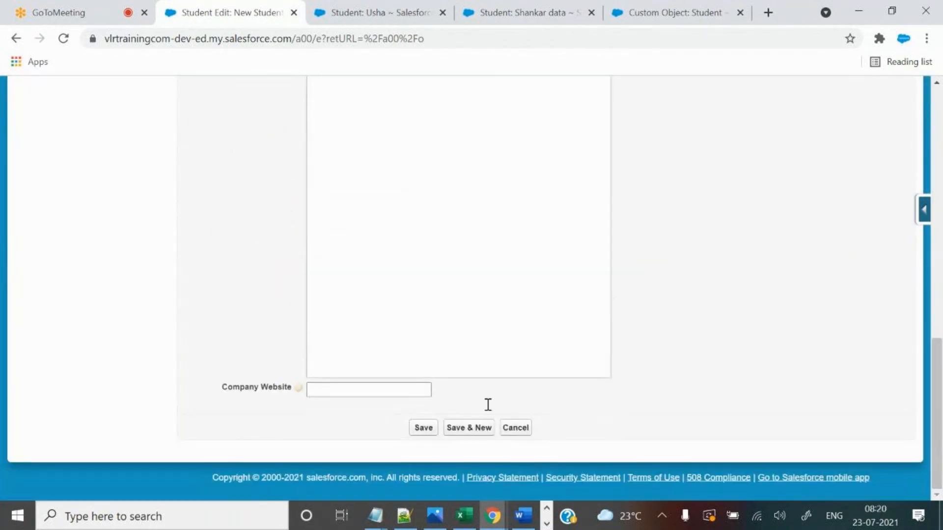
left_click(423, 428)
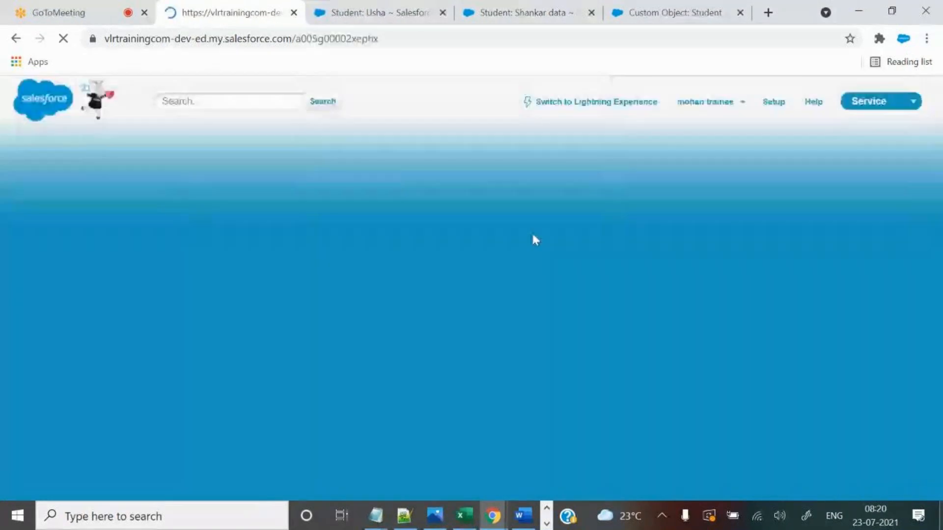
Check the new record's auto-generated roll number VLR-05.
scroll(619, 380, "down", 3)
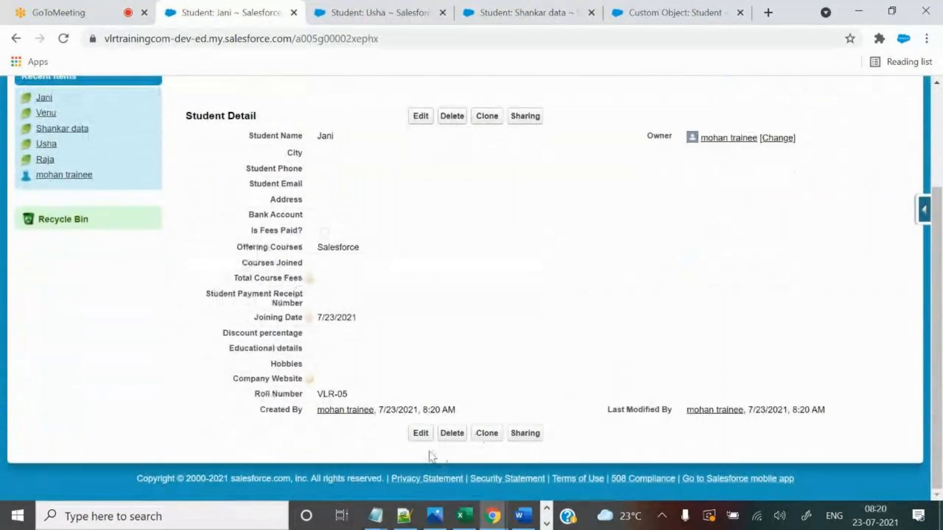
left_click_drag(318, 392, 358, 396)
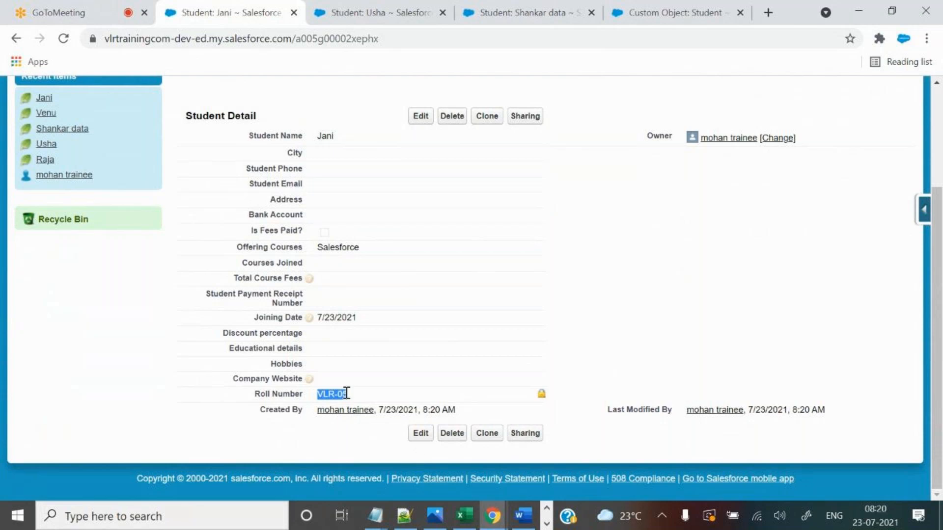
left_click_drag(334, 394, 348, 394)
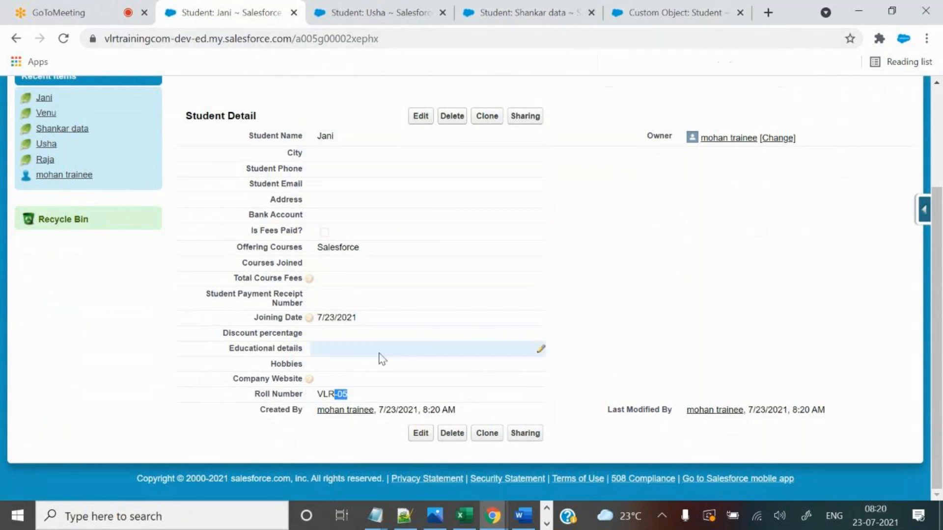
left_click_drag(249, 134, 671, 230)
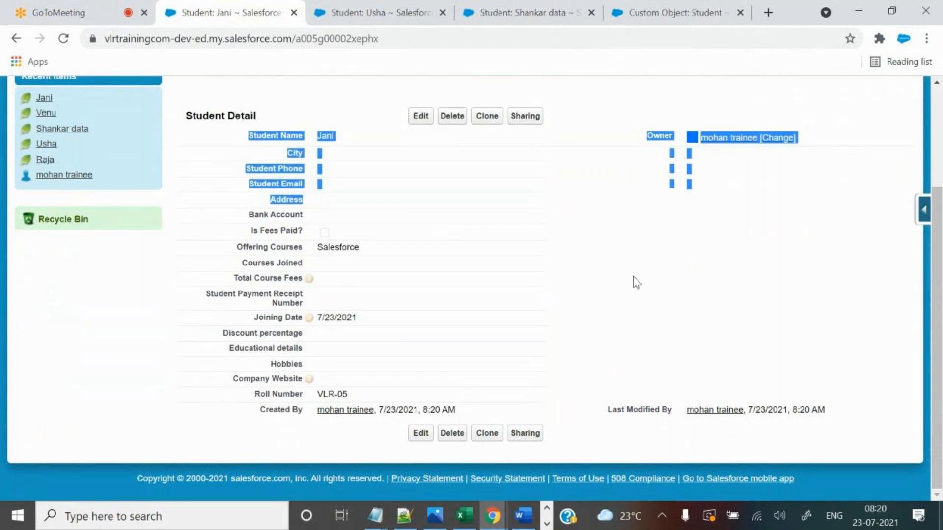
left_click(583, 224)
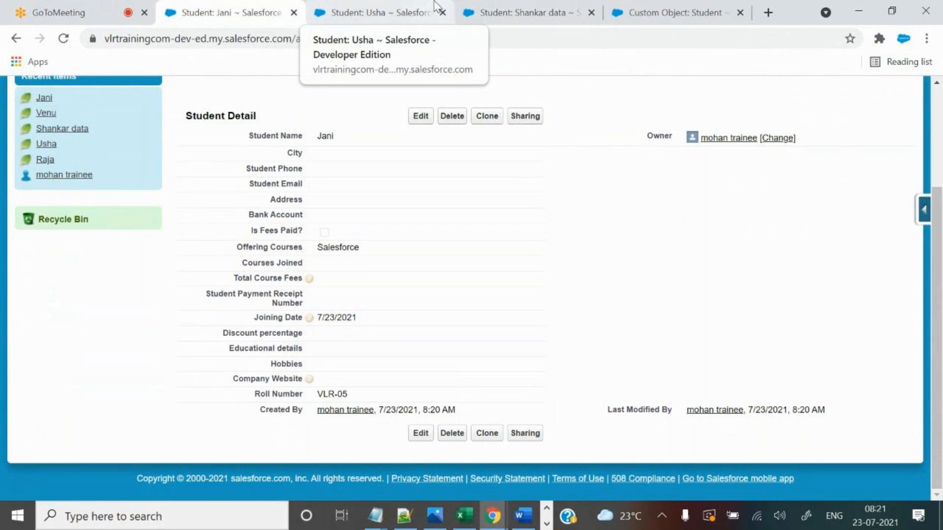
Open the new VLR-05 student record in edit mode.
left_click(421, 116)
scroll(653, 268, "down", 4)
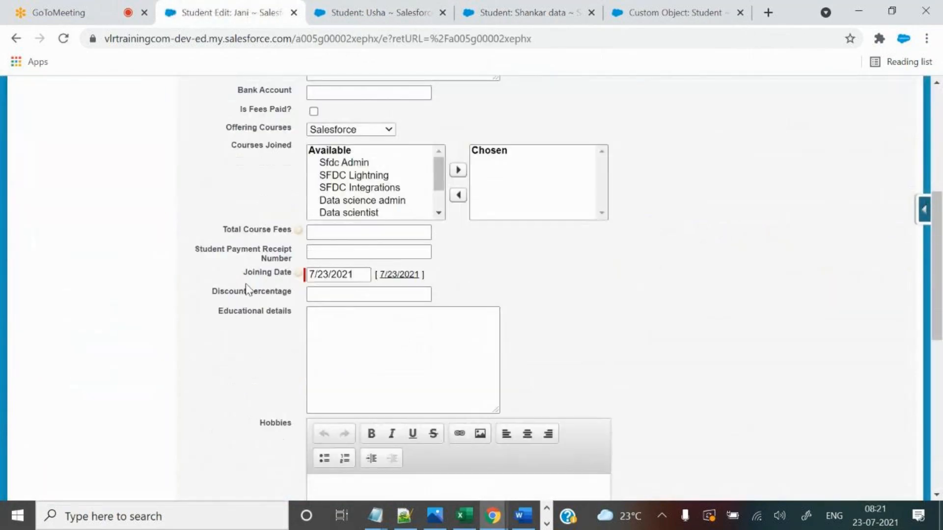
left_click_drag(244, 276, 300, 280)
scroll(670, 273, "down", 4)
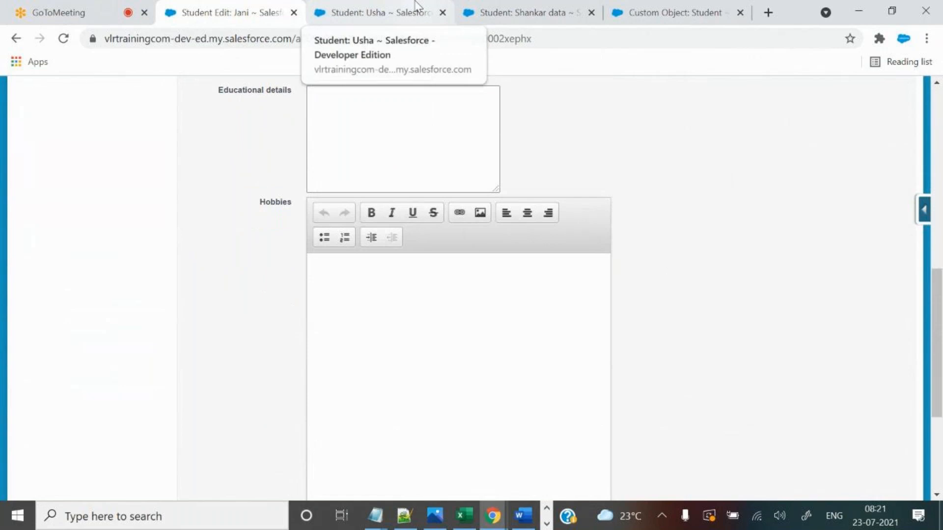
Open the Roll Number field's definition under the Student object's Custom Fields.
left_click(415, 6)
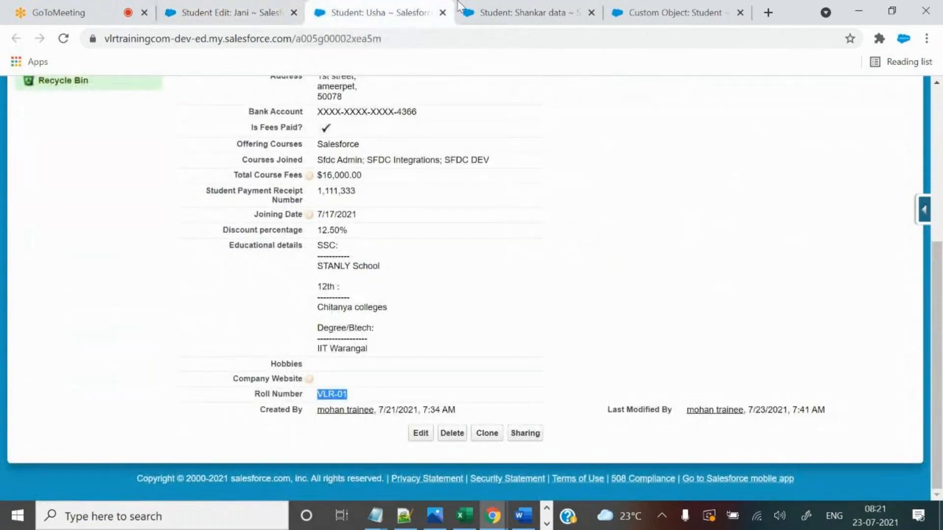
left_click(531, 7)
left_click(656, 8)
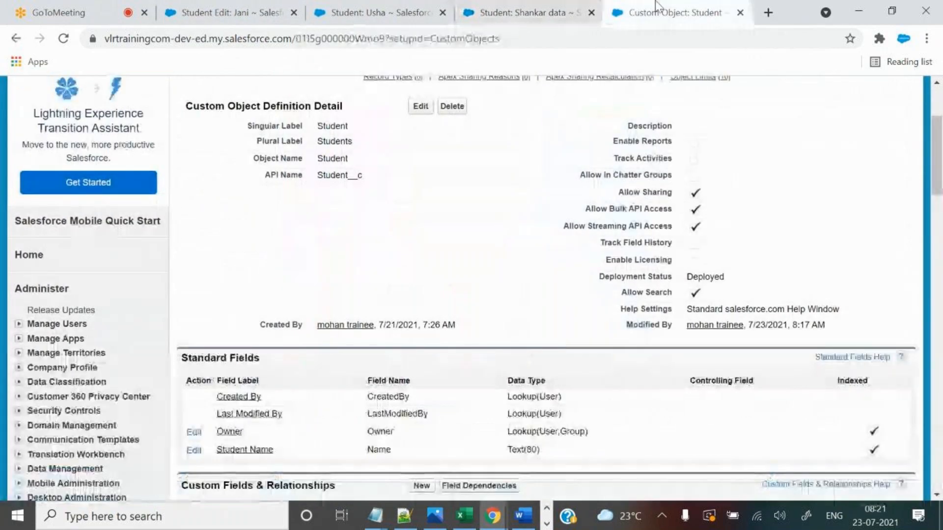
scroll(449, 300, "down", 5)
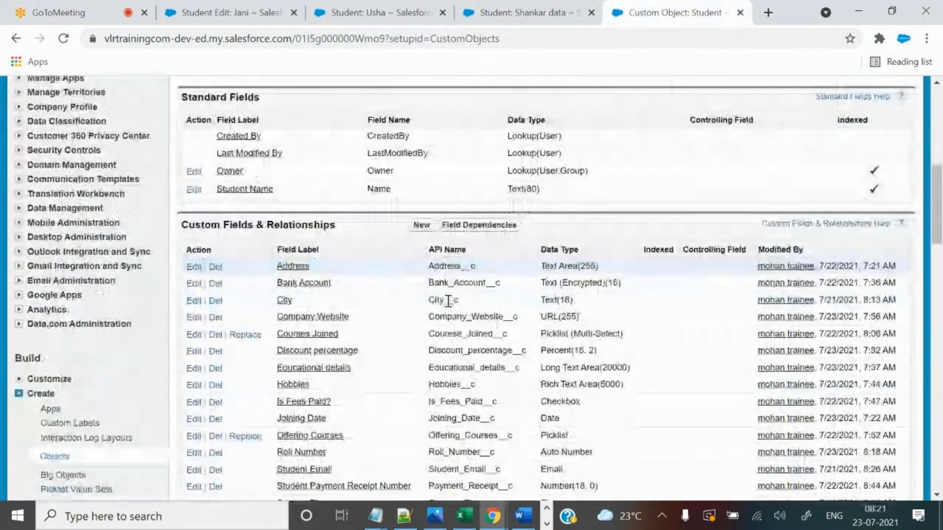
scroll(449, 301, "down", 2)
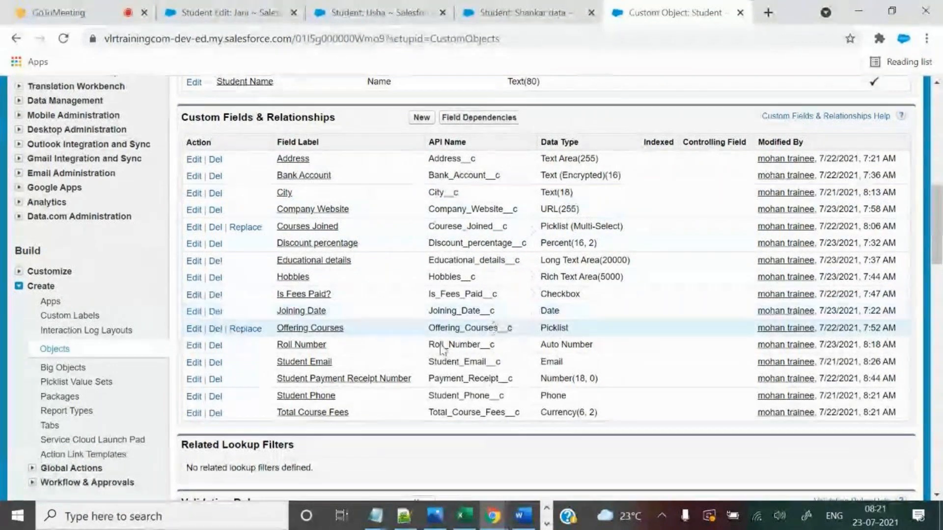
left_click(304, 346)
Switch back through the student tabs, ending on the VLR-02 record.
left_click(402, 14)
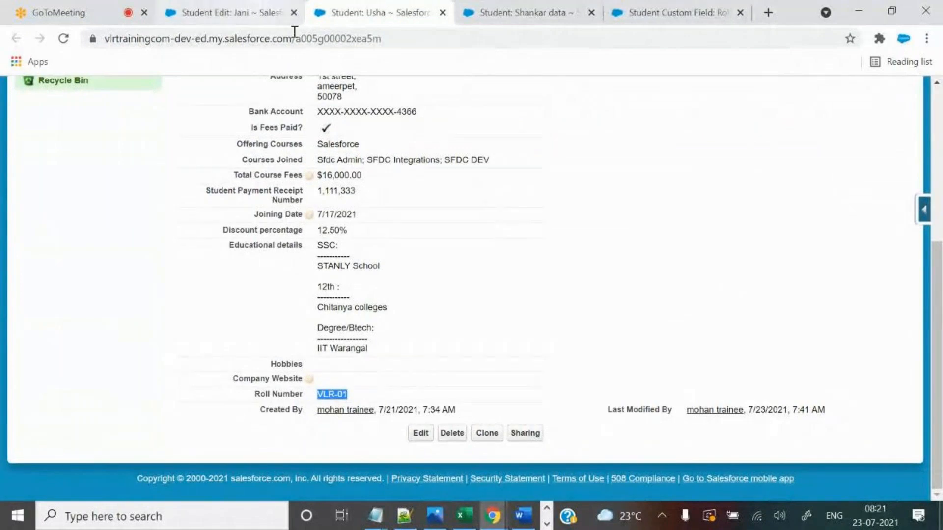
left_click(231, 12)
left_click(366, 11)
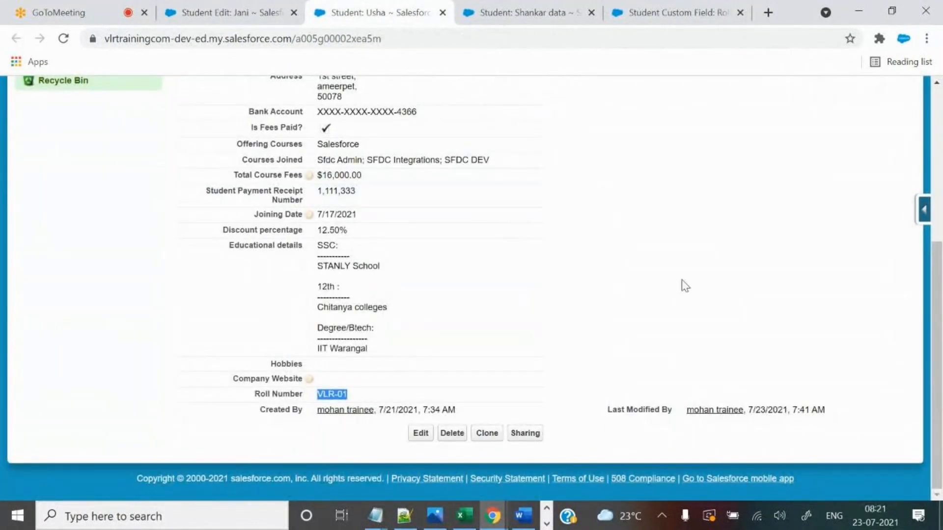
scroll(679, 290, "up", 2)
left_click(573, 10)
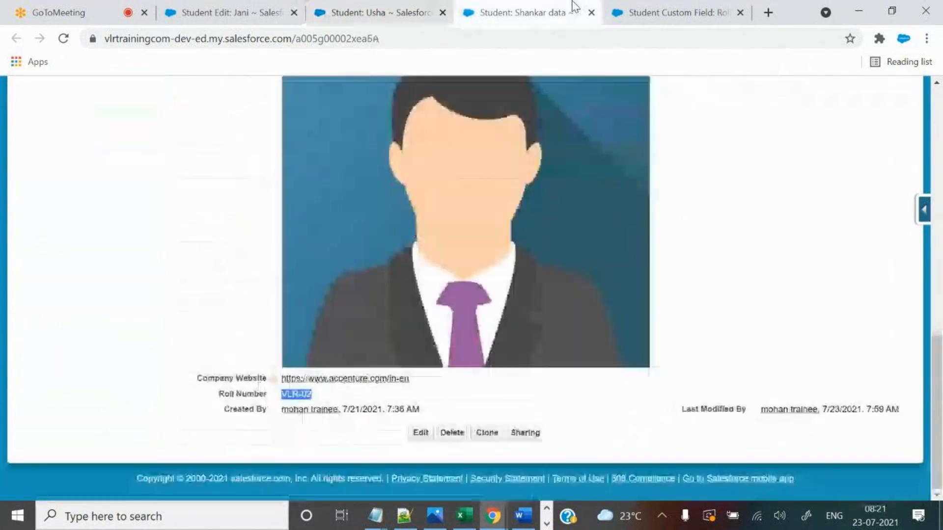
scroll(694, 248, "up", 10)
scroll(697, 249, "up", 1)
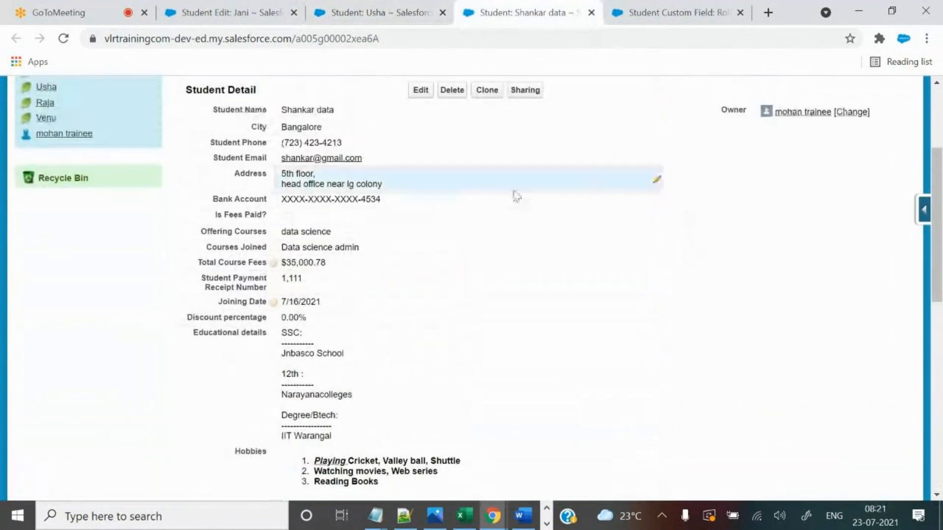
Return to the VLR-01 record and open its 7/17/2021 Joining Date for inline editing.
left_click(654, 11)
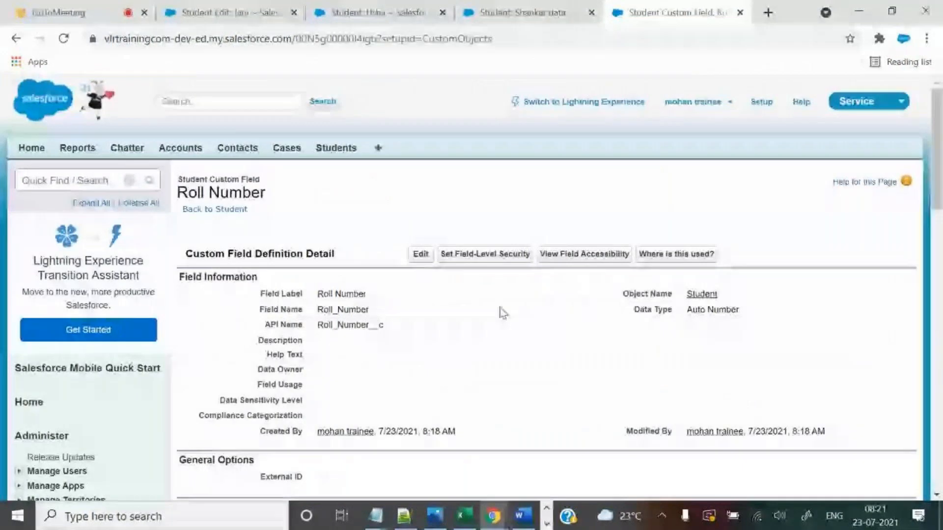
left_click(373, 13)
left_click_drag(253, 290, 304, 289)
left_click(349, 286)
double_click(349, 287)
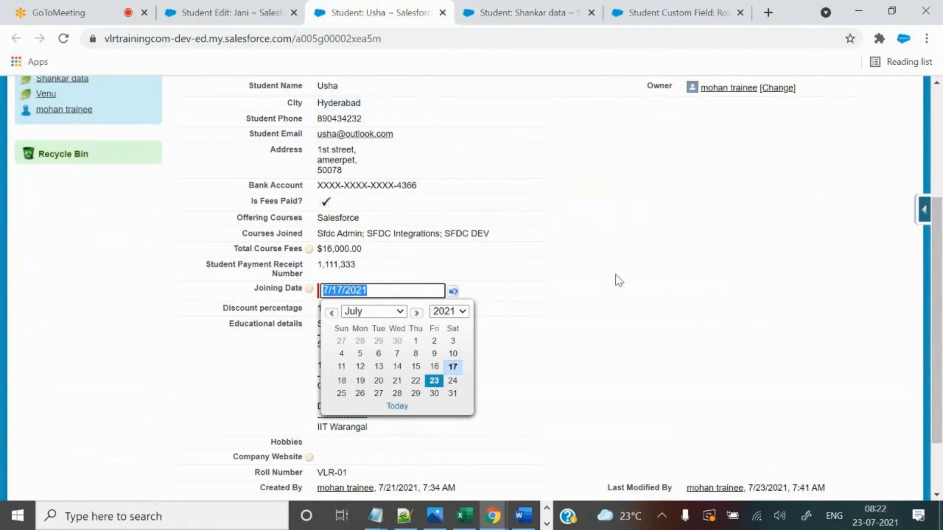
Cancel the date edit and compare VLR-01's roll number against the other student's record.
left_click(549, 291)
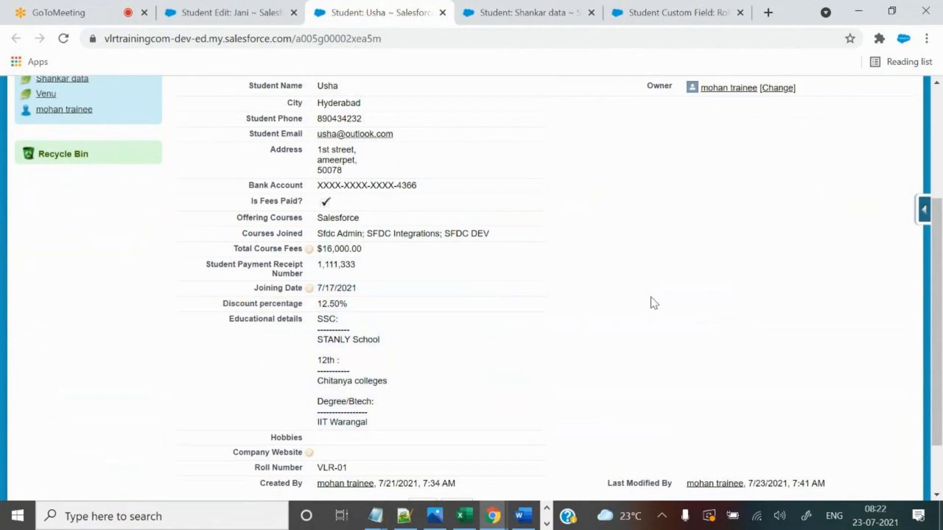
scroll(651, 297, "down", 2)
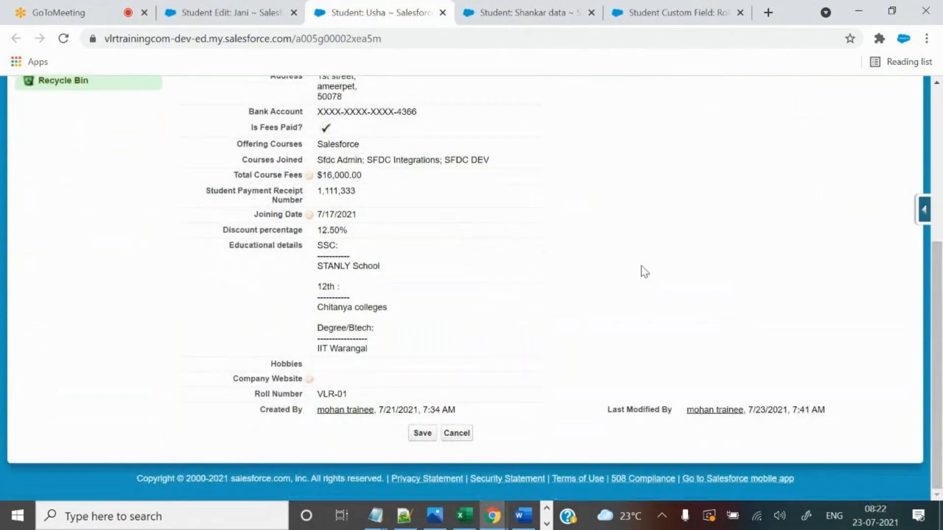
left_click_drag(335, 397, 350, 396)
left_click(524, 6)
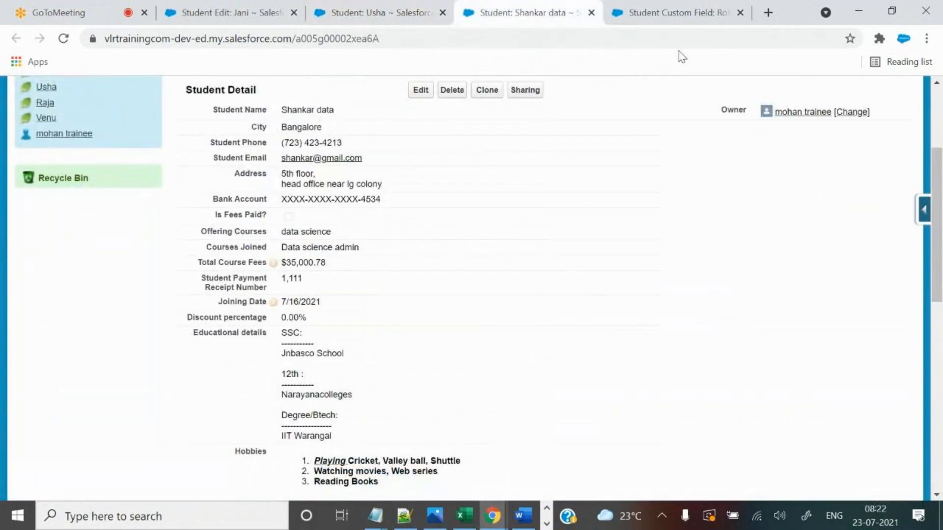
left_click(367, 1)
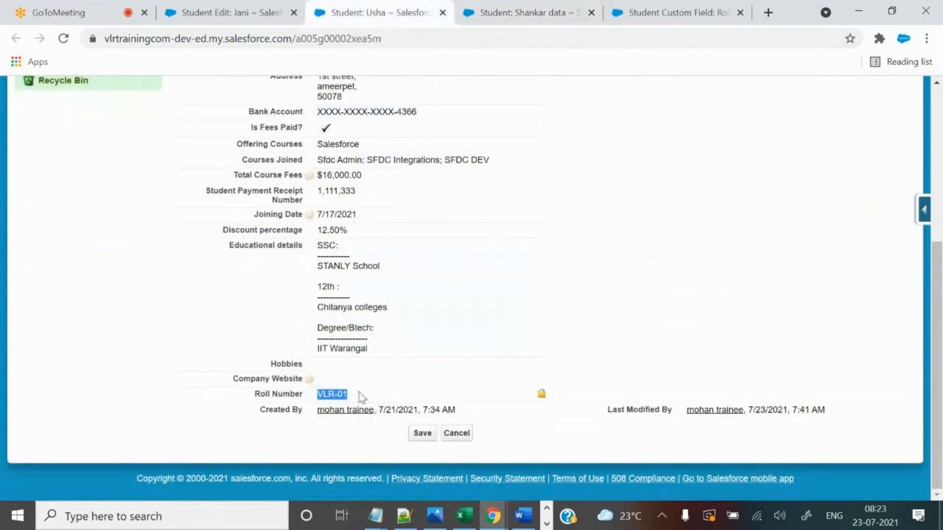
left_click(341, 397)
left_click_drag(334, 395, 347, 394)
Review the Roll Number field's display format, then return to the VLR-01 record.
left_click(669, 9)
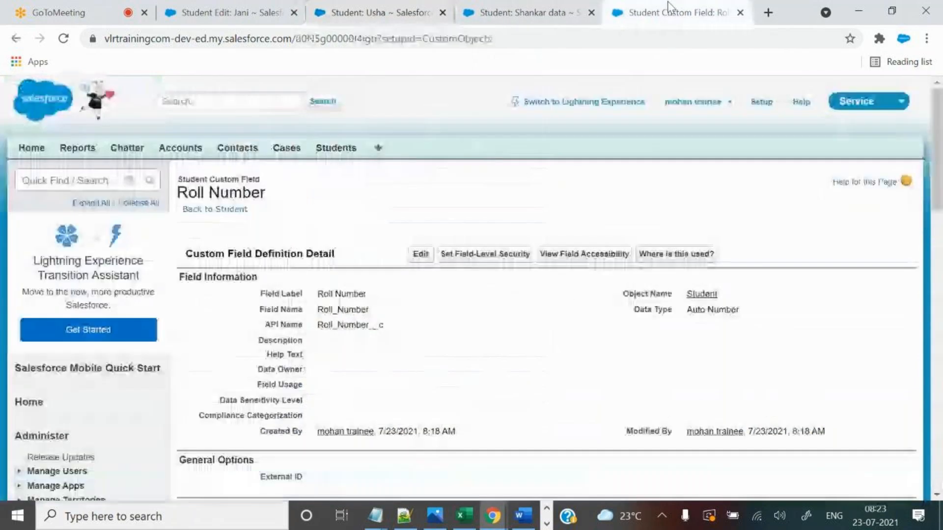
scroll(565, 399, "down", 3)
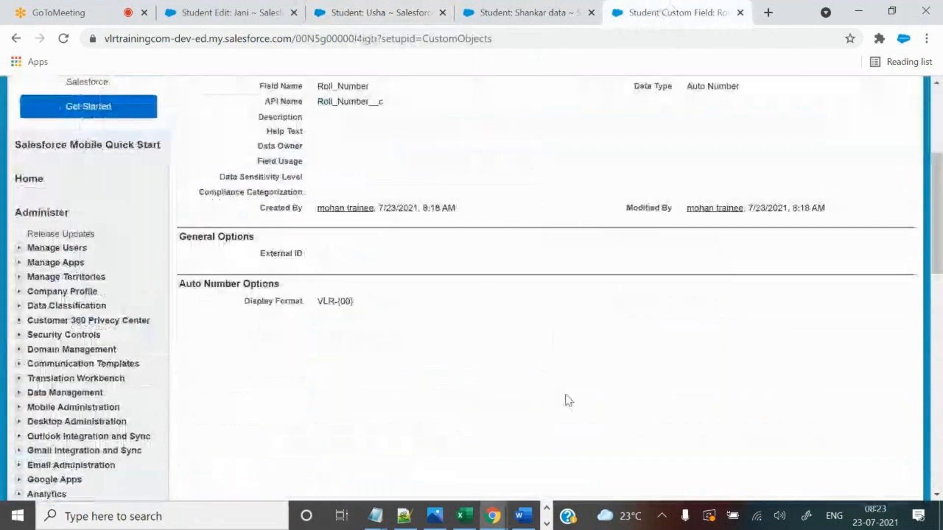
scroll(569, 397, "up", 2)
scroll(569, 398, "down", 1)
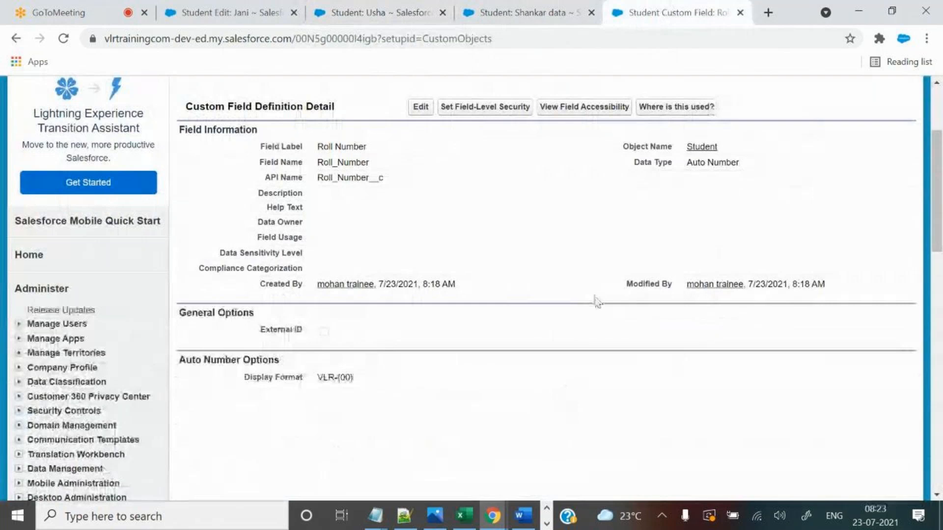
left_click(372, 5)
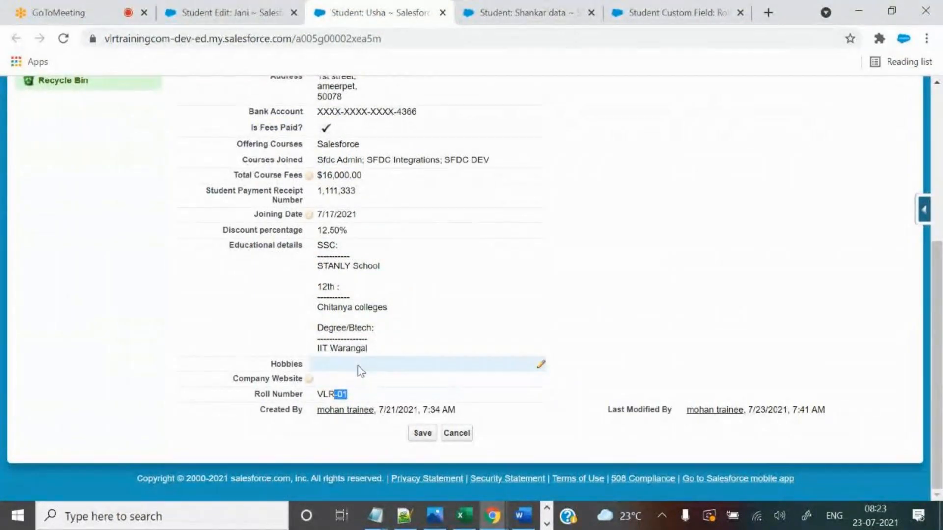
scroll(564, 286, "up", 5)
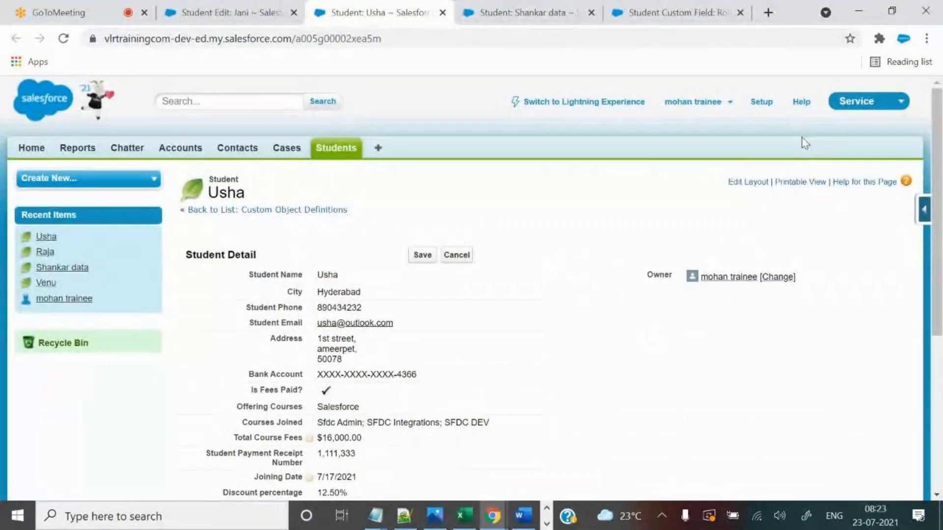
left_click_drag(818, 101, 792, 95)
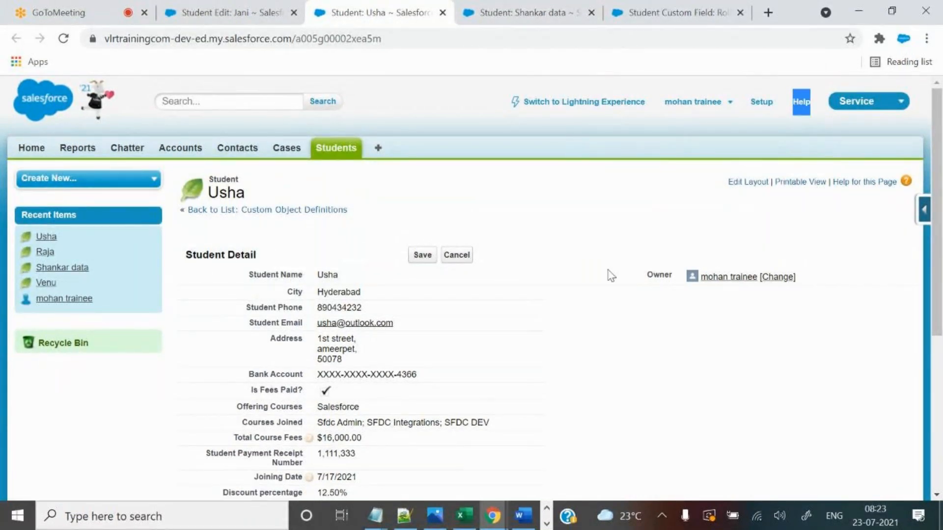
scroll(613, 275, "down", 5)
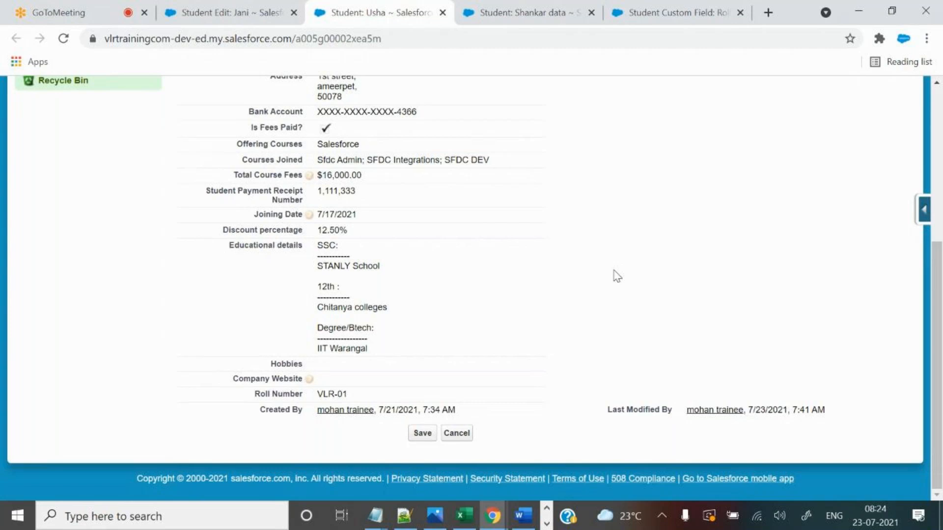
Close the Roll Number definition and VLR-02 record tabs.
left_click(546, 2)
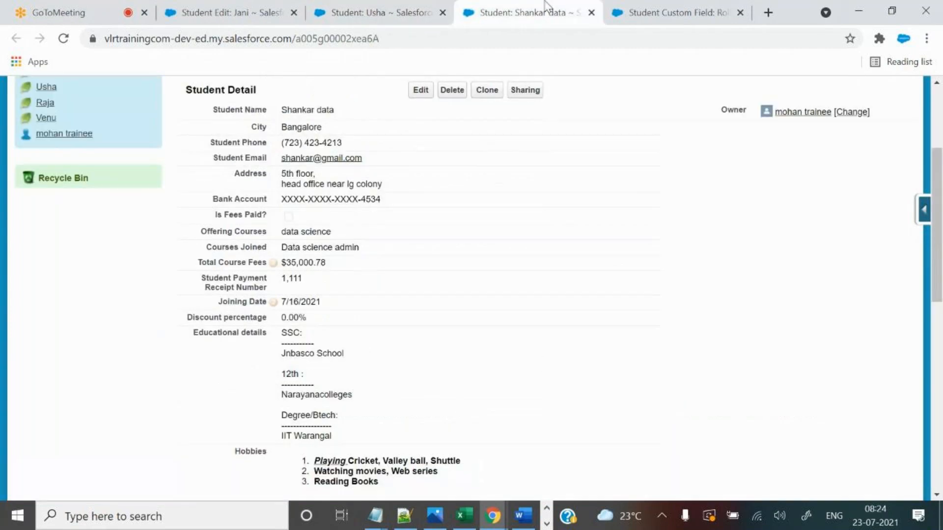
scroll(643, 308, "down", 6)
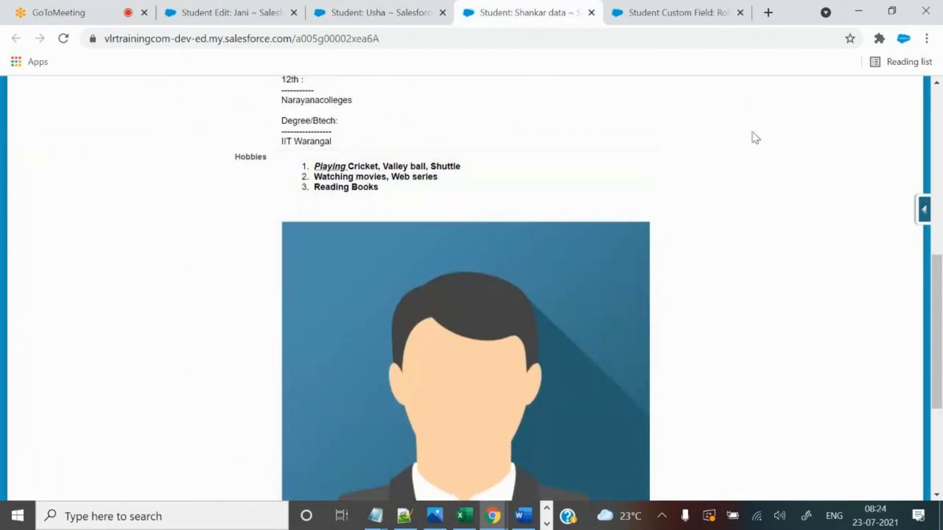
scroll(753, 137, "down", 5)
left_click(741, 12)
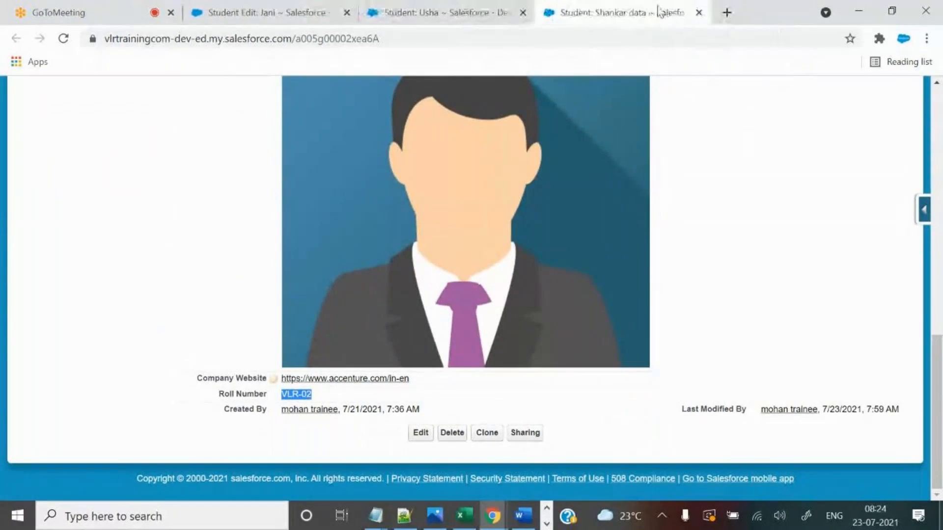
left_click(702, 12)
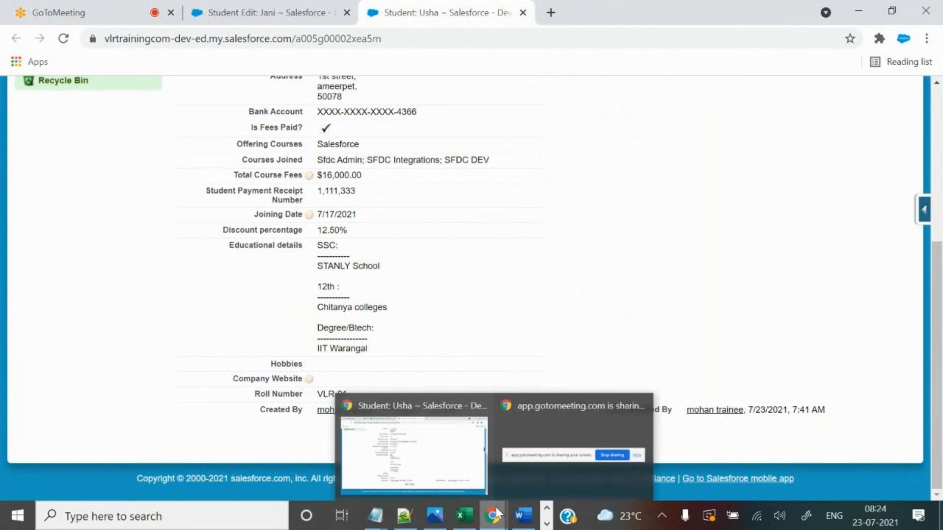
mouse_move(470, 519)
scroll(612, 269, "up", 5)
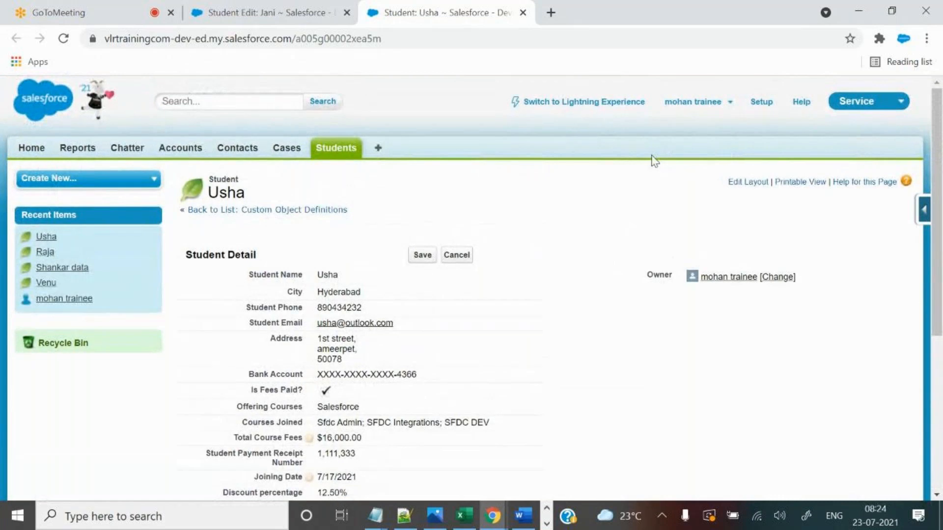
From the Student field list, start a new custom field and choose Geolocation as its data type.
left_click(925, 210)
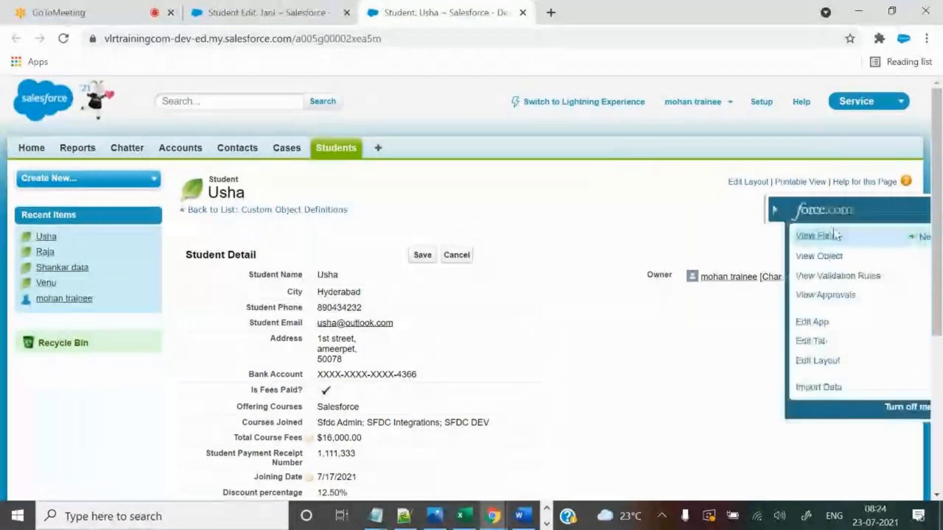
left_click(813, 237)
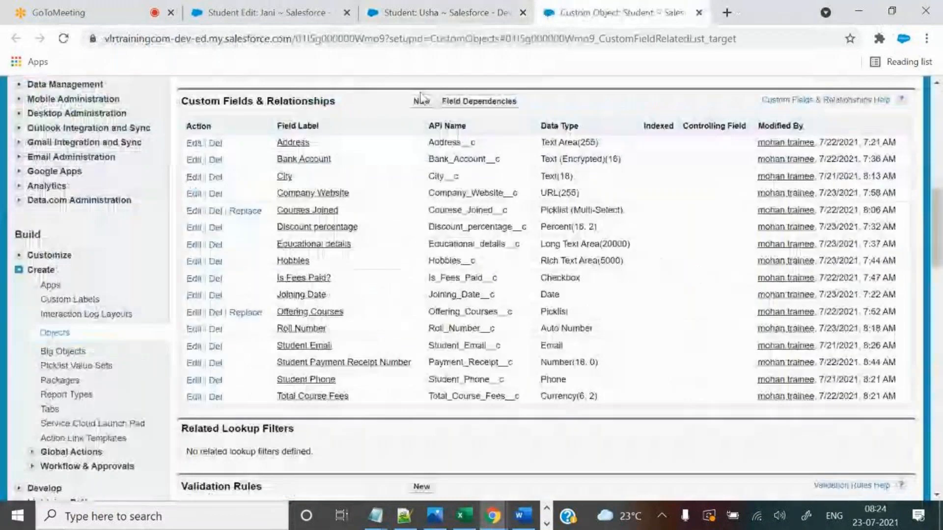
left_click(422, 102)
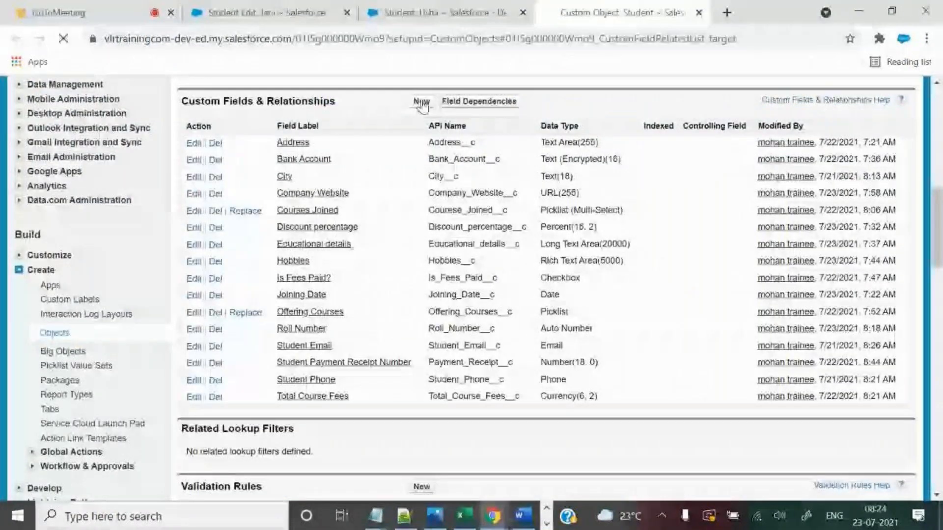
scroll(422, 104, "down", 10)
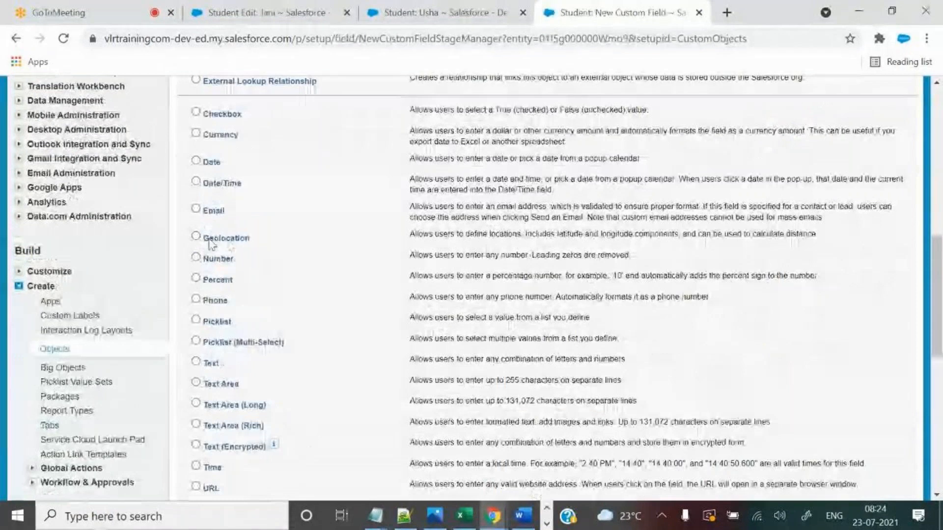
double_click(209, 240)
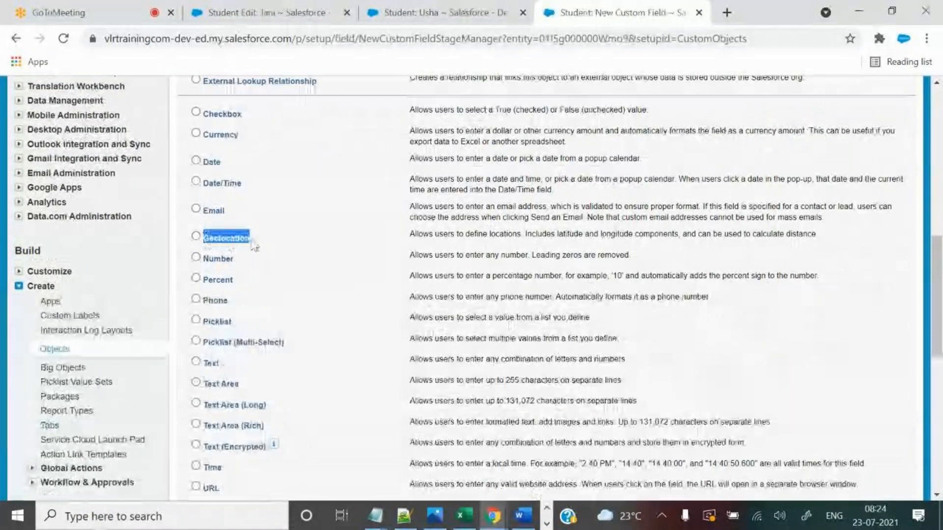
left_click(196, 236)
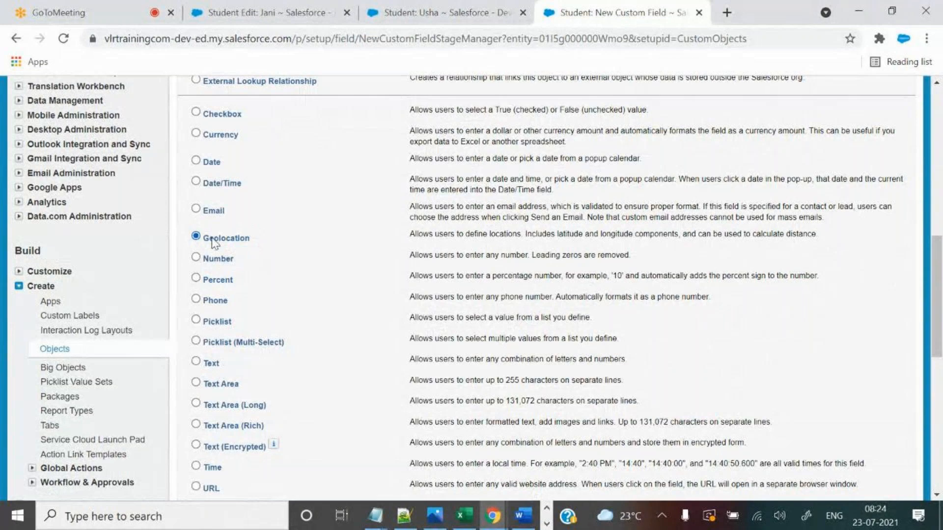
Highlight the Geolocation type's label, then search 'google maps' in a new browser tab.
left_click_drag(203, 240, 253, 245)
scroll(730, 314, "down", 4)
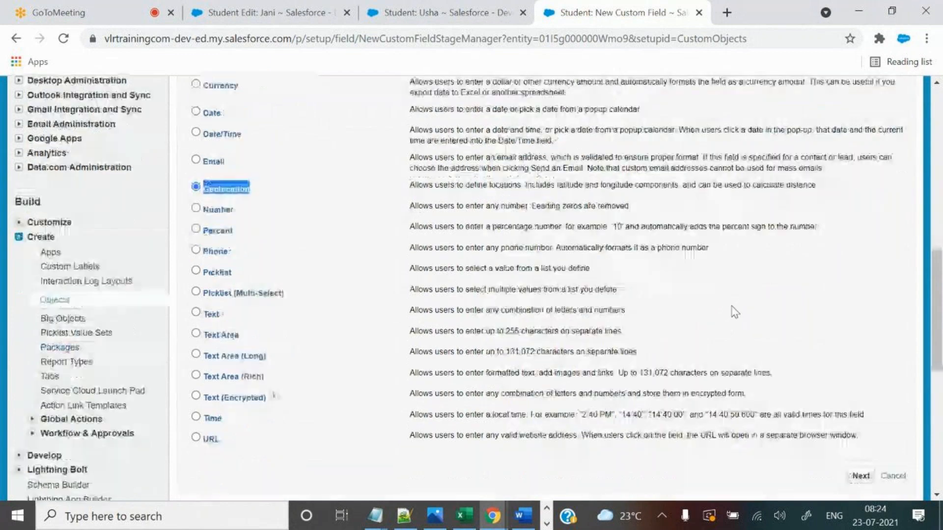
scroll(735, 311, "up", 4)
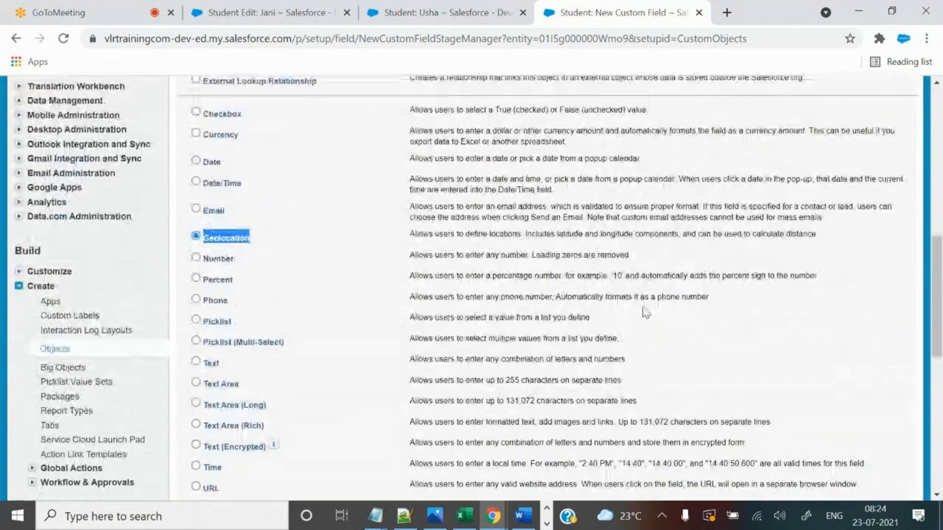
left_click(727, 12)
type("google maps")
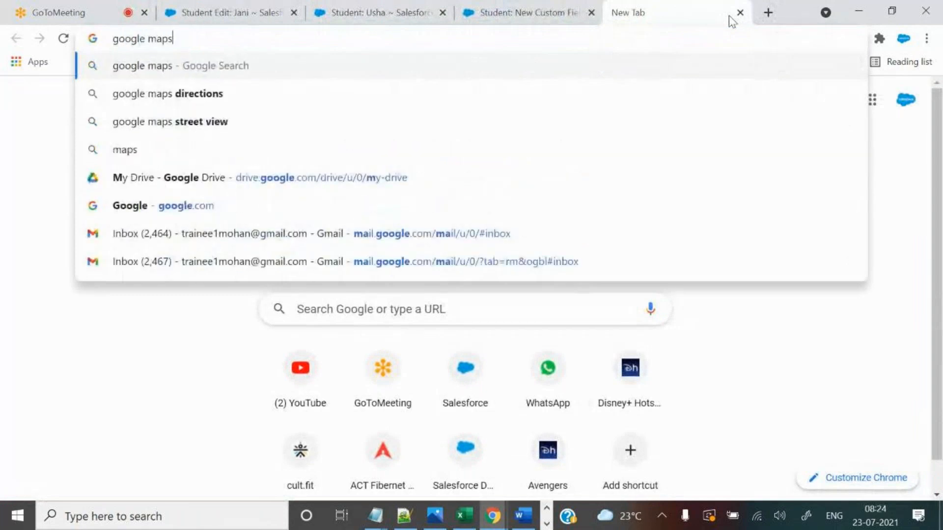
Open Google Maps from the search results and pick Apollo Spectra Hospitals on the map.
key("Return")
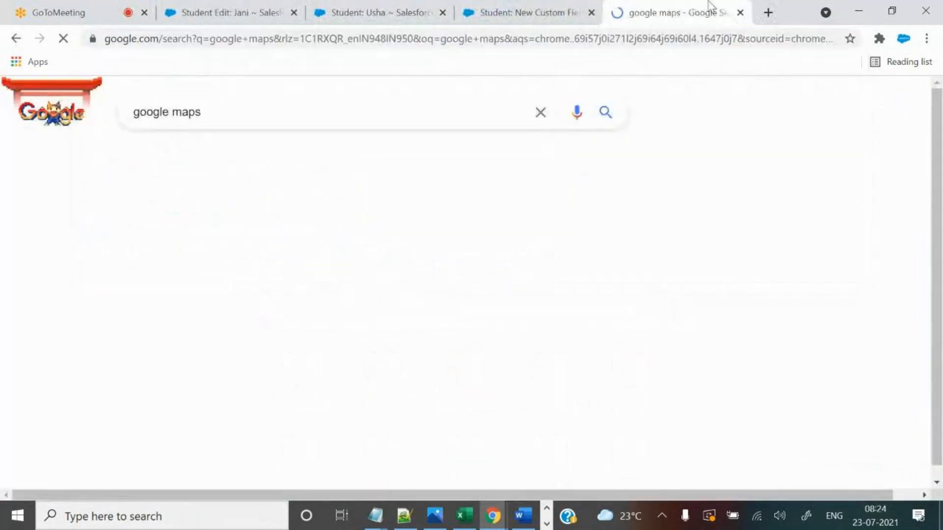
middle_click(205, 240)
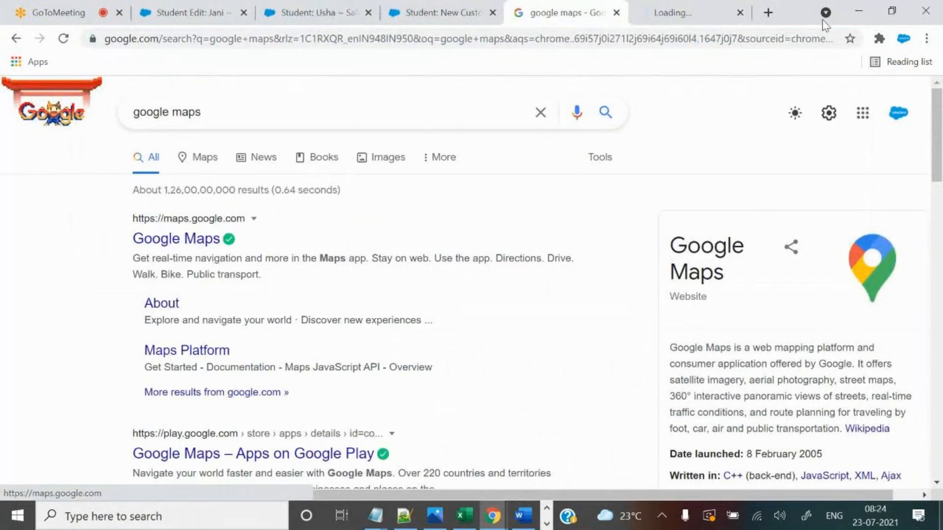
left_click(715, 7)
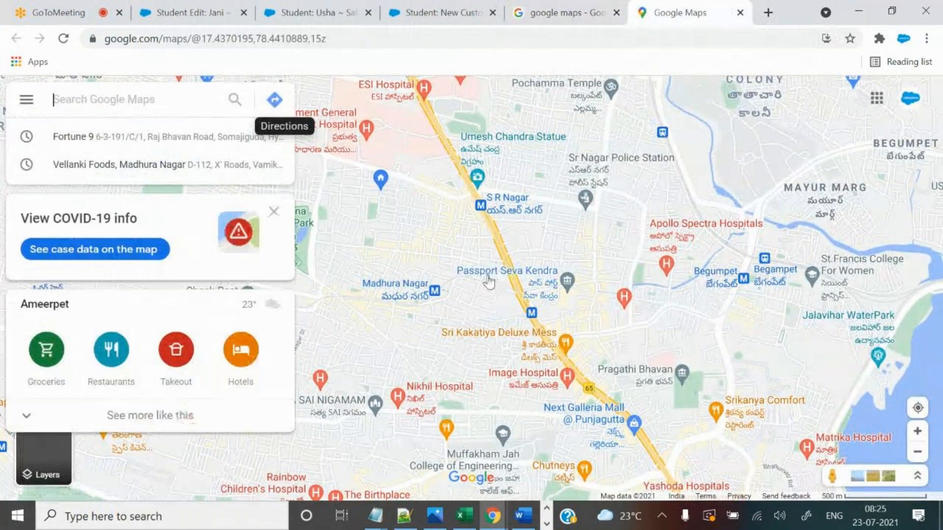
left_click(670, 229)
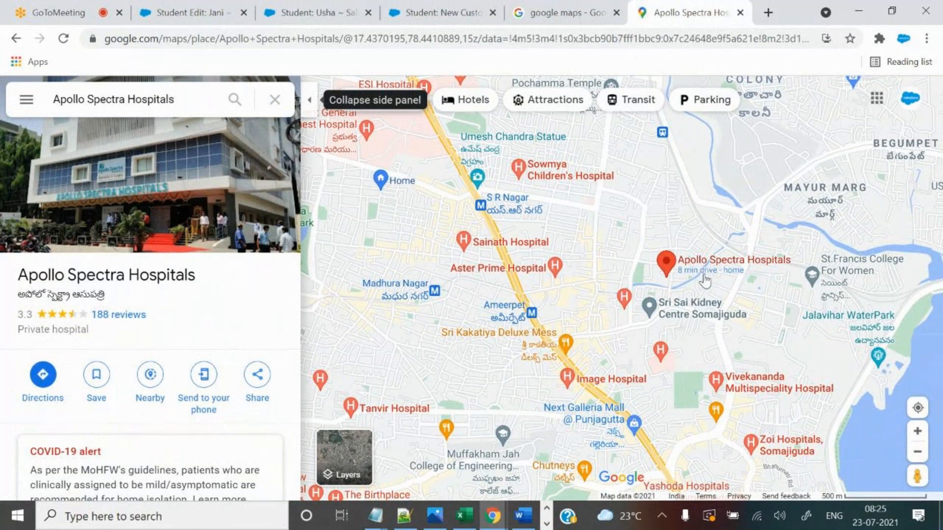
Zoom out and copy the coordinates 17.43952, 78.43968 of a spot beside Apollo Spectra.
scroll(705, 277, "down", 1)
scroll(705, 276, "down", 2)
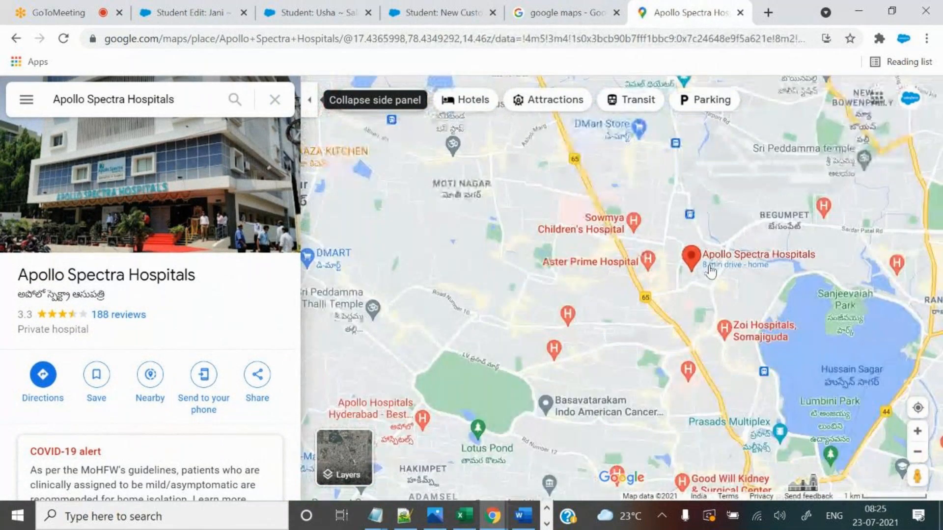
right_click(607, 263)
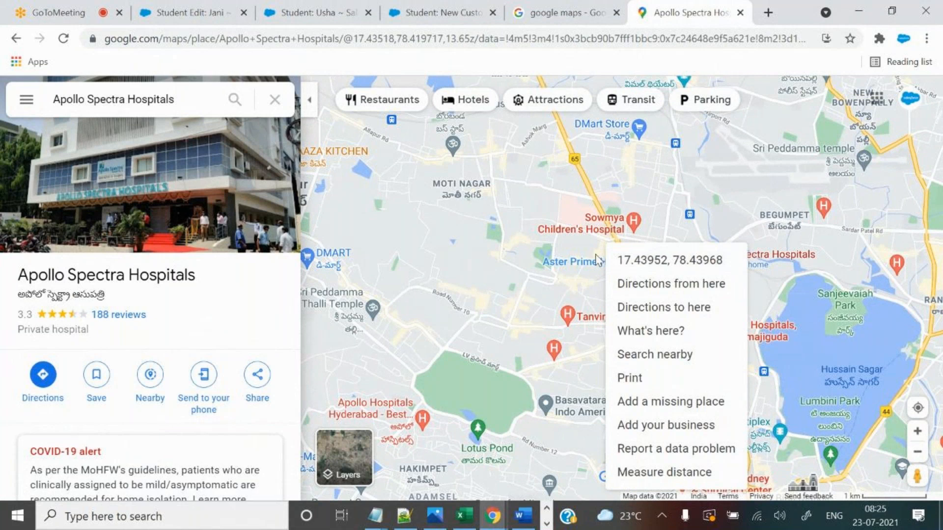
left_click(652, 269)
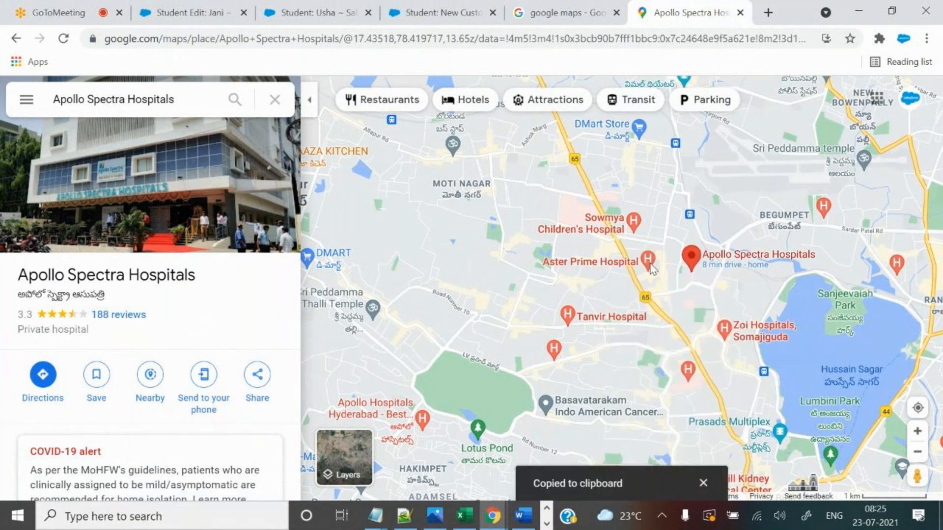
In Notepad++, paste the copied coordinates under 'geolocation:' with latitude and longitude on separate lines.
left_click(404, 516)
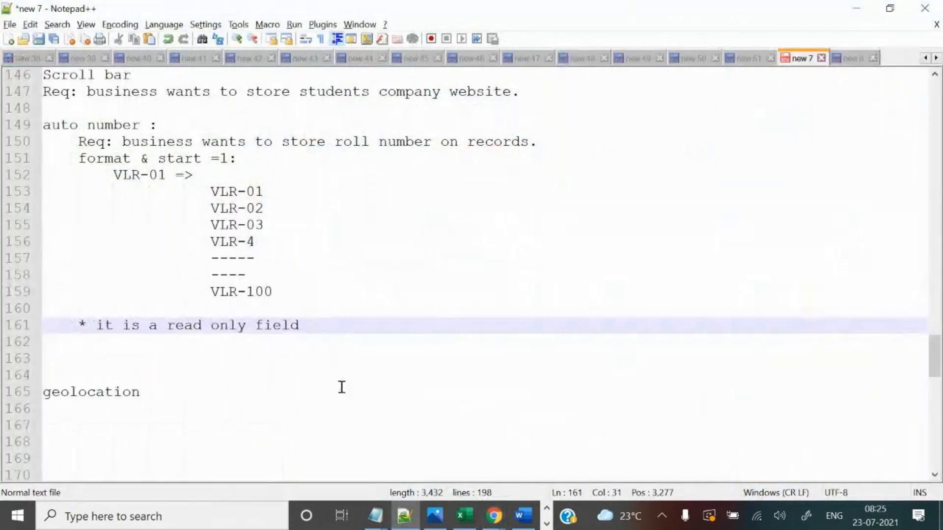
left_click(324, 392)
type(":")
key("Return")
key("Tab")
key("ctrl+v")
left_click(245, 411)
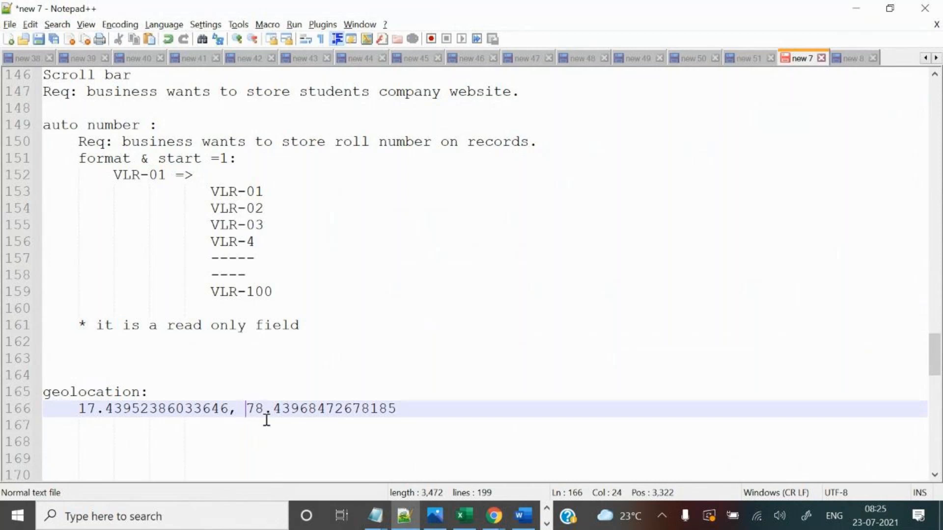
key("Return")
Label the values 'lattitude =' 17.43952386033646 and 'longitude =' 78.43968472678185.
left_click(81, 410)
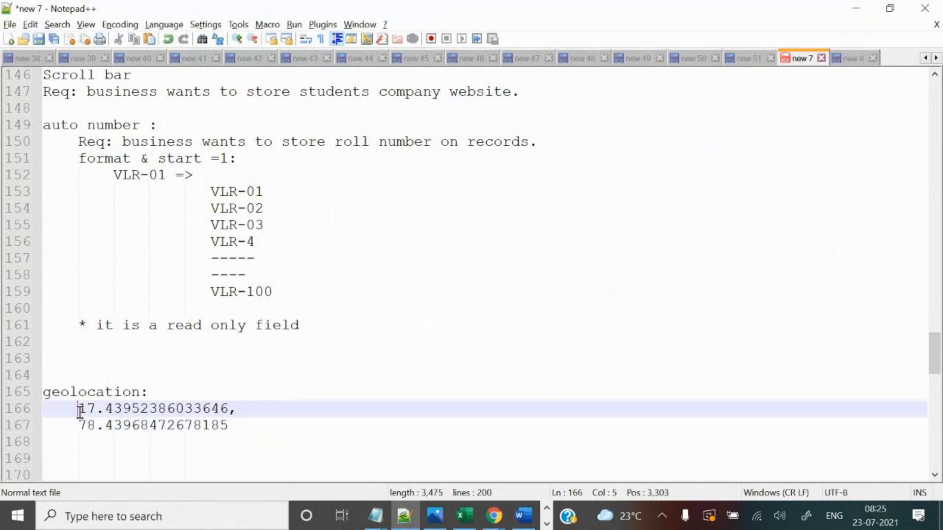
key("alt+Tab")
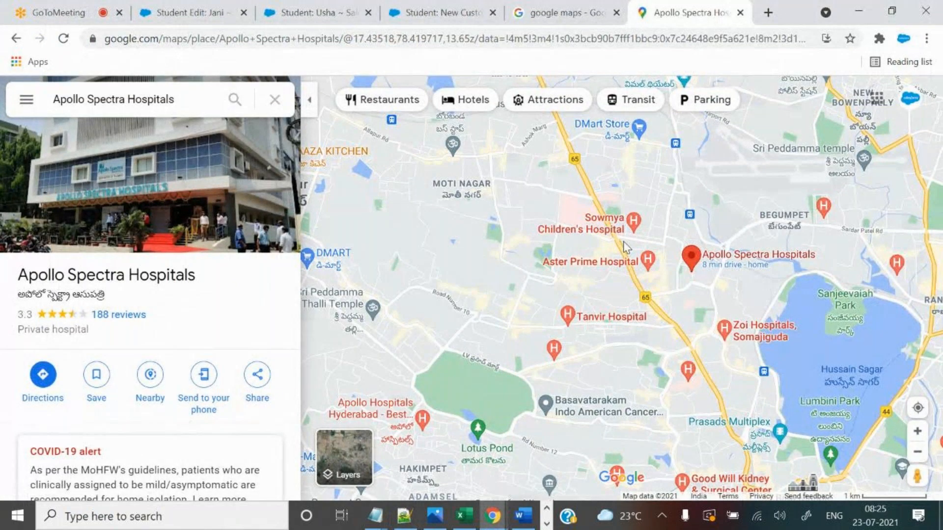
key("alt+Tab")
type("latti")
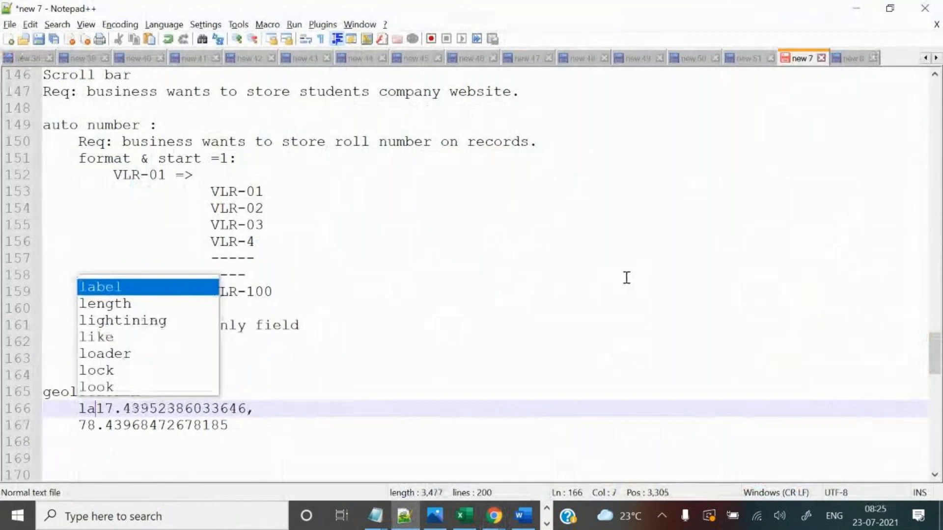
type("tu")
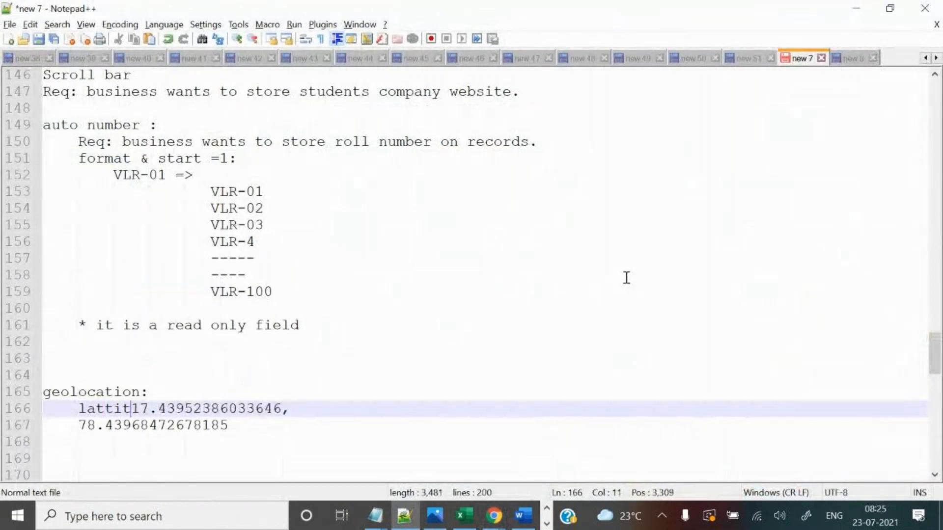
type("de =")
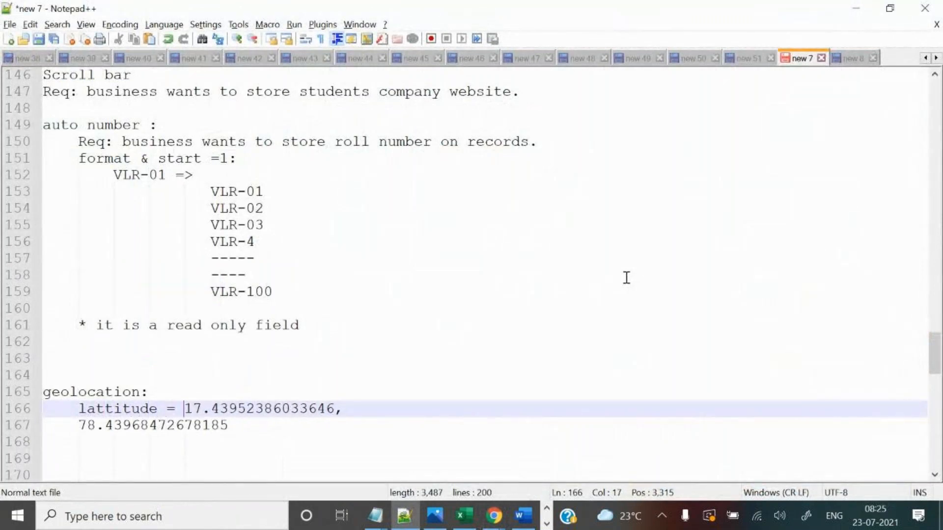
left_click(77, 424)
type("longitur")
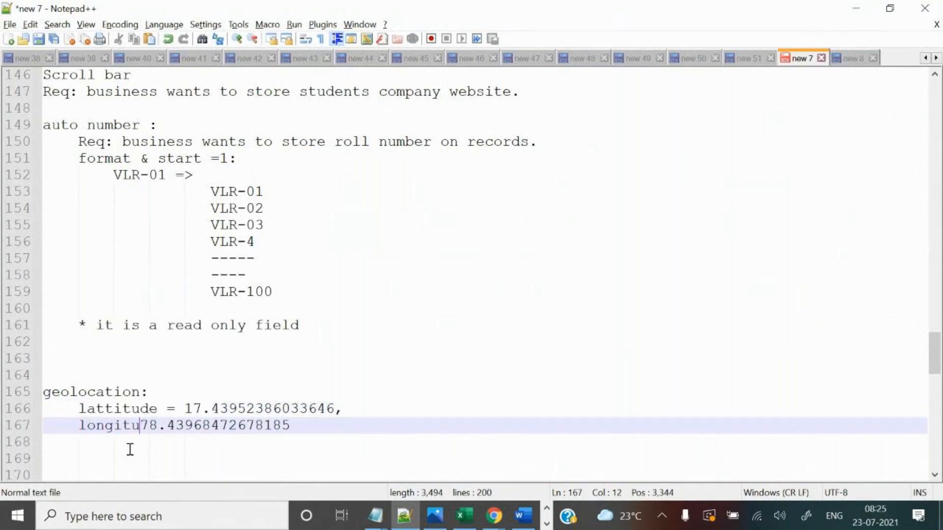
key("BackSpace")
type("de:")
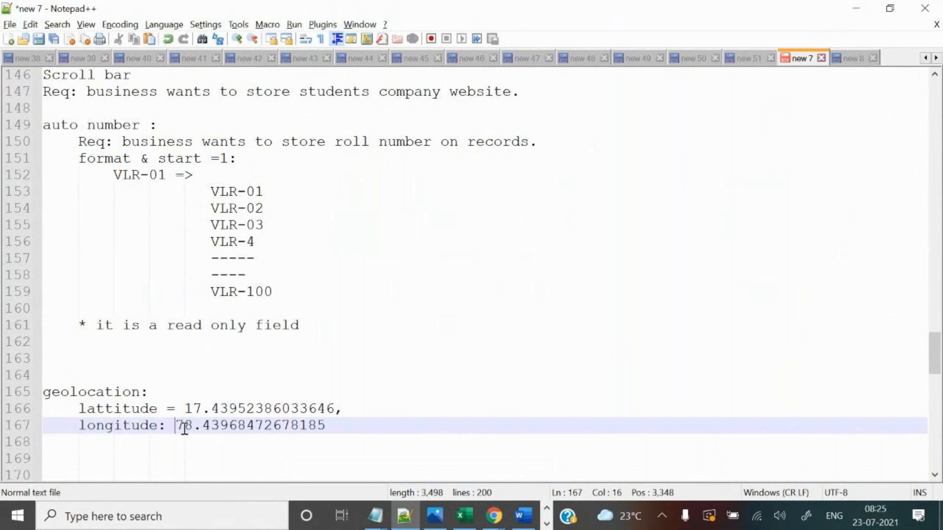
key("BackSpace")
key("BackSpace")
type("=")
key("alt+Tab")
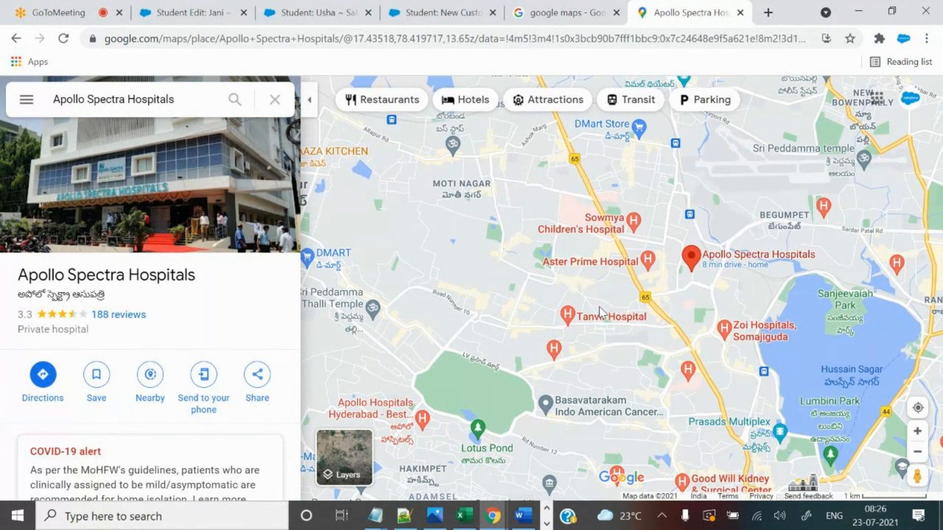
Show the coordinates 17.44999, 78.41928 of a second spot near Moti Nagar.
right_click(470, 192)
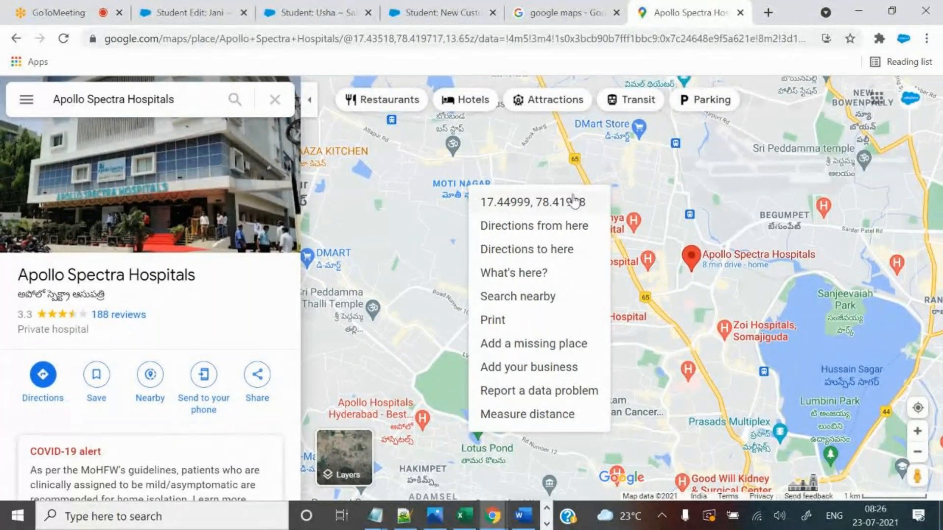
Check the Google Maps tab and the student's detail record, hiding the quick-access panel.
left_click(442, 13)
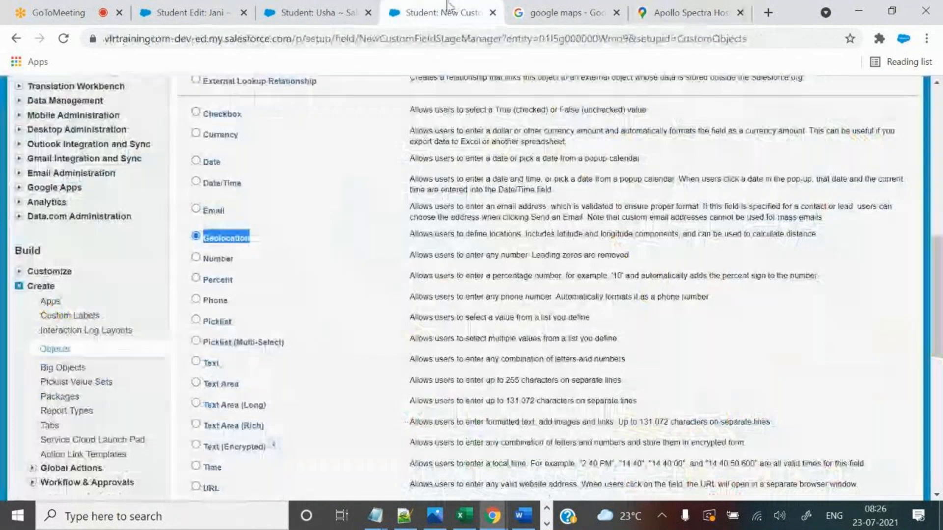
left_click(695, 11)
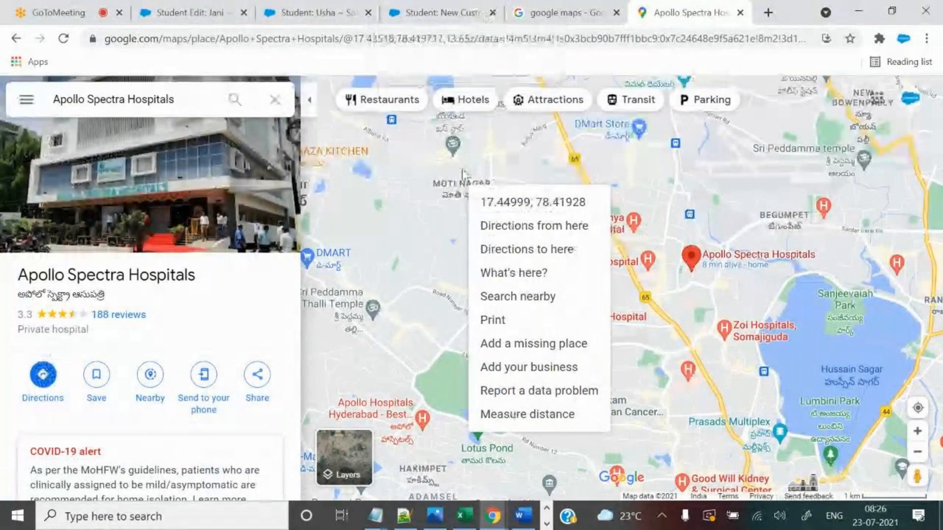
left_click(472, 13)
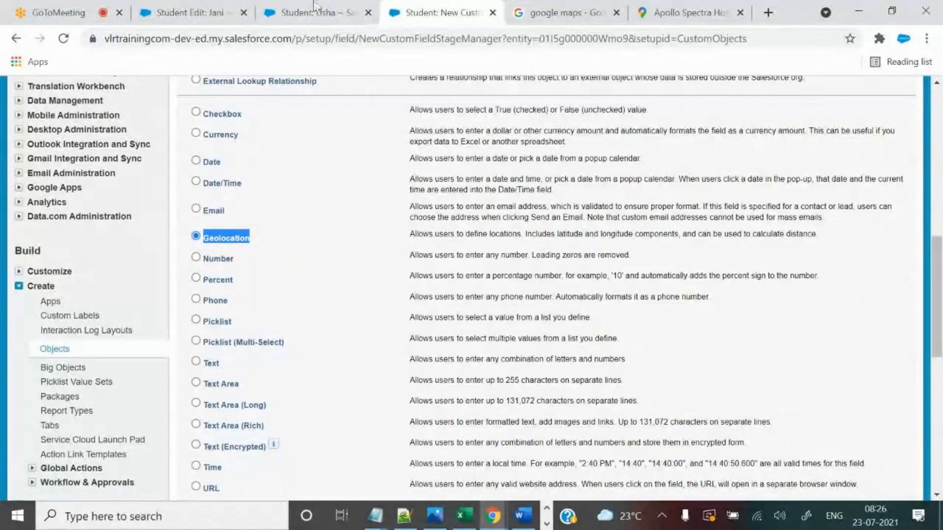
left_click(328, 8)
left_click(758, 210)
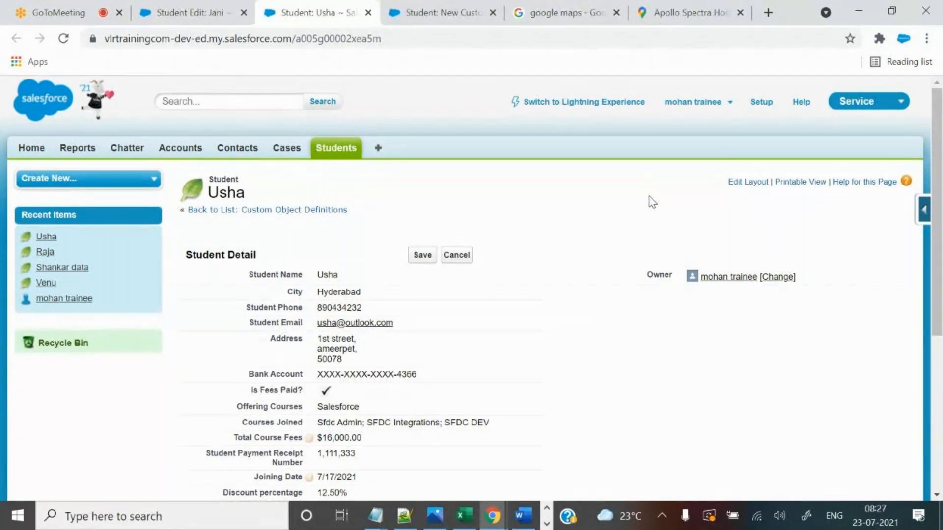
Return to the field-type list with Geolocation selected and highlight the Geolocation and Email descriptions.
left_click(421, 7)
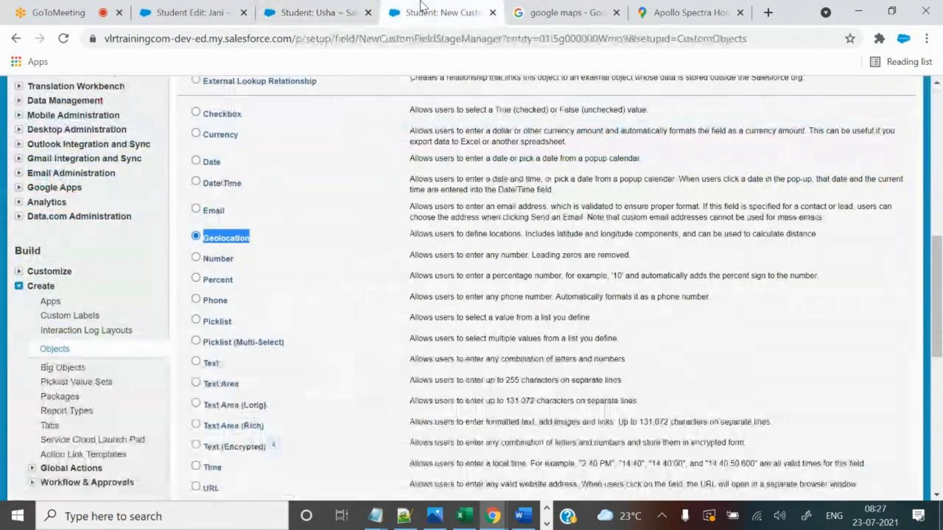
left_click(216, 237)
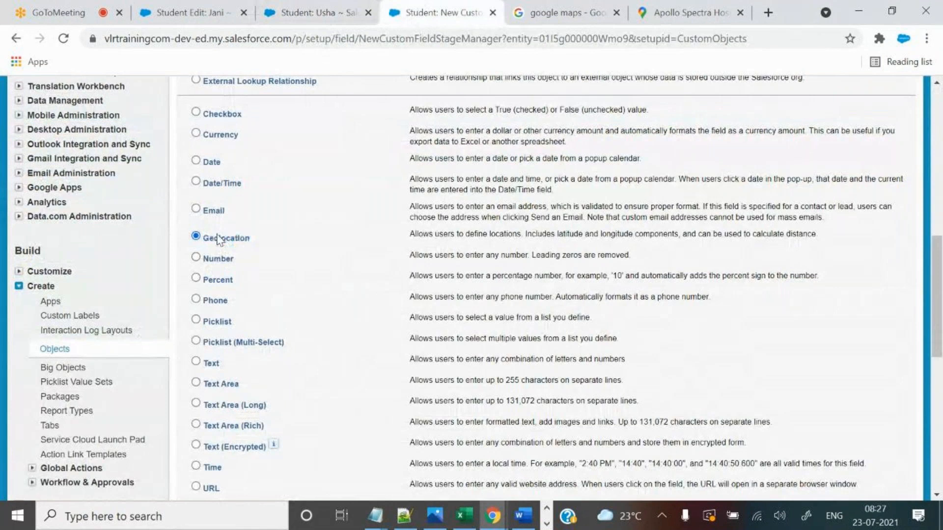
left_click_drag(203, 237, 253, 239)
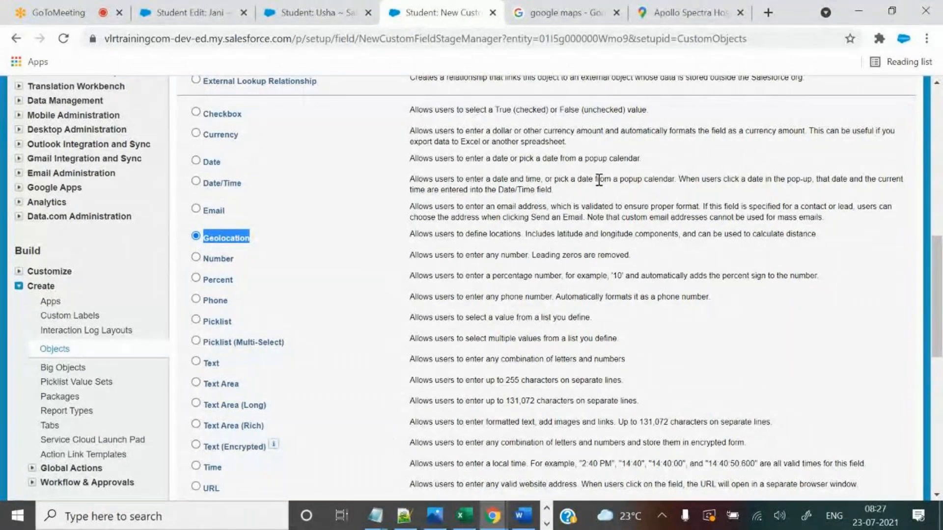
left_click(204, 244)
left_click_drag(204, 244, 324, 221)
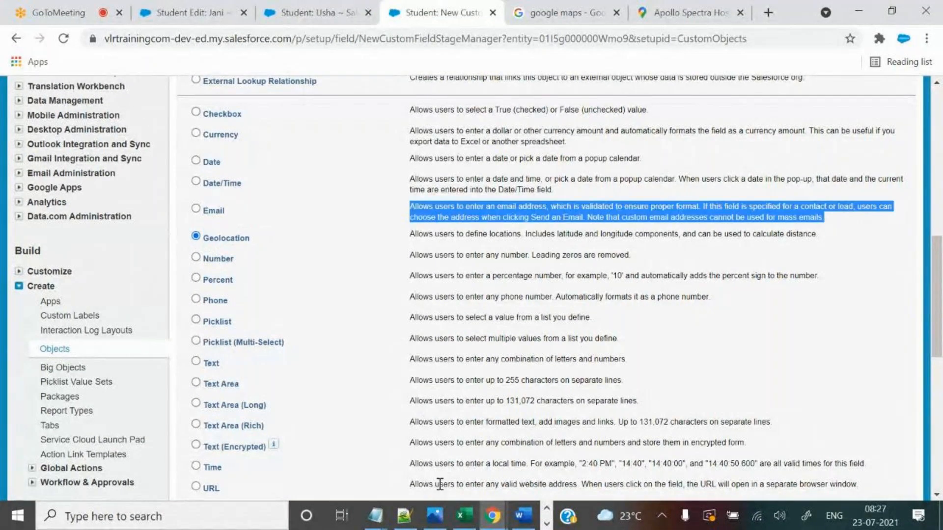
left_click(411, 516)
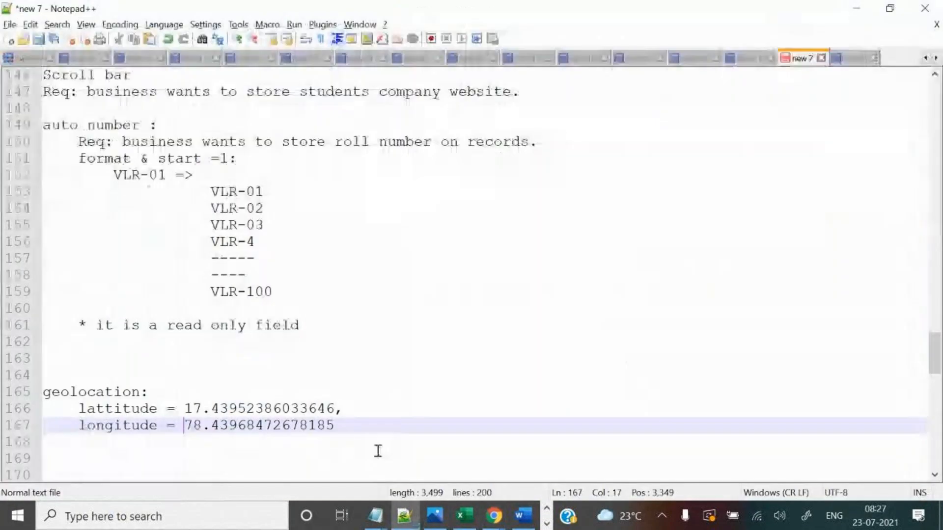
Below the coordinates, start the note 'Purpose: if you want to calculate the distance between2 locations'.
left_click(413, 411)
left_click(422, 426)
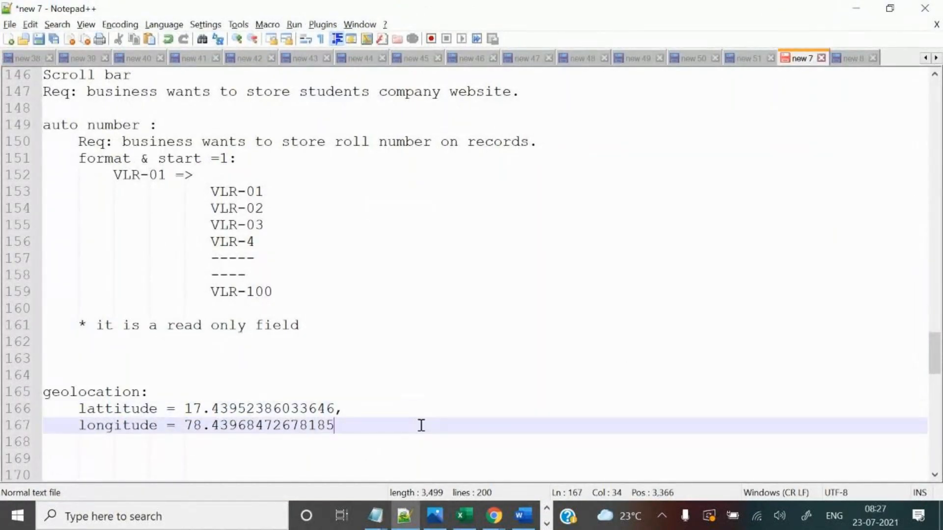
key("Return")
key("Return")
type("Purpose: if you wantt o")
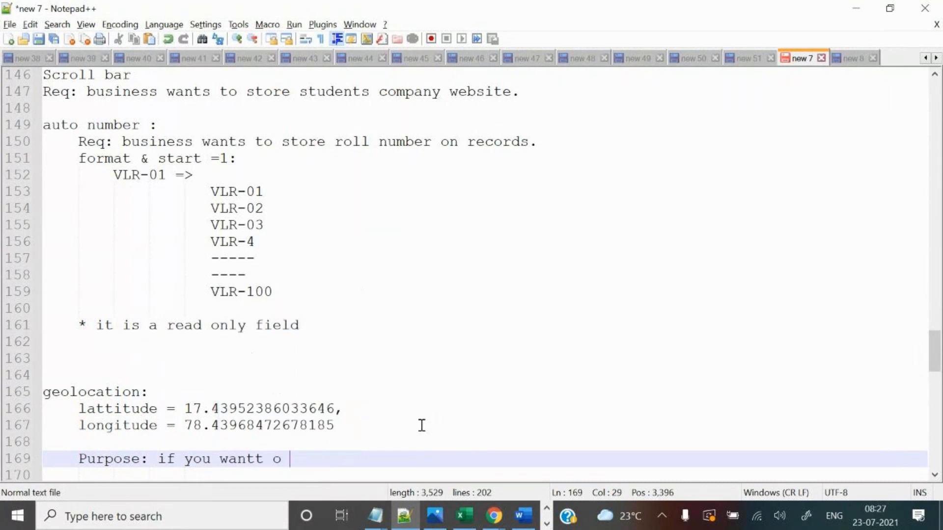
key("BackSpace")
key("BackSpace")
key("BackSpace")
key("BackSpace")
type("to calculate the ")
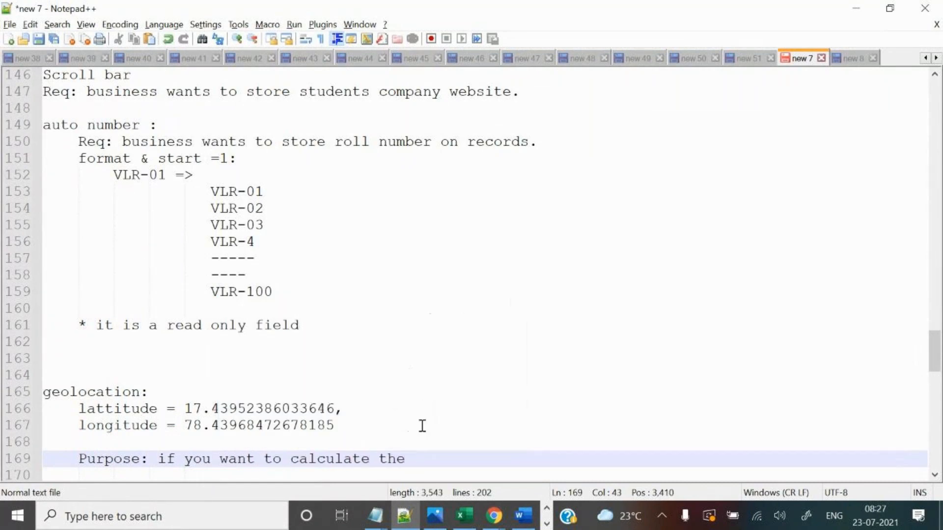
type("dis")
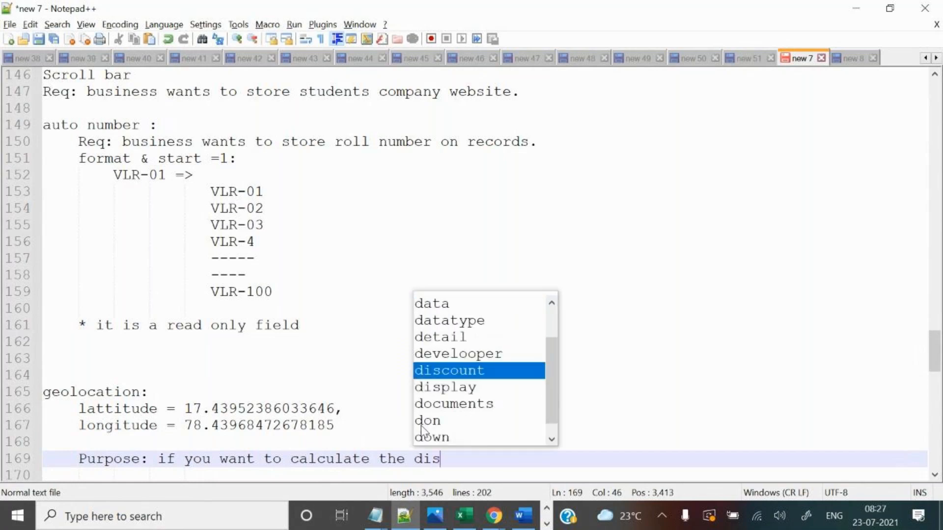
type("tance between")
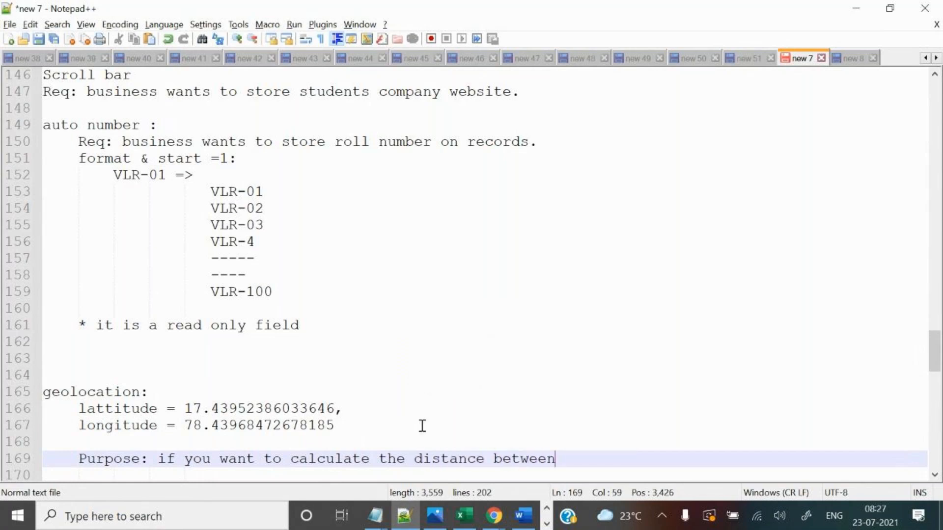
type("2 locations.")
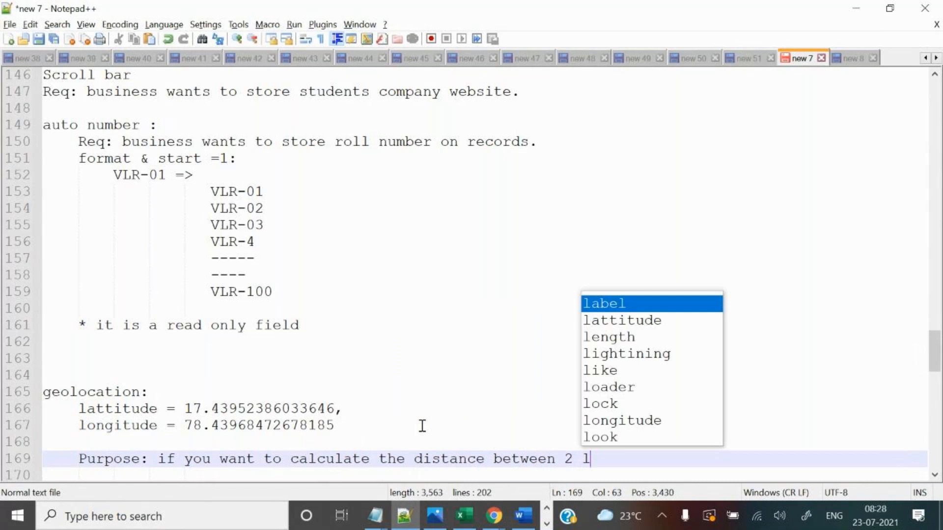
key("BackSpace")
key("BackSpace")
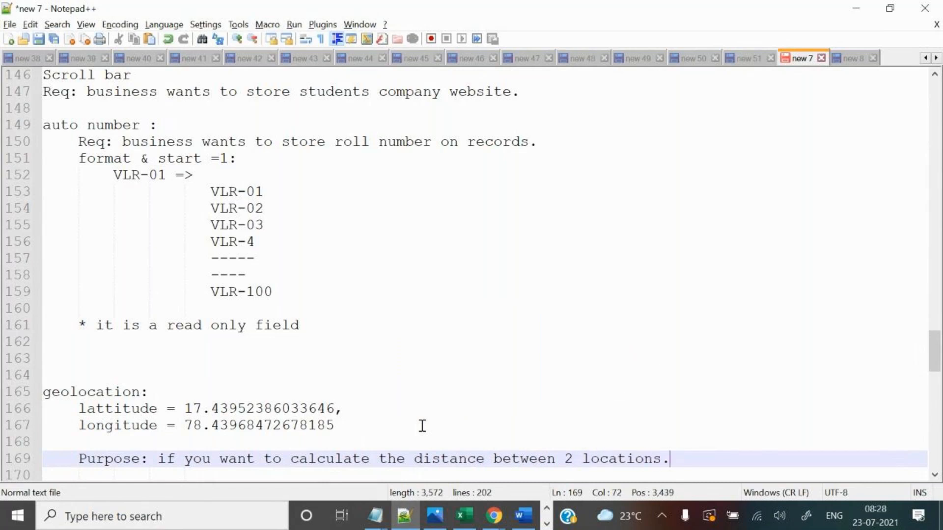
Finish the purpose with 'definatly you should have a geolocation of two places.'.
type("d")
type("efinatl")
key("BackSpace")
type("tly you ")
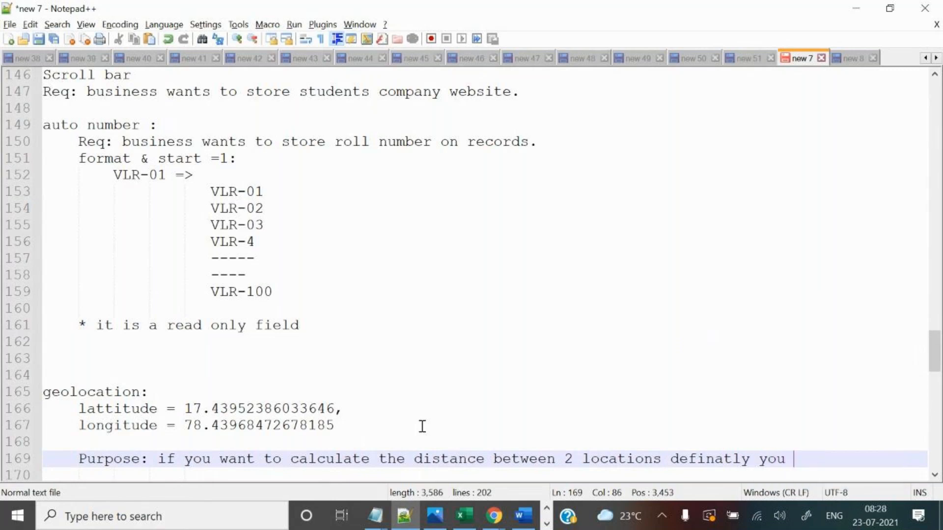
type("sh")
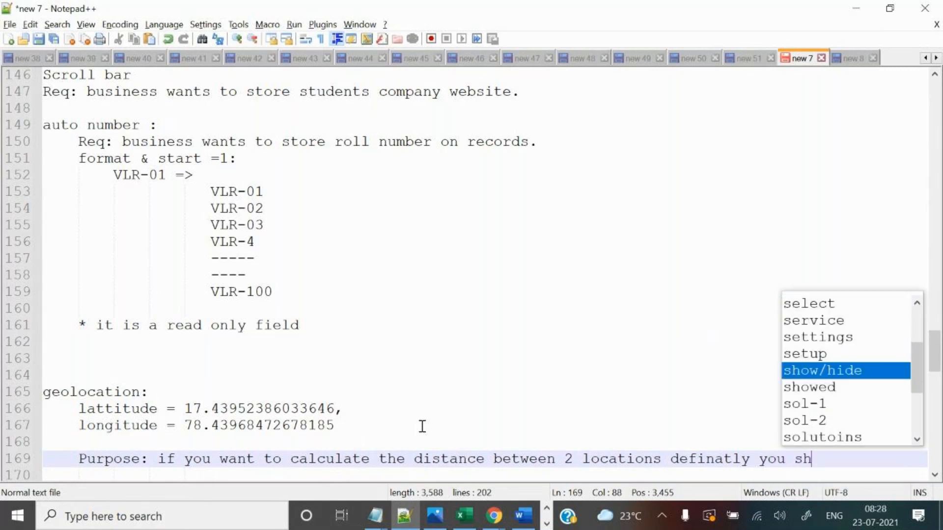
type("ould have ")
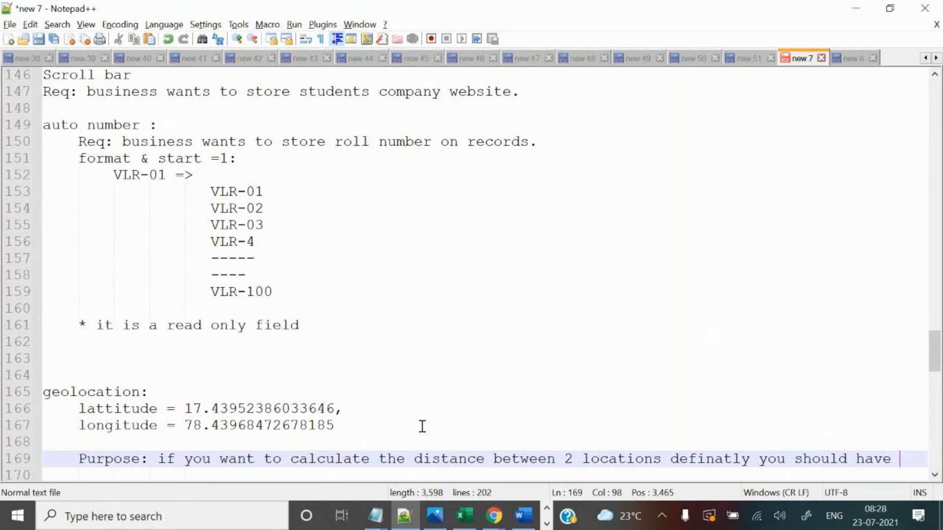
type("a")
key("Return")
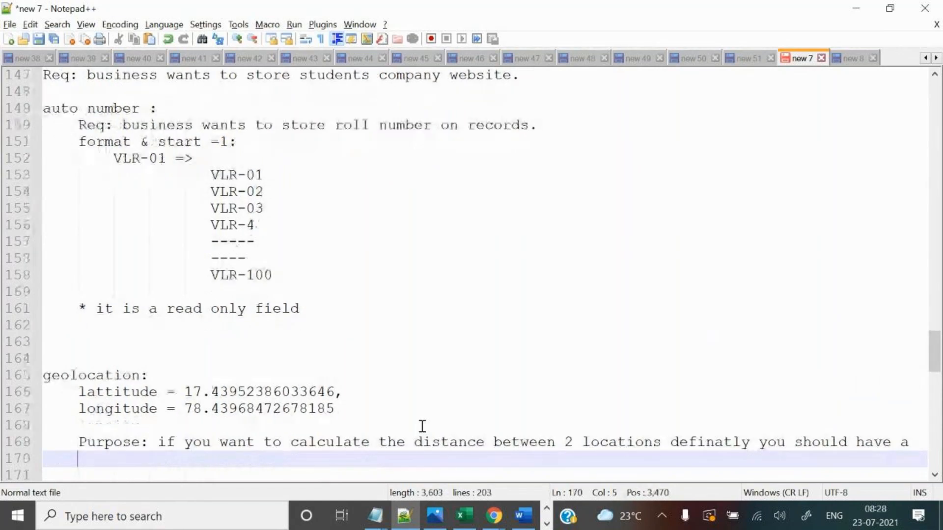
type("geolo")
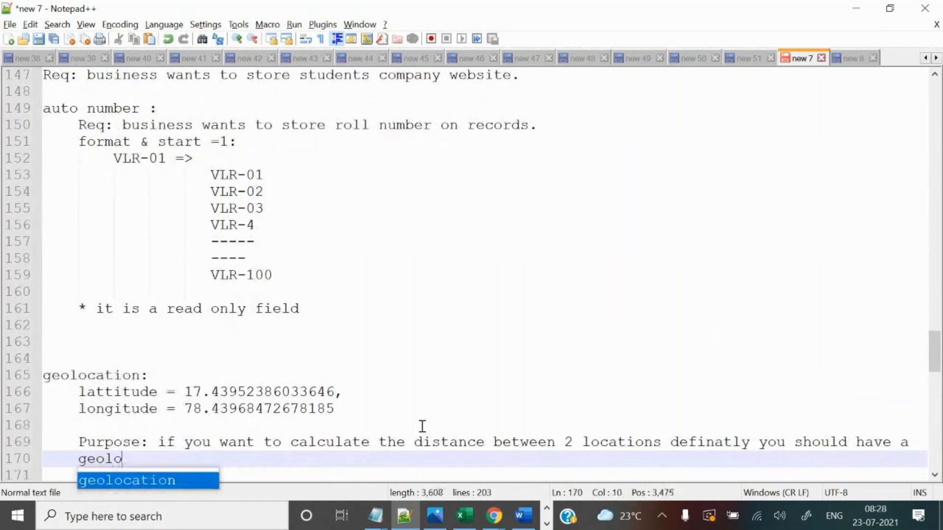
key("Return")
type("of ")
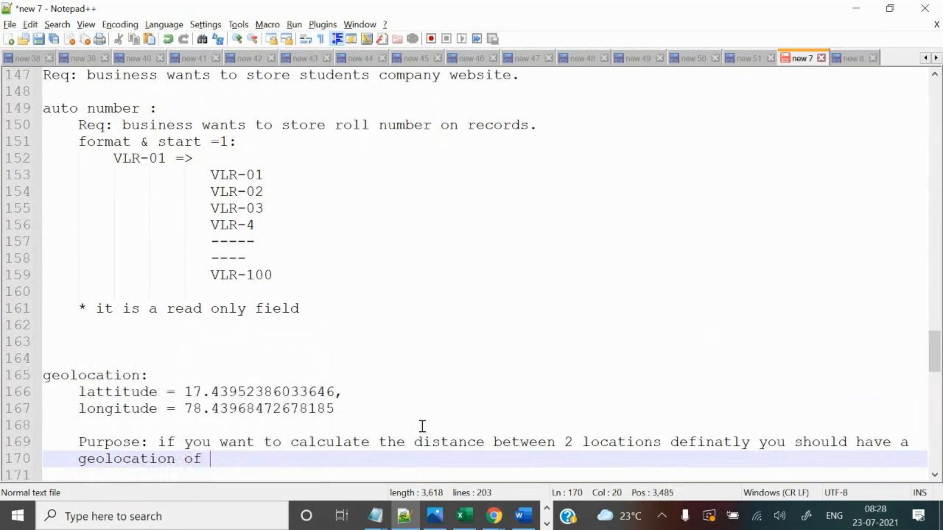
type("two places.")
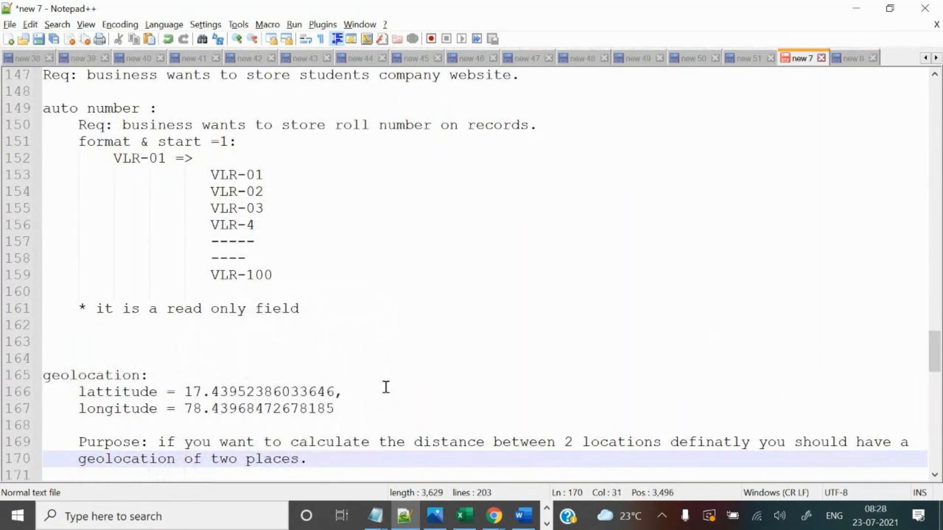
scroll(385, 387, "down", 3)
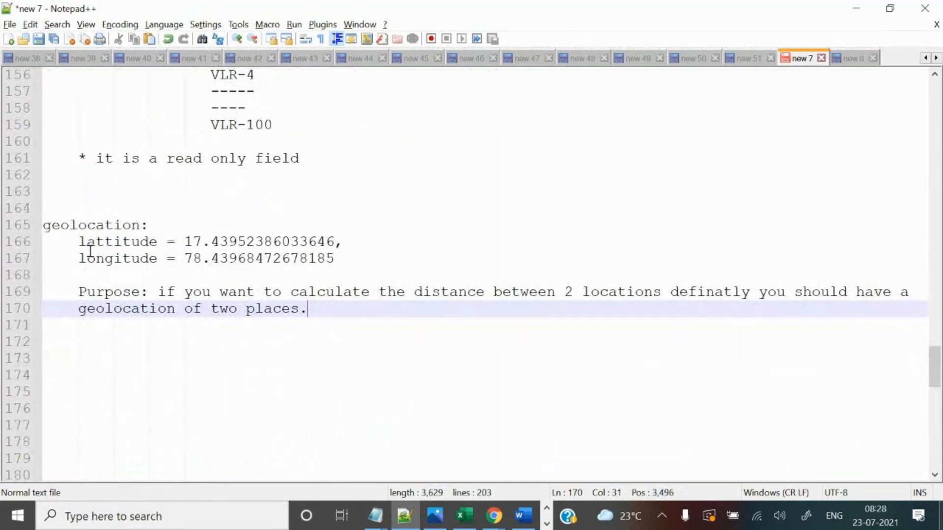
Add indented notes 'institute location : ameerpet =>' and 'student address : kookatpally =>' below the purpose.
left_click_drag(79, 242, 166, 269)
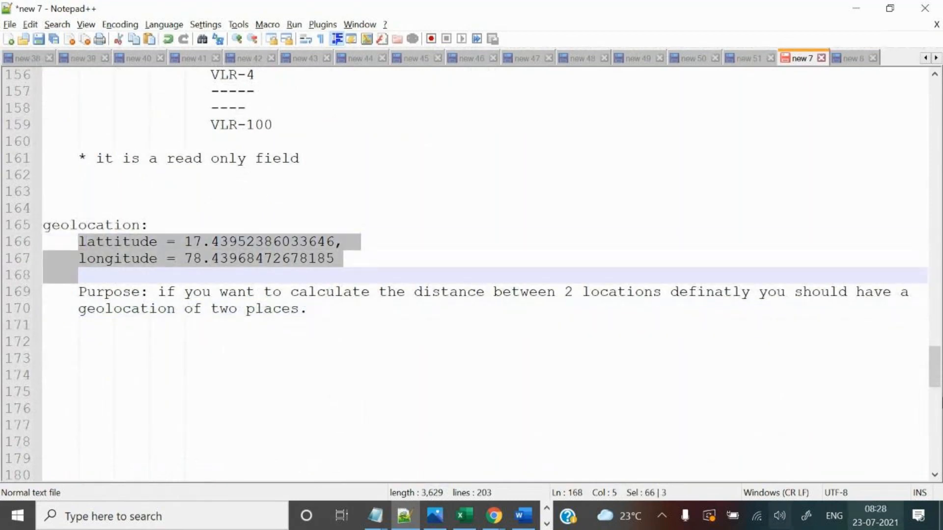
left_click(356, 298)
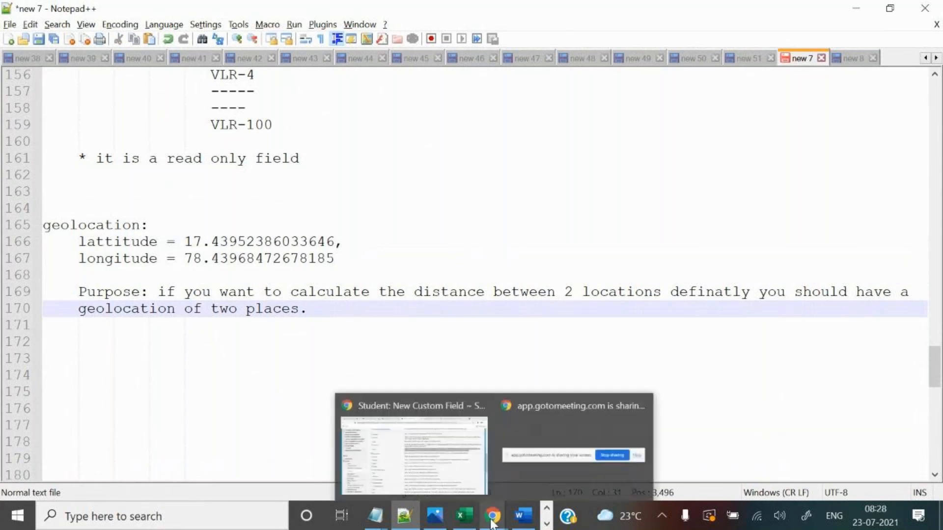
left_click(266, 367)
key("Tab")
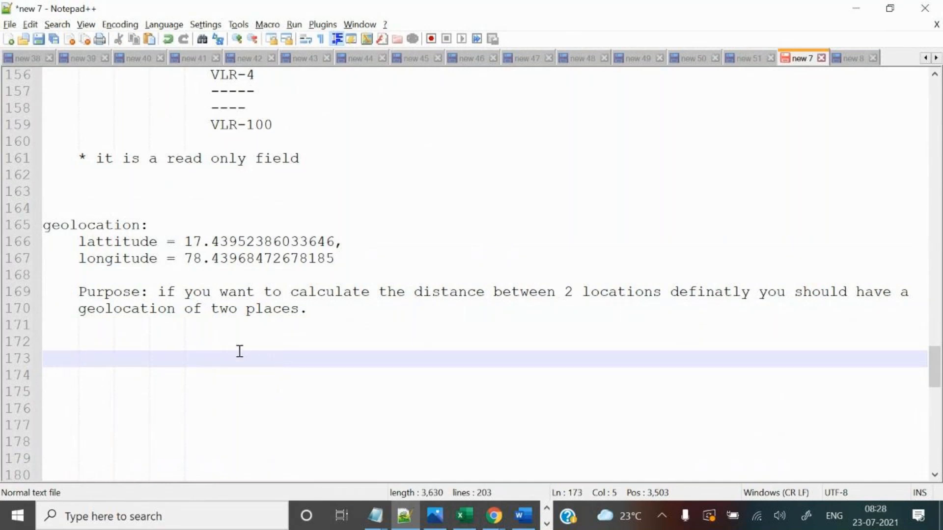
type("institute location : ")
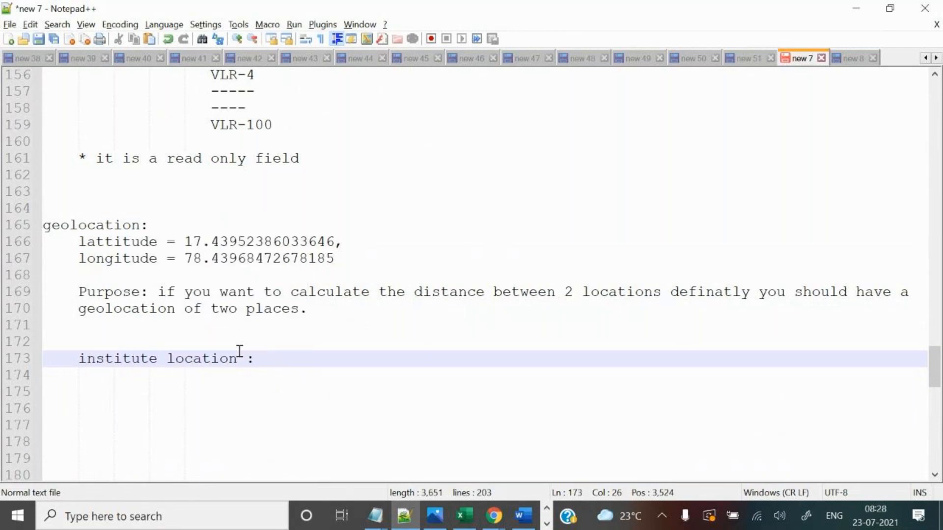
type("ameerpet =>")
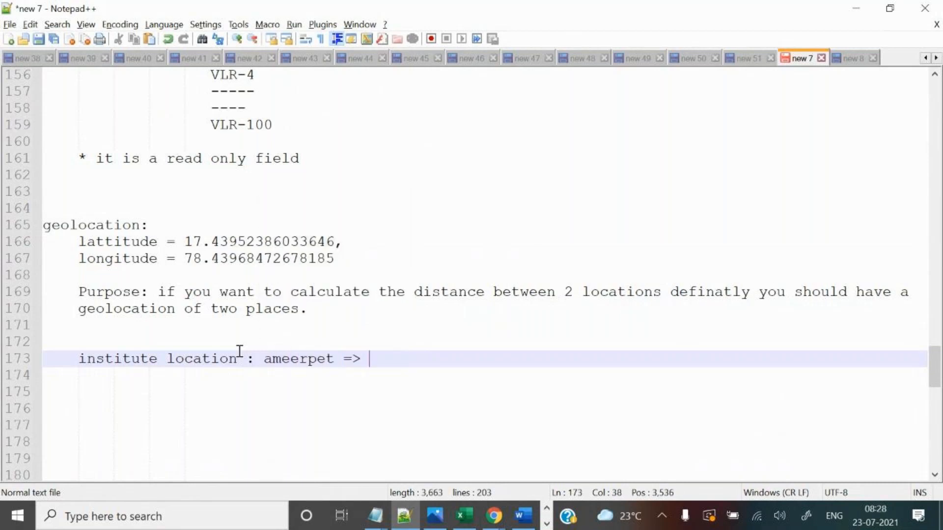
key("Return")
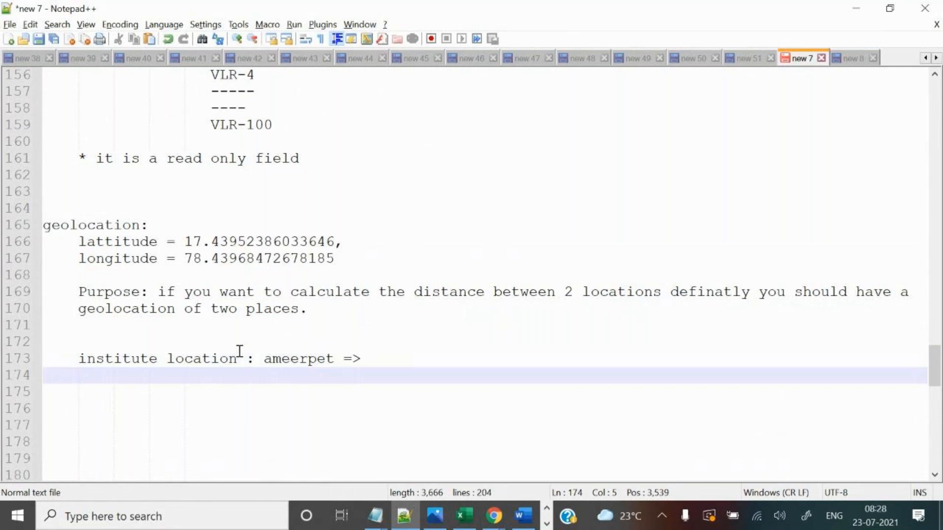
type("st")
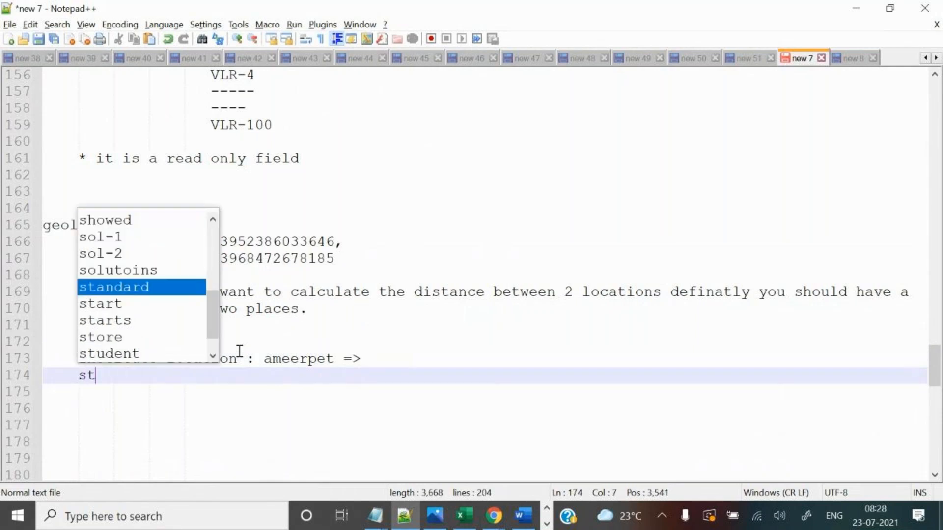
type("udent address")
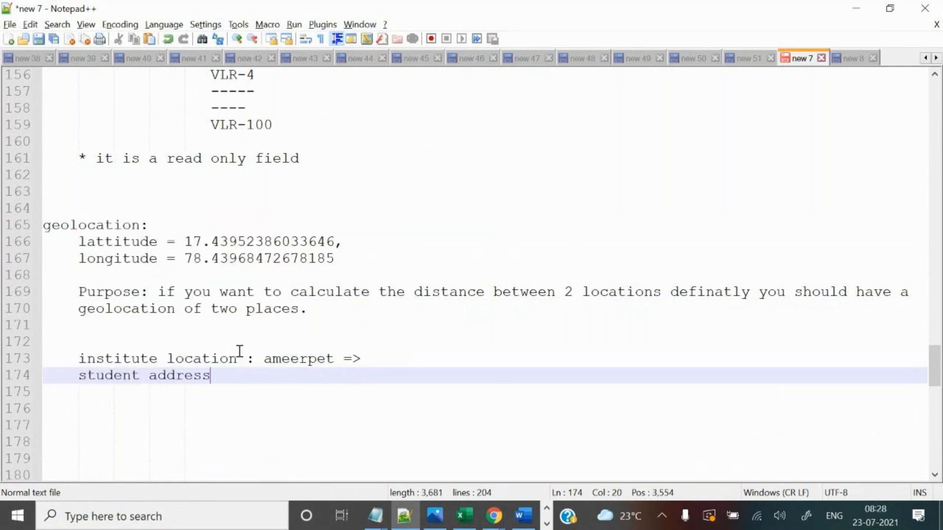
type(" : kookatpally =>")
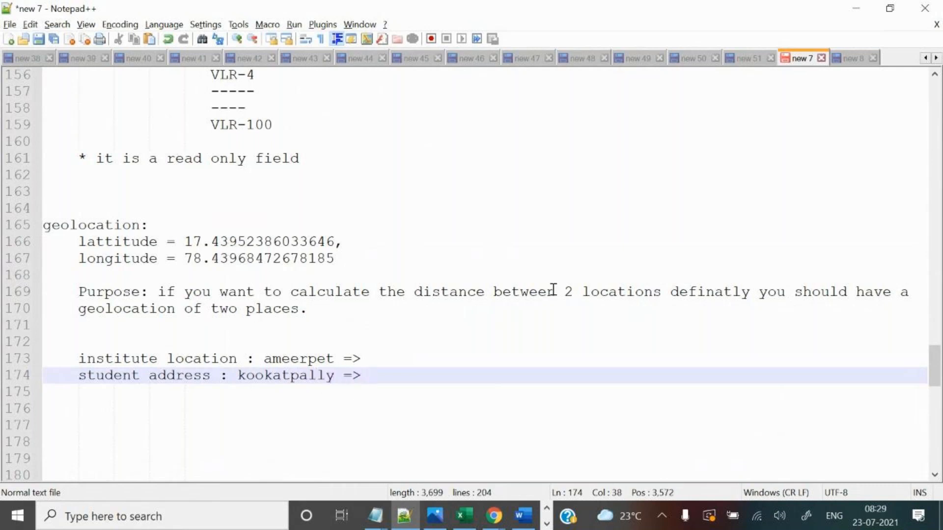
key("alt+Tab")
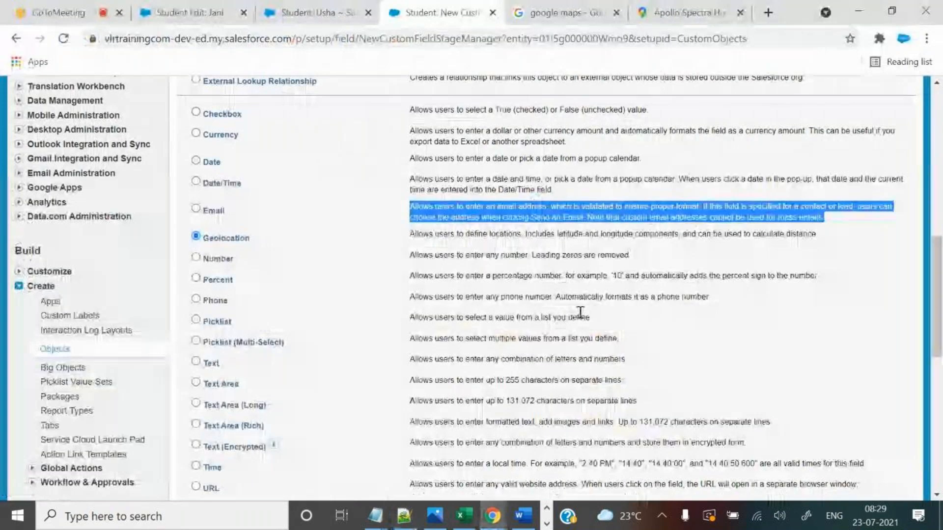
left_click(676, 12)
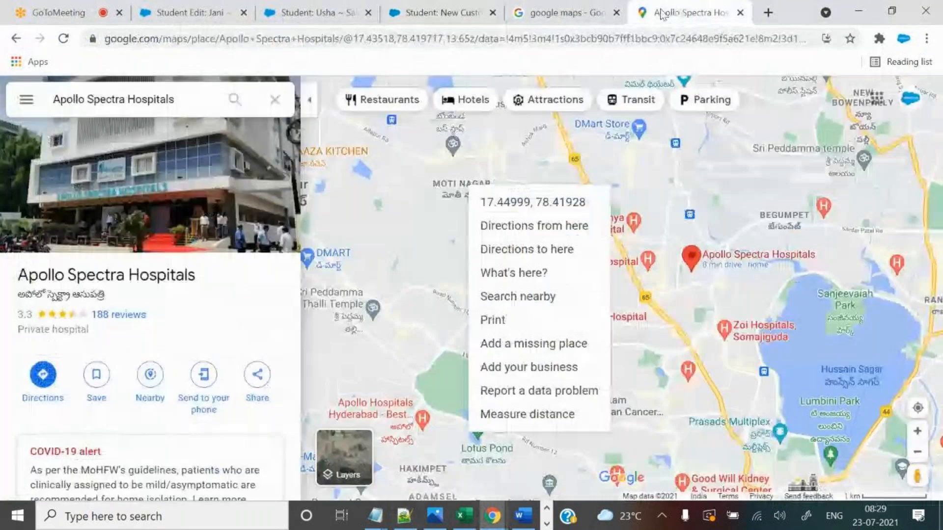
Dismiss the Apollo Spectra Hospitals place and pan around Madhapur, Kavuri Hills and Moti Nagar.
left_click(799, 291)
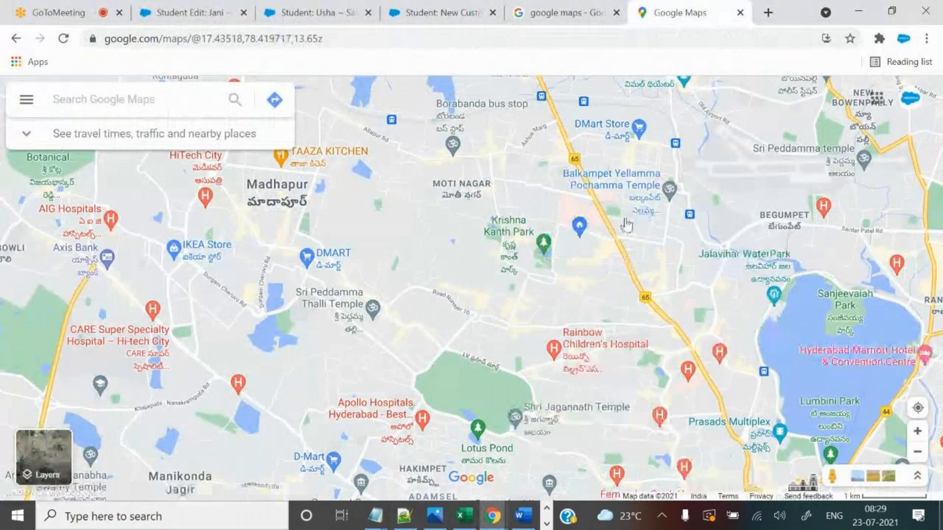
scroll(638, 293, "up", 2)
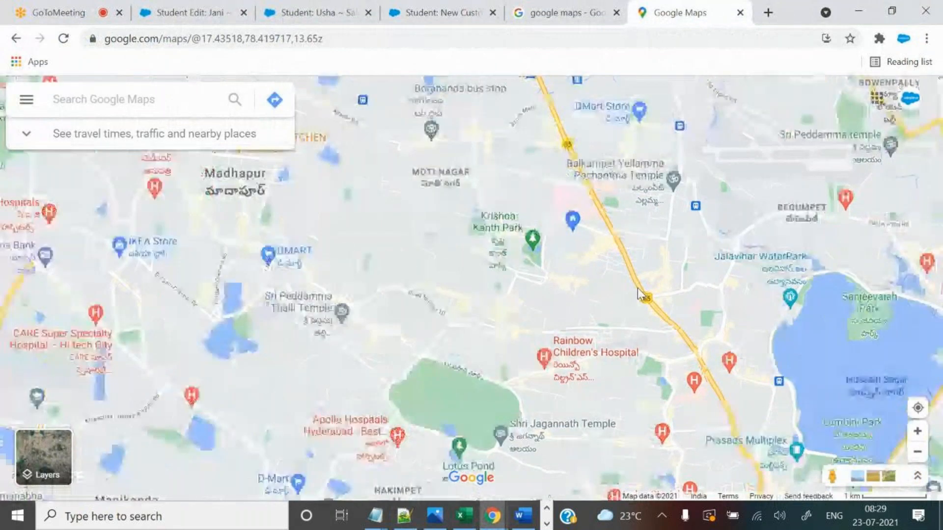
scroll(644, 283, "down", 3)
left_click_drag(662, 163, 680, 227)
left_click_drag(657, 422, 652, 351)
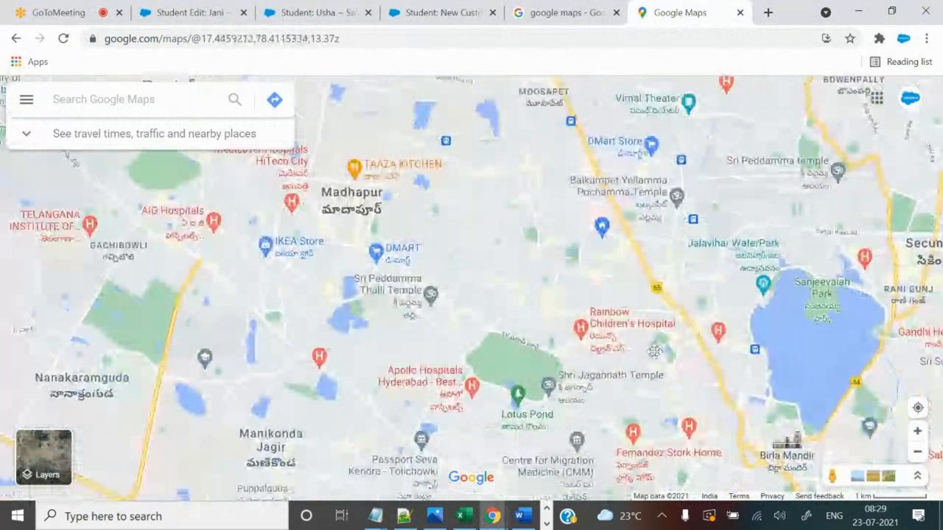
scroll(652, 351, "up", 2)
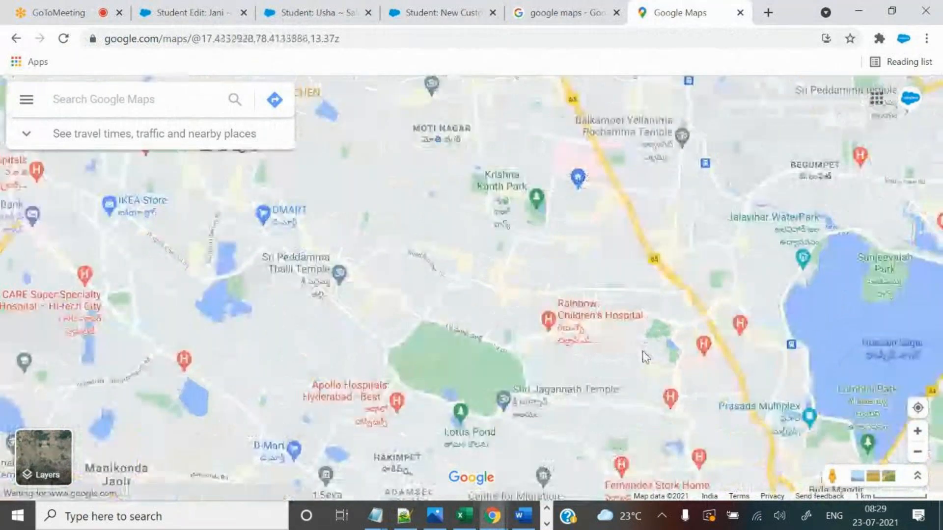
left_click_drag(458, 289, 503, 249)
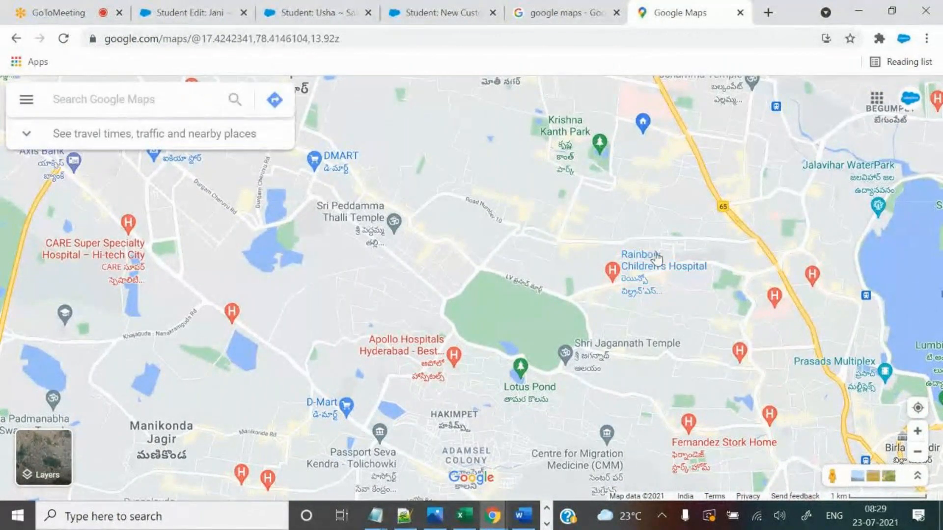
scroll(658, 245, "up", 1)
left_click_drag(696, 213, 678, 267)
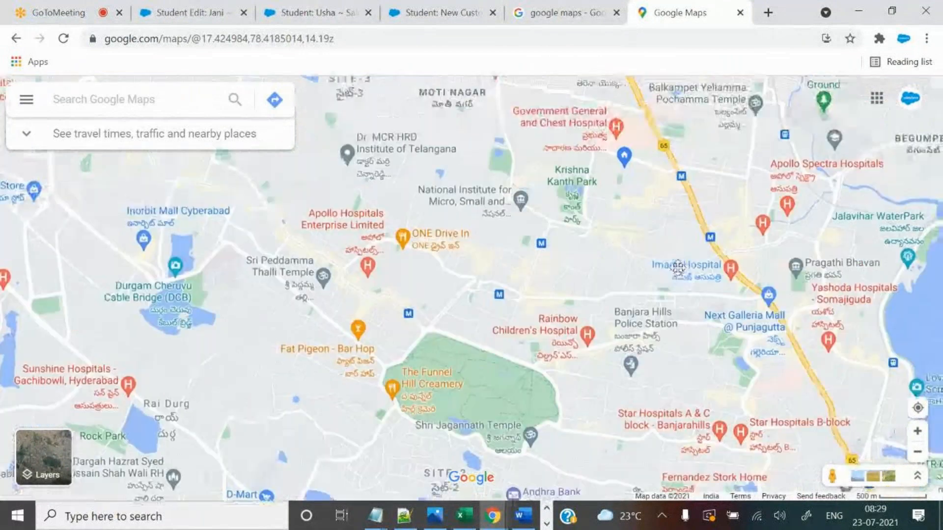
scroll(678, 268, "up", 1)
mouse_move(680, 276)
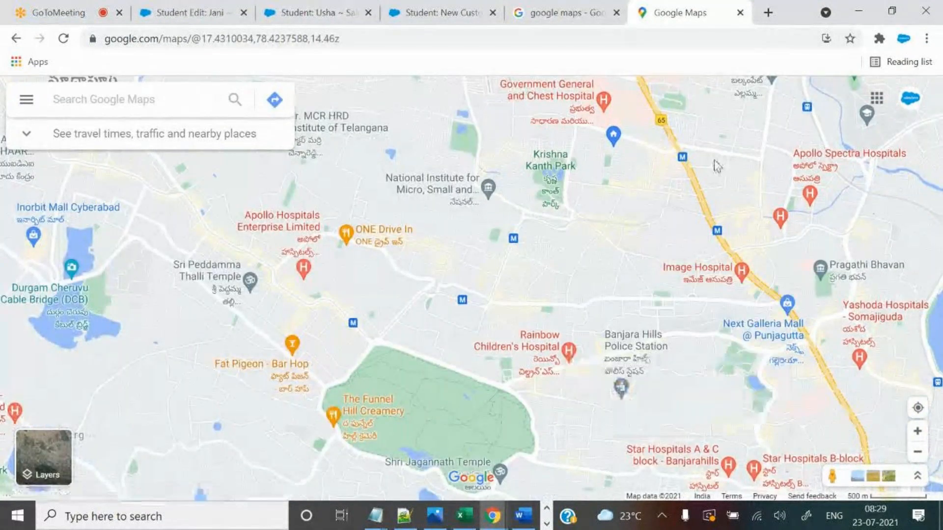
left_click_drag(650, 190, 698, 360)
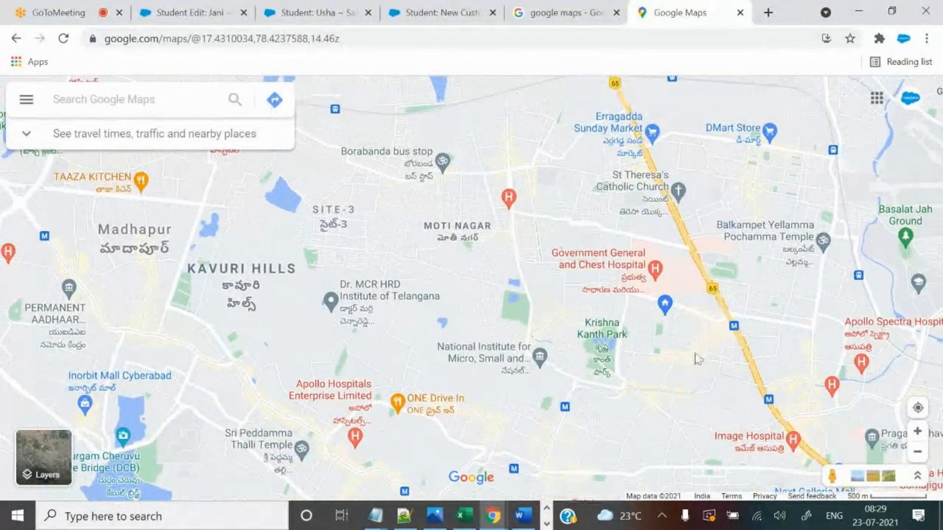
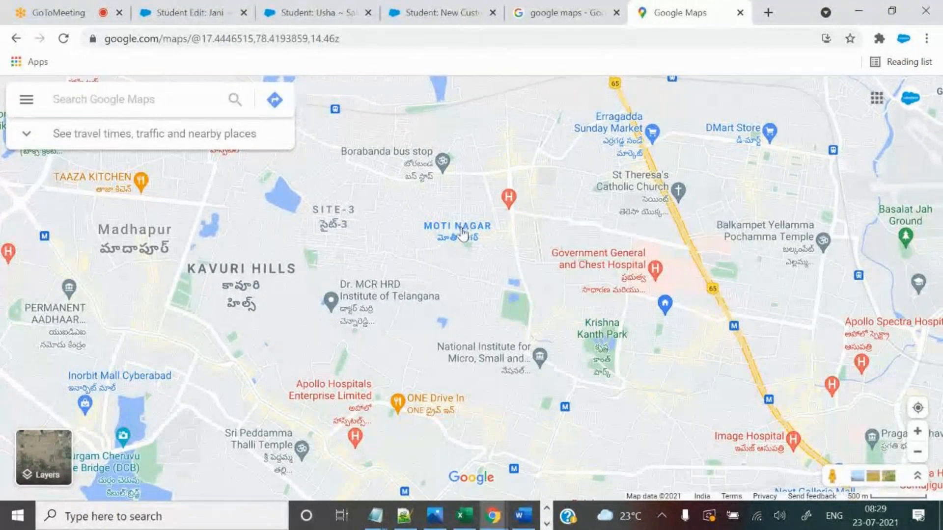
Change the institute location to motinagar => 17.449627798829397, 78.41851128935116, copied from Moti Nagar on the map.
right_click(462, 231)
left_click(484, 245)
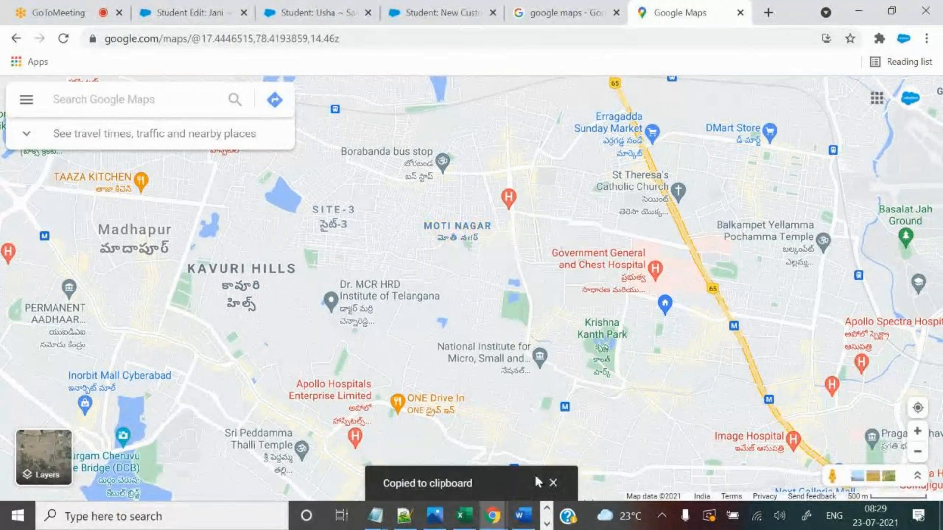
left_click(404, 516)
double_click(312, 360)
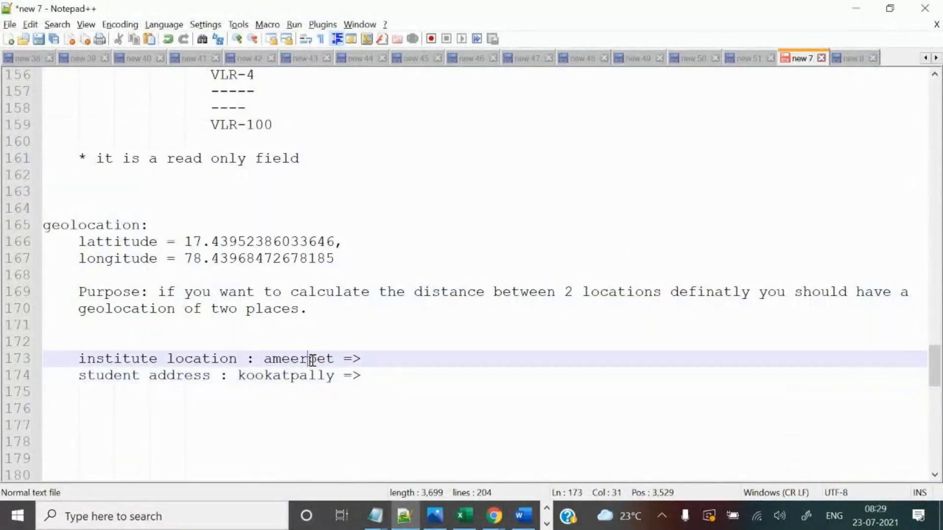
type("motinagar")
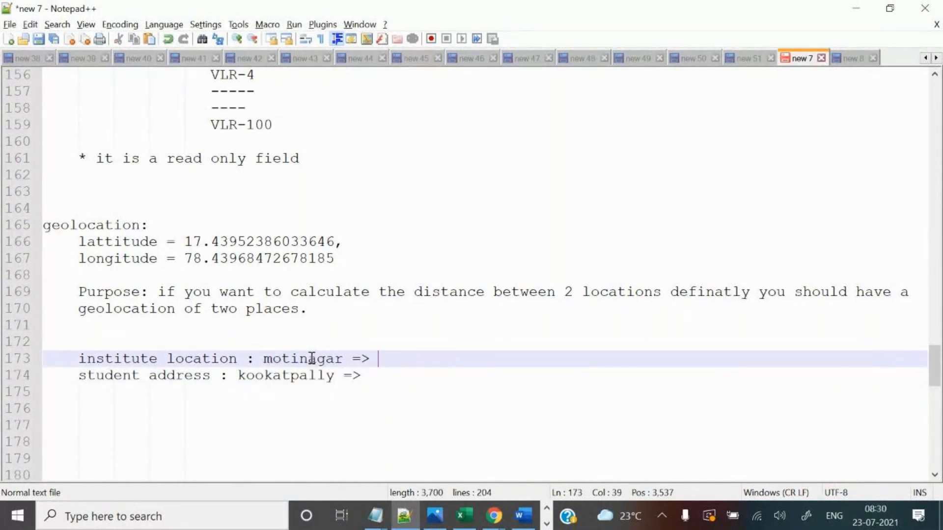
key("ctrl+v")
left_click(421, 378)
key("alt+Tab")
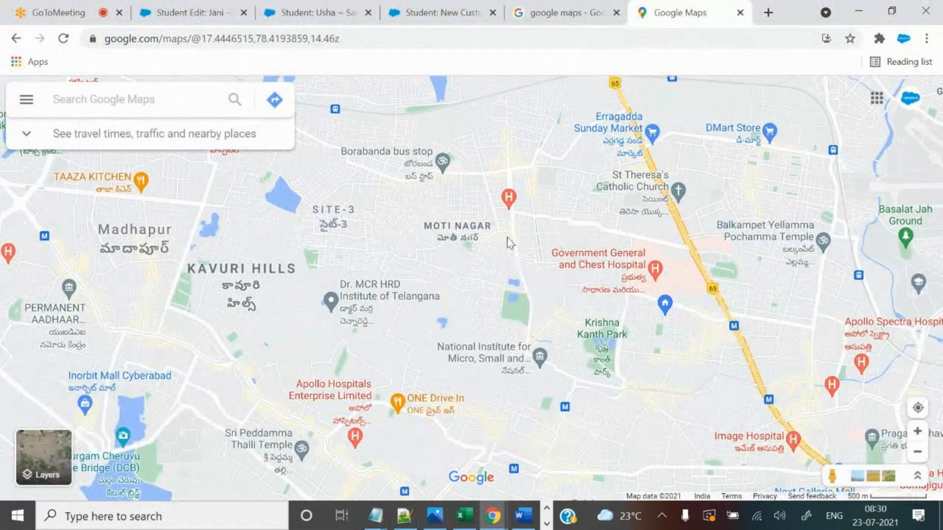
Pan the map north to Balanagar and copy the coordinates of BHEL.
left_click_drag(573, 202, 655, 364)
scroll(655, 364, "down", 2)
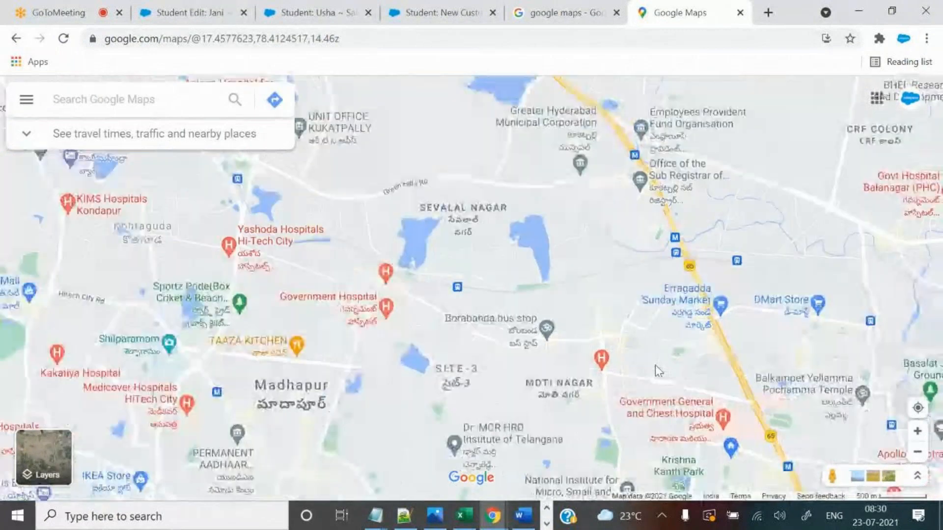
left_click_drag(687, 270, 539, 408)
left_click_drag(555, 164, 522, 355)
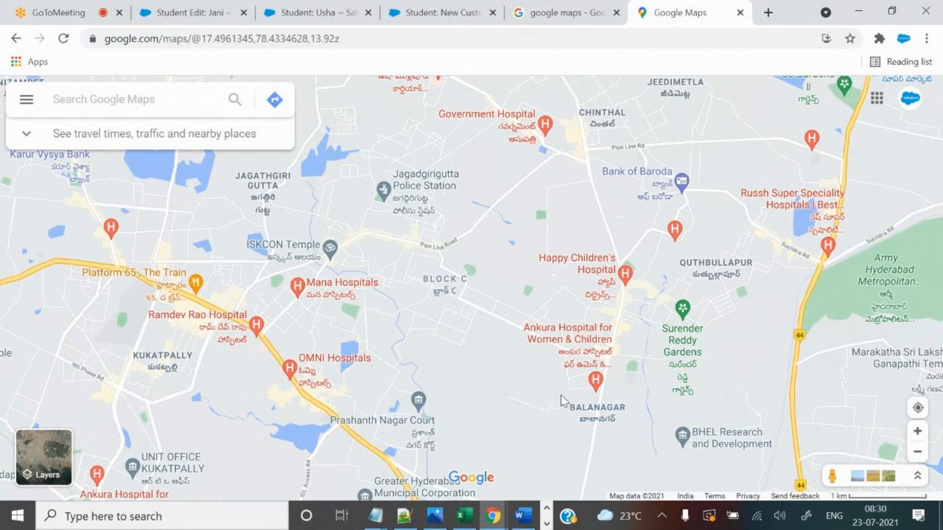
scroll(564, 407, "down", 1)
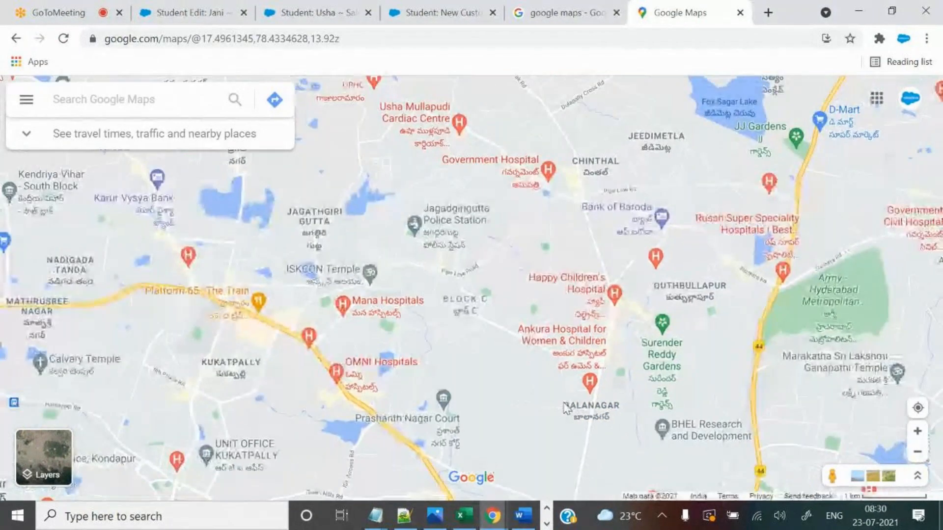
left_click_drag(567, 429, 544, 345)
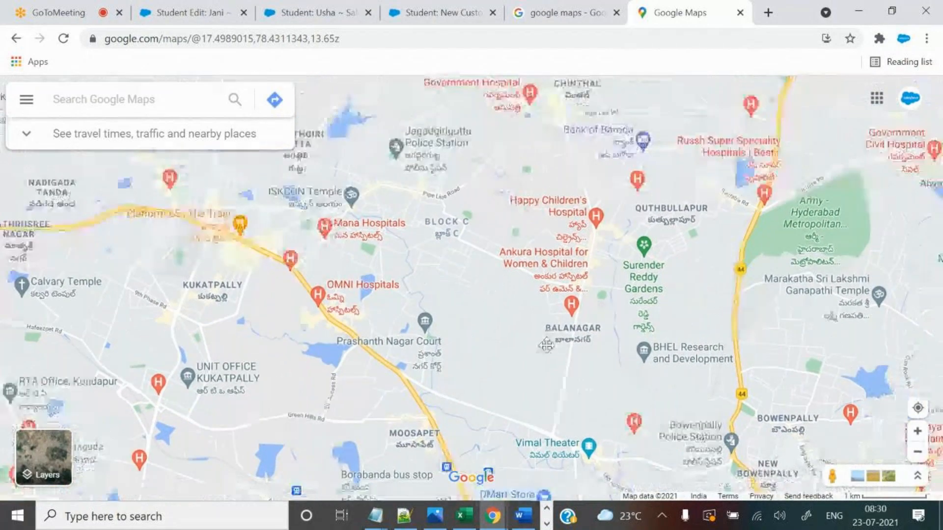
right_click(669, 352)
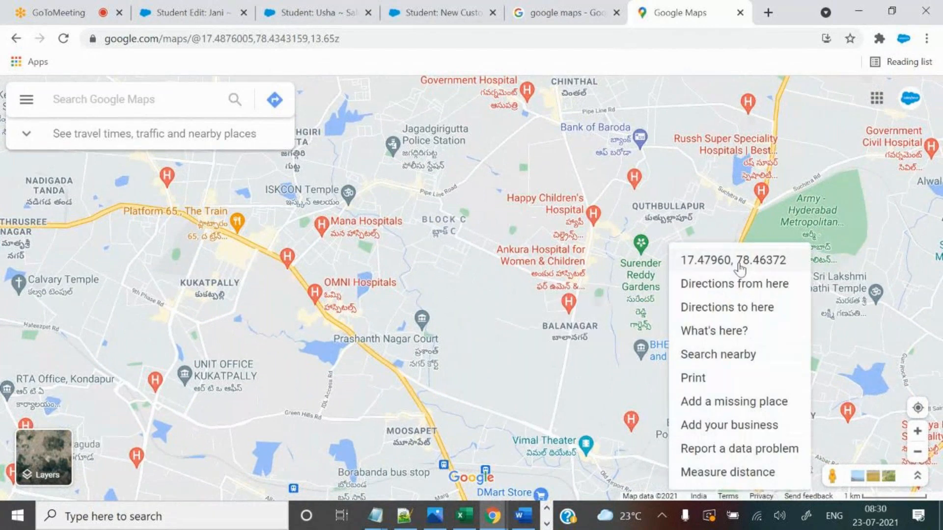
Replace kookatpally with BHEL => 17.4795952063072, 78.46371896597957 in the notes.
key("alt+Tab")
double_click(291, 376)
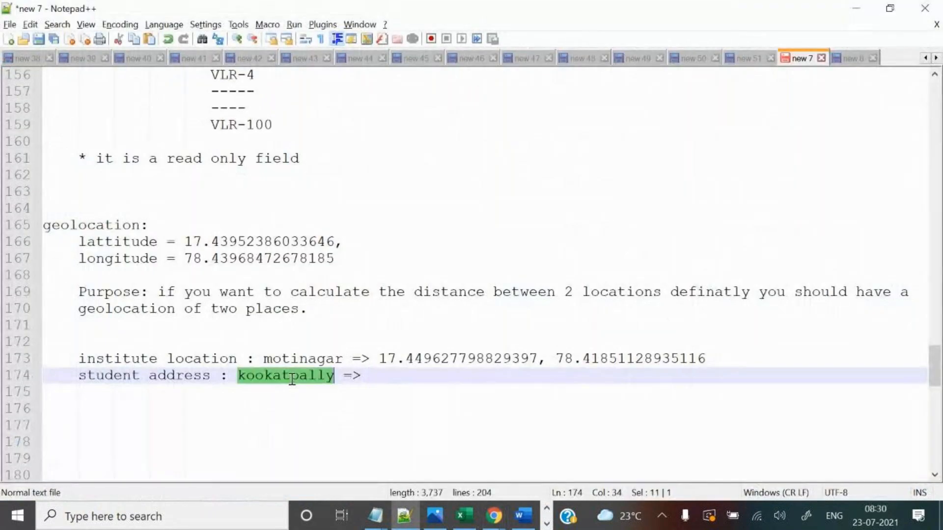
type("BHEL")
key("ctrl+v")
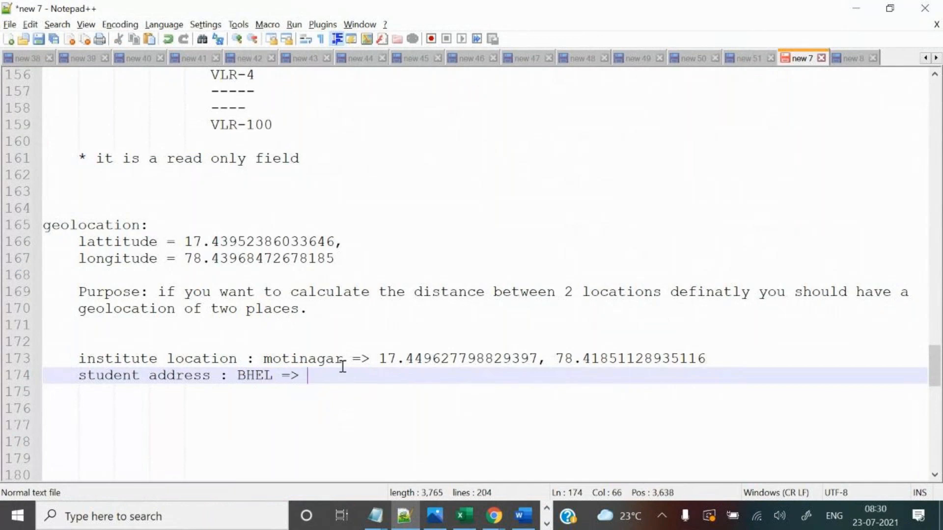
scroll(418, 383, "down", 1)
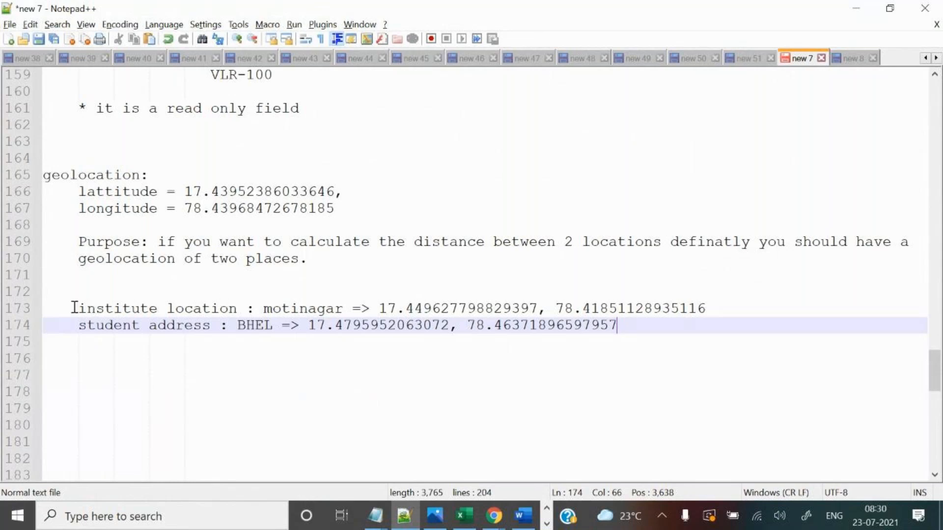
Add an indented line 'formuals => 20KILOMETERS' below the motinagar and BHEL coordinates.
left_click_drag(74, 308, 229, 308)
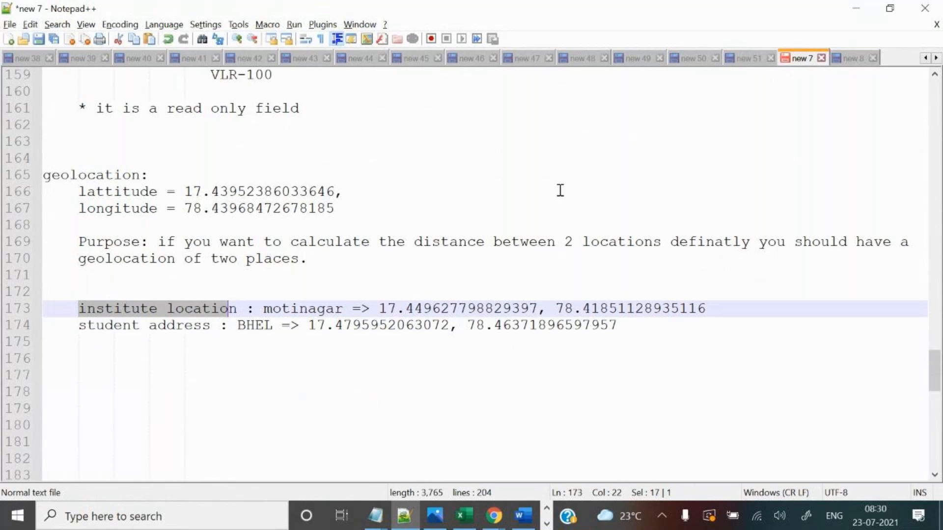
left_click_drag(378, 308, 733, 301)
left_click_drag(305, 328, 594, 337)
left_click(437, 357)
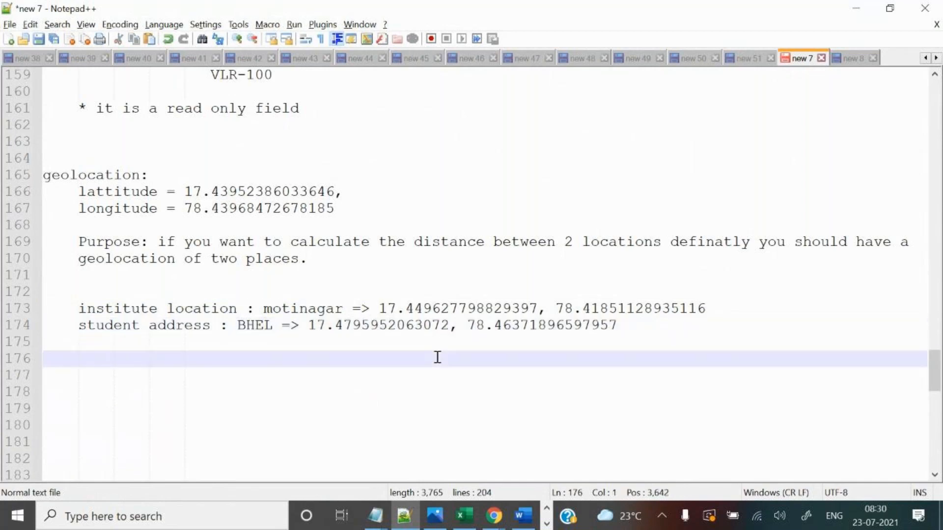
type("20KILOMETE")
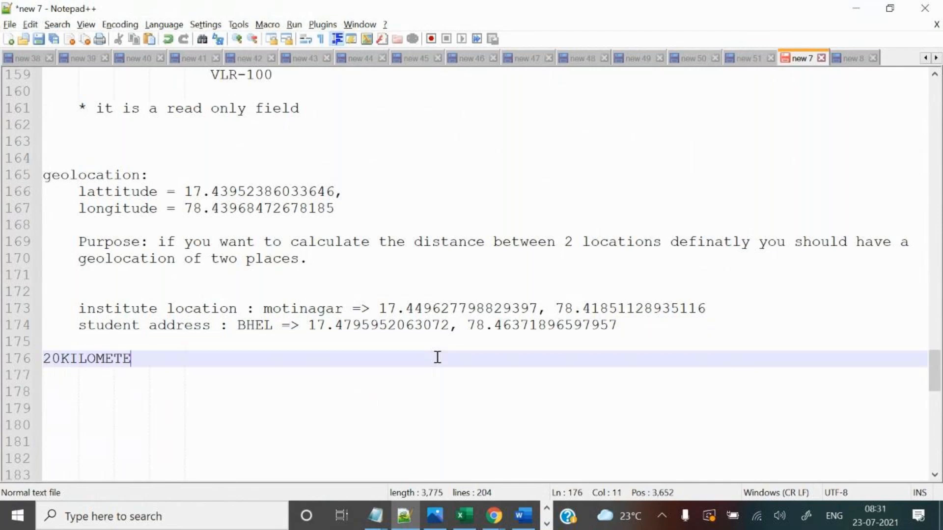
type("RS")
key("Home")
key("Tab")
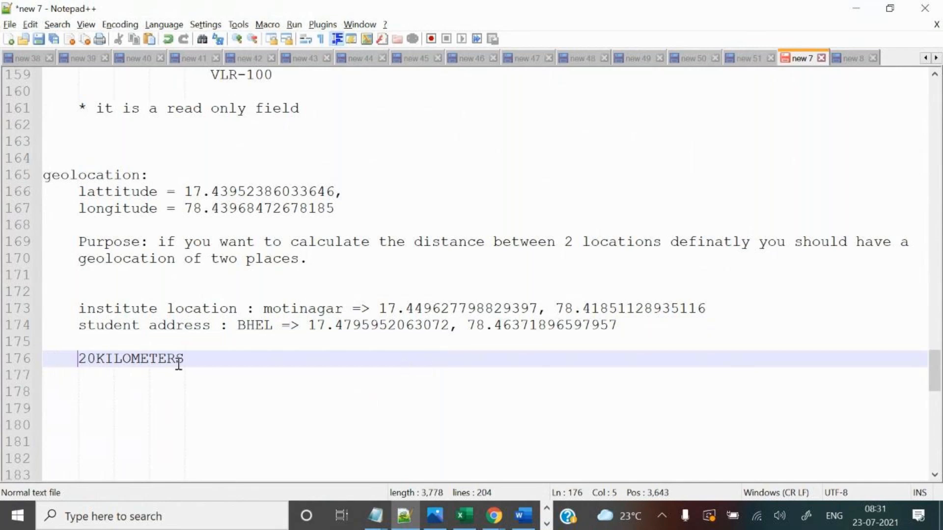
type("f")
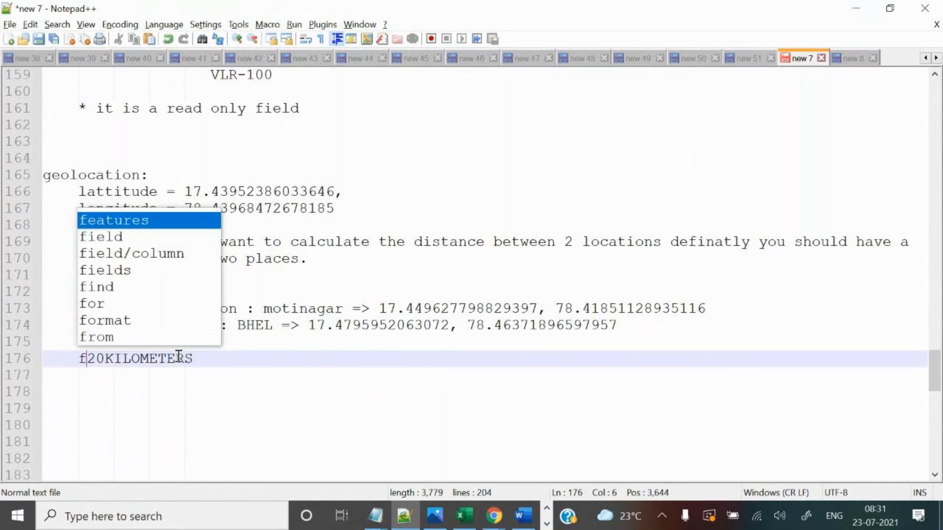
type("ormuals ")
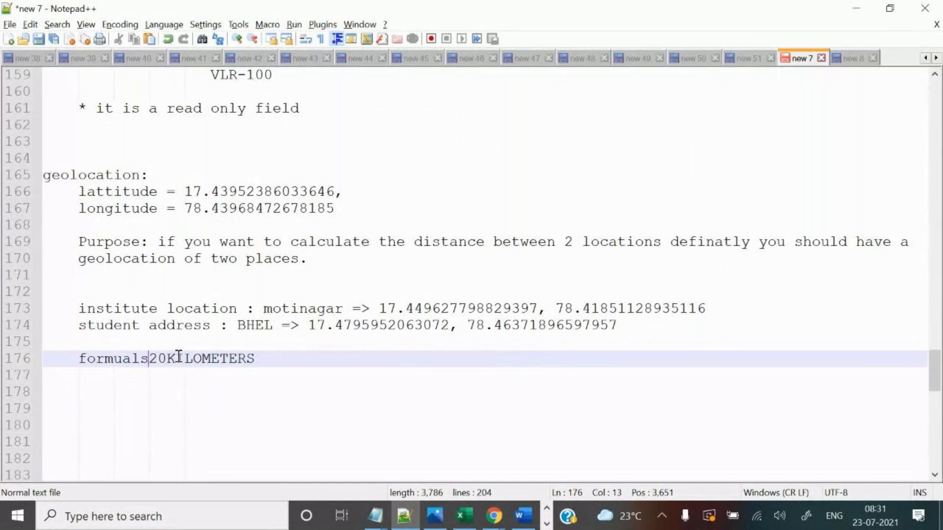
type("=>")
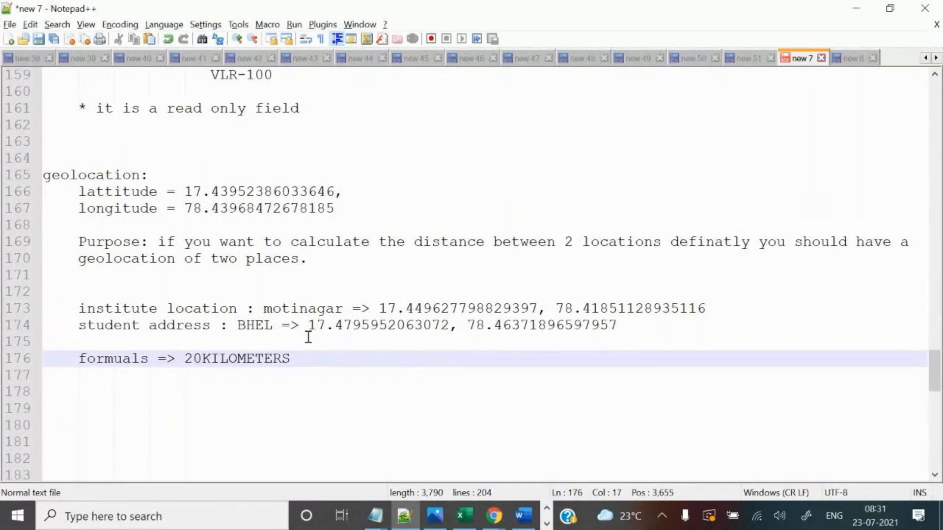
Highlight the coordinate lines, the distance note and the example latitude/longitude lines for review.
left_click_drag(115, 308, 299, 325)
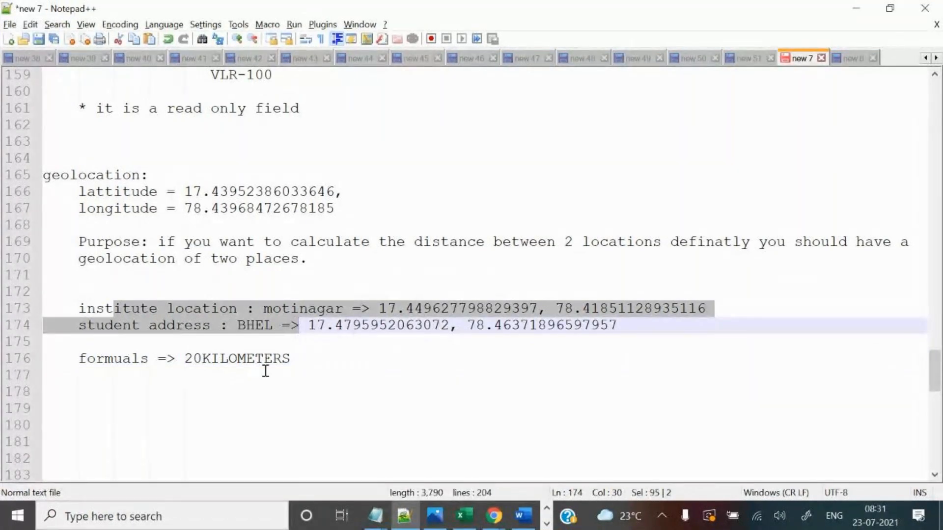
left_click(312, 359)
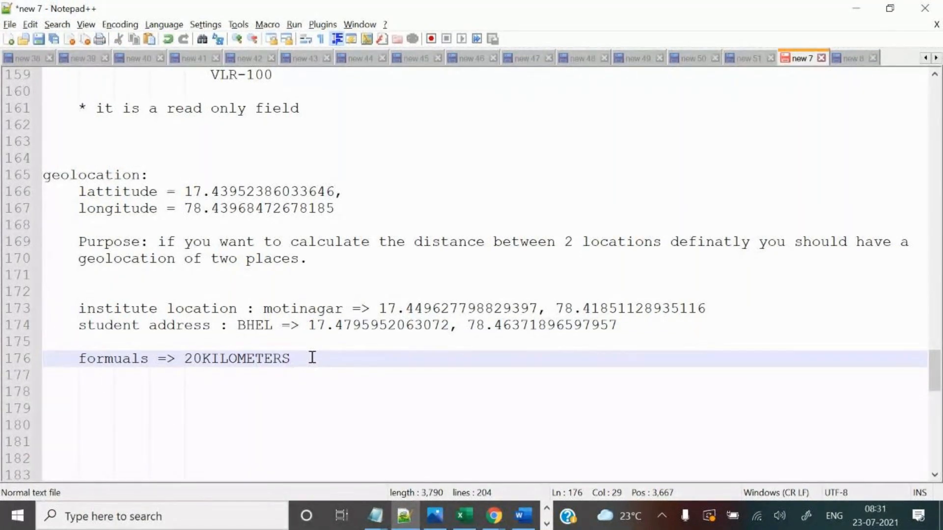
left_click_drag(154, 176, 44, 177)
left_click_drag(78, 304, 288, 369)
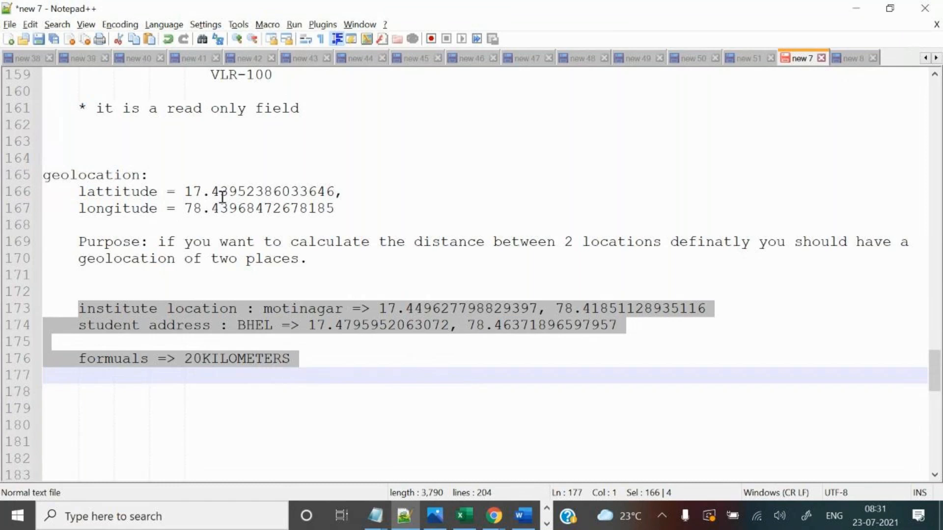
left_click_drag(73, 195, 337, 218)
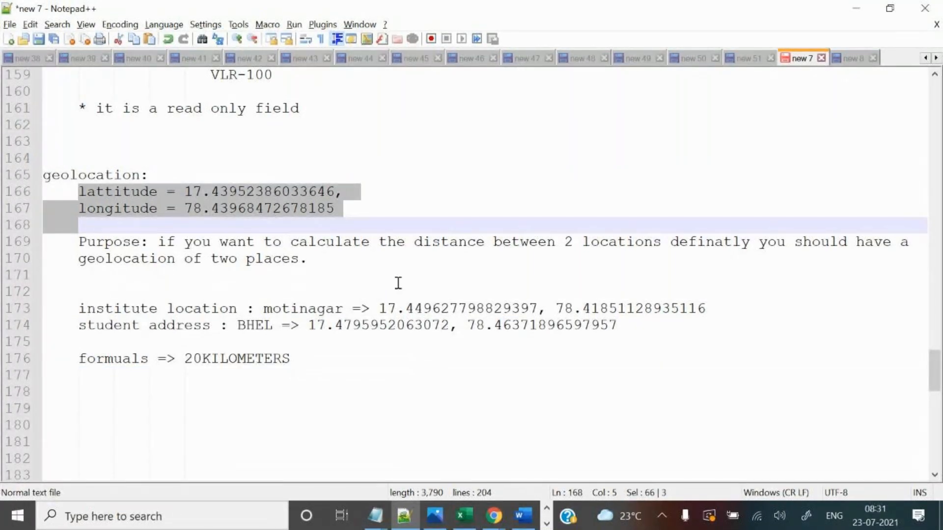
Choose Geolocation as the new custom field's data type on Salesforce.
mouse_move(494, 516)
left_click(449, 474)
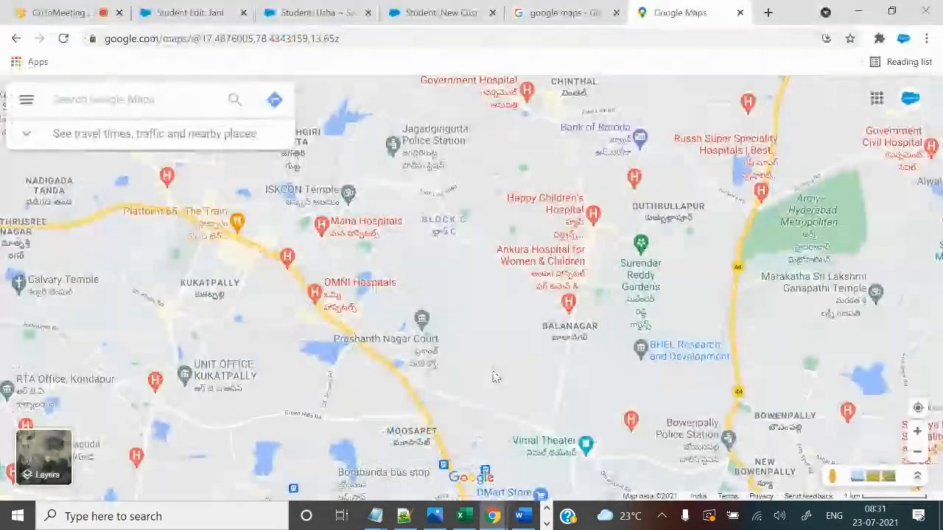
left_click(432, 13)
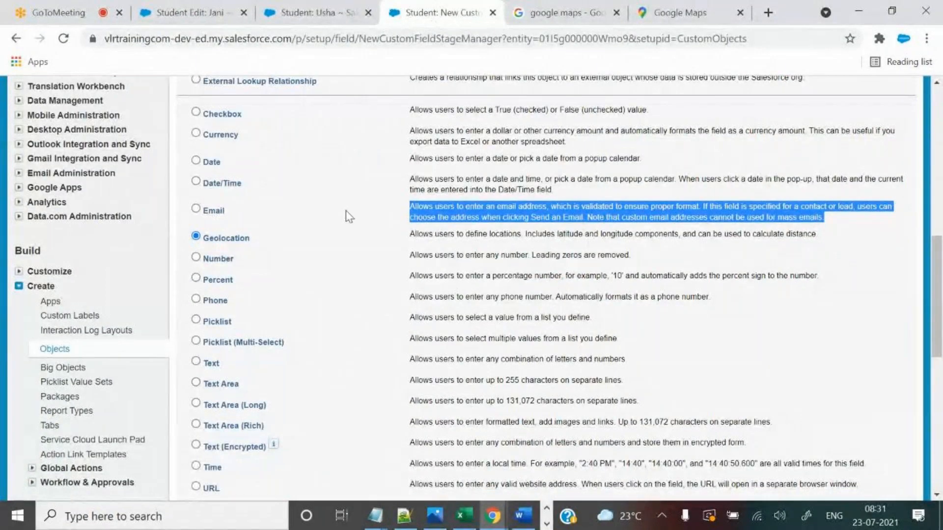
scroll(654, 270, "down", 7)
left_click(860, 157)
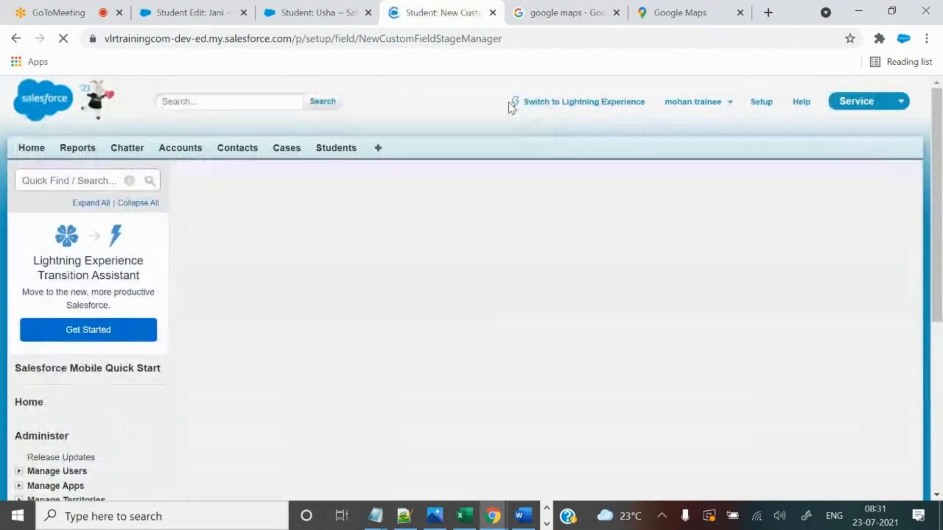
scroll(595, 320, "down", 1)
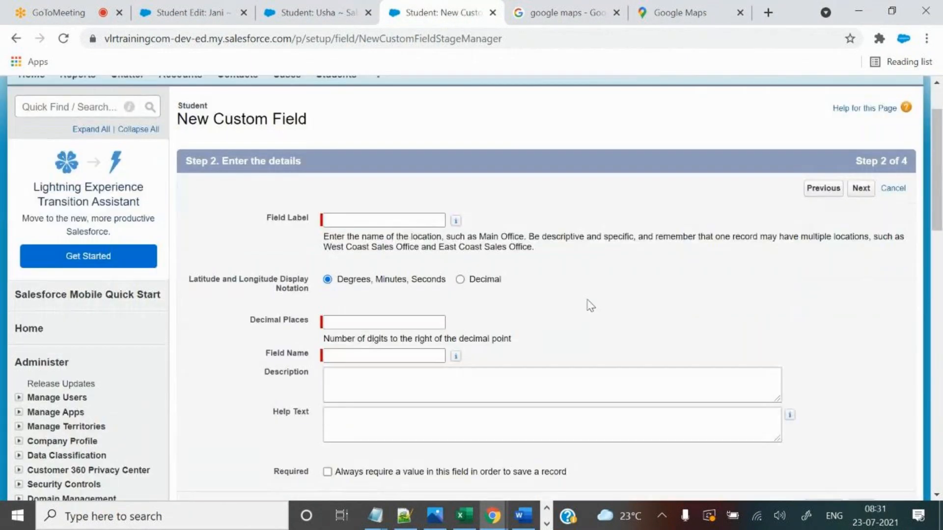
Give the field the label 'Student Address', checking the latitude/longitude notes.
left_click(418, 221)
left_click(419, 220)
type("Stu")
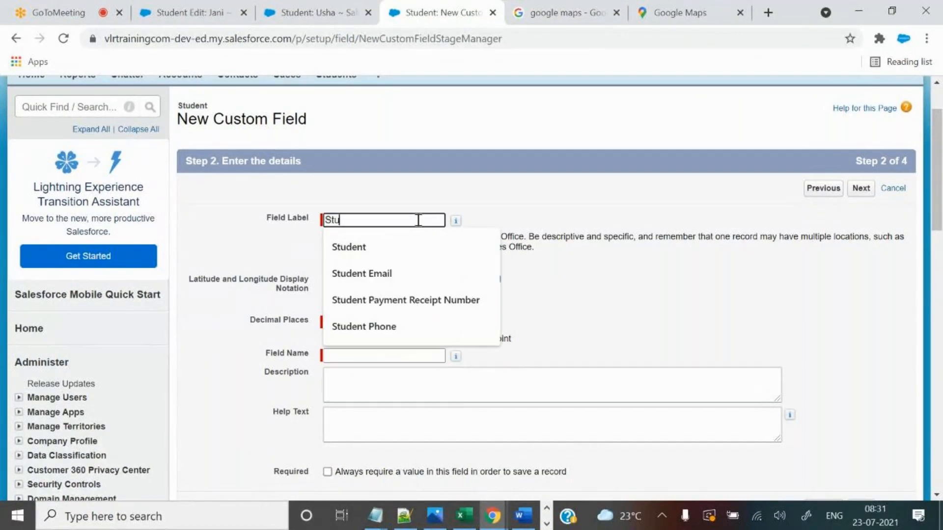
type("dent Address")
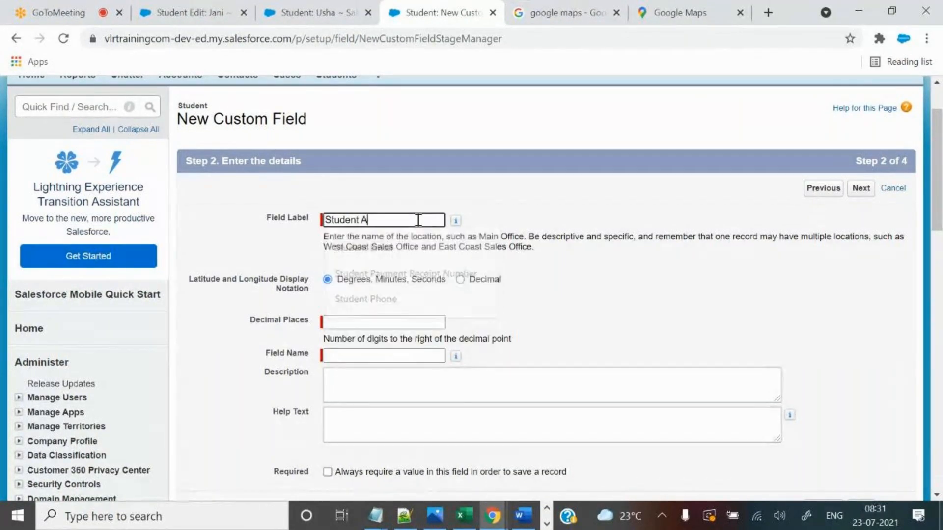
left_click(500, 241)
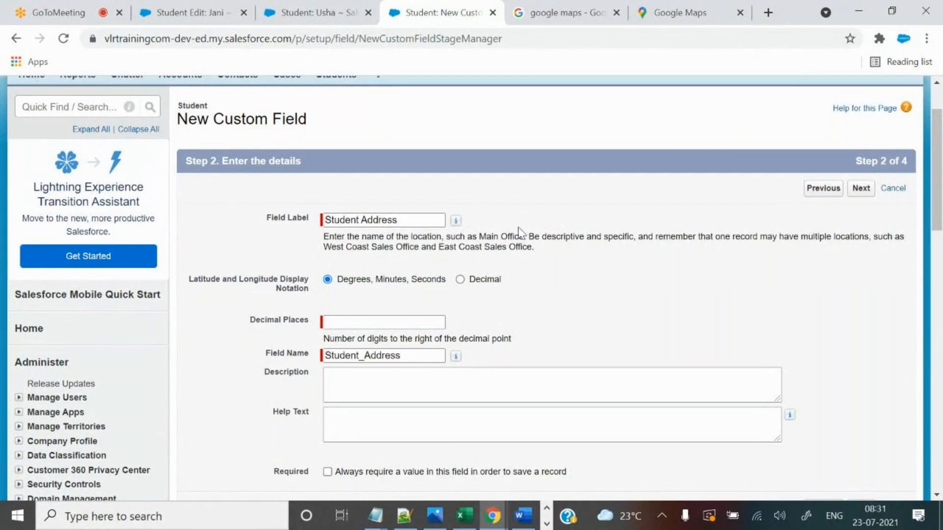
left_click(403, 516)
left_click(267, 253)
left_click_drag(80, 192, 359, 220)
left_click(494, 516)
Set 5 decimal places, review the Degrees, Minutes, Seconds notation option, and proceed to field-level security.
left_click(345, 322)
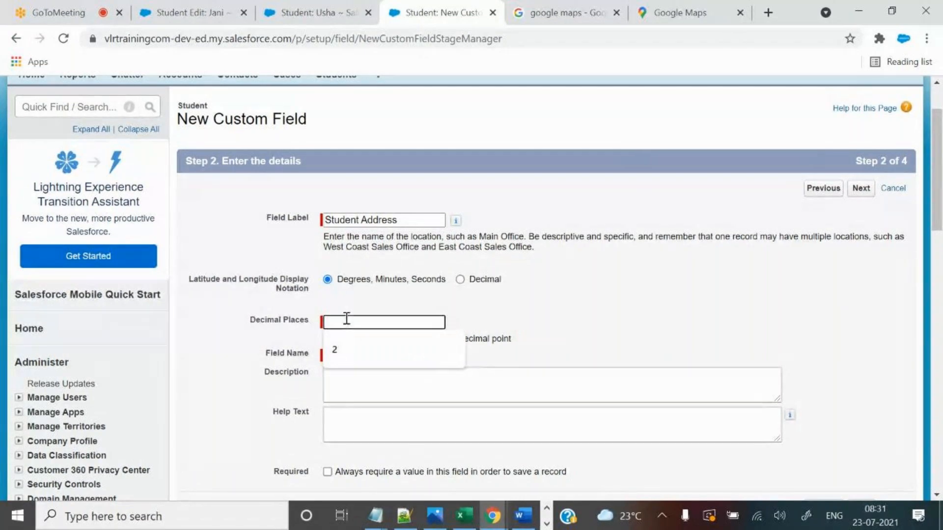
type("5")
left_click(538, 321)
left_click_drag(336, 279, 589, 227)
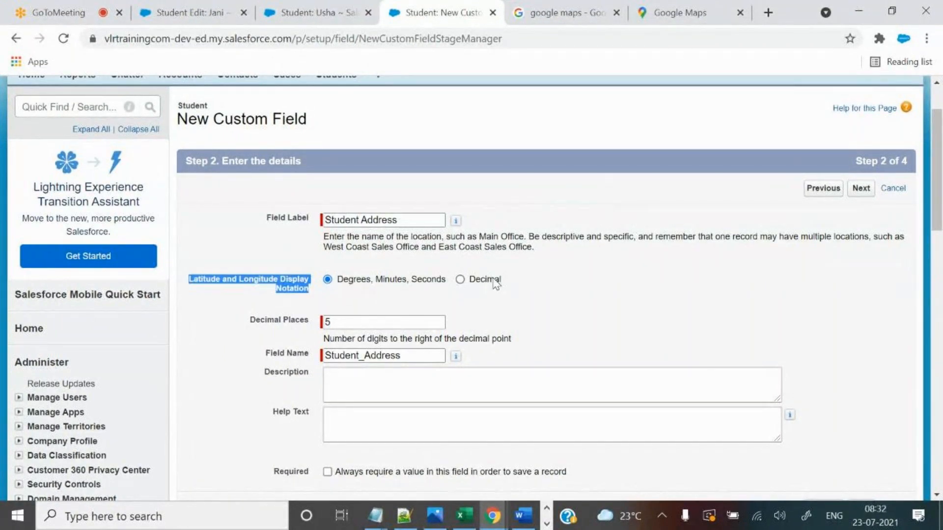
left_click_drag(366, 283, 501, 283)
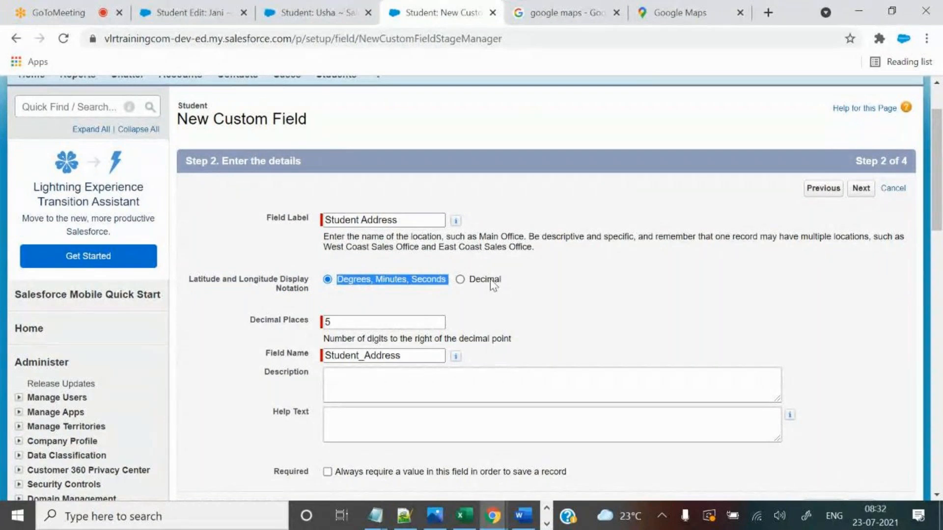
left_click(866, 189)
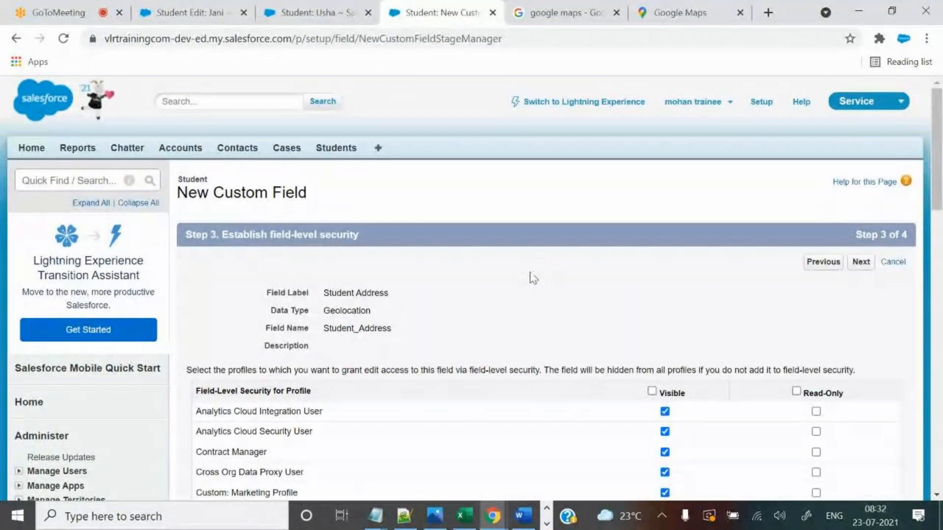
Accept the security and layout defaults, saving Student Address as Geolocation field Student_Address__c.
left_click(864, 264)
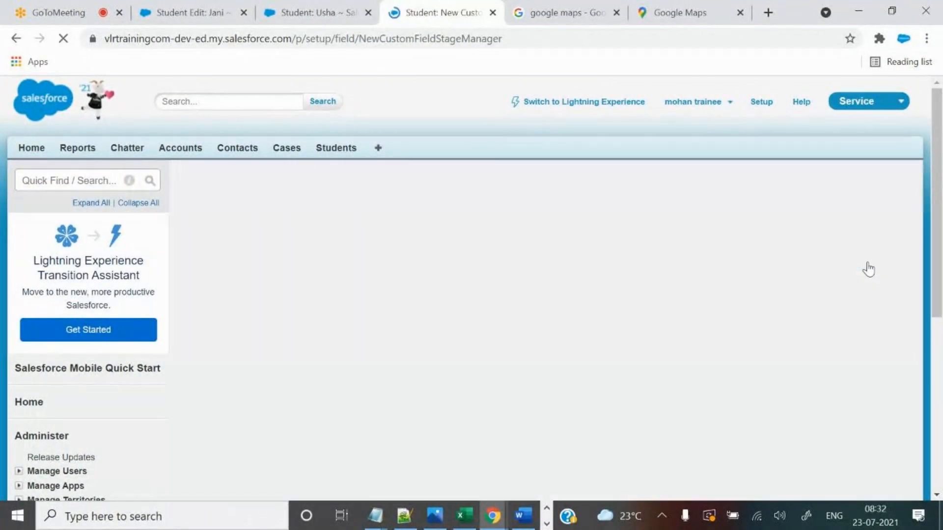
left_click(858, 261)
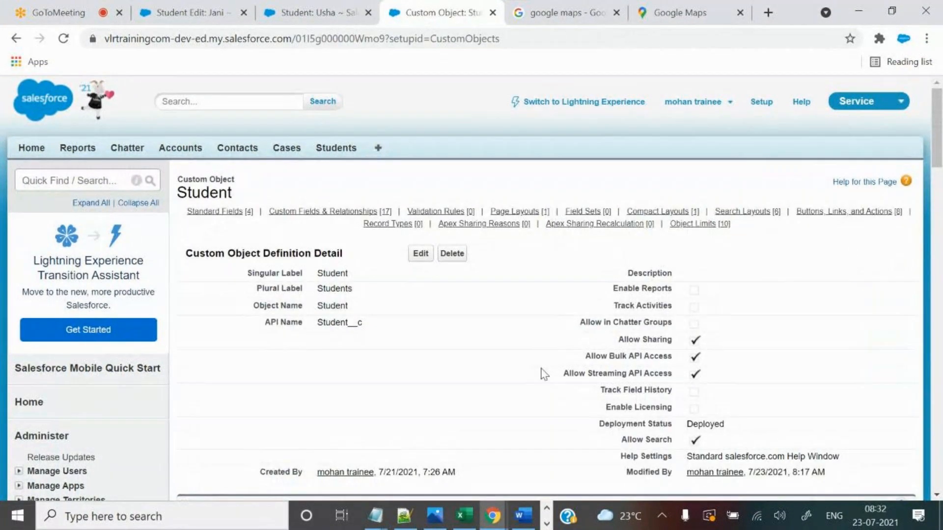
scroll(544, 378, "down", 5)
scroll(546, 378, "down", 4)
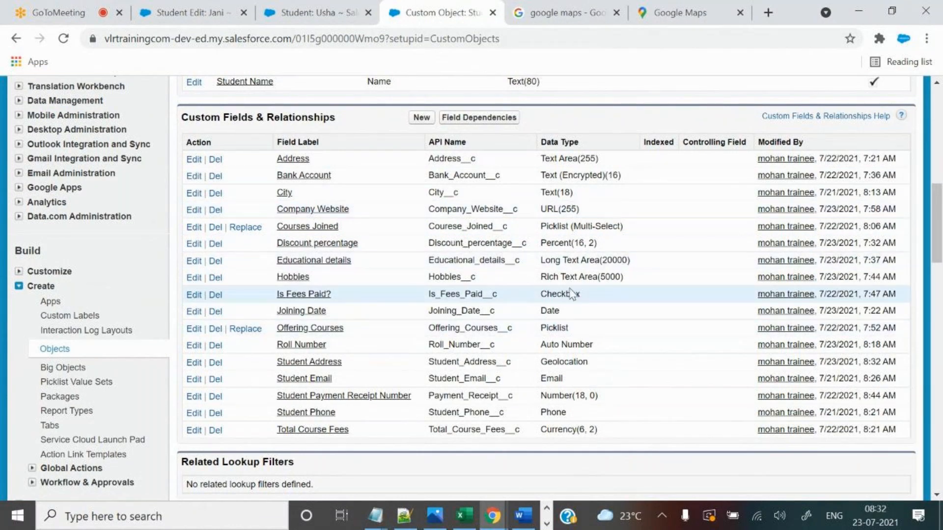
double_click(548, 362)
left_click_drag(428, 362, 487, 364)
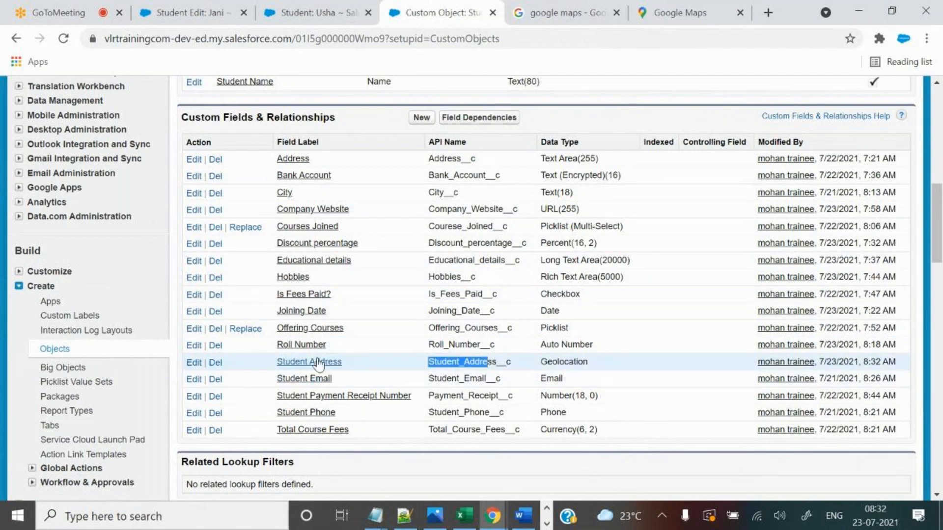
left_click_drag(343, 360, 276, 362)
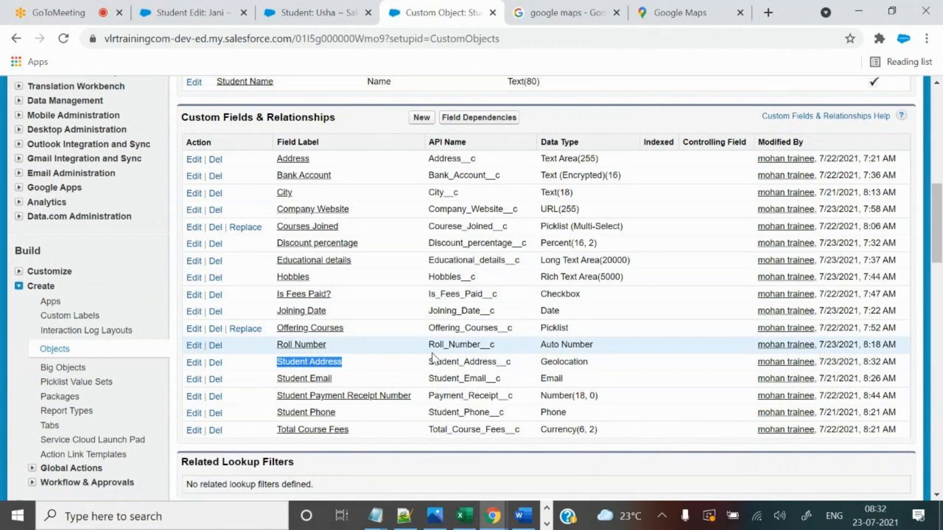
Edit the student's record and find the empty Student Address (Latitude) and (Longitude) inputs.
left_click(303, 7)
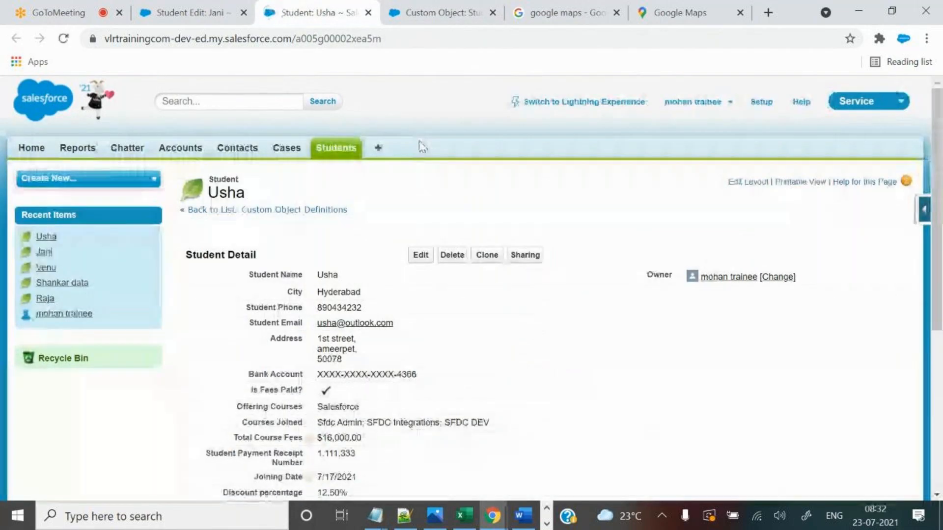
left_click(423, 259)
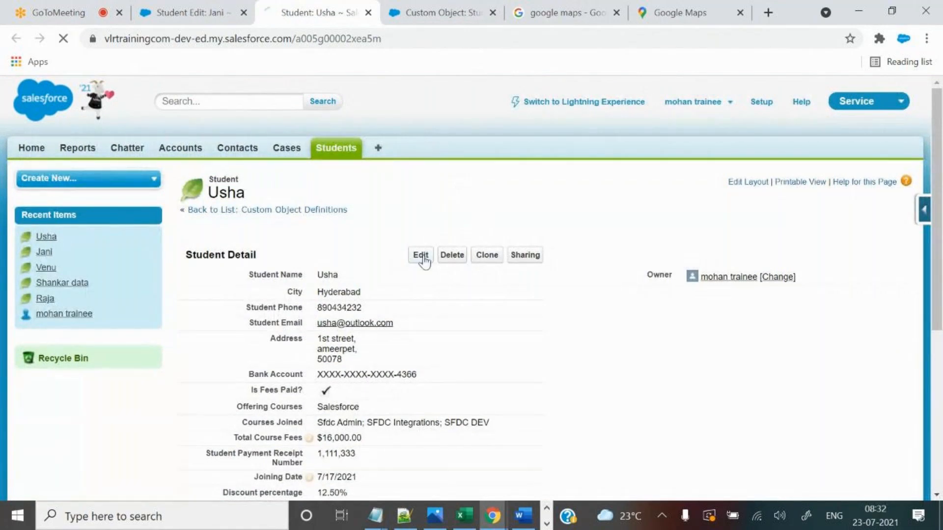
scroll(592, 344, "down", 4)
key("ctrl+f")
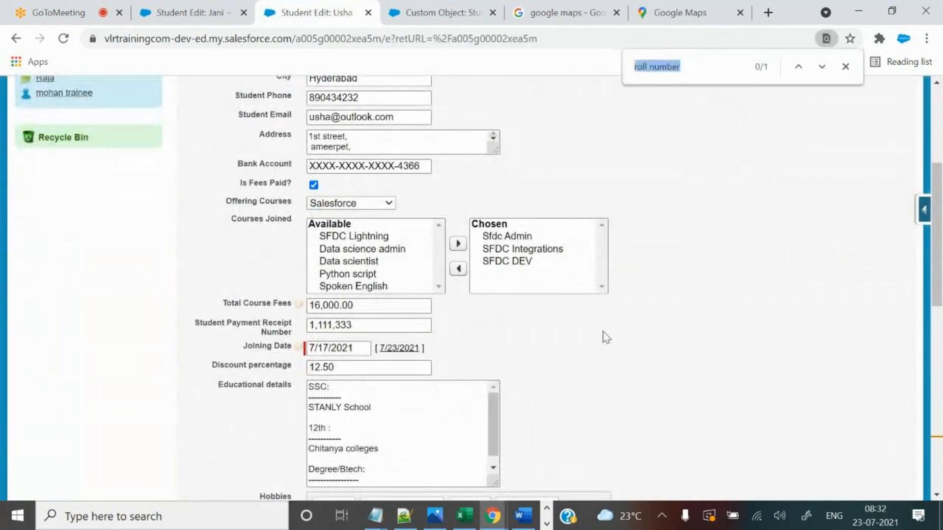
type("Student Address")
left_click_drag(189, 367, 253, 365)
left_click(741, 279)
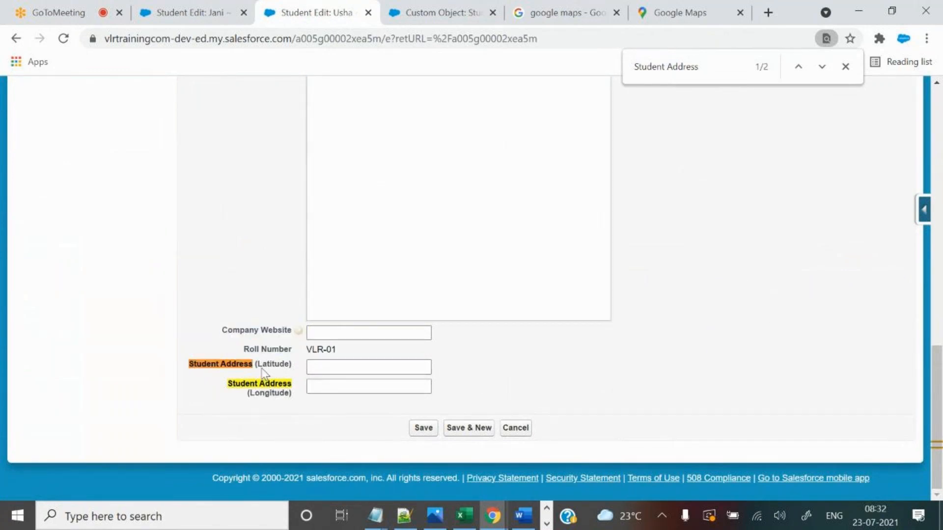
left_click_drag(256, 365, 288, 366)
left_click_drag(250, 395, 286, 395)
left_click(403, 517)
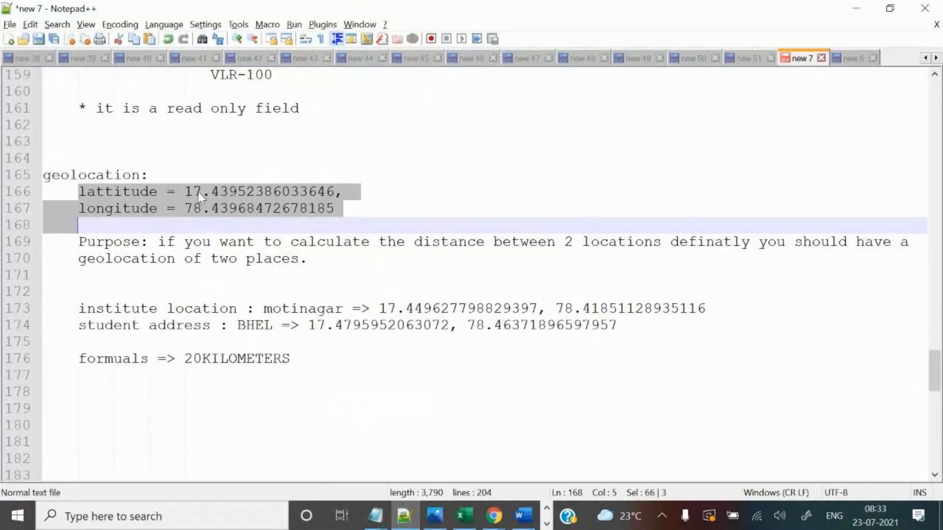
left_click_drag(185, 192, 335, 191)
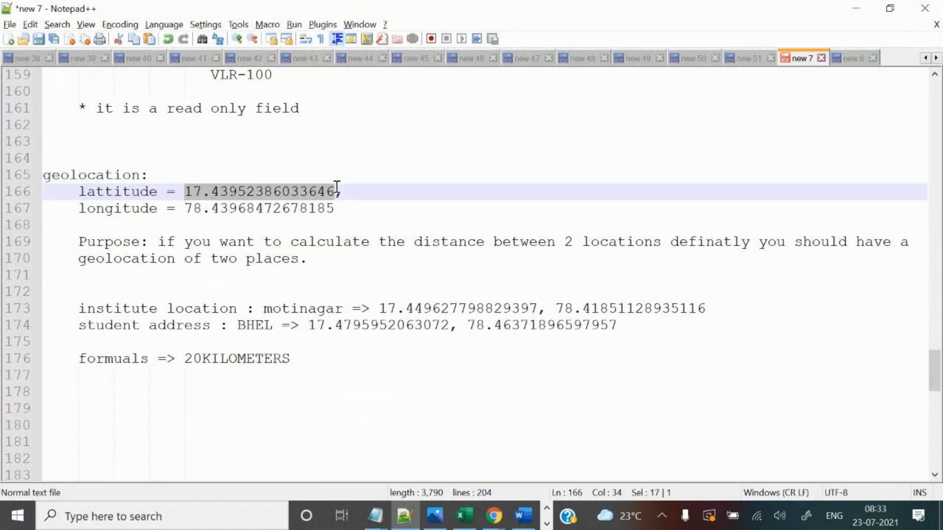
key("ctrl+x")
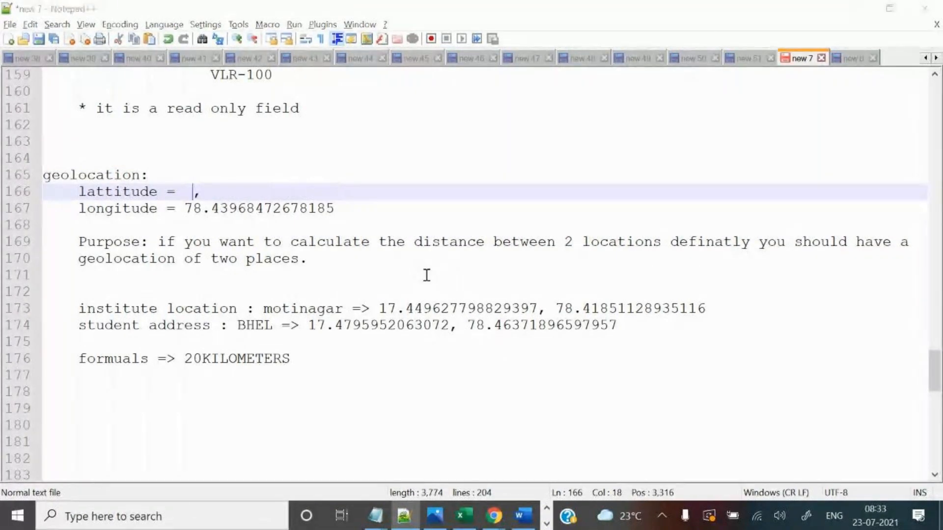
key("alt+Tab")
left_click(352, 373)
key("ctrl+v")
key("alt+Tab")
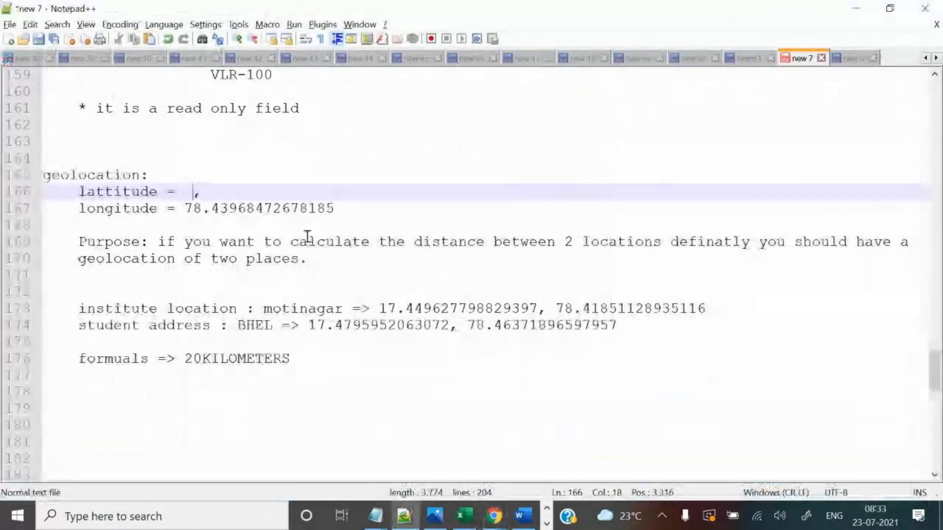
left_click_drag(185, 209, 330, 211)
key("ctrl+z")
key("alt+Tab")
left_click(344, 383)
key("ctrl+v")
left_click(422, 429)
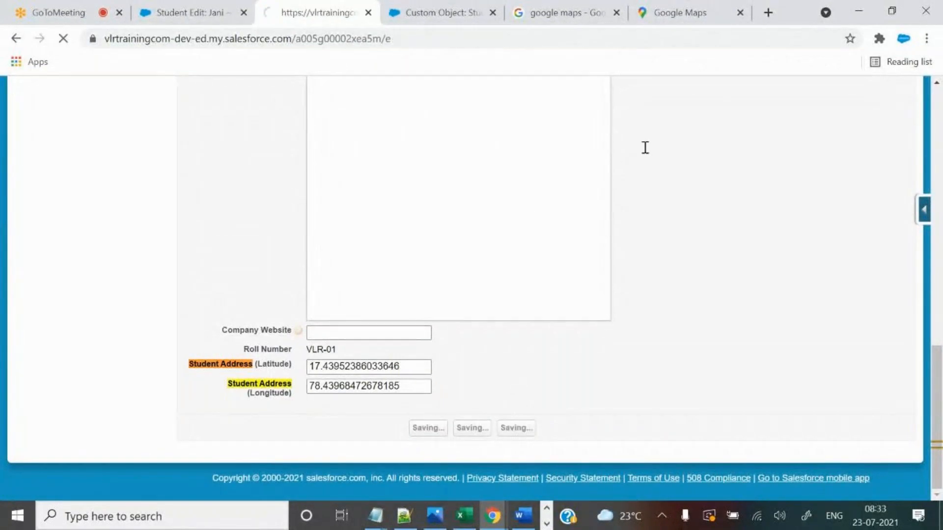
scroll(594, 316, "down", 6)
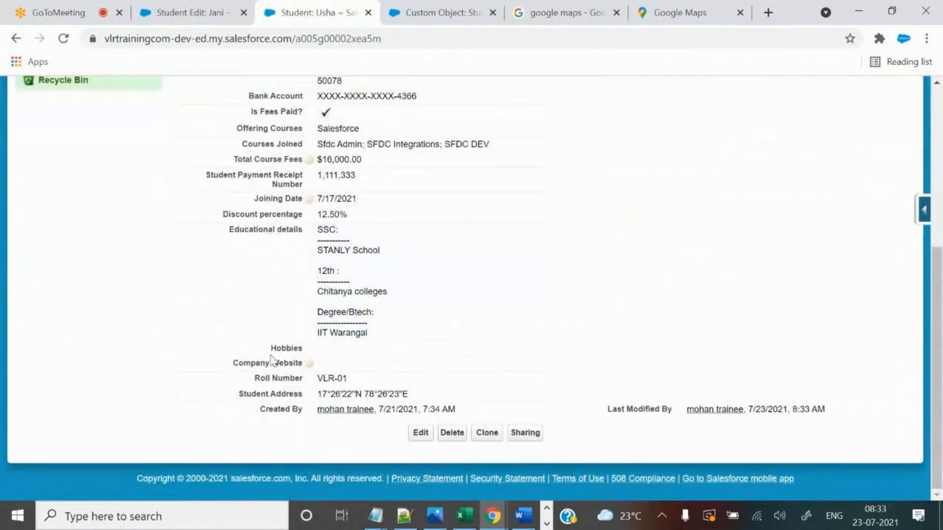
left_click_drag(238, 395, 302, 395)
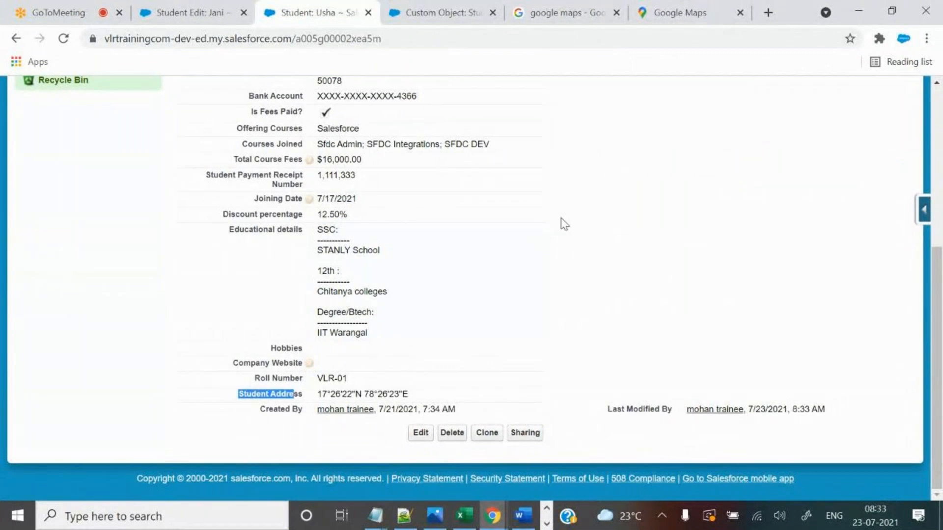
scroll(562, 223, "up", 2)
scroll(631, 253, "up", 4)
scroll(575, 322, "down", 6)
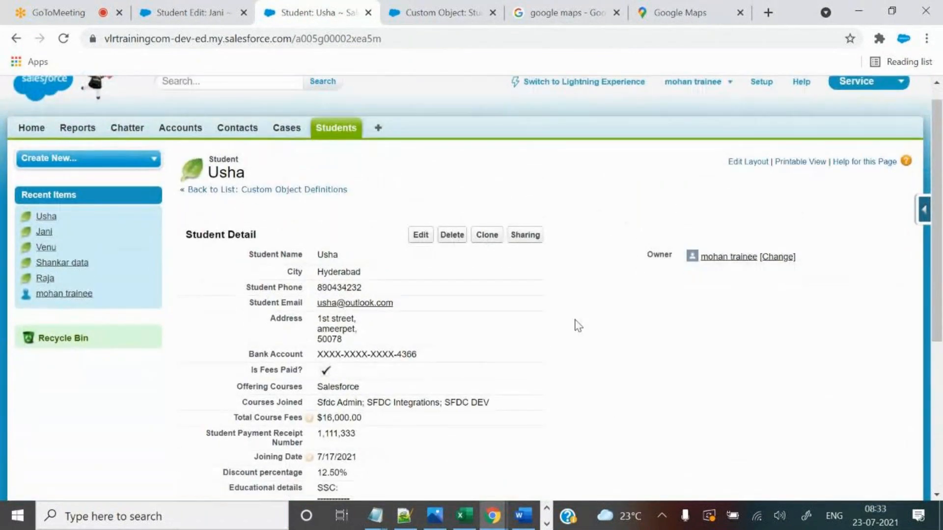
left_click_drag(239, 395, 516, 378)
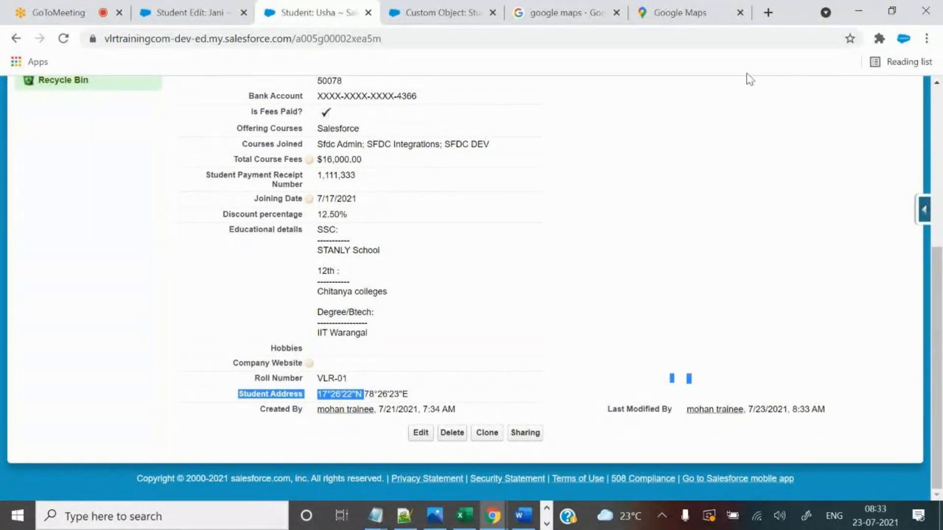
left_click(698, 204)
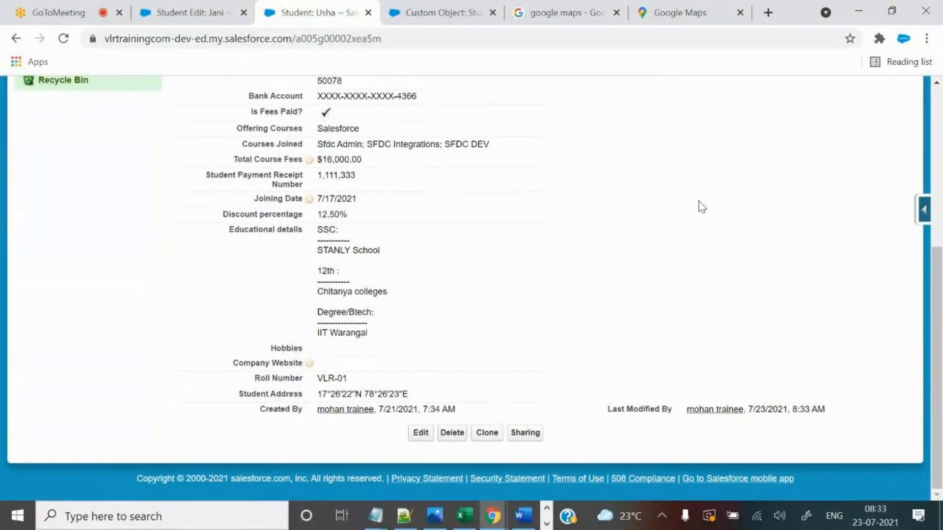
Edit the Student Address field and switch its notation from Degrees, Minutes, Seconds to Decimal.
left_click(417, 4)
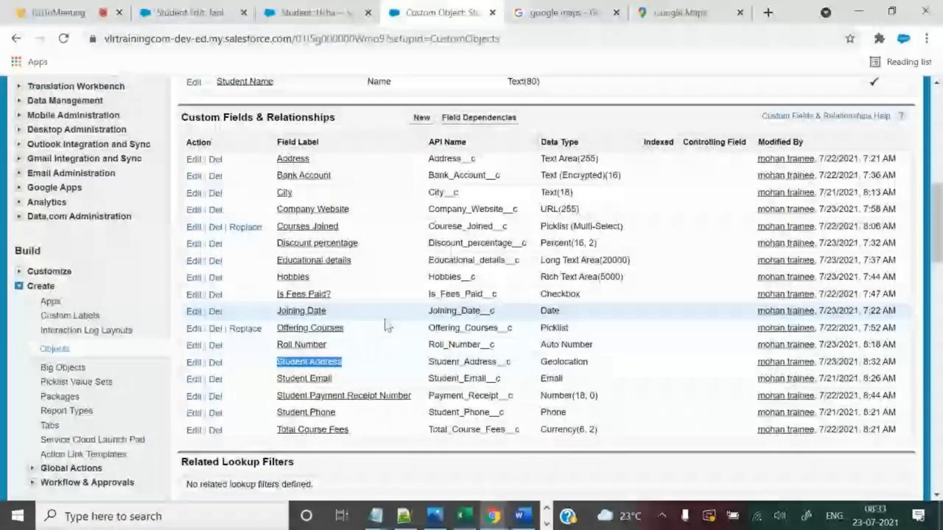
left_click(334, 362)
left_click(420, 259)
scroll(614, 374, "down", 4)
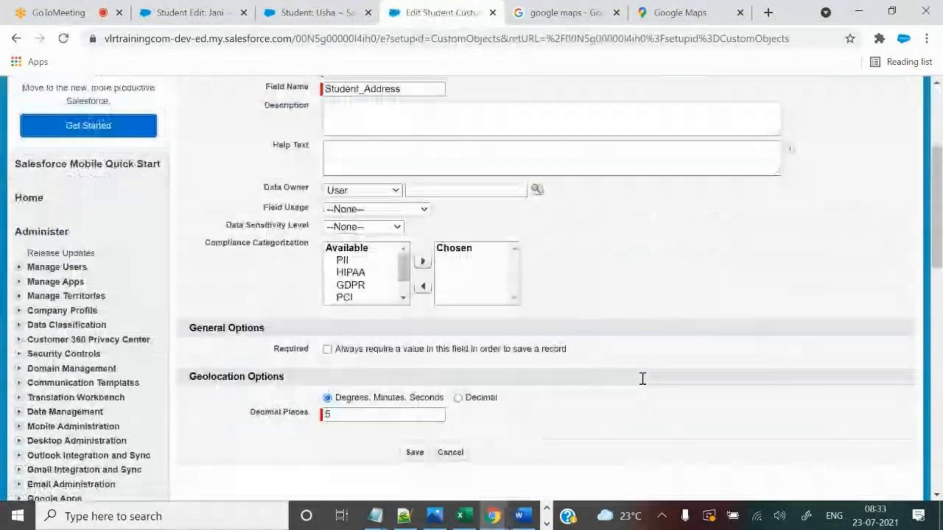
left_click(327, 382)
left_click(458, 382)
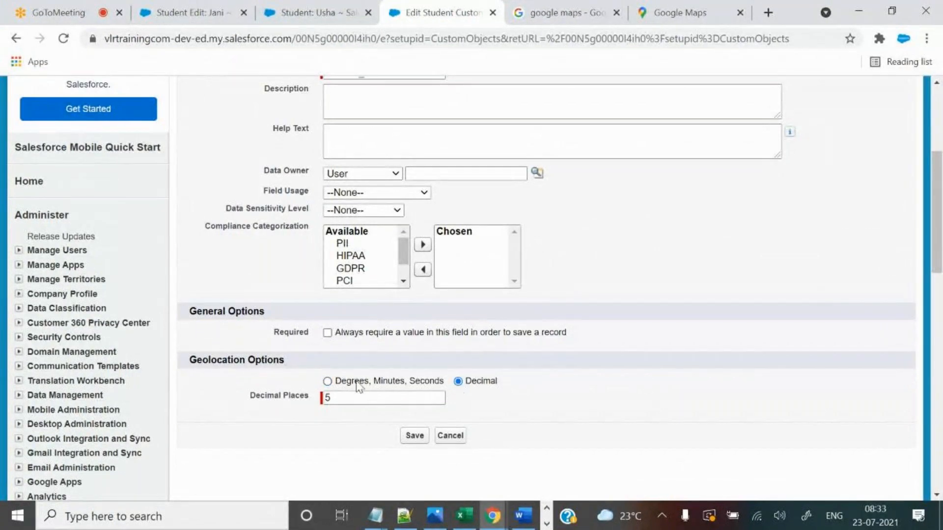
left_click(404, 516)
left_click_drag(185, 191, 317, 192)
Save the Decimal notation setting on the Student Address field.
key("alt+Tab")
left_click(317, 9)
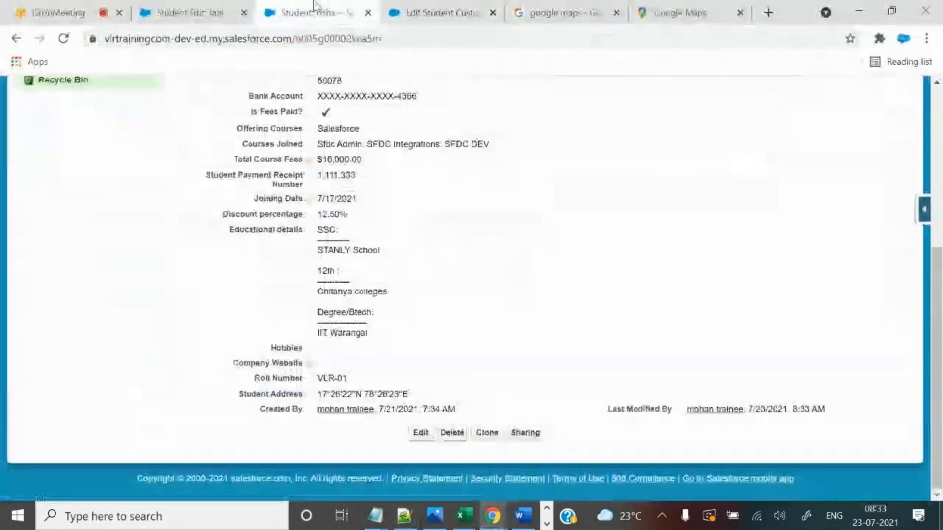
left_click_drag(369, 394, 398, 391)
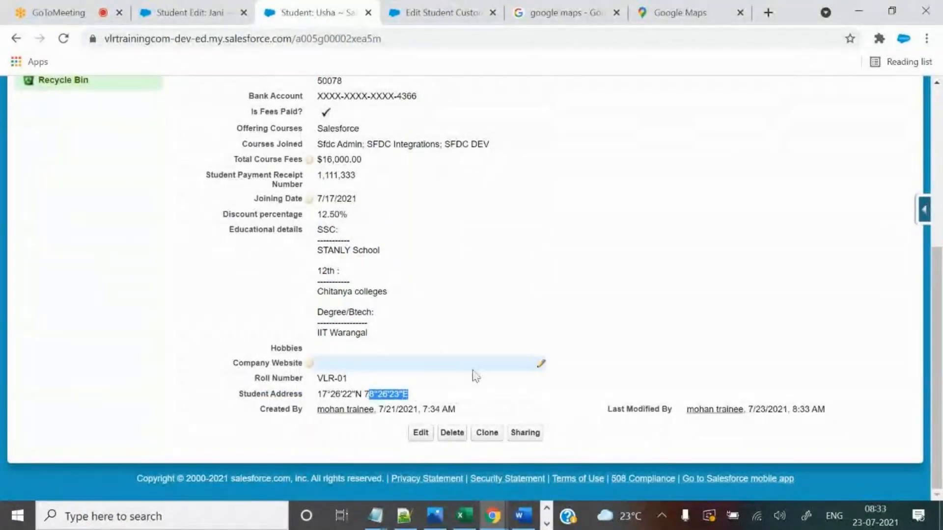
key("alt+Tab")
key("alt+Tab")
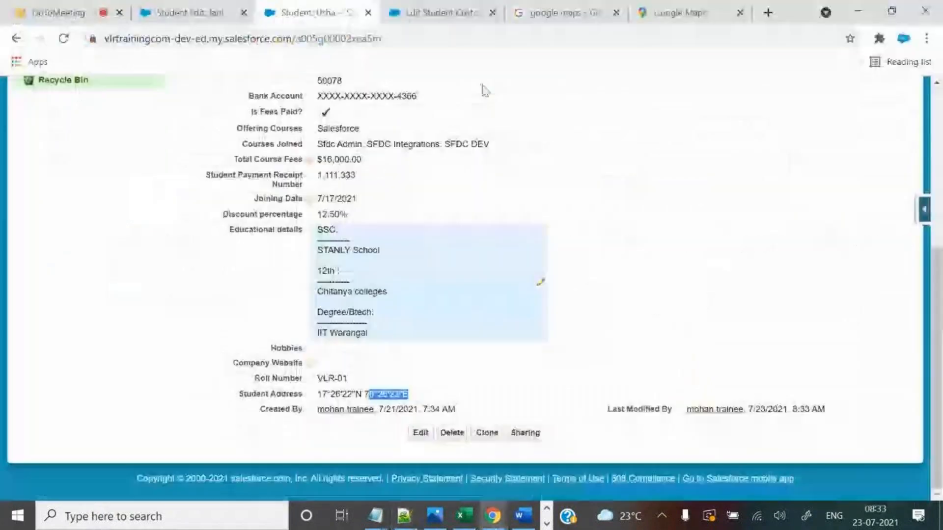
left_click(442, 12)
left_click(417, 435)
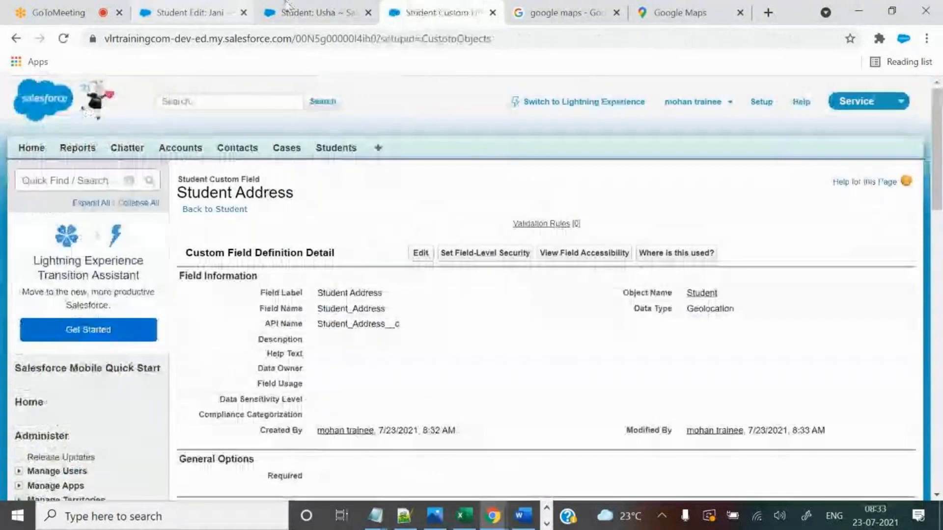
left_click(317, 12)
left_click(63, 42)
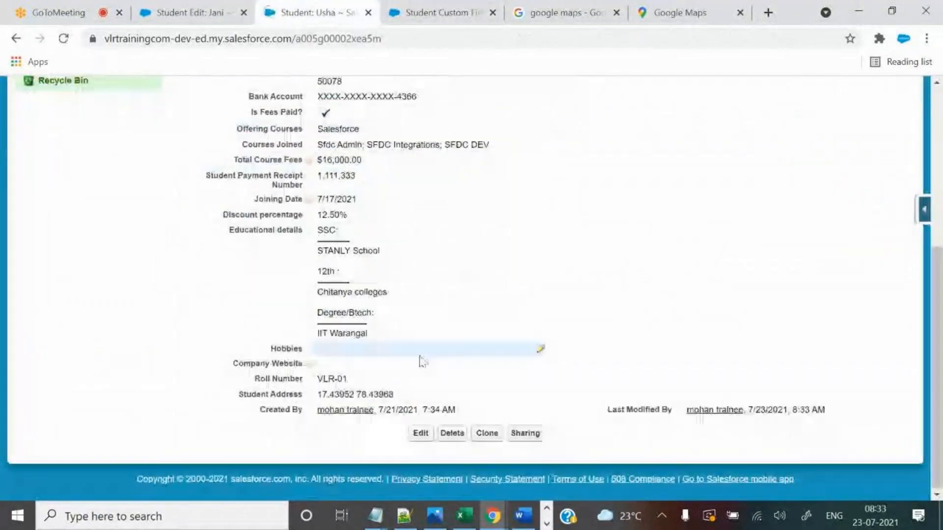
left_click_drag(322, 395, 394, 394)
left_click(372, 395)
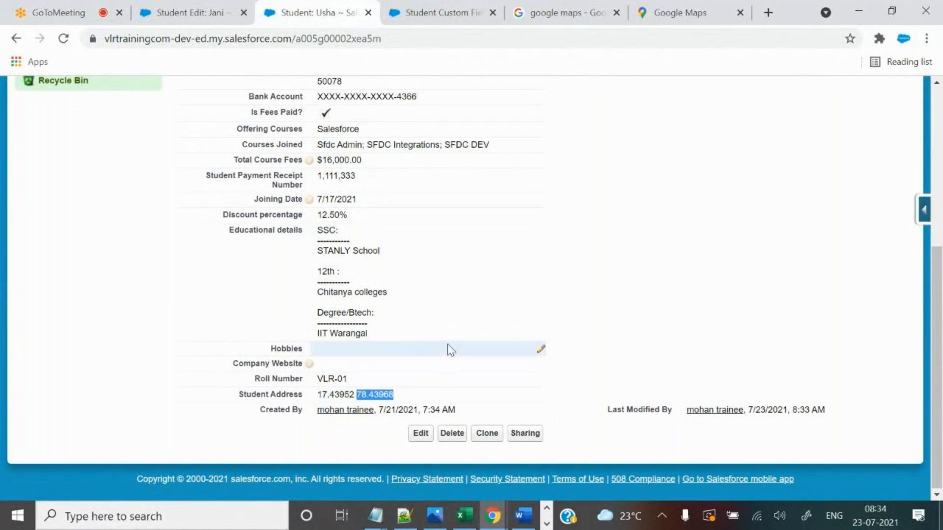
key("alt+Tab")
left_click_drag(186, 192, 345, 204)
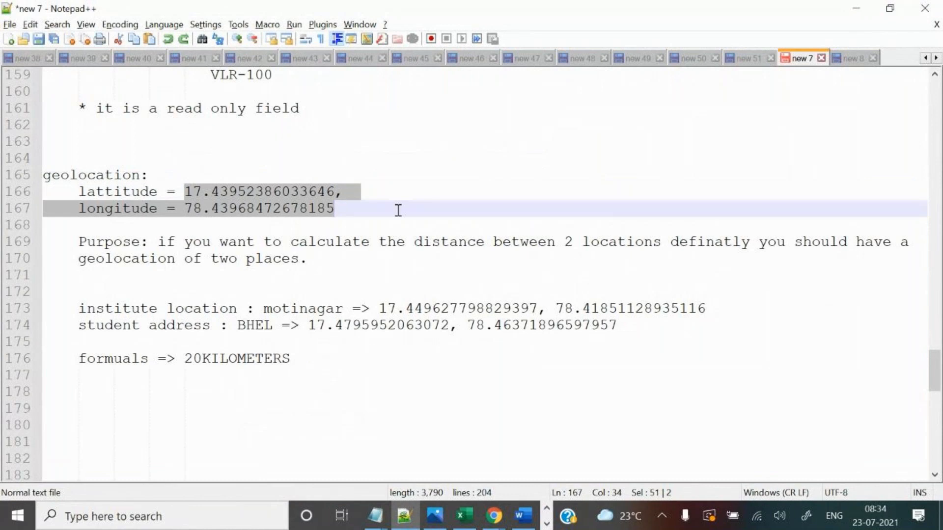
key("alt+Tab")
left_click(317, 403)
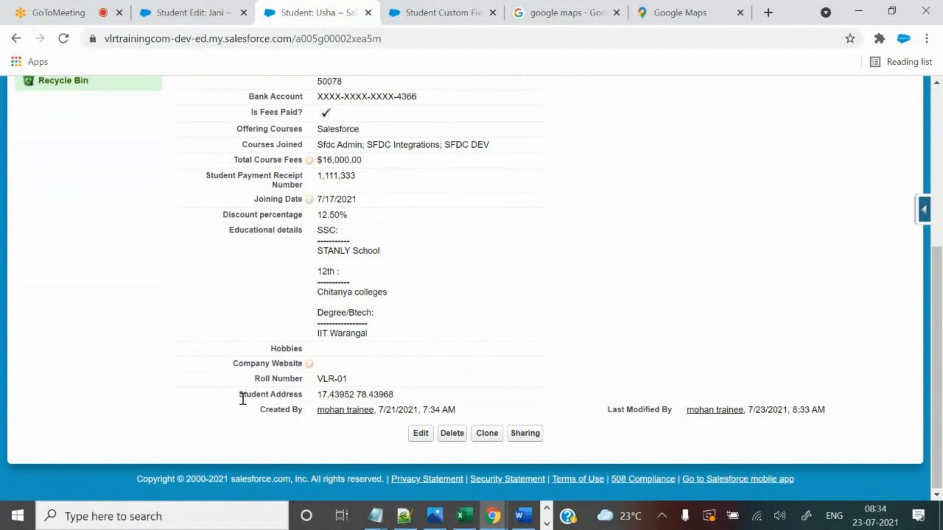
left_click_drag(240, 394, 408, 396)
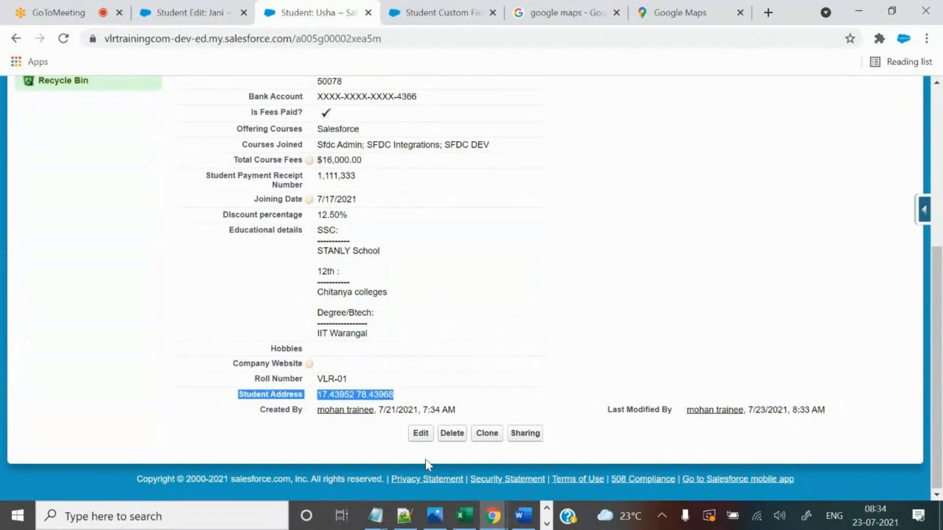
left_click(414, 441)
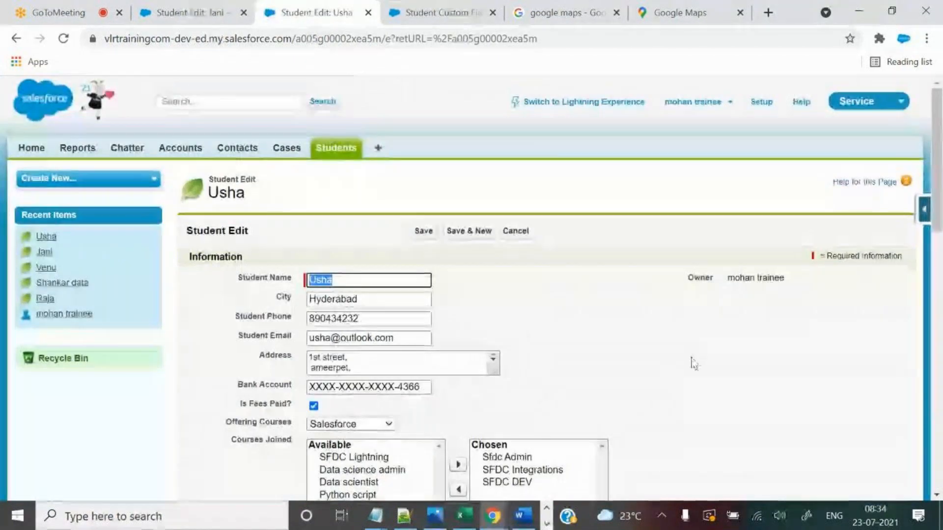
scroll(688, 388, "down", 20)
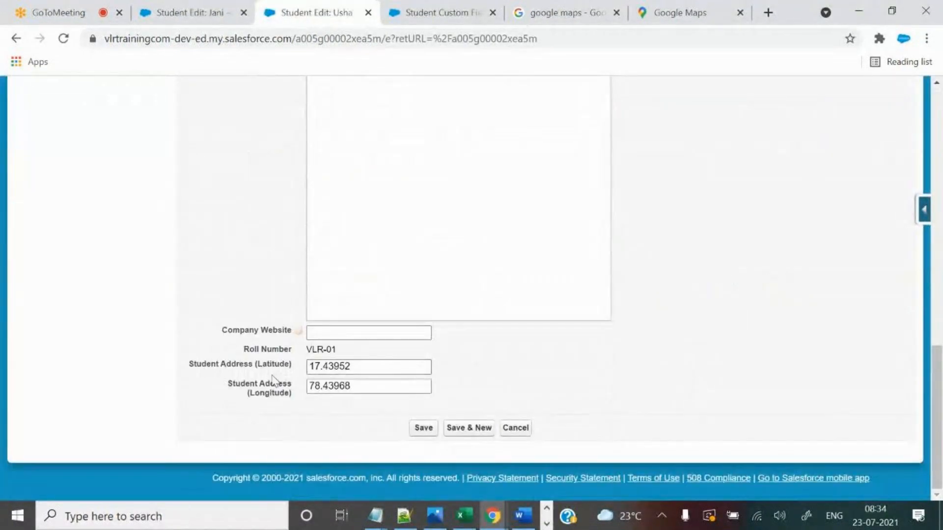
double_click(256, 364)
double_click(256, 385)
left_click_drag(256, 391, 295, 397)
double_click(314, 367)
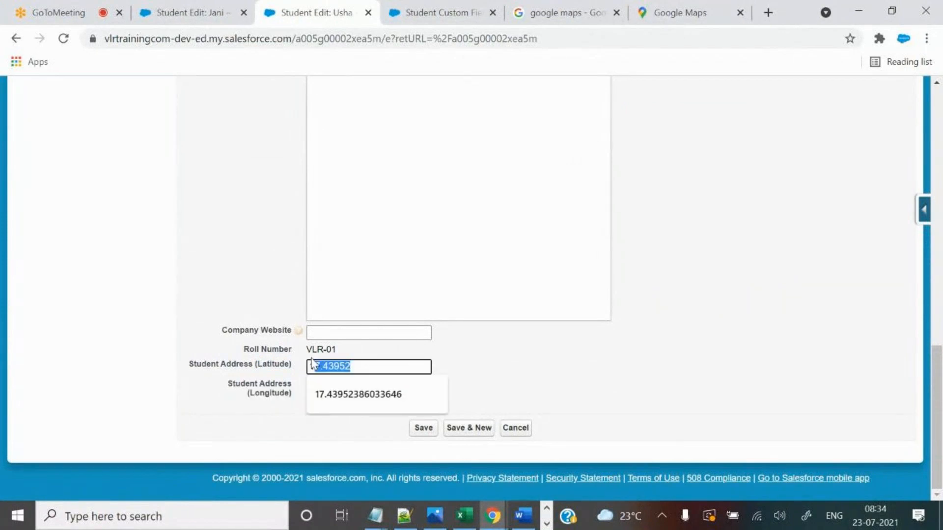
left_click(265, 395)
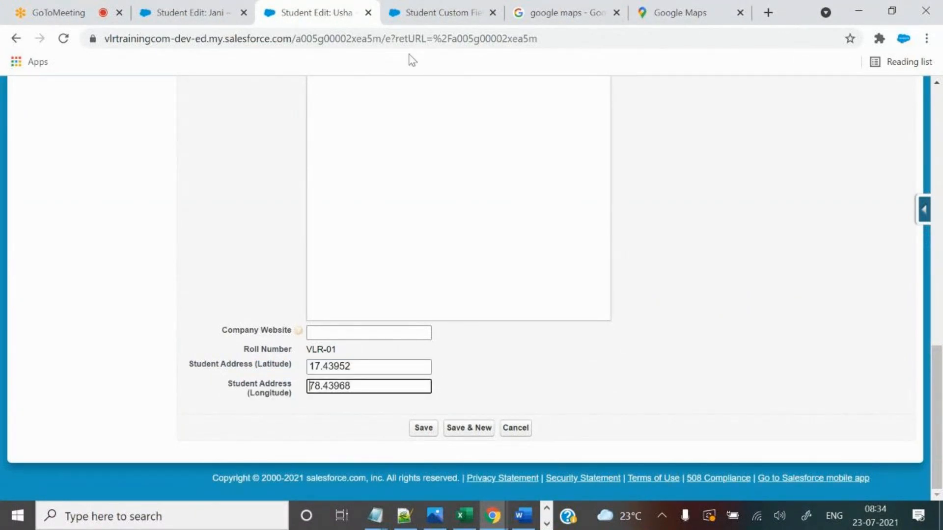
Check the field's Decimal Places value of 5, then return to Usha's edit form.
left_click(431, 11)
scroll(414, 387, "down", 4)
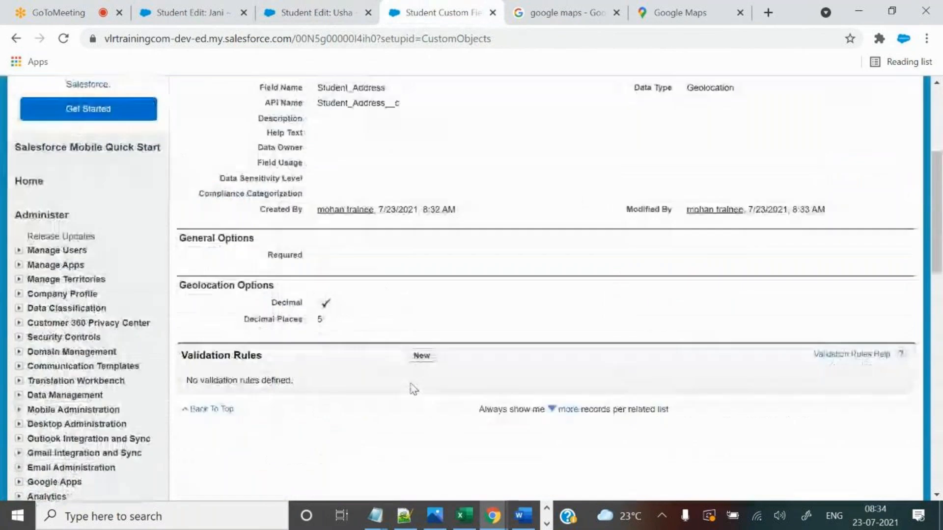
double_click(342, 323)
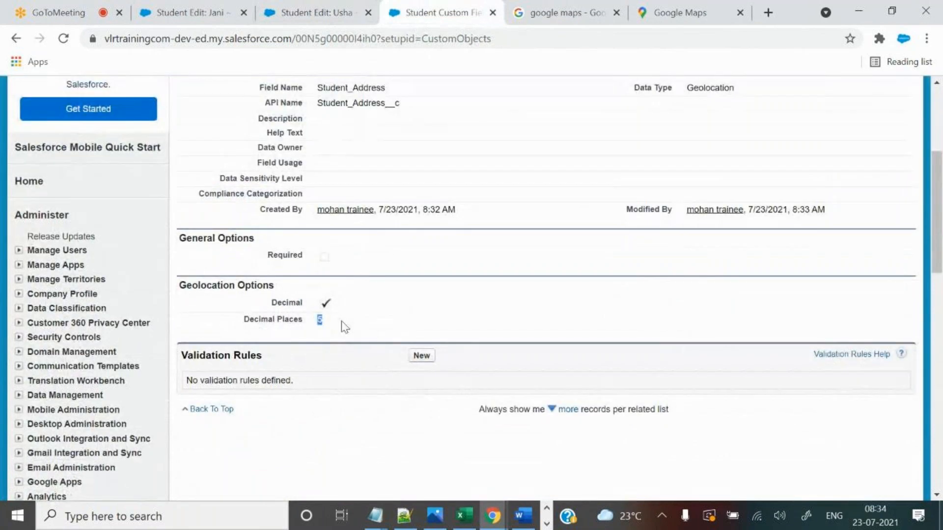
left_click(322, 1)
scroll(664, 369, "up", 10)
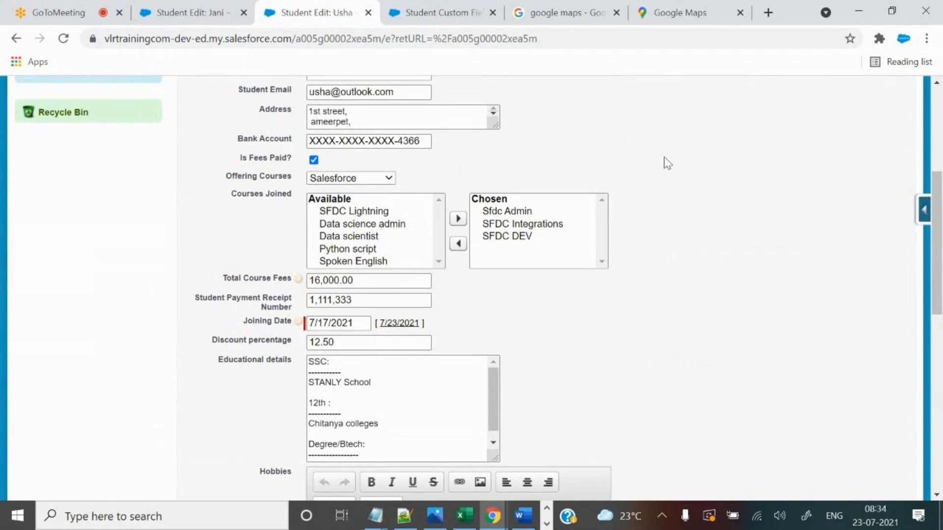
scroll(712, 209, "down", 6)
scroll(718, 273, "down", 5)
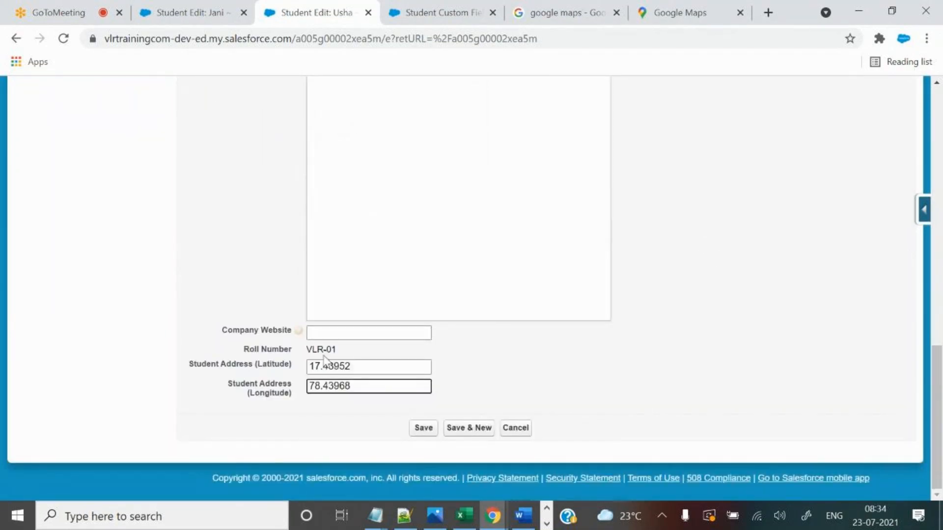
Check the student's area on Google Maps, then confirm Student Address uses the Geolocation data type.
left_click(667, 6)
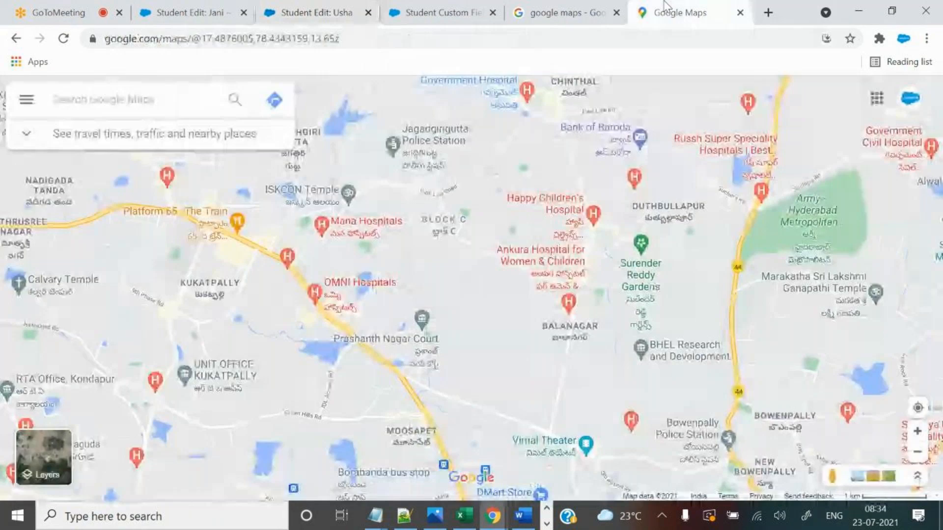
left_click(418, 5)
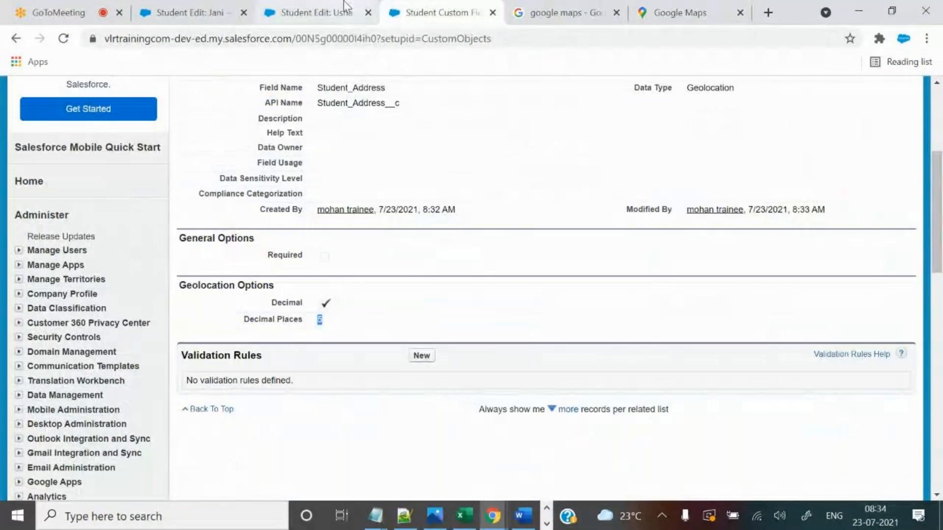
scroll(478, 401, "up", 1)
scroll(478, 401, "up", 3)
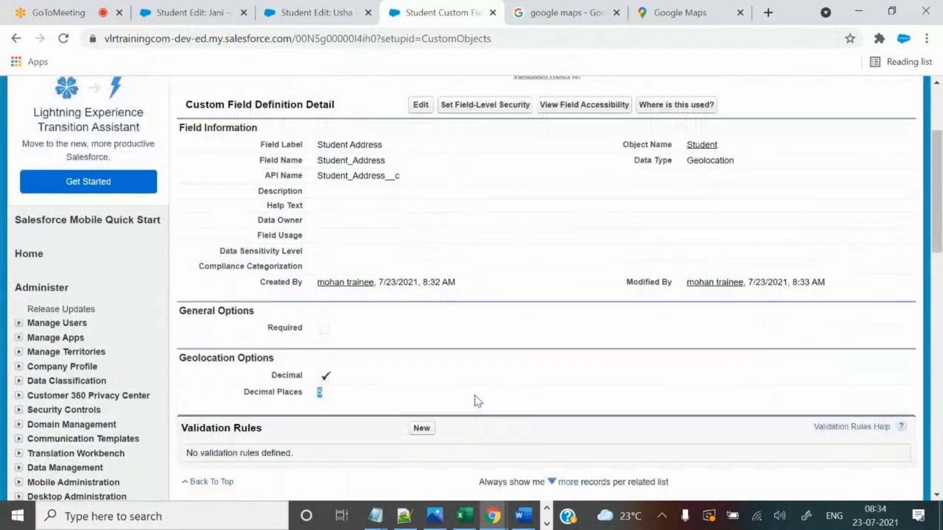
double_click(697, 235)
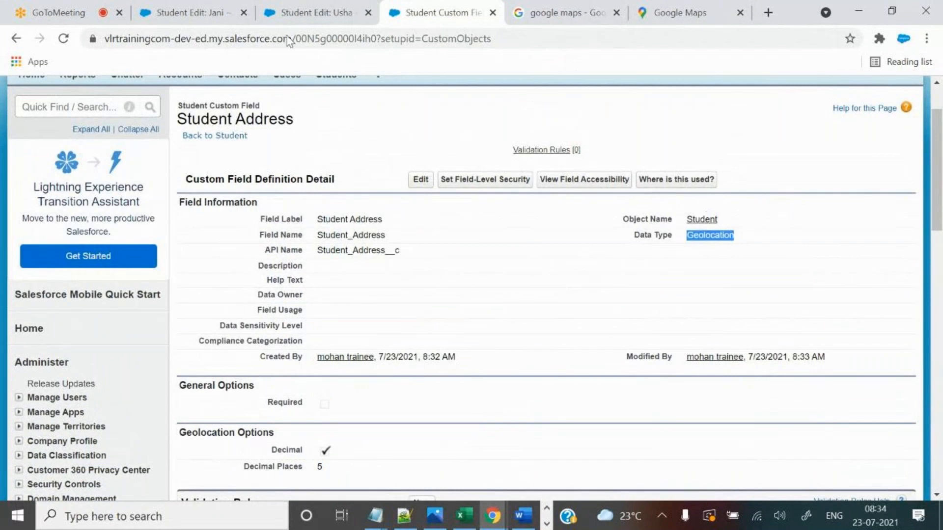
Compare Usha's latitude 17.43952 with the map, then return to the Student Address definition.
left_click(316, 11)
double_click(357, 370)
left_click(471, 354)
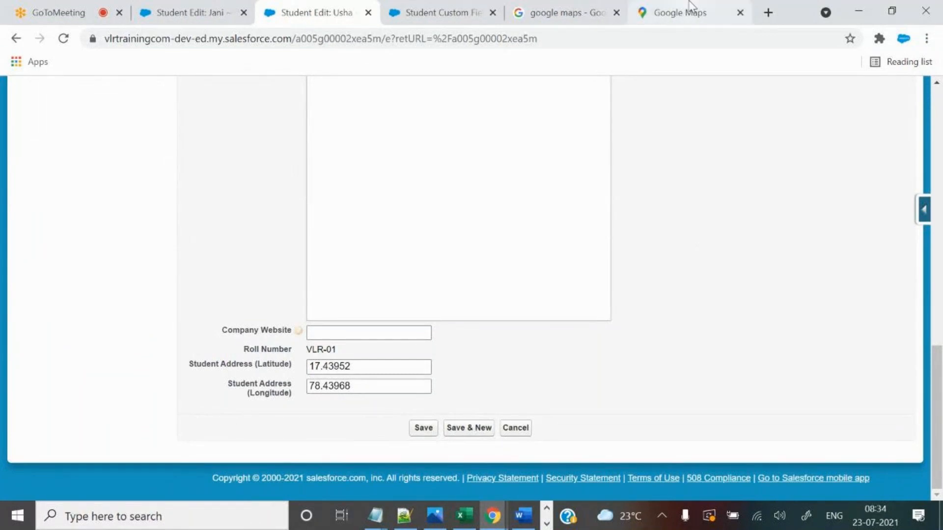
left_click(673, 16)
left_click(317, 13)
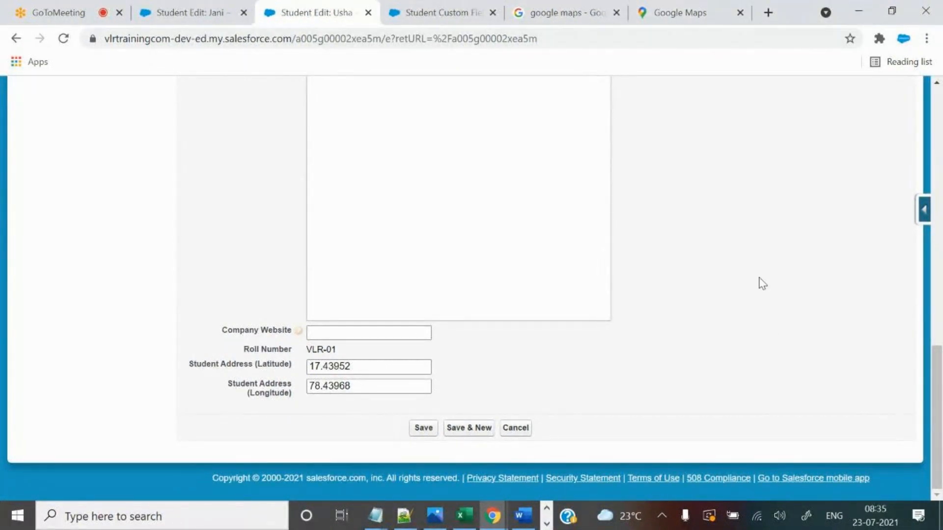
left_click(418, 1)
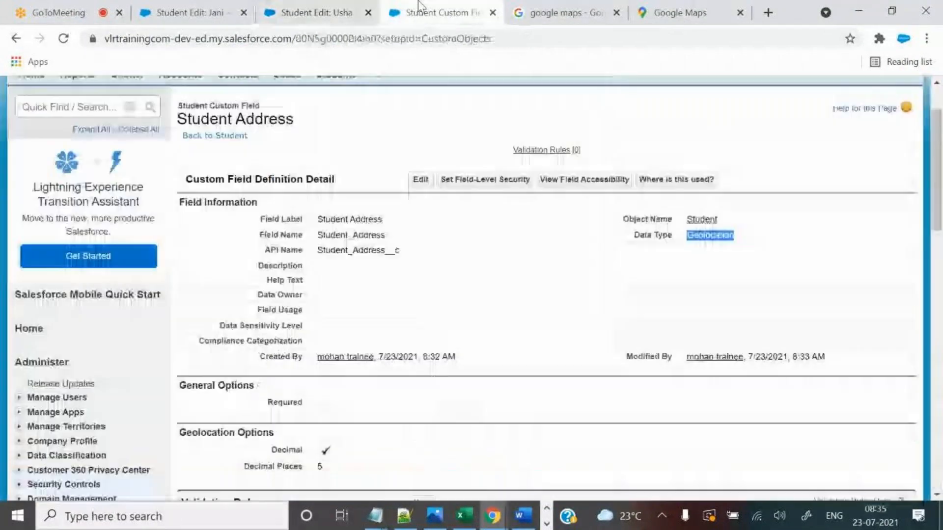
scroll(415, 280, "up", 2)
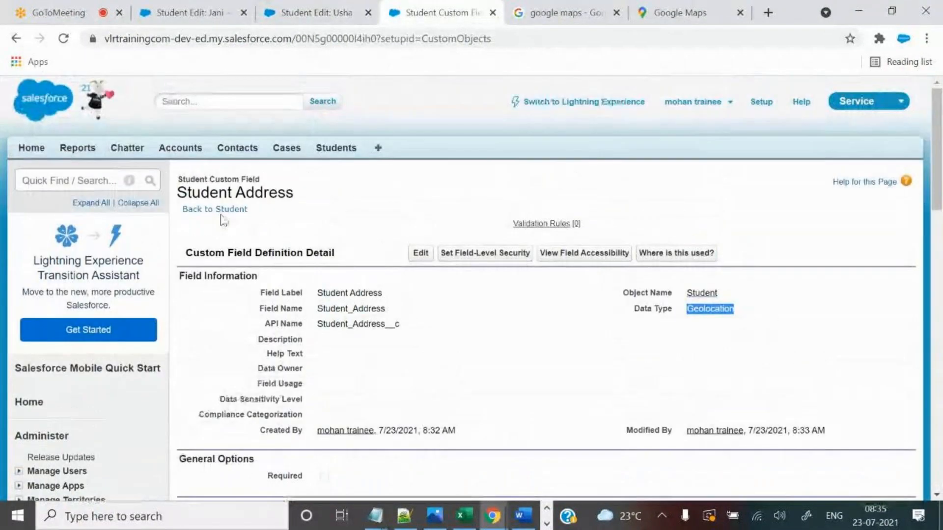
Go back to the Student object and review its Custom Fields & Relationships against Usha's form.
left_click(219, 211)
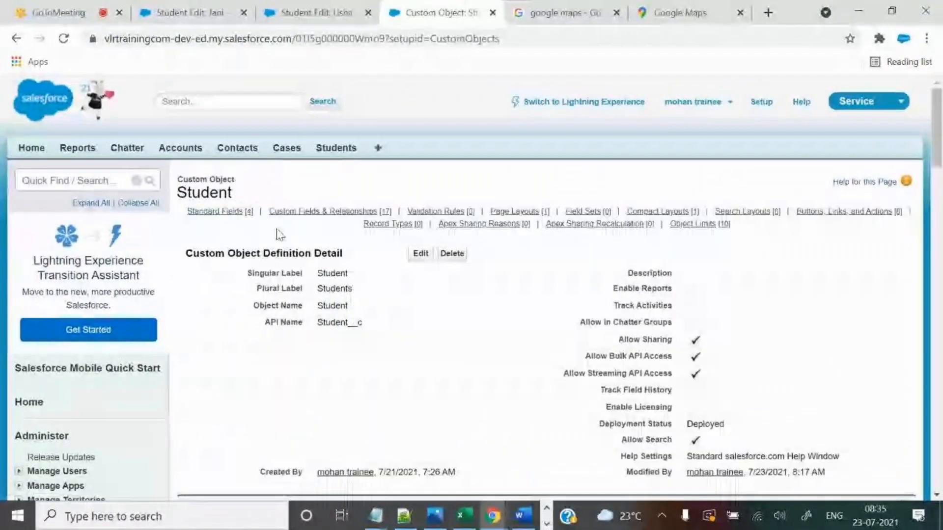
scroll(408, 376, "down", 10)
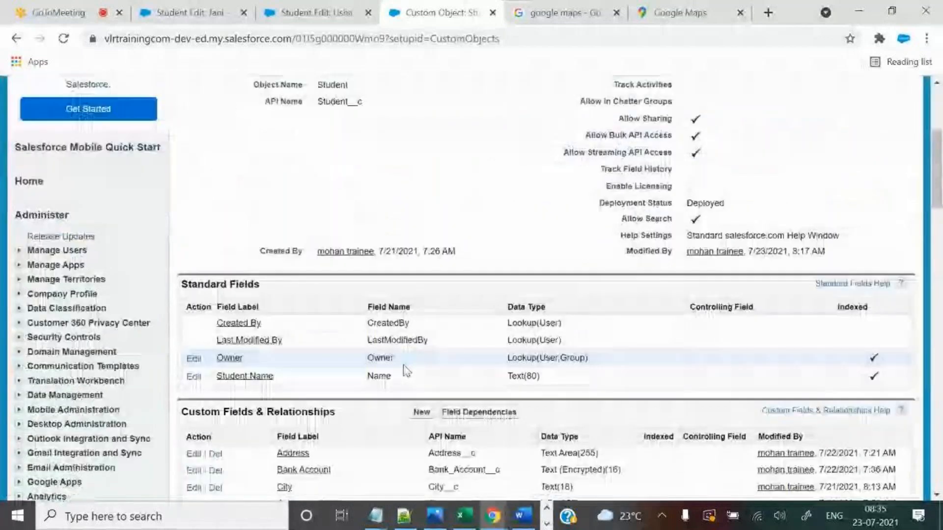
scroll(408, 371, "down", 1)
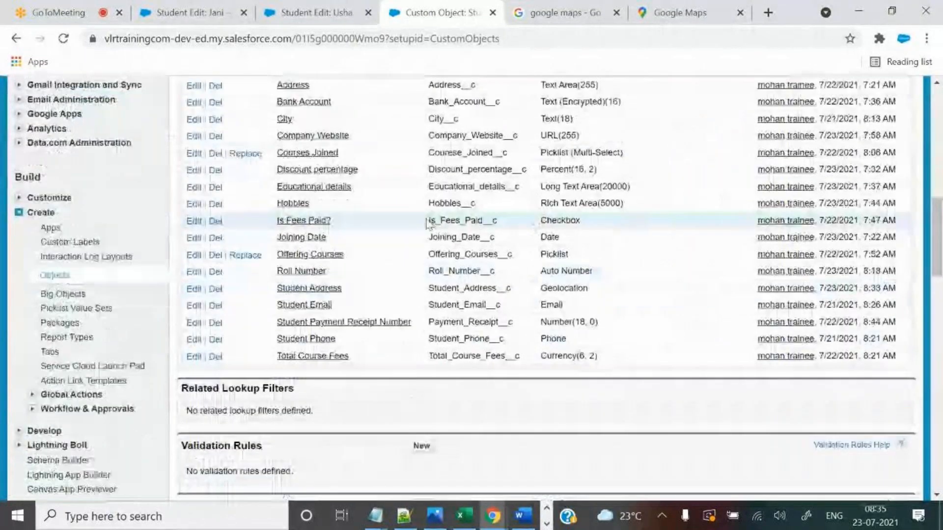
key("ctrl+shift+Tab")
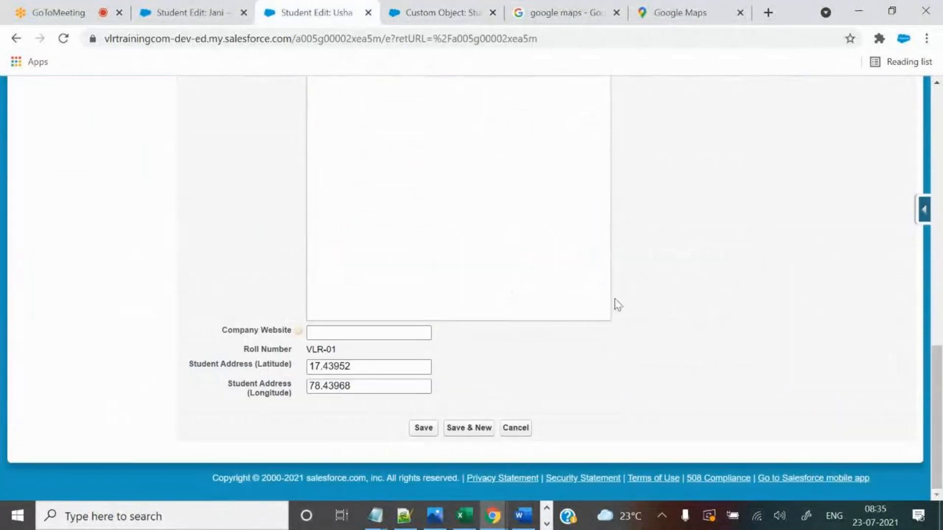
scroll(700, 326, "up", 5)
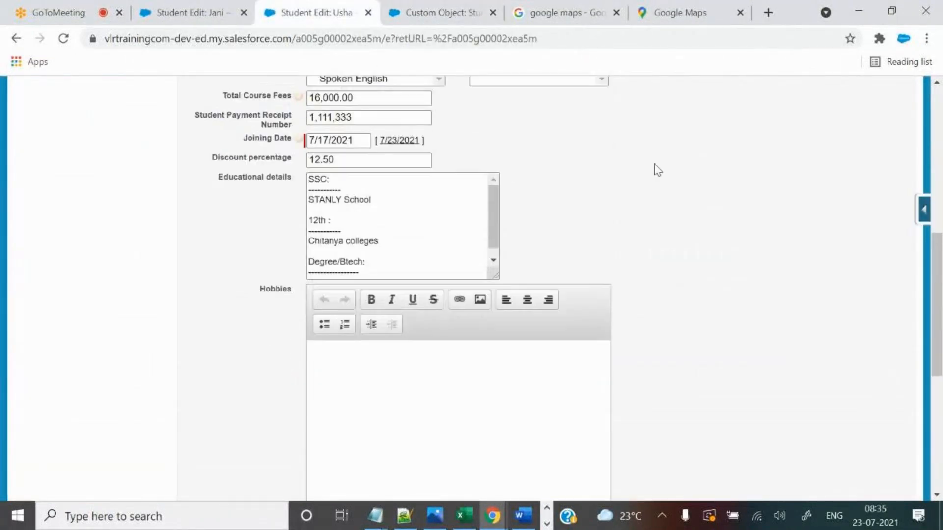
scroll(658, 170, "up", 6)
Return to the top of the Student object page showing Student__c and Deployed status.
left_click(435, 13)
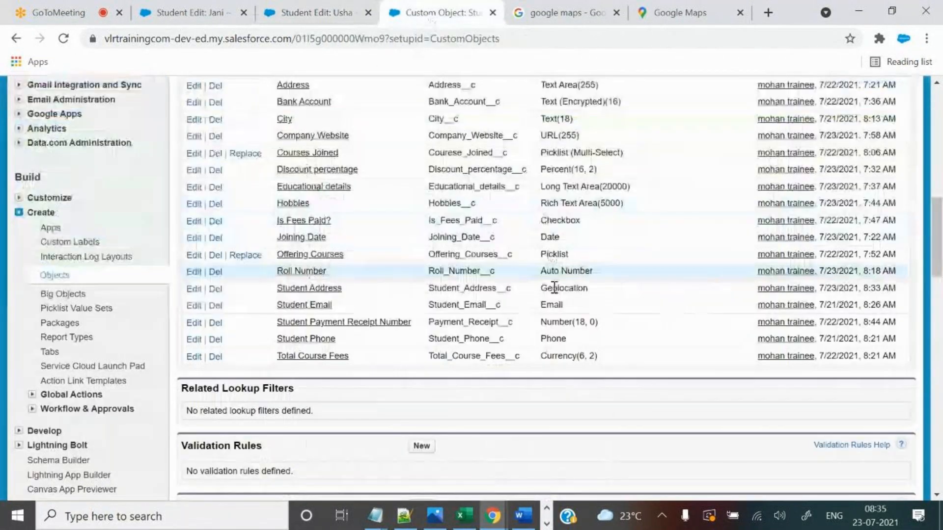
scroll(554, 288, "up", 1)
scroll(554, 288, "up", 3)
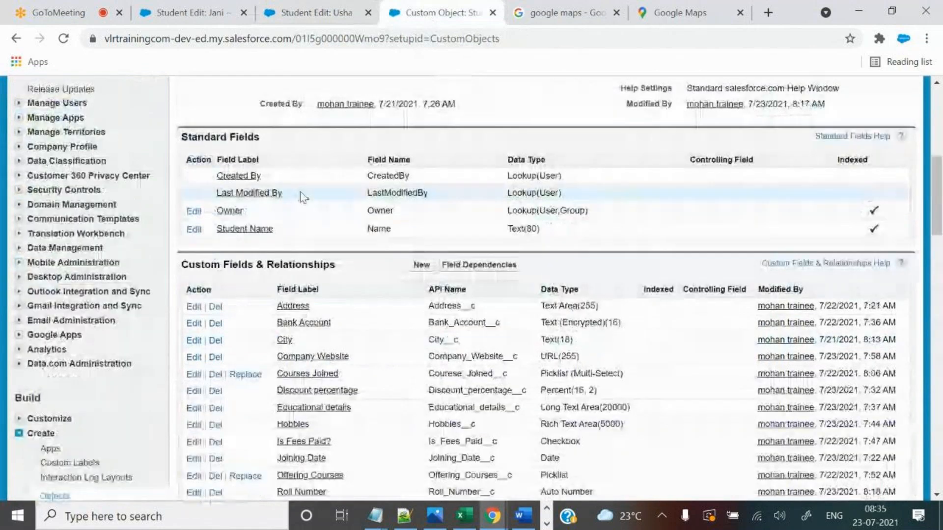
scroll(632, 319, "up", 5)
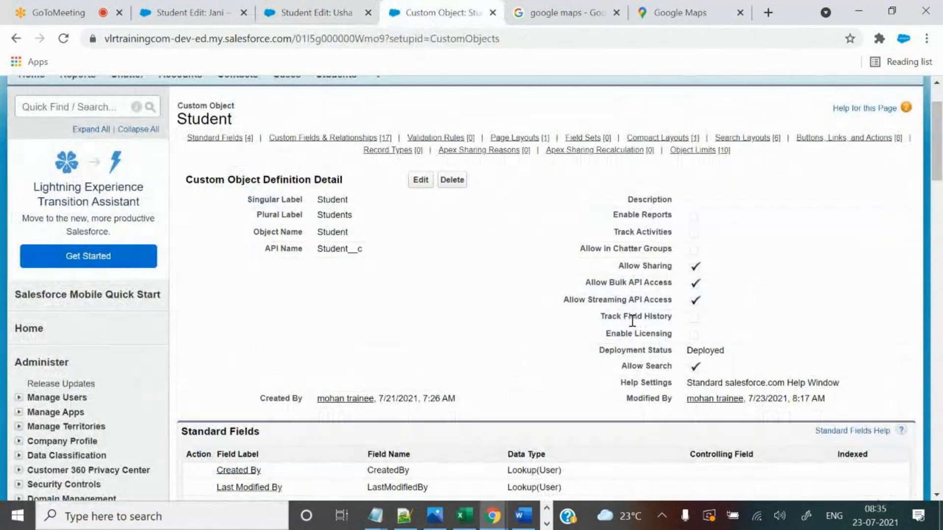
left_click(871, 514)
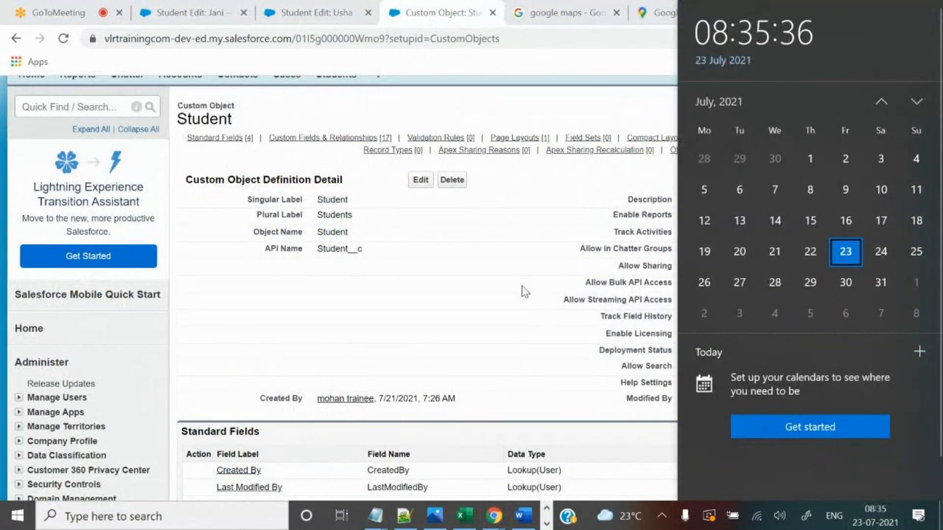
left_click(524, 292)
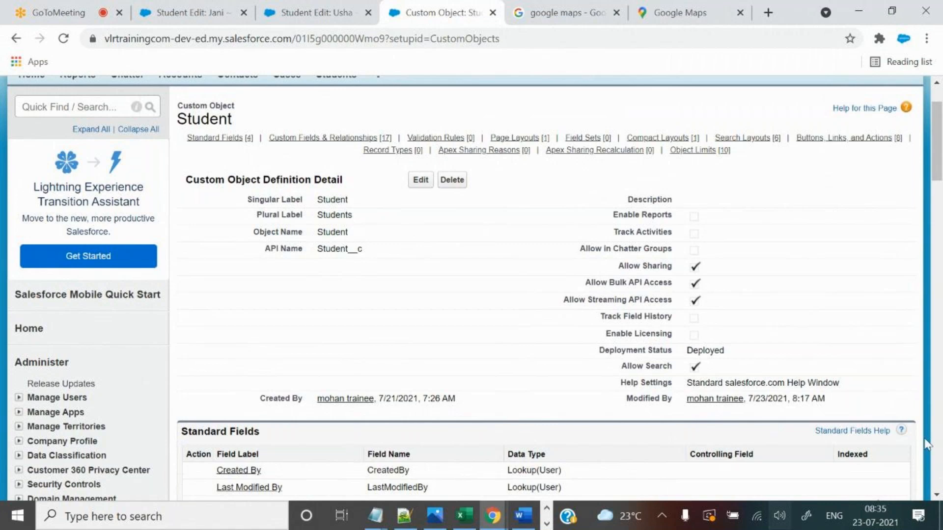
left_click(404, 515)
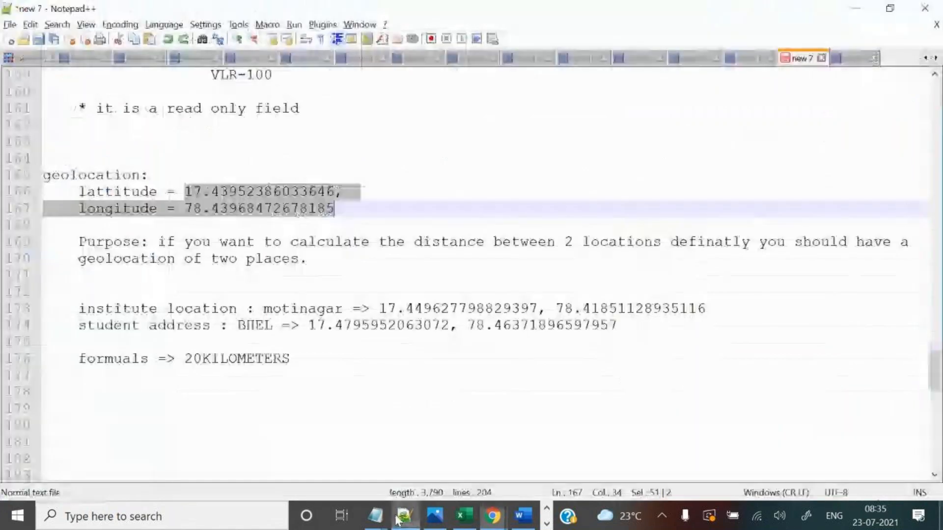
left_click(311, 359)
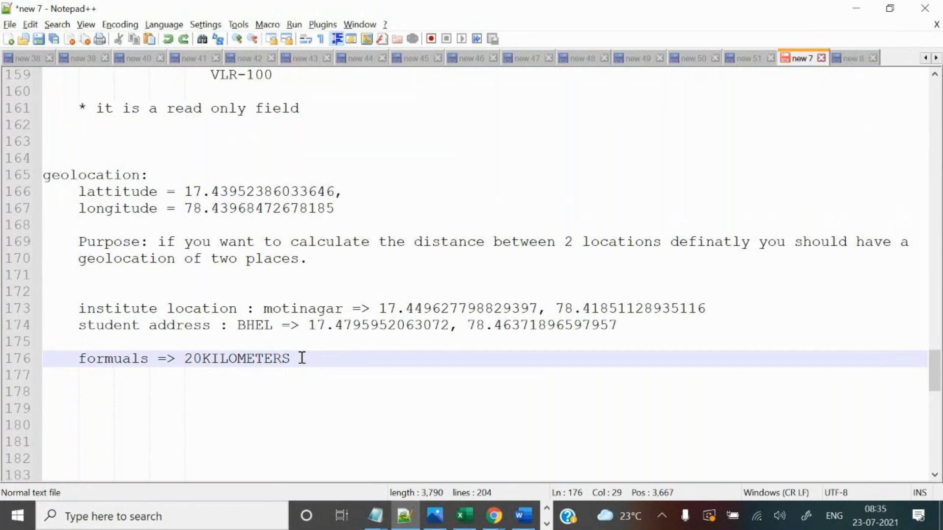
left_click(491, 524)
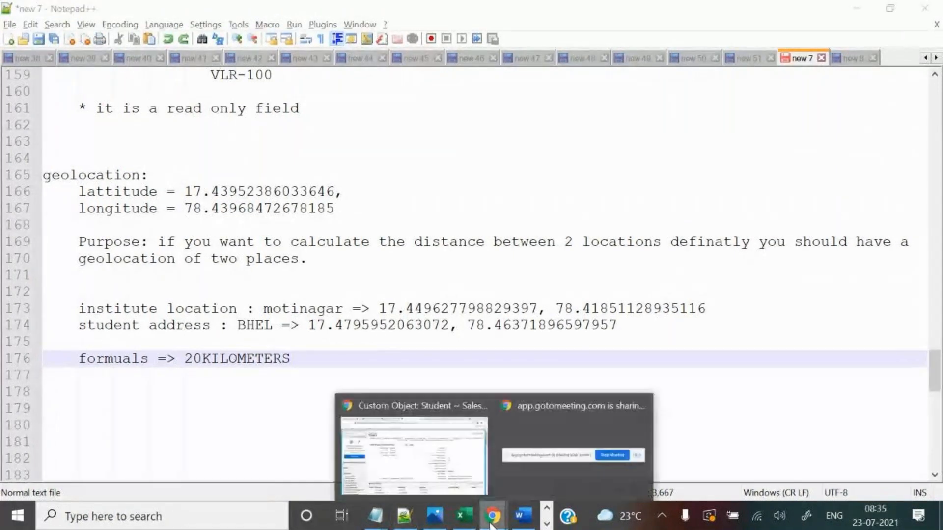
left_click(414, 447)
Return from the GoToMeeting tab to the Student object tab and bring up its tab context menu.
left_click(34, 7)
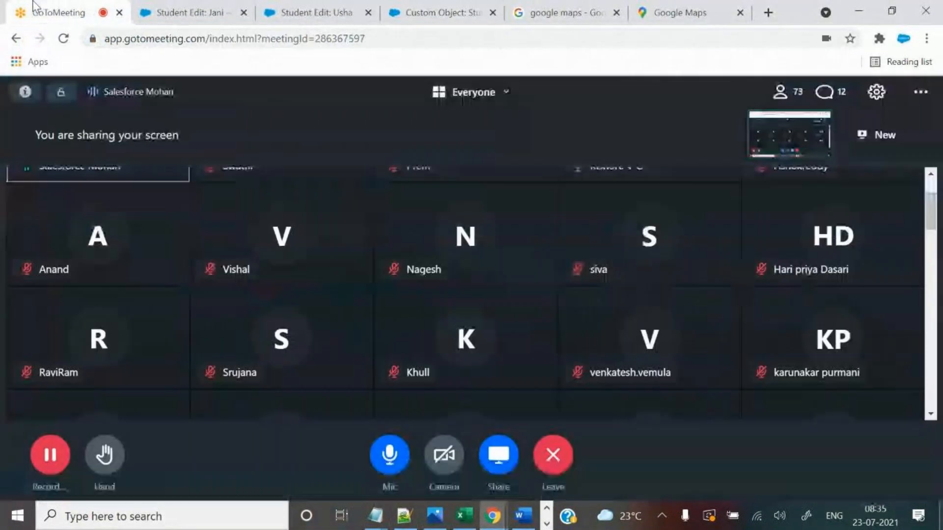
left_click(411, 7)
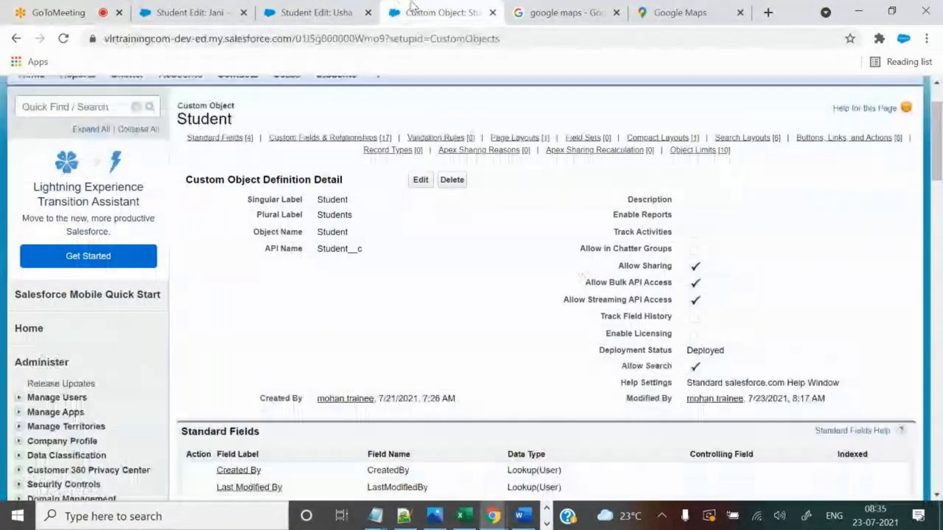
right_click(418, 3)
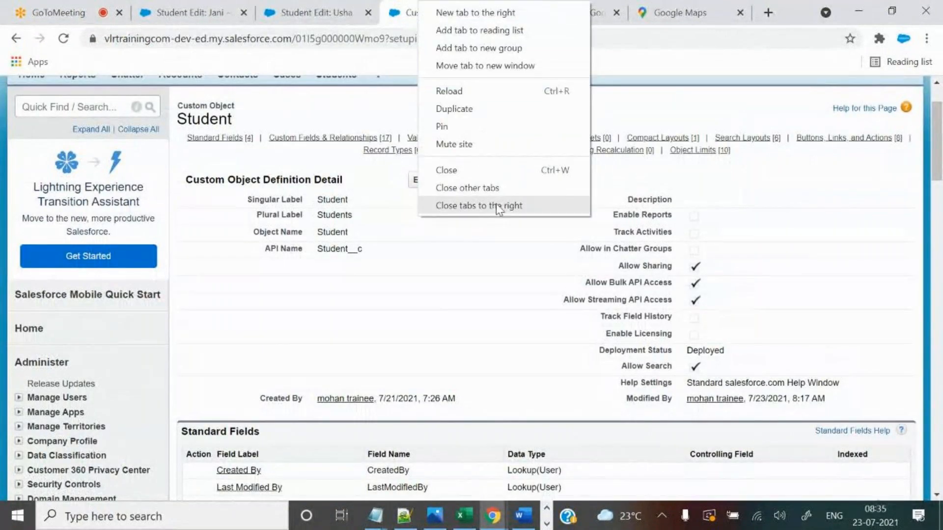